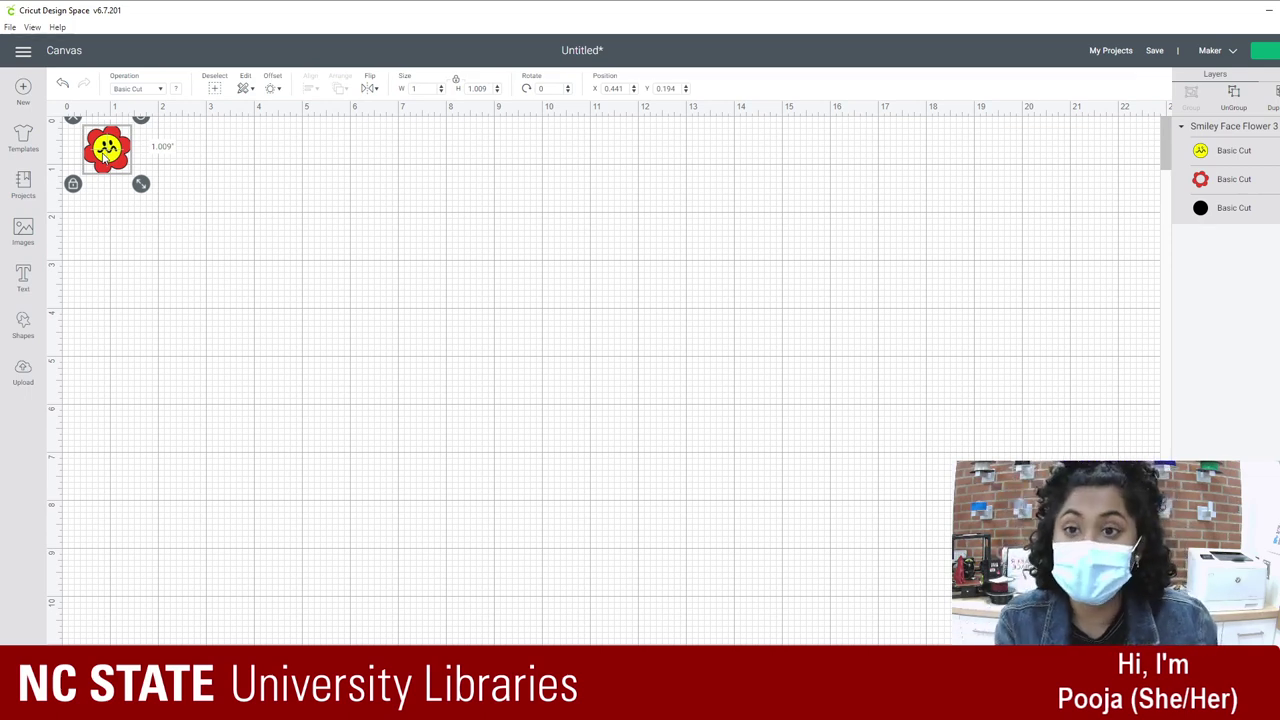
Step: Set the smiley flower's width to 0.5 inches with its proportions kept
{"action": "left_click", "coordinate": [421, 88]}
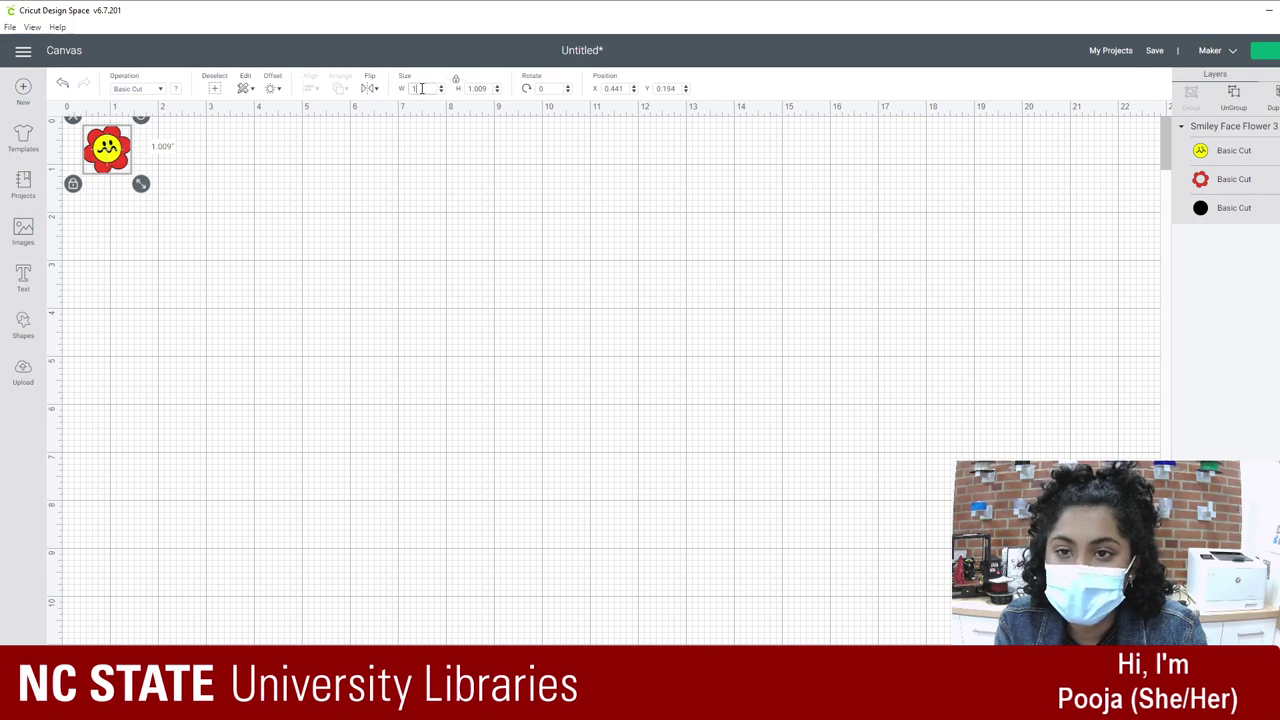
{"action": "left_click_drag", "start_coordinate": [421, 88], "coordinate": [395, 90]}
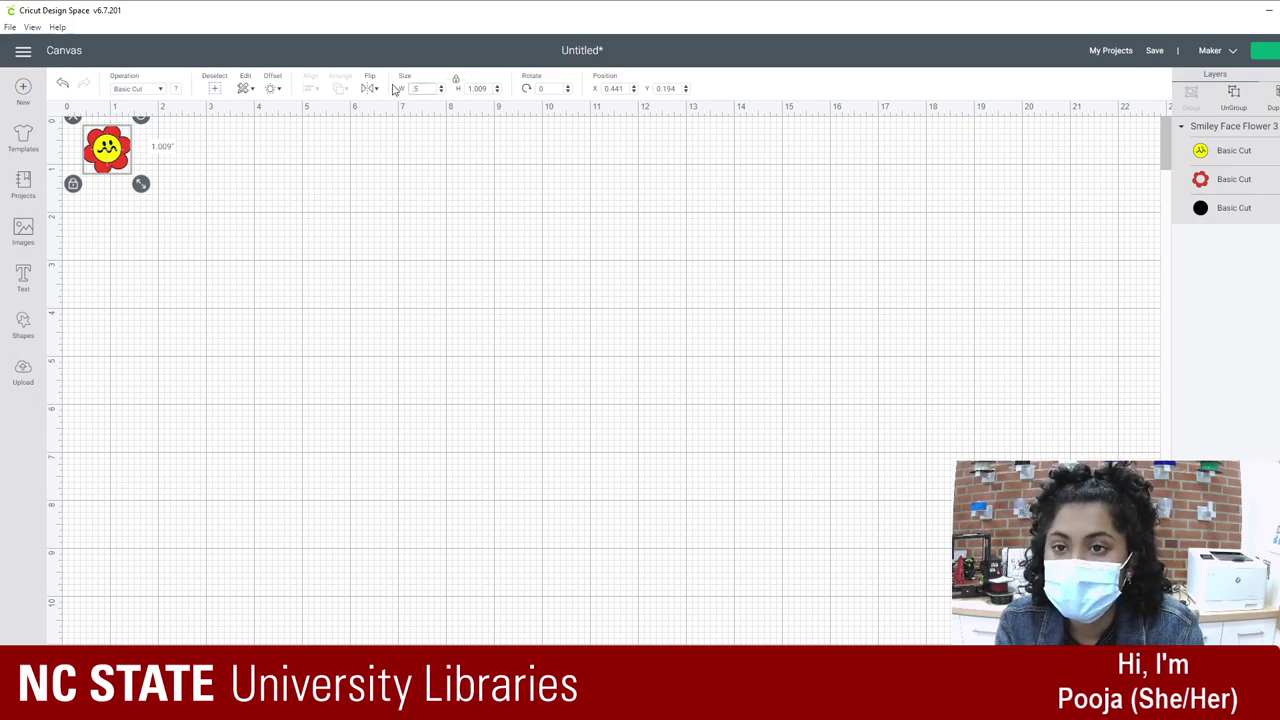
{"action": "type", "text": ".5"}
{"action": "key", "text": "Return"}
{"action": "left_click", "coordinate": [254, 163]}
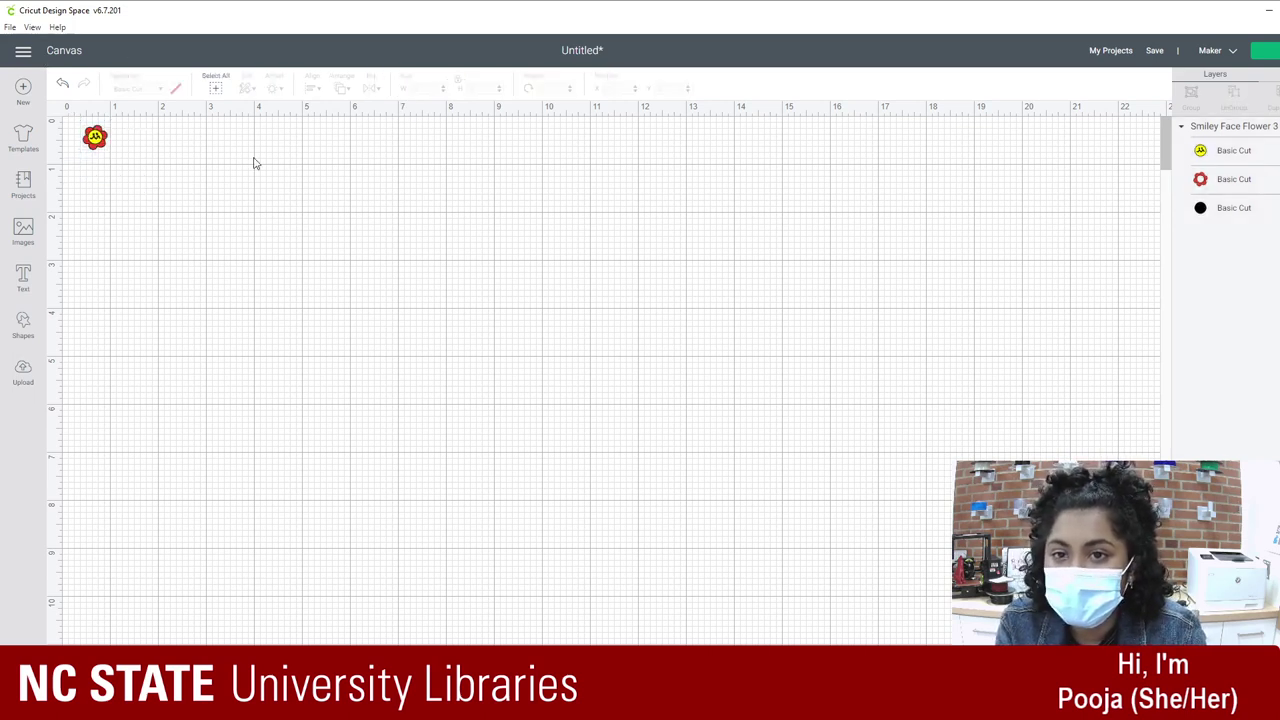
Step: Move the small flower close to the canvas origin, at about X 0.233 and Y 0.25
{"action": "mouse_move", "coordinate": [94, 145]}
{"action": "left_mouse_down"}
{"action": "mouse_move", "coordinate": [155, 150]}
{"action": "mouse_move", "coordinate": [83, 145]}
{"action": "left_mouse_up"}
{"action": "left_click", "coordinate": [148, 155]}
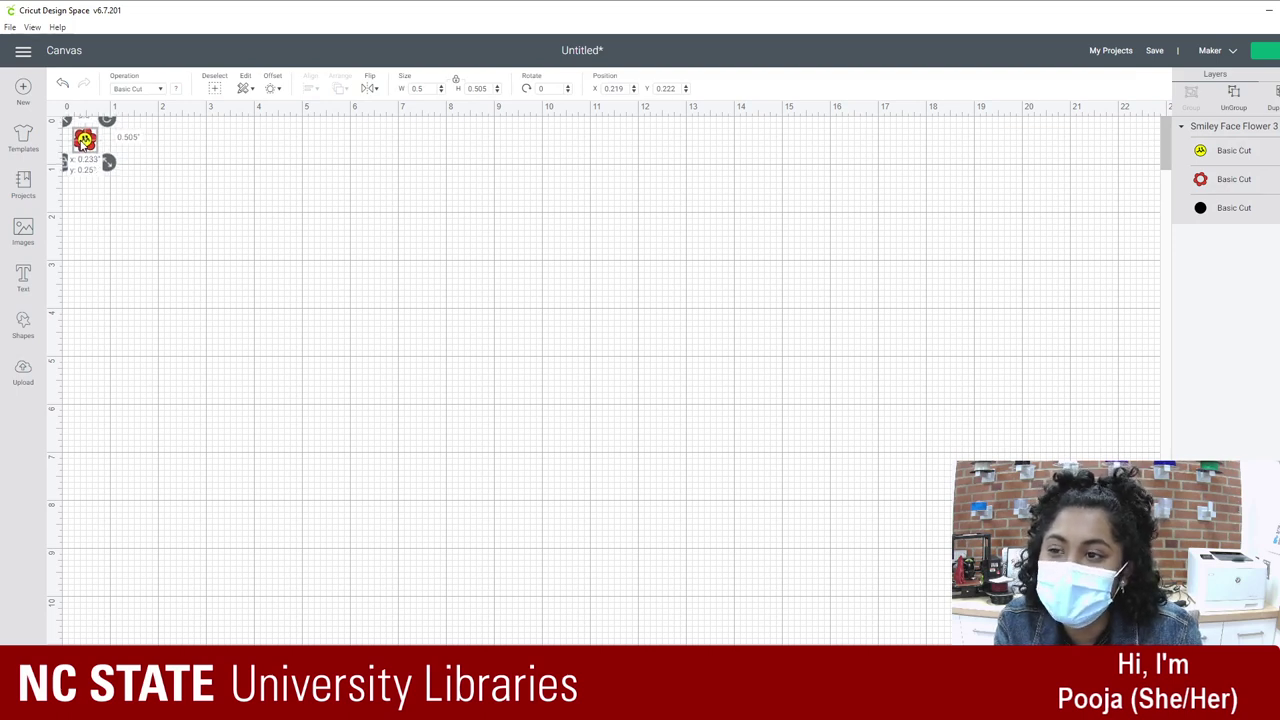
{"action": "left_click", "coordinate": [131, 148]}
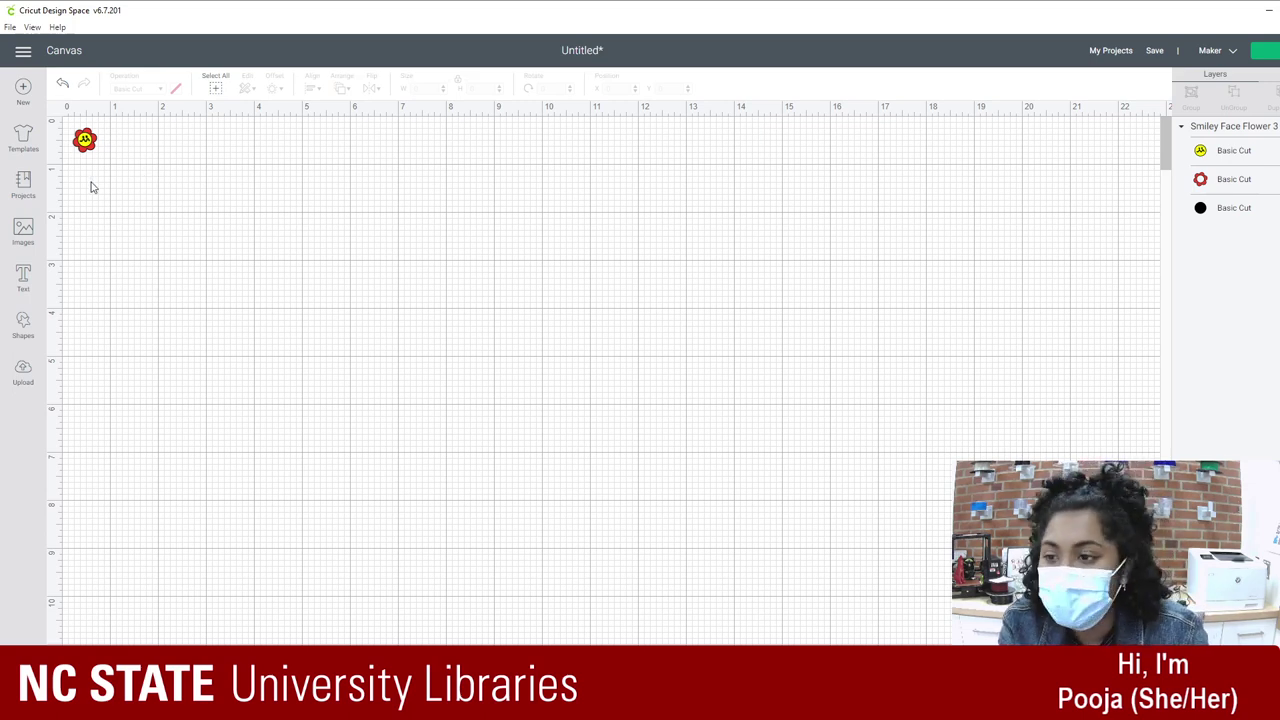
Step: Enlarge the flower to about 4.5 inches wide and move it to about X 5.011, Y 2.417
{"action": "left_click", "coordinate": [90, 150]}
{"action": "left_click_drag", "start_coordinate": [106, 163], "coordinate": [258, 334]}
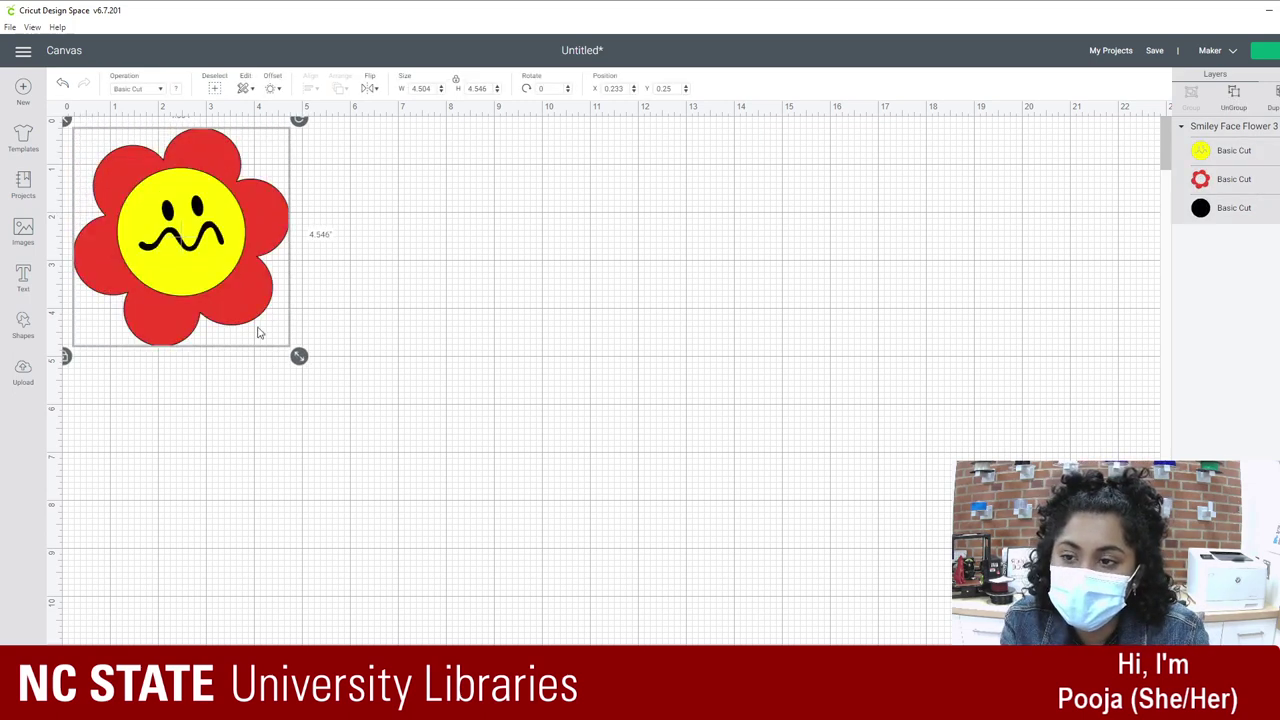
{"action": "left_click_drag", "start_coordinate": [216, 234], "coordinate": [454, 346]}
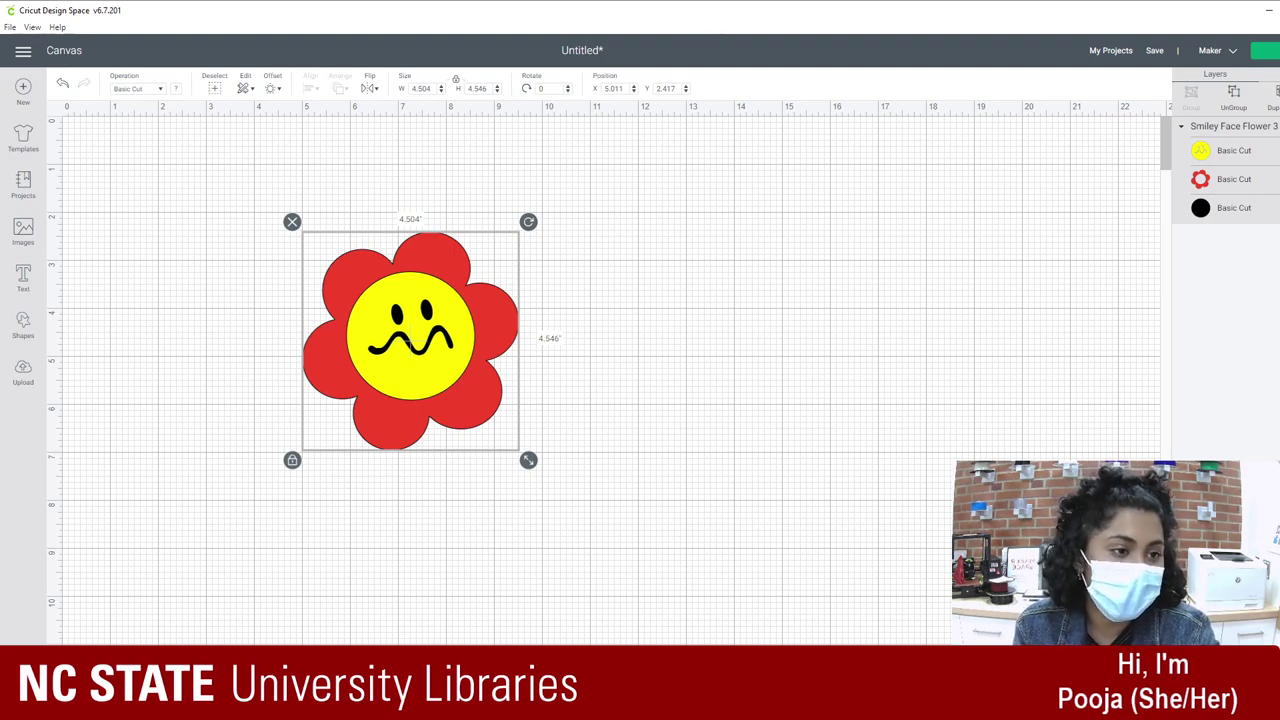
Step: Undo the flower's enlargement and move, and hide its yellow and red layers, leaving only the black circle
{"action": "key", "text": "Delete"}
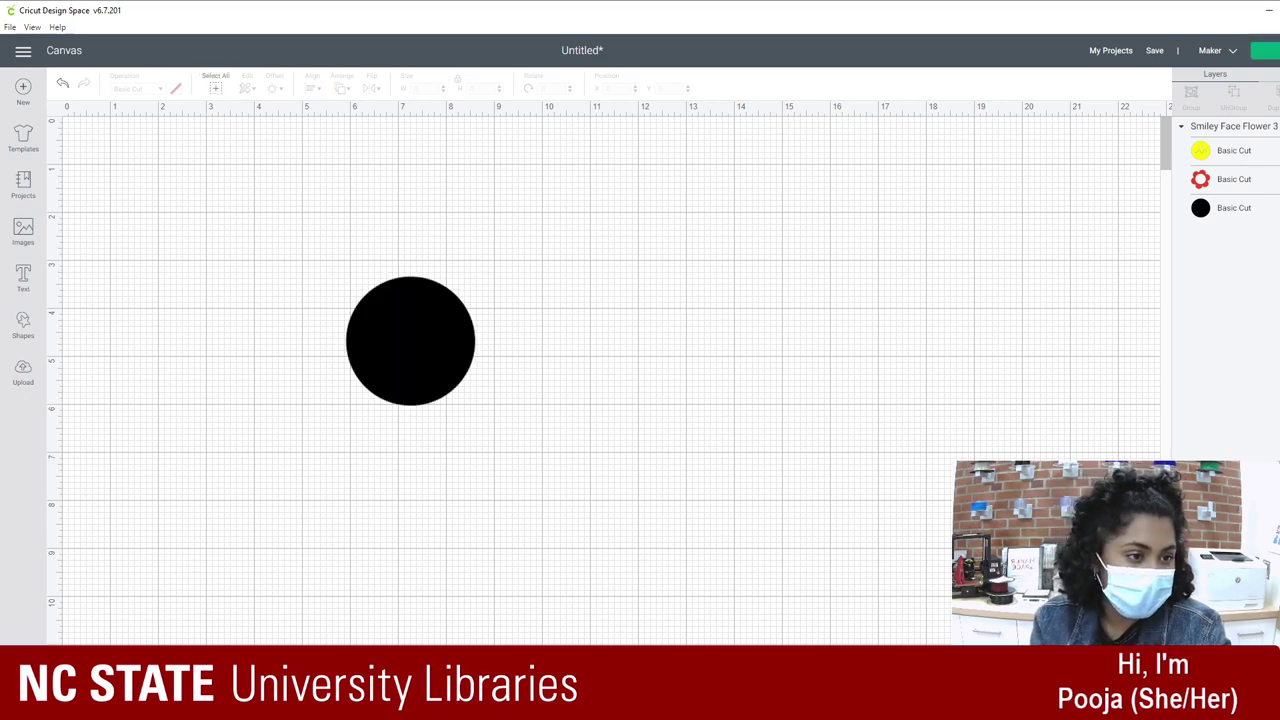
{"action": "key", "text": "ctrl+z"}
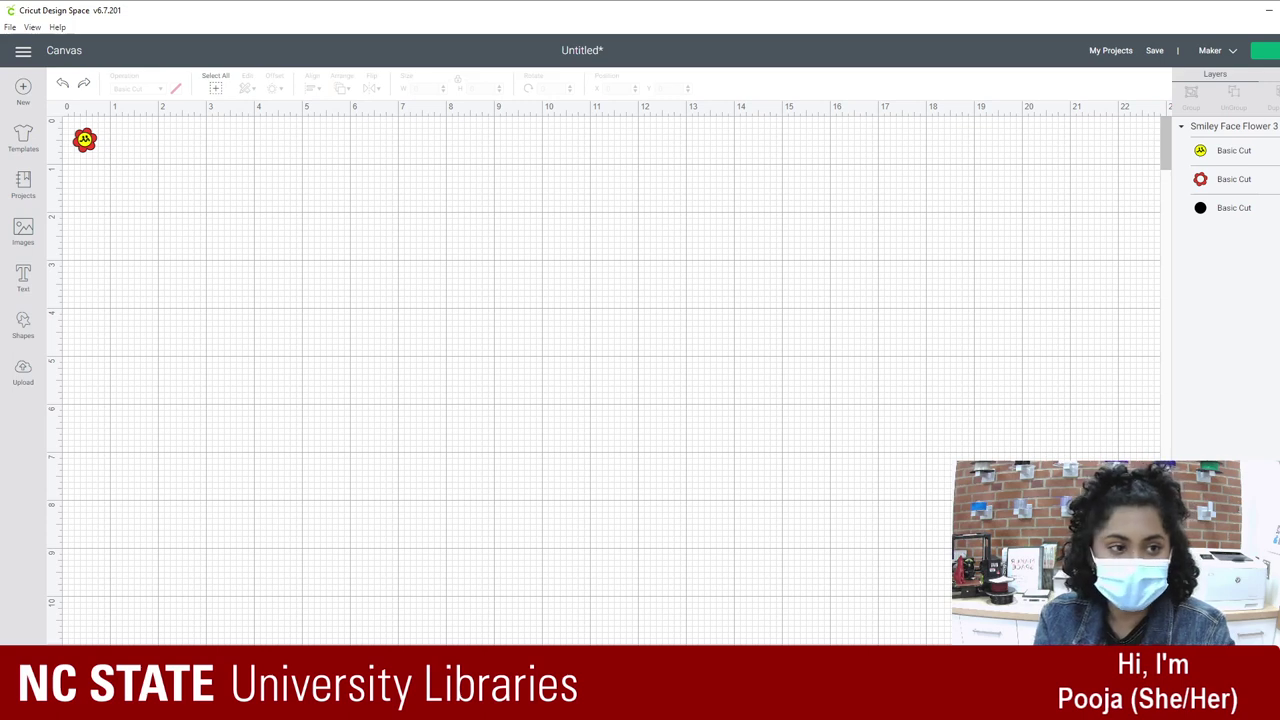
{"action": "key", "text": "ctrl+y"}
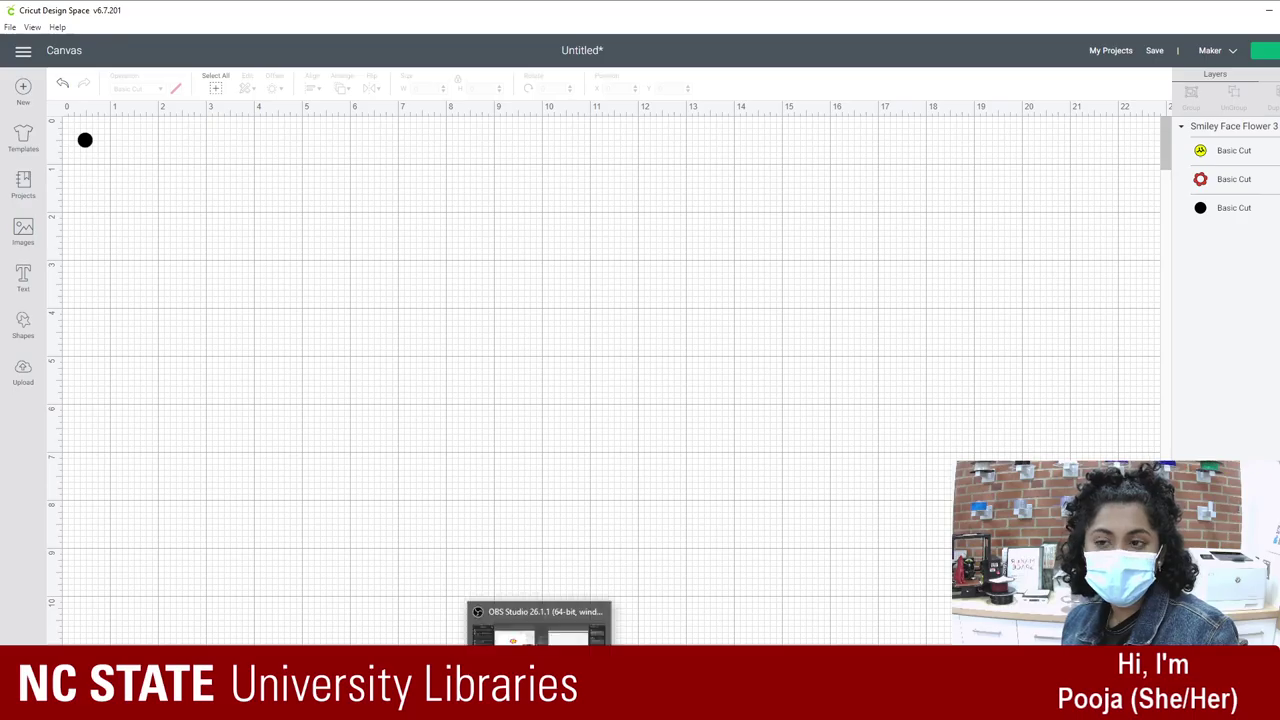
Step: Switch to OBS Studio and transition the previewed scene to the program output
{"action": "left_click", "coordinate": [540, 705]}
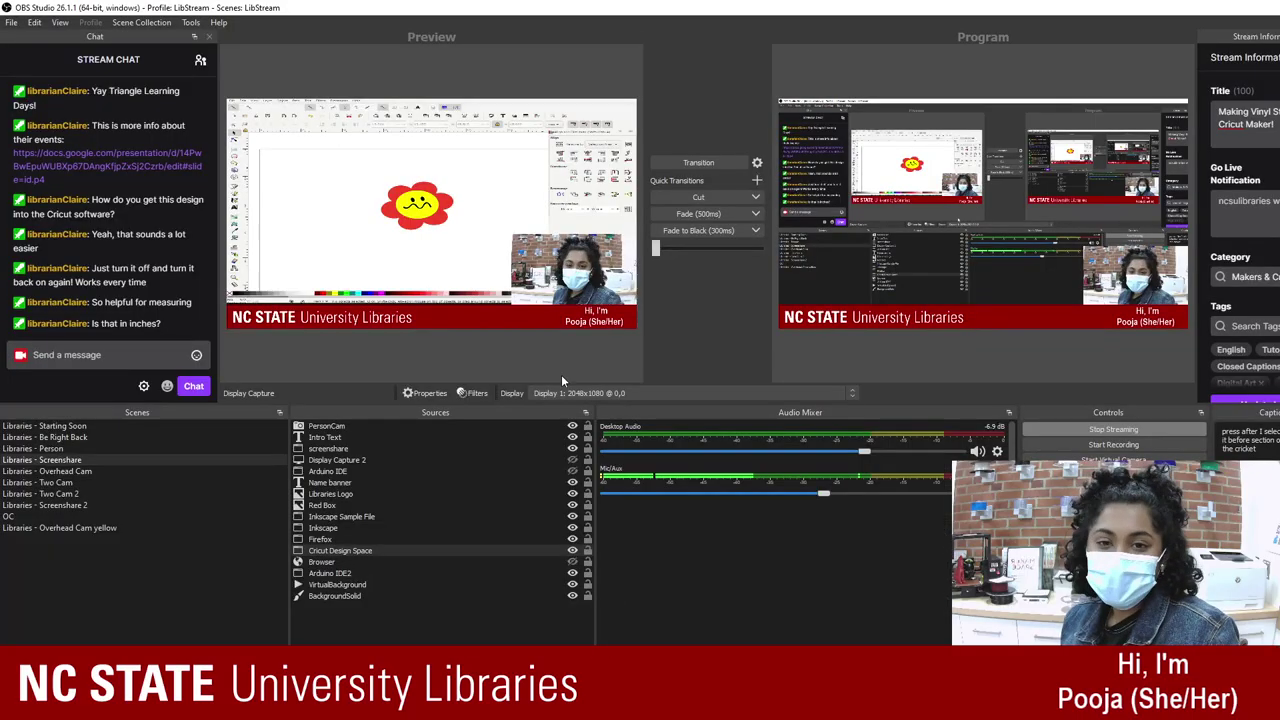
{"action": "left_click", "coordinate": [694, 167]}
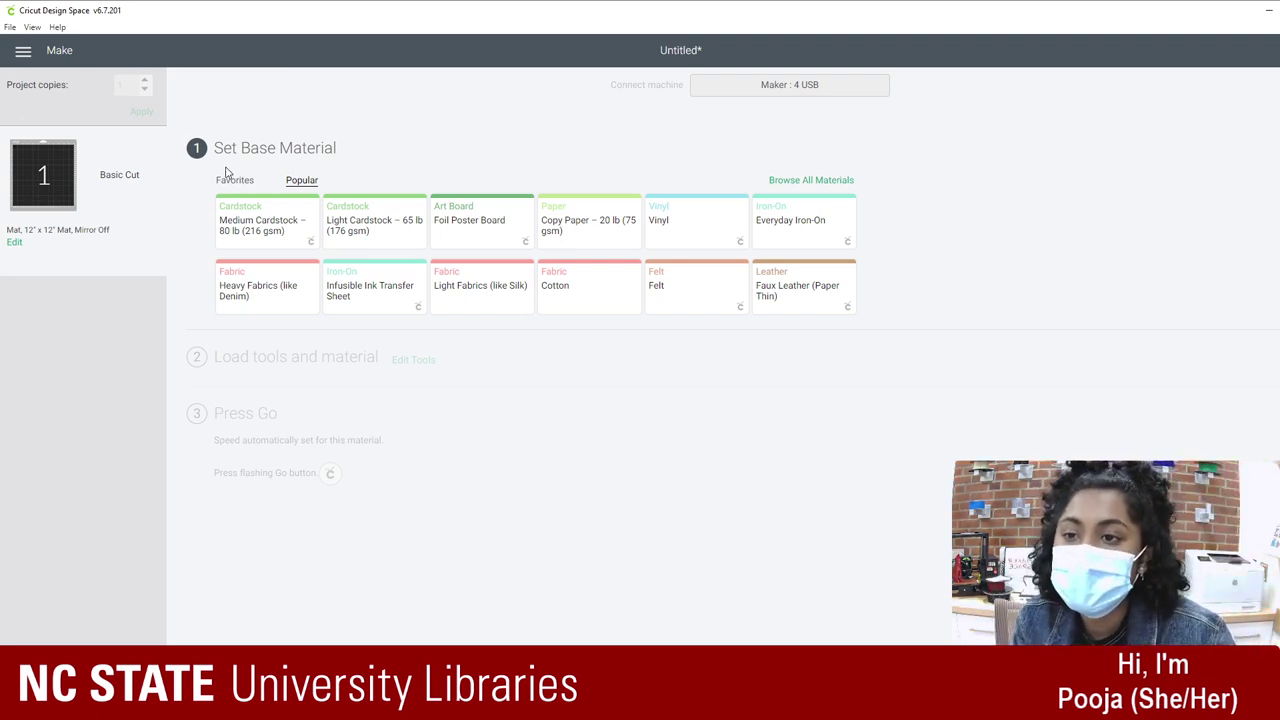
Step: Set the base material to Vinyl from the popular materials and keep the cutting pressure at Default
{"action": "left_click", "coordinate": [314, 176]}
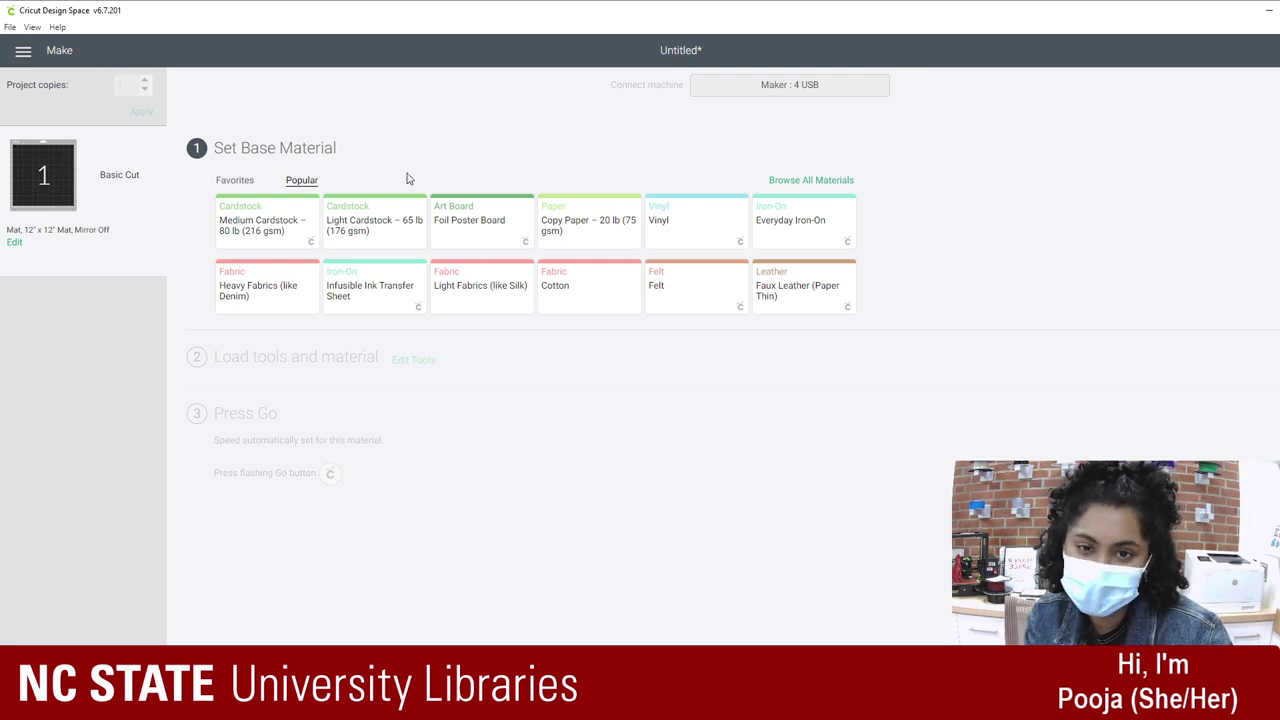
{"action": "left_click", "coordinate": [695, 220]}
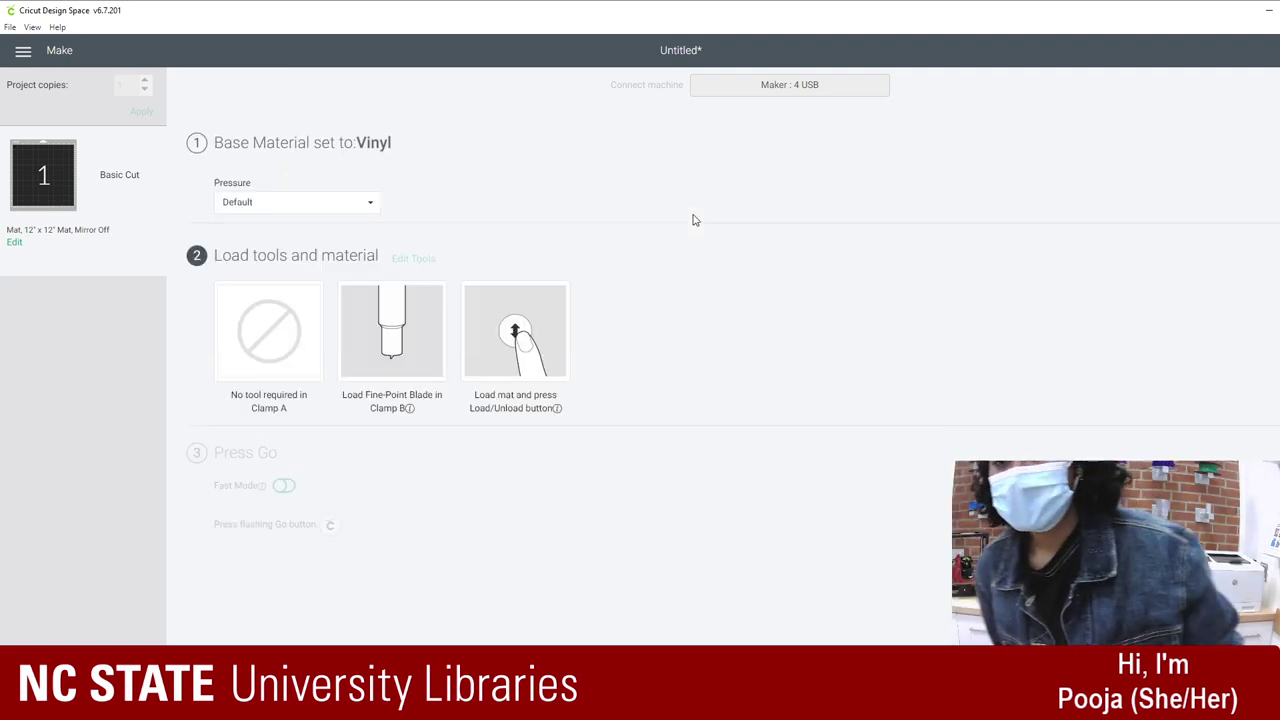
{"action": "left_click", "coordinate": [352, 206]}
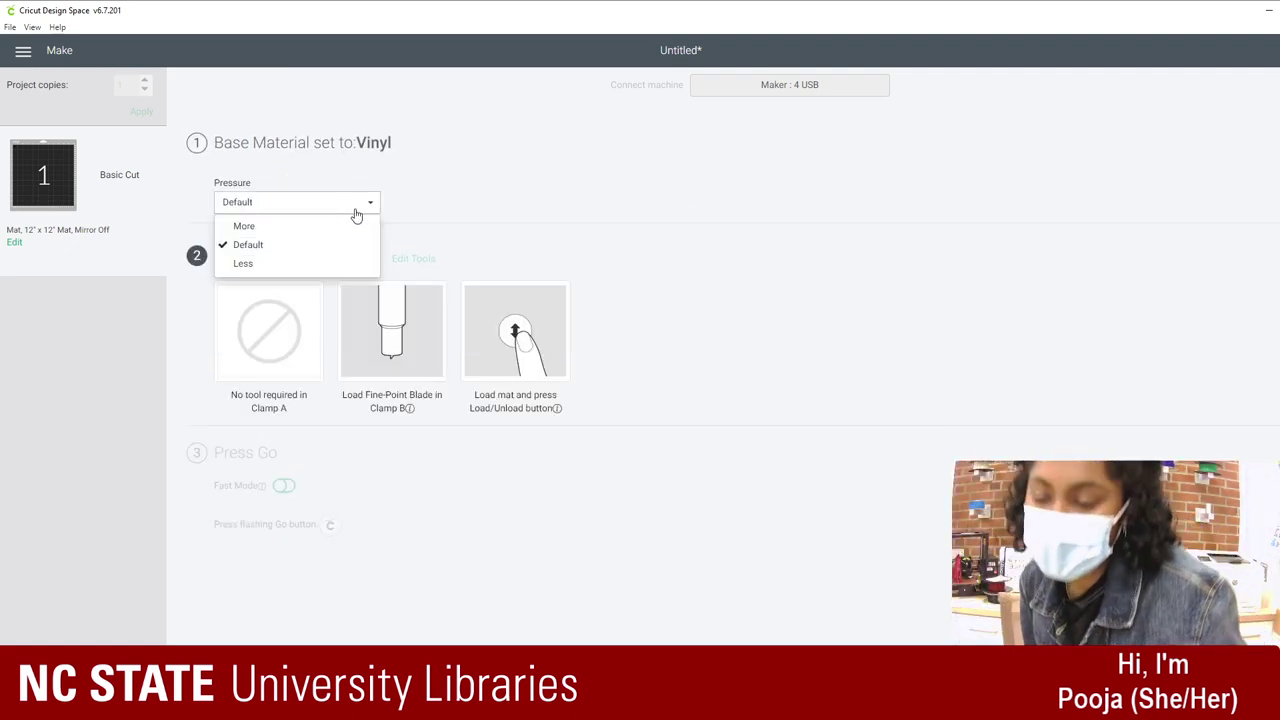
{"action": "left_click", "coordinate": [357, 212]}
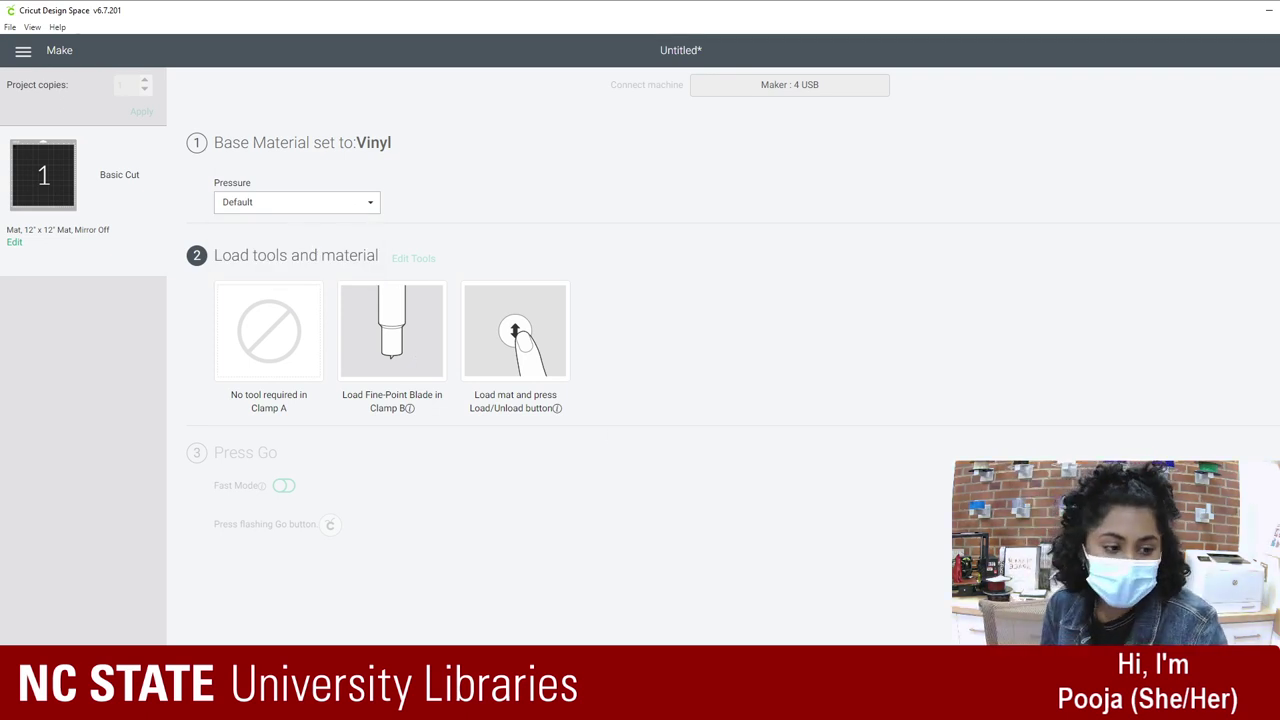
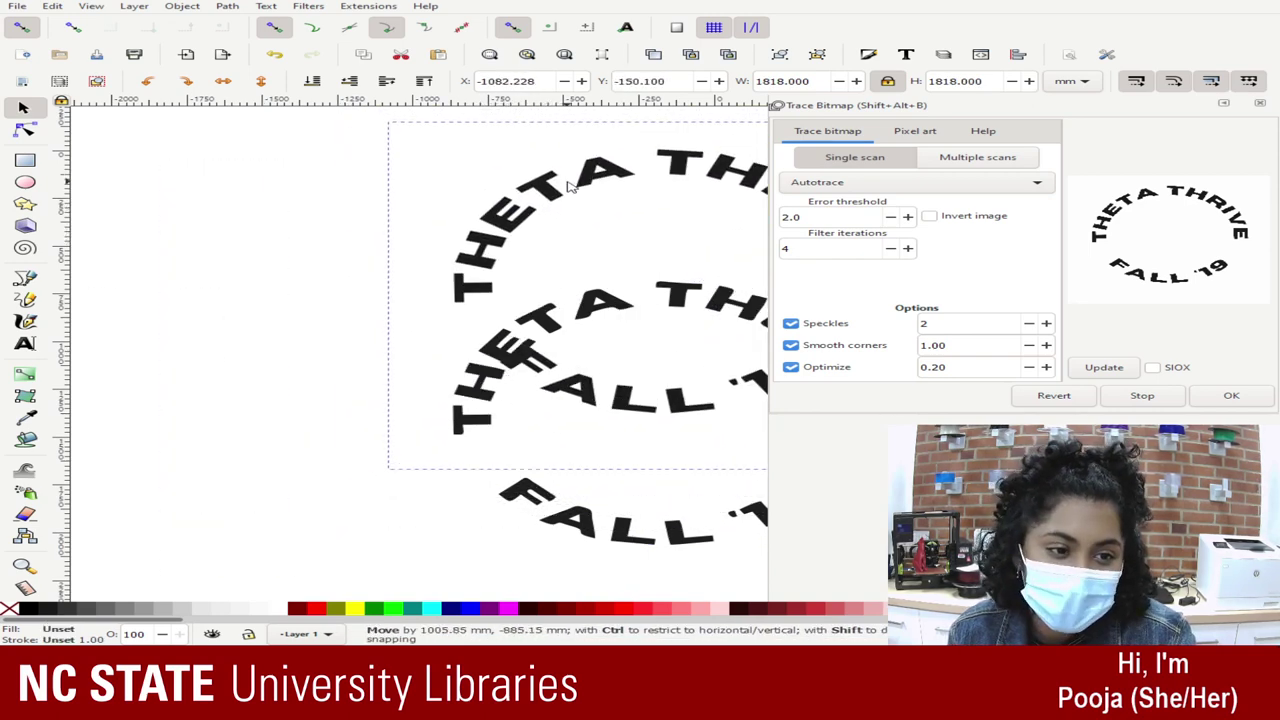
Step: Delete the original bitmap, move the traced THETA THRIVE lettering to about X -1416.6, Y 329.0 mm, and close Trace Bitmap
{"action": "key", "text": "Delete"}
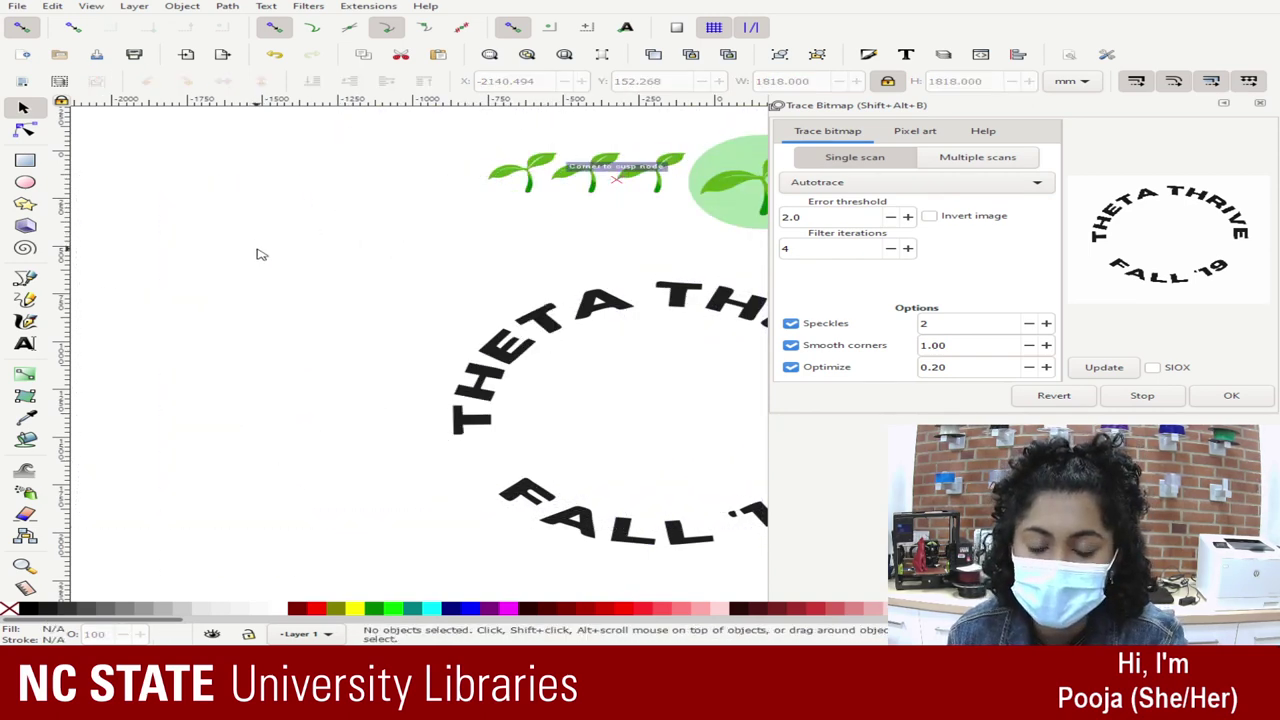
{"action": "mouse_move", "coordinate": [631, 283]}
{"action": "left_mouse_down"}
{"action": "mouse_move", "coordinate": [520, 232]}
{"action": "mouse_move", "coordinate": [455, 232]}
{"action": "left_mouse_up"}
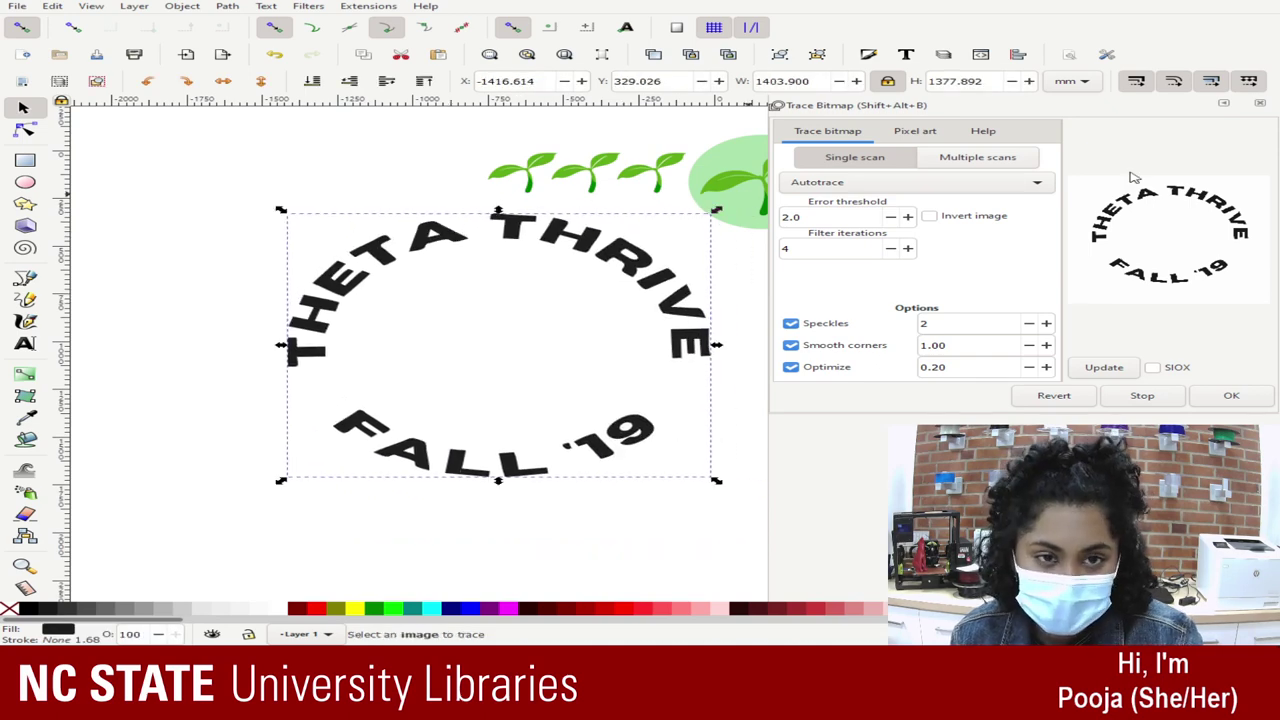
{"action": "left_click", "coordinate": [1262, 105]}
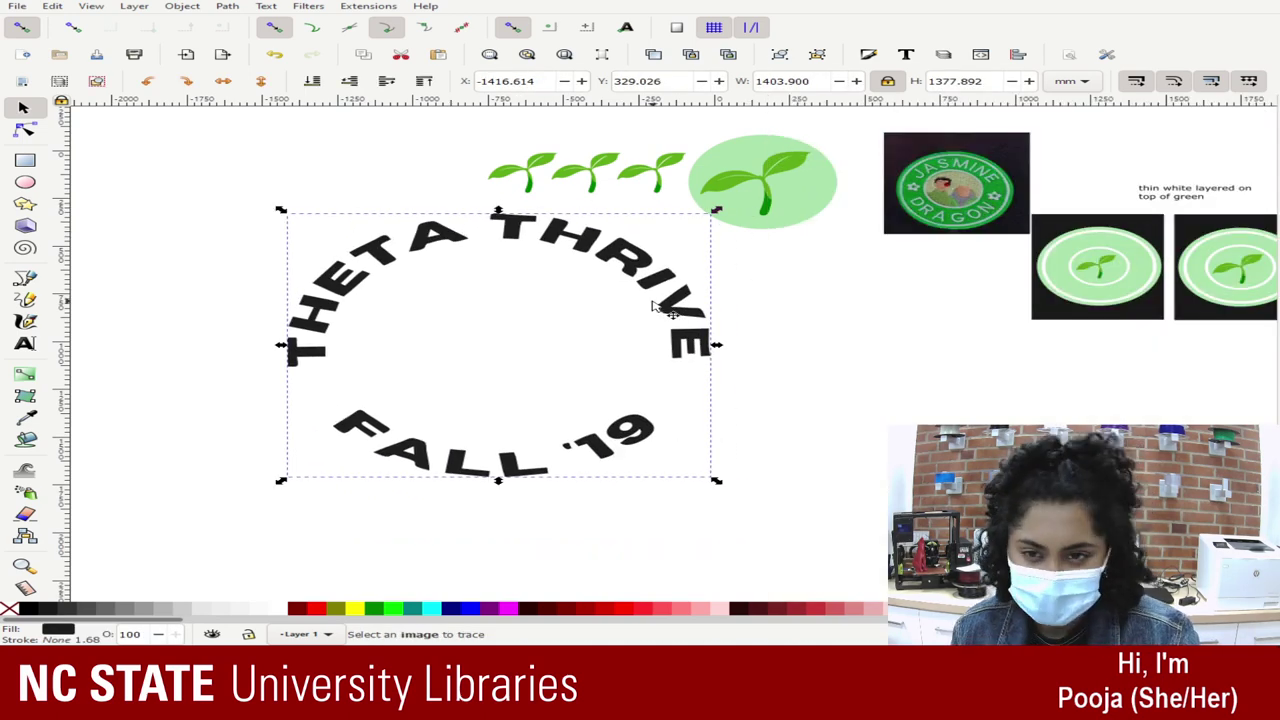
Step: Open the traced THETA THRIVE path for node editing
{"action": "scroll", "coordinate": [652, 307], "scroll_direction": "up", "scroll_amount": 4}
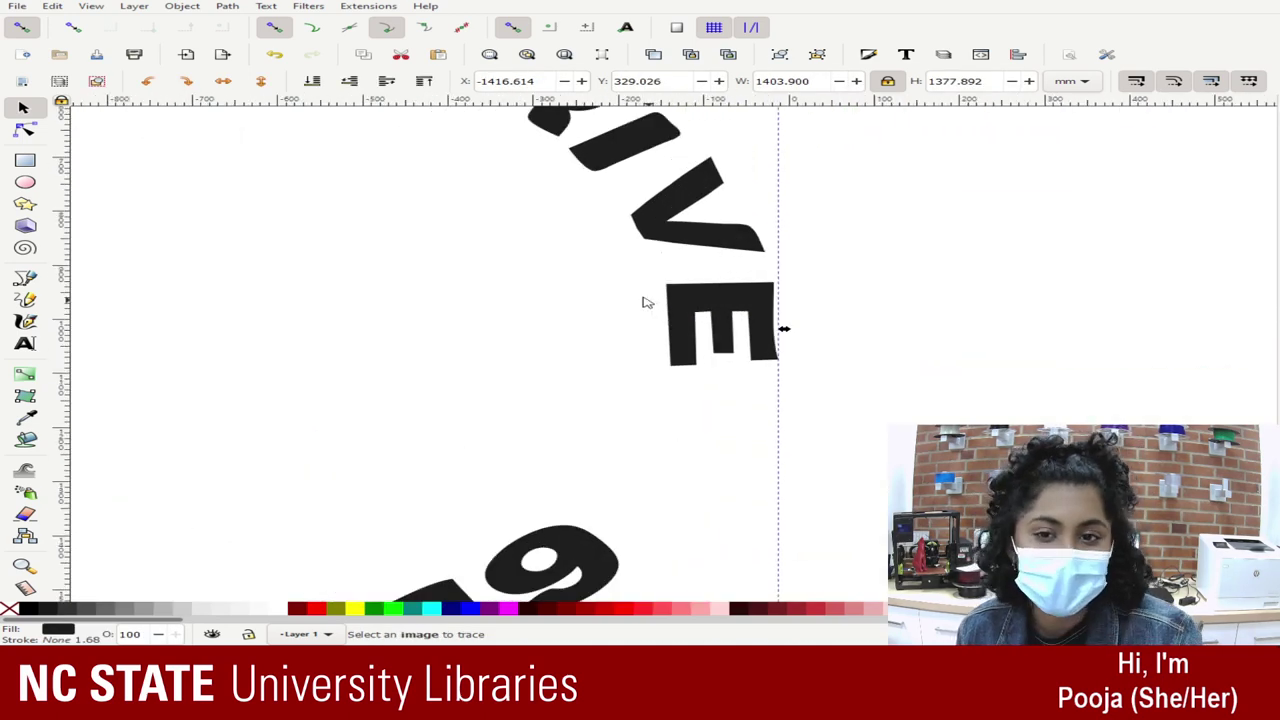
{"action": "left_click_drag", "start_coordinate": [548, 244], "coordinate": [1180, 383]}
{"action": "left_click", "coordinate": [688, 310]}
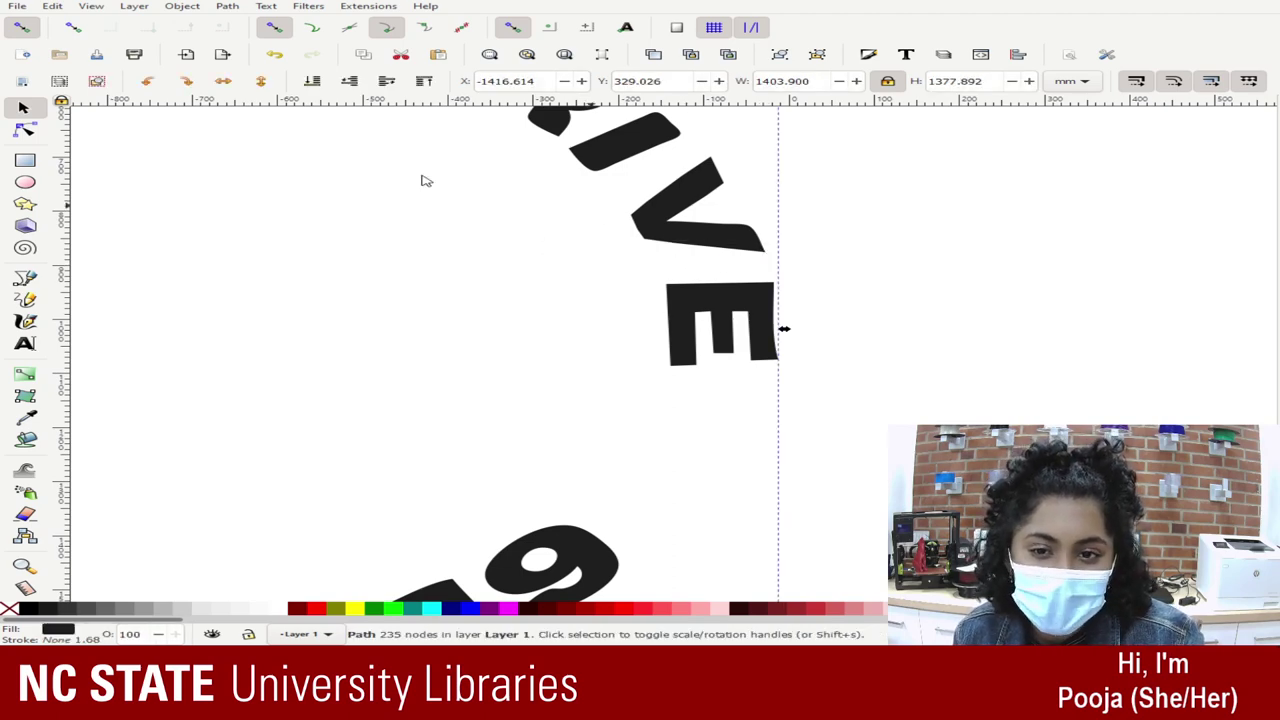
{"action": "mouse_move", "coordinate": [616, 156]}
{"action": "left_mouse_down"}
{"action": "mouse_move", "coordinate": [1213, 446]}
{"action": "mouse_move", "coordinate": [1261, 453]}
{"action": "left_mouse_up"}
{"action": "mouse_move", "coordinate": [921, 333]}
{"action": "left_mouse_down"}
{"action": "mouse_move", "coordinate": [1064, 269]}
{"action": "mouse_move", "coordinate": [1105, 228]}
{"action": "left_mouse_up"}
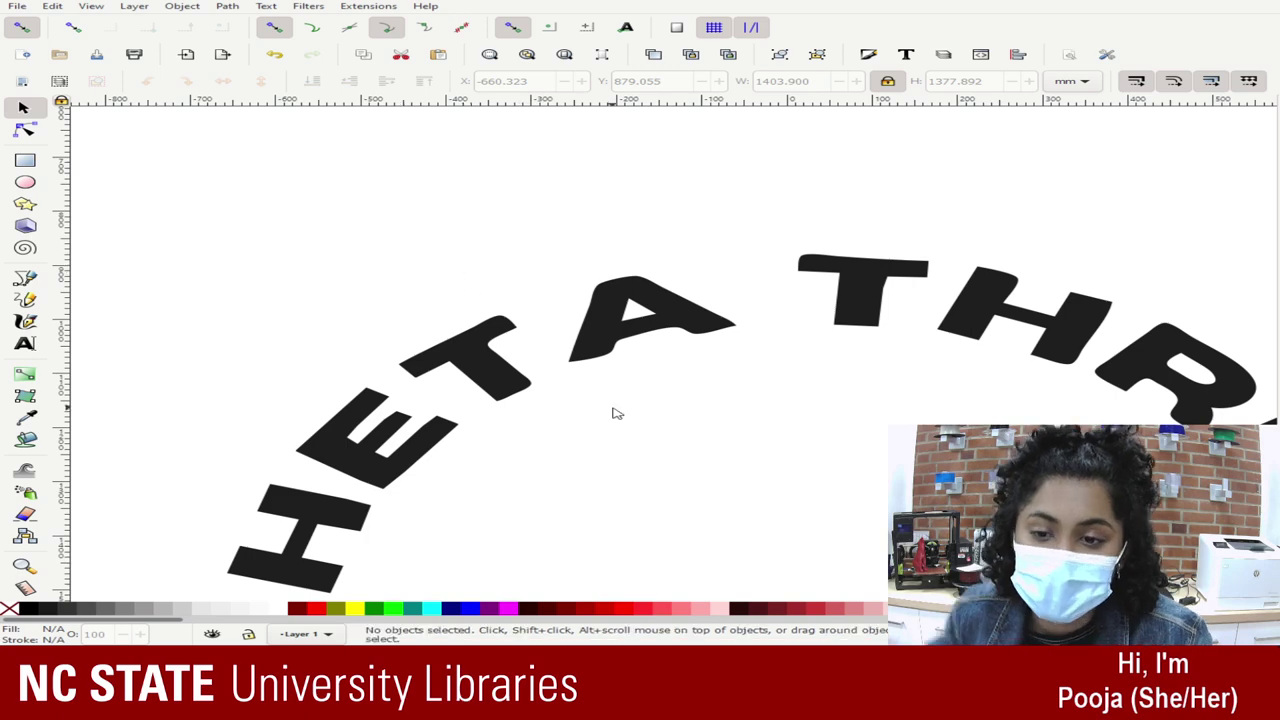
{"action": "left_click", "coordinate": [23, 132]}
{"action": "left_click", "coordinate": [617, 345]}
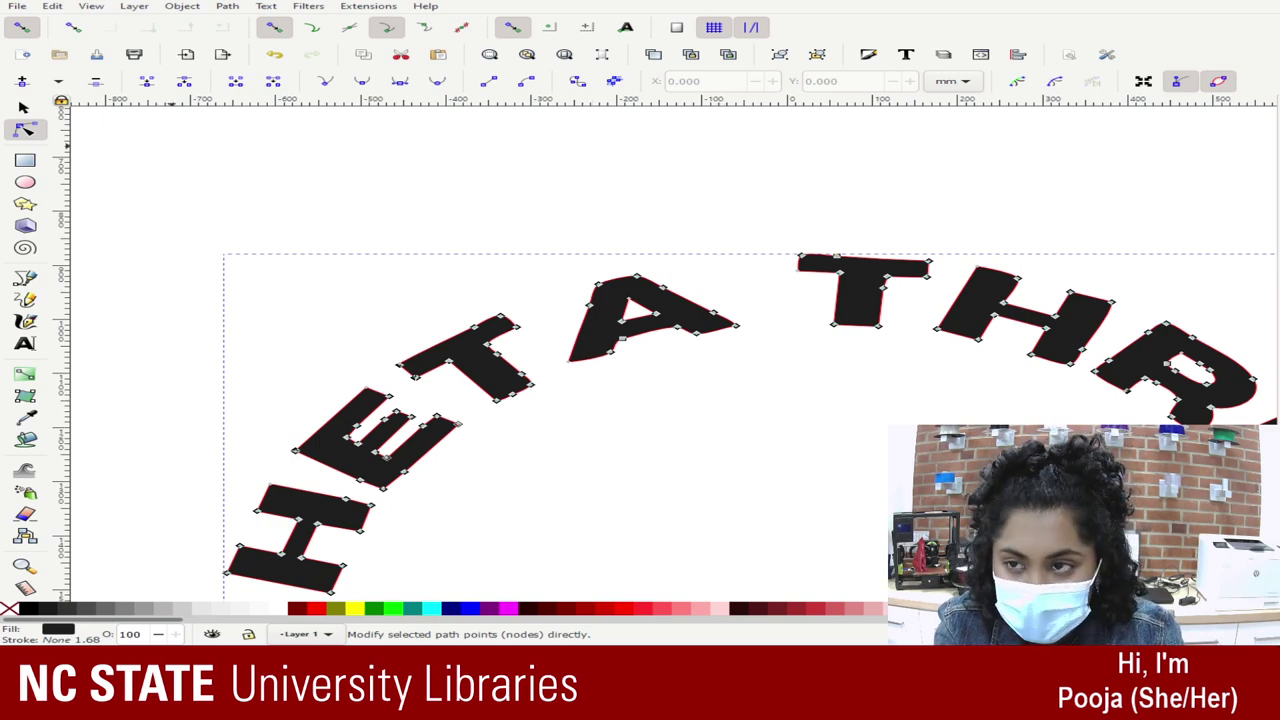
{"action": "scroll", "coordinate": [203, 264], "scroll_direction": "down", "scroll_amount": 5}
{"action": "scroll", "coordinate": [249, 372], "scroll_direction": "up", "scroll_amount": 3}
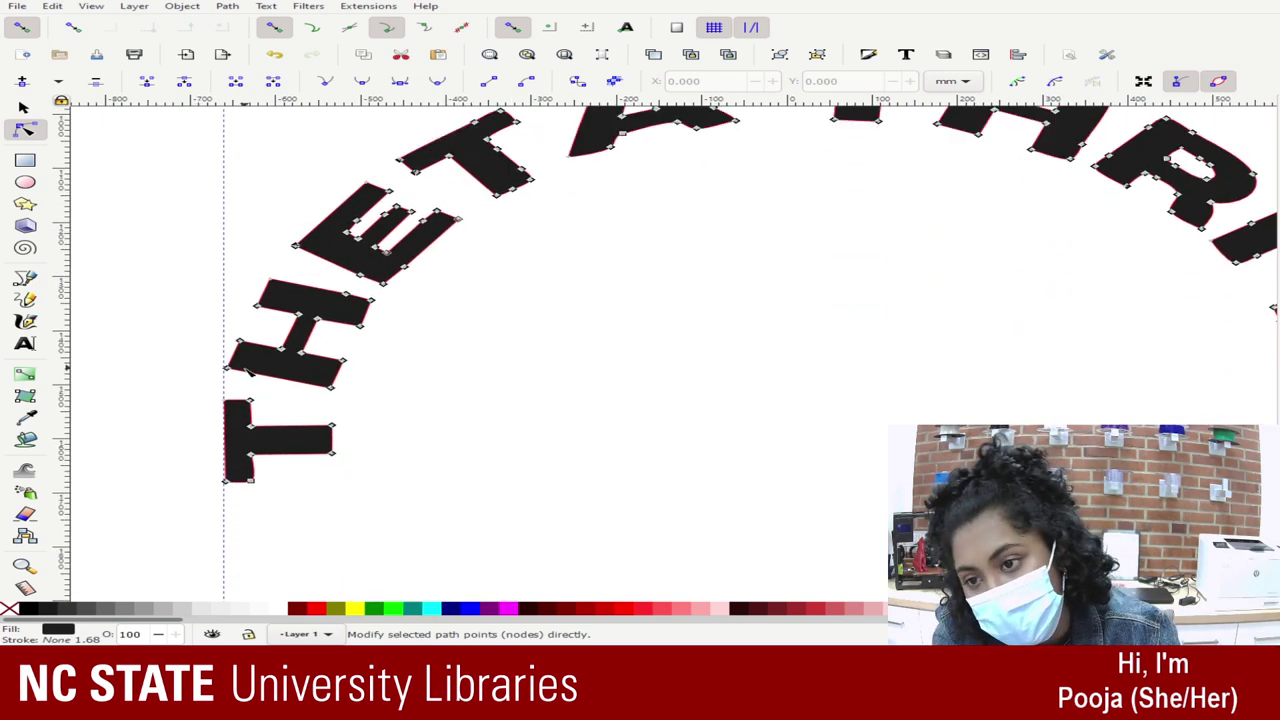
{"action": "scroll", "coordinate": [249, 372], "scroll_direction": "down", "scroll_amount": 1}
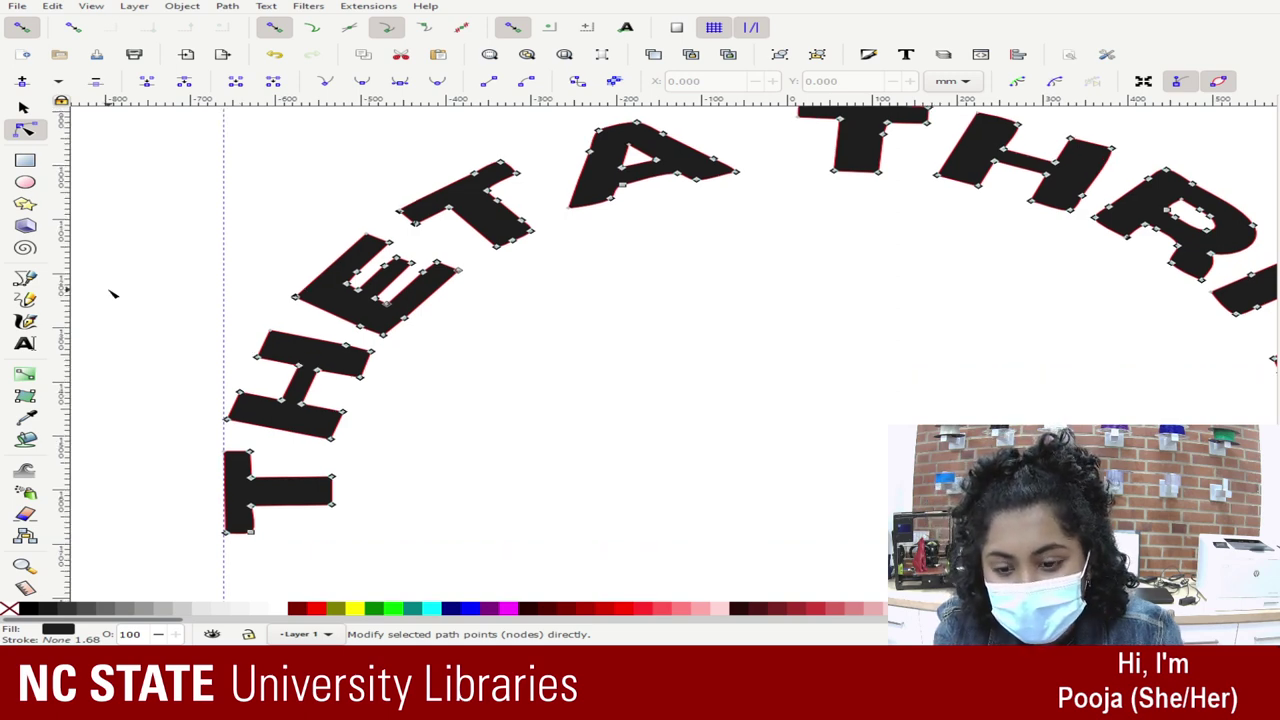
{"action": "key", "text": "minus"}
{"action": "key", "text": "minus"}
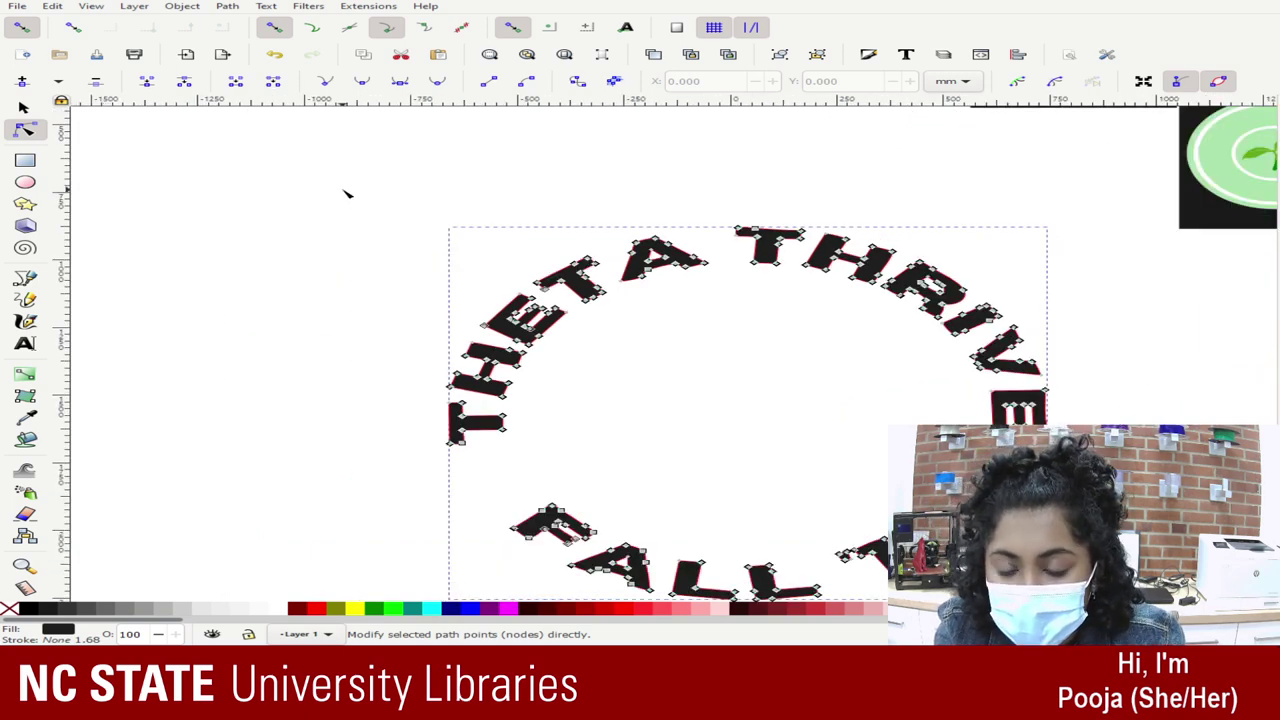
{"action": "left_click_drag", "start_coordinate": [343, 193], "coordinate": [731, 463]}
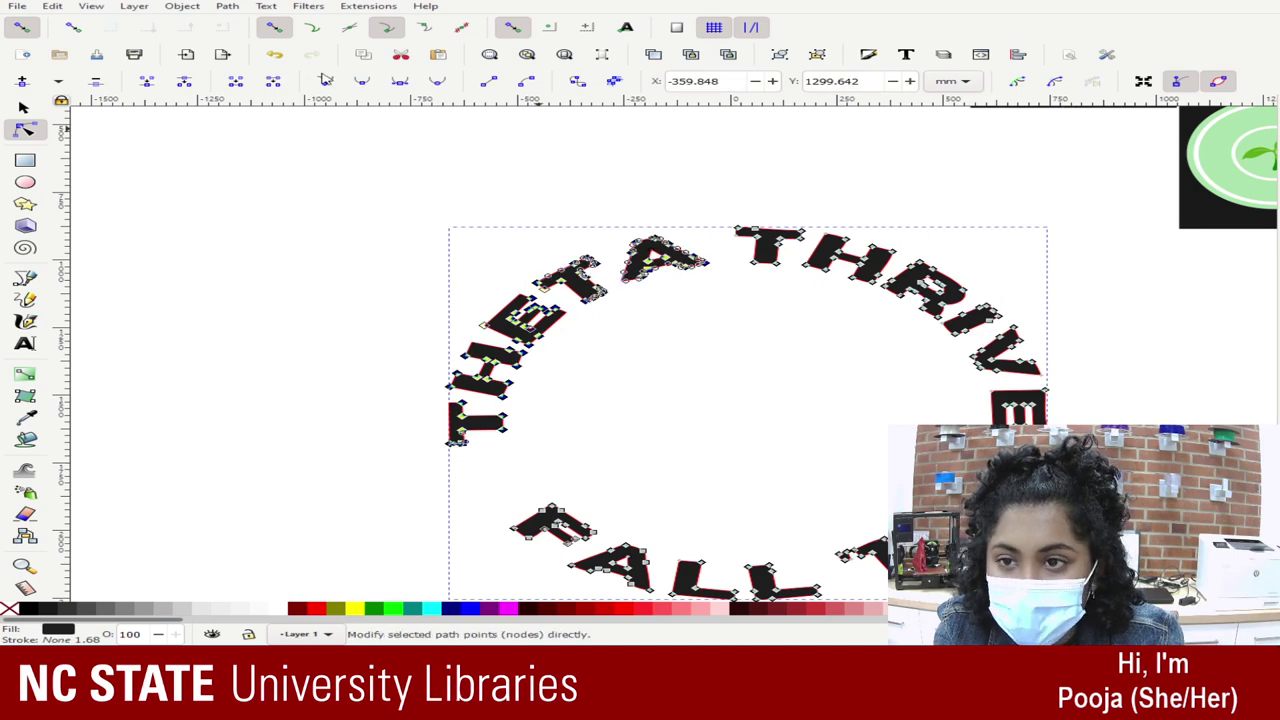
{"action": "left_click", "coordinate": [563, 224]}
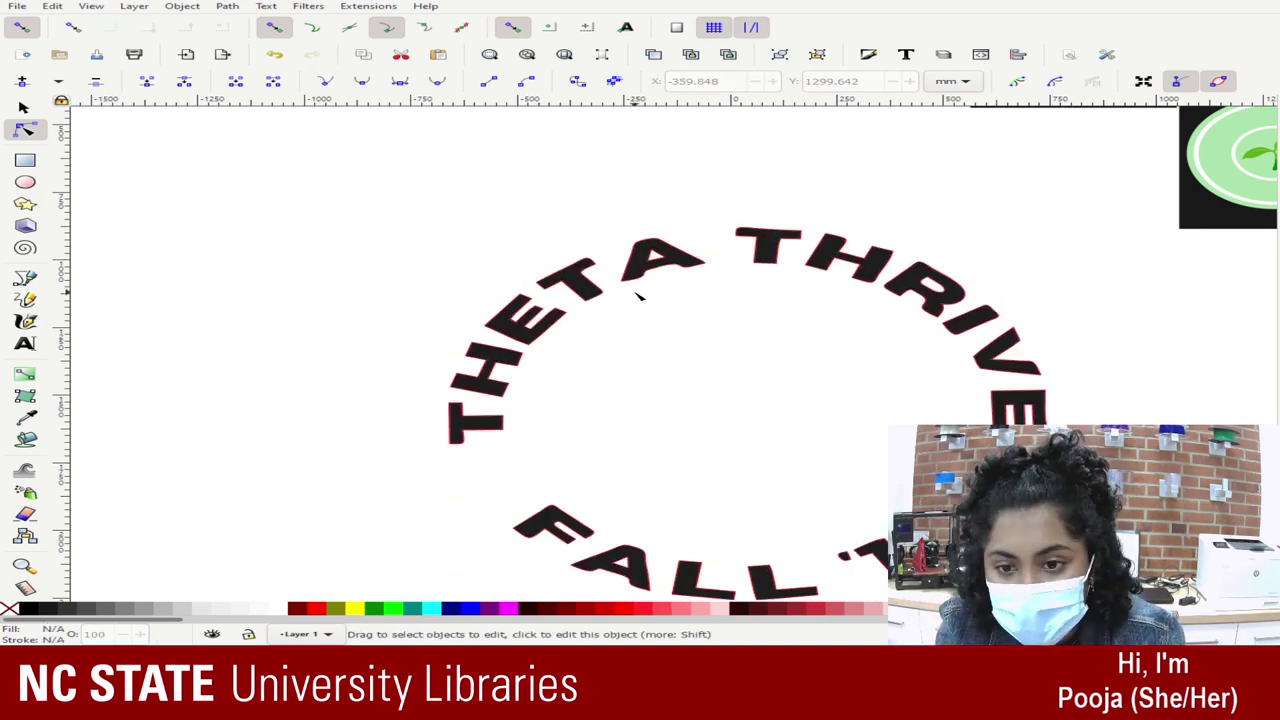
{"action": "left_click", "coordinate": [604, 291]}
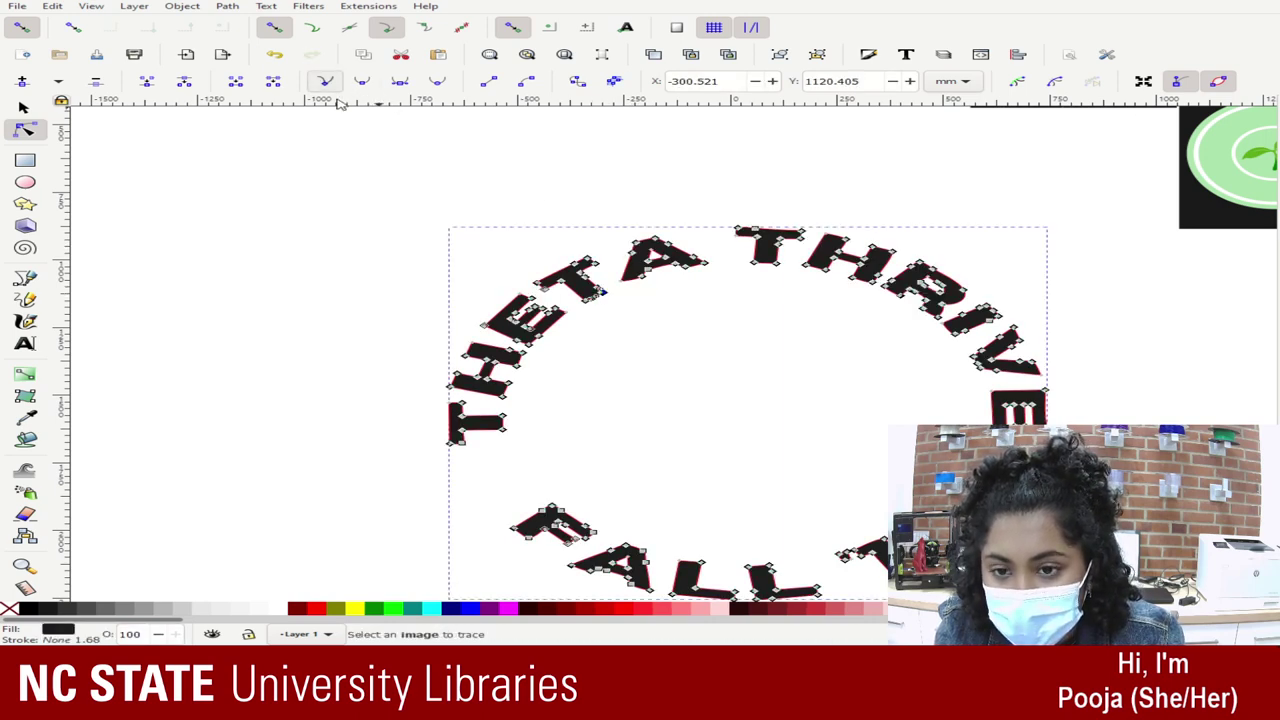
{"action": "left_click", "coordinate": [444, 163]}
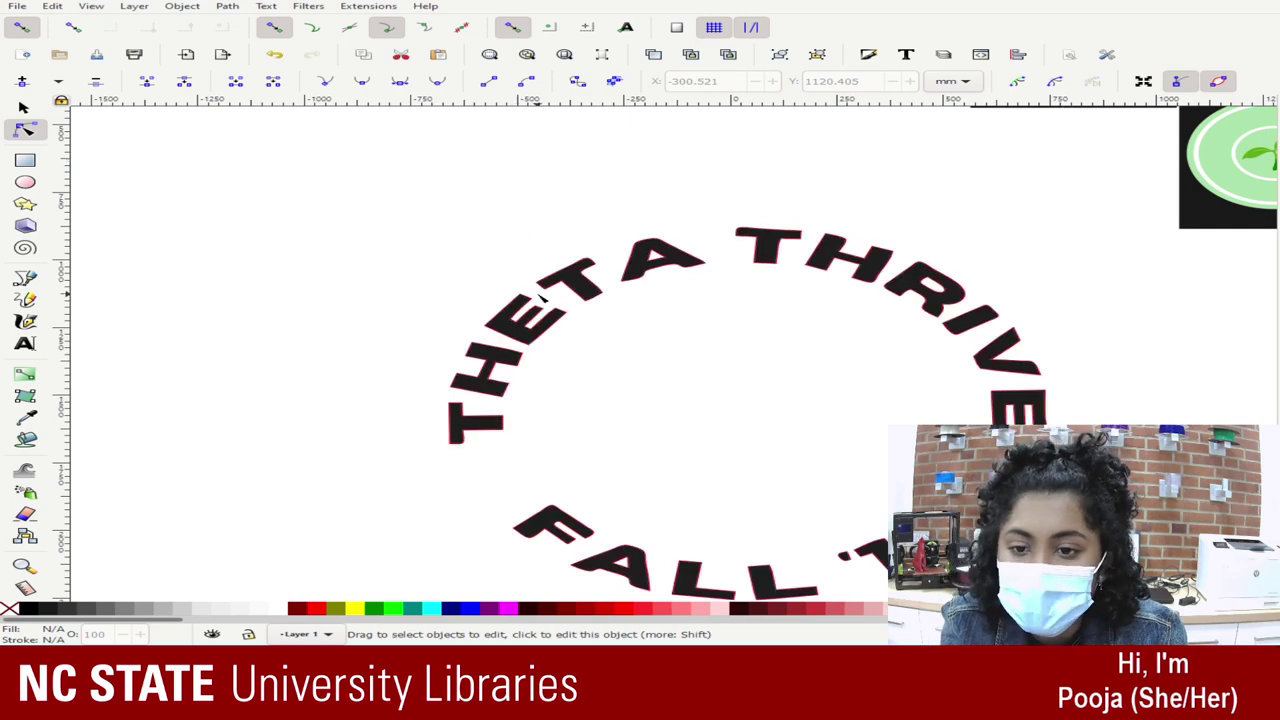
Step: Select the nodes of the word THETA in the traced path and convert their segments to straight lines
{"action": "left_click", "coordinate": [538, 343]}
{"action": "left_click_drag", "start_coordinate": [386, 186], "coordinate": [714, 488]}
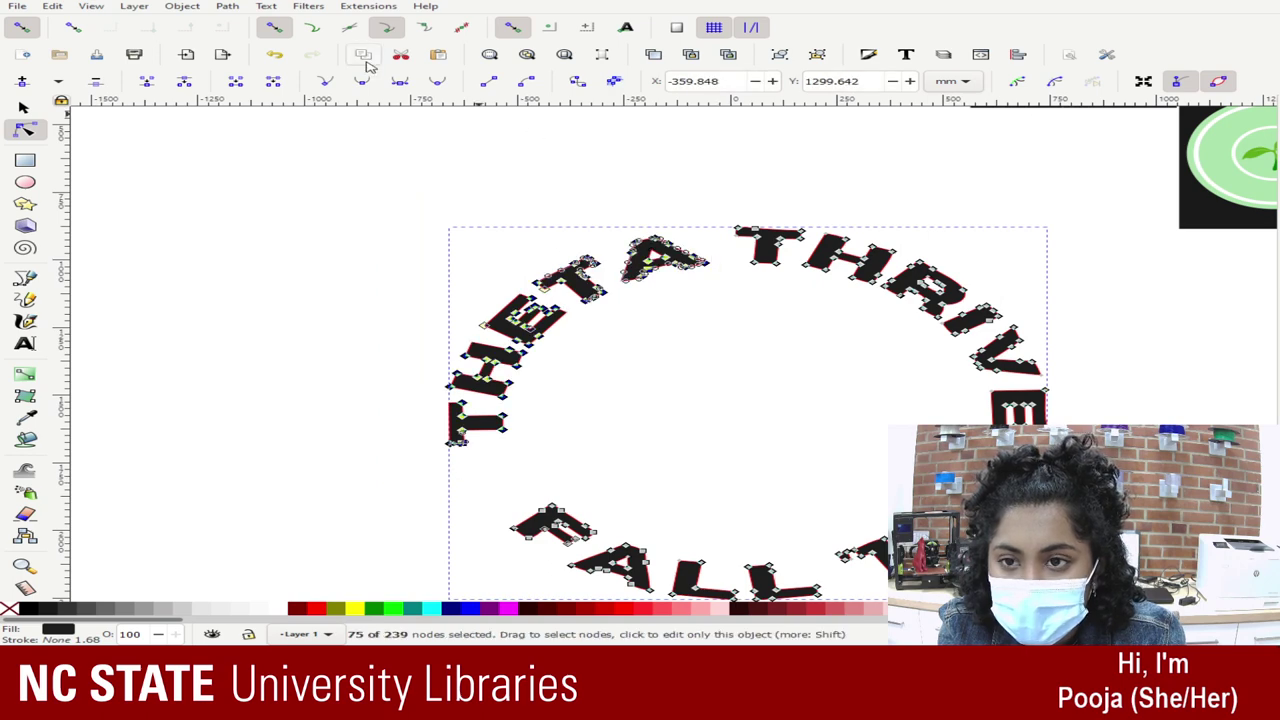
{"action": "left_click", "coordinate": [492, 84]}
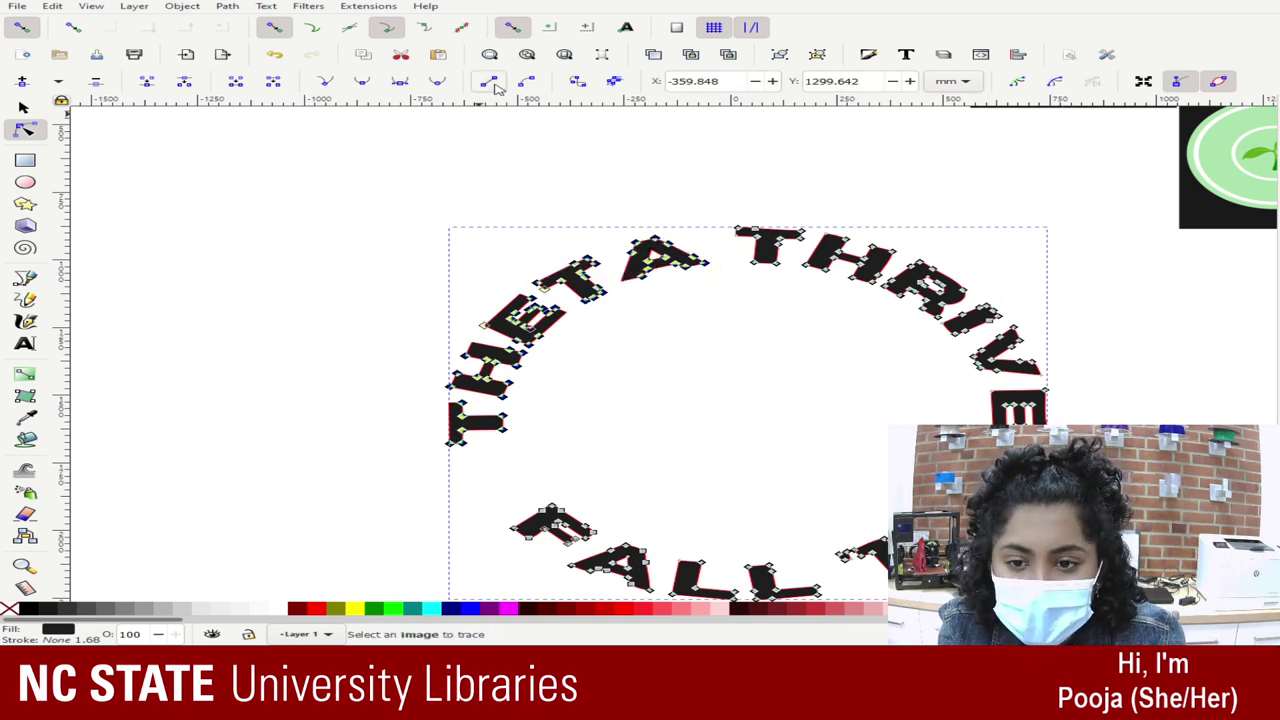
{"action": "left_click", "coordinate": [645, 203]}
{"action": "left_click", "coordinate": [645, 203]}
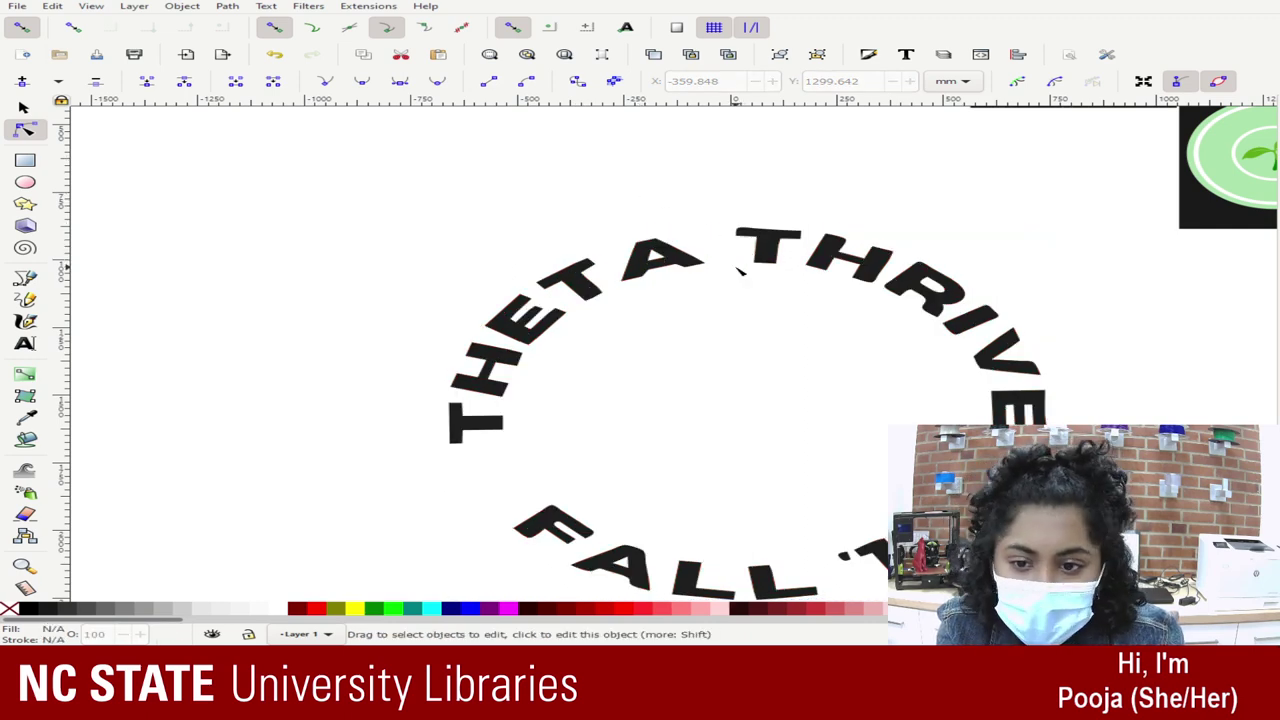
{"action": "scroll", "coordinate": [740, 270], "scroll_direction": "up", "scroll_amount": 4}
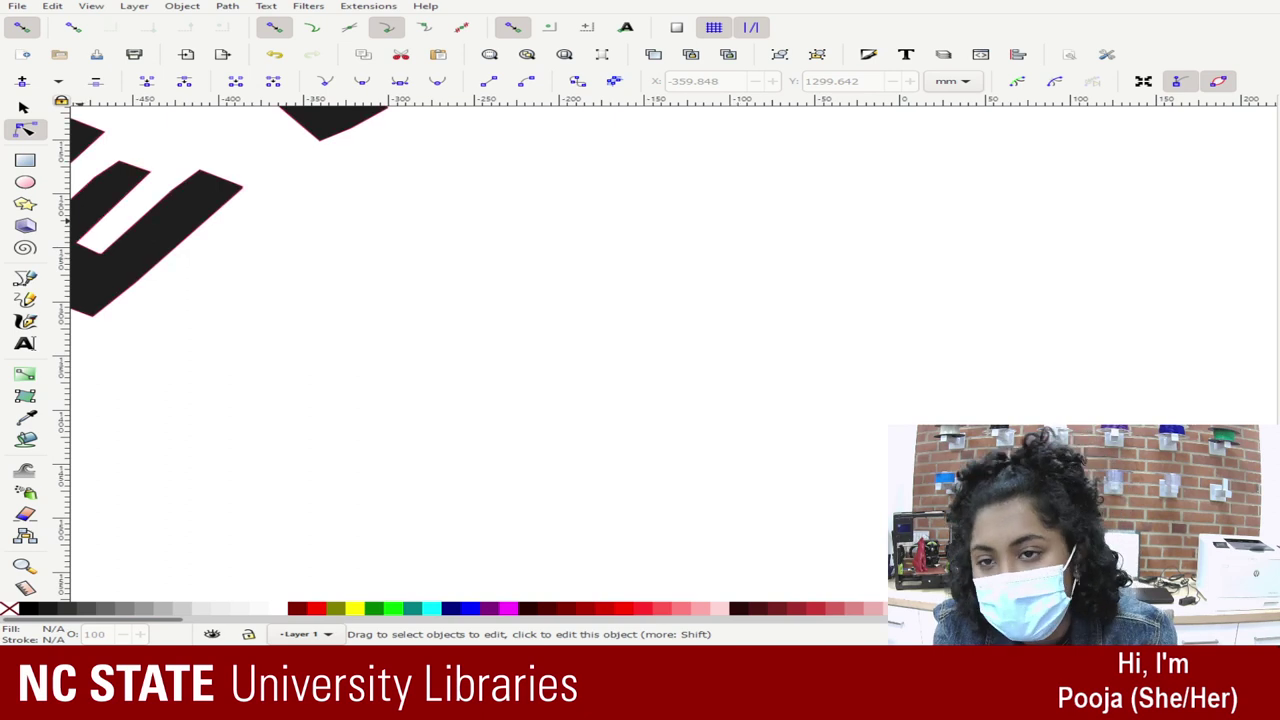
Step: Remove the extra node on the upper edge of THETA's H and snap the segment's handles to the corner nodes to straighten it
{"action": "scroll", "coordinate": [368, 229], "scroll_direction": "down", "scroll_amount": 2}
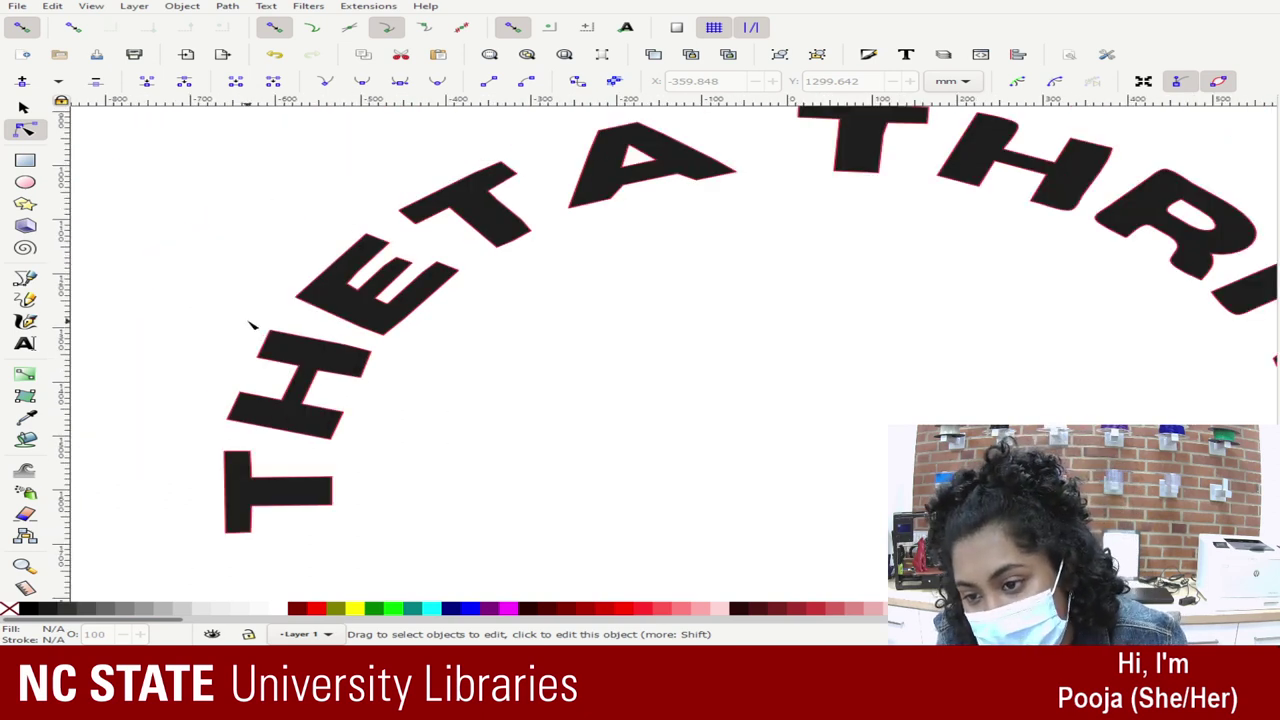
{"action": "left_click", "coordinate": [406, 314]}
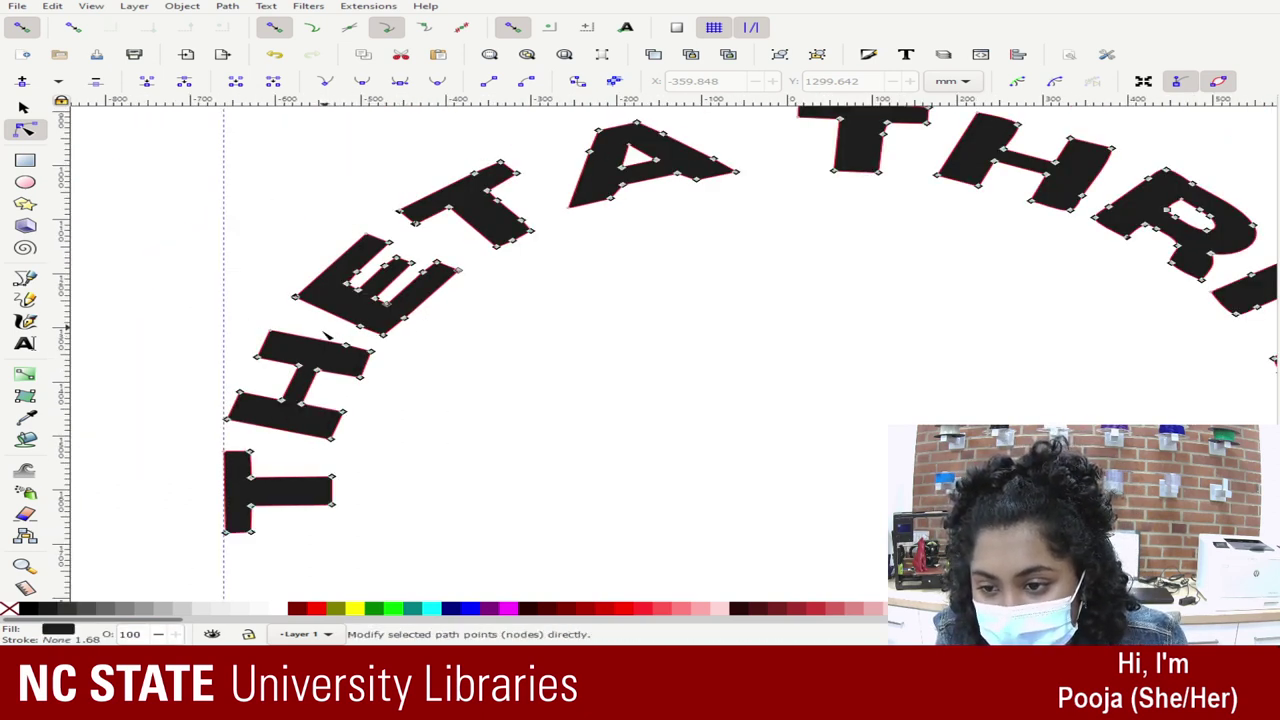
{"action": "key", "text": "plus"}
{"action": "scroll", "coordinate": [156, 362], "scroll_direction": "down", "scroll_amount": 6}
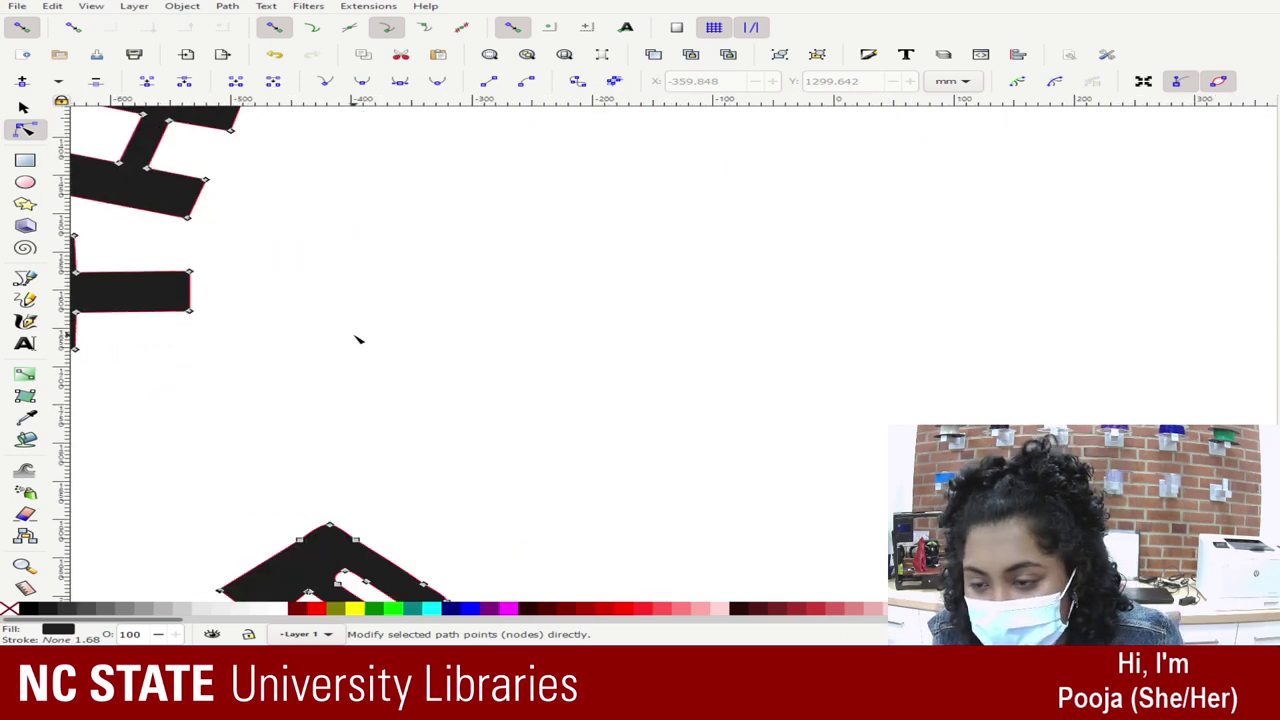
{"action": "scroll", "coordinate": [358, 340], "scroll_direction": "left", "scroll_amount": 10}
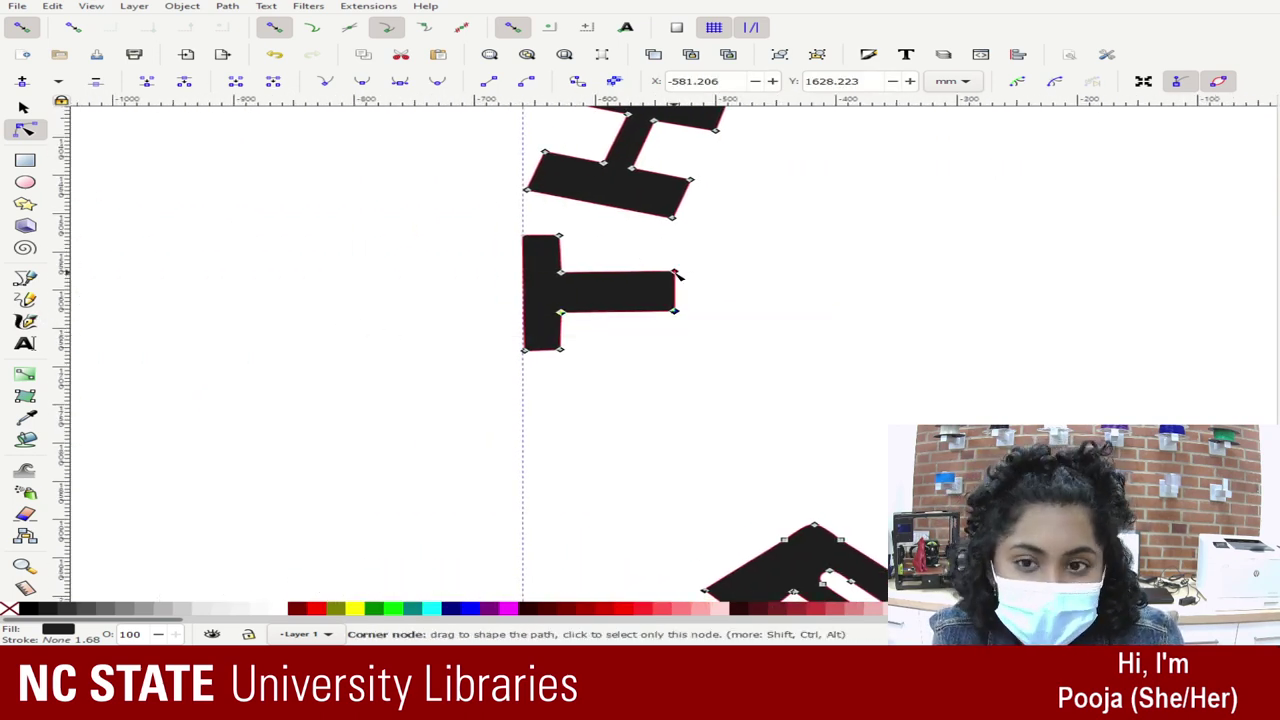
{"action": "scroll", "coordinate": [590, 262], "scroll_direction": "up", "scroll_amount": 3}
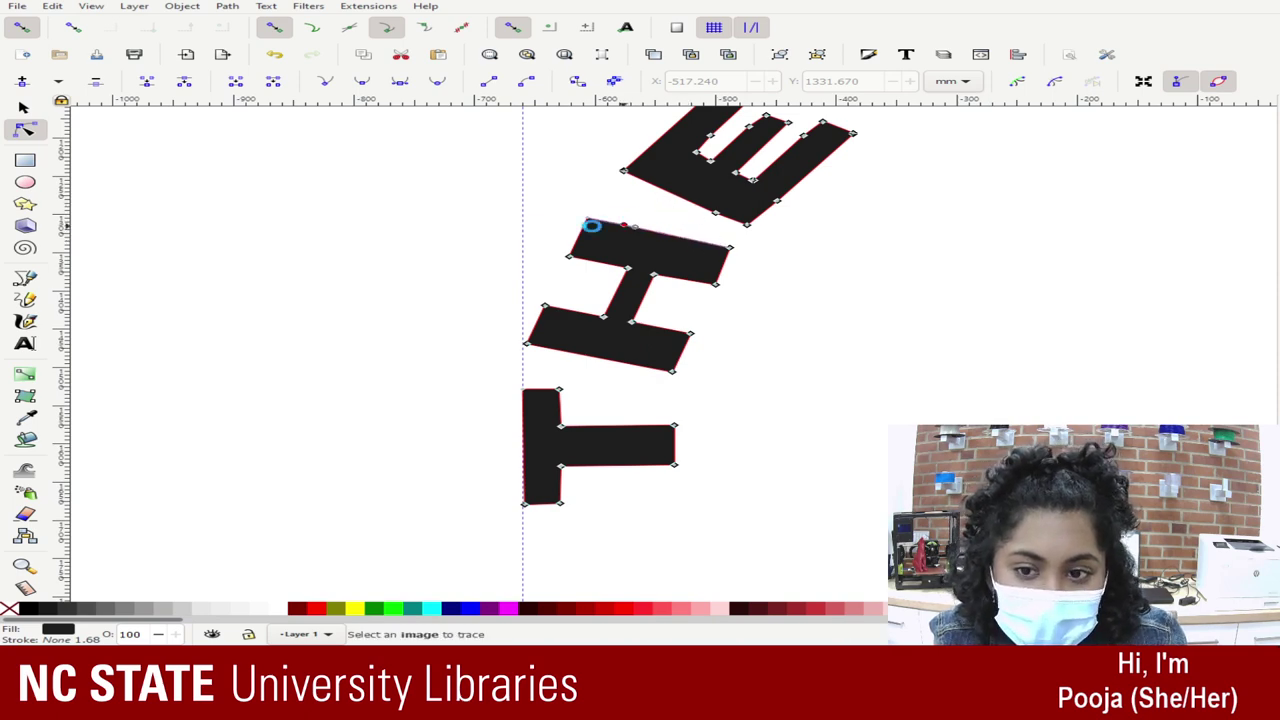
{"action": "left_click", "coordinate": [490, 225]}
{"action": "scroll", "coordinate": [790, 320], "scroll_direction": "up", "scroll_amount": 4}
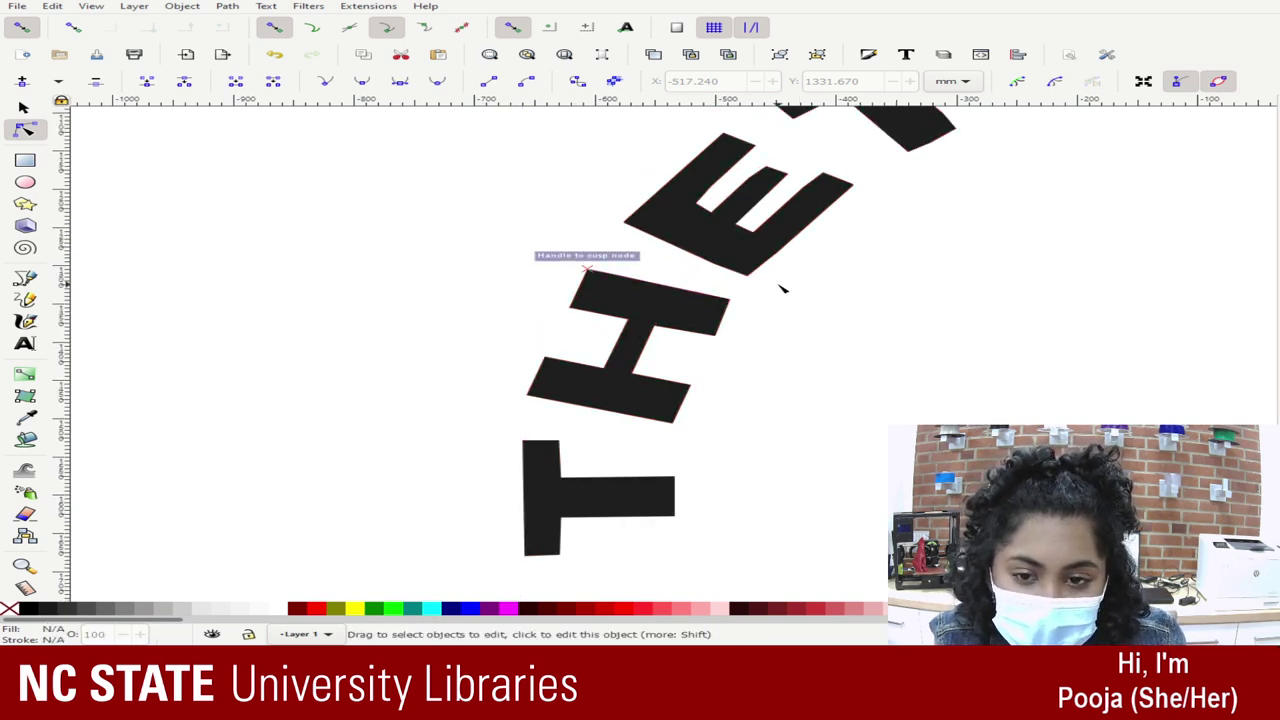
Step: Straighten both long edges of the E's lower arm by retracting their curve handles onto the corner nodes
{"action": "left_click", "coordinate": [799, 339]}
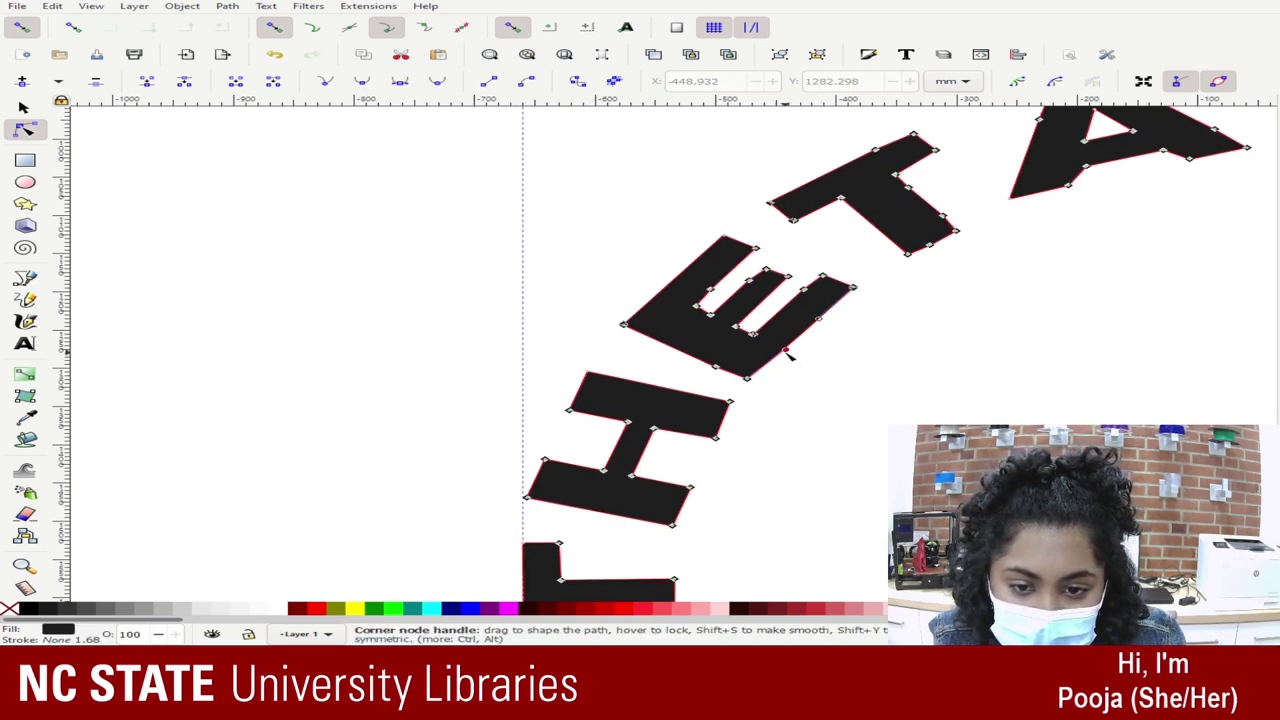
{"action": "left_click_drag", "start_coordinate": [793, 360], "coordinate": [757, 380]}
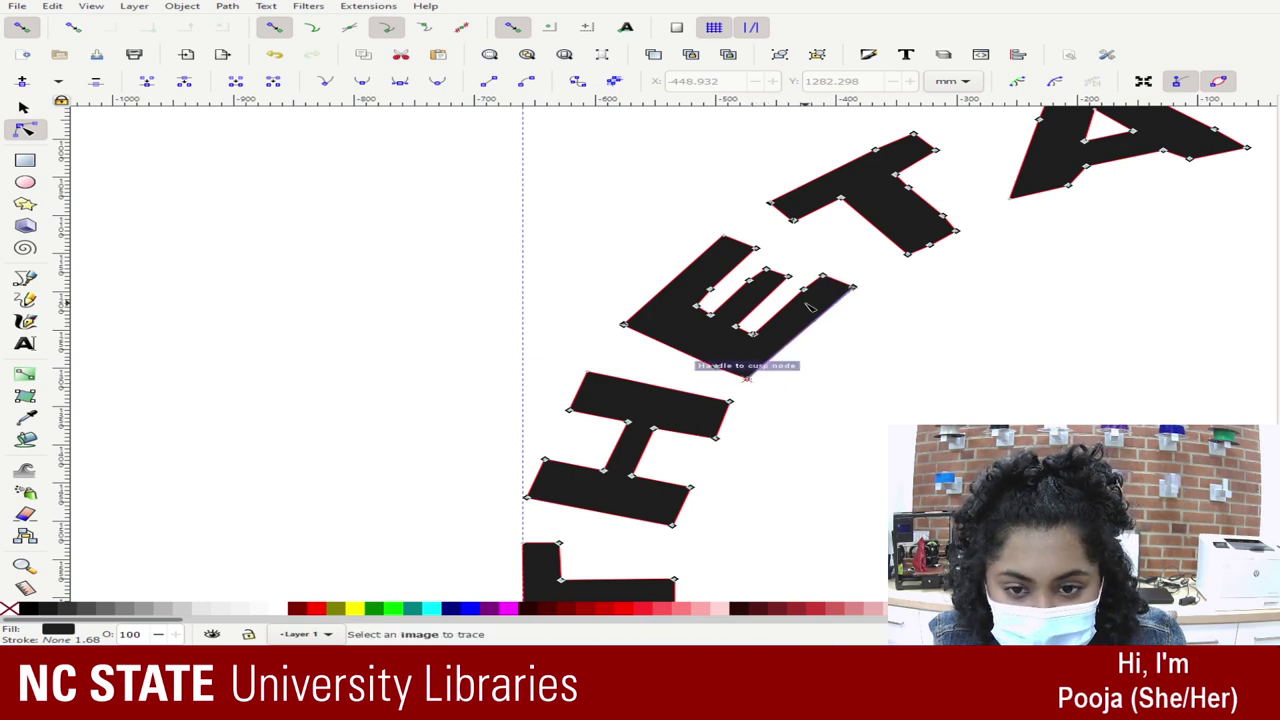
{"action": "left_click_drag", "start_coordinate": [805, 294], "coordinate": [823, 275]}
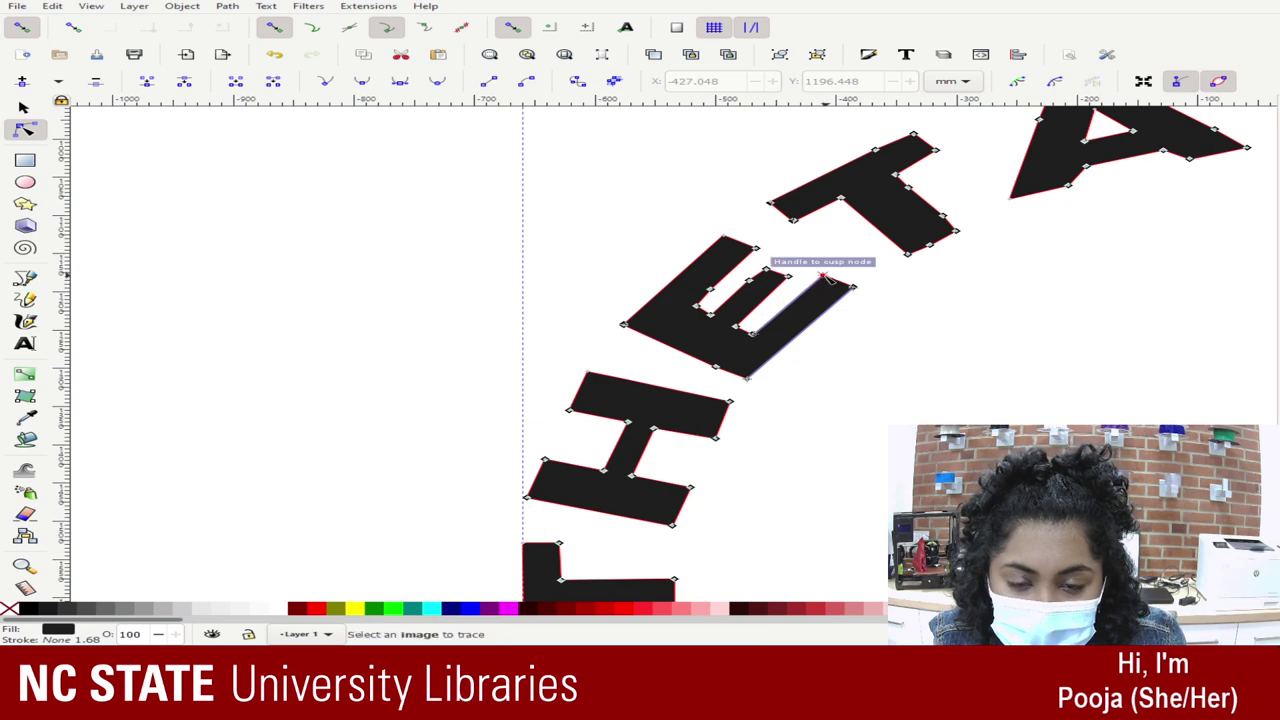
{"action": "left_click", "coordinate": [789, 304]}
Step: Delete the extra nodes on the E's middle arm and inside its upper arm, then snap the handles to the corners
{"action": "left_click", "coordinate": [750, 281]}
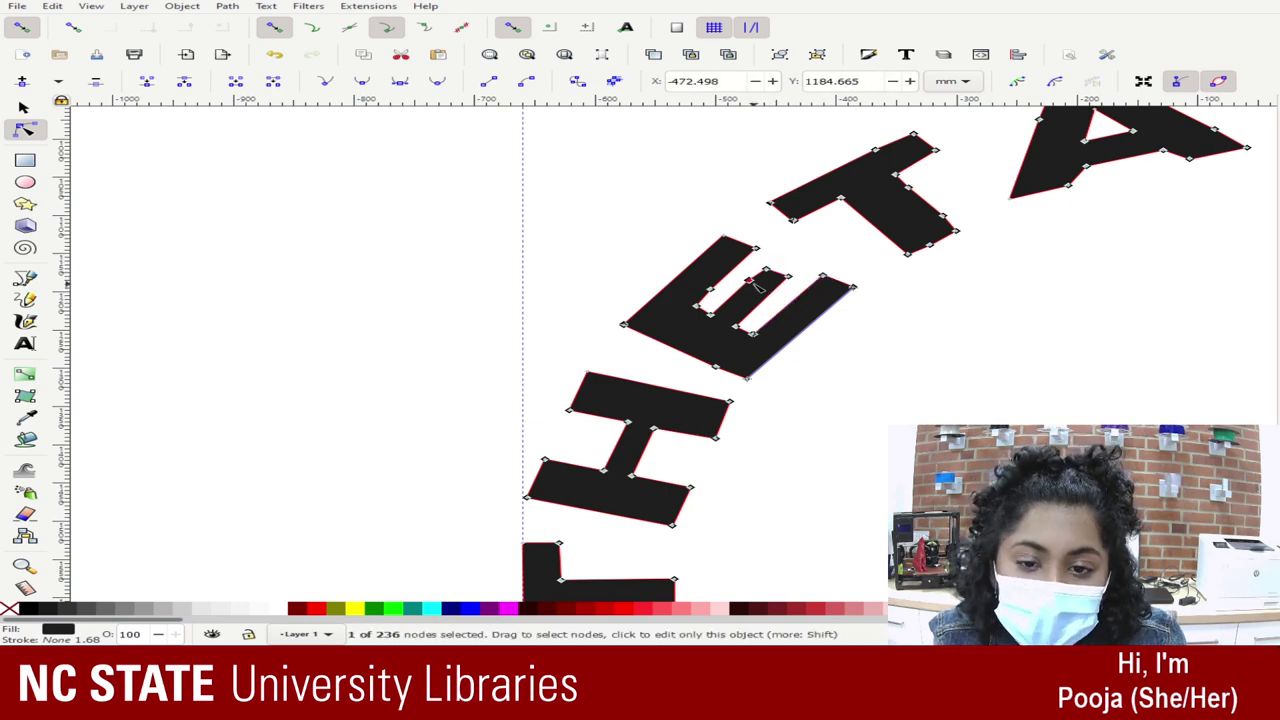
{"action": "key", "text": "Delete"}
{"action": "left_click_drag", "start_coordinate": [746, 283], "coordinate": [770, 270]}
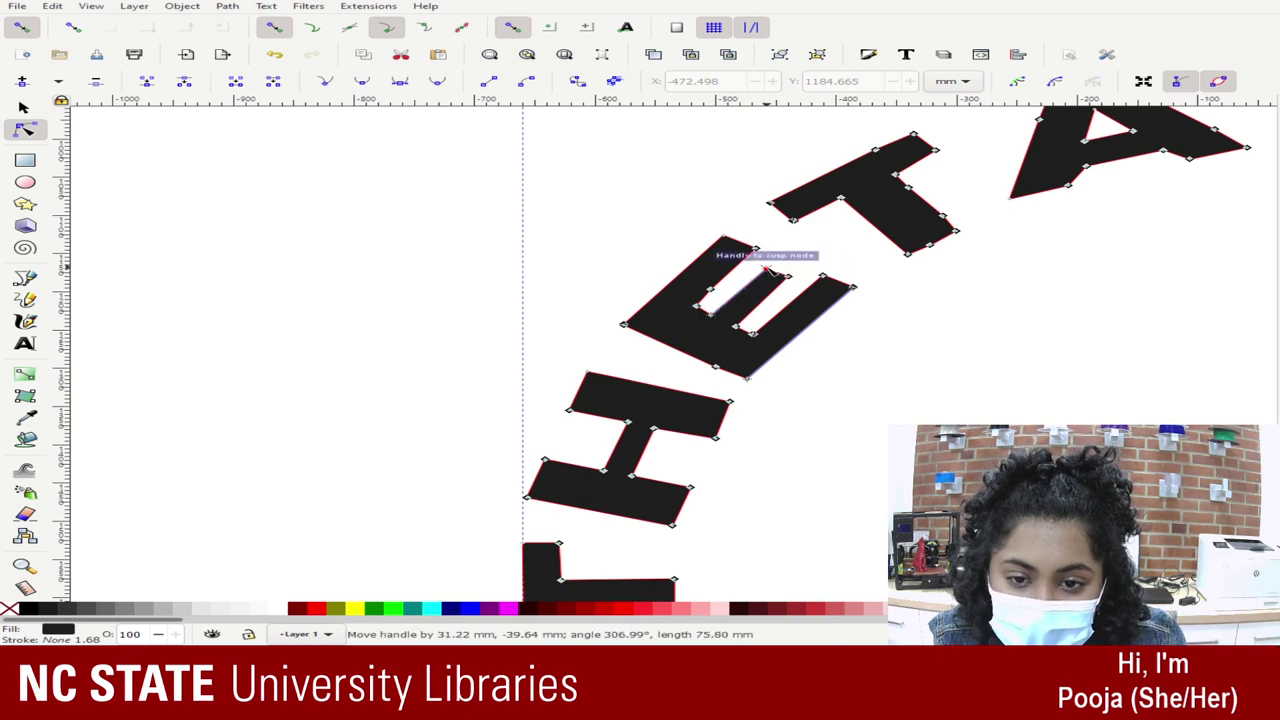
{"action": "left_click", "coordinate": [710, 297]}
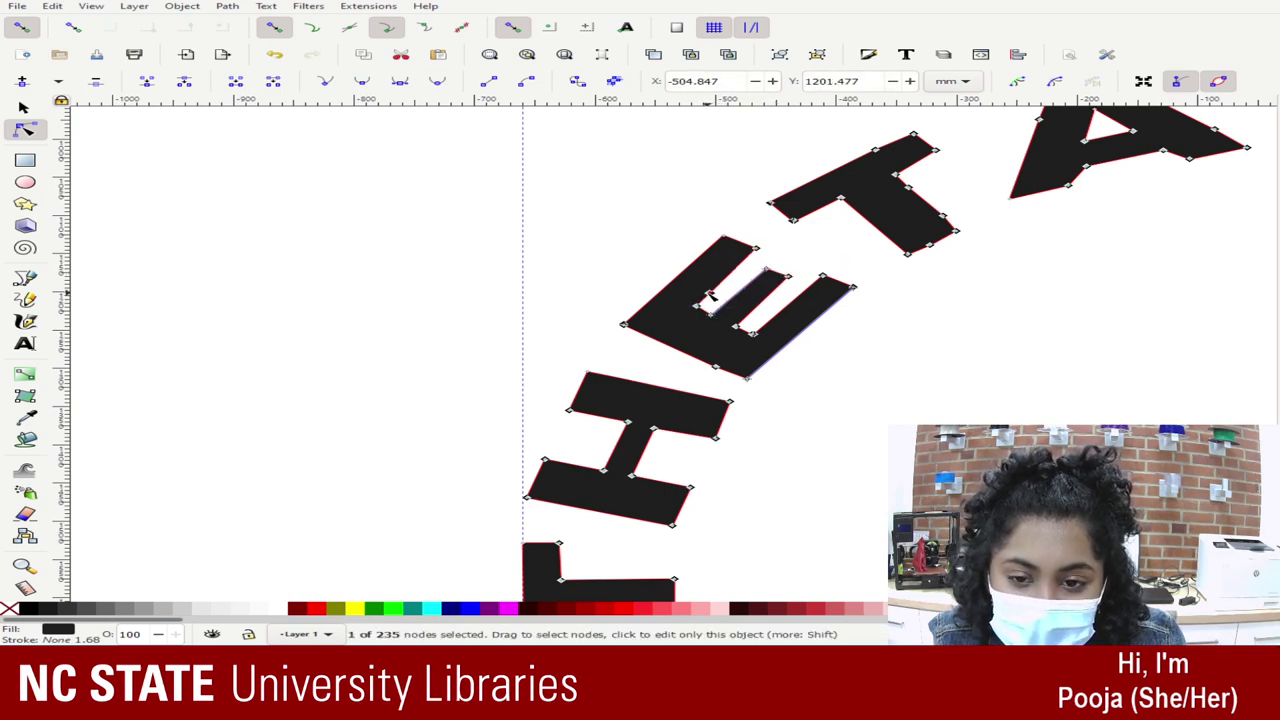
{"action": "key", "text": "Delete"}
{"action": "mouse_move", "coordinate": [717, 286]}
{"action": "left_mouse_down"}
{"action": "mouse_move", "coordinate": [755, 249]}
{"action": "mouse_move", "coordinate": [708, 303]}
{"action": "left_mouse_up"}
{"action": "left_click", "coordinate": [657, 259]}
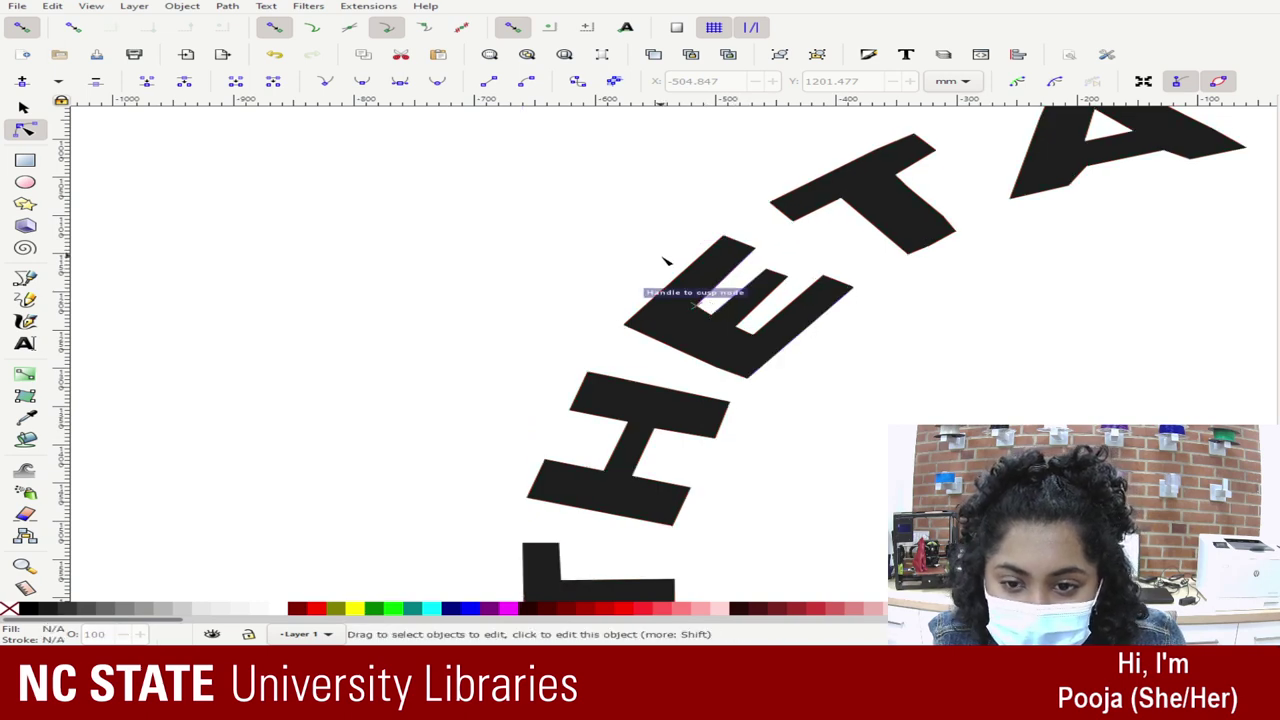
Step: Delete the extra nodes on THETA's second T and straighten its edges and the A's long slanted edge by retracting the handles
{"action": "scroll", "coordinate": [700, 300], "scroll_direction": "up", "scroll_amount": 3}
{"action": "left_click", "coordinate": [872, 313]}
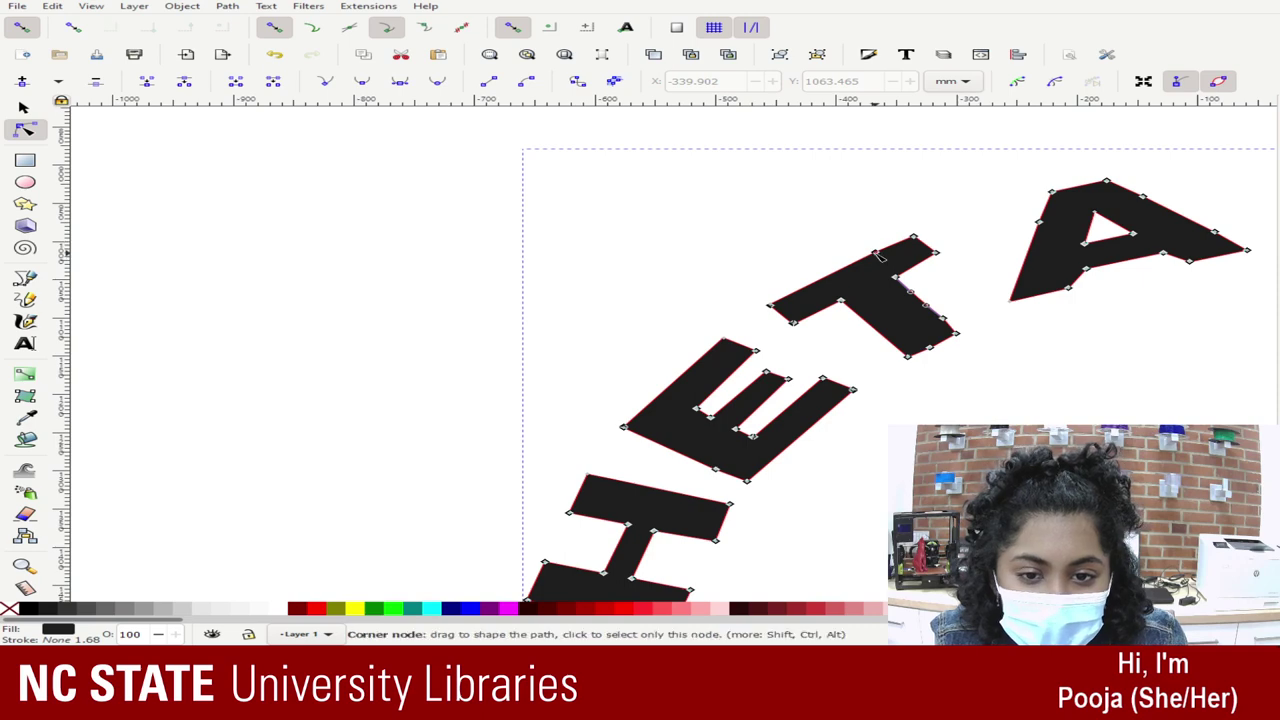
{"action": "left_click", "coordinate": [941, 318]}
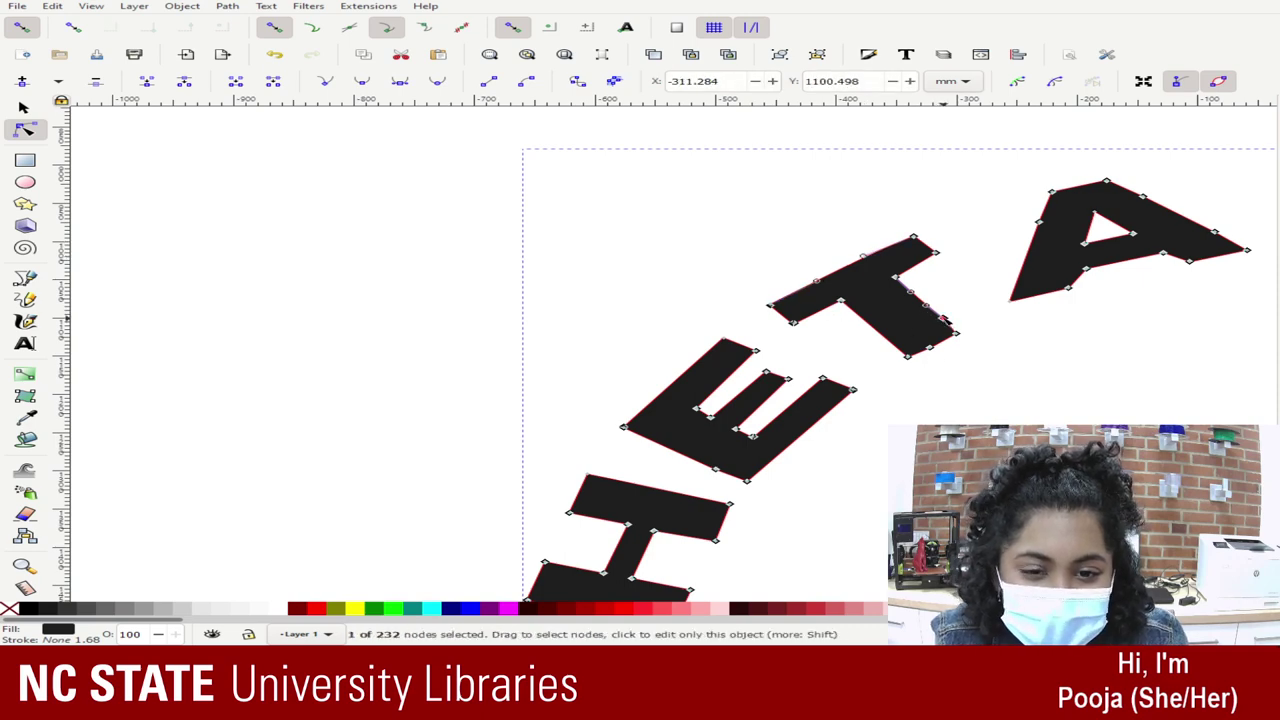
{"action": "key", "text": "Delete"}
{"action": "mouse_move", "coordinate": [911, 295]}
{"action": "left_mouse_down"}
{"action": "mouse_move", "coordinate": [976, 332]}
{"action": "mouse_move", "coordinate": [962, 336]}
{"action": "mouse_move", "coordinate": [893, 283]}
{"action": "left_mouse_up"}
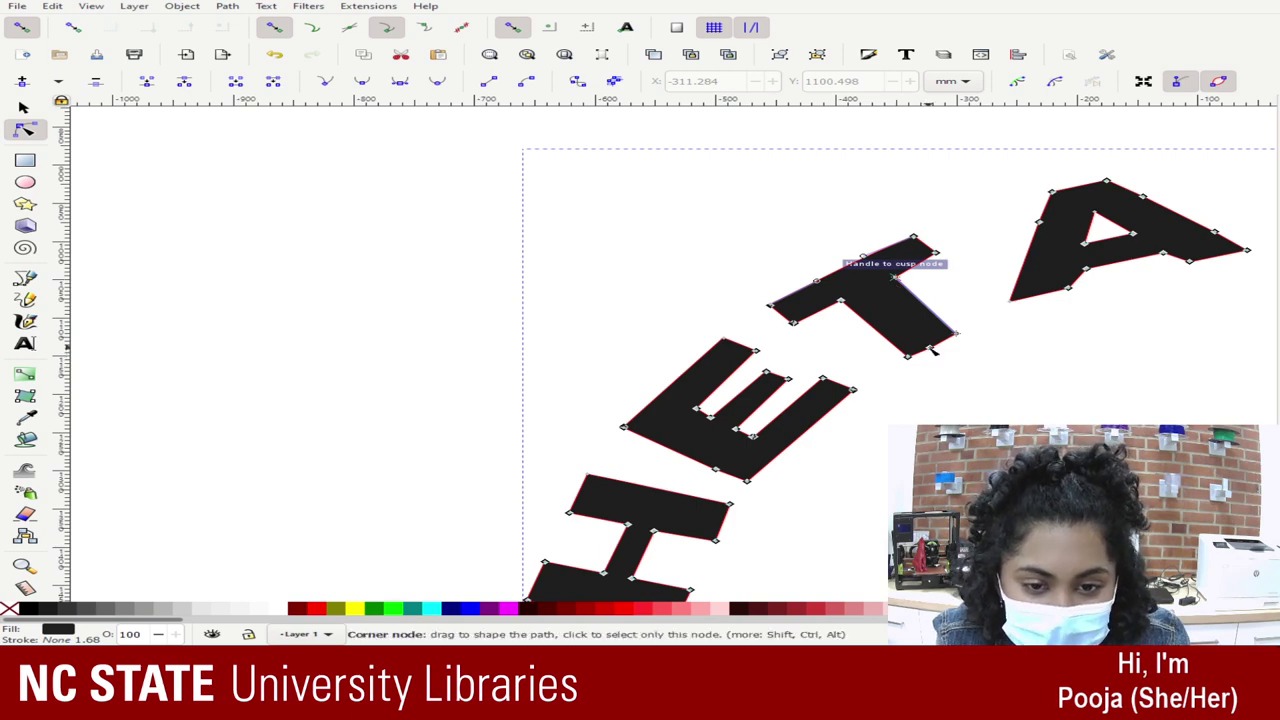
{"action": "left_click_drag", "start_coordinate": [941, 343], "coordinate": [967, 337]}
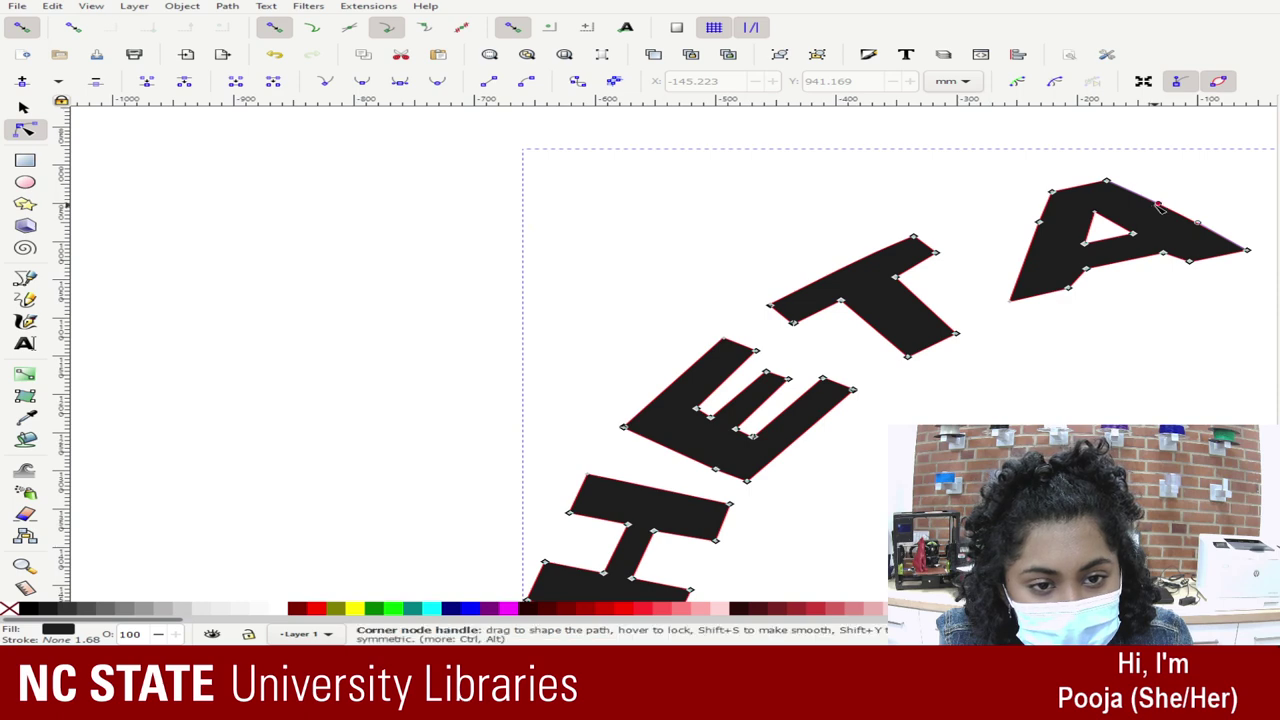
{"action": "left_click_drag", "start_coordinate": [1156, 205], "coordinate": [1106, 182]}
{"action": "left_click", "coordinate": [1095, 294]}
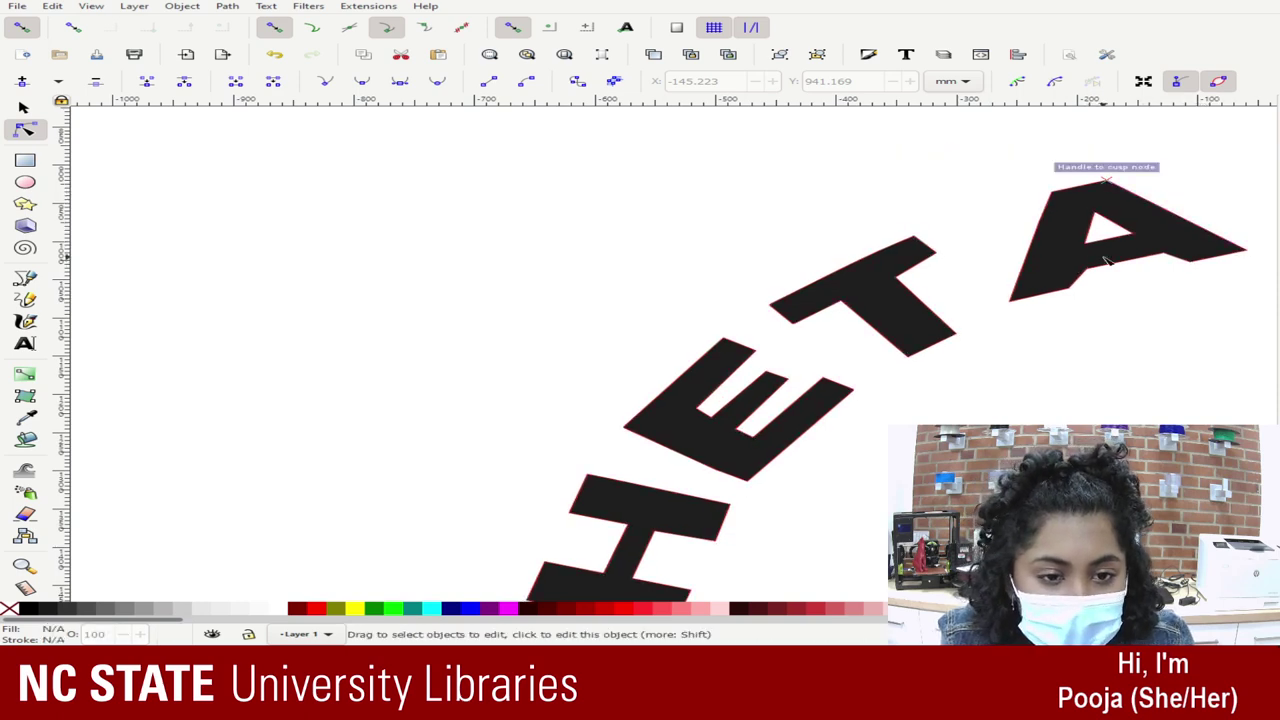
Step: Select the four end nodes of the H's arms and open Align and Distribute for nodes
{"action": "scroll", "coordinate": [640, 292], "scroll_direction": "down", "scroll_amount": 5}
{"action": "scroll", "coordinate": [630, 300], "scroll_direction": "down", "scroll_amount": 1}
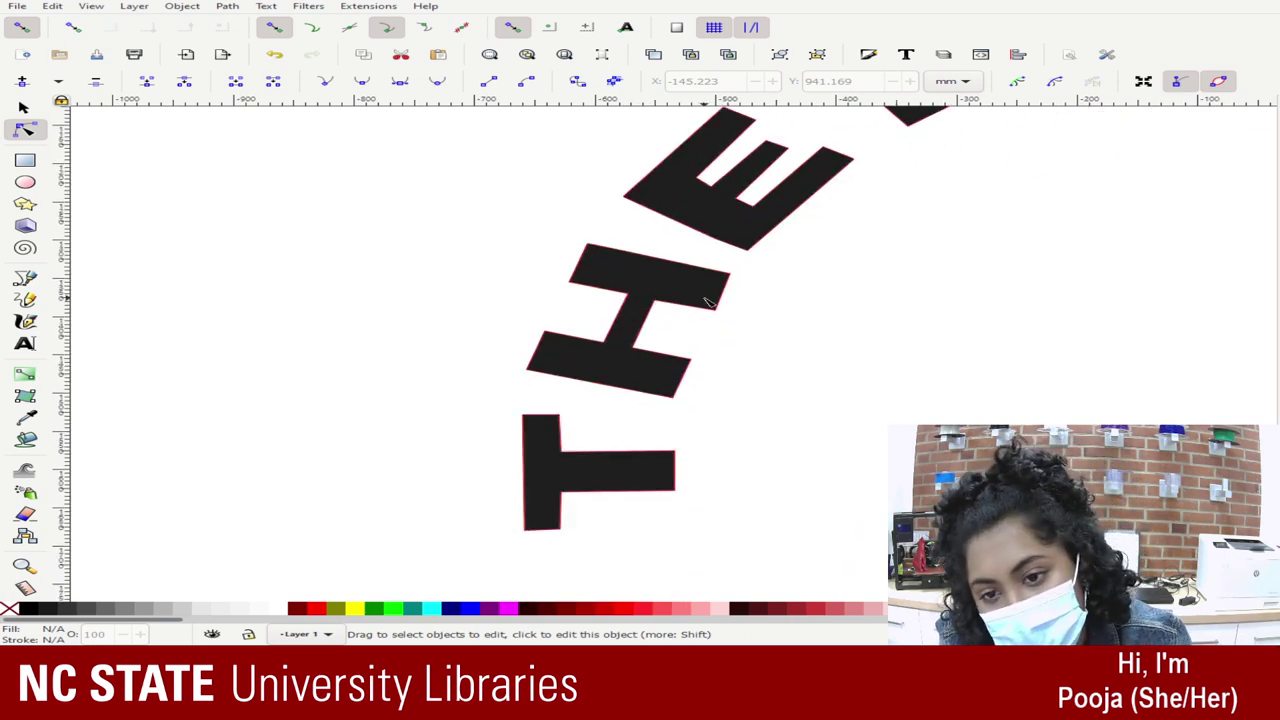
{"action": "left_click", "coordinate": [710, 292]}
{"action": "left_click_drag", "start_coordinate": [706, 272], "coordinate": [636, 391]}
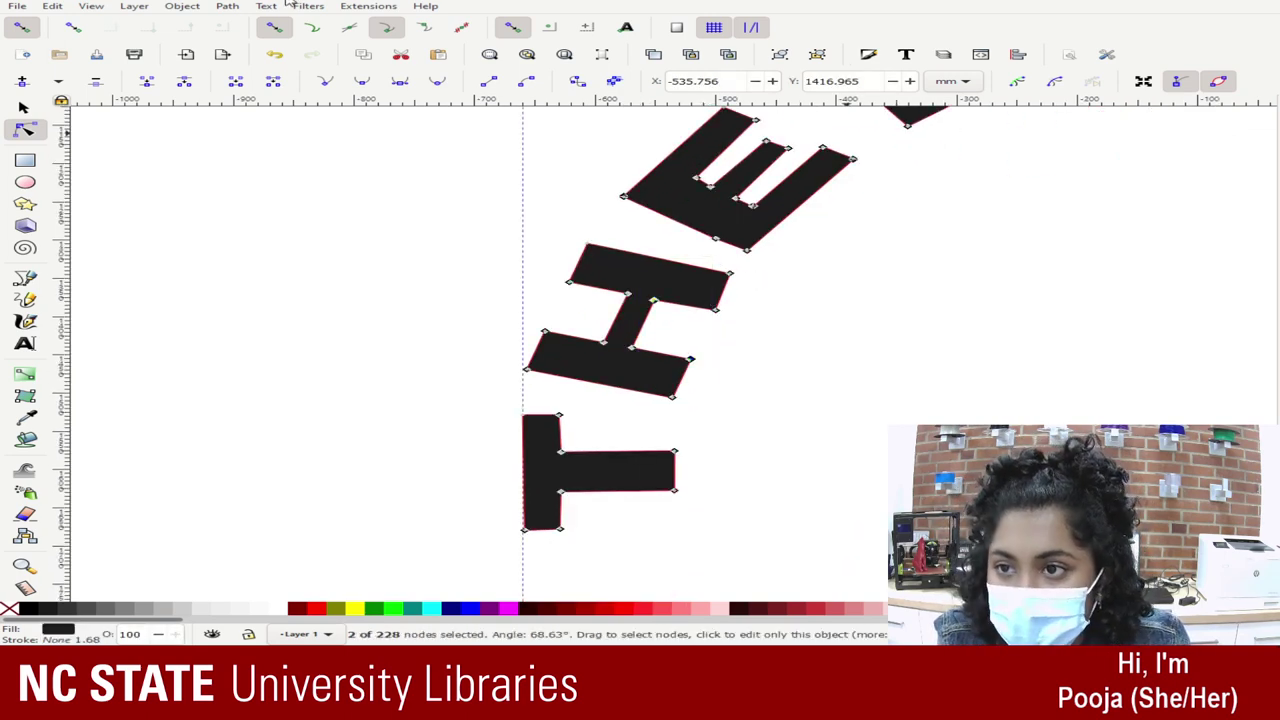
{"action": "left_click", "coordinate": [172, 8]}
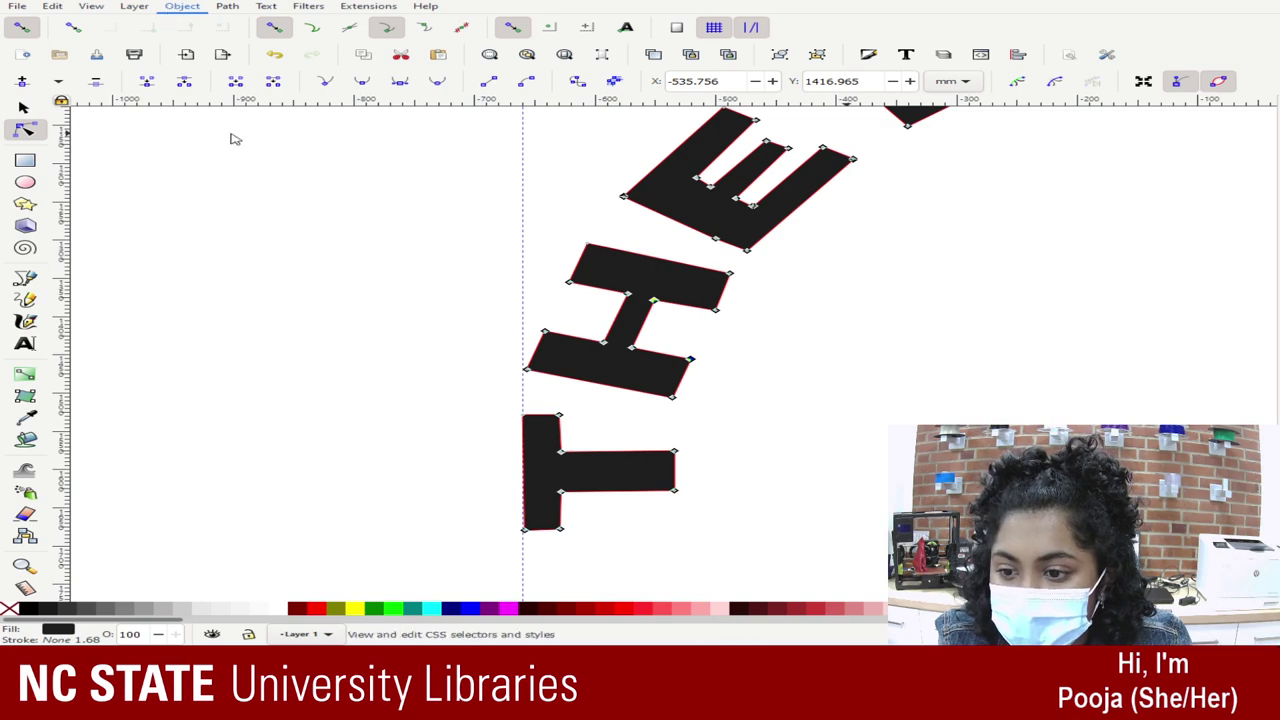
{"action": "left_click", "coordinate": [325, 410]}
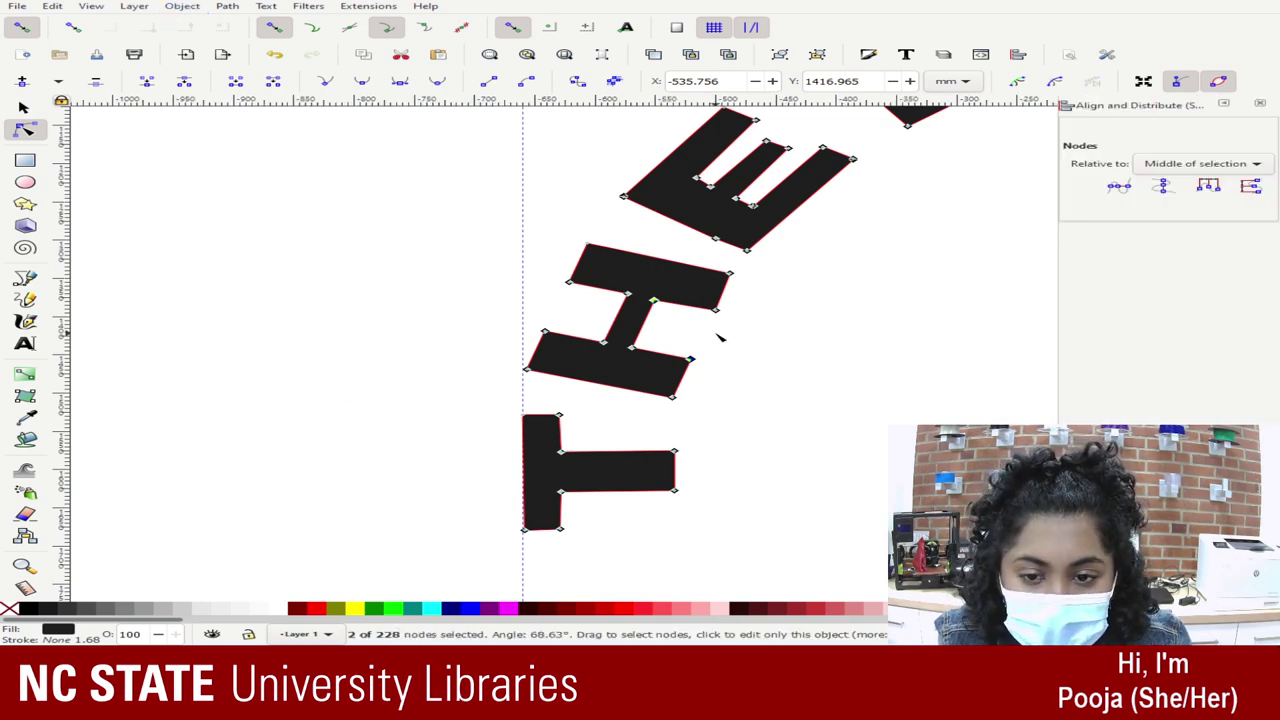
{"action": "left_click_drag", "start_coordinate": [716, 257], "coordinate": [752, 263]}
{"action": "left_click_drag", "start_coordinate": [752, 430], "coordinate": [656, 260]}
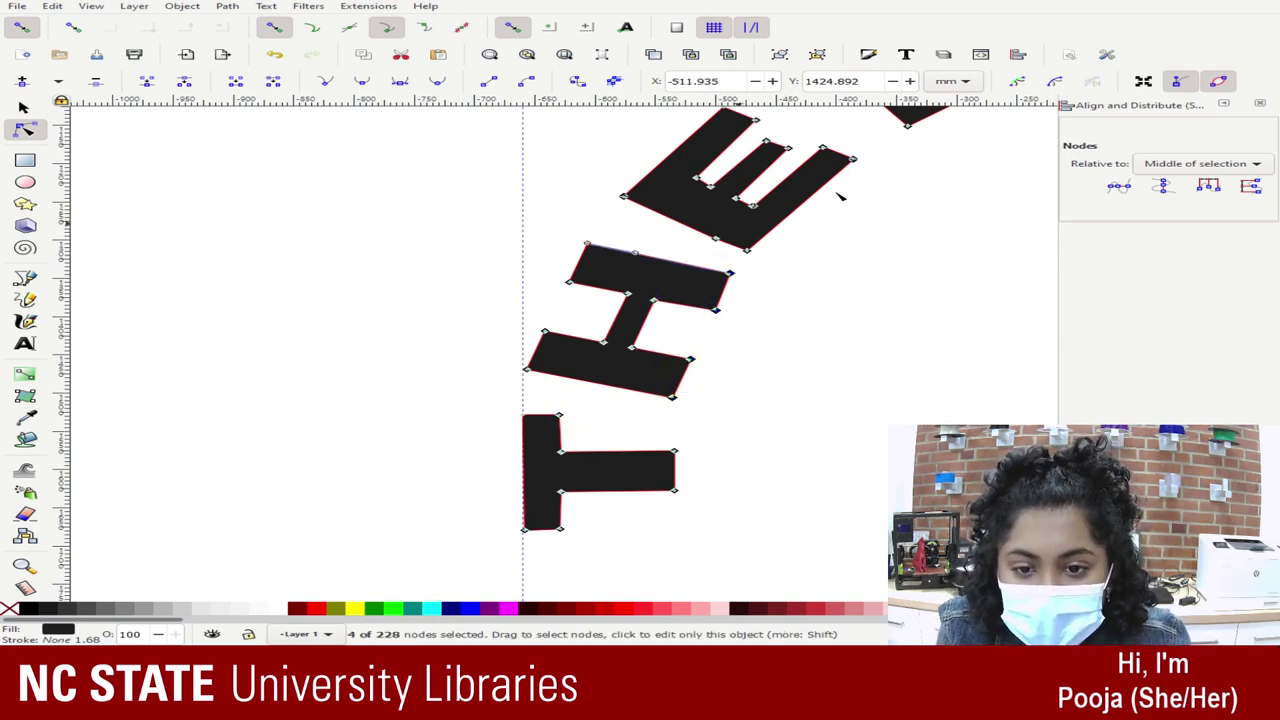
Step: Try aligning the H's selected end nodes relative to the middle of the selection and relative to the last selected node
{"action": "left_click", "coordinate": [1136, 187]}
{"action": "key", "text": "ctrl+z"}
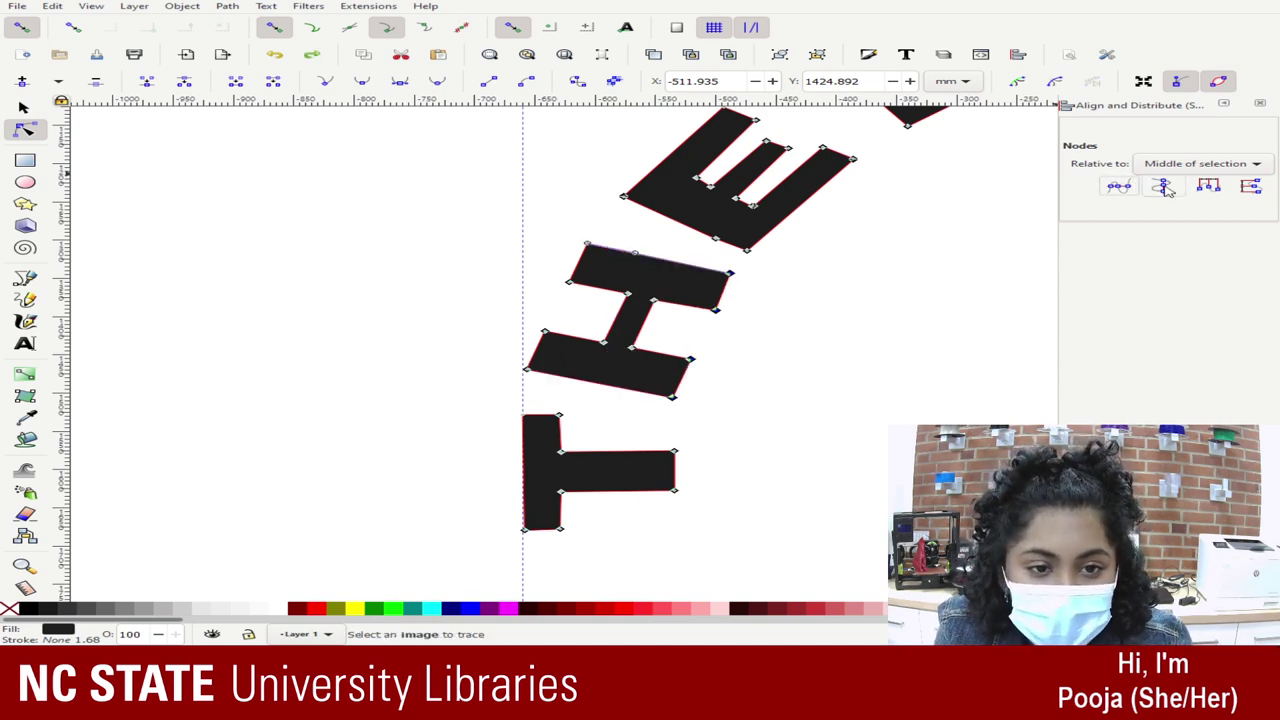
{"action": "left_click", "coordinate": [1164, 187]}
{"action": "key", "text": "ctrl+z"}
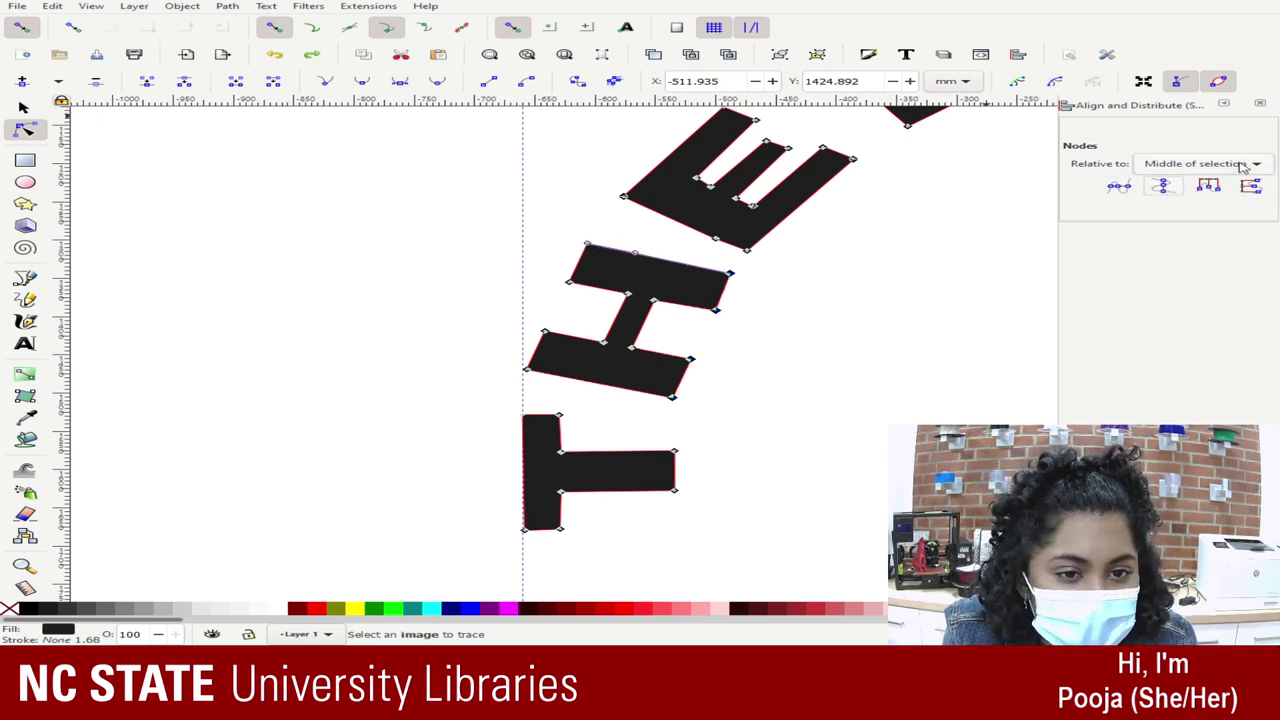
{"action": "left_click", "coordinate": [1200, 163]}
{"action": "left_click", "coordinate": [1165, 214]}
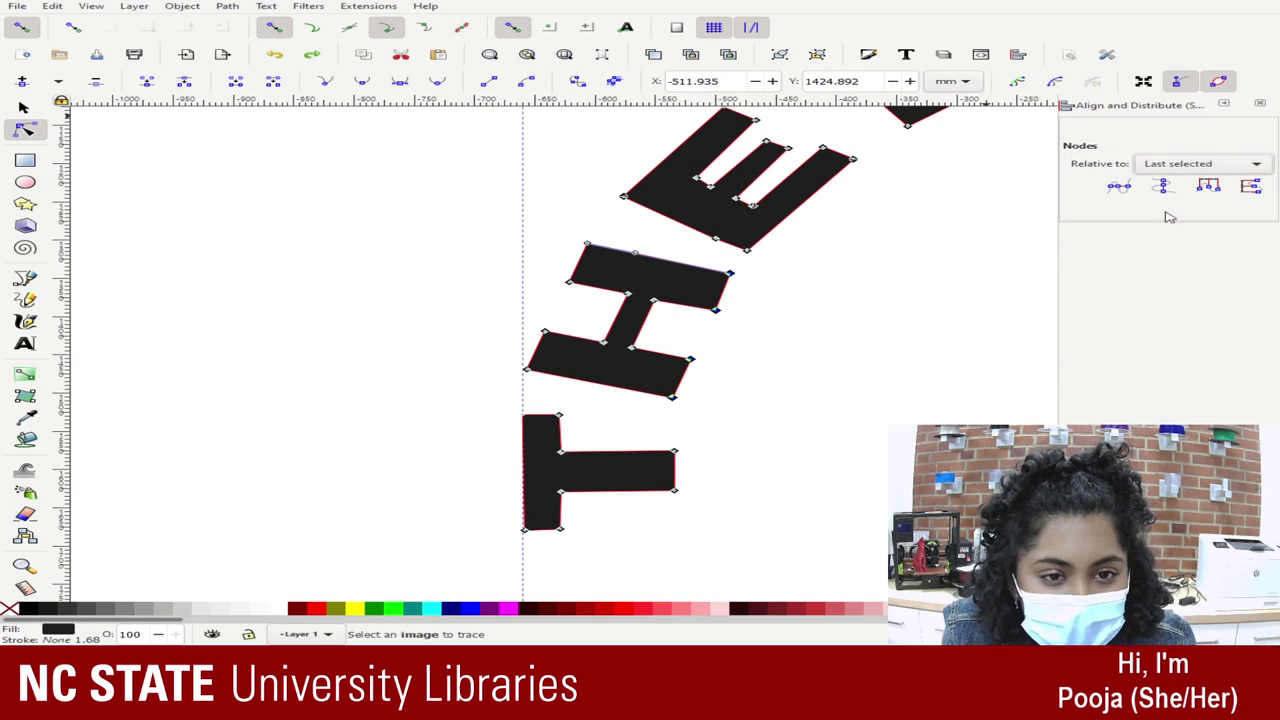
{"action": "left_click", "coordinate": [1160, 187]}
{"action": "key", "text": "ctrl+z"}
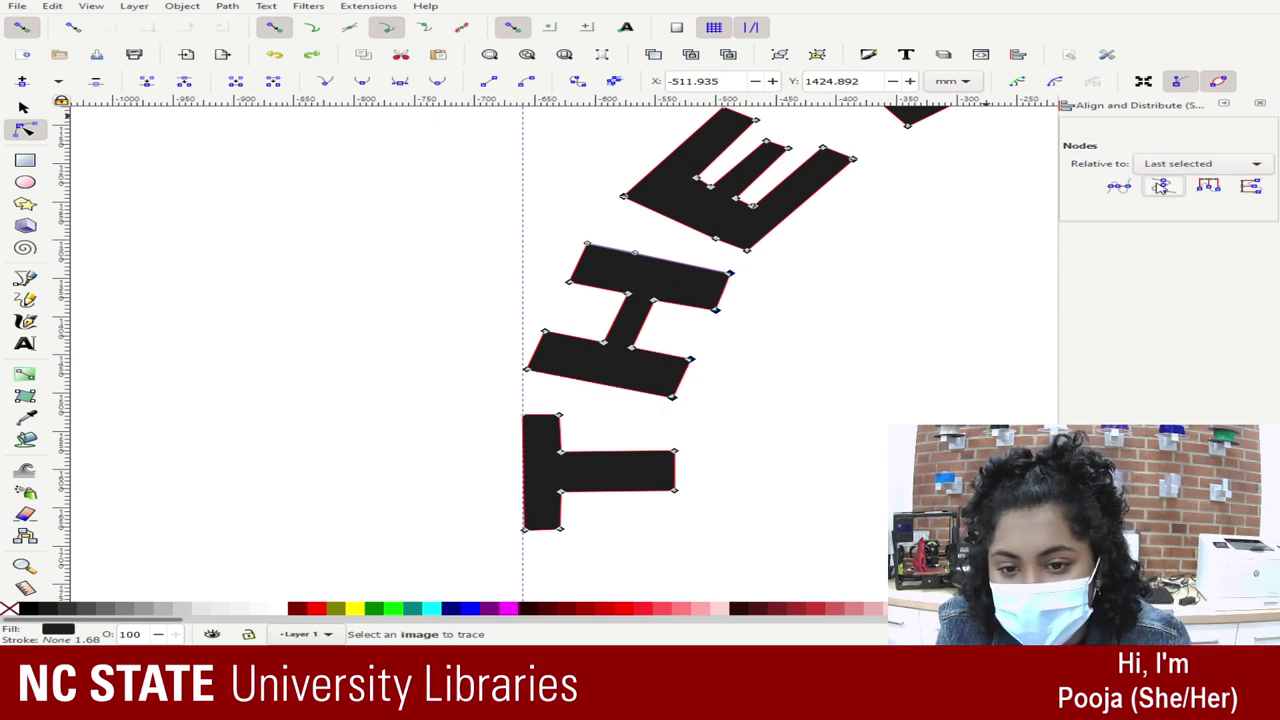
Step: Try moving the H's upper-arm corner node inward, undo the move, and close Align and Distribute
{"action": "left_click", "coordinate": [714, 311]}
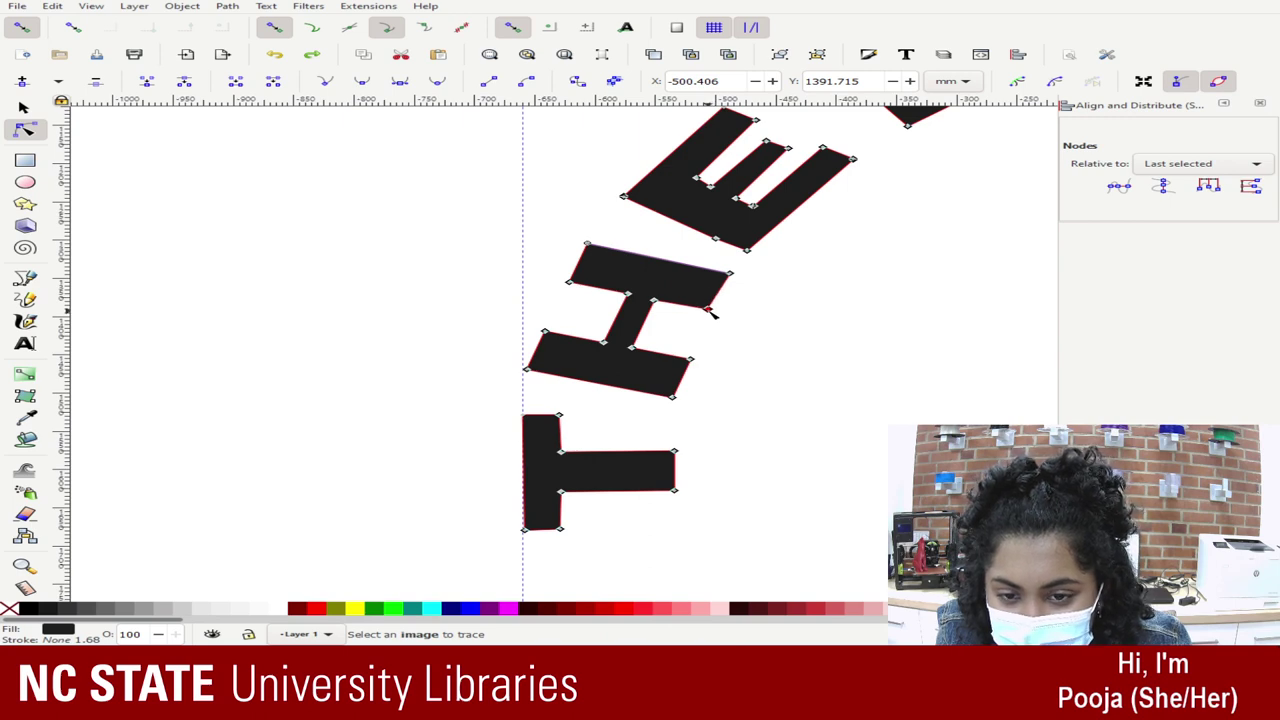
{"action": "left_click_drag", "start_coordinate": [708, 309], "coordinate": [703, 307]}
{"action": "left_click", "coordinate": [749, 313]}
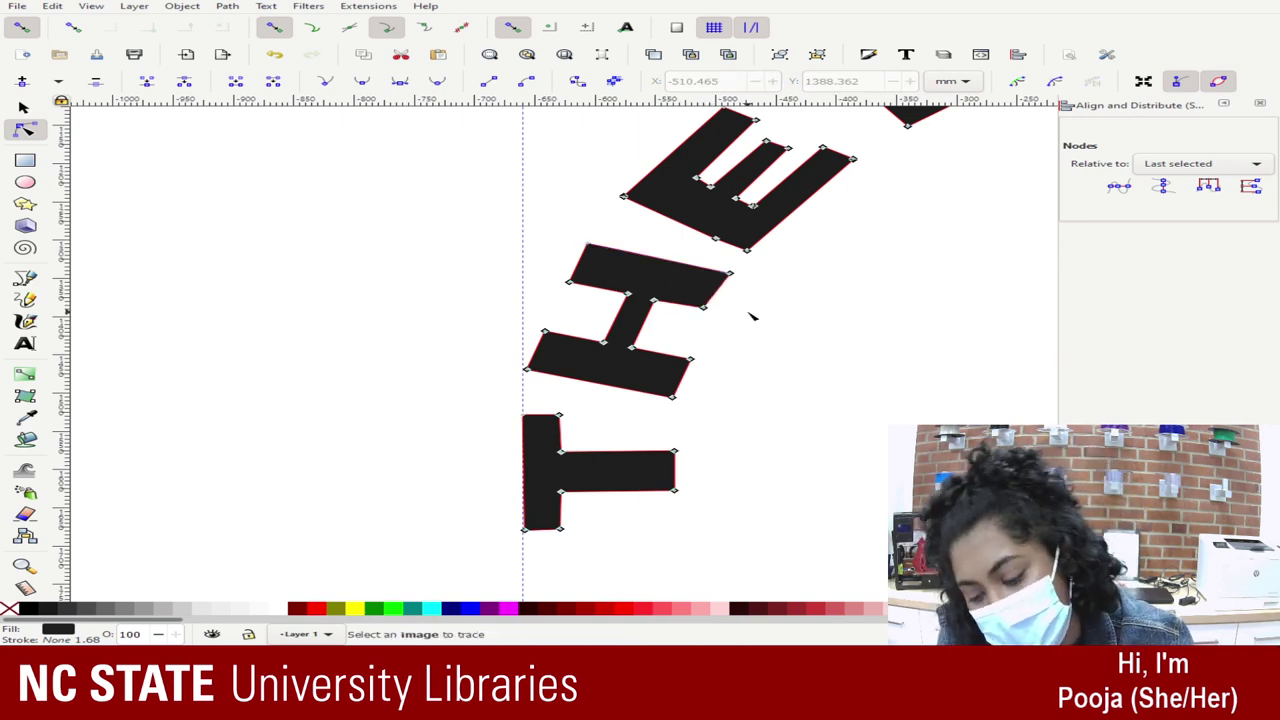
{"action": "key", "text": "ctrl+z"}
{"action": "left_click", "coordinate": [526, 273]}
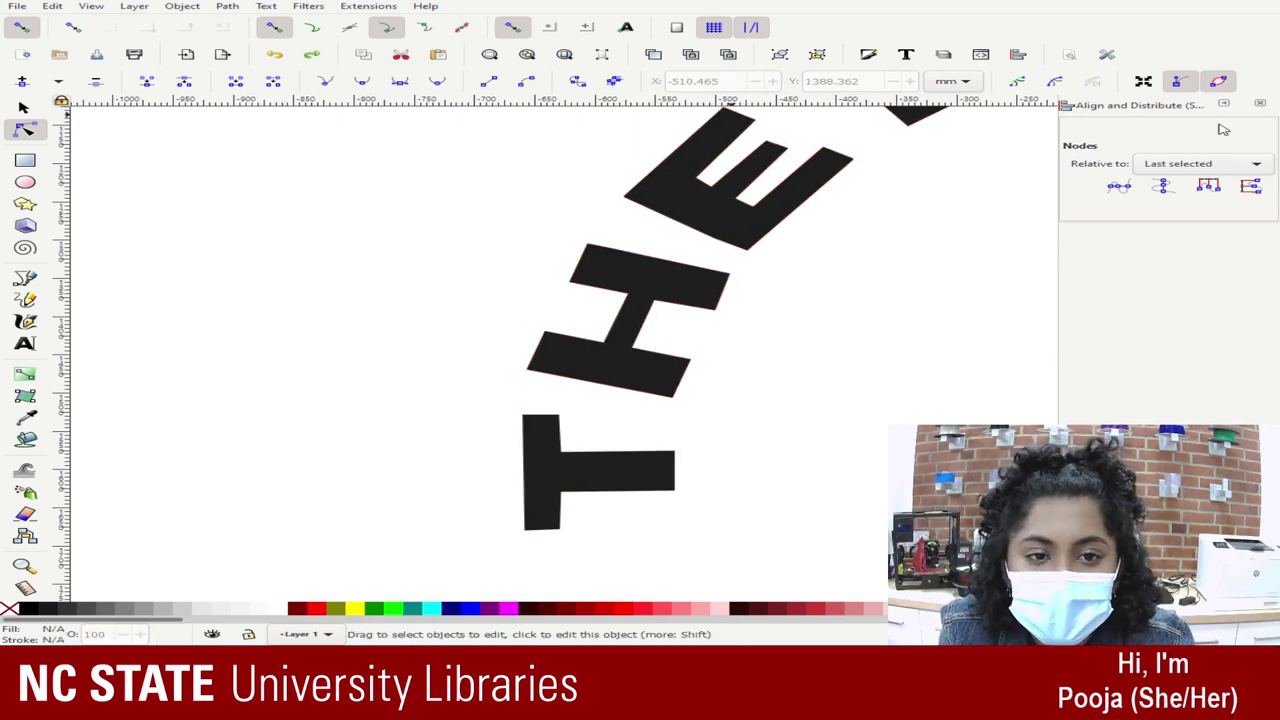
{"action": "left_click", "coordinate": [1262, 104]}
Step: Remove the extra node on the E's back edge and straighten that edge between its two corners
{"action": "scroll", "coordinate": [874, 289], "scroll_direction": "up", "scroll_amount": 5}
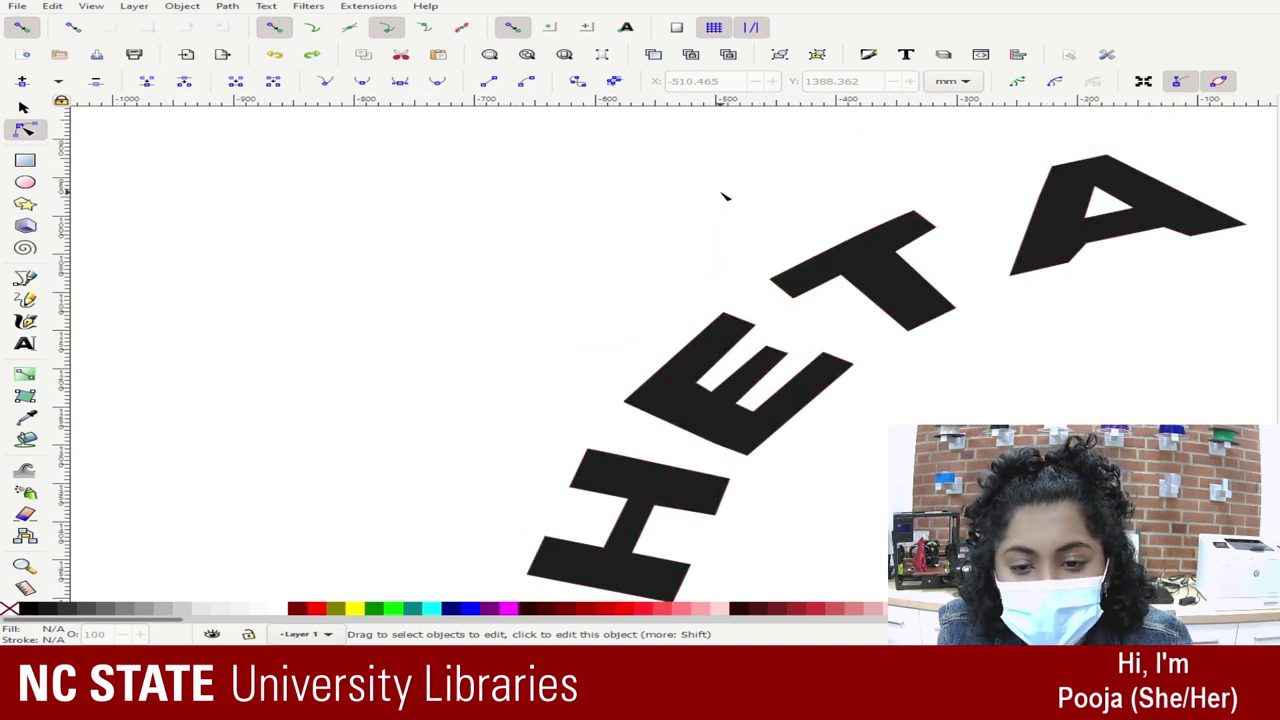
{"action": "left_click", "coordinate": [674, 394]}
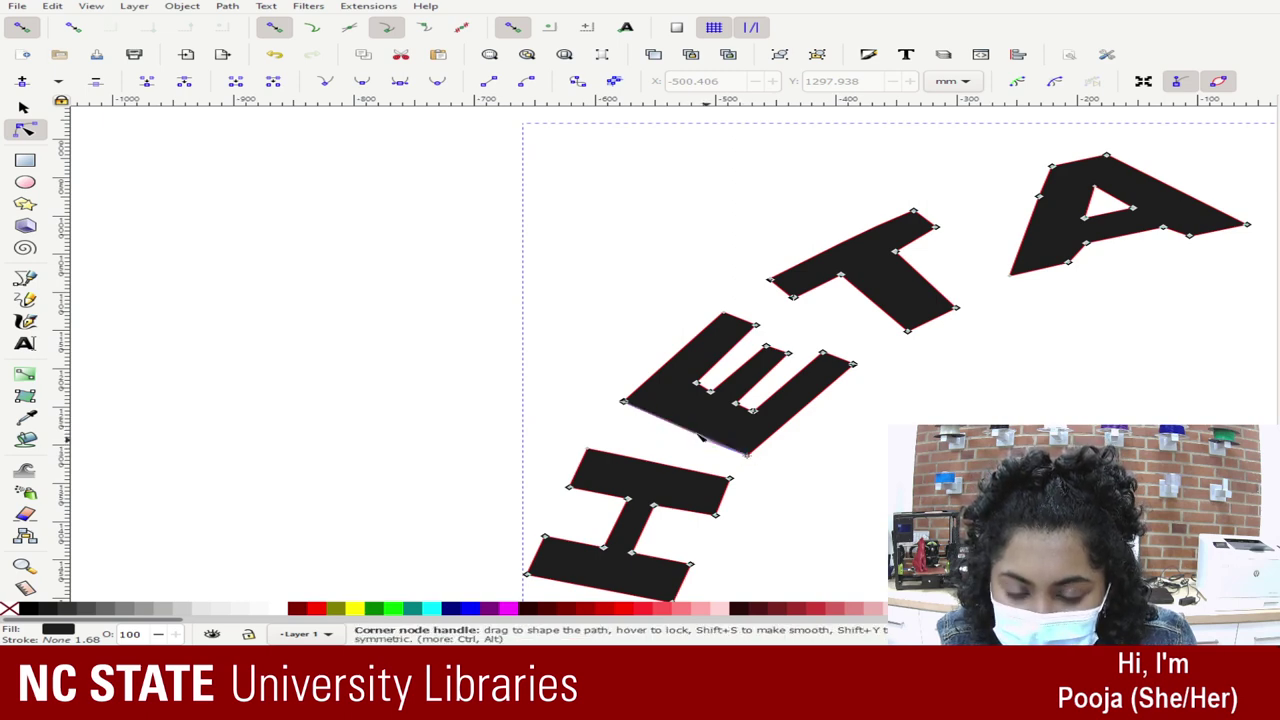
Step: Remove the extra nodes on the side of the THRIVE T's stem and along its top bar, and straighten both edges
{"action": "left_click_drag", "start_coordinate": [1105, 311], "coordinate": [1277, 286]}
{"action": "left_click", "coordinate": [603, 153]}
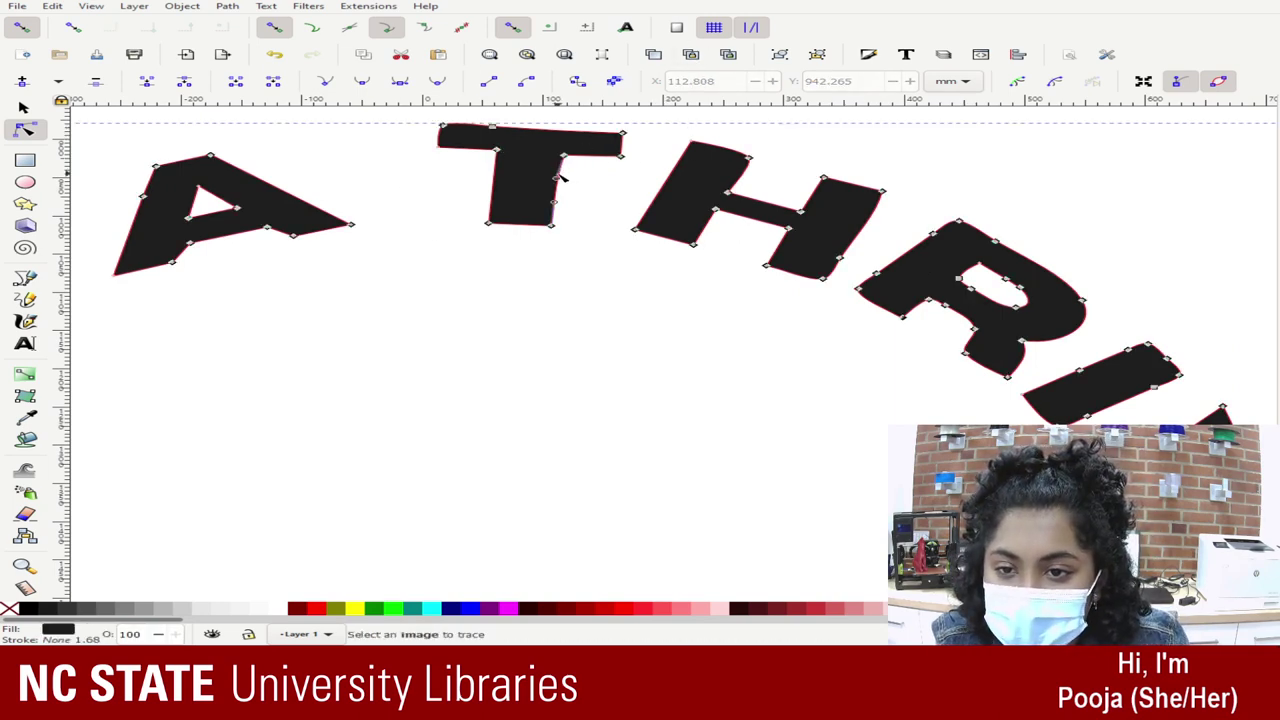
{"action": "scroll", "coordinate": [562, 177], "scroll_direction": "up", "scroll_amount": 2}
{"action": "mouse_move", "coordinate": [556, 229]}
{"action": "left_mouse_down"}
{"action": "mouse_move", "coordinate": [551, 276]}
{"action": "mouse_move", "coordinate": [561, 206]}
{"action": "left_mouse_up"}
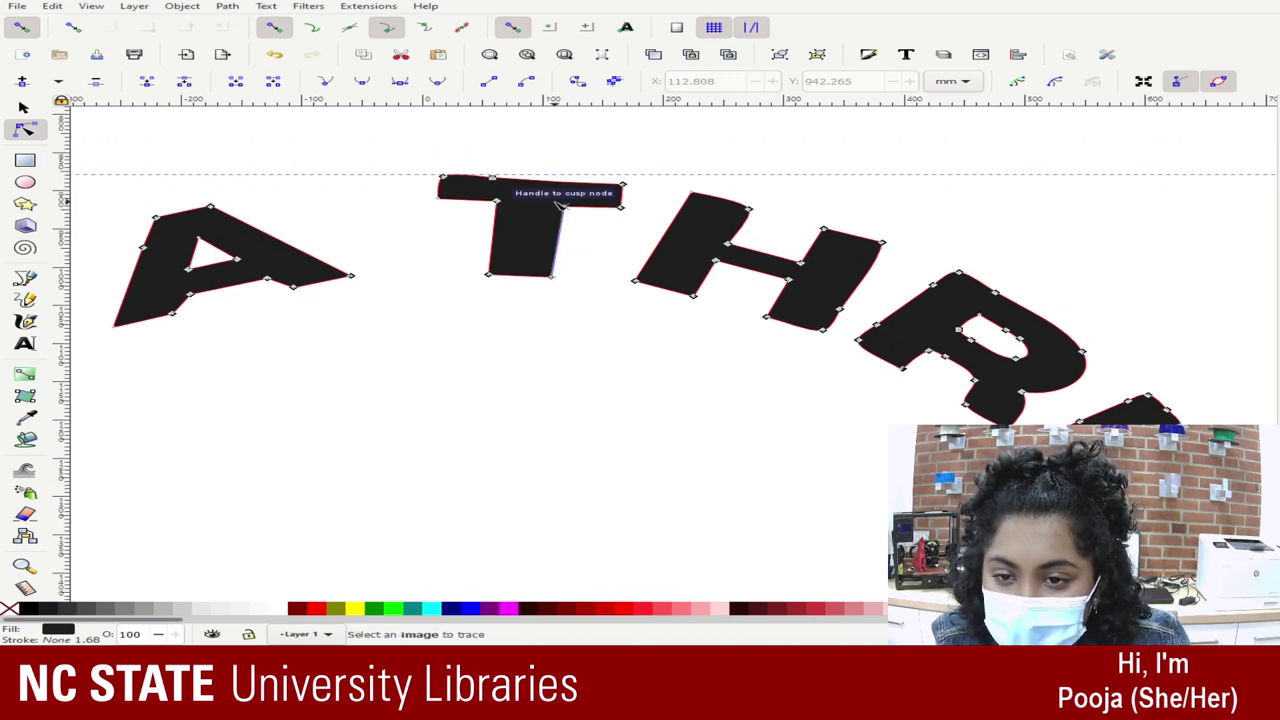
{"action": "left_click", "coordinate": [492, 178]}
{"action": "key", "text": "Delete"}
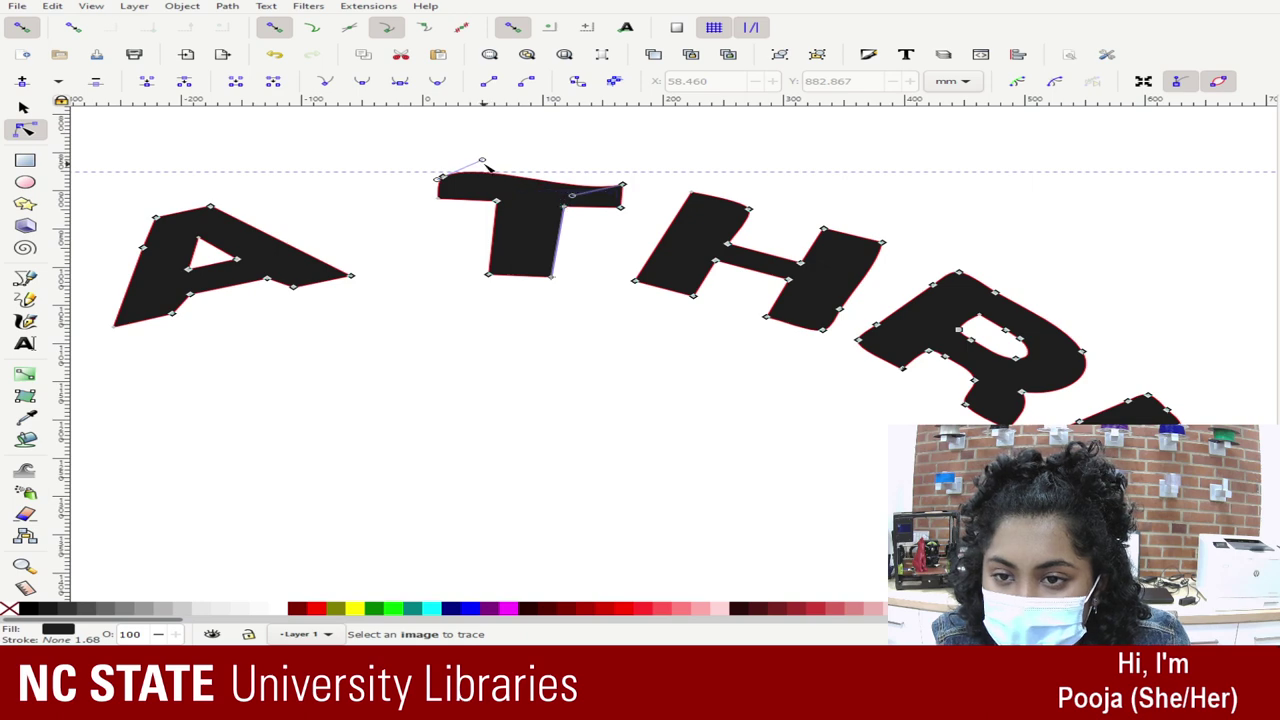
{"action": "left_click_drag", "start_coordinate": [480, 163], "coordinate": [440, 178]}
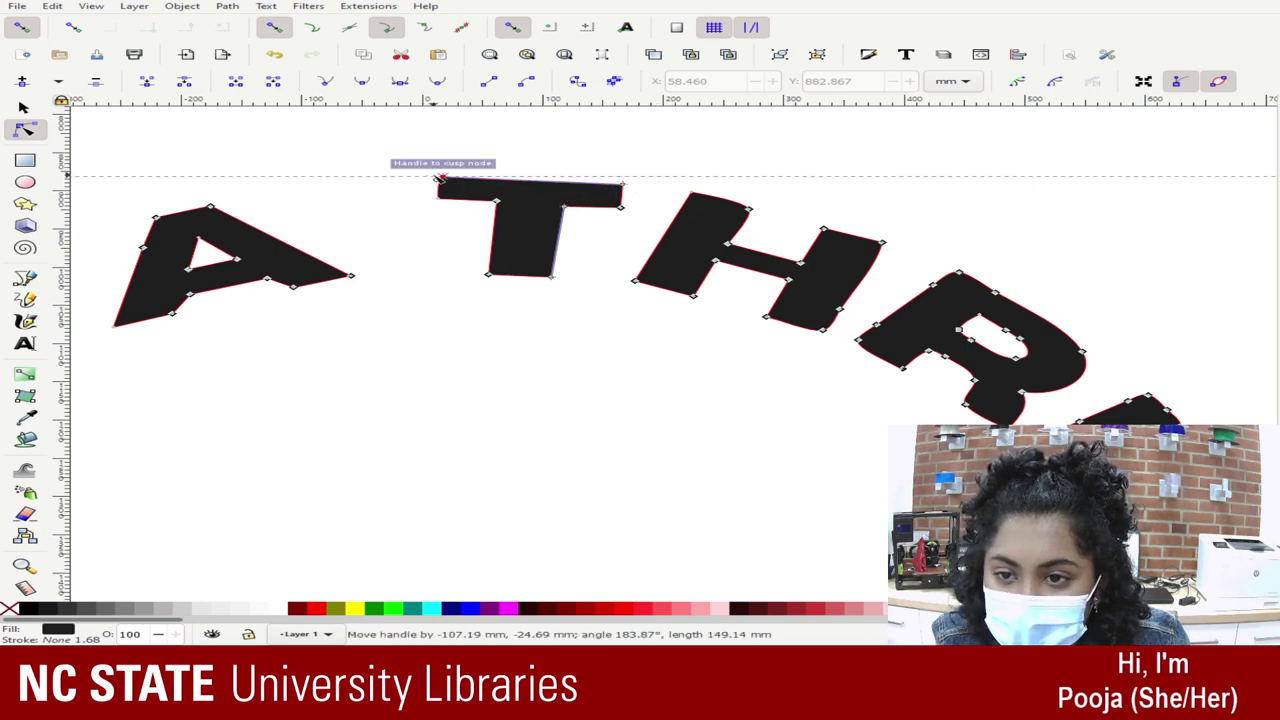
Step: Retract both handles of the inner corner node at the top of the first upright of THRIVE's H
{"action": "left_click", "coordinate": [568, 291]}
{"action": "left_click", "coordinate": [699, 244]}
{"action": "left_click", "coordinate": [749, 209]}
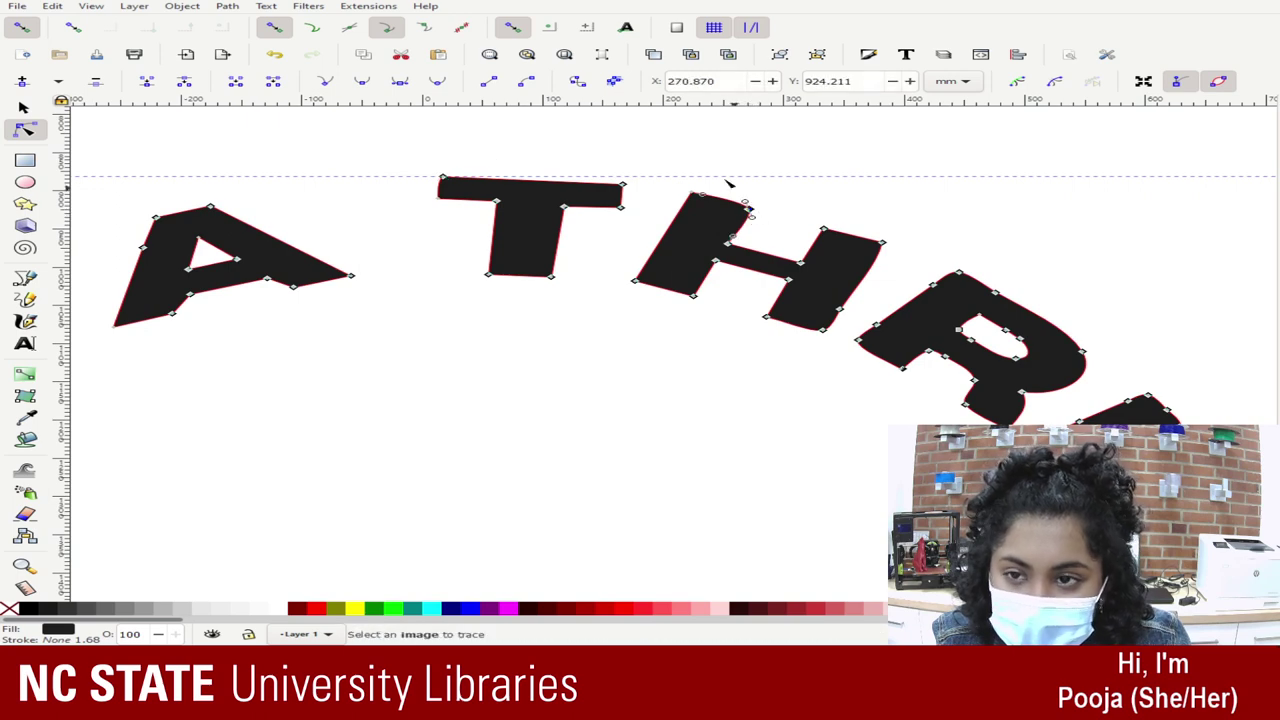
{"action": "left_click", "coordinate": [337, 86]}
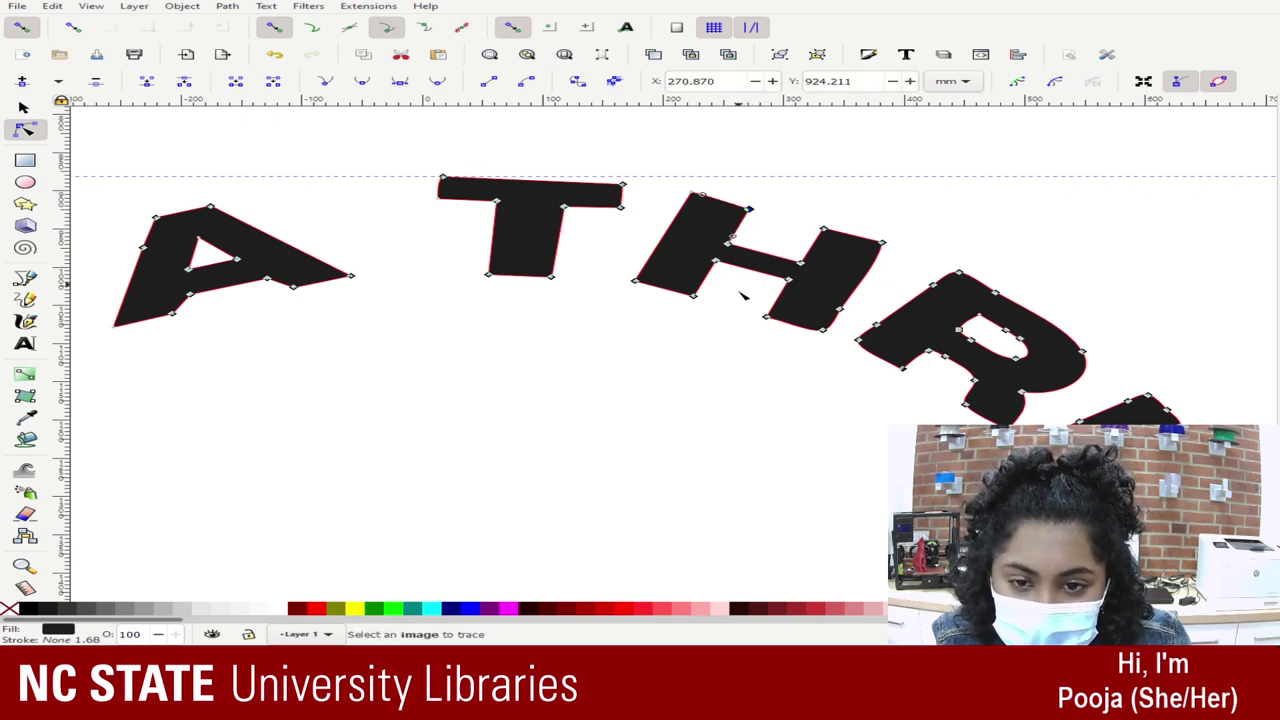
{"action": "left_click", "coordinate": [737, 381]}
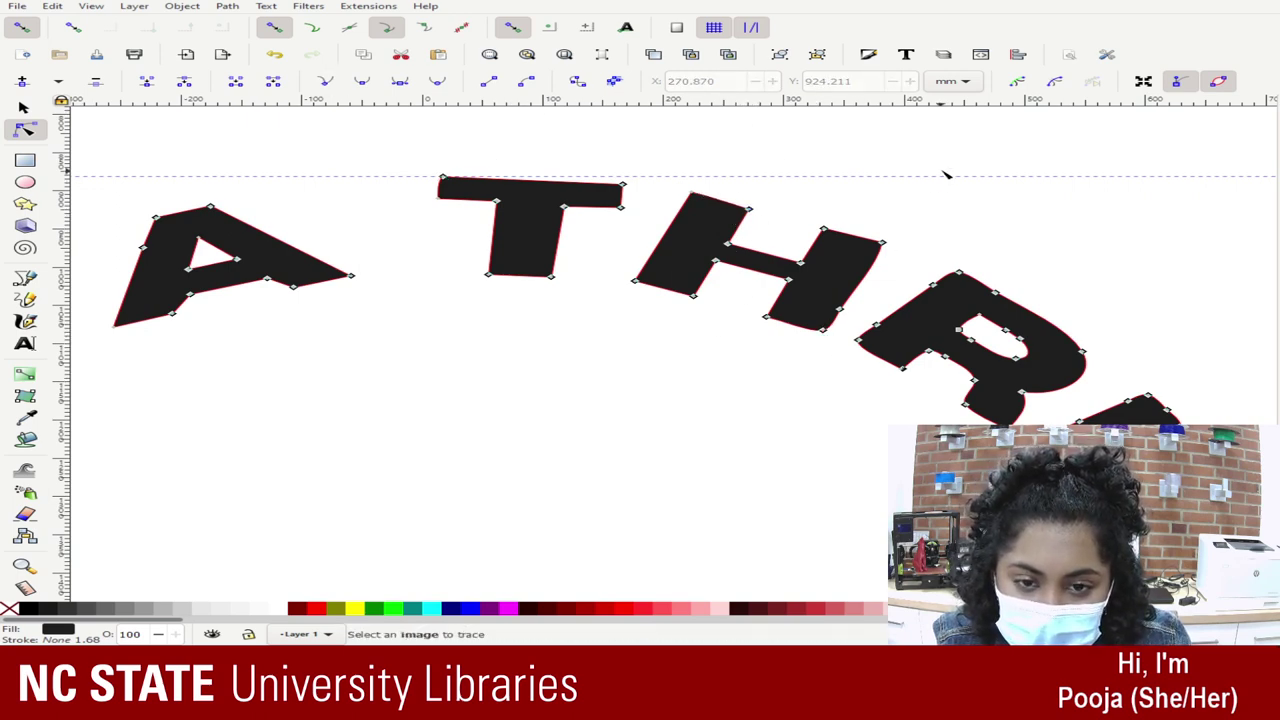
Step: Select all nodes of the T and H in THRIVE and turn their segments into straight lines
{"action": "scroll", "coordinate": [946, 175], "scroll_direction": "down", "scroll_amount": 3}
{"action": "left_click_drag", "start_coordinate": [613, 247], "coordinate": [579, 272]}
{"action": "left_click", "coordinate": [1087, 346]}
{"action": "left_click", "coordinate": [614, 247]}
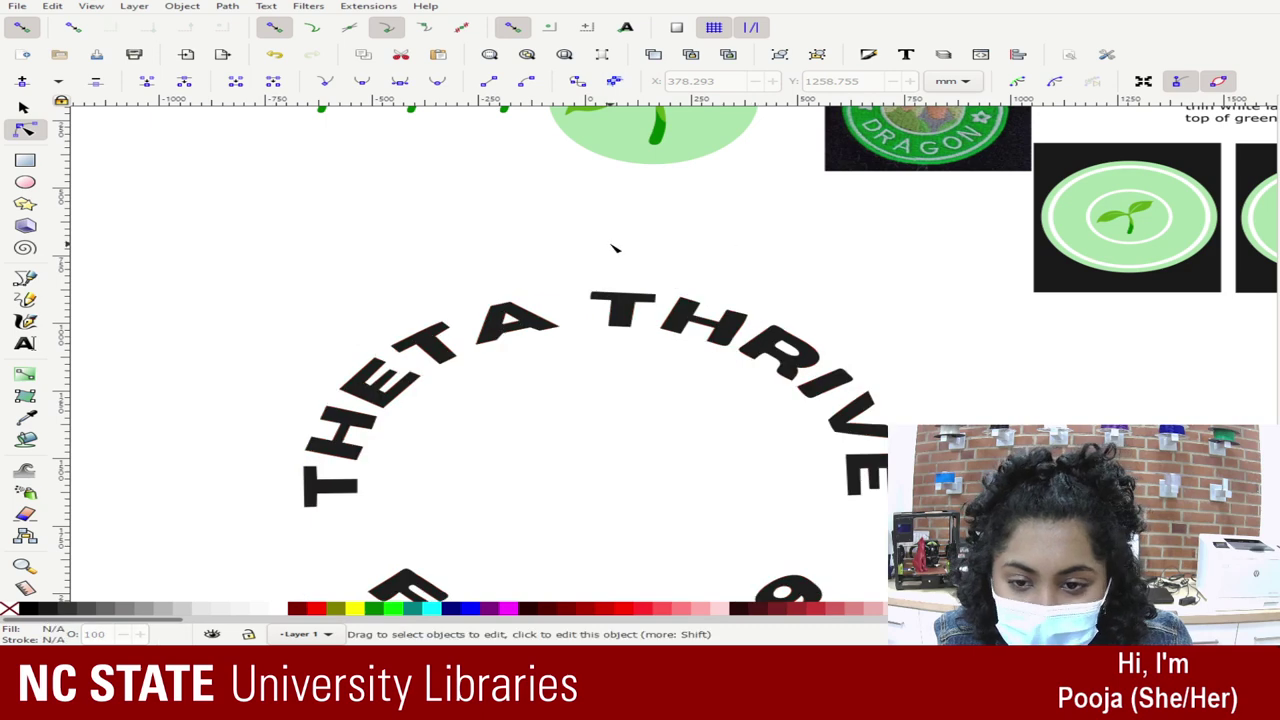
{"action": "left_click", "coordinate": [622, 312]}
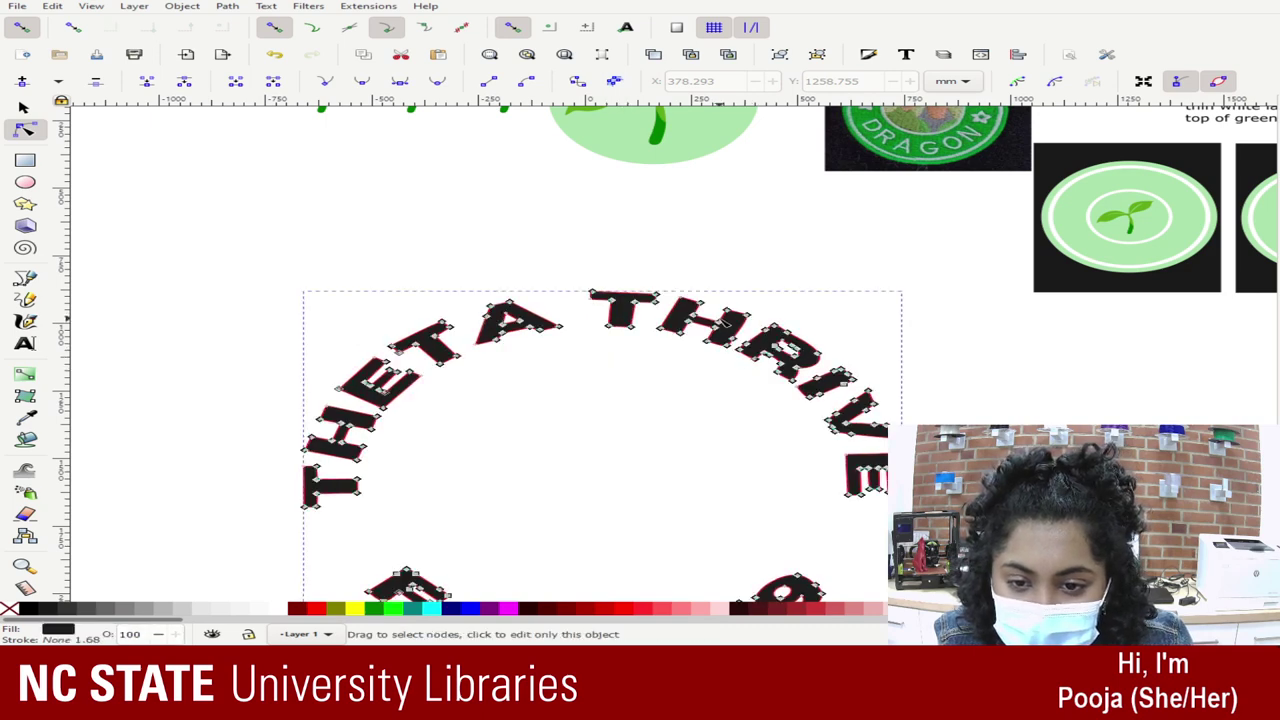
{"action": "left_click_drag", "start_coordinate": [577, 260], "coordinate": [740, 352]}
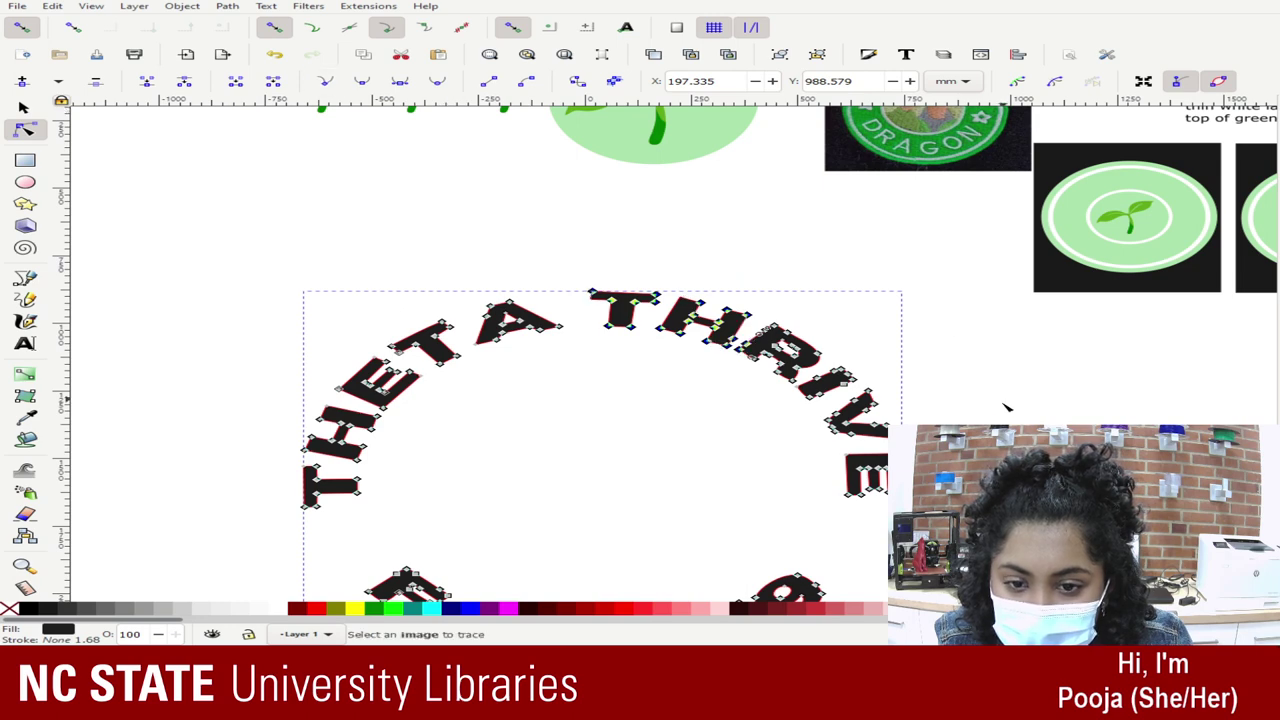
Step: Try selecting the nodes of the I, V and E in THRIVE with selection boxes, and clear the selection
{"action": "left_click", "coordinate": [920, 408]}
{"action": "left_click_drag", "start_coordinate": [988, 544], "coordinate": [804, 368]}
{"action": "left_click", "coordinate": [826, 380]}
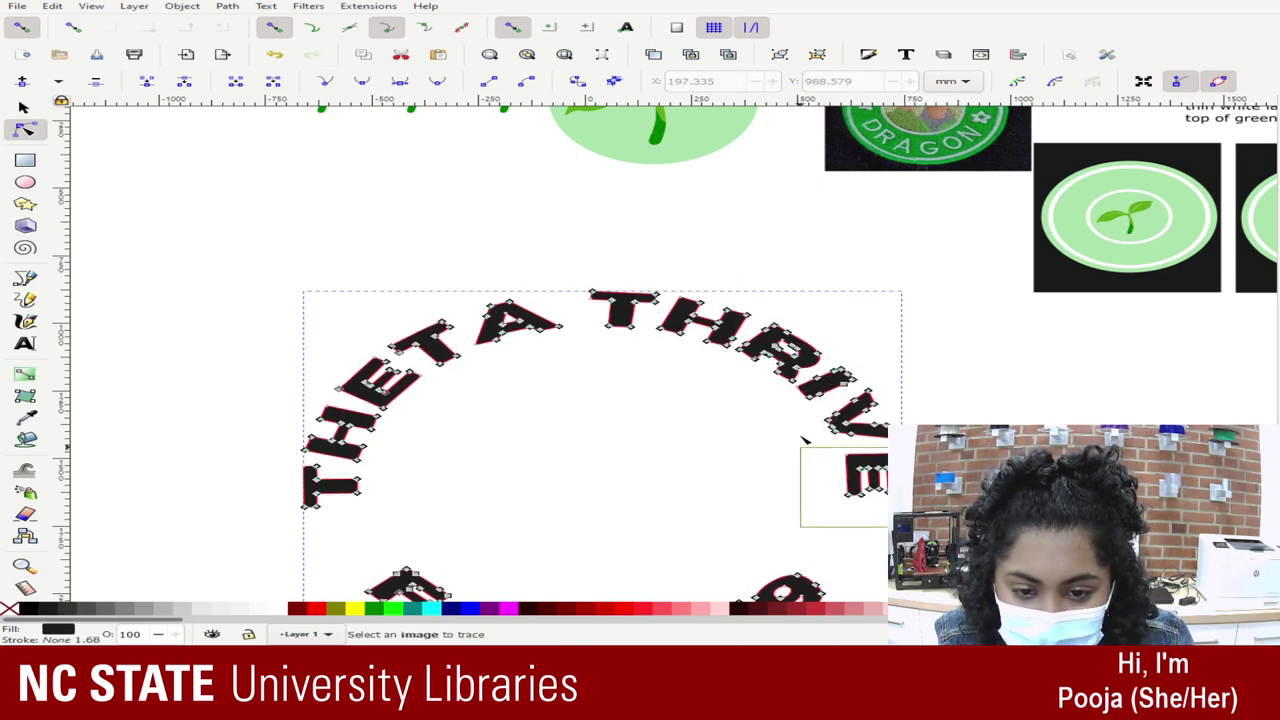
{"action": "left_click_drag", "start_coordinate": [802, 436], "coordinate": [808, 373]}
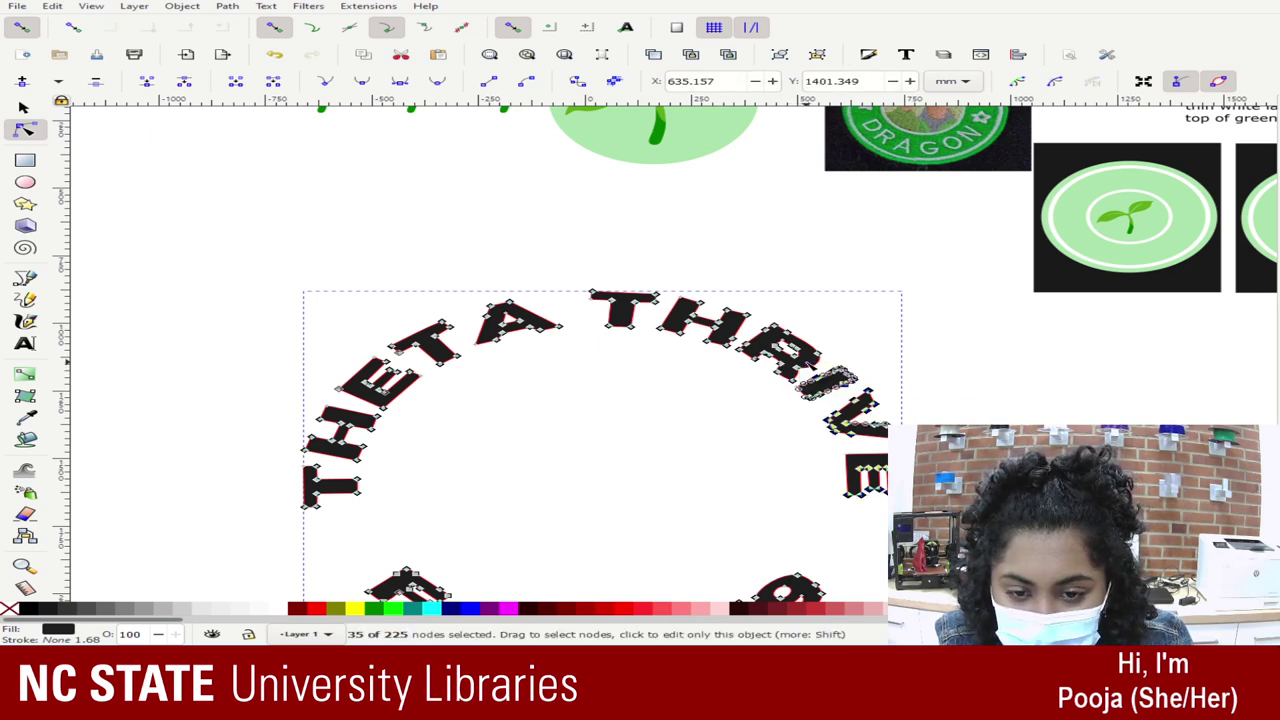
{"action": "left_click", "coordinate": [748, 390]}
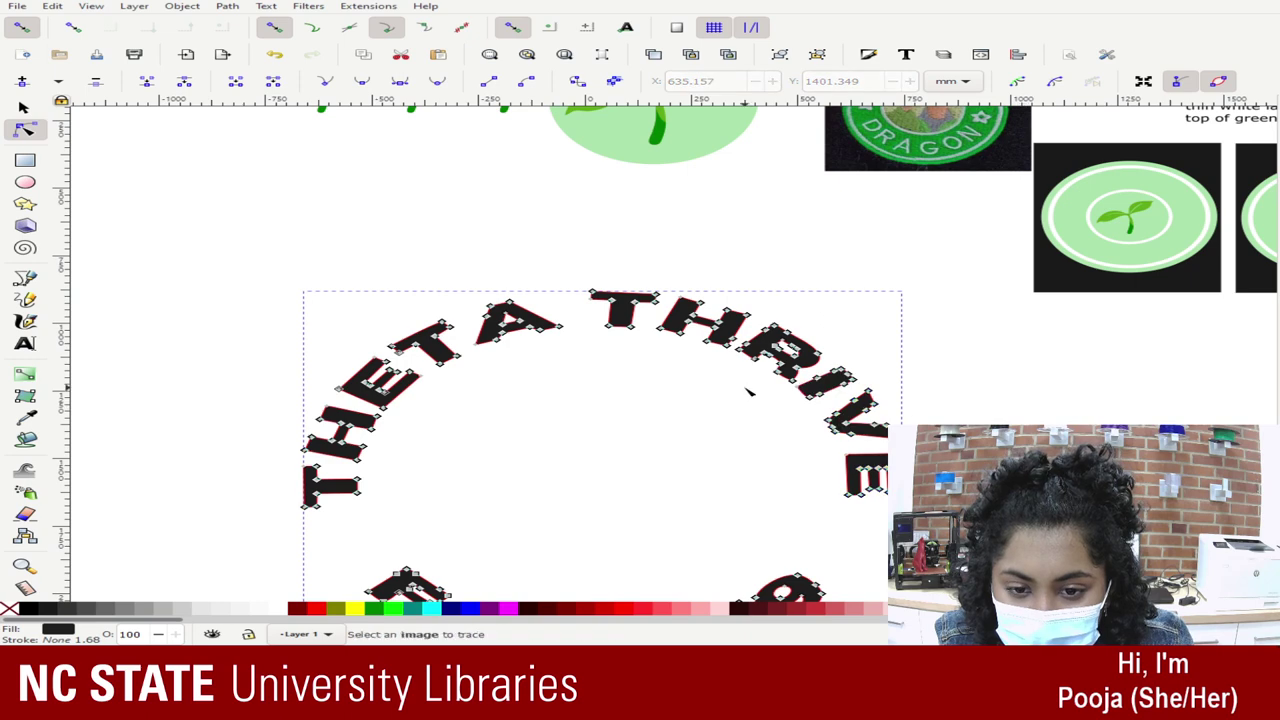
{"action": "left_click", "coordinate": [789, 387]}
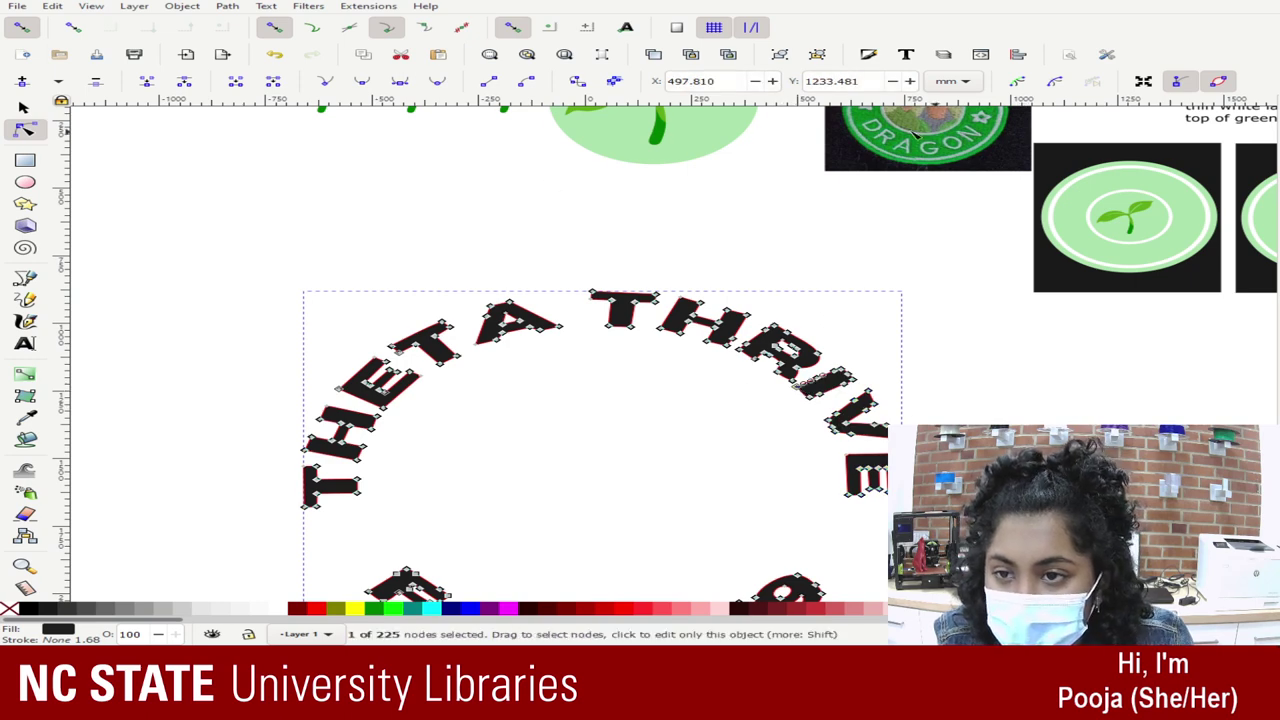
{"action": "left_click", "coordinate": [843, 323]}
Step: Delete the extra nodes along the R's long back edge, keeping its two end corners
{"action": "scroll", "coordinate": [700, 305], "scroll_direction": "up", "scroll_amount": 4}
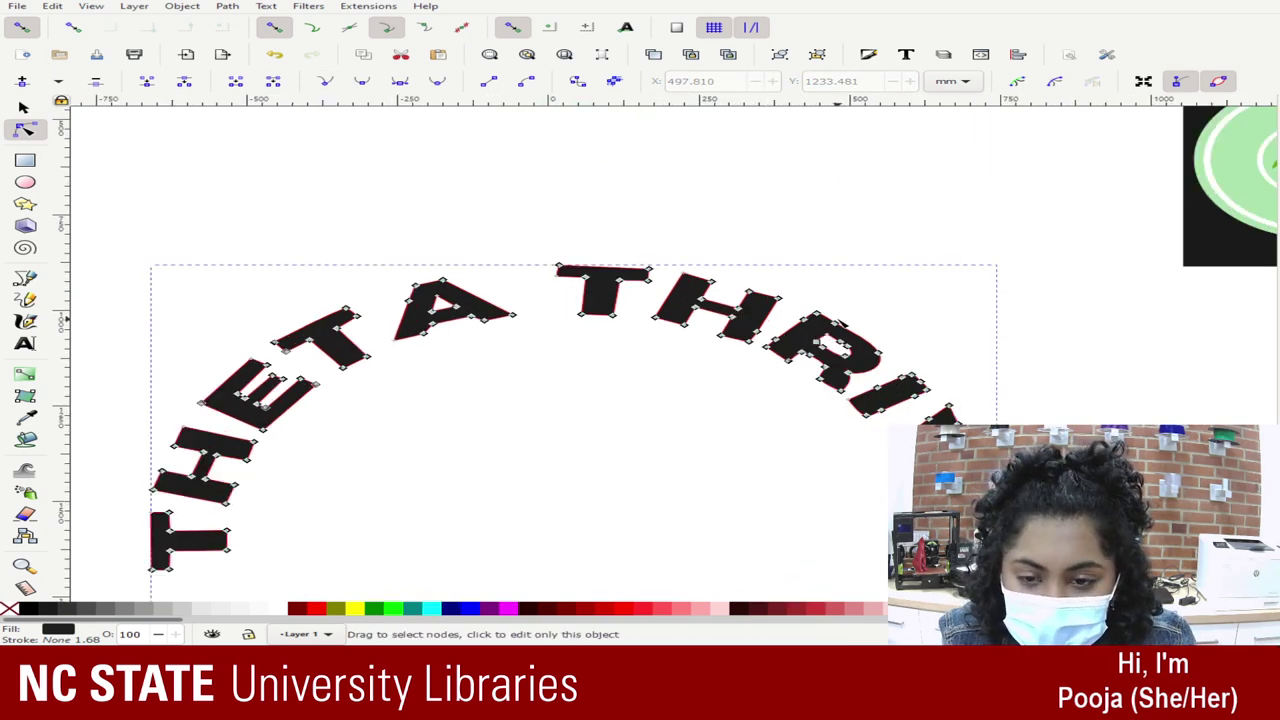
{"action": "left_click", "coordinate": [1171, 182]}
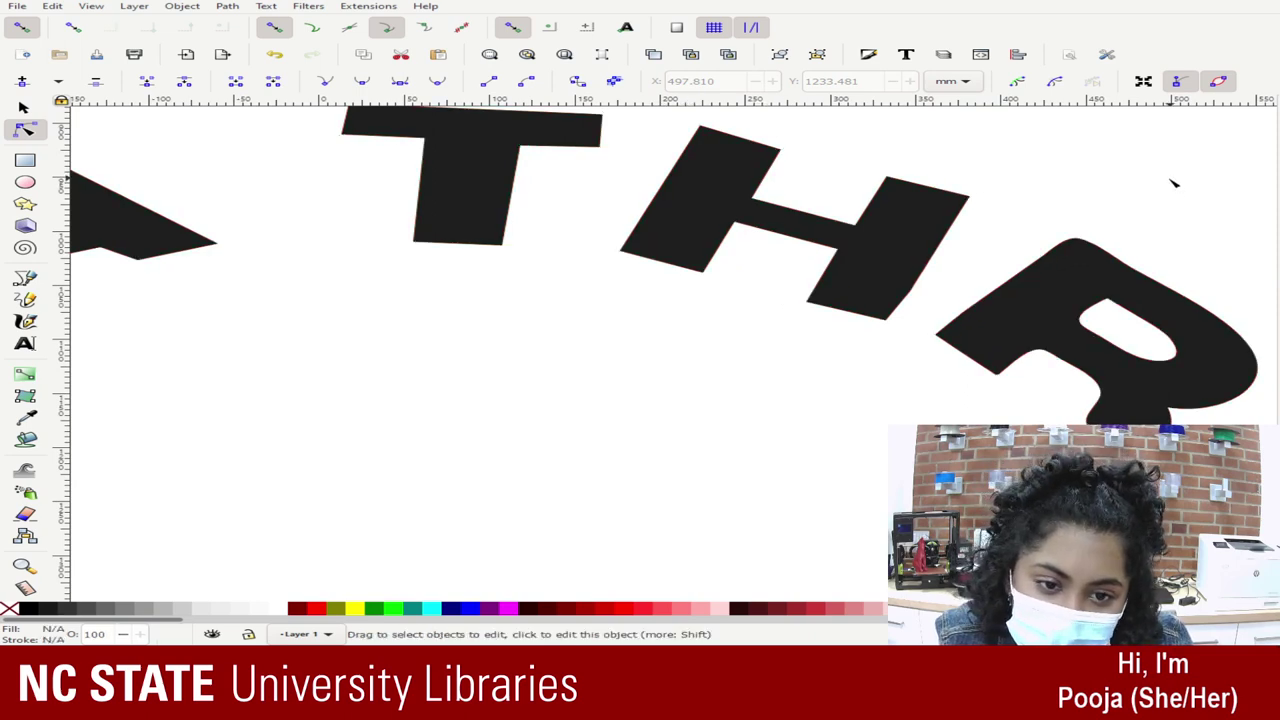
{"action": "left_click_drag", "start_coordinate": [1133, 217], "coordinate": [1278, 360]}
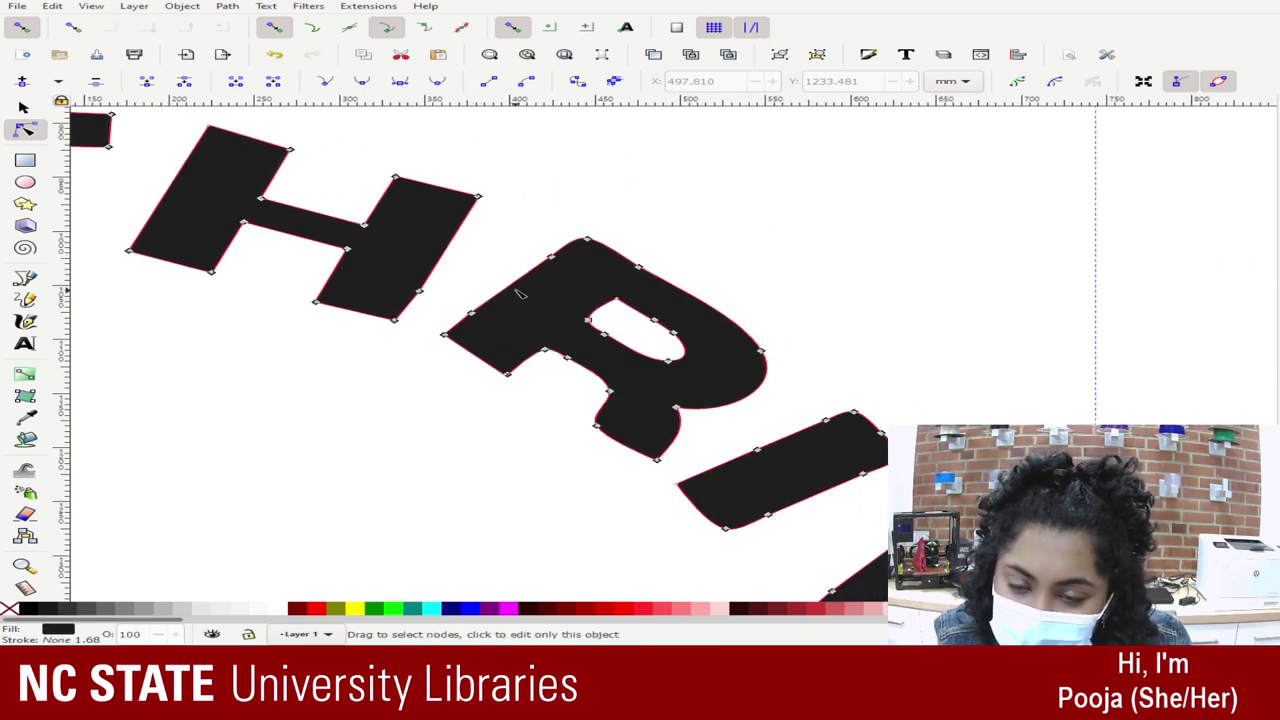
{"action": "key", "text": "plus"}
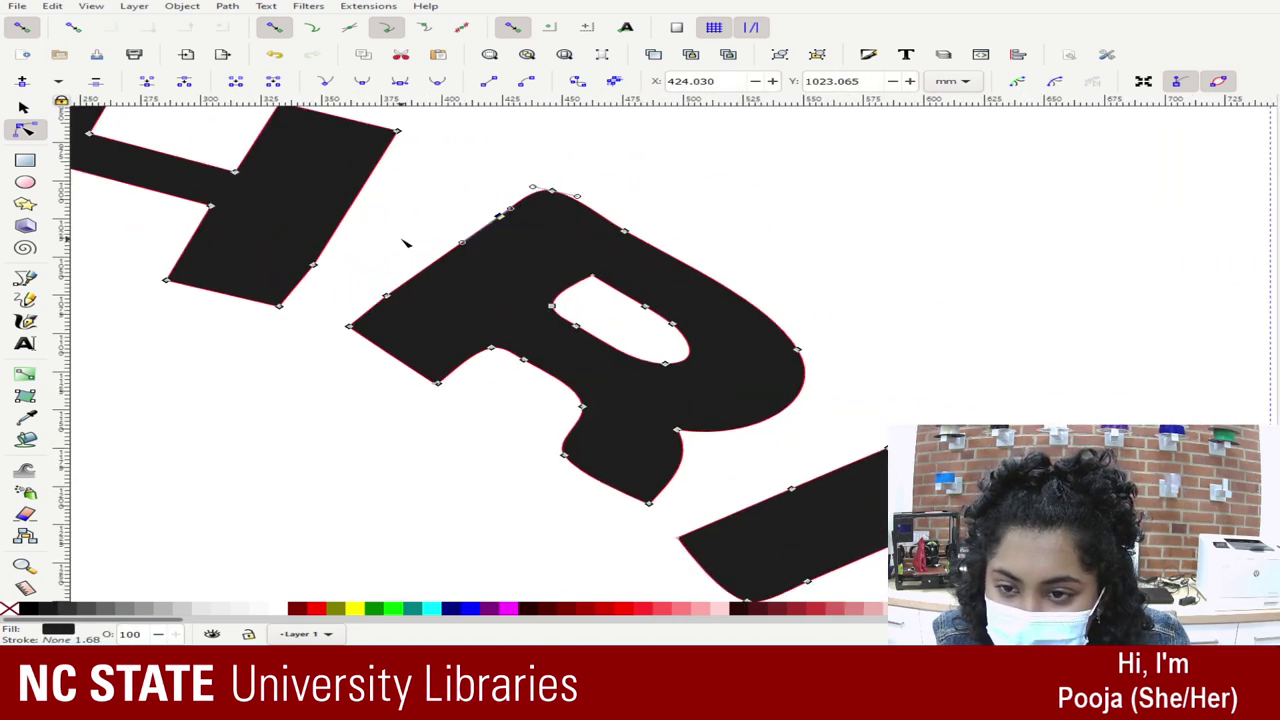
{"action": "left_click_drag", "start_coordinate": [373, 306], "coordinate": [409, 319]}
{"action": "key", "text": "Delete"}
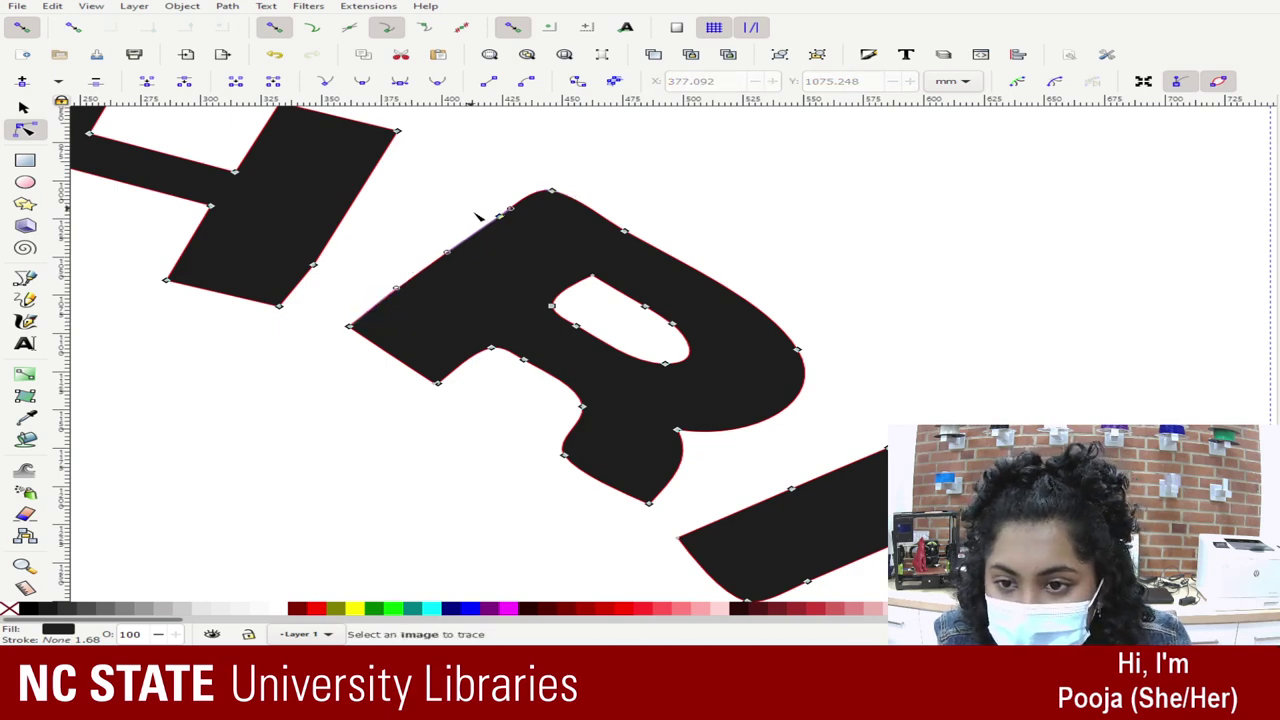
{"action": "left_click_drag", "start_coordinate": [508, 254], "coordinate": [508, 254]}
{"action": "key", "text": "Delete"}
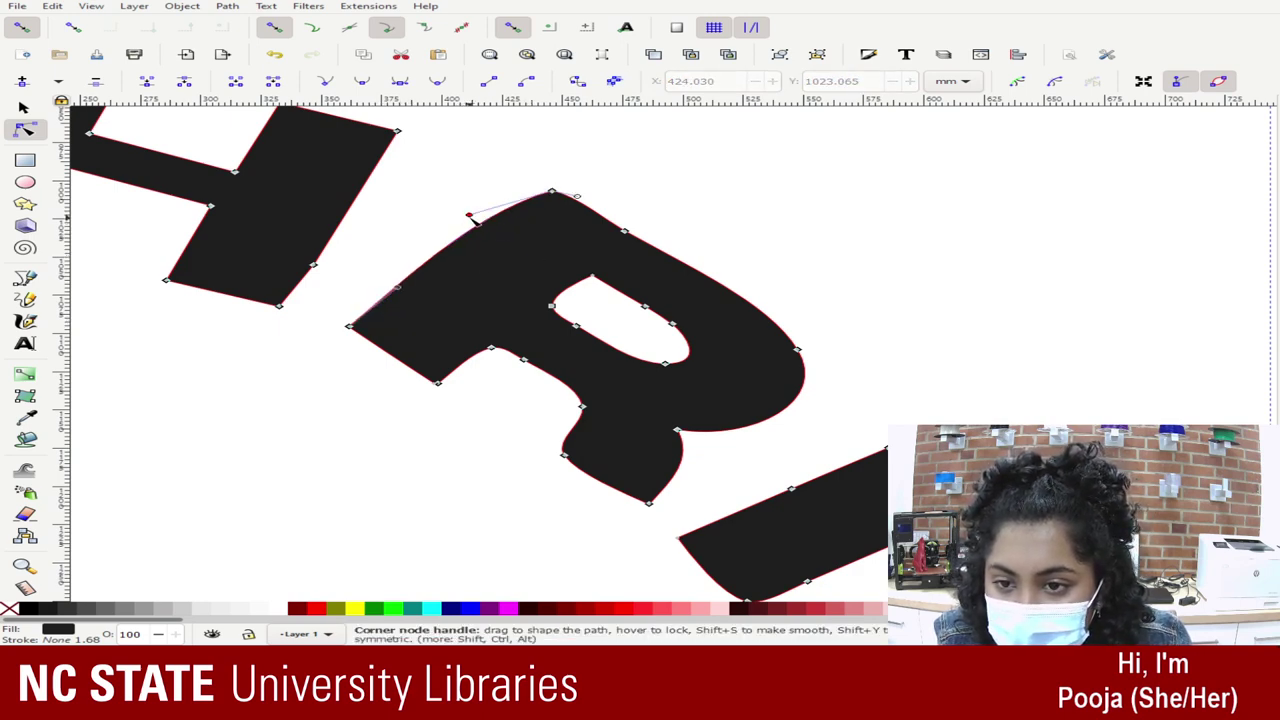
Step: Straighten the R's back edge by retracting the handles at its two end corners
{"action": "left_click_drag", "start_coordinate": [468, 214], "coordinate": [545, 192]}
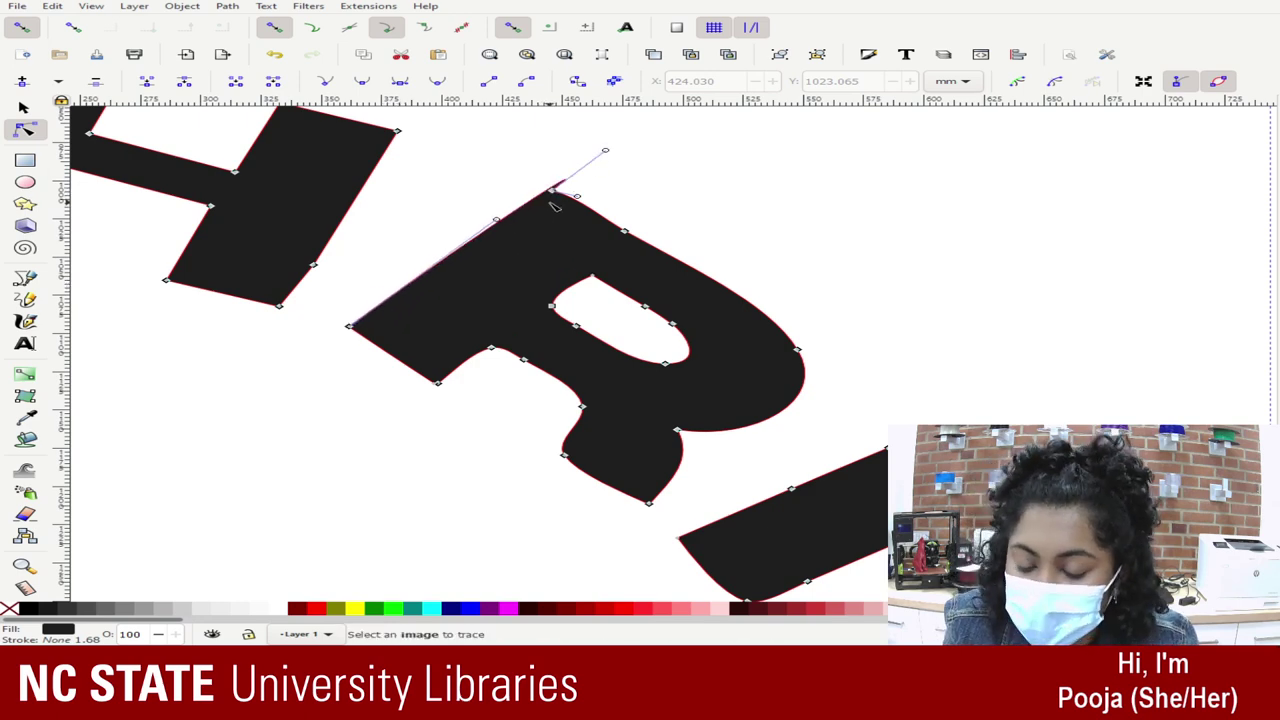
{"action": "key", "text": "ctrl+z"}
{"action": "left_click", "coordinate": [350, 326]}
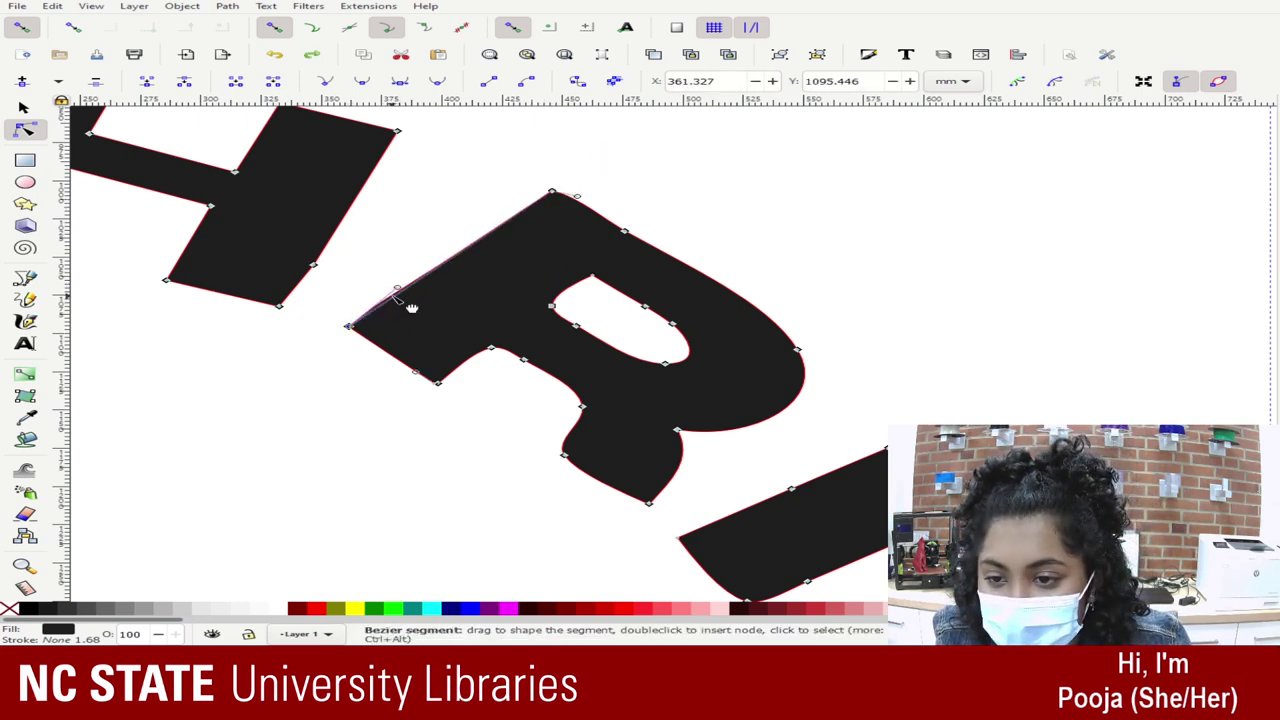
{"action": "left_click_drag", "start_coordinate": [398, 292], "coordinate": [553, 197]}
Step: Try adjusting the two end nodes of the short edge of the R's inner opening together, and undo the change
{"action": "left_click", "coordinate": [592, 276]}
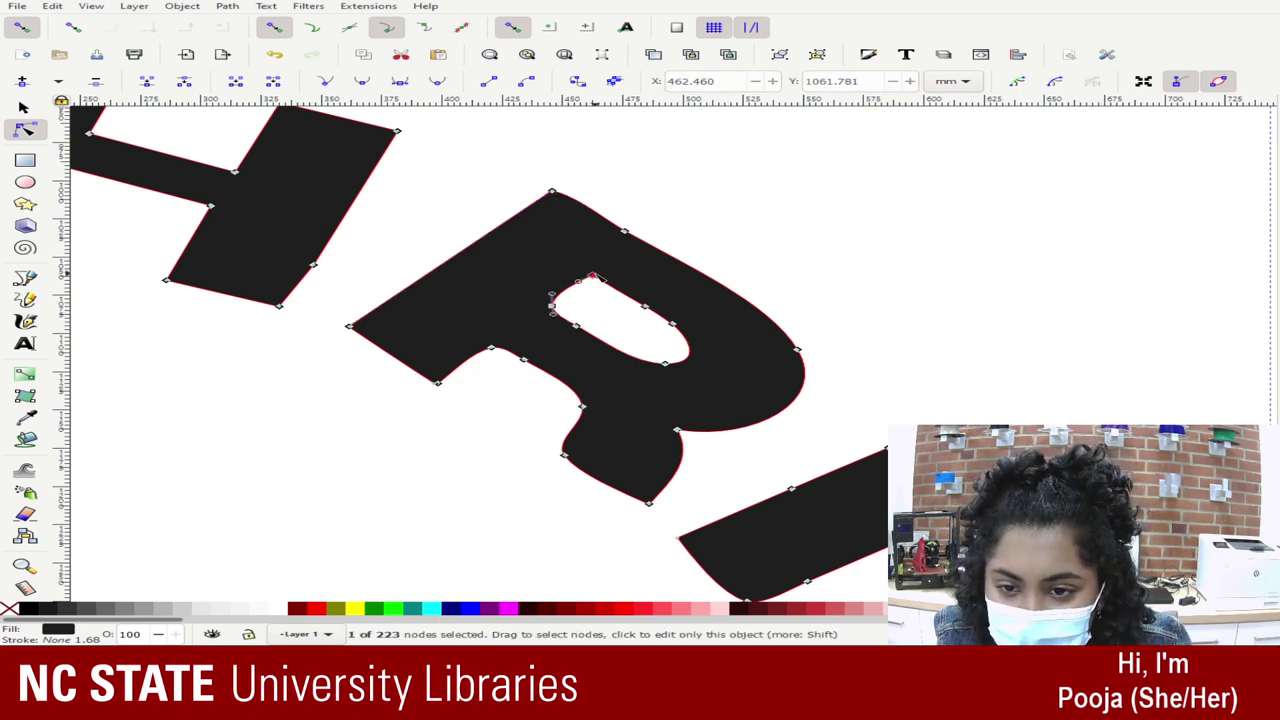
{"action": "key", "text": "shift+alt+b"}
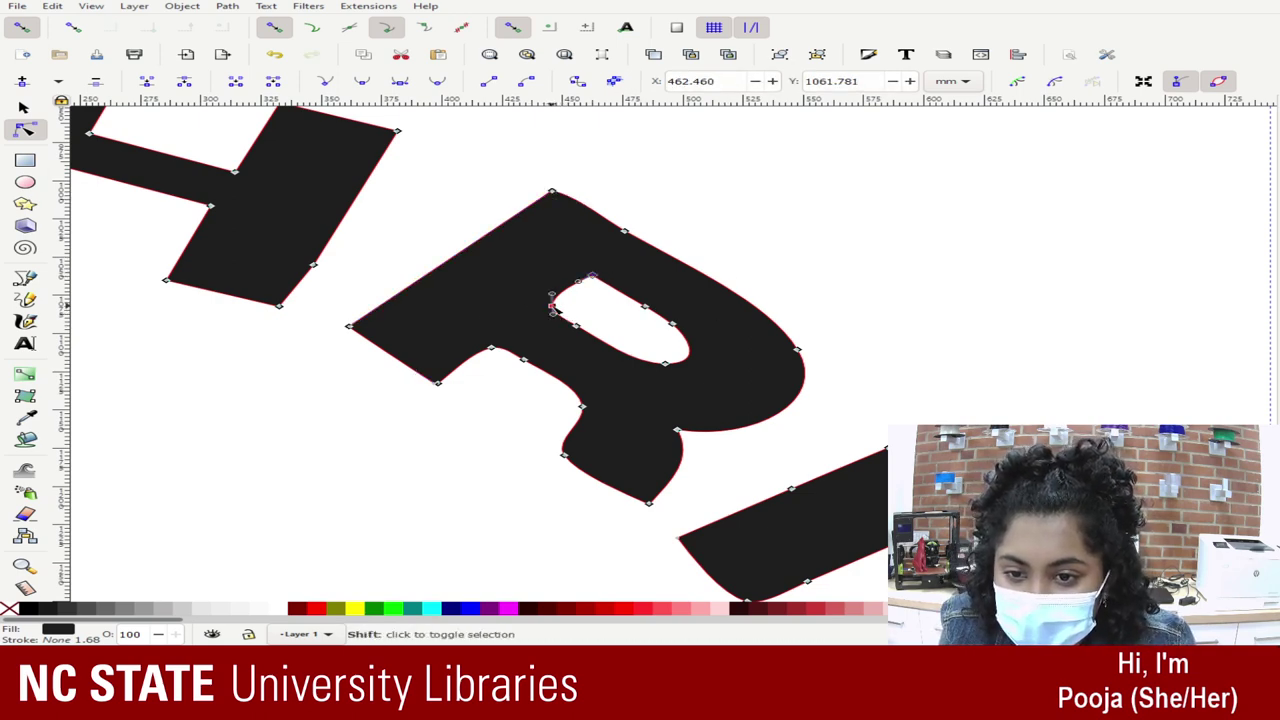
{"action": "left_click", "coordinate": [553, 306], "text": "shift"}
{"action": "left_click", "coordinate": [550, 306]}
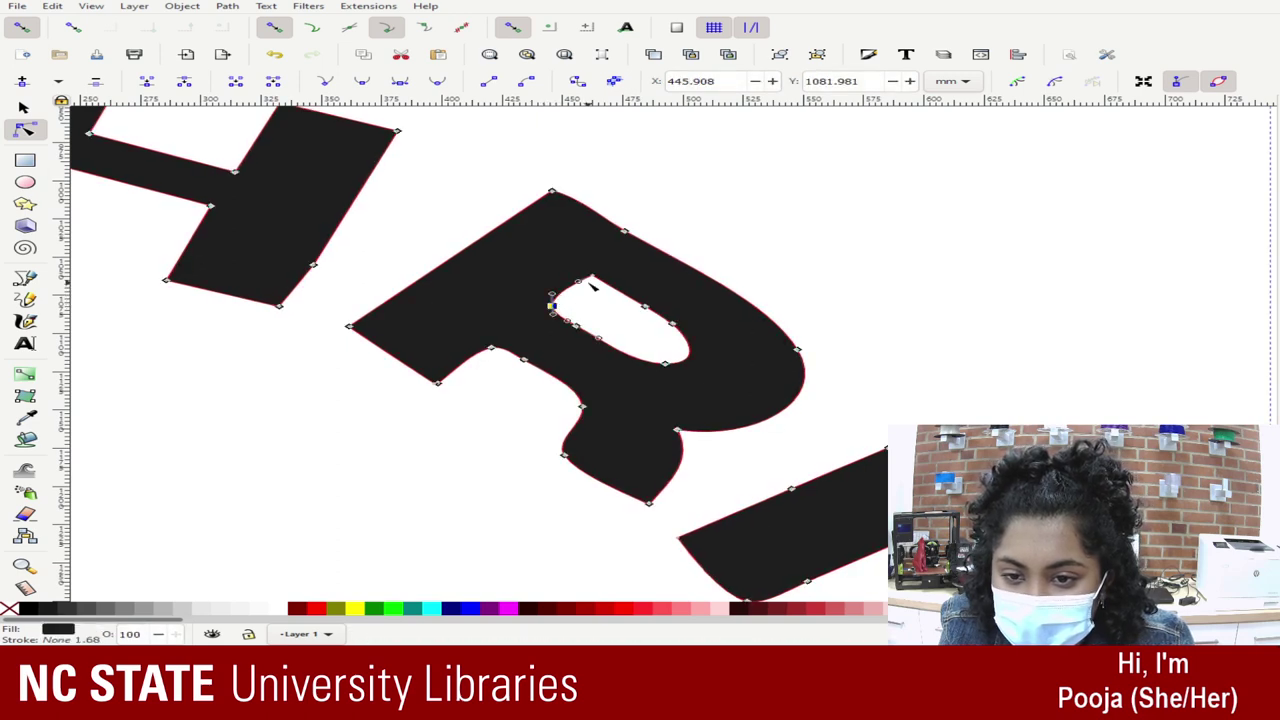
{"action": "left_click", "coordinate": [552, 306]}
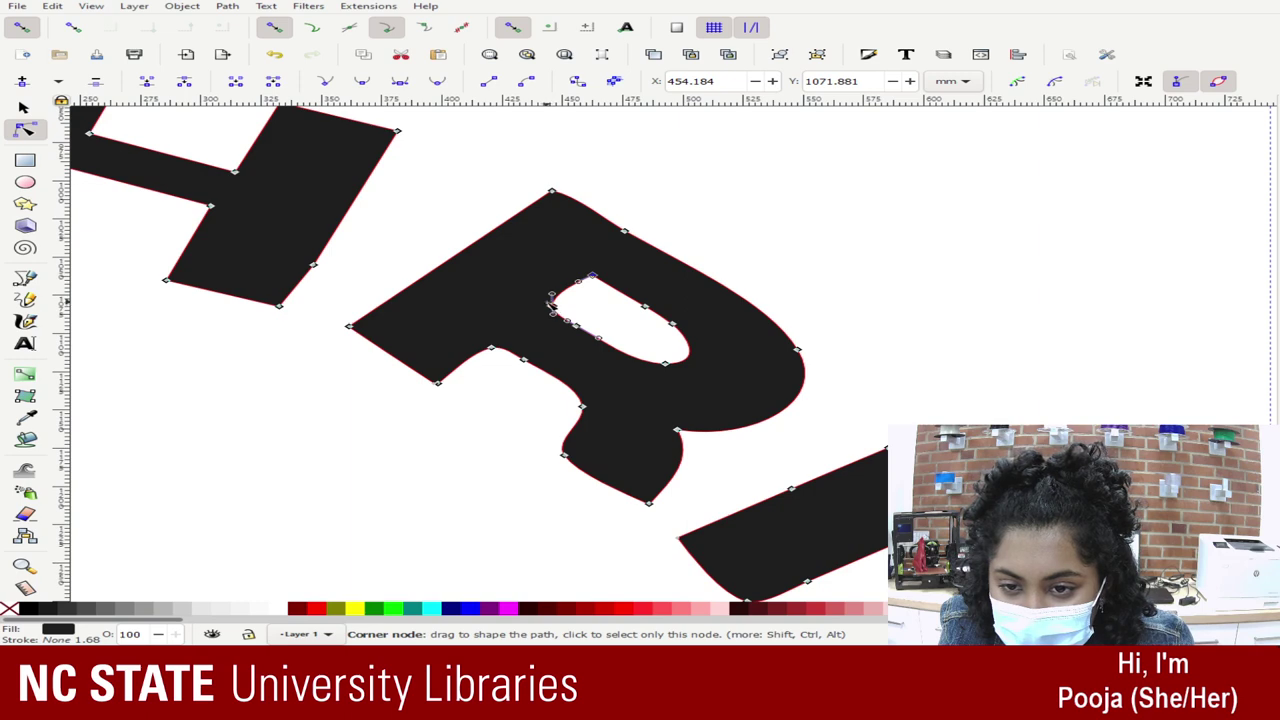
{"action": "left_click_drag", "start_coordinate": [550, 304], "coordinate": [544, 298]}
{"action": "key", "text": "ctrl+z"}
{"action": "left_click", "coordinate": [883, 251]}
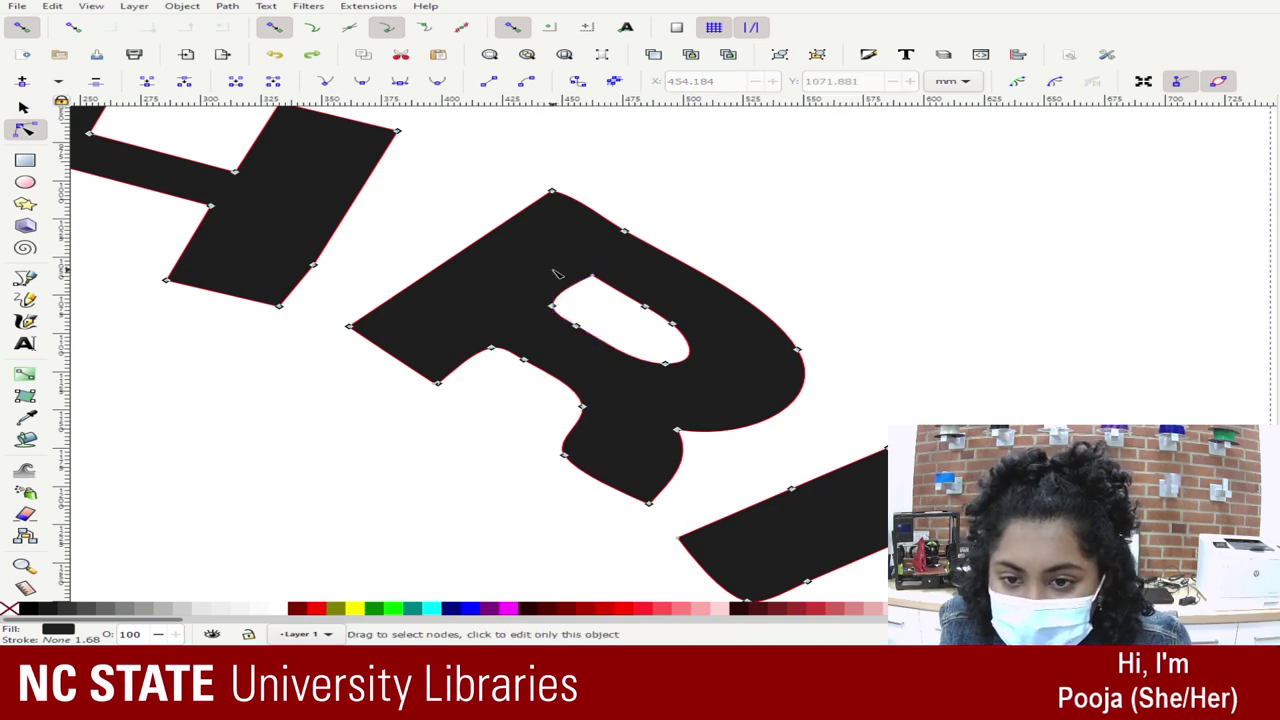
Step: Straighten the short edge of the R's inner opening and the inner edge of its stem's foot by retracting node handles
{"action": "left_click", "coordinate": [599, 281]}
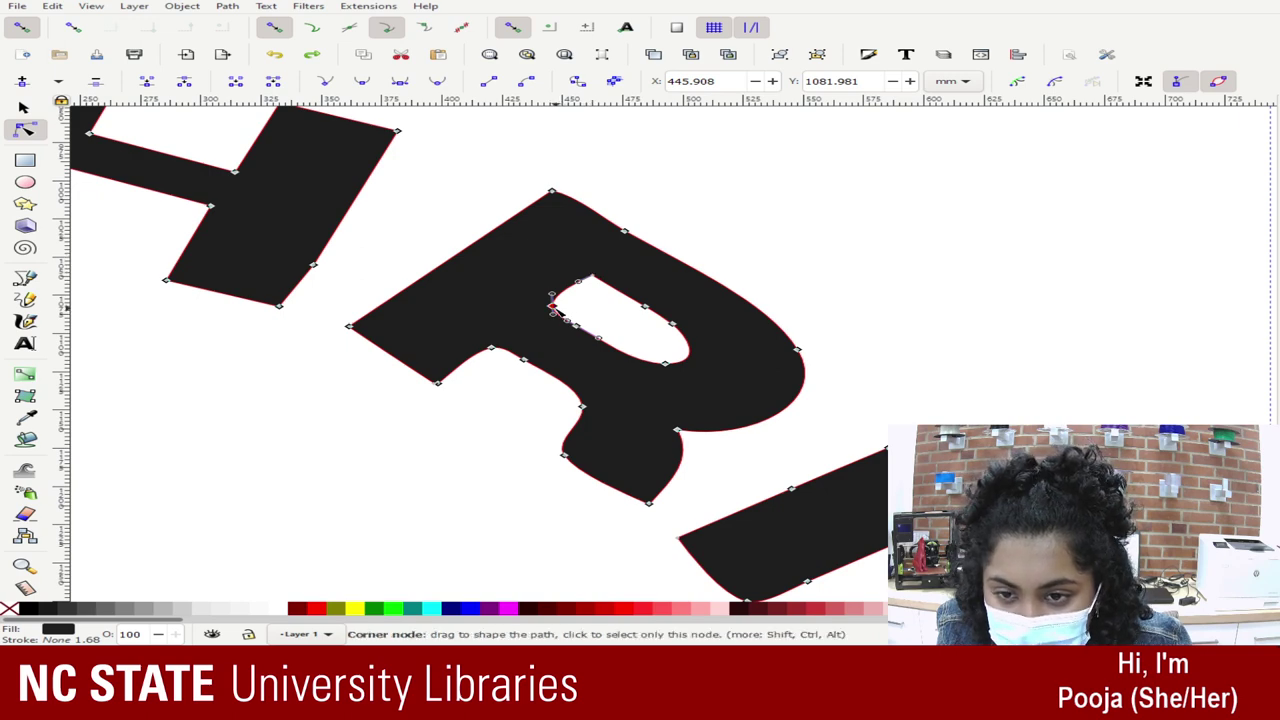
{"action": "left_click_drag", "start_coordinate": [585, 279], "coordinate": [555, 316]}
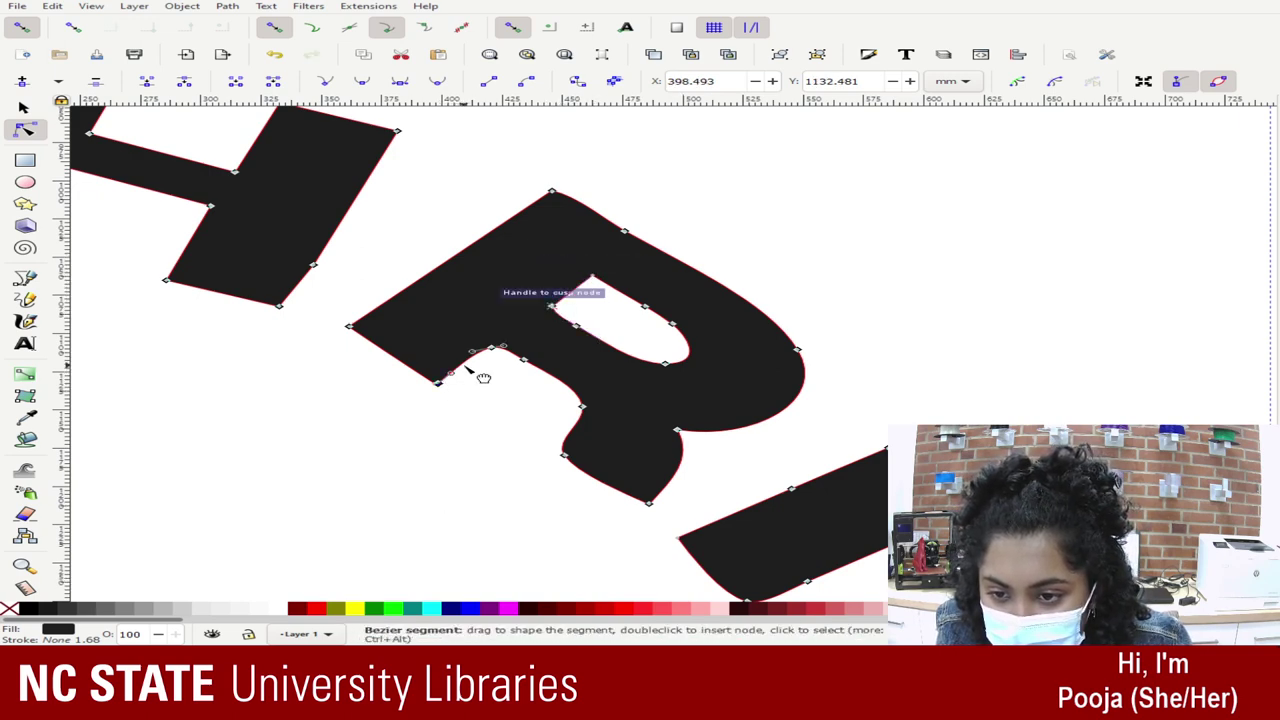
{"action": "left_click", "coordinate": [438, 380]}
{"action": "left_click_drag", "start_coordinate": [479, 358], "coordinate": [443, 395]}
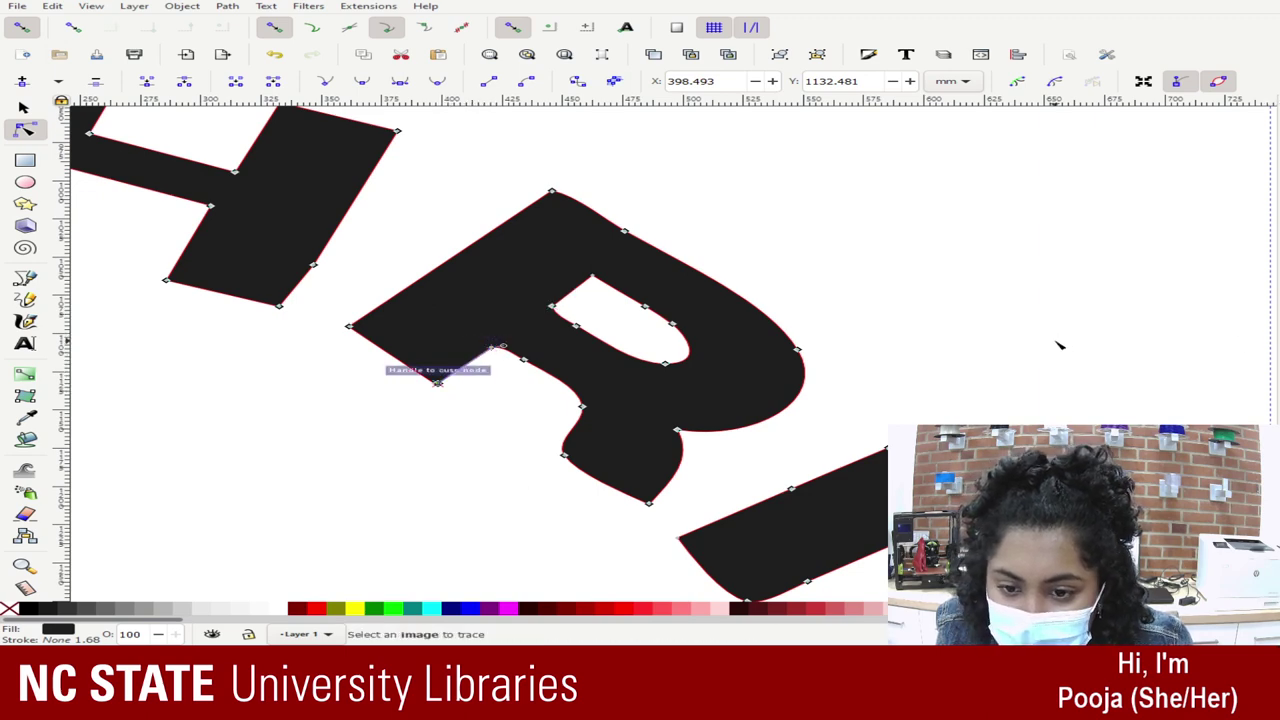
Step: Straighten the end edge of the R's leg by retracting the handle into its corner node
{"action": "scroll", "coordinate": [700, 390], "scroll_direction": "down", "scroll_amount": 4}
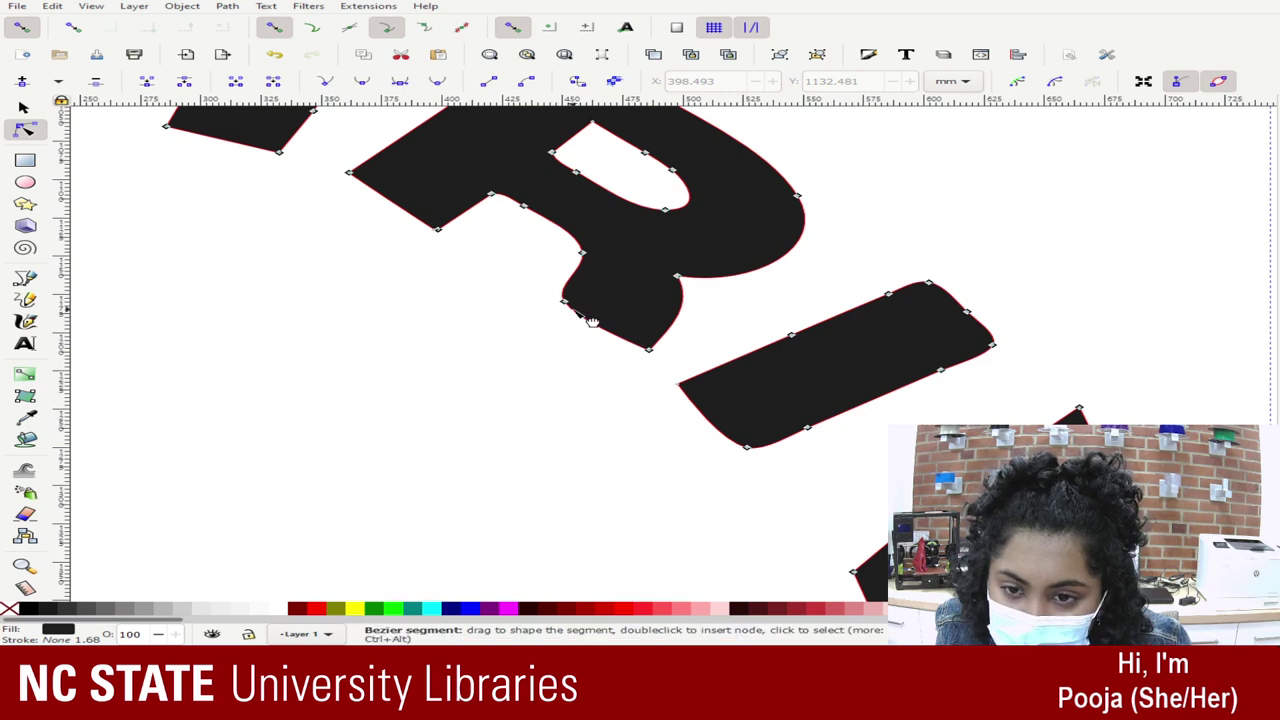
{"action": "left_click", "coordinate": [565, 304]}
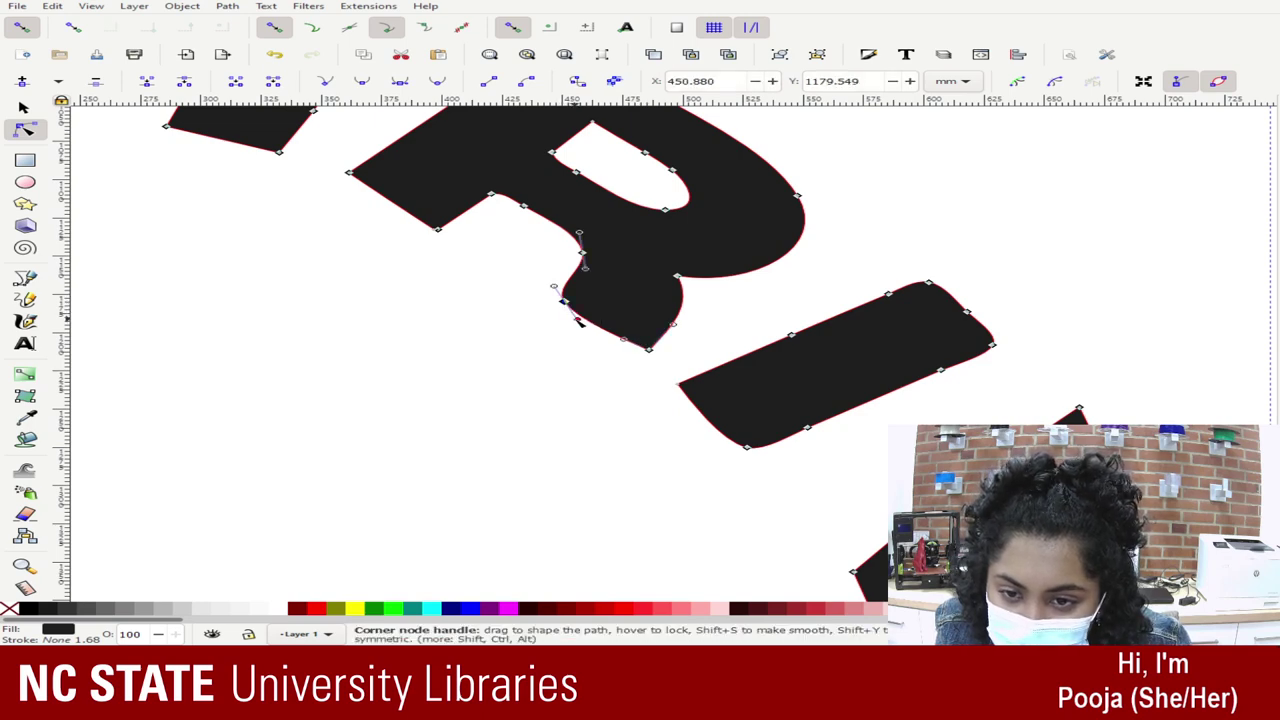
{"action": "mouse_move", "coordinate": [580, 323]}
{"action": "left_mouse_down"}
{"action": "mouse_move", "coordinate": [655, 345]}
{"action": "mouse_move", "coordinate": [564, 301]}
{"action": "left_mouse_up"}
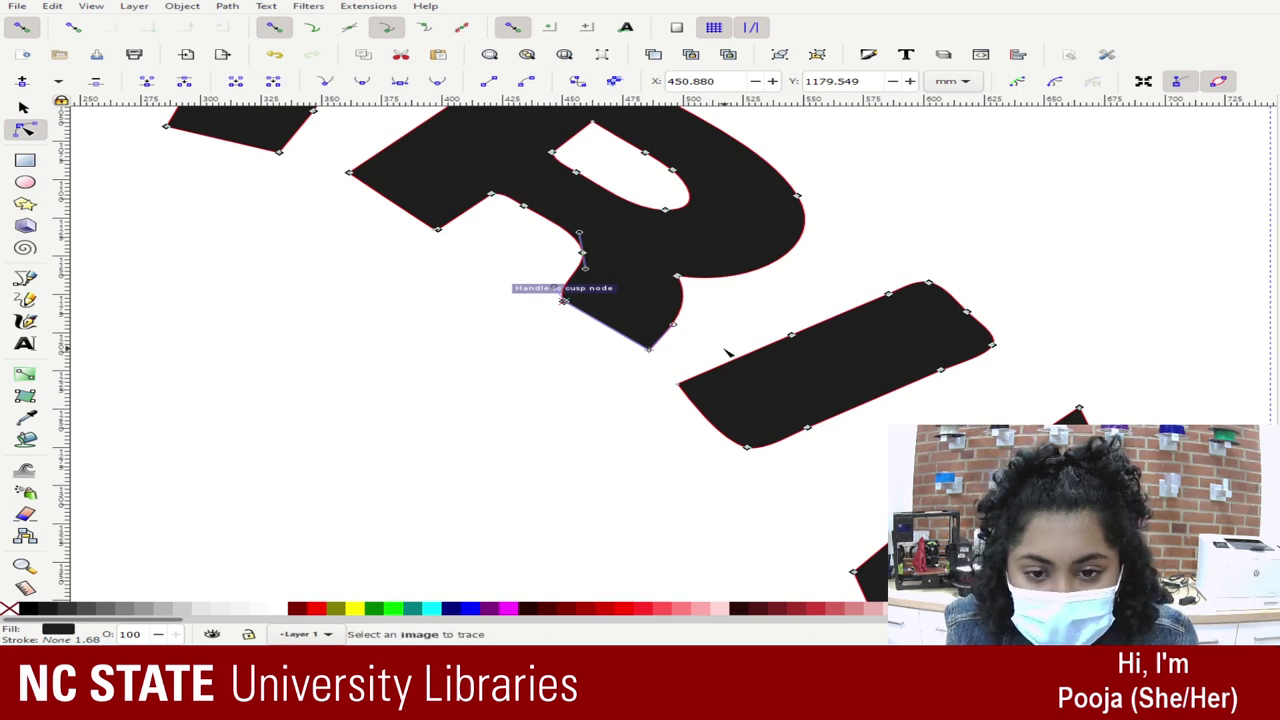
Step: Delete the surplus nodes along the I's two long edges and on its rounded upper end, keeping the corner nodes
{"action": "left_click_drag", "start_coordinate": [787, 298], "coordinate": [932, 358]}
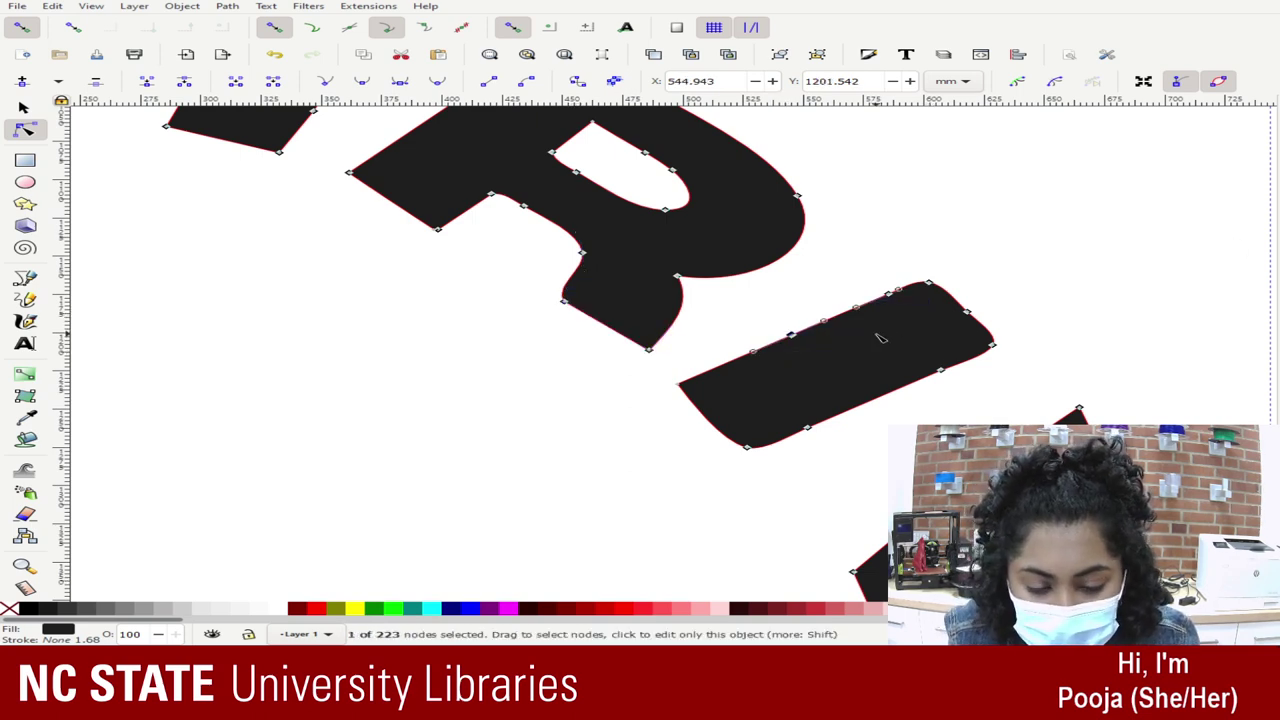
{"action": "key", "text": "Delete"}
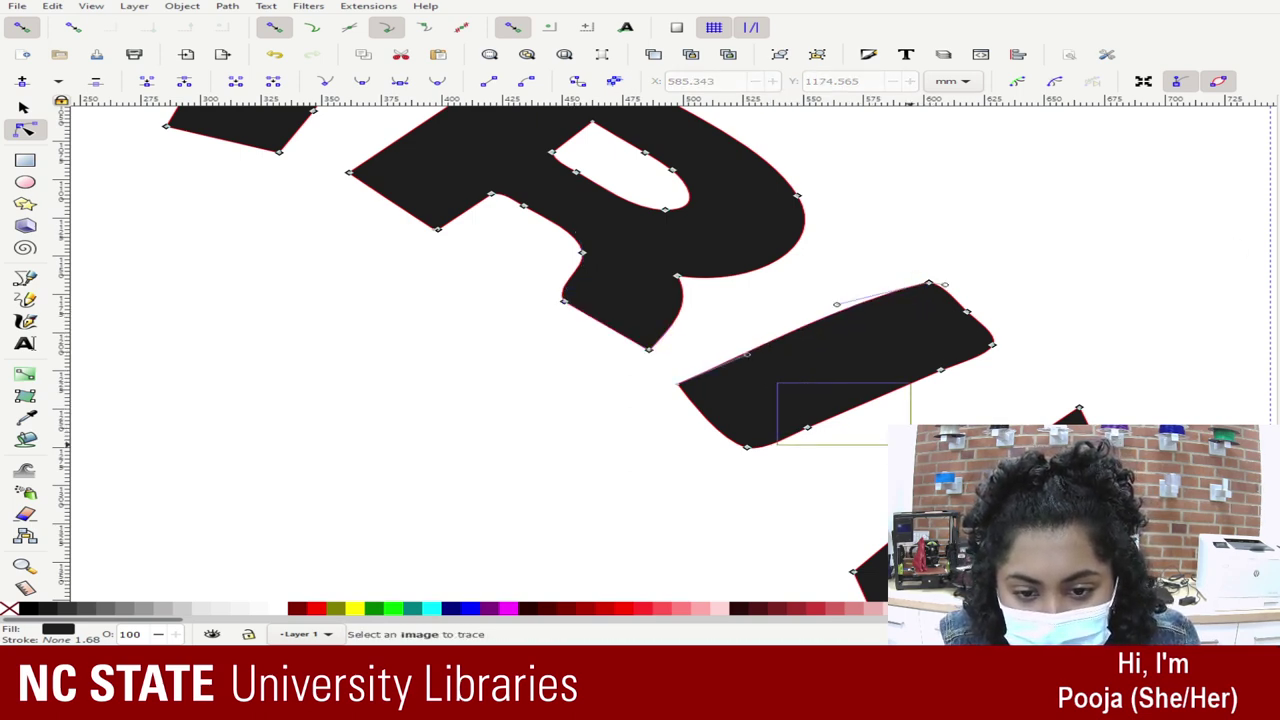
{"action": "left_click_drag", "start_coordinate": [910, 443], "coordinate": [912, 445]}
{"action": "key", "text": "Delete"}
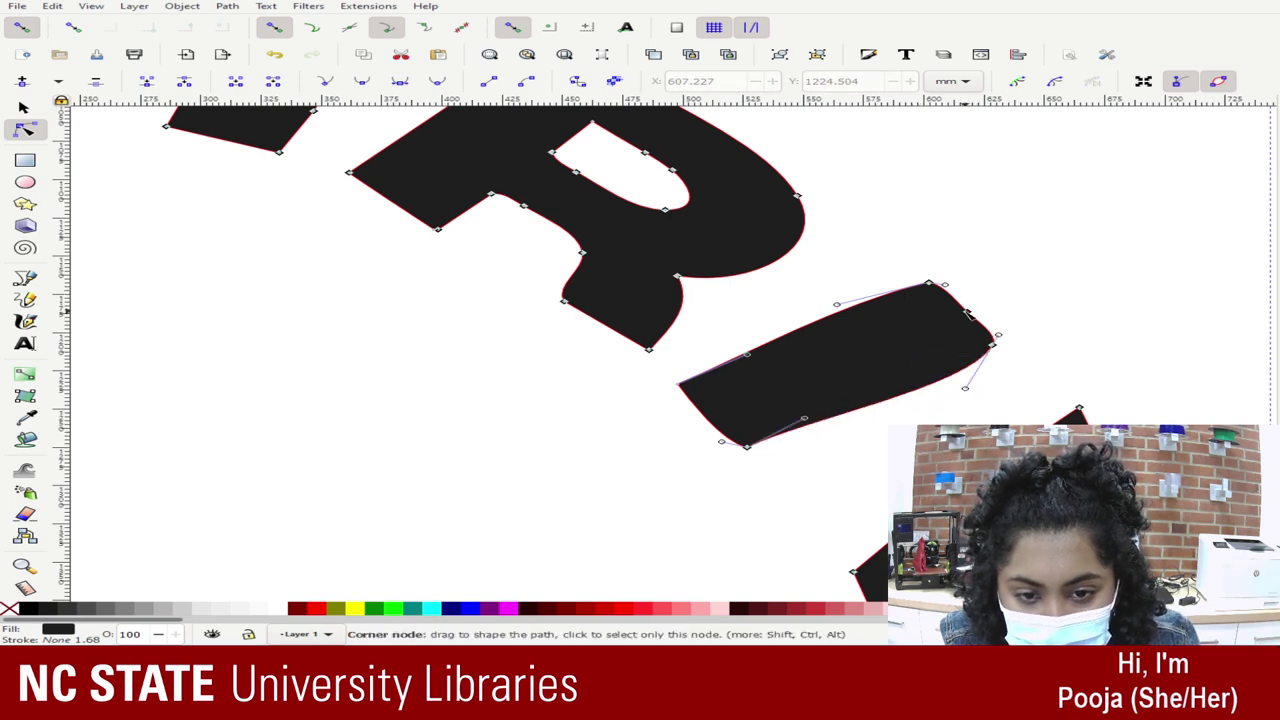
{"action": "left_click", "coordinate": [967, 312]}
{"action": "key", "text": "Delete"}
Step: Straighten the I's lower long edge and its lower short end by placing the node handles onto the corner nodes
{"action": "left_click_drag", "start_coordinate": [803, 420], "coordinate": [990, 345]}
{"action": "left_click_drag", "start_coordinate": [964, 388], "coordinate": [676, 385]}
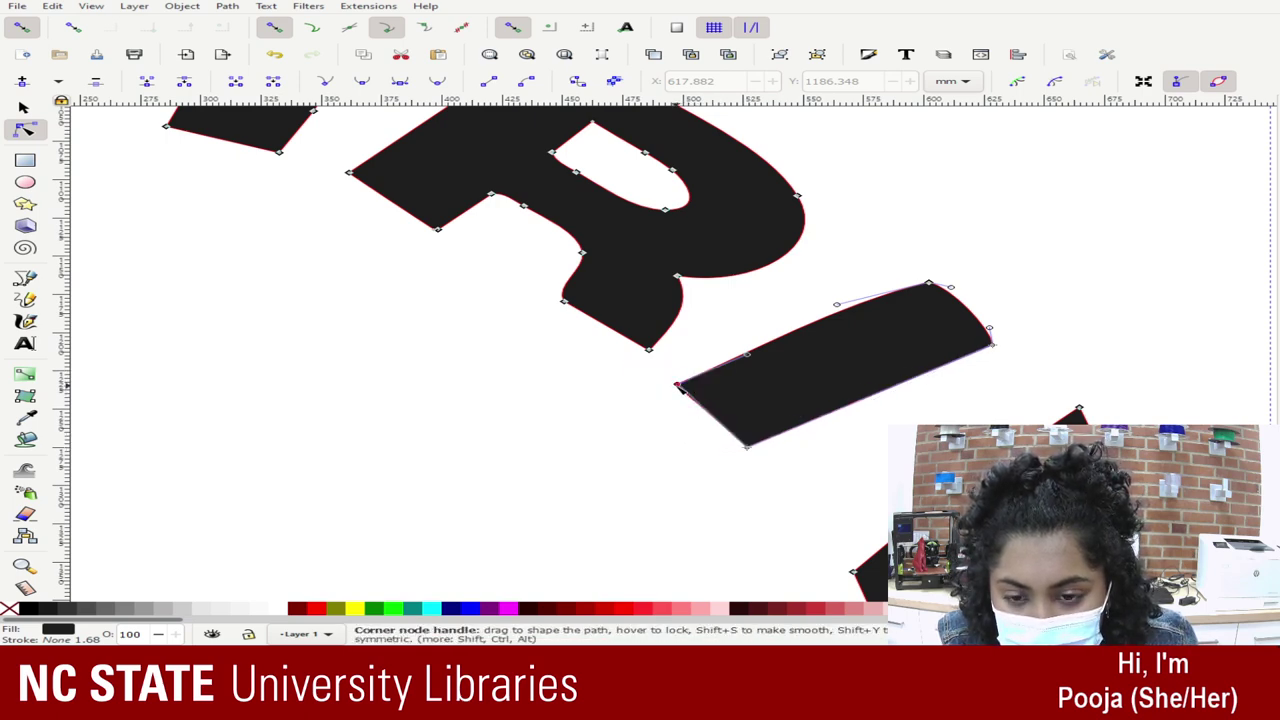
{"action": "left_click", "coordinate": [682, 408]}
{"action": "left_click", "coordinate": [700, 376]}
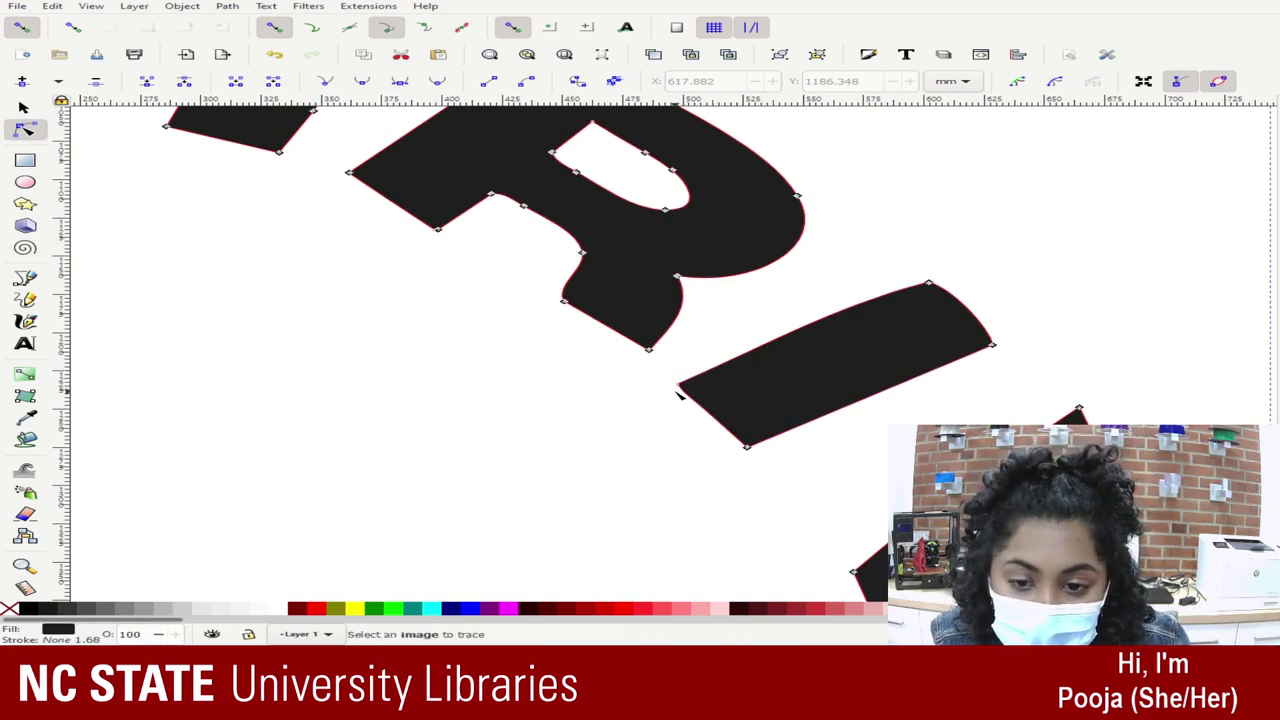
Step: Straighten the I's upper long edge and its upper short end by moving the handles onto the corner nodes
{"action": "left_click_drag", "start_coordinate": [752, 359], "coordinate": [953, 287]}
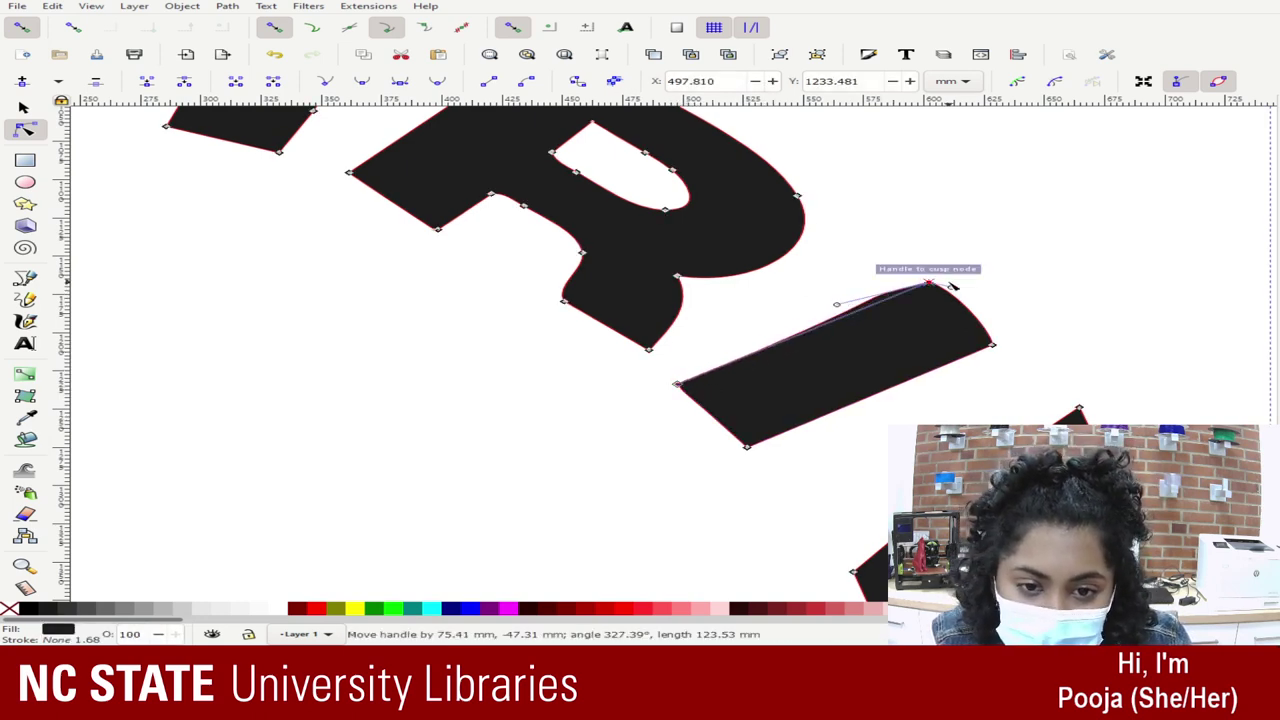
{"action": "left_click_drag", "start_coordinate": [836, 304], "coordinate": [676, 388]}
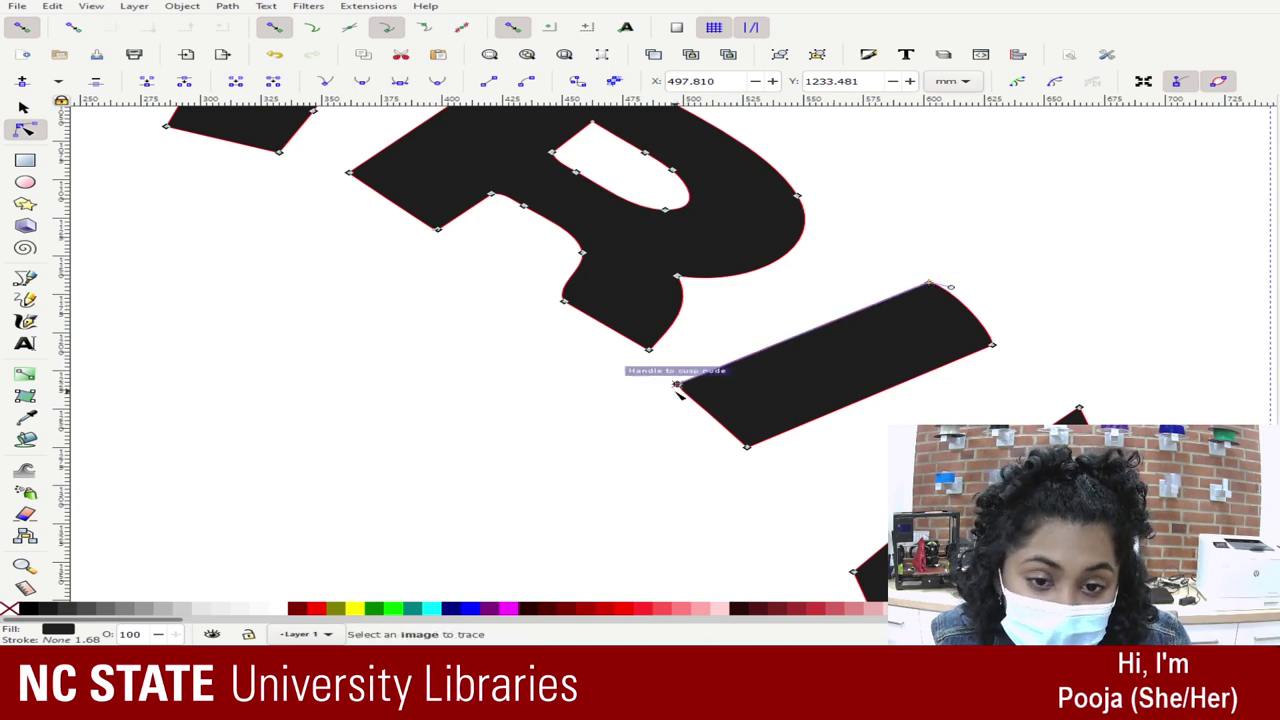
{"action": "left_click_drag", "start_coordinate": [953, 289], "coordinate": [995, 345]}
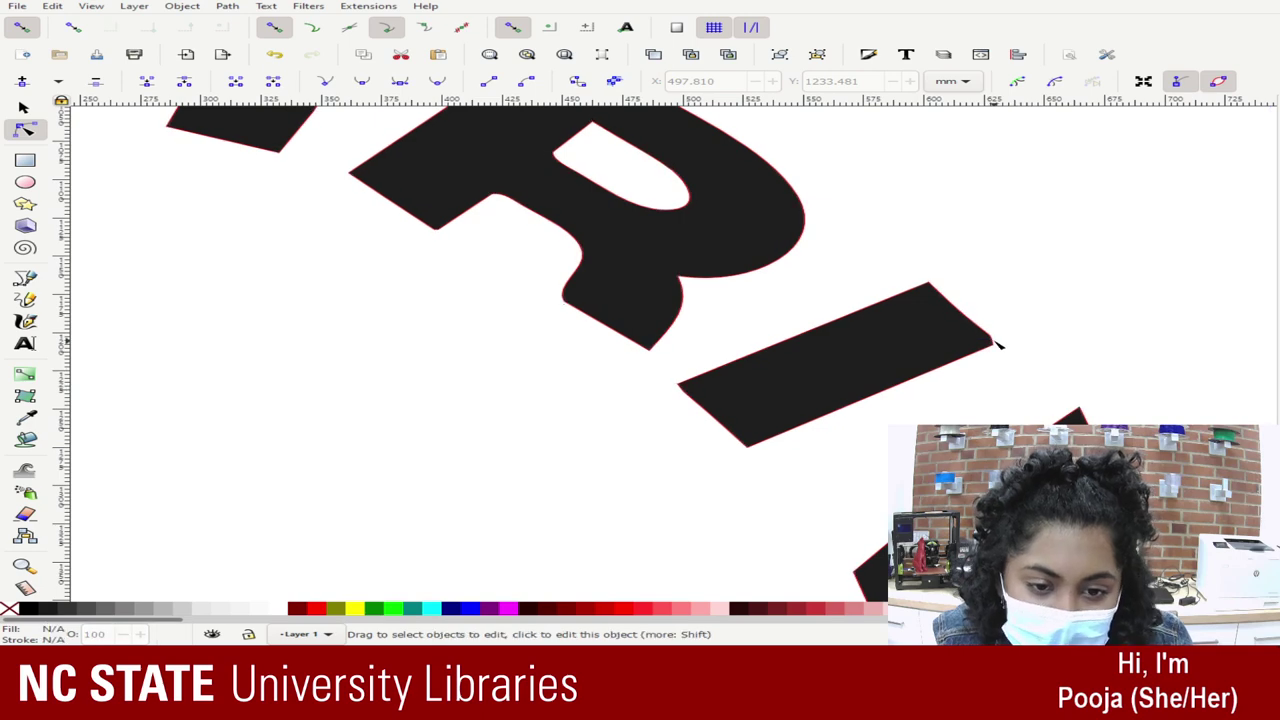
{"action": "left_click_drag", "start_coordinate": [995, 345], "coordinate": [930, 287]}
Step: Delete the extra nodes on the outer edge of the V's upper arm and straighten that edge
{"action": "scroll", "coordinate": [1000, 315], "scroll_direction": "down", "scroll_amount": 5}
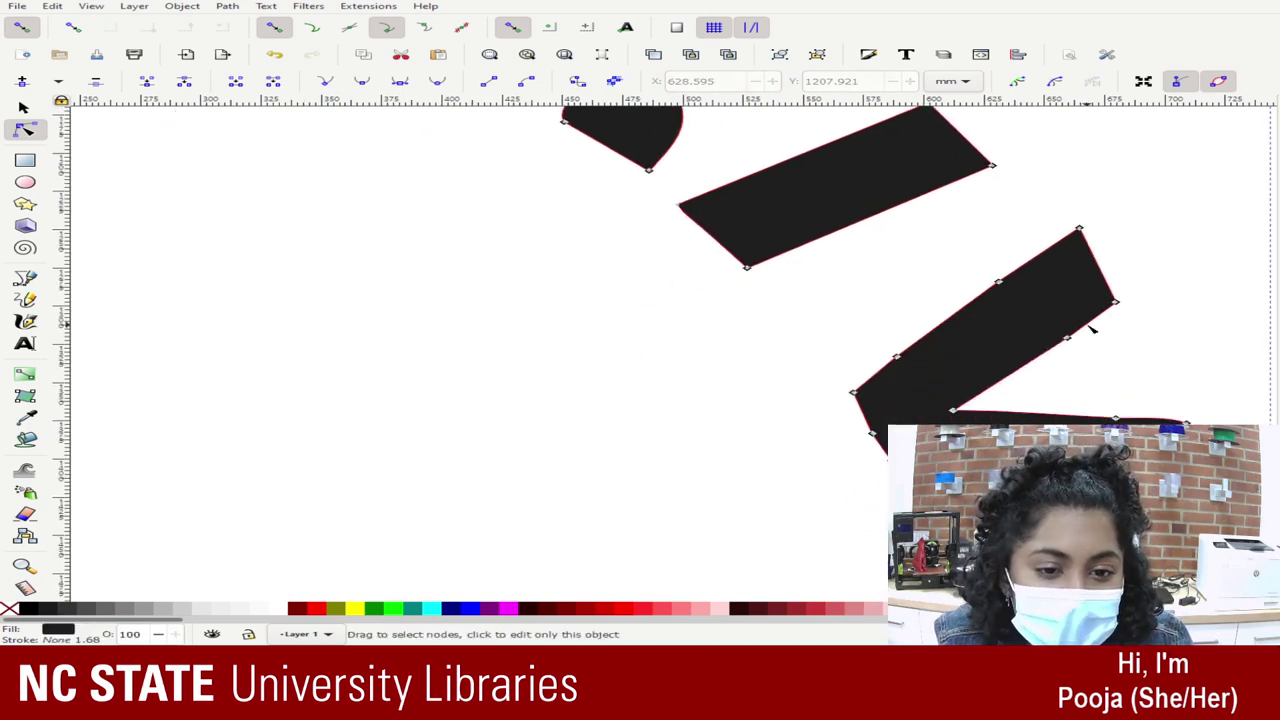
{"action": "left_click_drag", "start_coordinate": [855, 265], "coordinate": [1040, 355]}
{"action": "left_click_drag", "start_coordinate": [1005, 292], "coordinate": [1080, 230]}
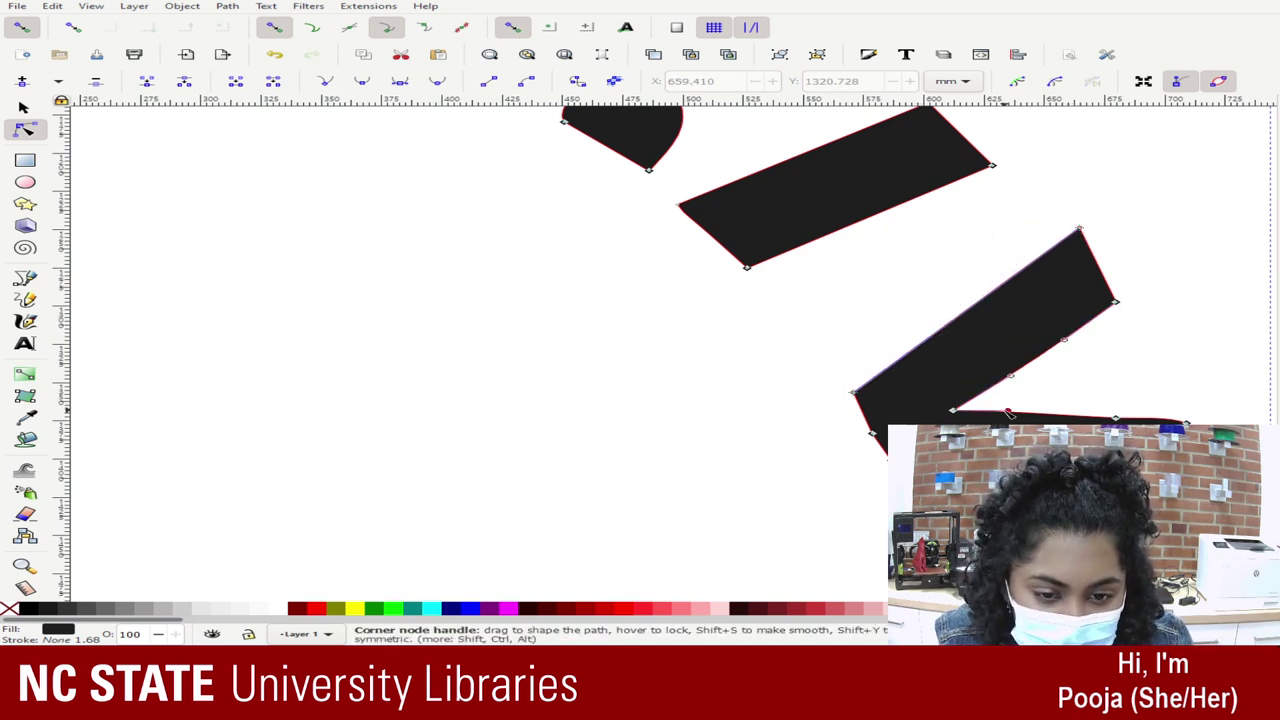
Step: Remove the extra nodes from the V's two inner edges and straighten the inner edge of its upper arm
{"action": "left_click_drag", "start_coordinate": [1008, 413], "coordinate": [1116, 419]}
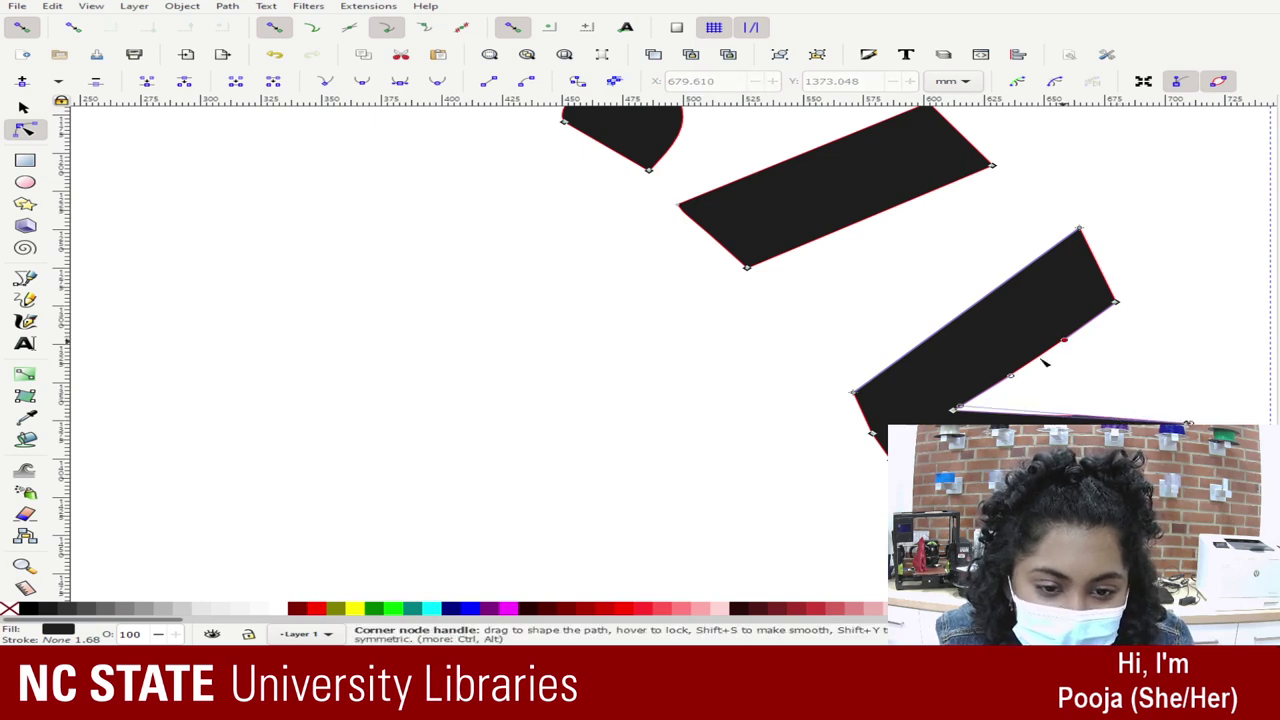
{"action": "left_click_drag", "start_coordinate": [1063, 338], "coordinate": [1118, 305]}
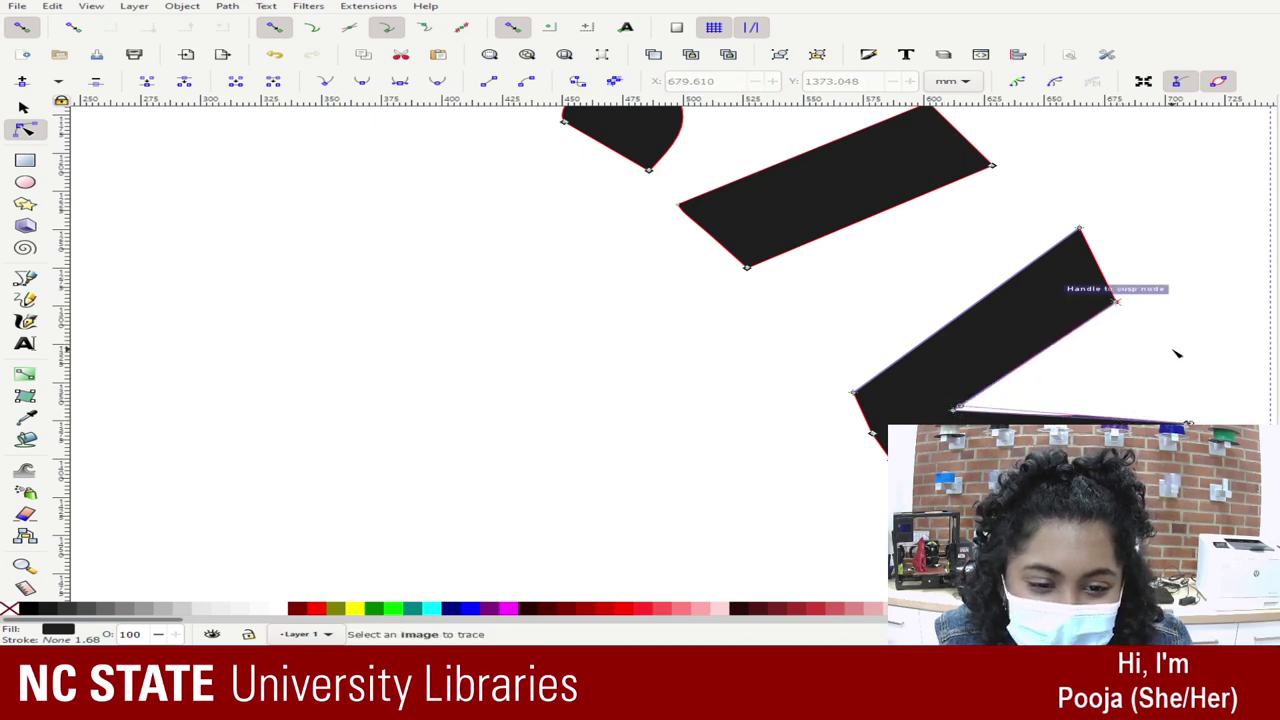
{"action": "scroll", "coordinate": [1180, 355], "scroll_direction": "down", "scroll_amount": 2}
{"action": "left_click", "coordinate": [1126, 320]}
{"action": "left_click", "coordinate": [1097, 389]}
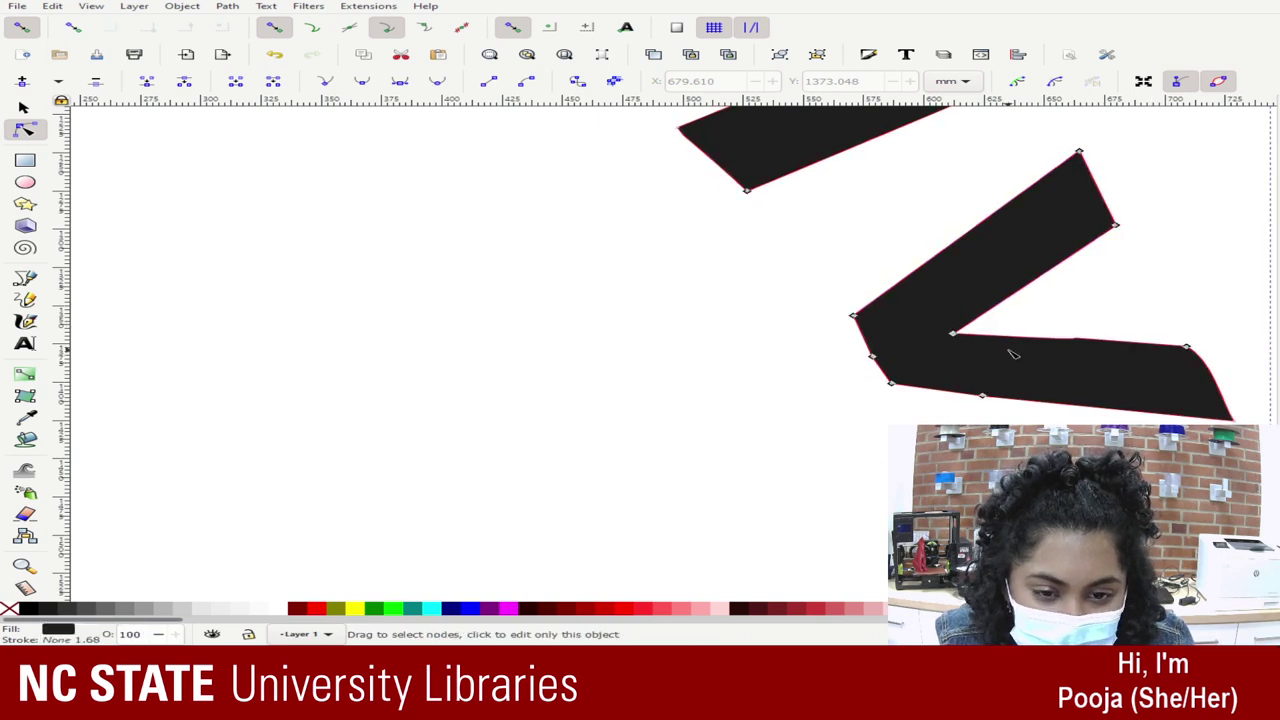
Step: Straighten the inner edge and the end edge of the V's lower arm by repositioning the node handles
{"action": "left_click", "coordinate": [953, 335]}
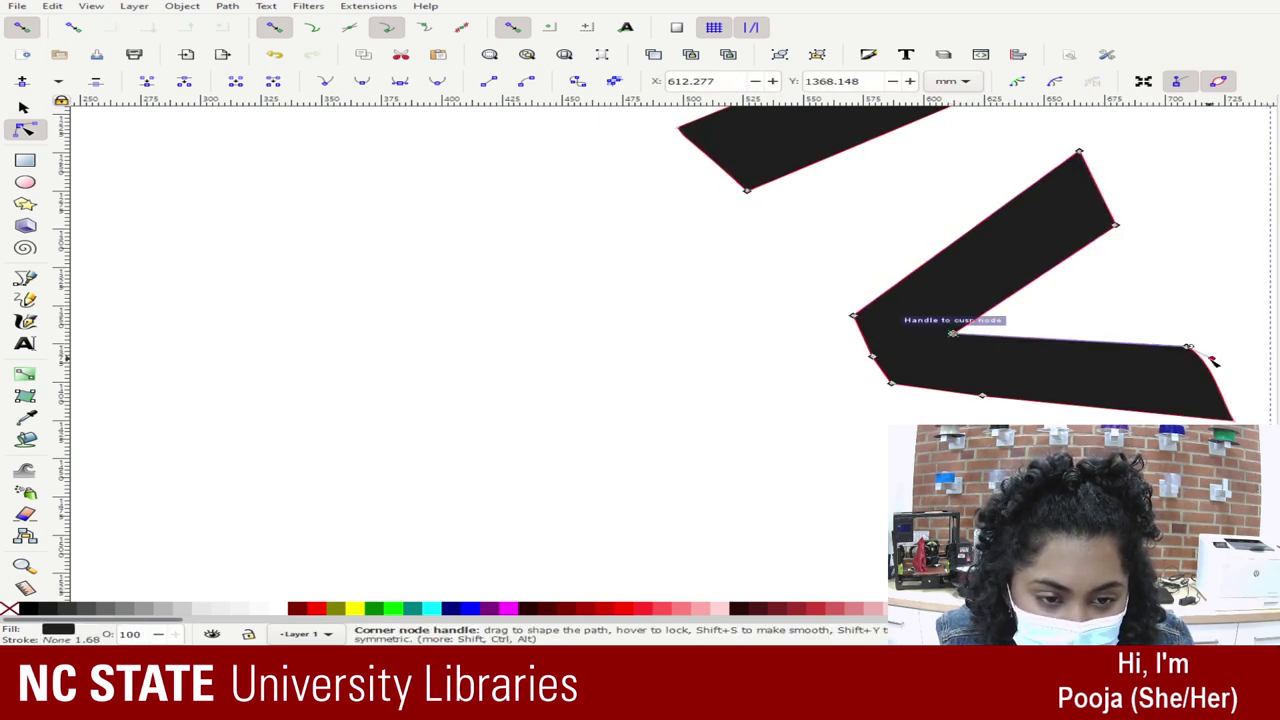
{"action": "left_click_drag", "start_coordinate": [1222, 399], "coordinate": [1222, 398]}
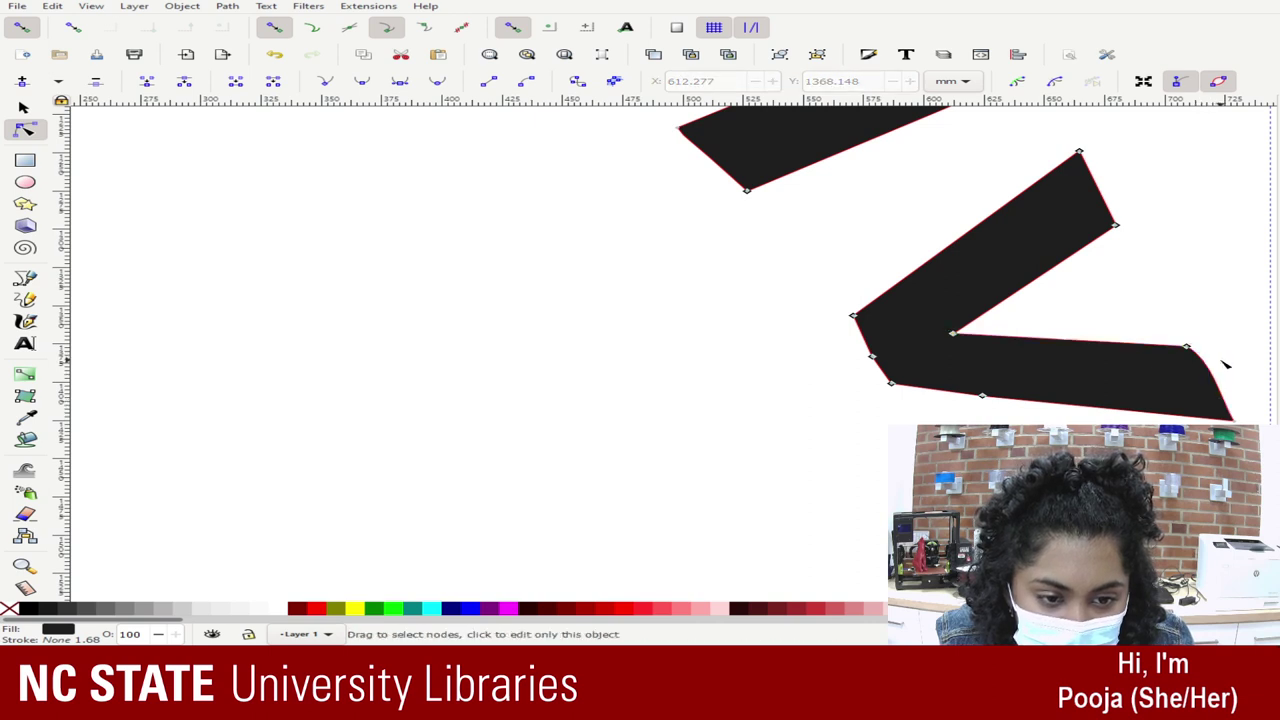
{"action": "left_click", "coordinate": [1187, 349]}
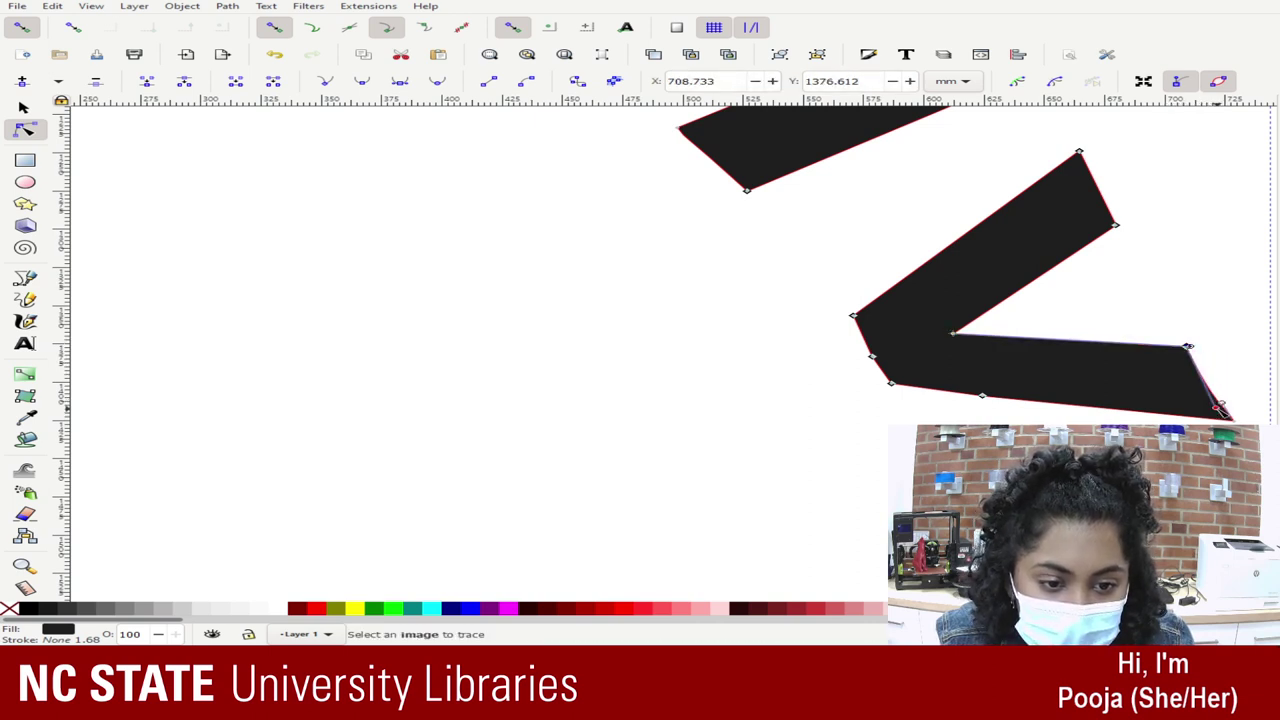
{"action": "left_click_drag", "start_coordinate": [1230, 415], "coordinate": [1188, 347]}
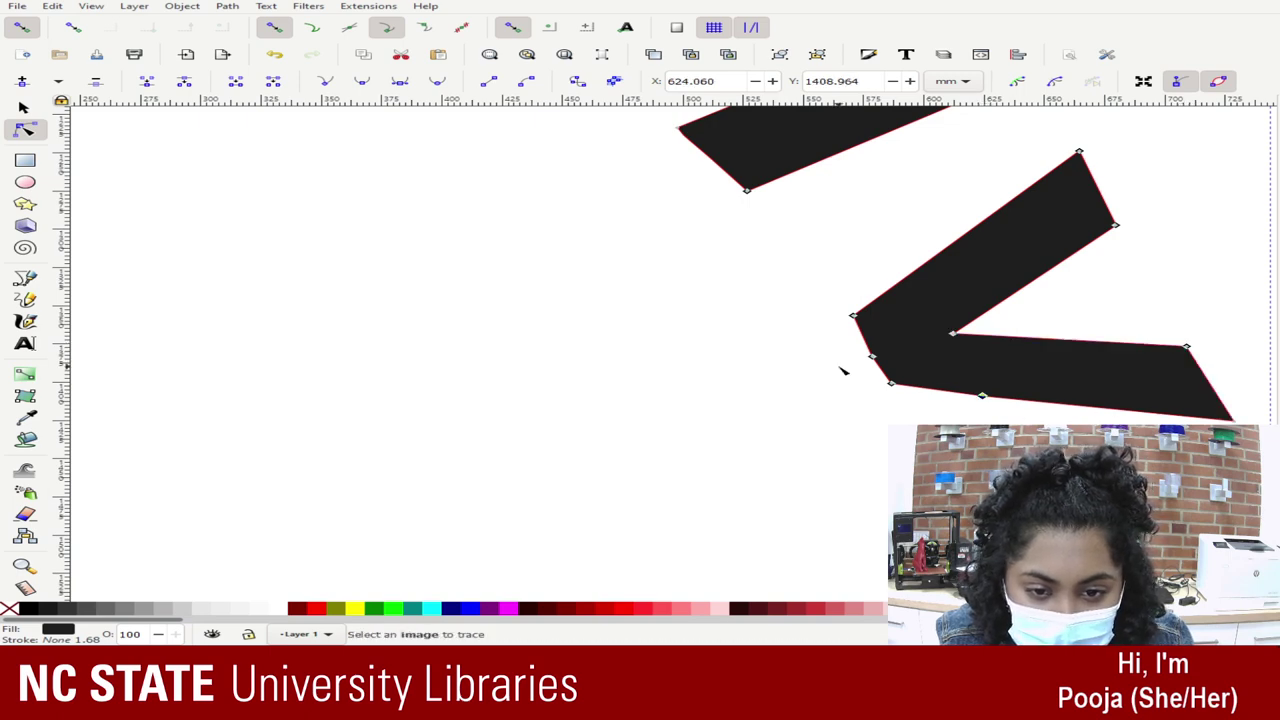
Step: Delete the middle node on the short edge at the V's point and straighten that edge
{"action": "left_click", "coordinate": [902, 395]}
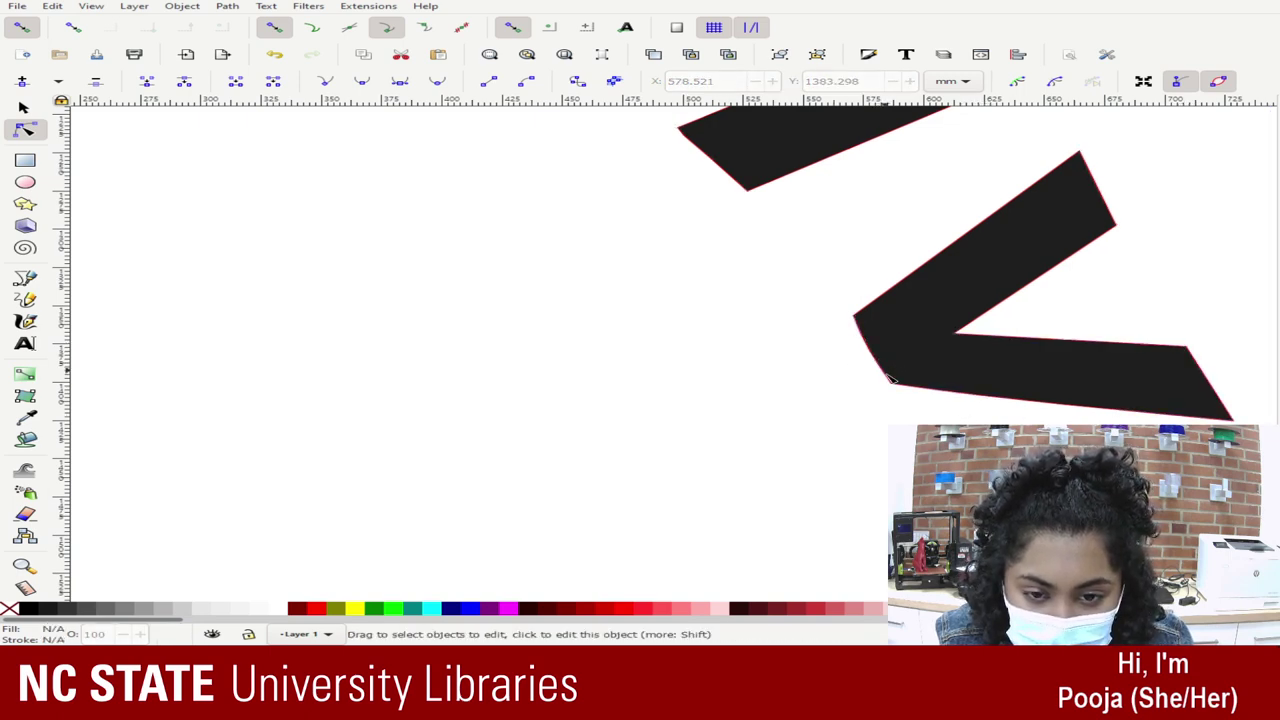
{"action": "left_click", "coordinate": [893, 378]}
{"action": "left_click_drag", "start_coordinate": [874, 354], "coordinate": [891, 383]}
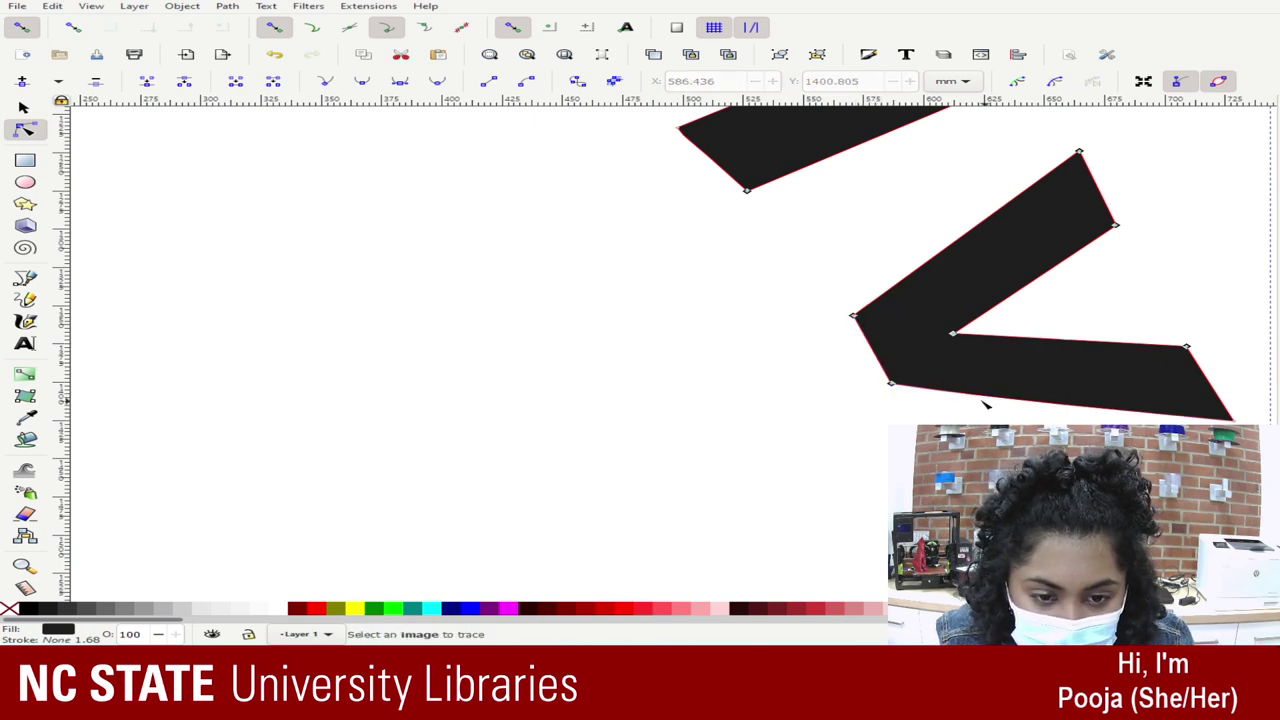
Step: Remove the middle node from the outer edge of the V's lower arm and straighten the edge with its handles
{"action": "left_click_drag", "start_coordinate": [1118, 413], "coordinate": [851, 408]}
{"action": "left_click", "coordinate": [851, 408]}
{"action": "left_click", "coordinate": [885, 388]}
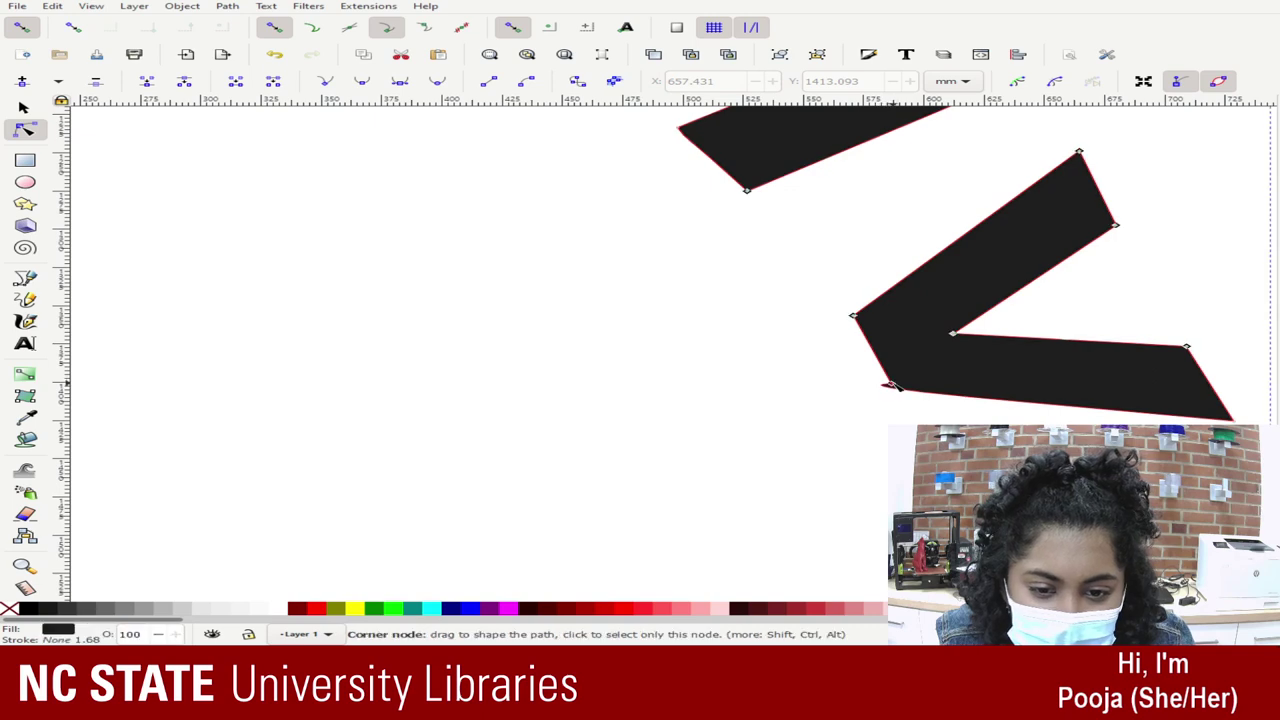
{"action": "left_click_drag", "start_coordinate": [833, 388], "coordinate": [1210, 418]}
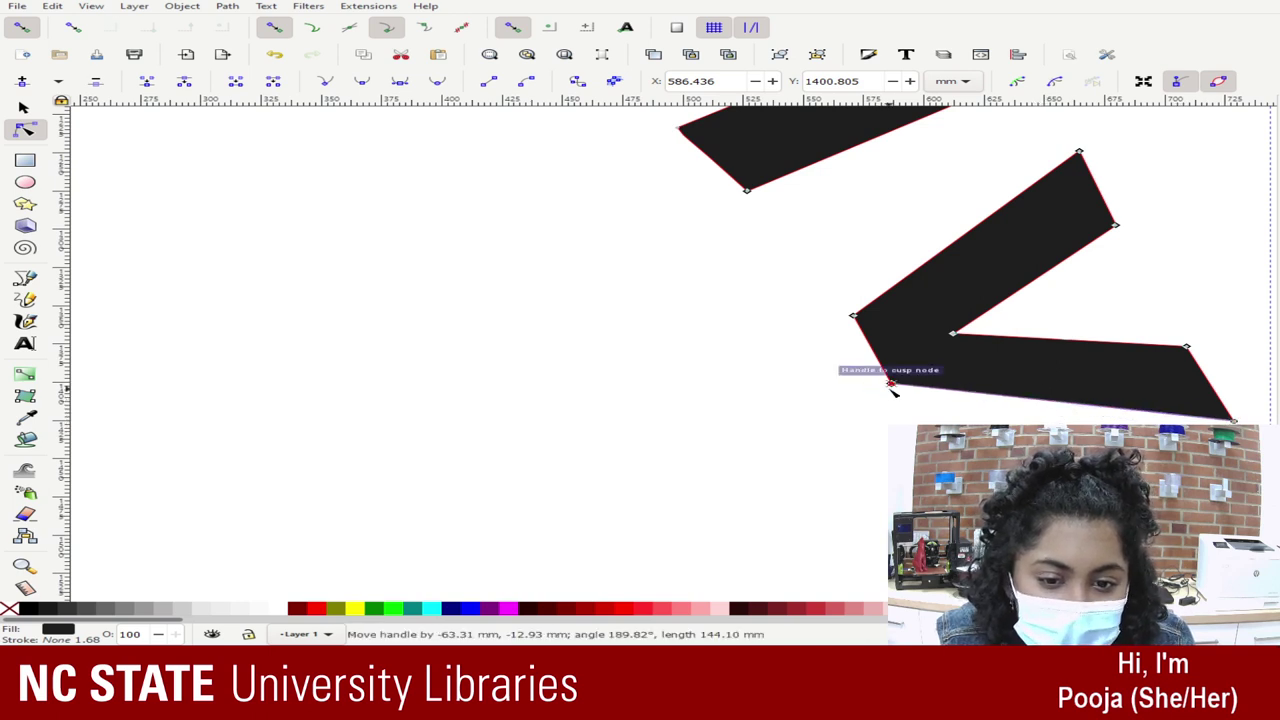
Step: Align the four inner corner nodes of the E's two notches on one horizontal line
{"action": "scroll", "coordinate": [892, 388], "scroll_direction": "down", "scroll_amount": 5}
{"action": "scroll", "coordinate": [956, 400], "scroll_direction": "down", "scroll_amount": 1}
{"action": "left_click_drag", "start_coordinate": [865, 314], "coordinate": [1278, 243]}
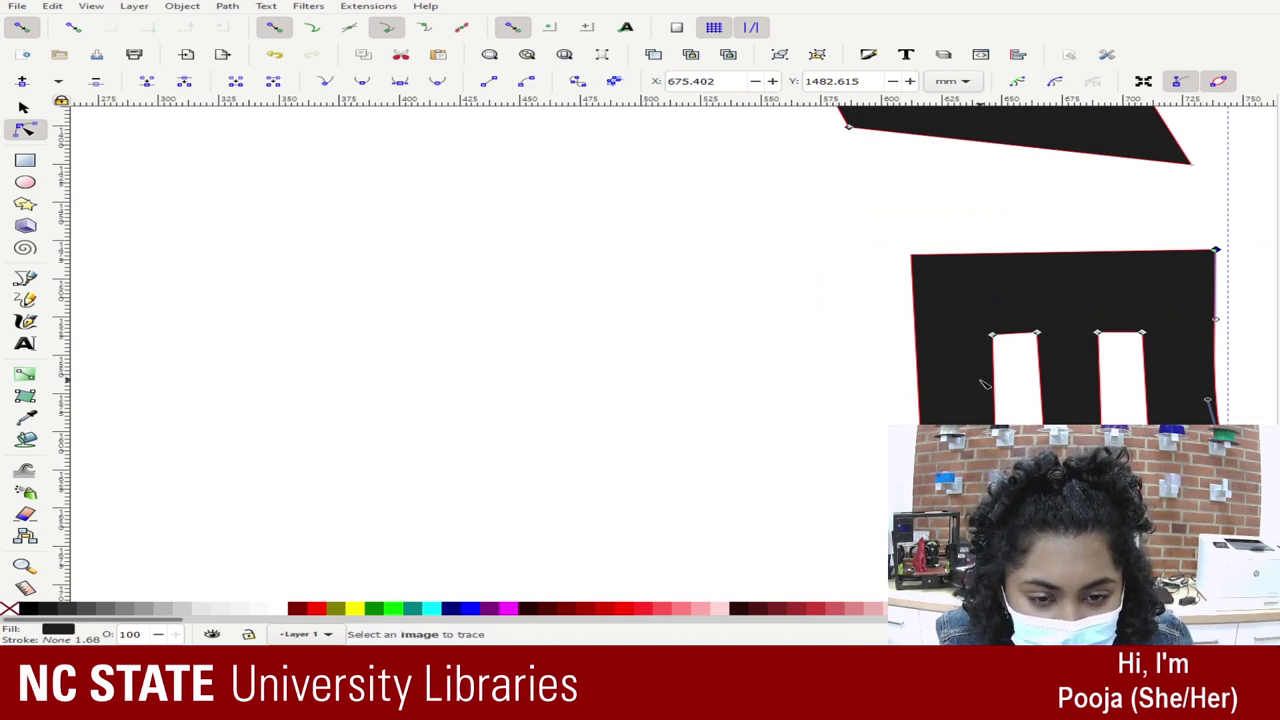
{"action": "left_click_drag", "start_coordinate": [1043, 356], "coordinate": [1175, 356]}
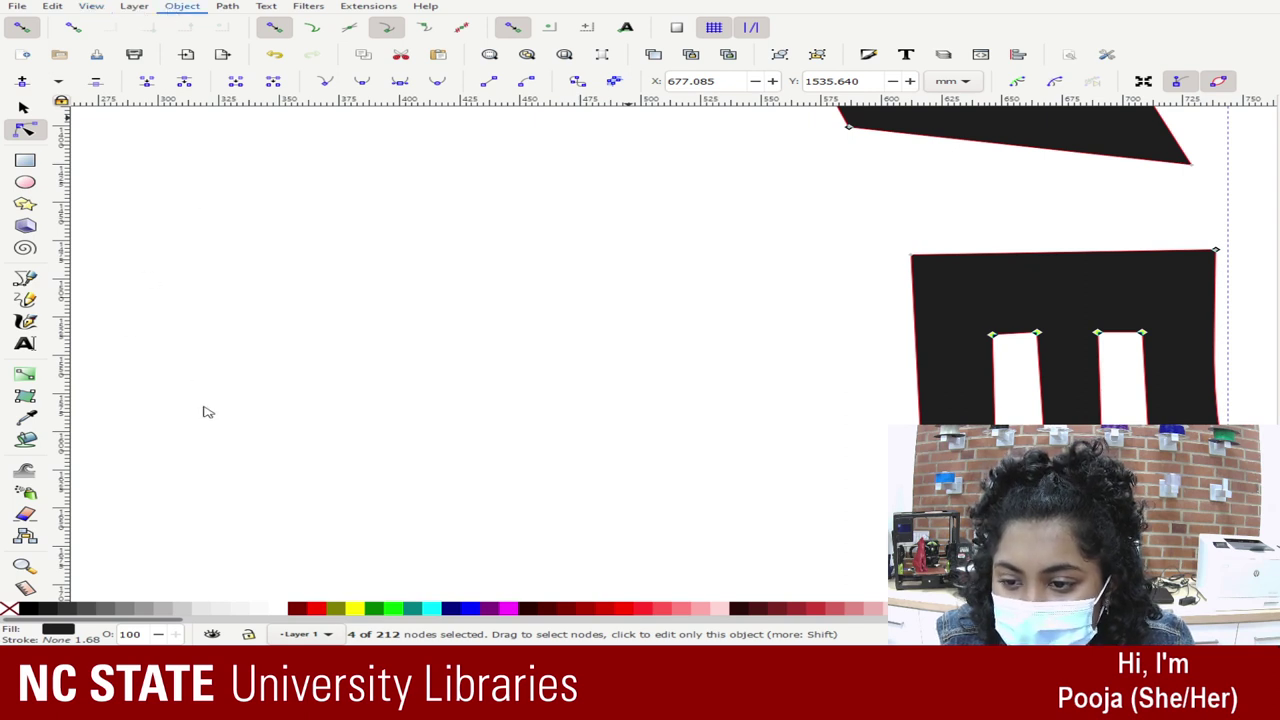
{"action": "key", "text": "ctrl+shift+a"}
{"action": "left_click", "coordinate": [1121, 188]}
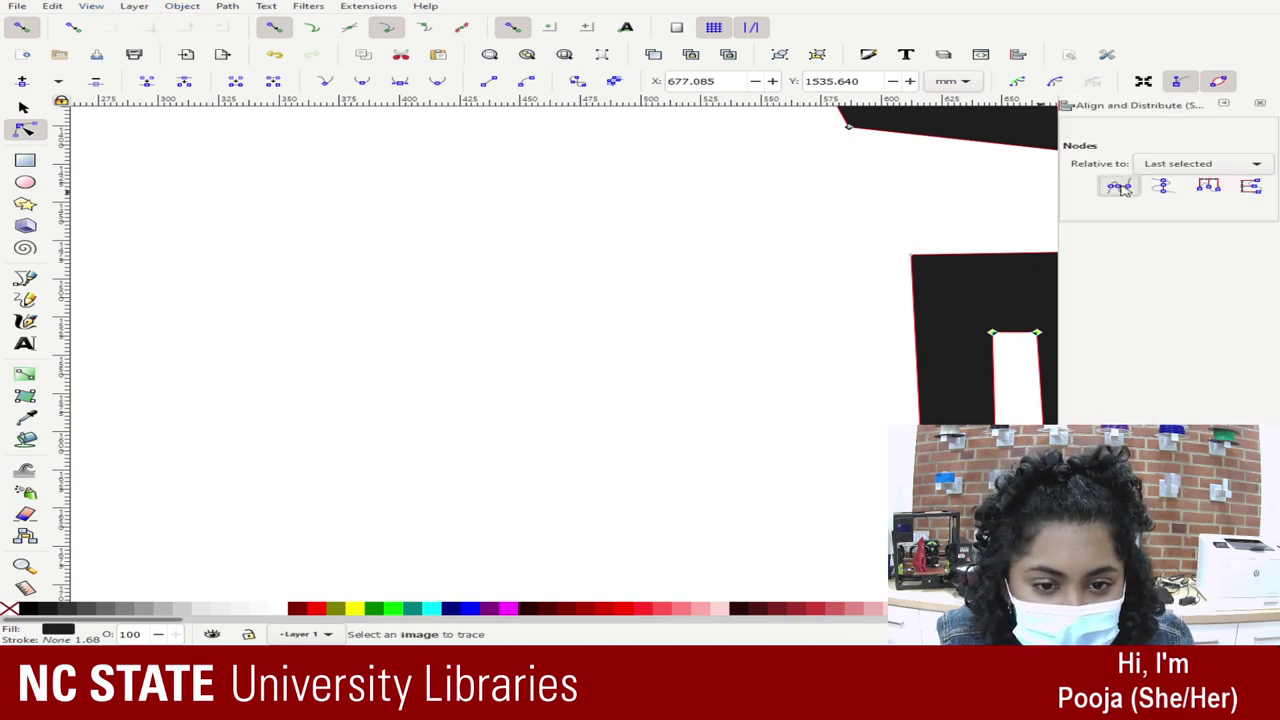
Step: Align the two corner nodes of the E's long back edge horizontally, relative to the last selected node
{"action": "left_click", "coordinate": [829, 226]}
{"action": "scroll", "coordinate": [737, 229], "scroll_direction": "down", "scroll_amount": 1}
{"action": "left_click_drag", "start_coordinate": [712, 222], "coordinate": [438, 176]}
{"action": "left_click_drag", "start_coordinate": [600, 194], "coordinate": [205, 170]}
{"action": "left_click_drag", "start_coordinate": [318, 150], "coordinate": [853, 230]}
{"action": "left_click", "coordinate": [1121, 188]}
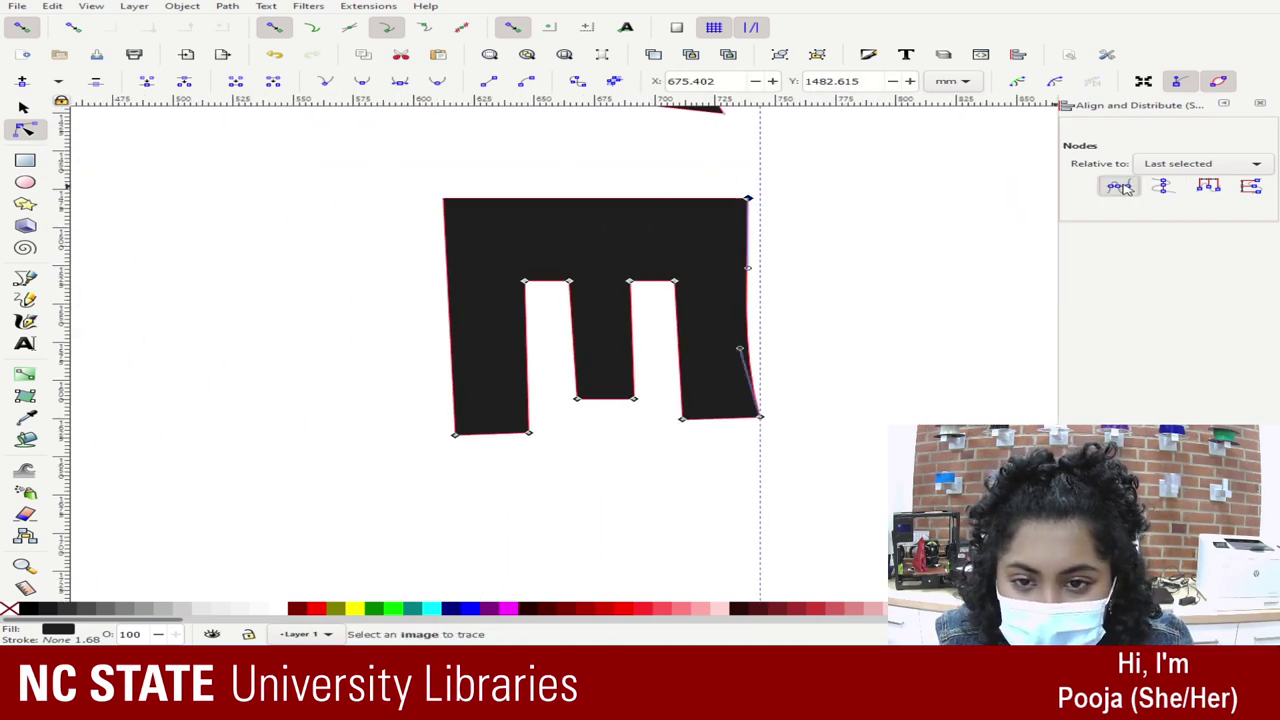
Step: Align the end nodes of the E's two outer arms horizontally and straighten the E's curved right edge with its handles
{"action": "left_click_drag", "start_coordinate": [397, 402], "coordinate": [840, 487]}
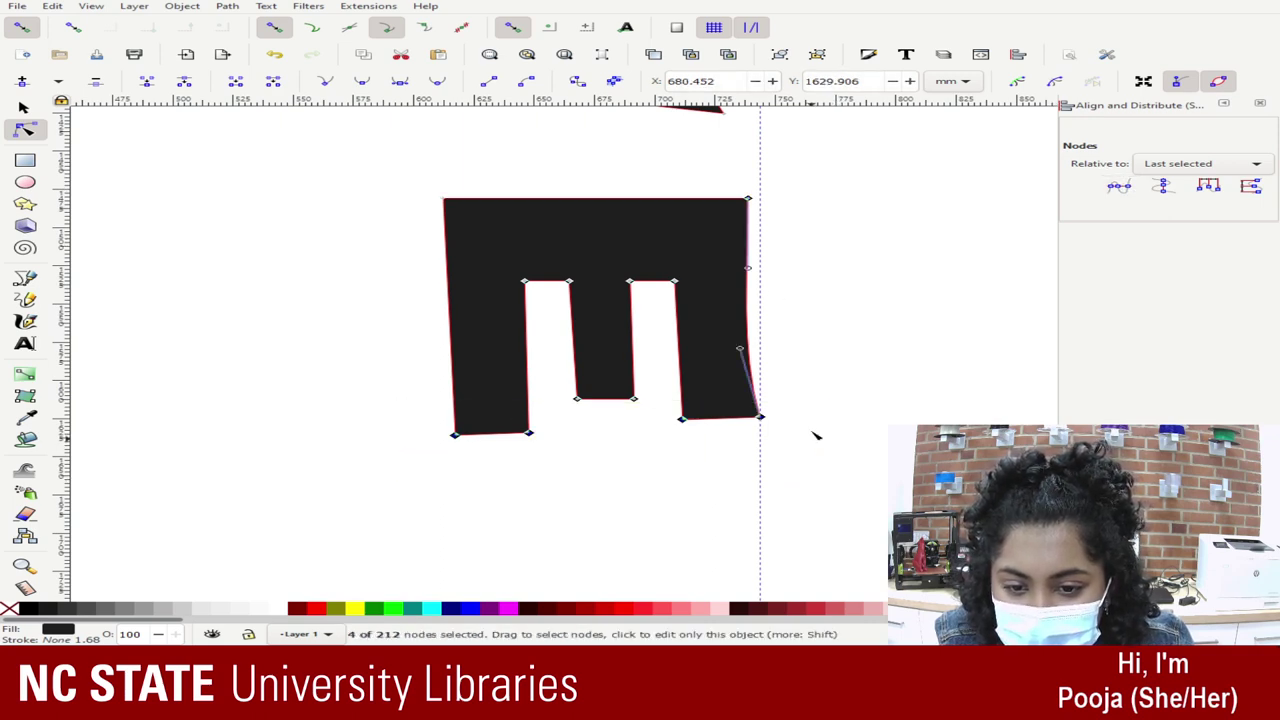
{"action": "left_click", "coordinate": [1121, 189]}
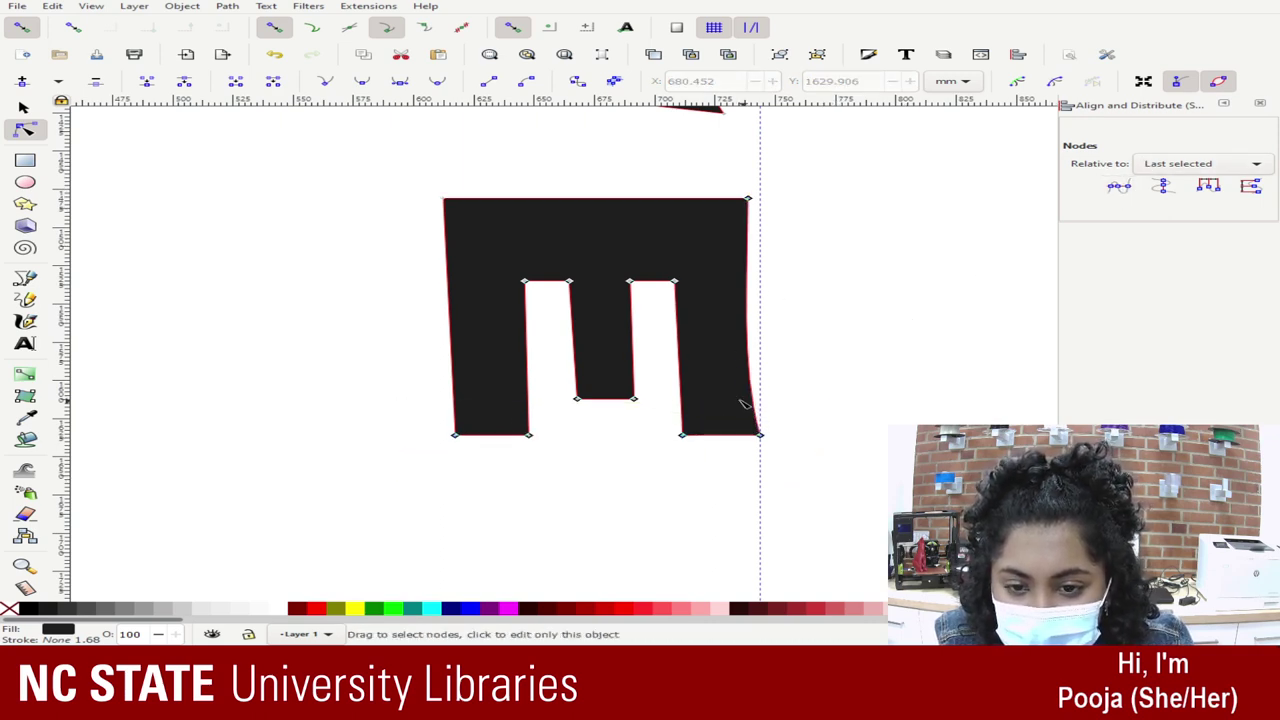
{"action": "left_click", "coordinate": [762, 436]}
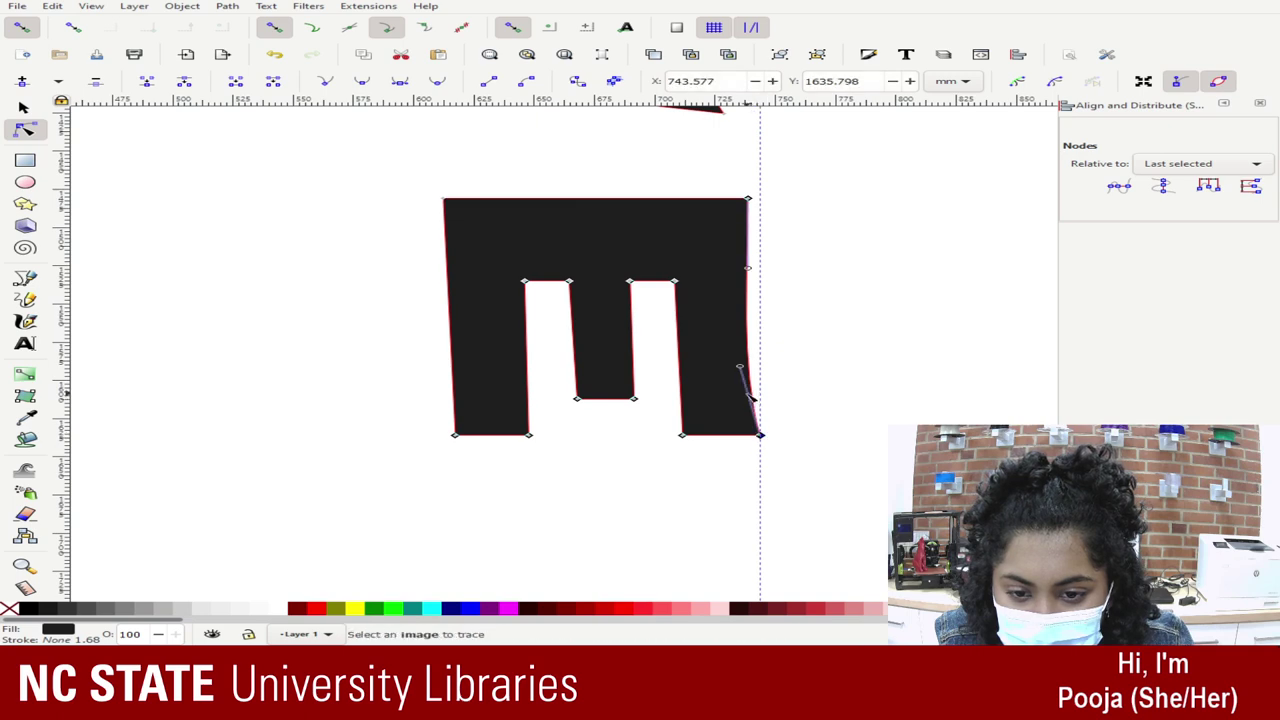
{"action": "left_click_drag", "start_coordinate": [745, 373], "coordinate": [748, 198]}
{"action": "left_click_drag", "start_coordinate": [750, 272], "coordinate": [760, 435]}
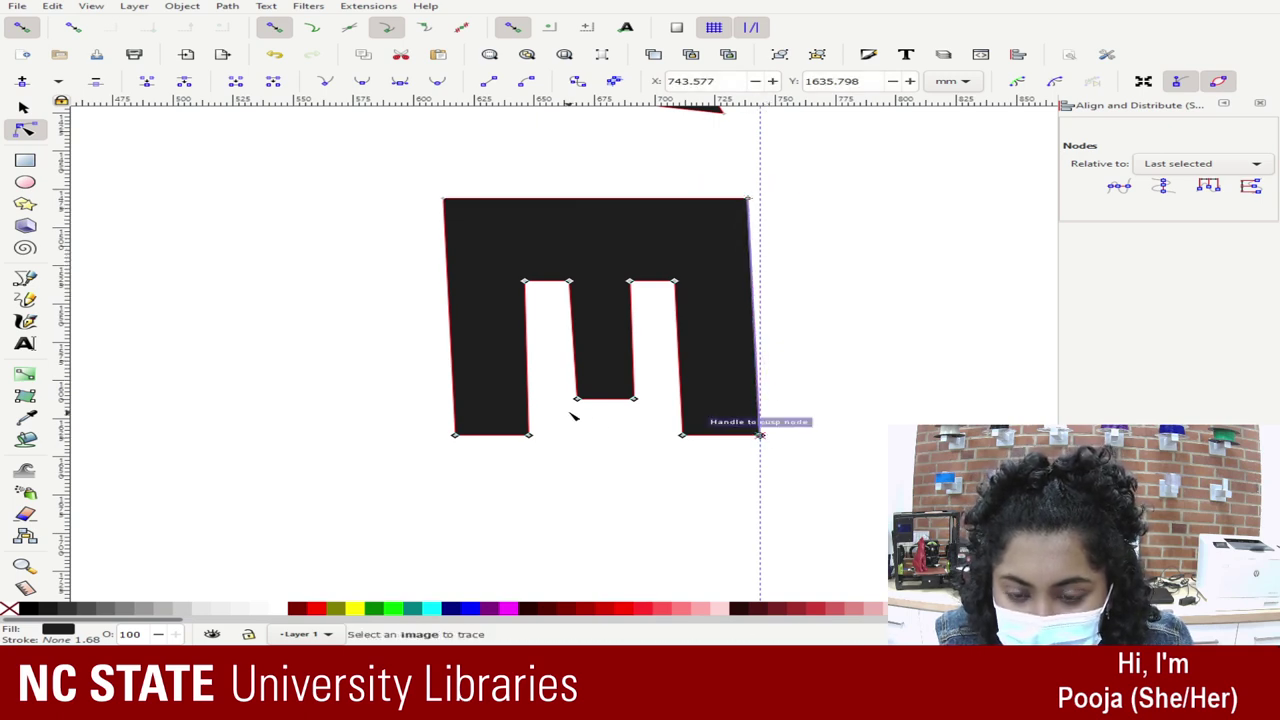
Step: Align the end nodes of the E's middle arm horizontally and the two nodes of the right arm's inner edge vertically
{"action": "left_click_drag", "start_coordinate": [420, 374], "coordinate": [660, 428]}
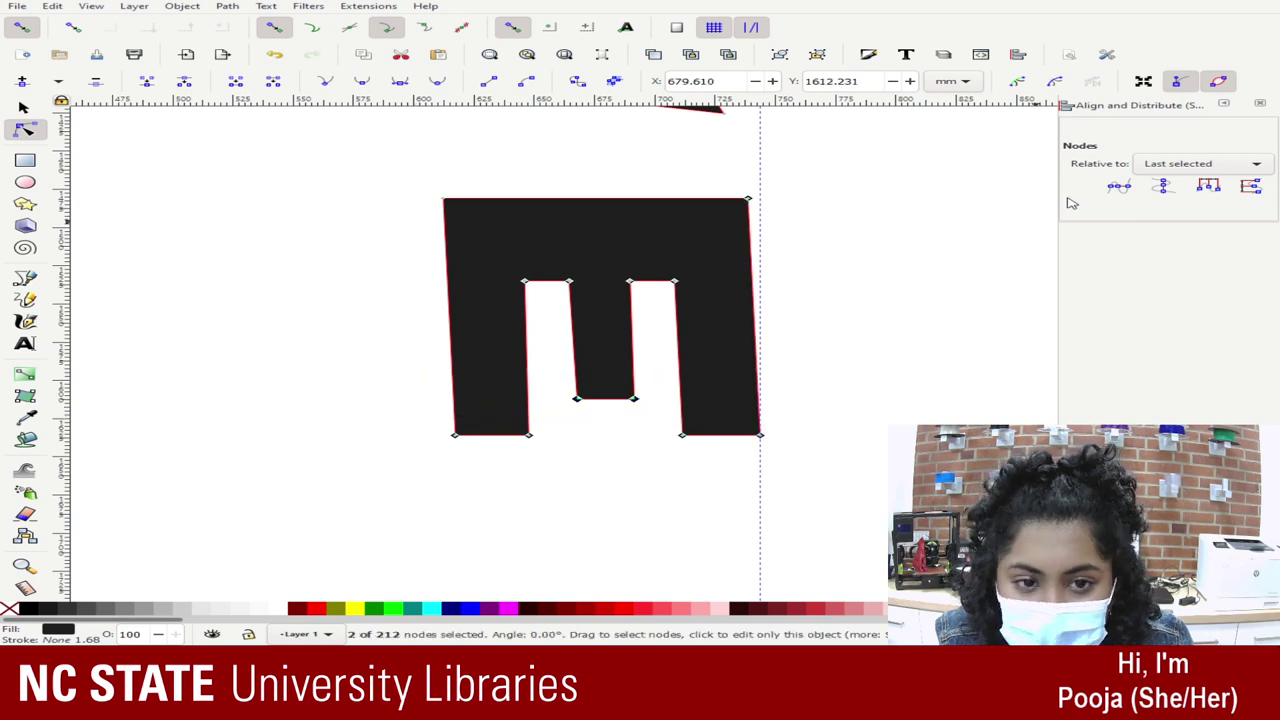
{"action": "left_click", "coordinate": [1119, 186]}
{"action": "left_click_drag", "start_coordinate": [452, 293], "coordinate": [762, 316]}
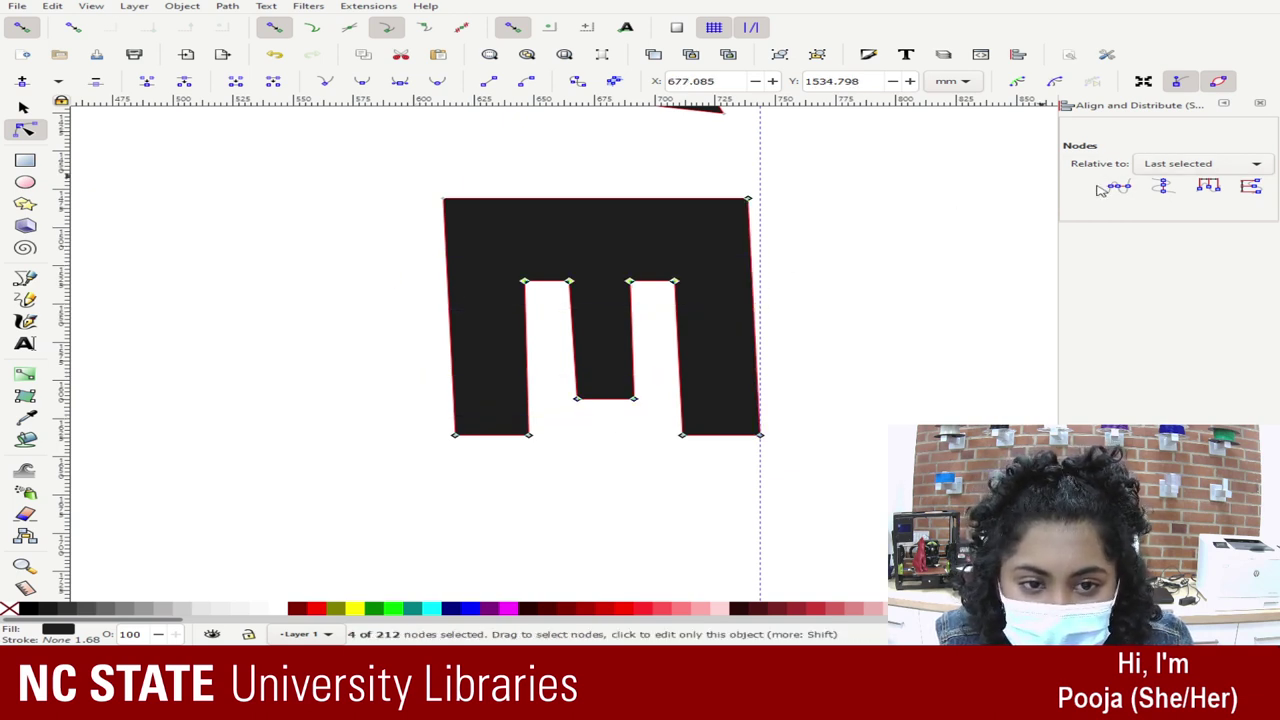
{"action": "left_click_drag", "start_coordinate": [677, 148], "coordinate": [654, 228]}
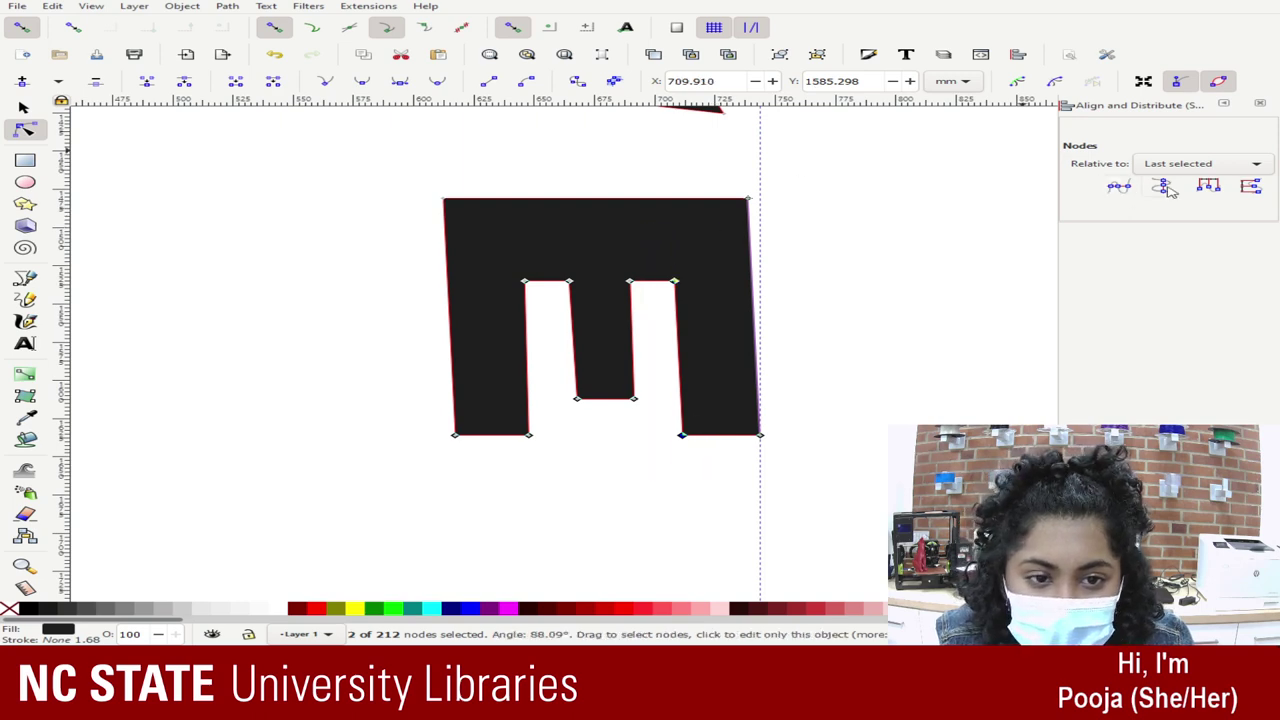
{"action": "left_click", "coordinate": [1164, 186]}
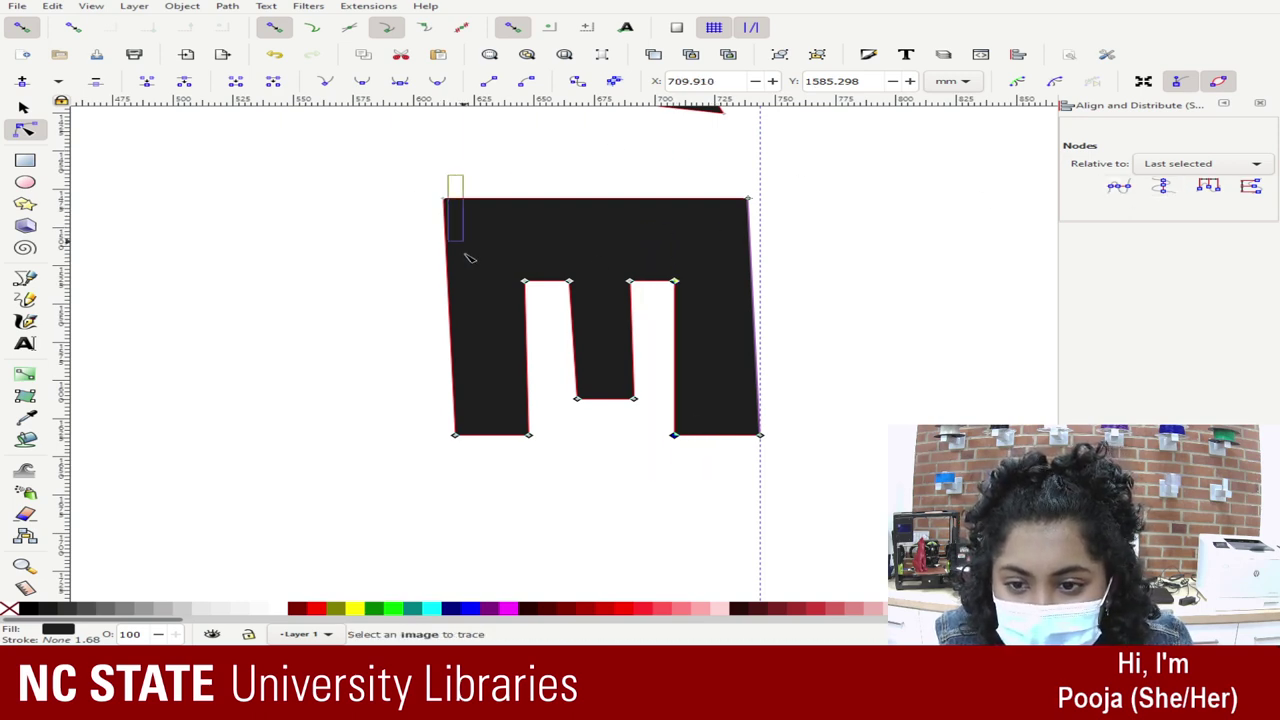
Step: Try aligning a larger selection of the E's nodes on one vertical line, and undo the alignment
{"action": "left_click_drag", "start_coordinate": [469, 258], "coordinate": [794, 480]}
{"action": "left_click", "coordinate": [1183, 186]}
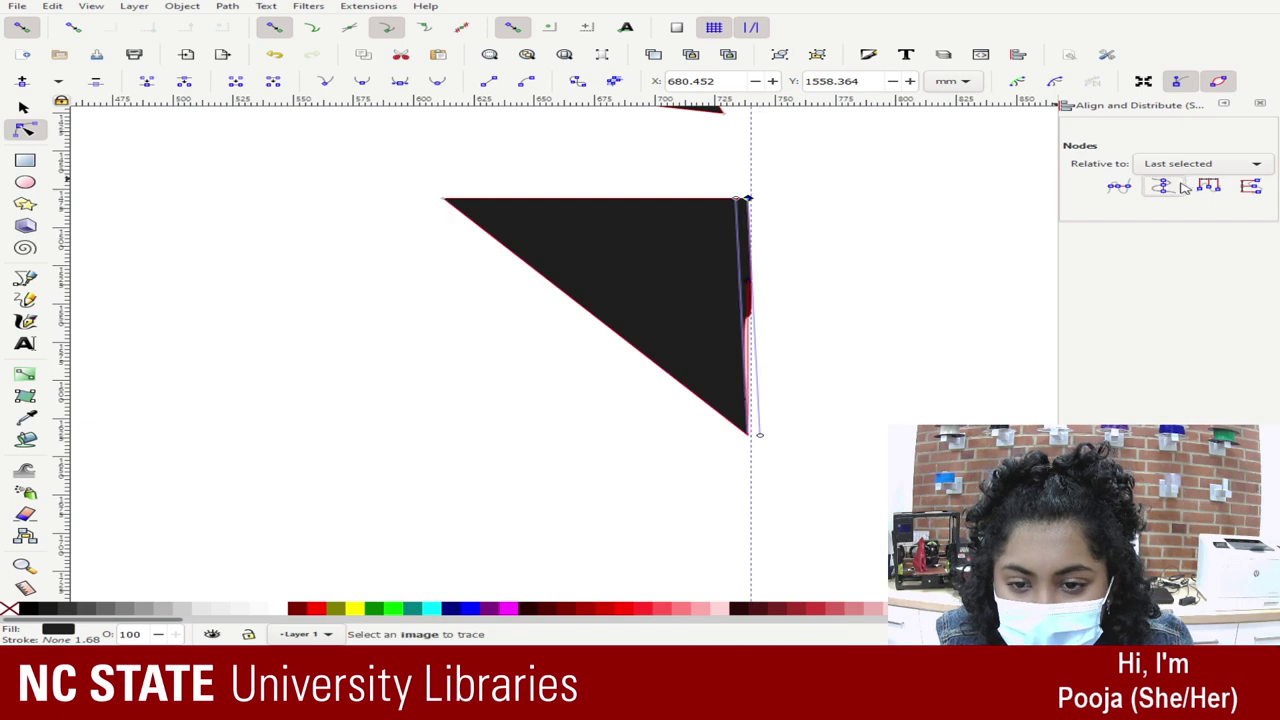
{"action": "key", "text": "ctrl+z"}
{"action": "left_click", "coordinate": [770, 275]}
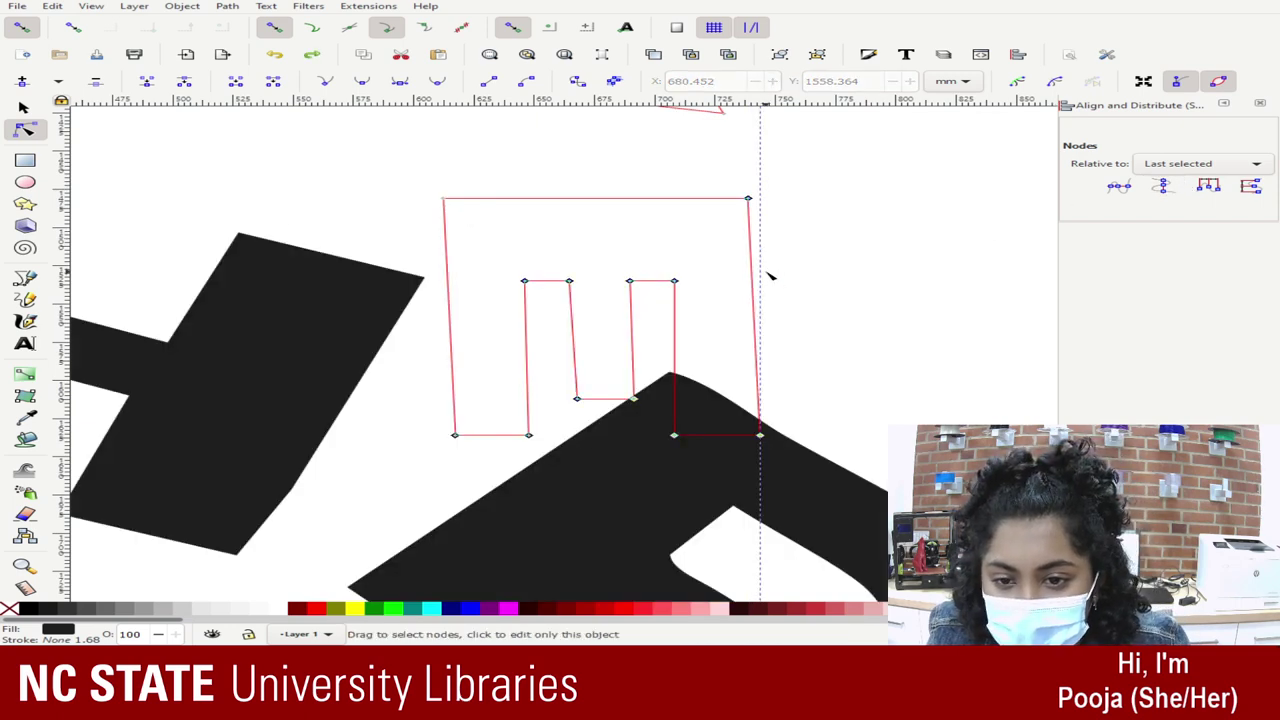
{"action": "scroll", "coordinate": [770, 275], "scroll_direction": "down", "scroll_amount": 6}
{"action": "left_click", "coordinate": [895, 186]}
{"action": "scroll", "coordinate": [895, 186], "scroll_direction": "down", "scroll_amount": 5}
{"action": "scroll", "coordinate": [893, 184], "scroll_direction": "down", "scroll_amount": 7}
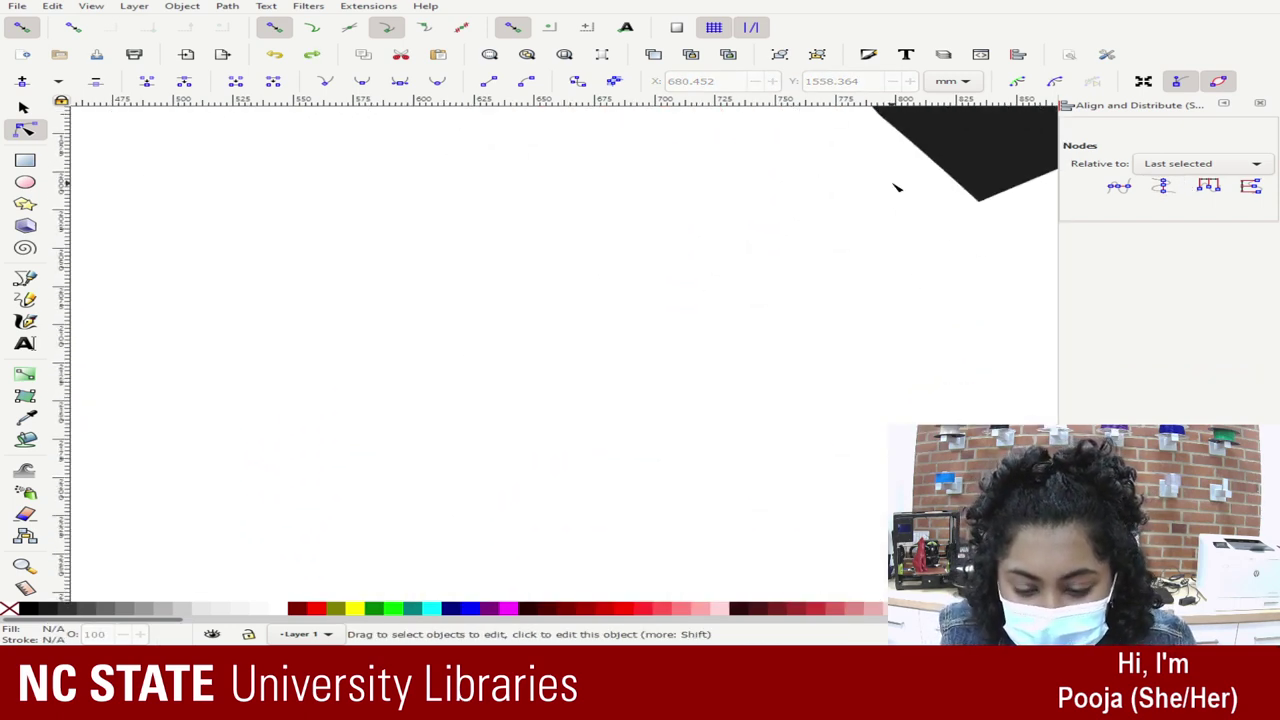
{"action": "left_click_drag", "start_coordinate": [586, 271], "coordinate": [780, 600]}
{"action": "key", "text": "minus"}
{"action": "key", "text": "minus"}
{"action": "scroll", "coordinate": [608, 421], "scroll_direction": "down", "scroll_amount": 5}
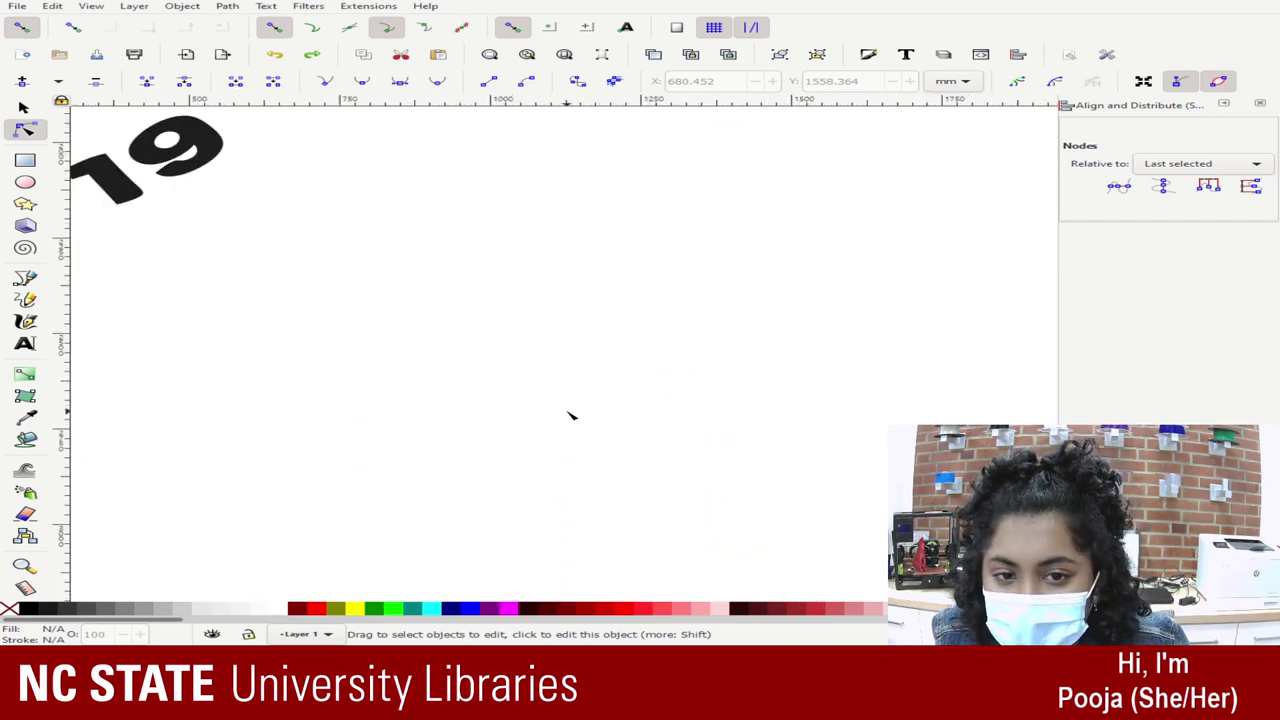
{"action": "scroll", "coordinate": [245, 188], "scroll_direction": "left", "scroll_amount": 6}
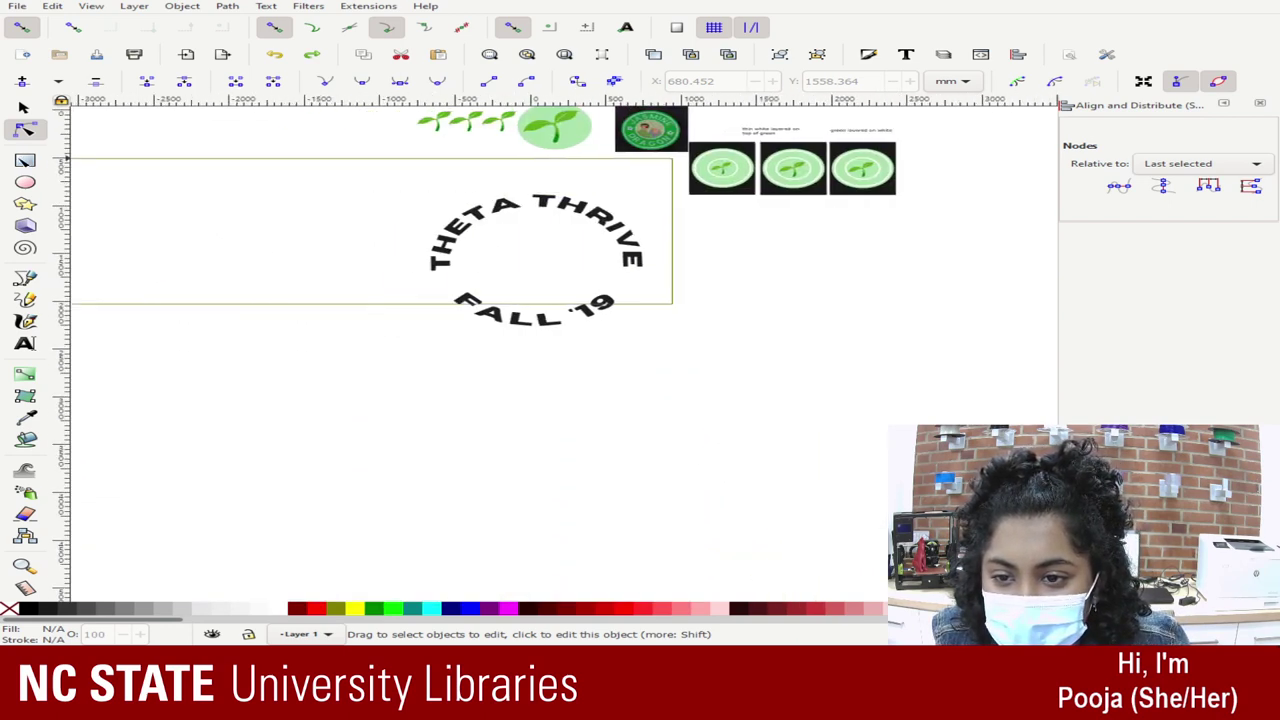
Step: Align the nodes of each side edge of the middle arm of the E in THRIVE vertically
{"action": "scroll", "coordinate": [693, 167], "scroll_direction": "up", "scroll_amount": 3}
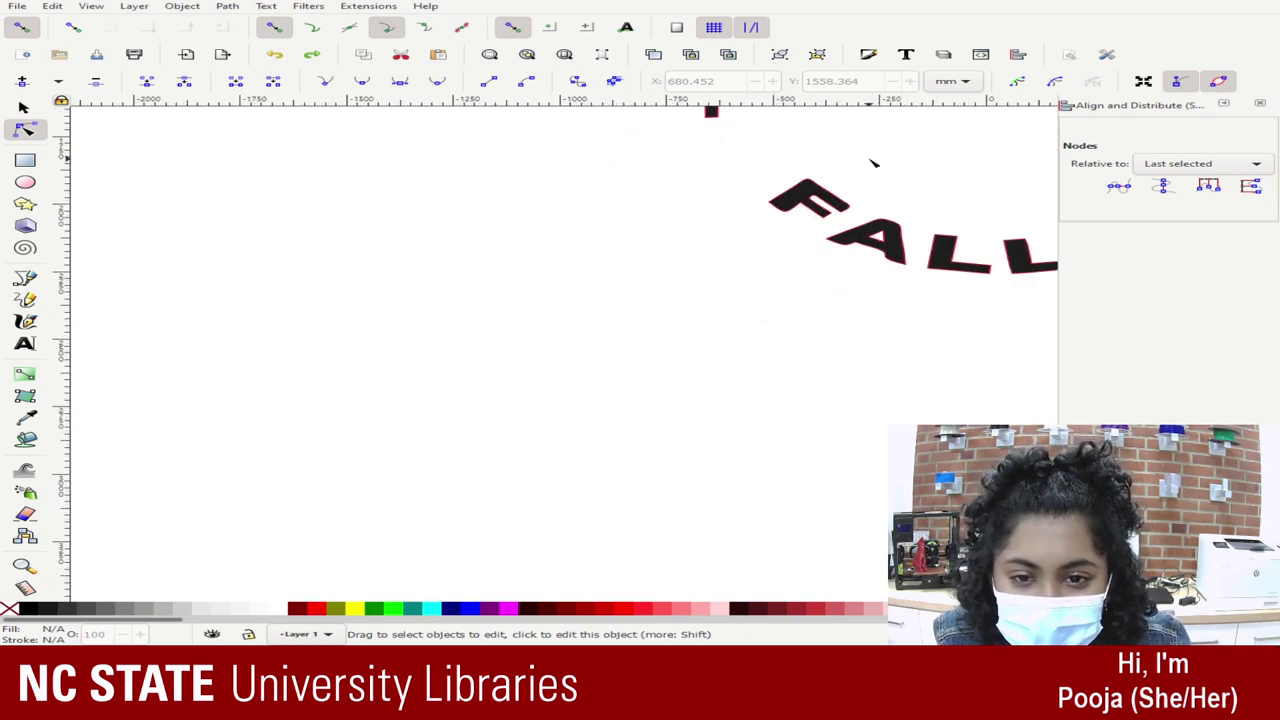
{"action": "left_click_drag", "start_coordinate": [874, 160], "coordinate": [63, 248]}
{"action": "scroll", "coordinate": [567, 254], "scroll_direction": "up", "scroll_amount": 6}
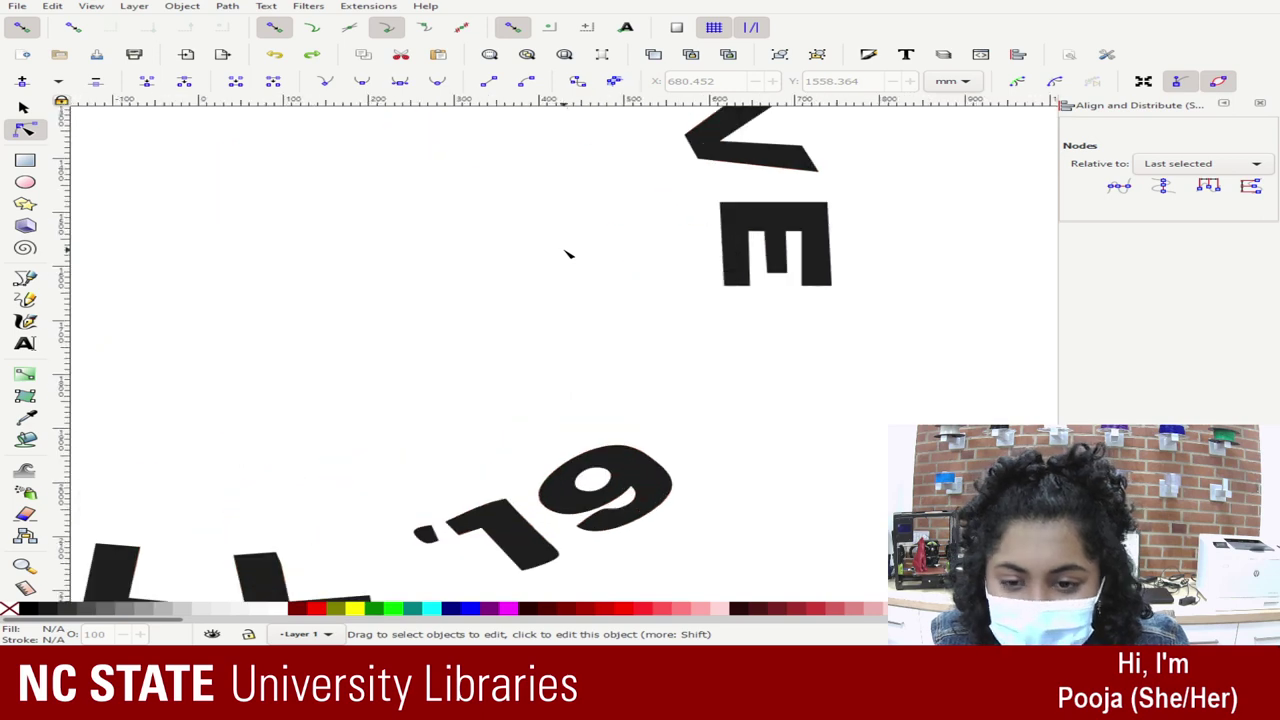
{"action": "scroll", "coordinate": [960, 252], "scroll_direction": "up", "scroll_amount": 5}
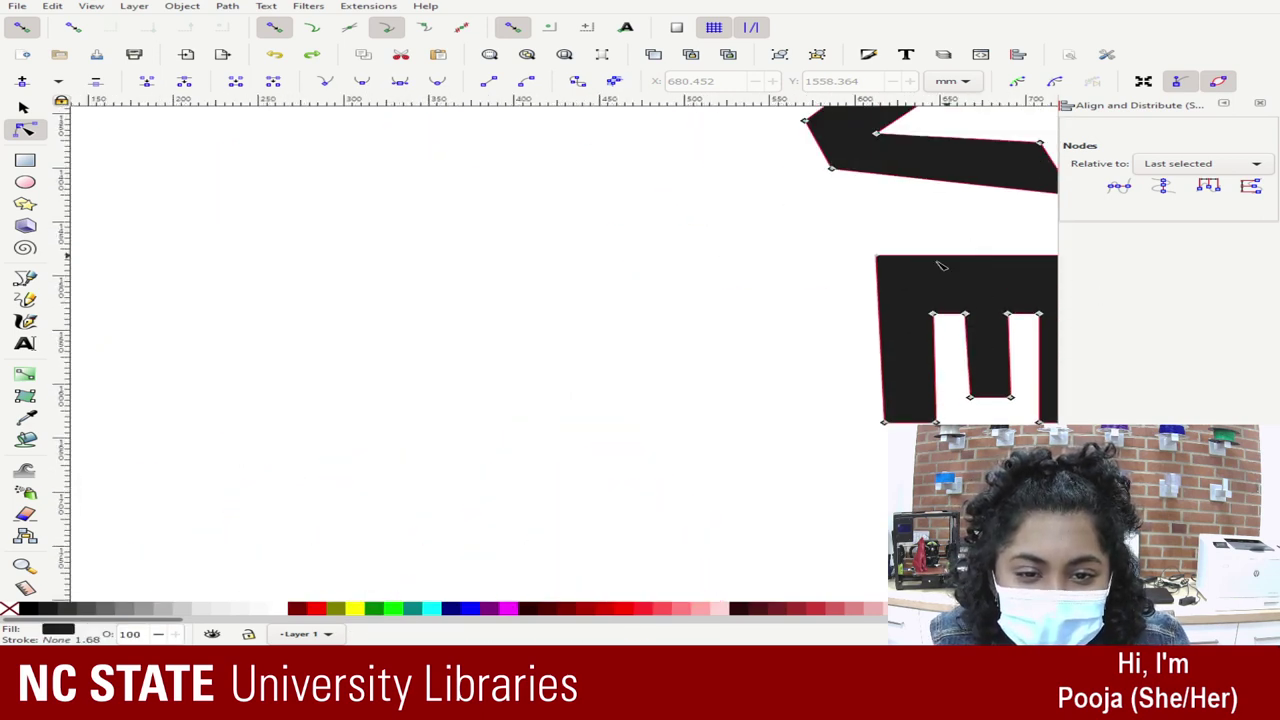
{"action": "scroll", "coordinate": [848, 505], "scroll_direction": "right", "scroll_amount": 5}
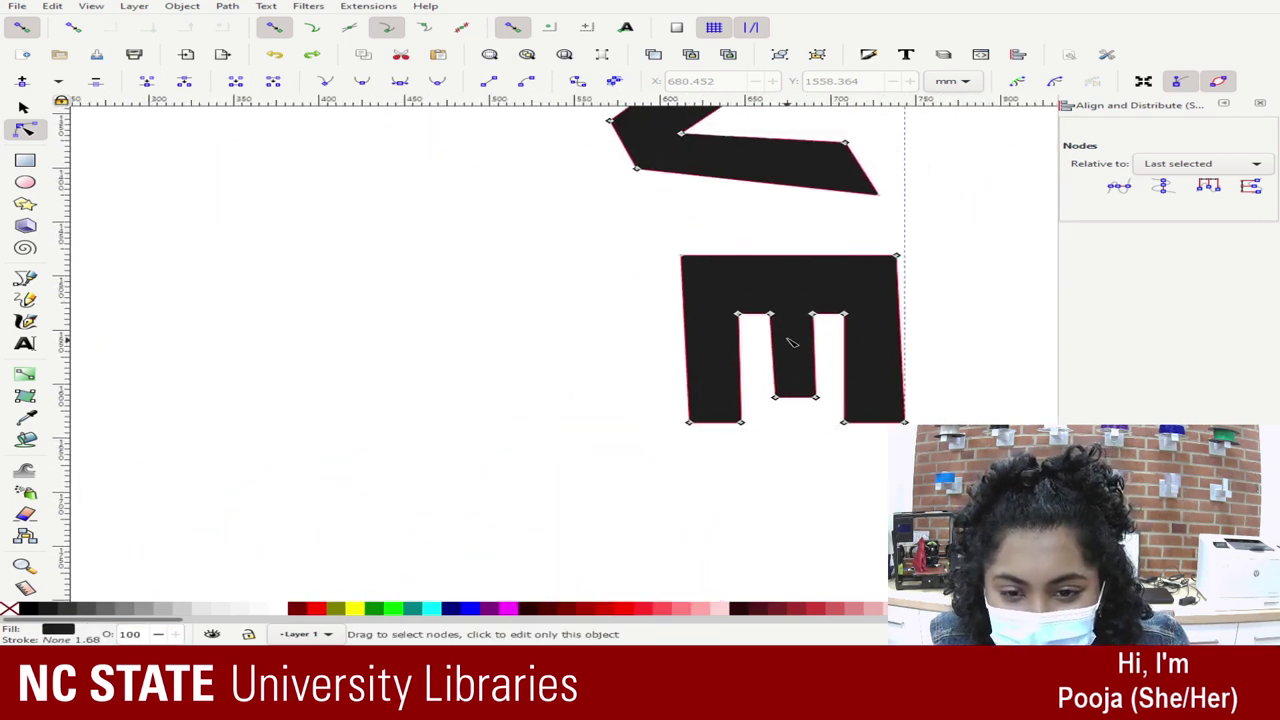
{"action": "left_click_drag", "start_coordinate": [788, 234], "coordinate": [838, 432]}
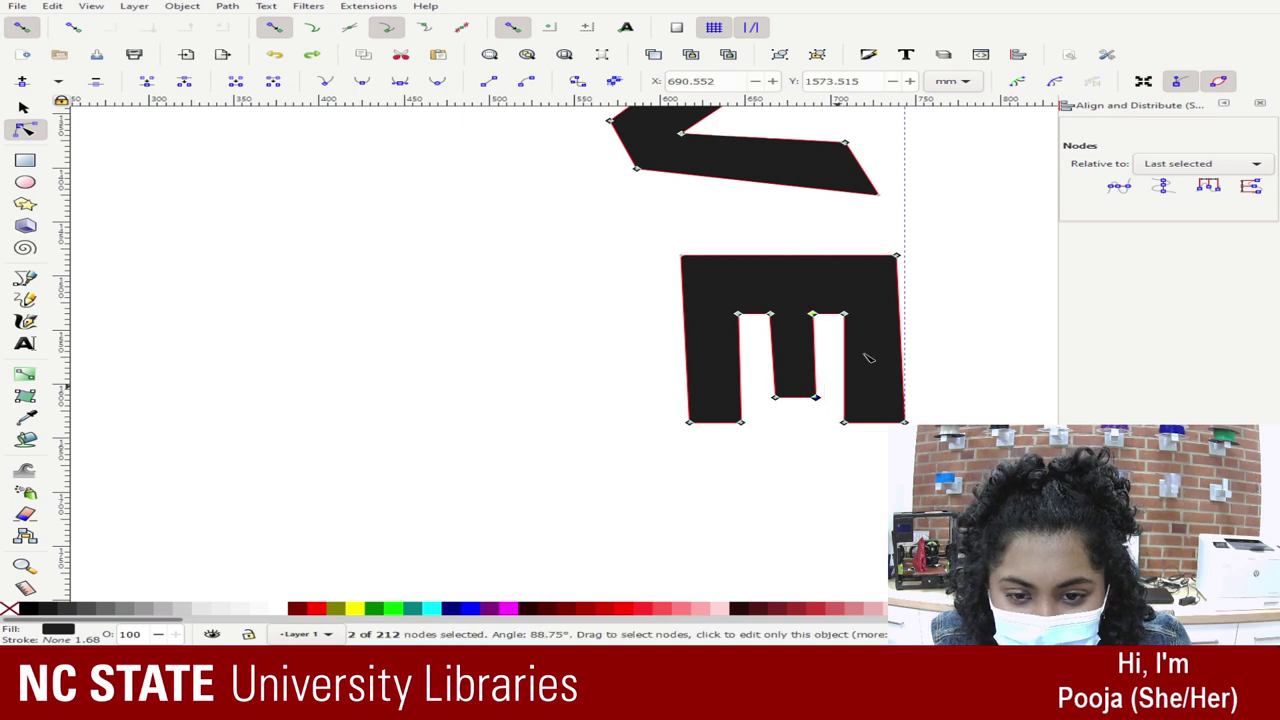
{"action": "left_click", "coordinate": [1159, 187]}
{"action": "left_click_drag", "start_coordinate": [754, 296], "coordinate": [790, 430]}
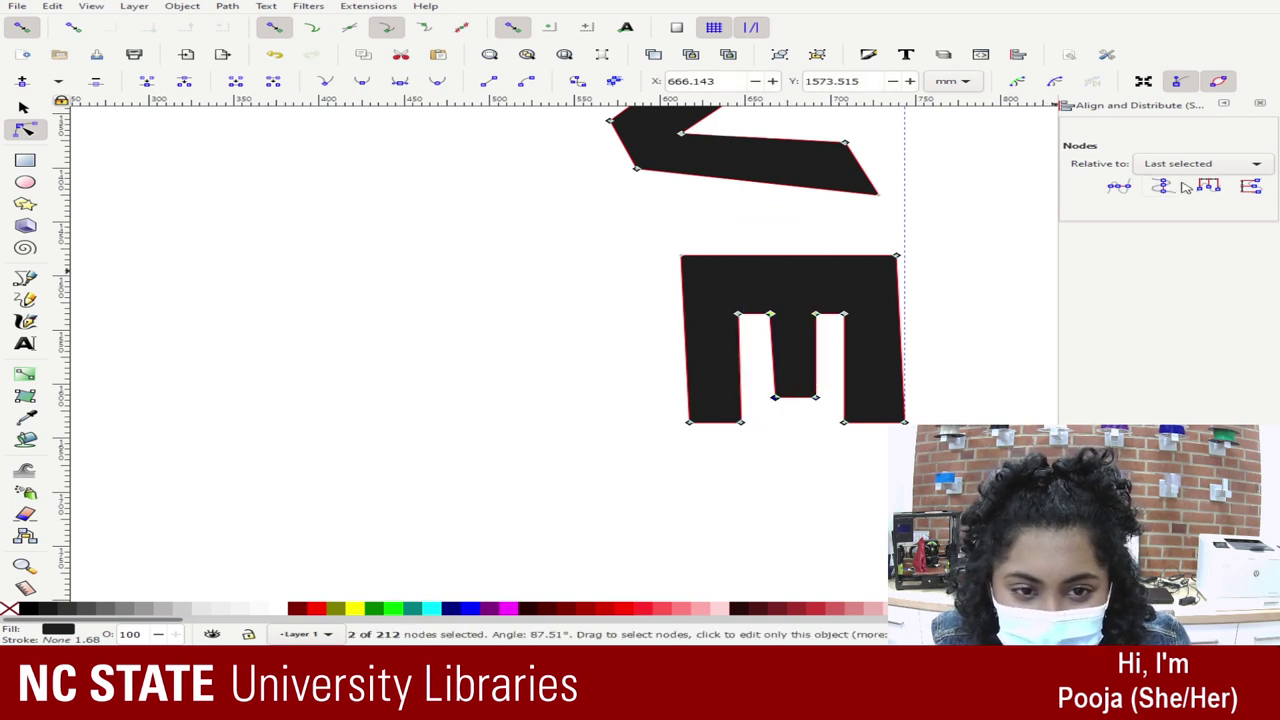
{"action": "left_click", "coordinate": [1162, 186]}
Step: Align the two nodes of the inner edge of the E's left arm vertically
{"action": "left_click_drag", "start_coordinate": [700, 207], "coordinate": [768, 458]}
{"action": "left_click", "coordinate": [1121, 188]}
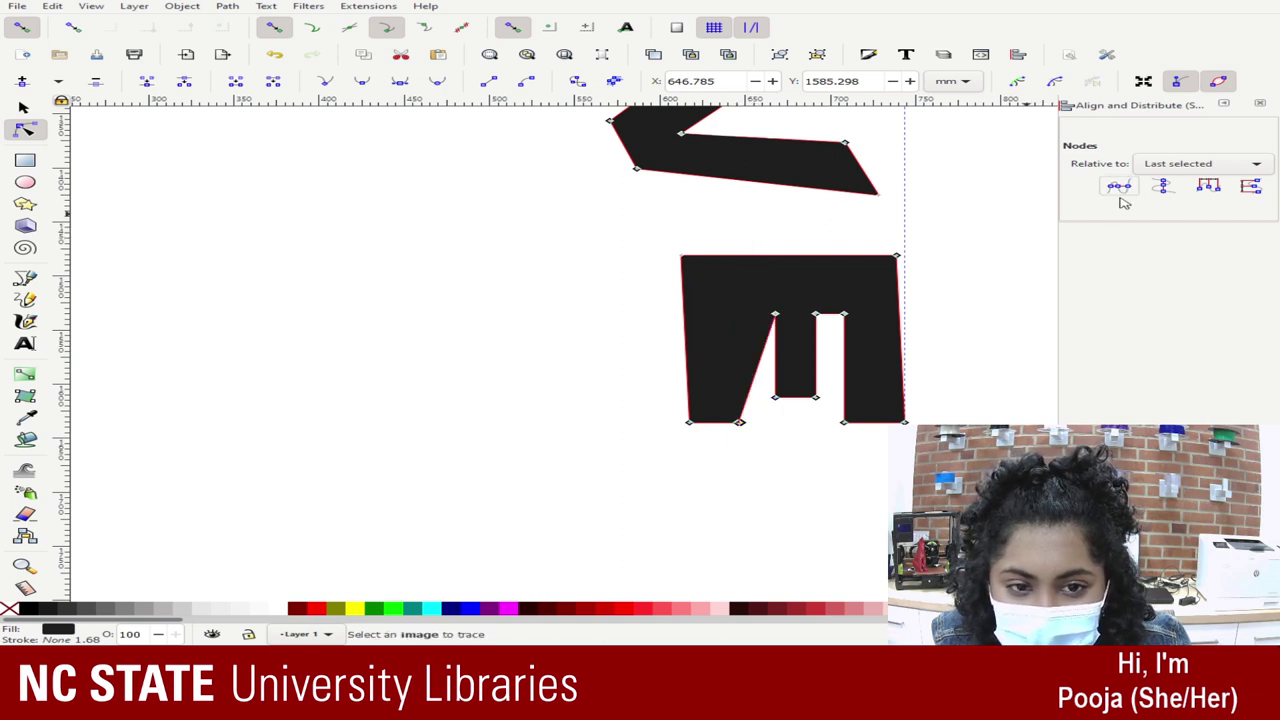
{"action": "left_click", "coordinate": [1162, 186]}
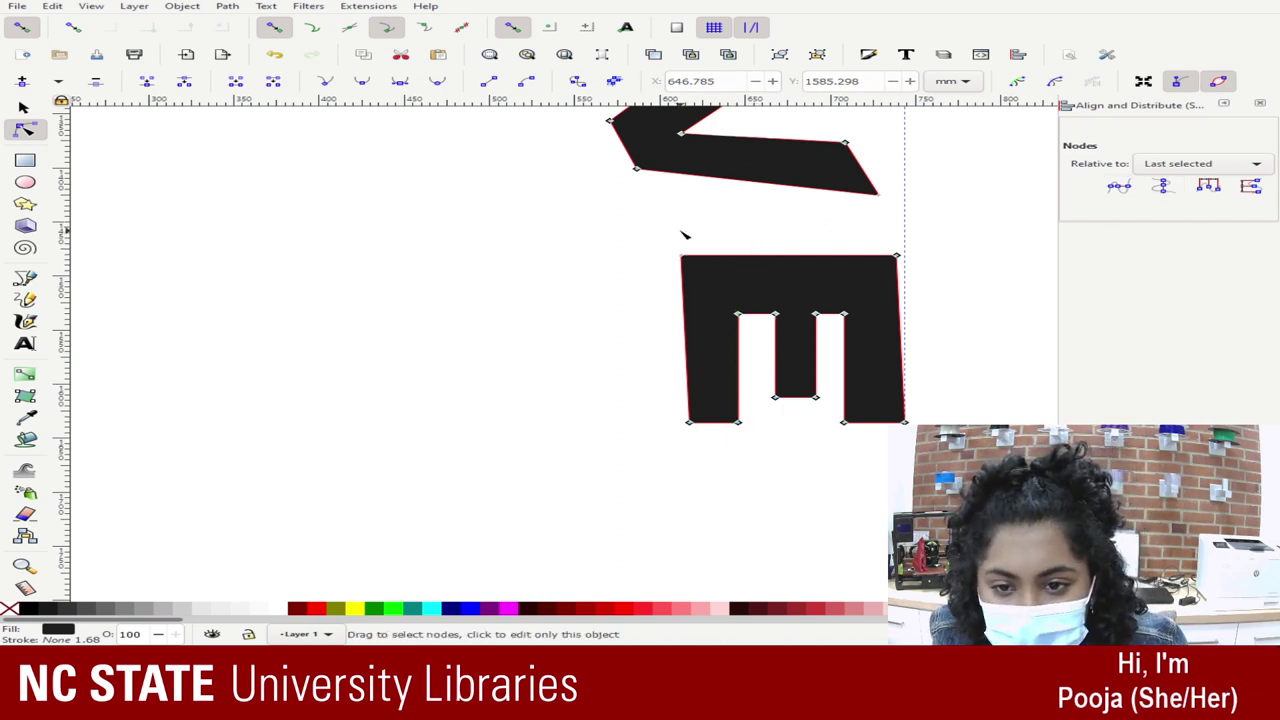
Step: Align the nodes of the E's outer left edge vertically
{"action": "left_click_drag", "start_coordinate": [661, 225], "coordinate": [752, 420]}
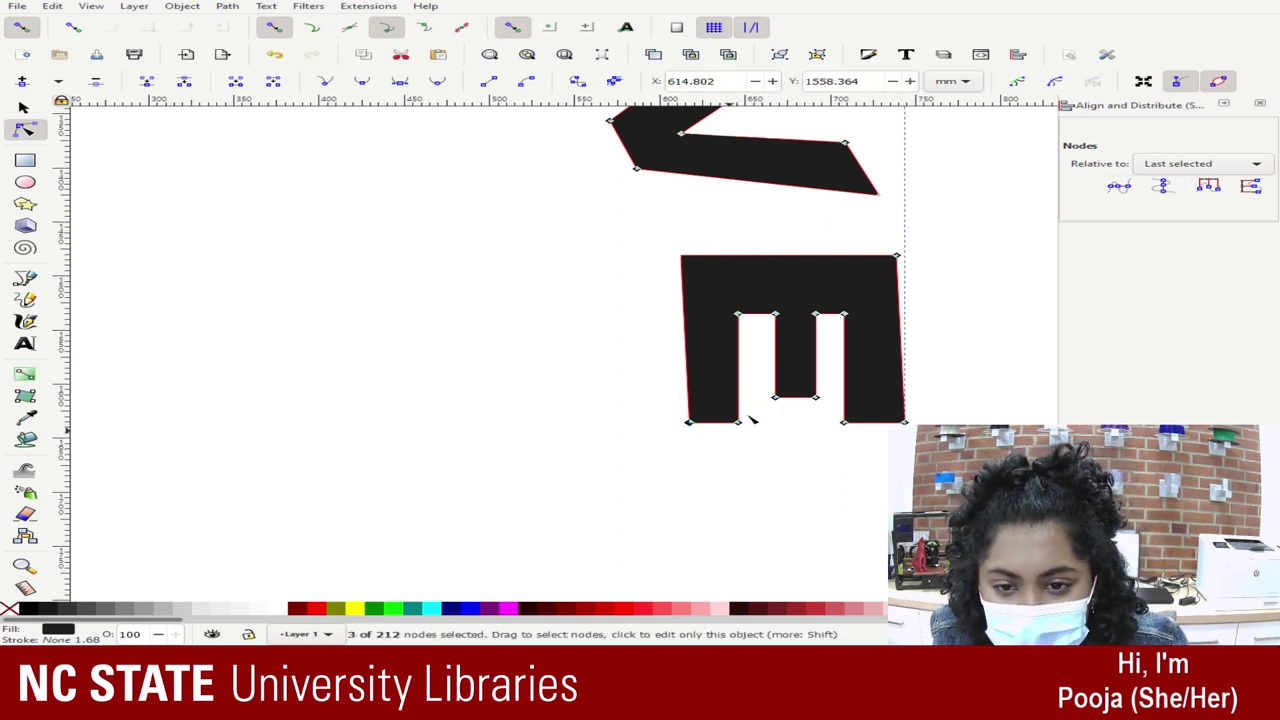
{"action": "left_click", "coordinate": [1207, 187]}
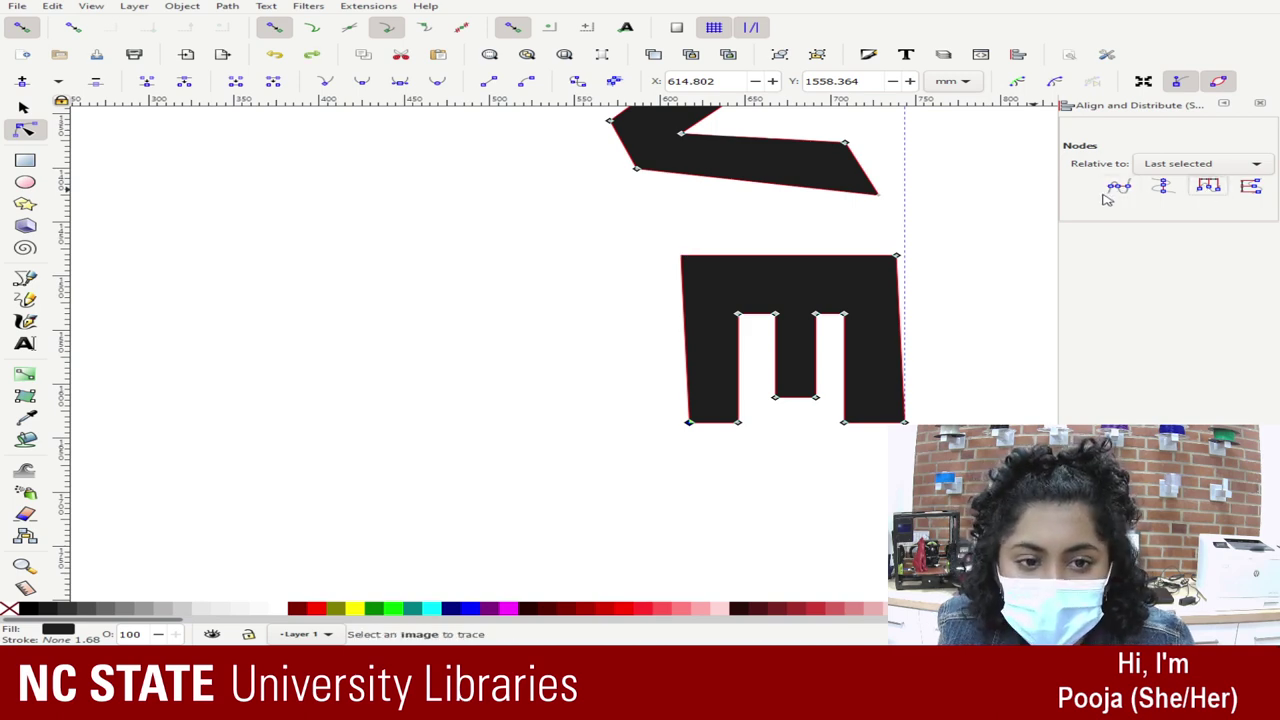
{"action": "left_click", "coordinate": [1162, 186]}
{"action": "key", "text": "Escape"}
{"action": "key", "text": "minus"}
{"action": "key", "text": "minus"}
{"action": "key", "text": "minus"}
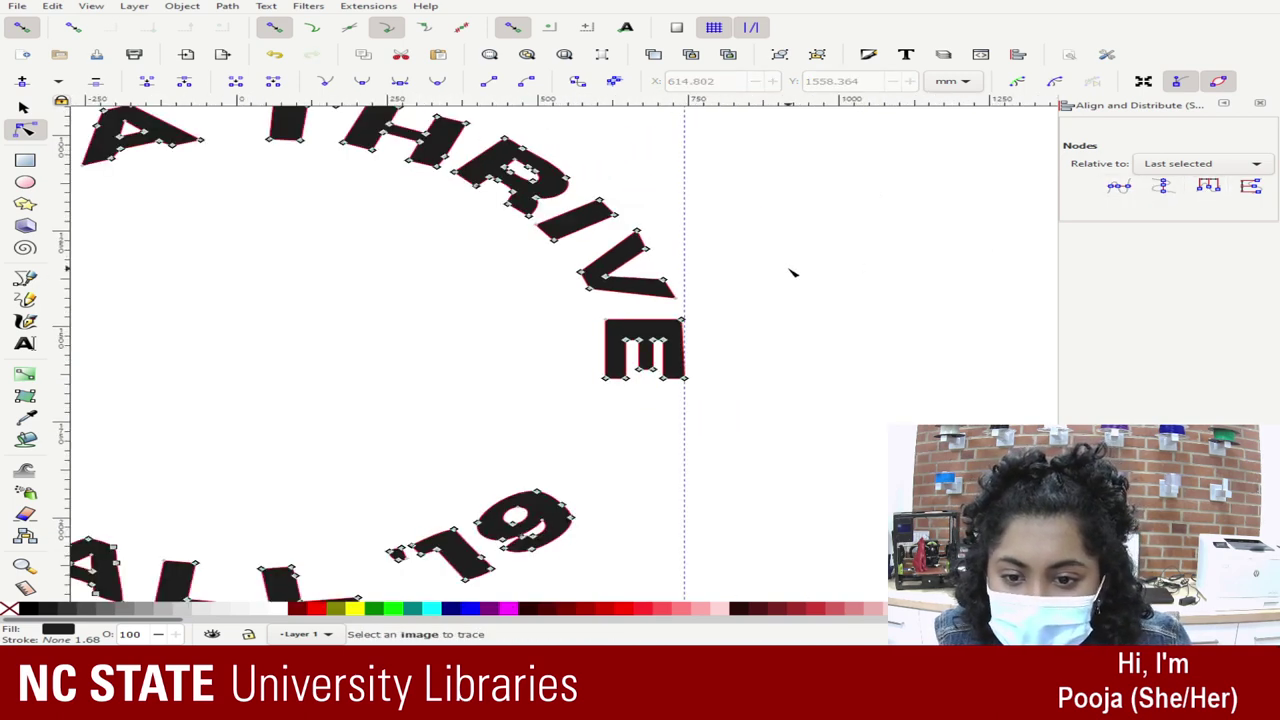
Step: Undo the recent node alignments on the E, keeping the V's cleaned-up outline
{"action": "key", "text": "Escape"}
{"action": "scroll", "coordinate": [786, 269], "scroll_direction": "down", "scroll_amount": 1}
{"action": "key", "text": "minus"}
{"action": "key", "text": "minus"}
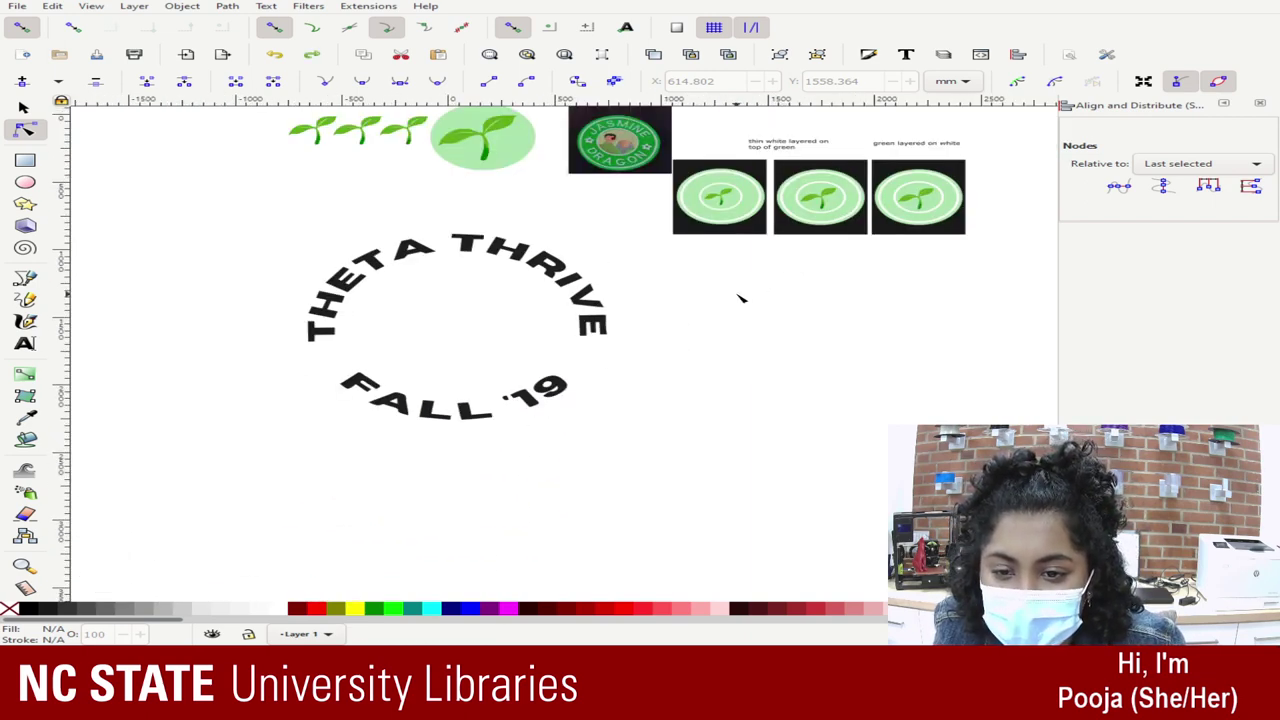
{"action": "scroll", "coordinate": [551, 322], "scroll_direction": "up", "scroll_amount": 3}
{"action": "scroll", "coordinate": [548, 320], "scroll_direction": "down", "scroll_amount": 2}
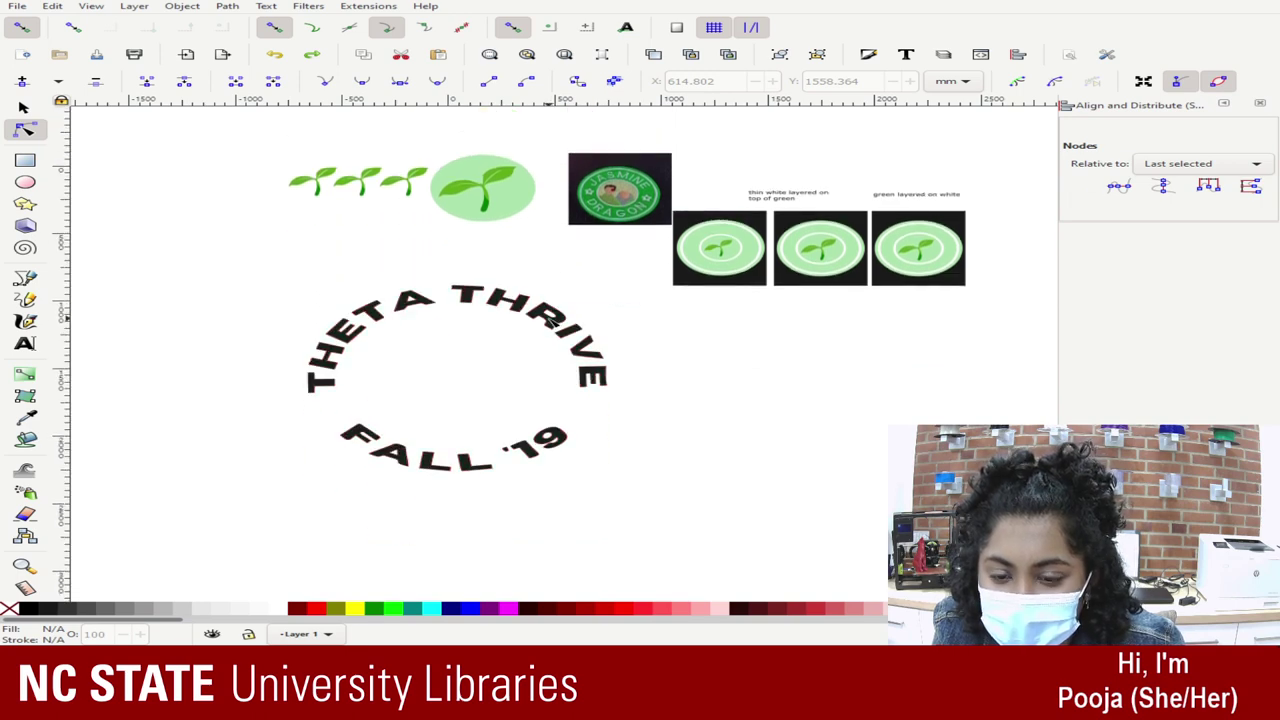
{"action": "key", "text": "plus"}
{"action": "key", "text": "plus"}
{"action": "key", "text": "plus"}
{"action": "key", "text": "plus"}
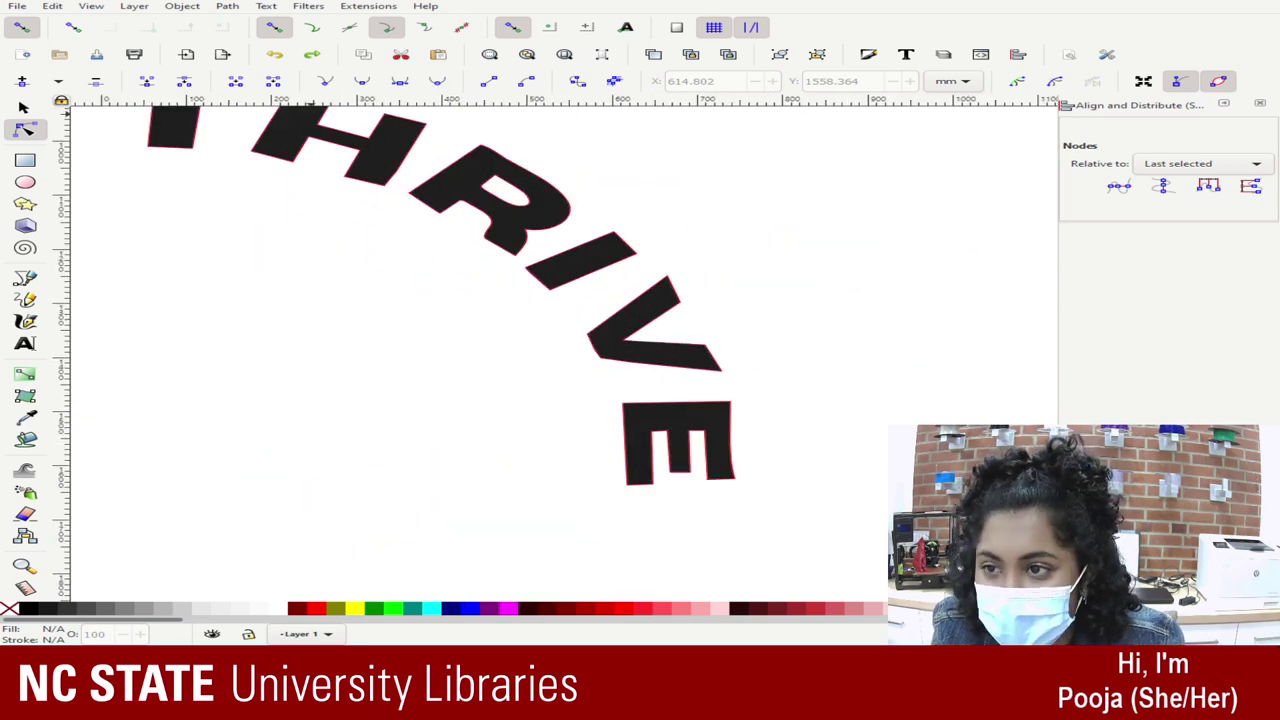
{"action": "left_click", "coordinate": [626, 410]}
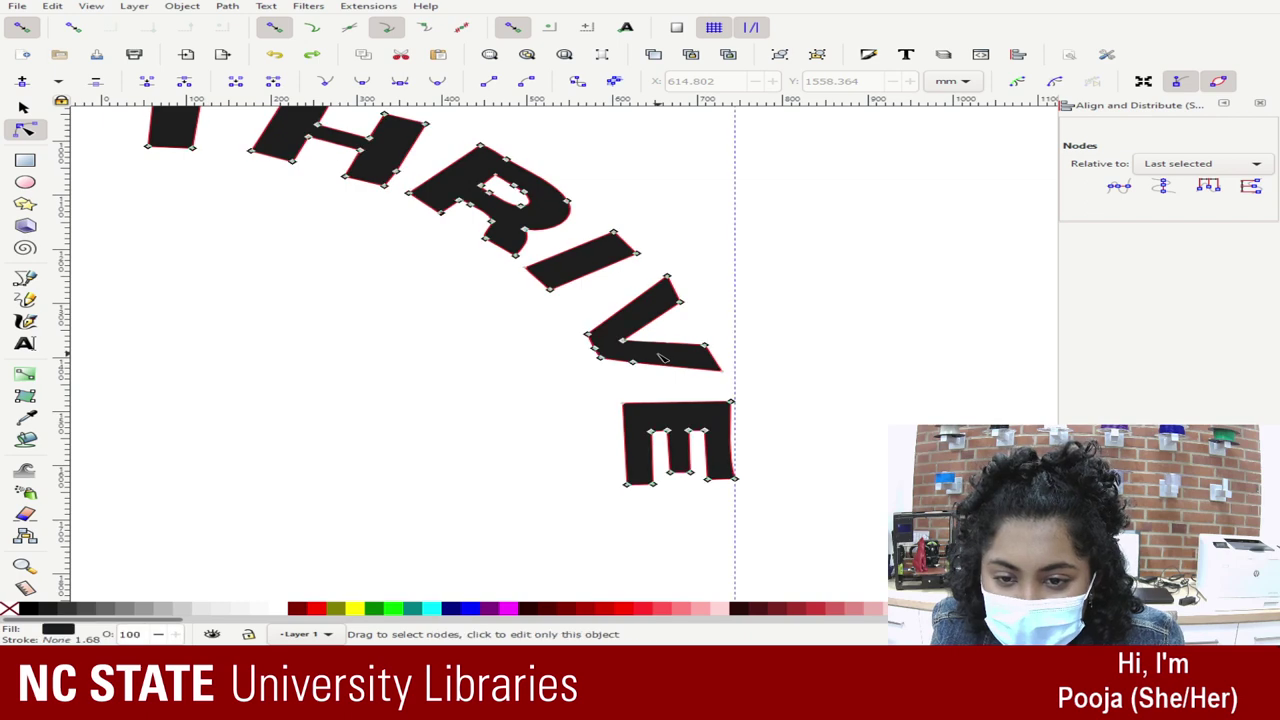
{"action": "key", "text": "ctrl+z"}
{"action": "key", "text": "ctrl+z"}
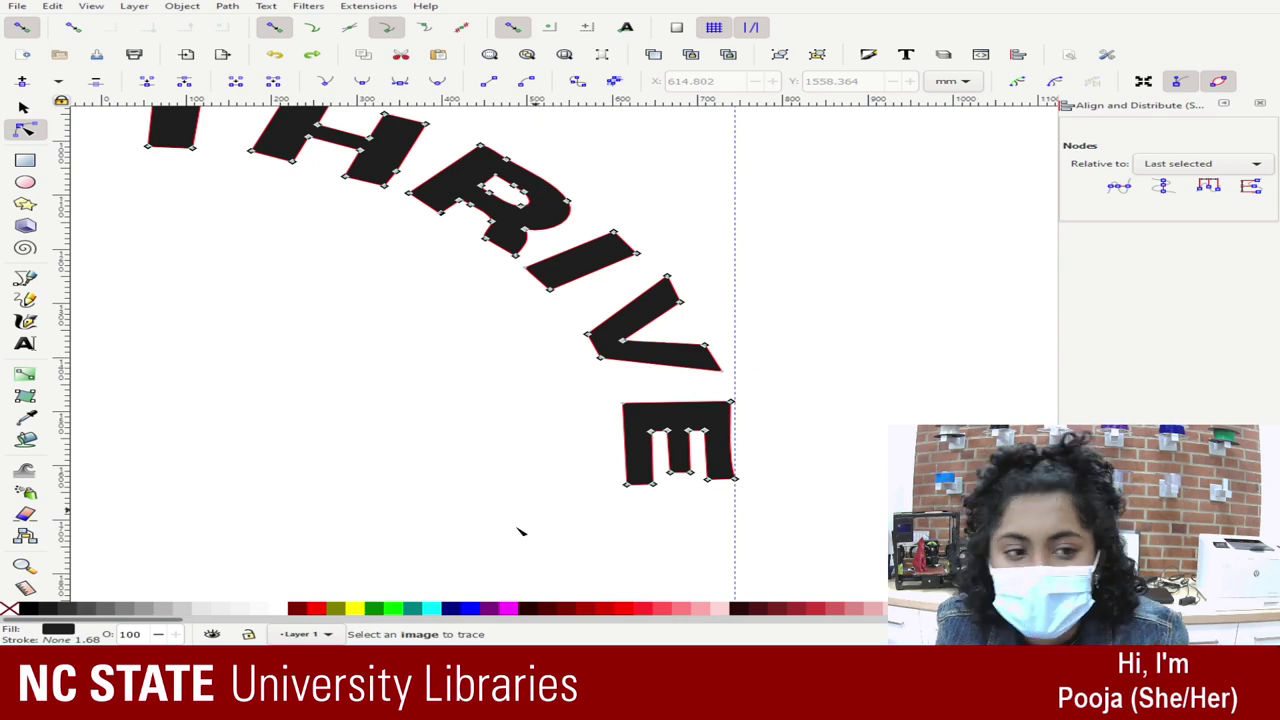
Step: Examine the letter shapes along FALL '19 for rounded corners and uneven edges
{"action": "left_click", "coordinate": [266, 496]}
{"action": "scroll", "coordinate": [266, 471], "scroll_direction": "down", "scroll_amount": 10}
{"action": "scroll", "coordinate": [337, 434], "scroll_direction": "left", "scroll_amount": 12}
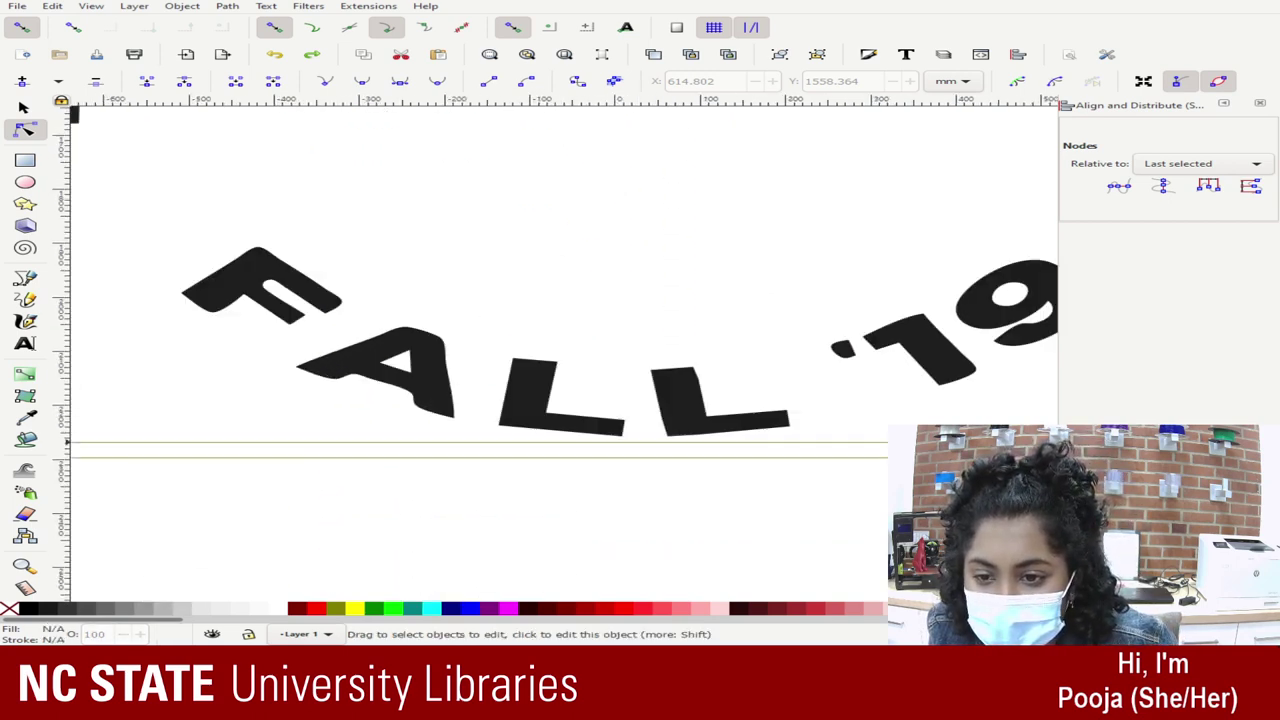
{"action": "scroll", "coordinate": [560, 340], "scroll_direction": "right", "scroll_amount": 15}
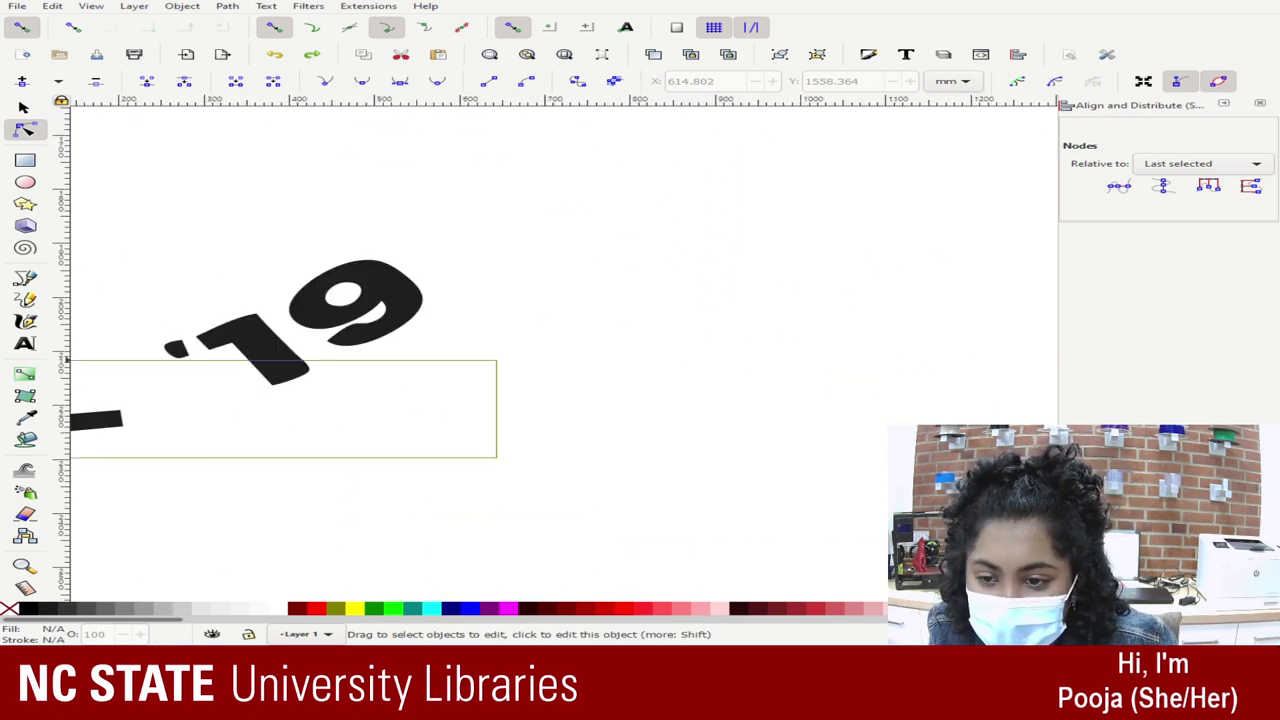
{"action": "scroll", "coordinate": [786, 414], "scroll_direction": "left", "scroll_amount": 20}
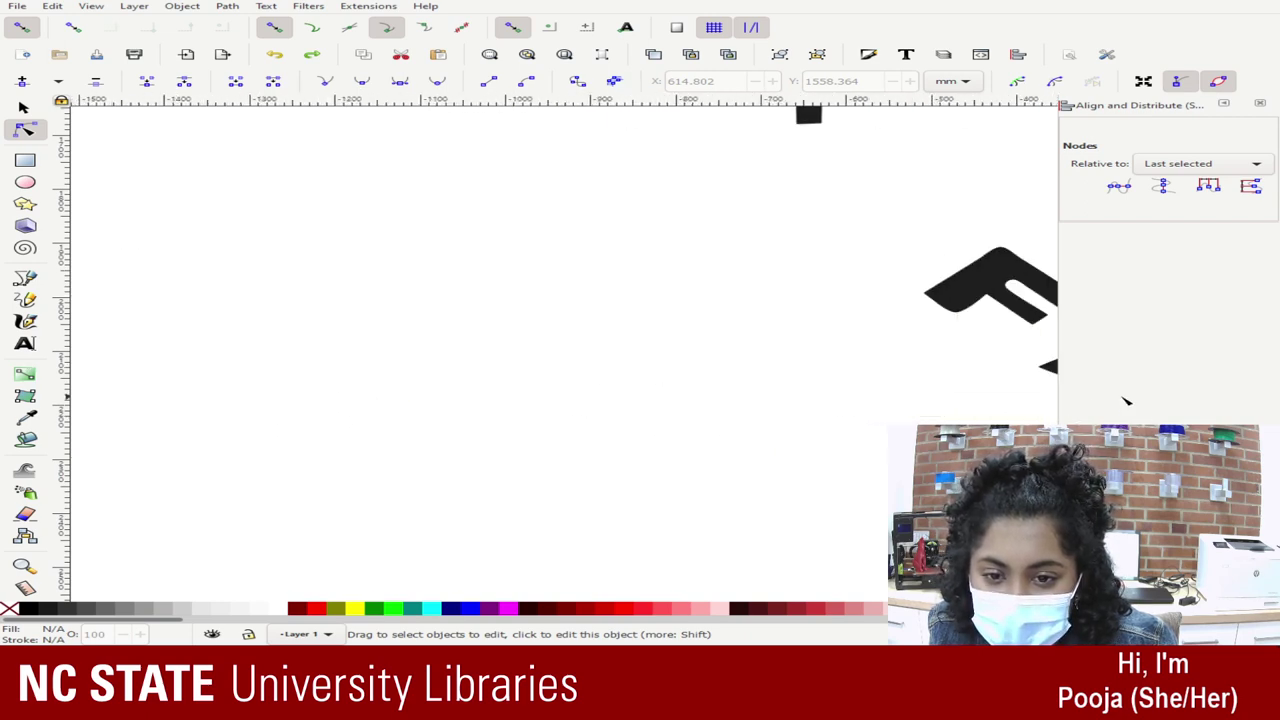
{"action": "scroll", "coordinate": [1114, 394], "scroll_direction": "right", "scroll_amount": 13}
{"action": "left_click_drag", "start_coordinate": [300, 492], "coordinate": [194, 483]}
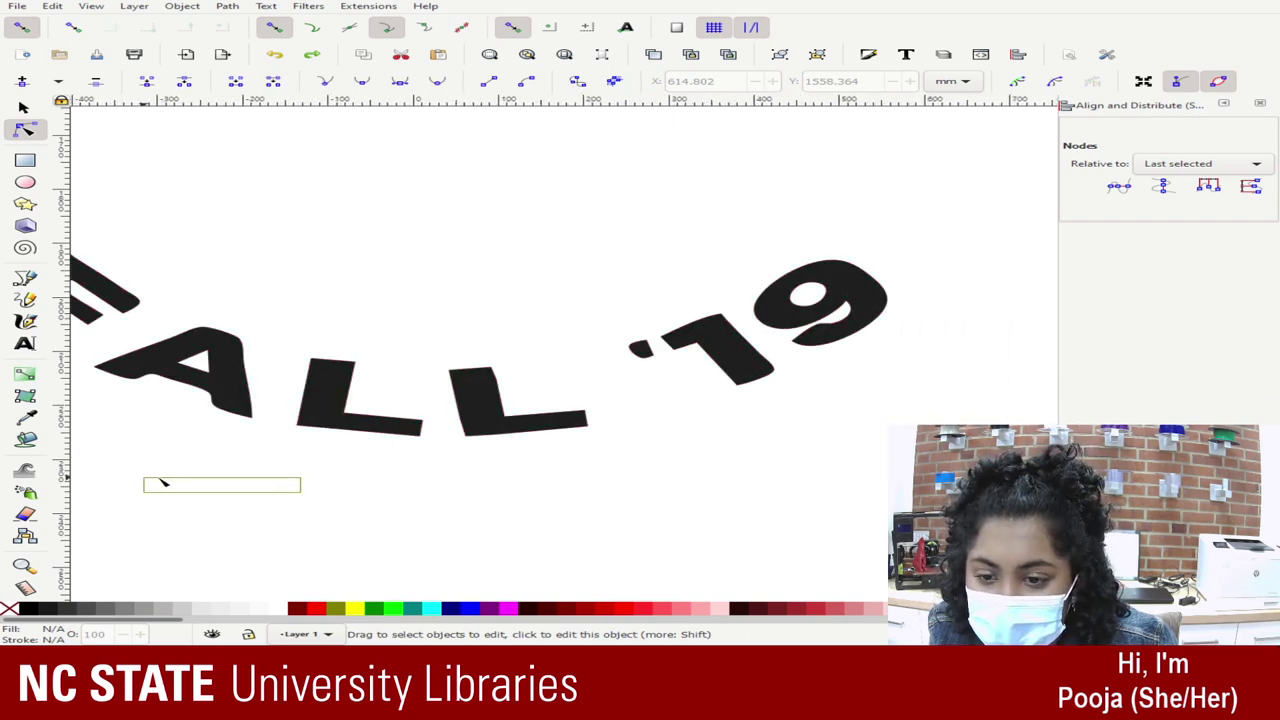
{"action": "left_click_drag", "start_coordinate": [89, 478], "coordinate": [64, 478]}
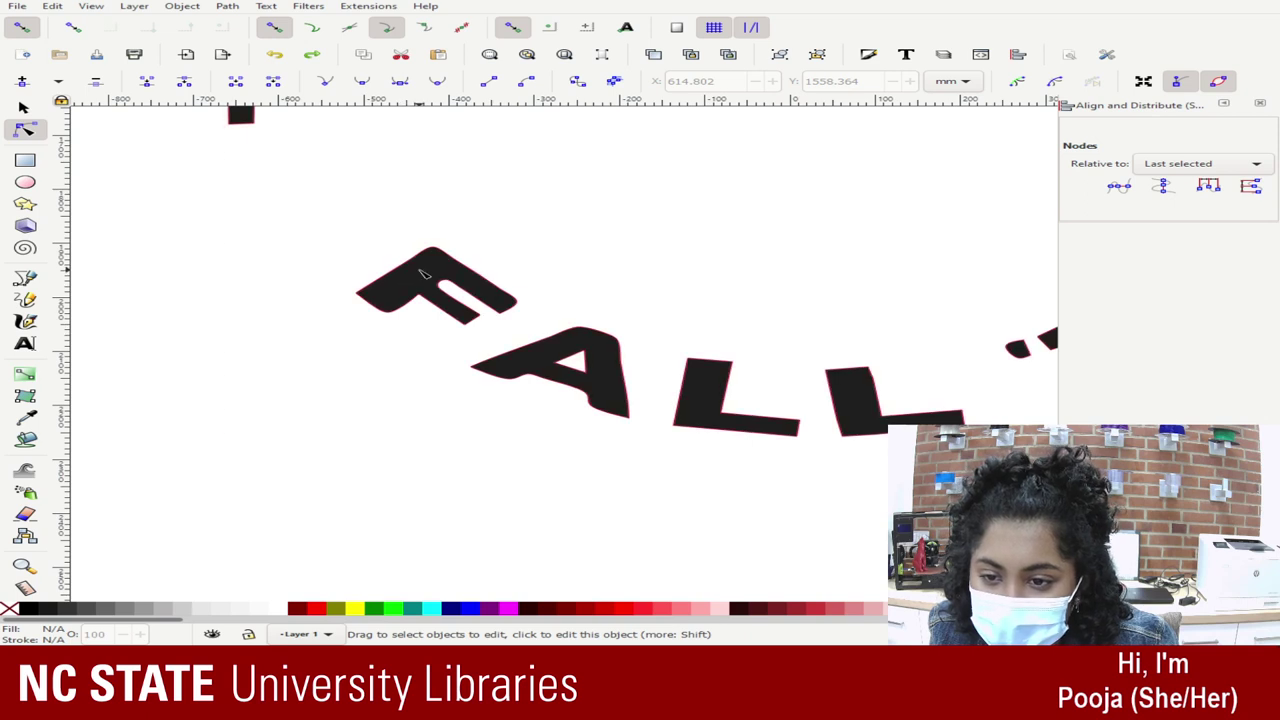
Step: Delete the two smooth nodes on either side of the peak of the F in FALL
{"action": "left_click", "coordinate": [420, 269]}
{"action": "key", "text": "plus"}
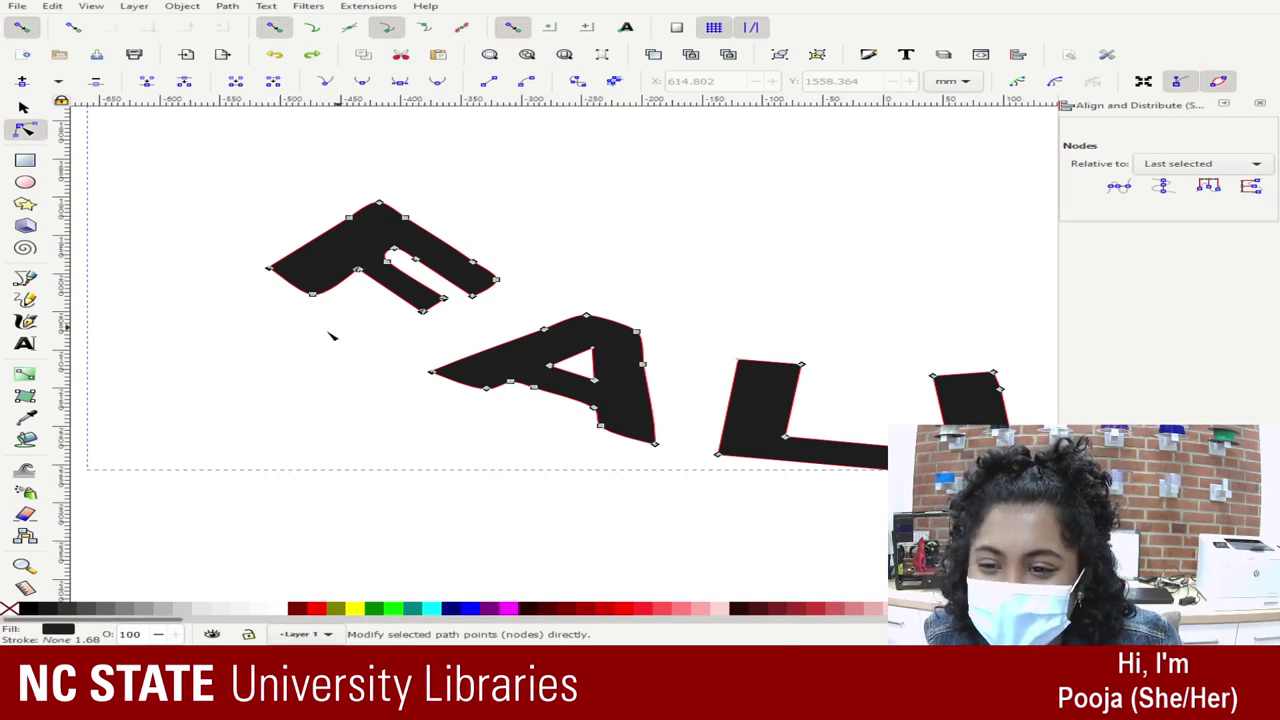
{"action": "scroll", "coordinate": [290, 360], "scroll_direction": "up", "scroll_amount": 2}
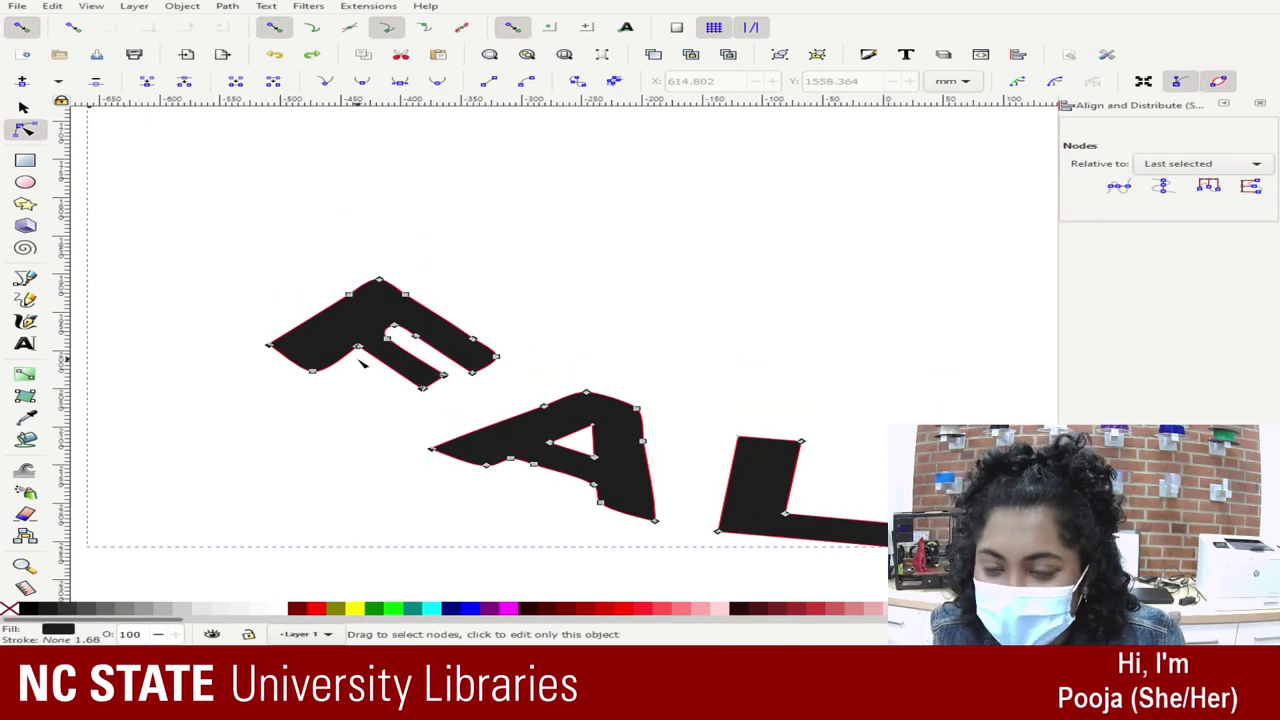
{"action": "key", "text": "plus"}
{"action": "key", "text": "plus"}
{"action": "left_click_drag", "start_coordinate": [430, 204], "coordinate": [20, 220]}
{"action": "left_click", "coordinate": [599, 310]}
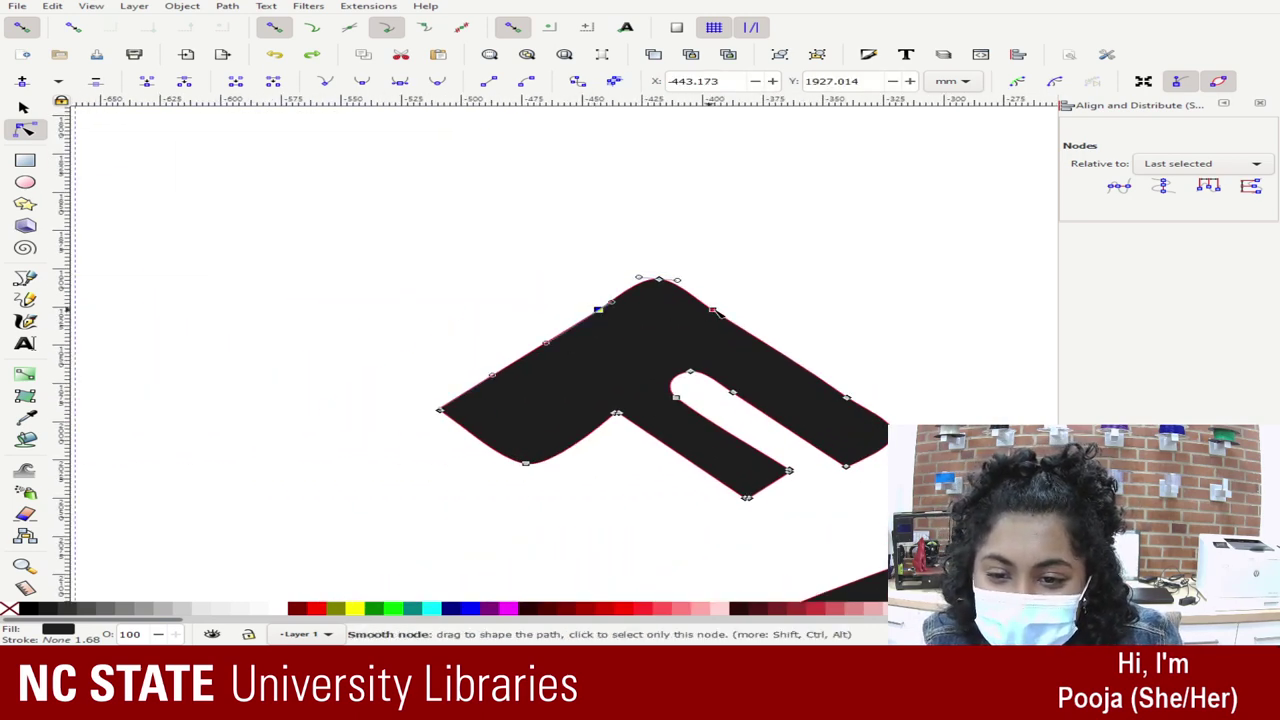
{"action": "key", "text": "plus"}
{"action": "left_click", "coordinate": [775, 291]}
{"action": "key", "text": "Delete"}
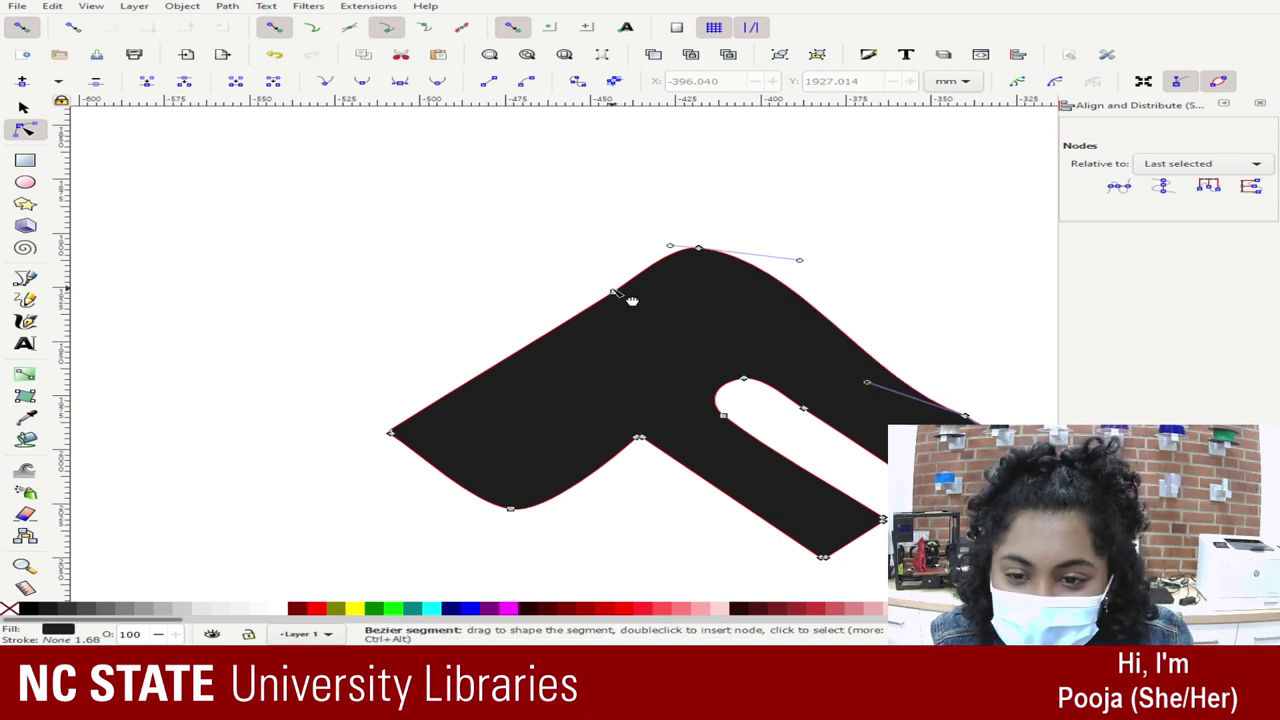
{"action": "left_click", "coordinate": [614, 291]}
{"action": "key", "text": "Delete"}
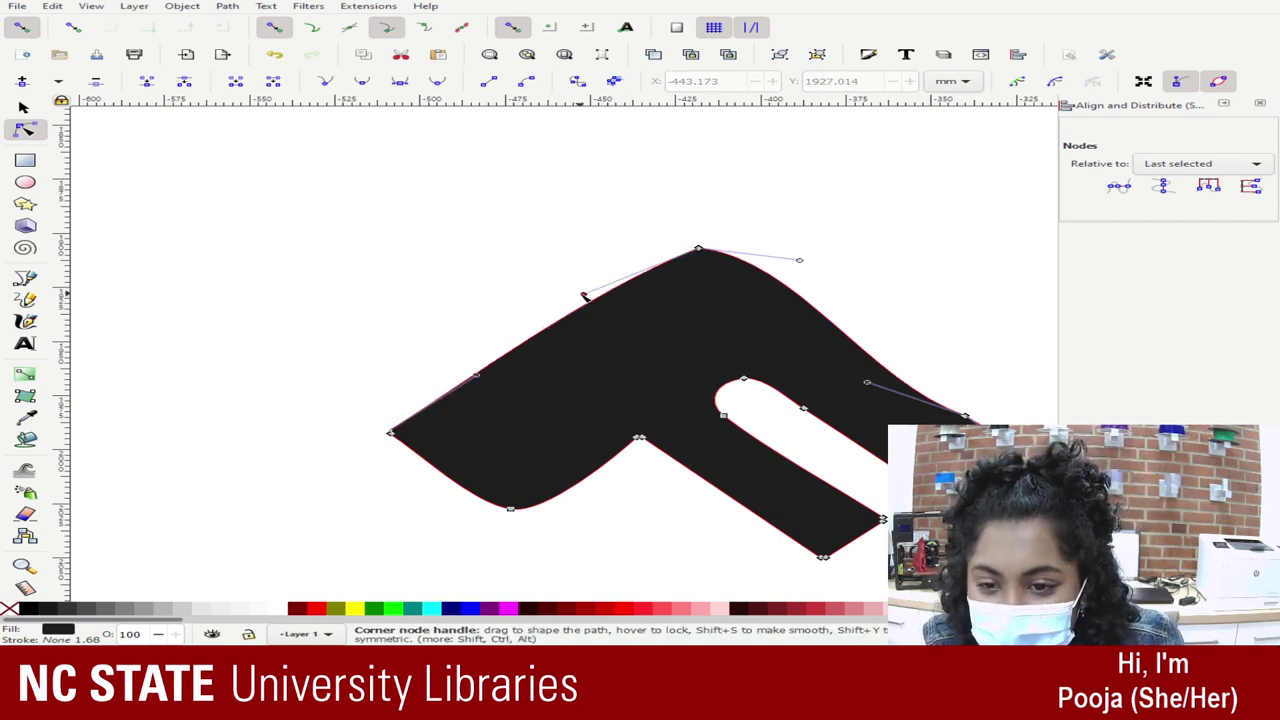
Step: Adjust the node handles at the F's peak and left tip to straighten the long left edge and sharpen the peak
{"action": "left_click_drag", "start_coordinate": [584, 294], "coordinate": [398, 431]}
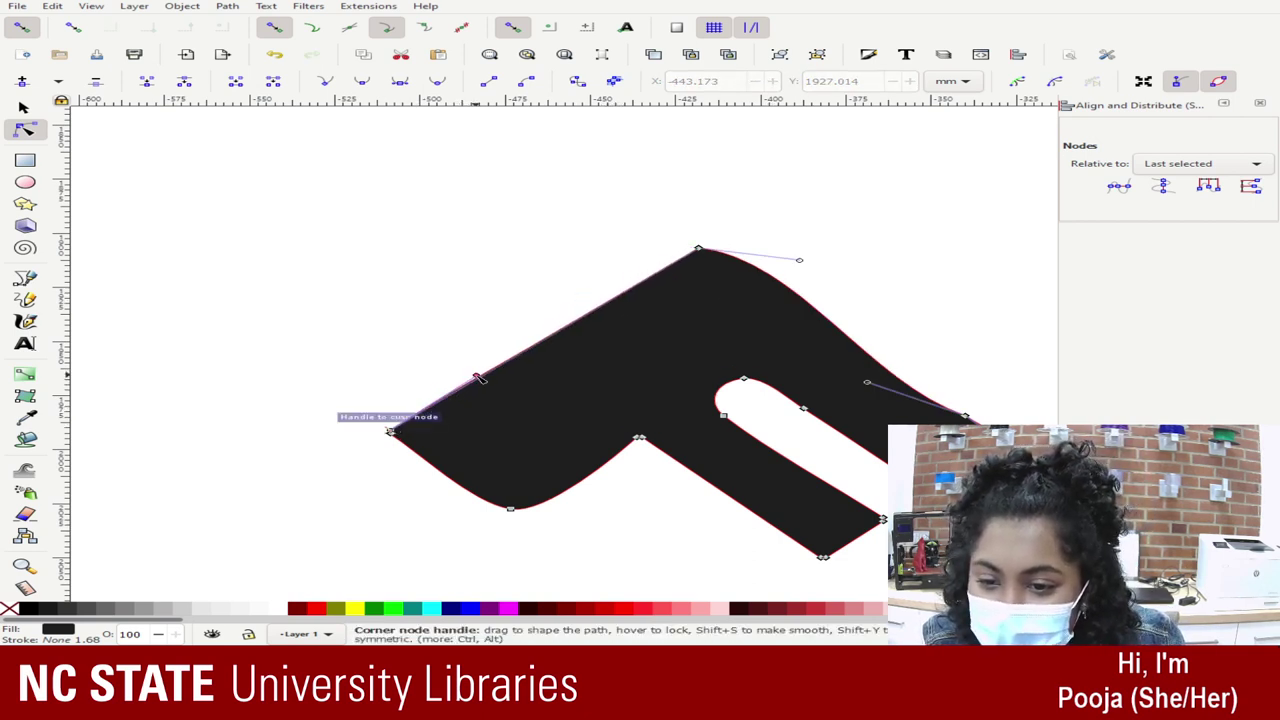
{"action": "left_click_drag", "start_coordinate": [477, 376], "coordinate": [698, 248]}
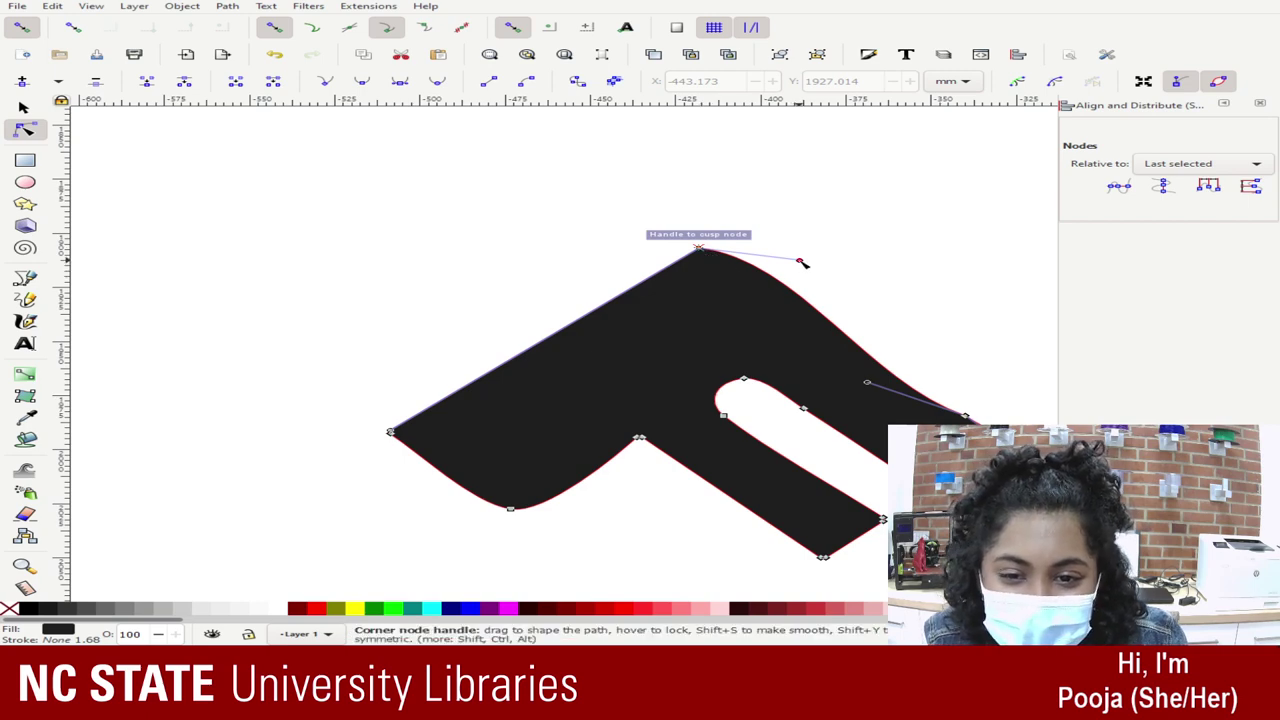
{"action": "left_click_drag", "start_coordinate": [799, 260], "coordinate": [699, 249]}
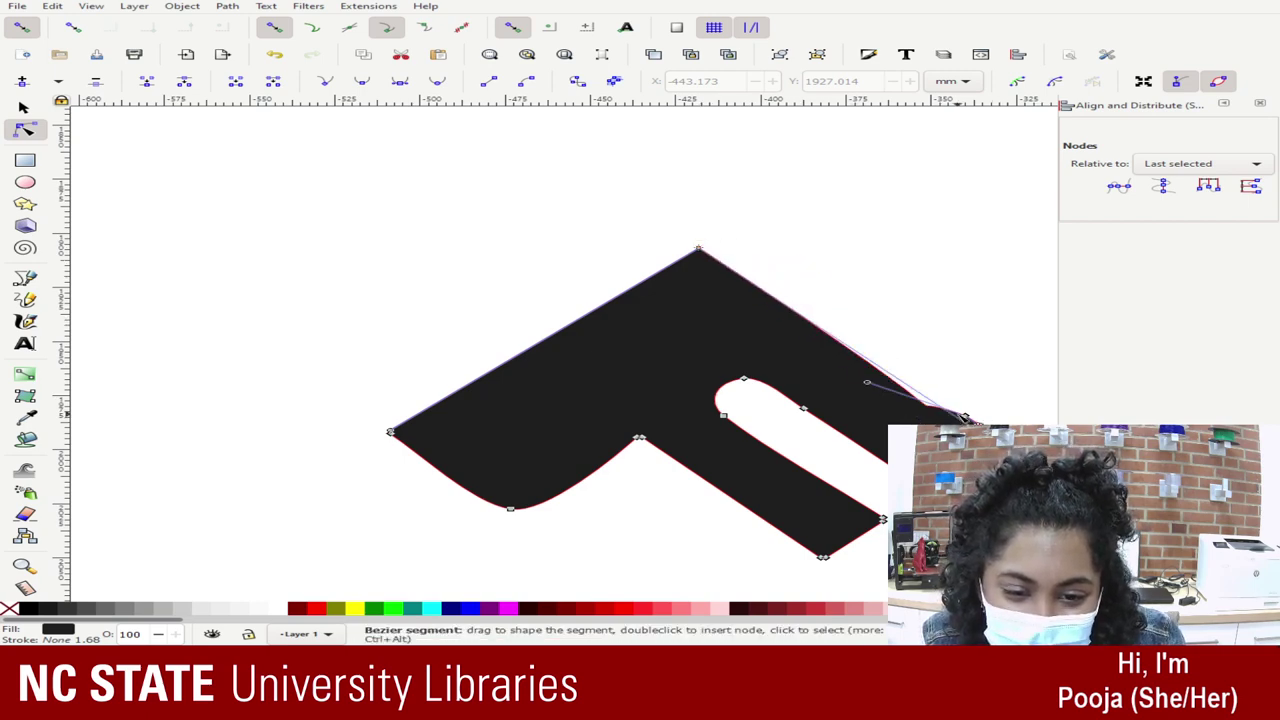
Step: Try to straighten the F's long right edge by moving the handle and node at its far end, and undo the changes
{"action": "left_click_drag", "start_coordinate": [866, 382], "coordinate": [725, 268]}
{"action": "left_click_drag", "start_coordinate": [1037, 470], "coordinate": [797, 287]}
{"action": "key", "text": "ctrl+z"}
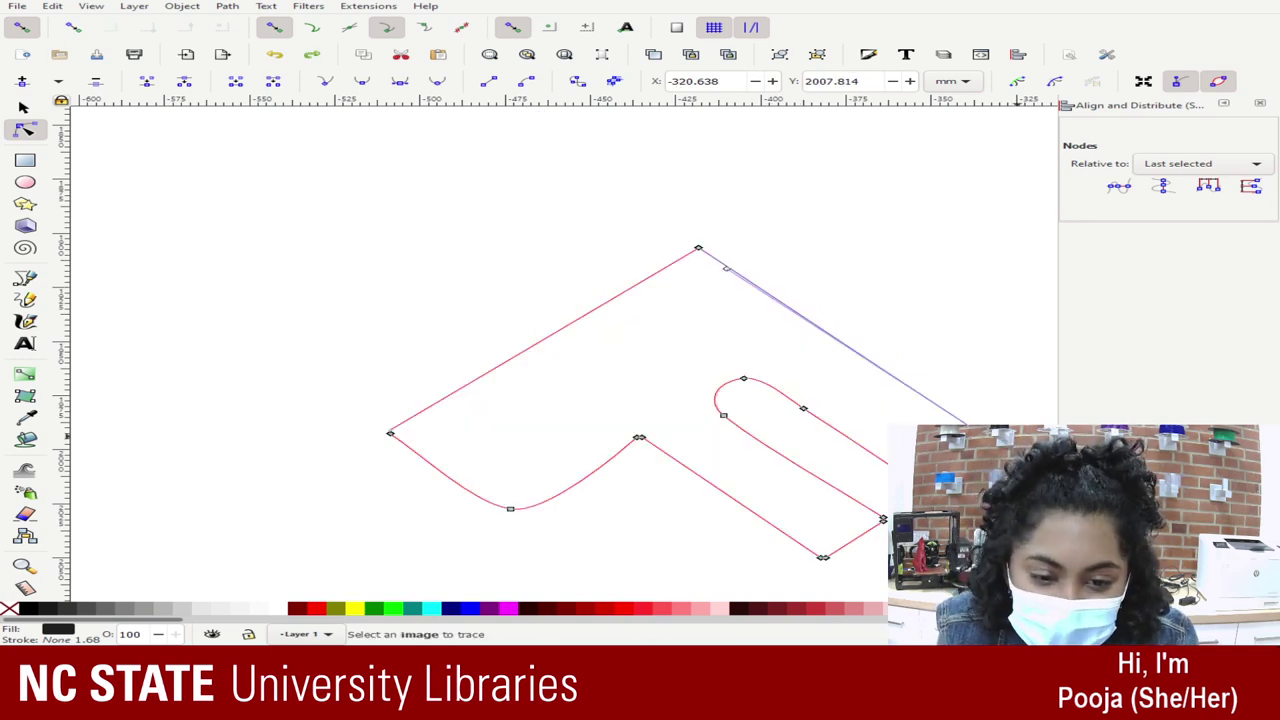
{"action": "key", "text": "ctrl+z"}
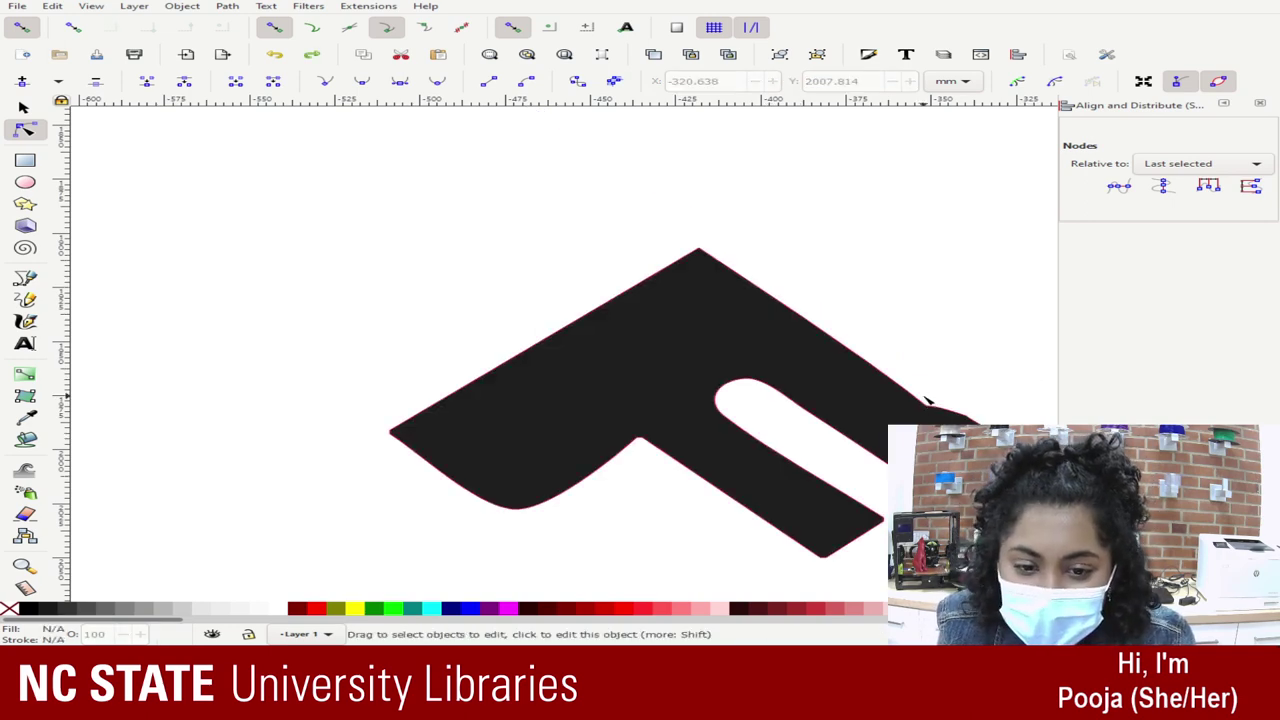
Step: Delete the extra node near the far end of the F's long right edge and align the handles to straighten it
{"action": "left_click", "coordinate": [927, 400]}
{"action": "left_click", "coordinate": [965, 416]}
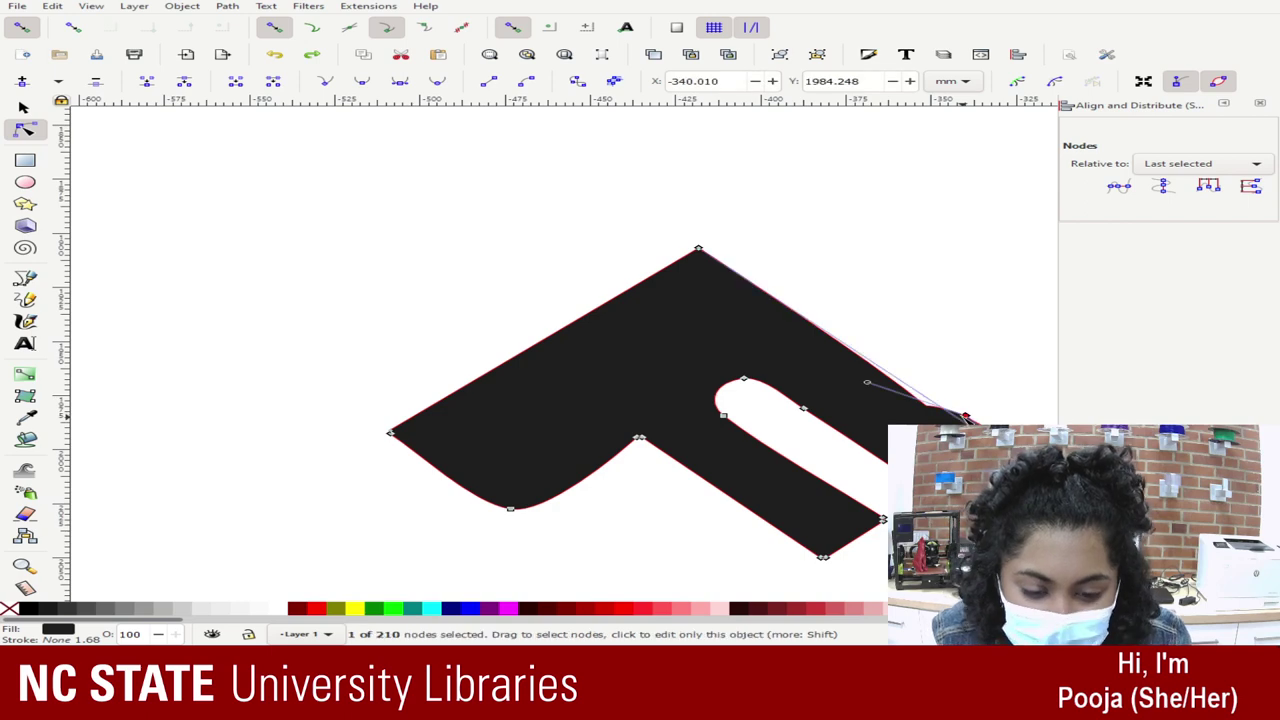
{"action": "left_click_drag", "start_coordinate": [866, 382], "coordinate": [725, 268]}
{"action": "left_click_drag", "start_coordinate": [1041, 470], "coordinate": [963, 511]}
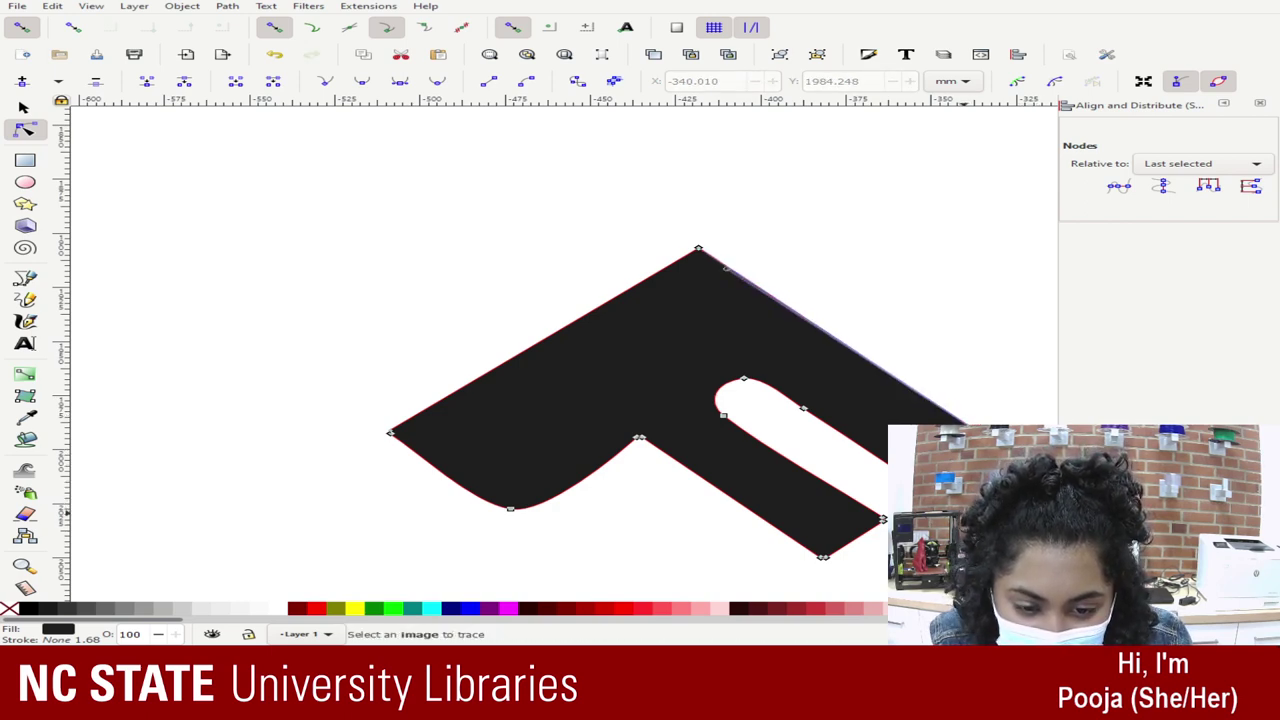
{"action": "key", "text": "Escape"}
{"action": "key", "text": "Escape"}
Step: Straighten the short end of the F's upper arm and delete the extra node on the upper edge of its slot
{"action": "left_click", "coordinate": [965, 511]}
{"action": "left_click", "coordinate": [965, 511]}
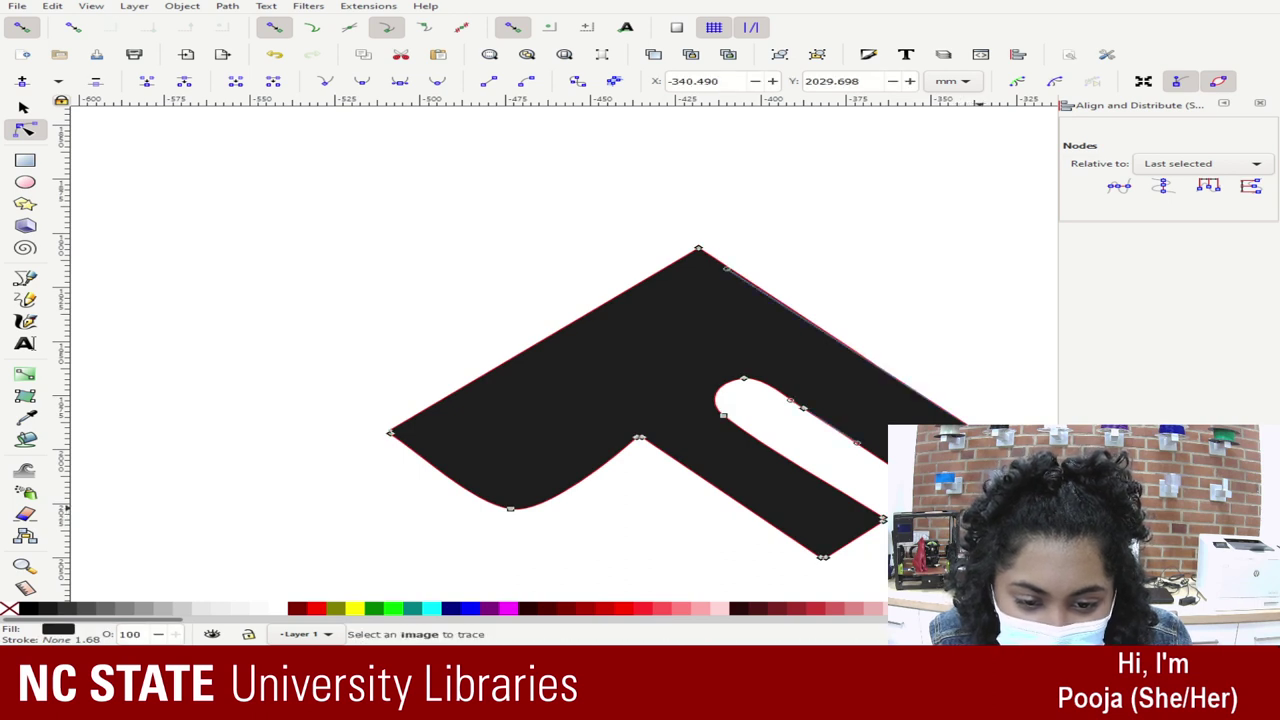
{"action": "left_click_drag", "start_coordinate": [1072, 510], "coordinate": [1022, 472]}
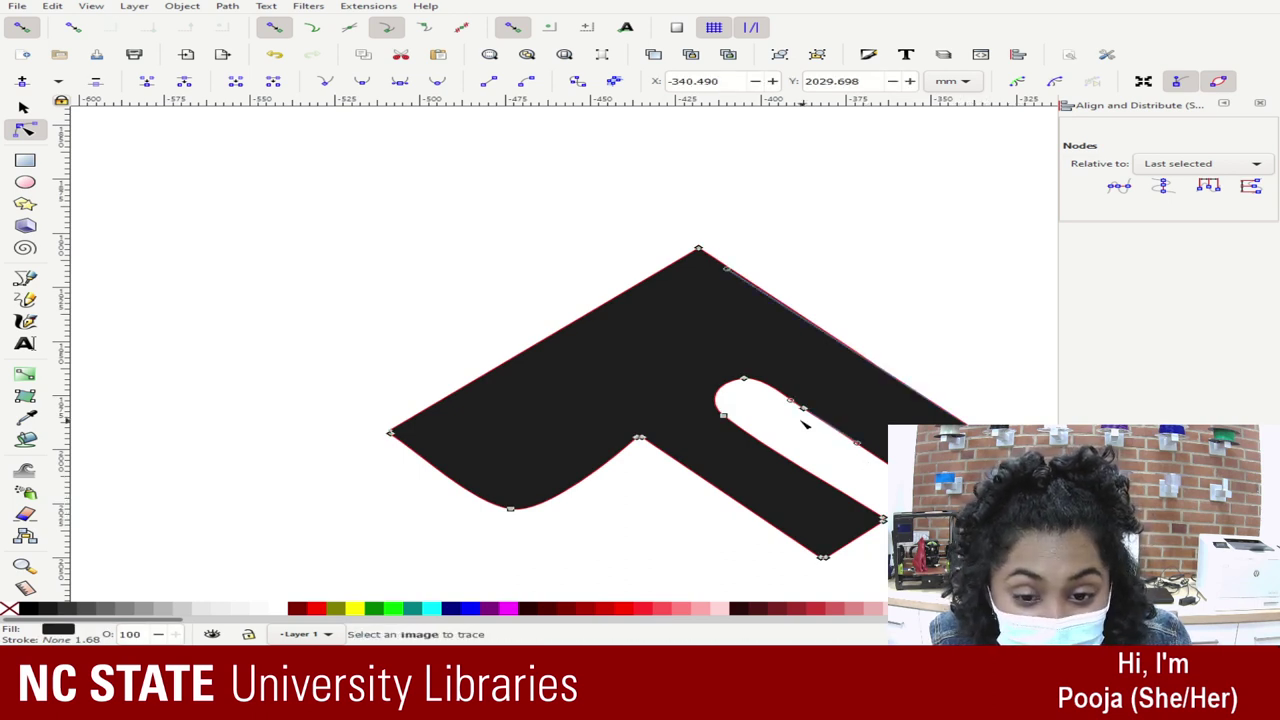
{"action": "left_click", "coordinate": [743, 378]}
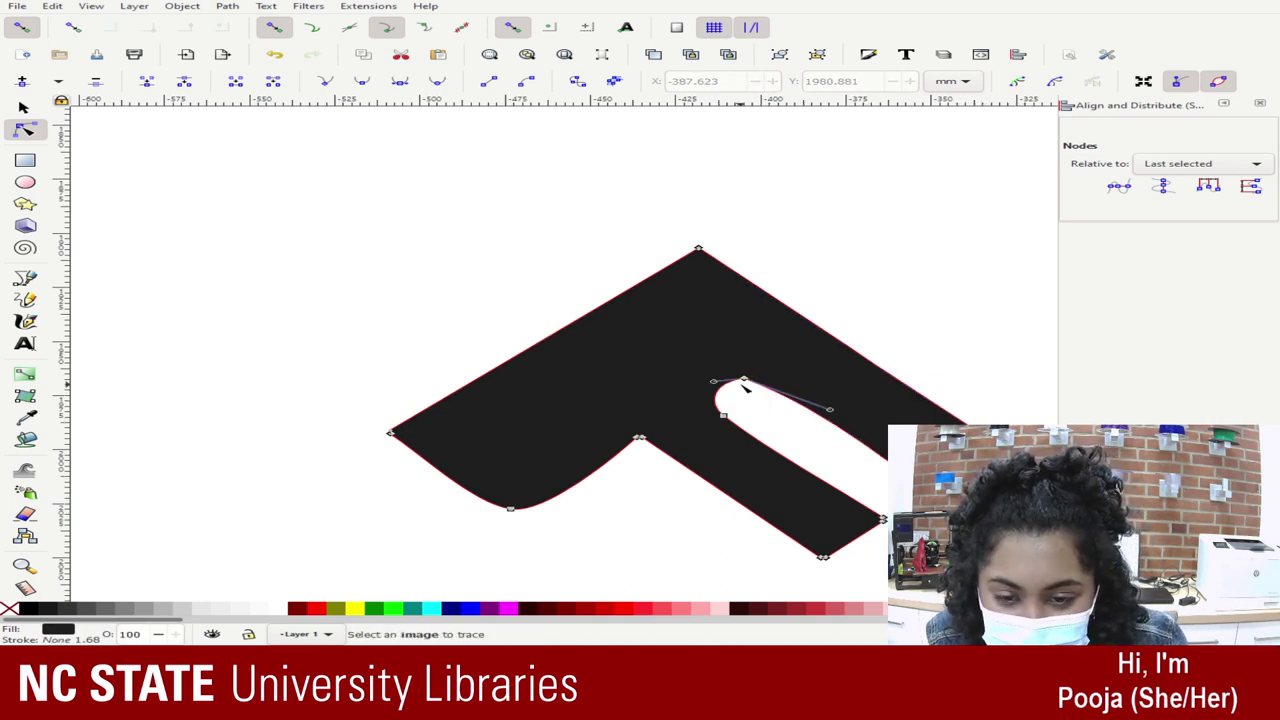
{"action": "left_click_drag", "start_coordinate": [452, 176], "coordinate": [886, 600]}
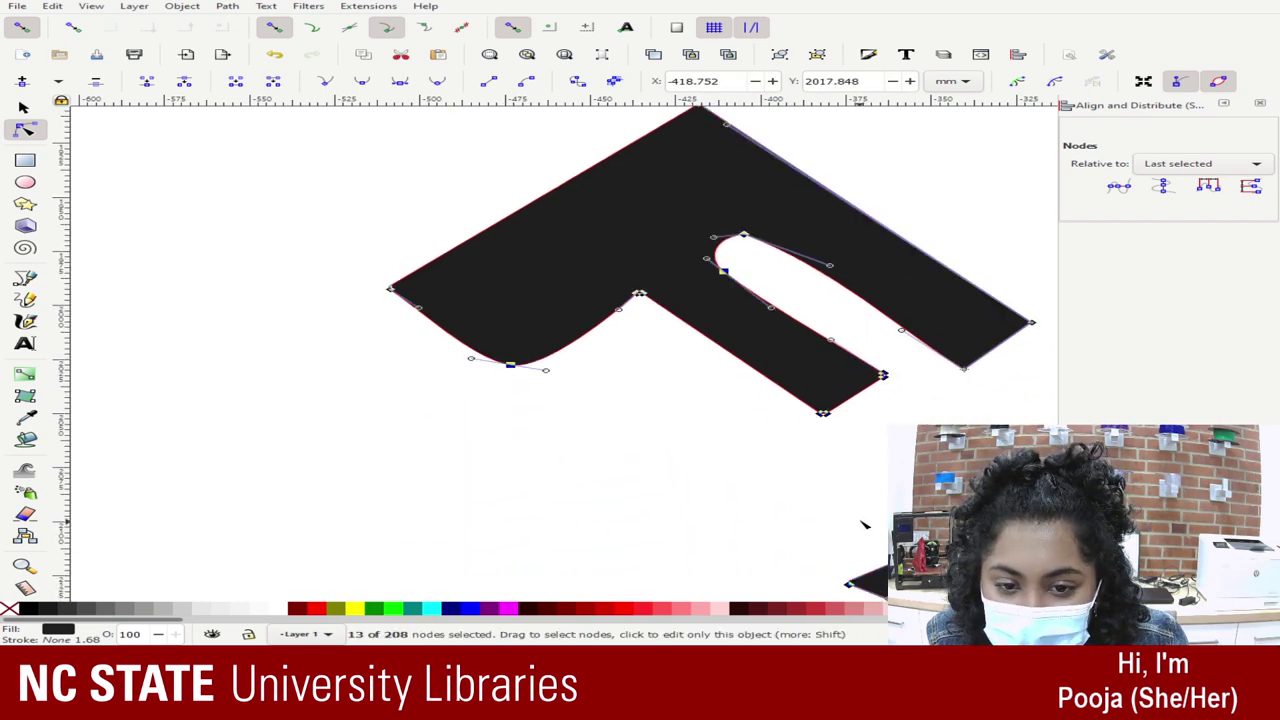
{"action": "key", "text": "plus"}
{"action": "key", "text": "plus"}
{"action": "key", "text": "plus"}
{"action": "key", "text": "minus"}
{"action": "key", "text": "minus"}
{"action": "key", "text": "minus"}
{"action": "key", "text": "minus"}
{"action": "key", "text": "minus"}
{"action": "key", "text": "minus"}
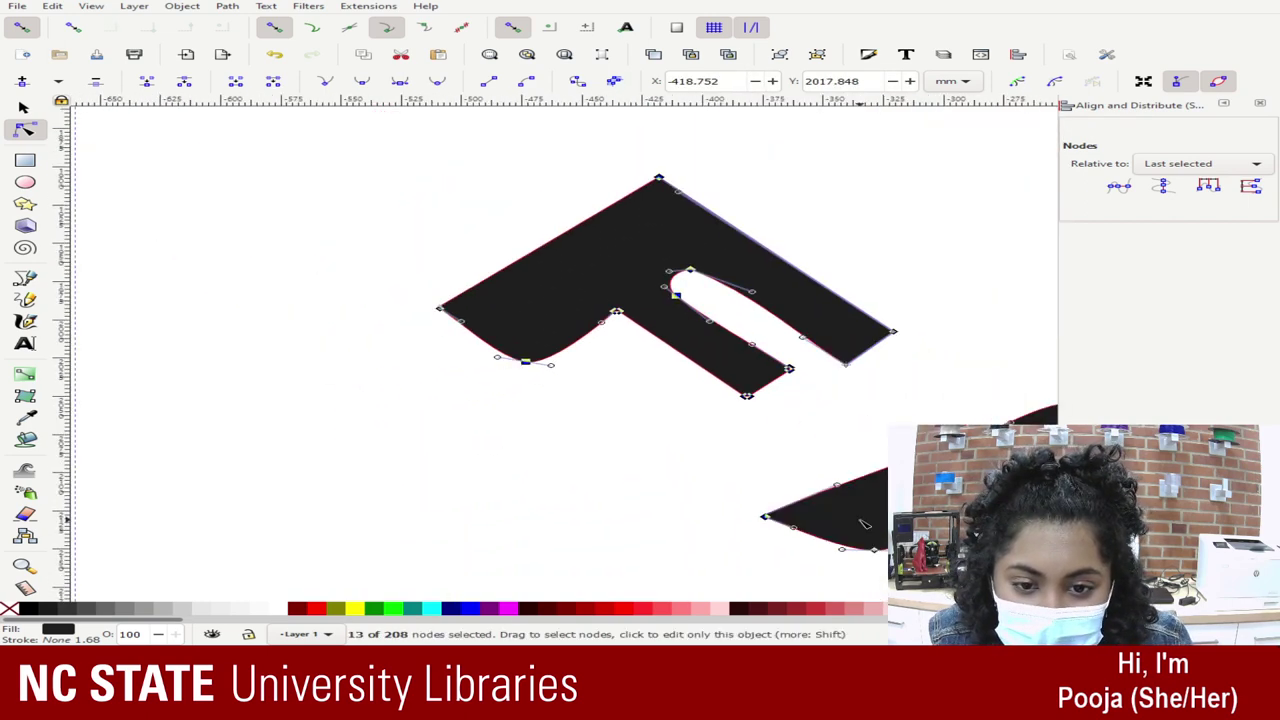
{"action": "key", "text": "minus"}
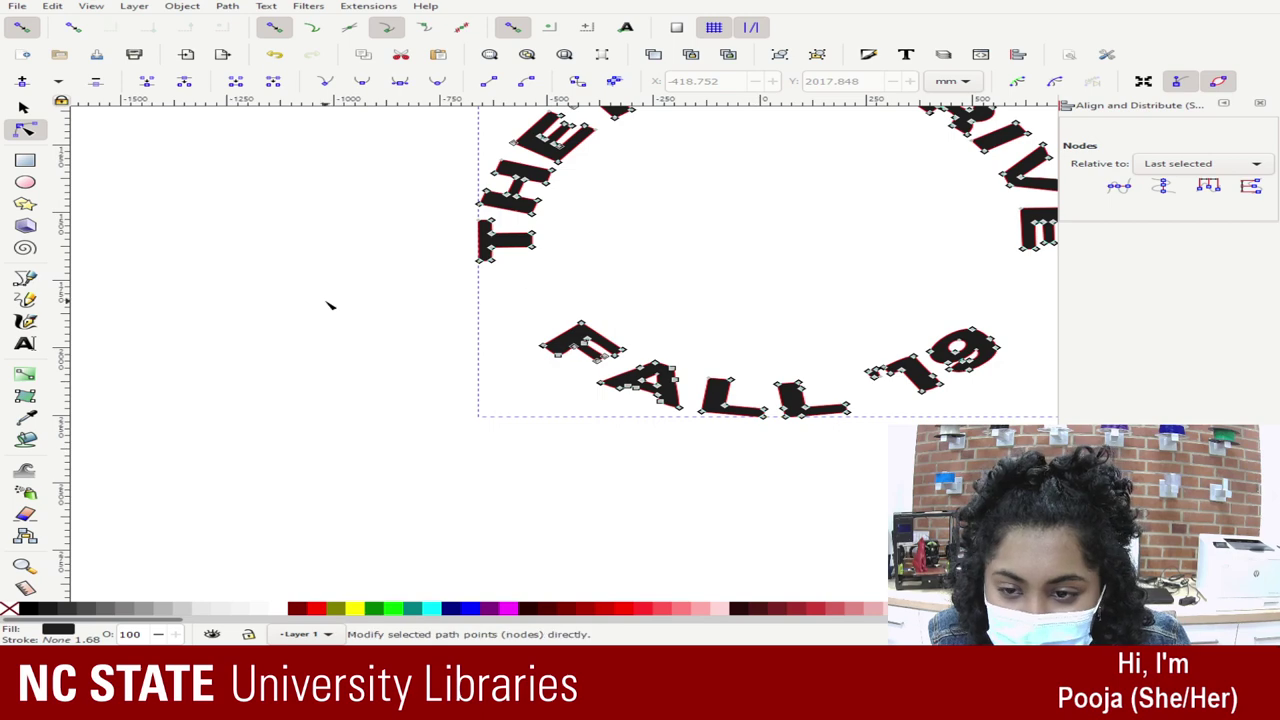
{"action": "left_click_drag", "start_coordinate": [371, 299], "coordinate": [858, 492]}
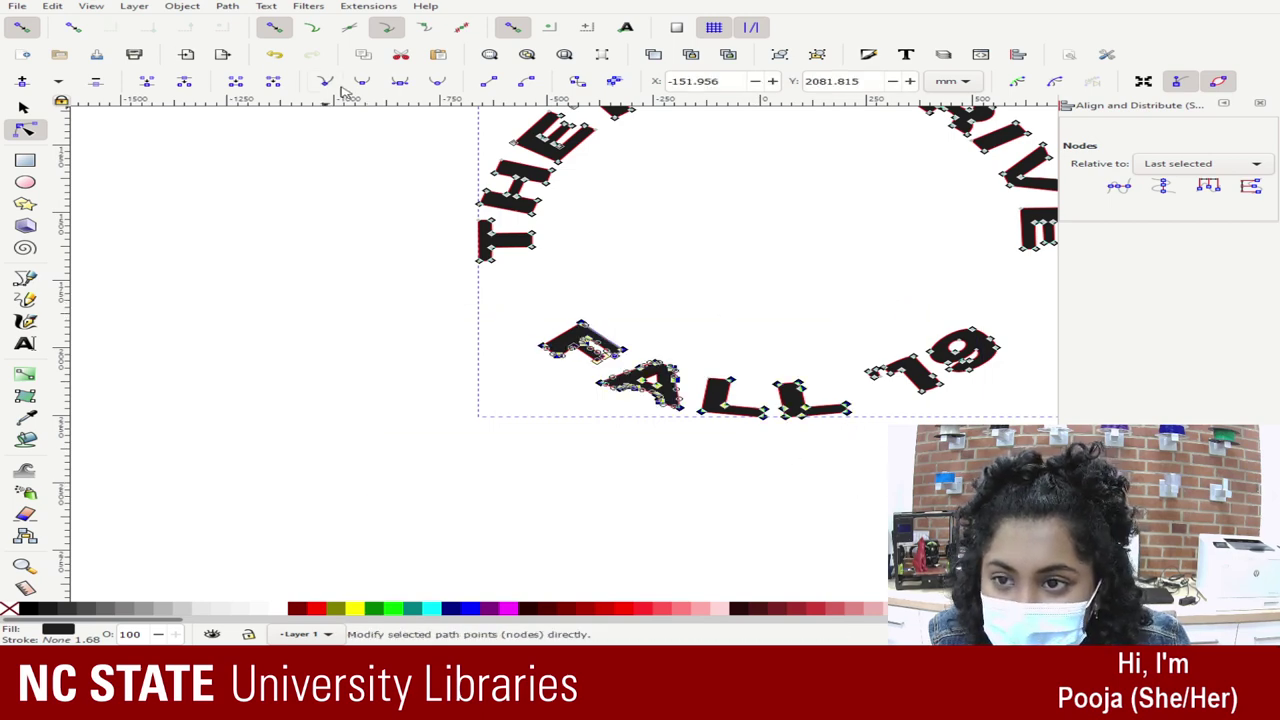
{"action": "left_click", "coordinate": [651, 453]}
Step: Pull the handles of the two nodes at the inner end of the F's slot onto the nodes to flatten the rounded end
{"action": "key", "text": "plus"}
{"action": "key", "text": "plus"}
{"action": "key", "text": "plus"}
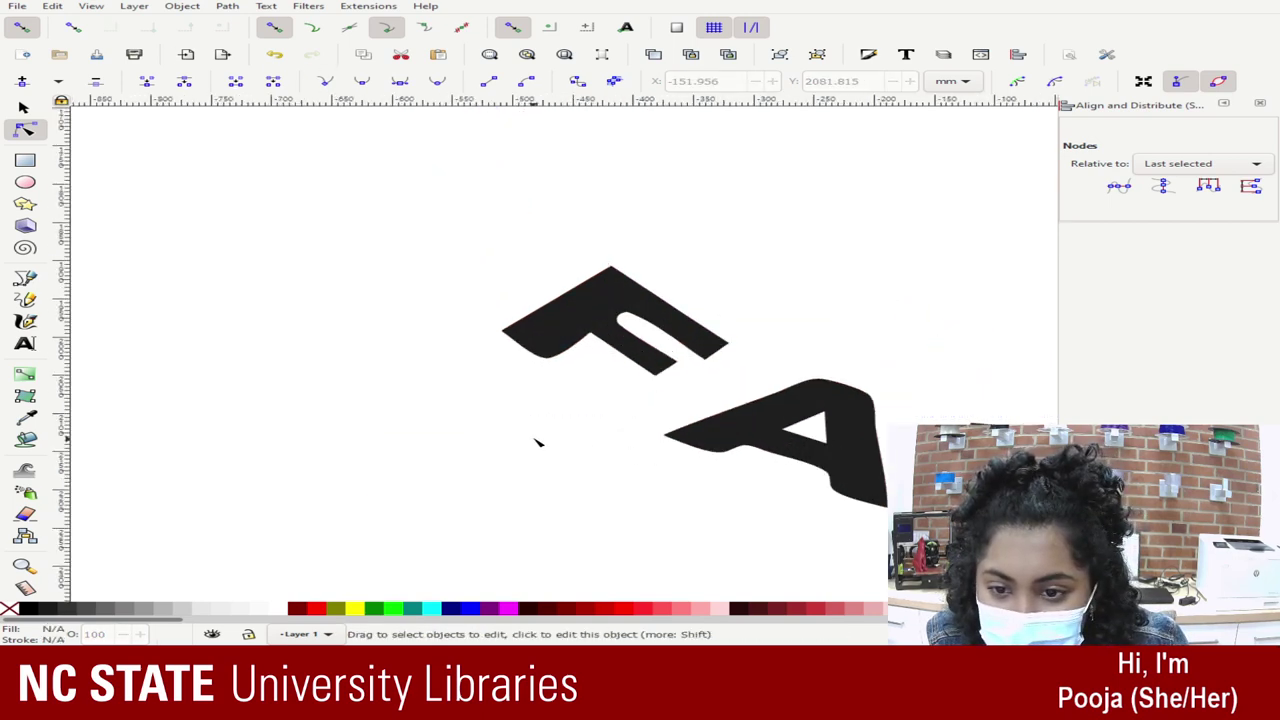
{"action": "key", "text": "plus"}
{"action": "left_click", "coordinate": [657, 300]}
{"action": "left_click", "coordinate": [657, 300]}
{"action": "key", "text": "plus"}
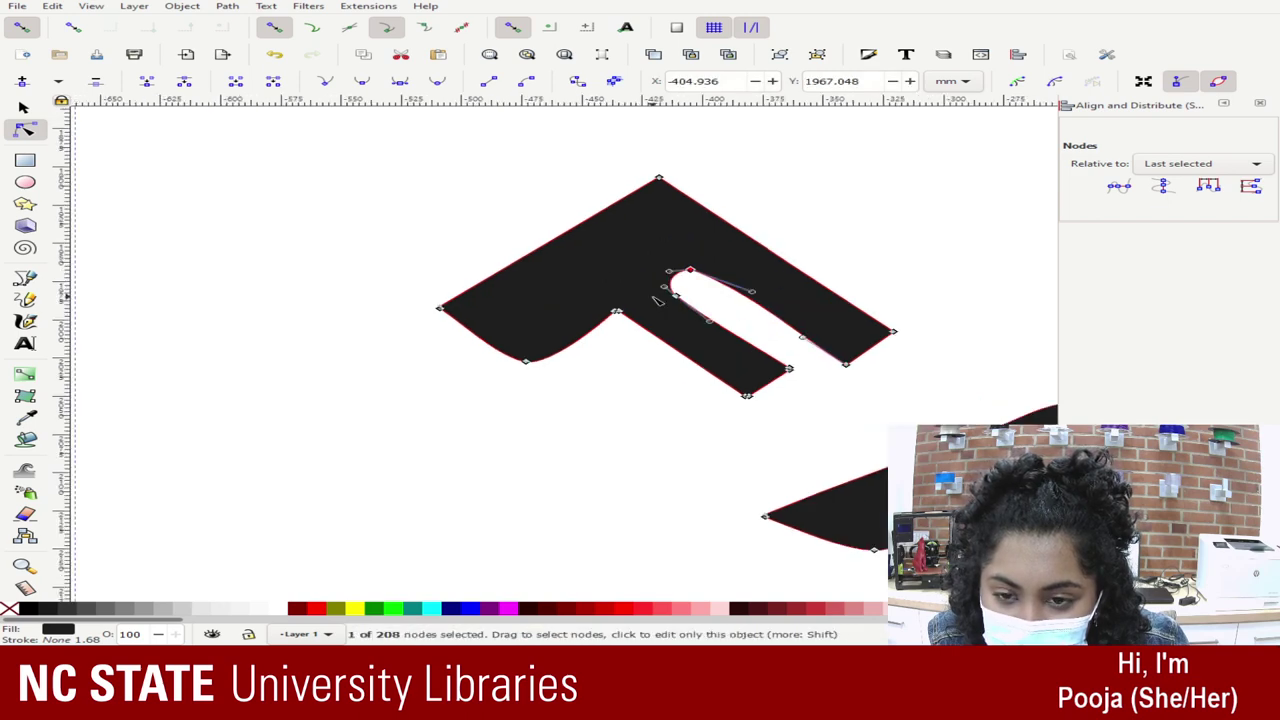
{"action": "key", "text": "plus"}
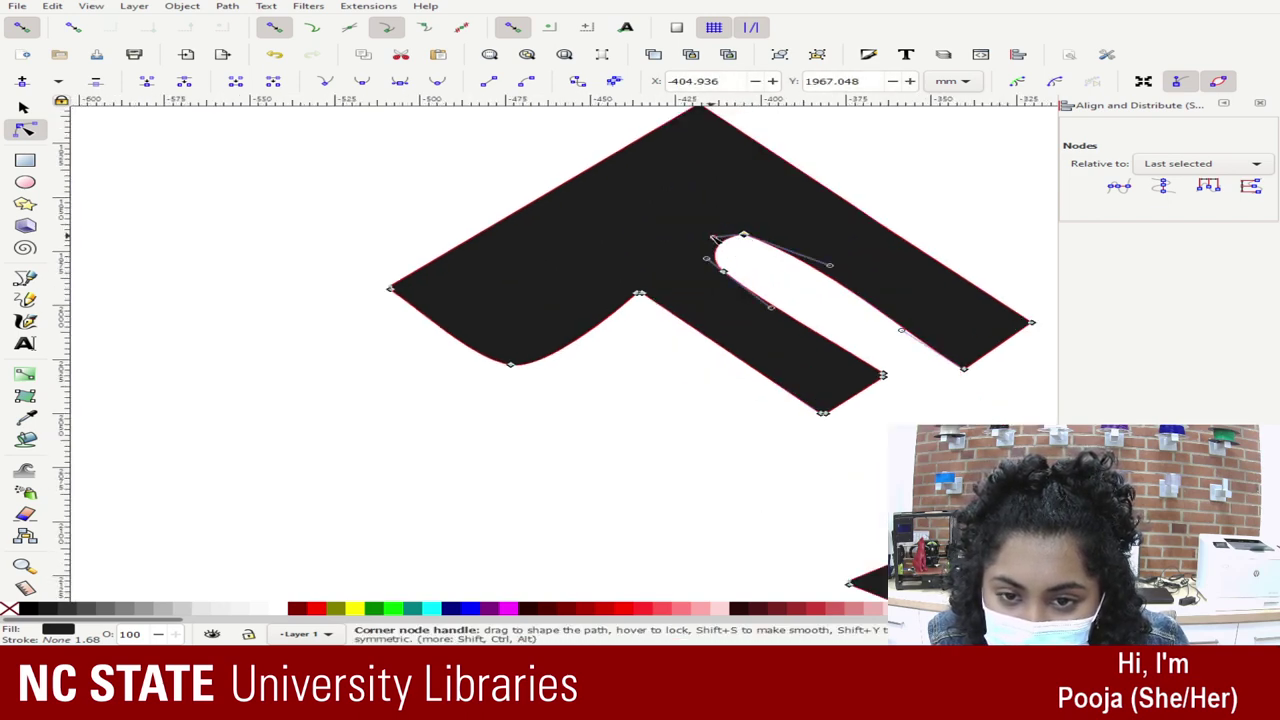
{"action": "left_click_drag", "start_coordinate": [712, 238], "coordinate": [740, 278]}
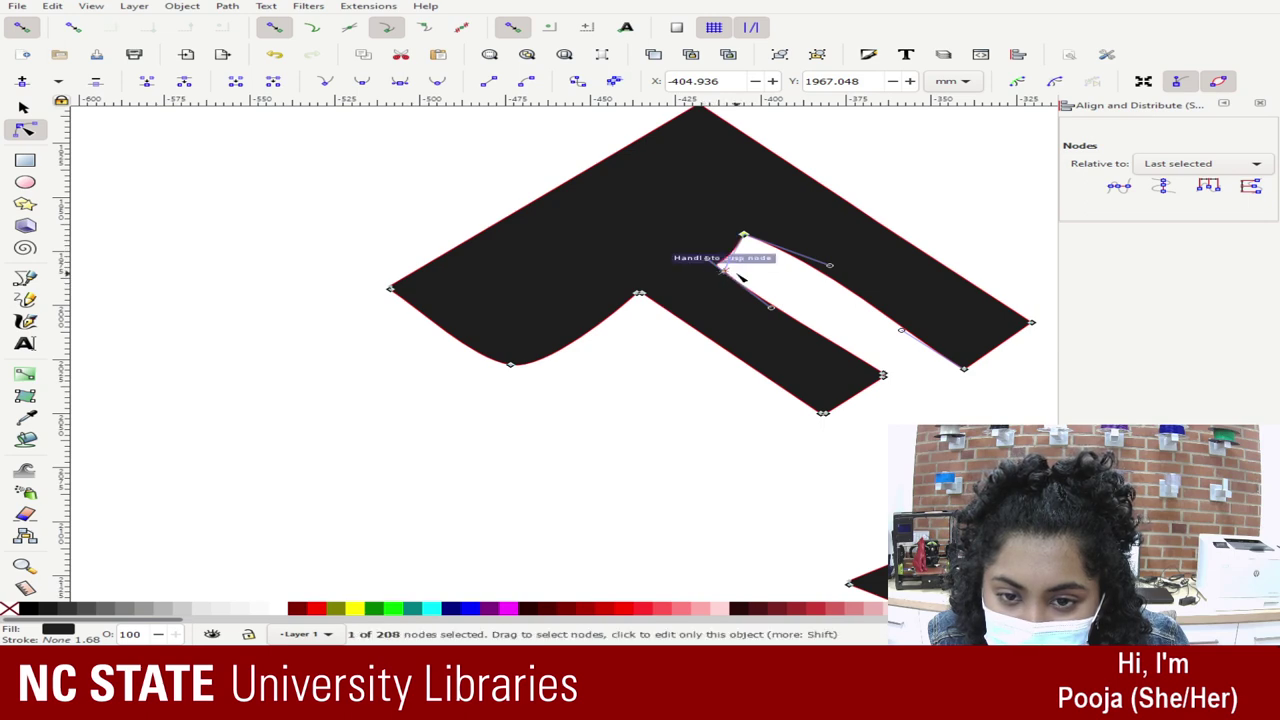
{"action": "left_click", "coordinate": [649, 430]}
{"action": "left_click", "coordinate": [725, 271]}
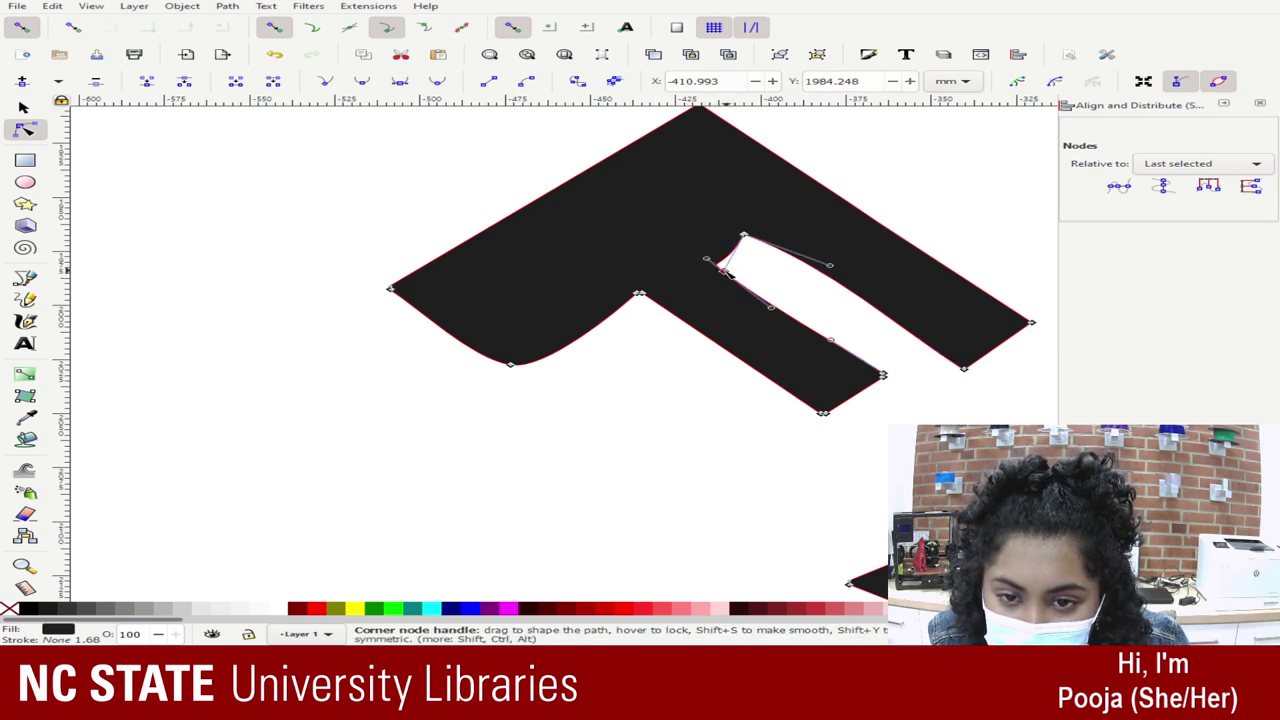
{"action": "left_click_drag", "start_coordinate": [724, 272], "coordinate": [748, 238]}
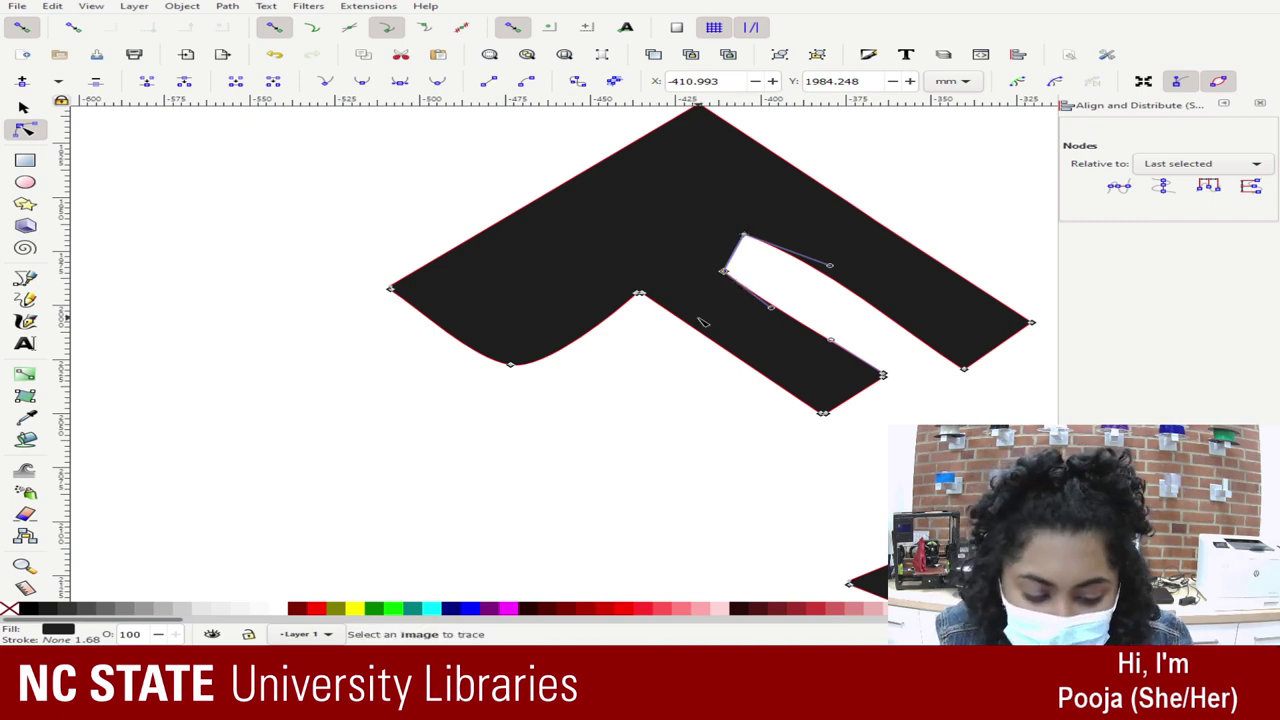
Step: Undo the stray change at the slot's inner end and move its lower node outward to square off the slot
{"action": "left_click", "coordinate": [797, 428]}
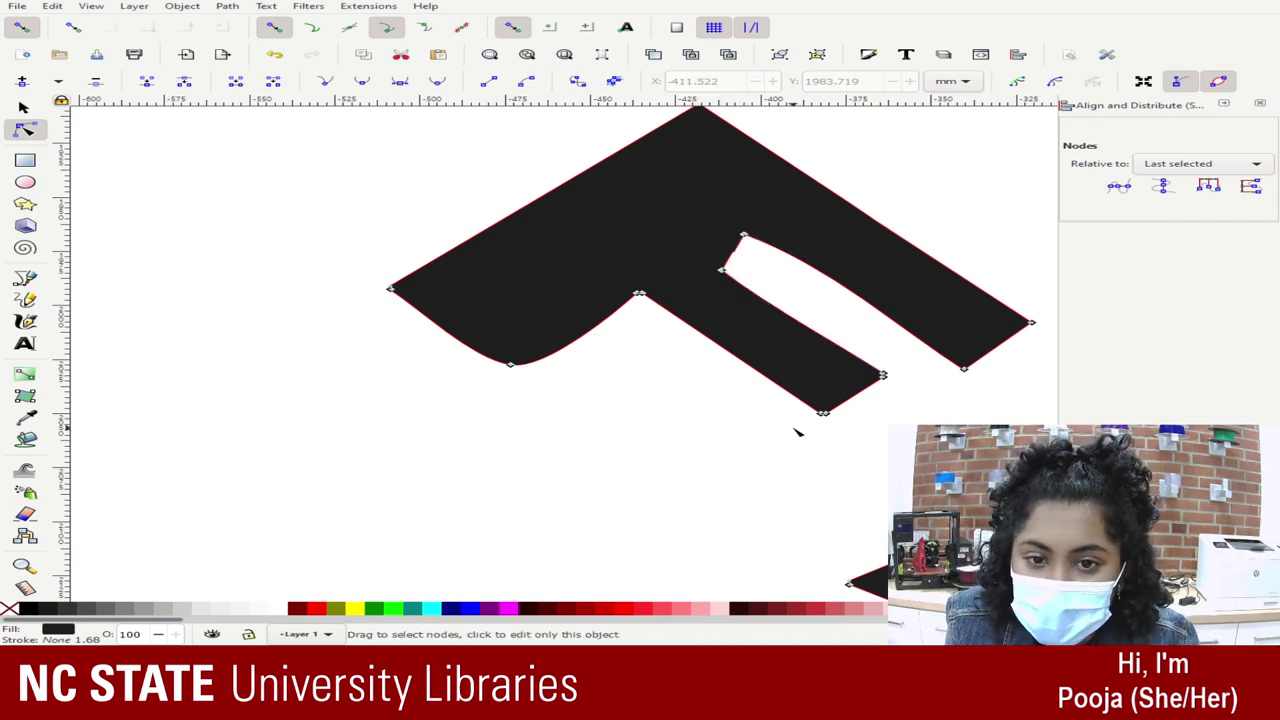
{"action": "left_click", "coordinate": [694, 414]}
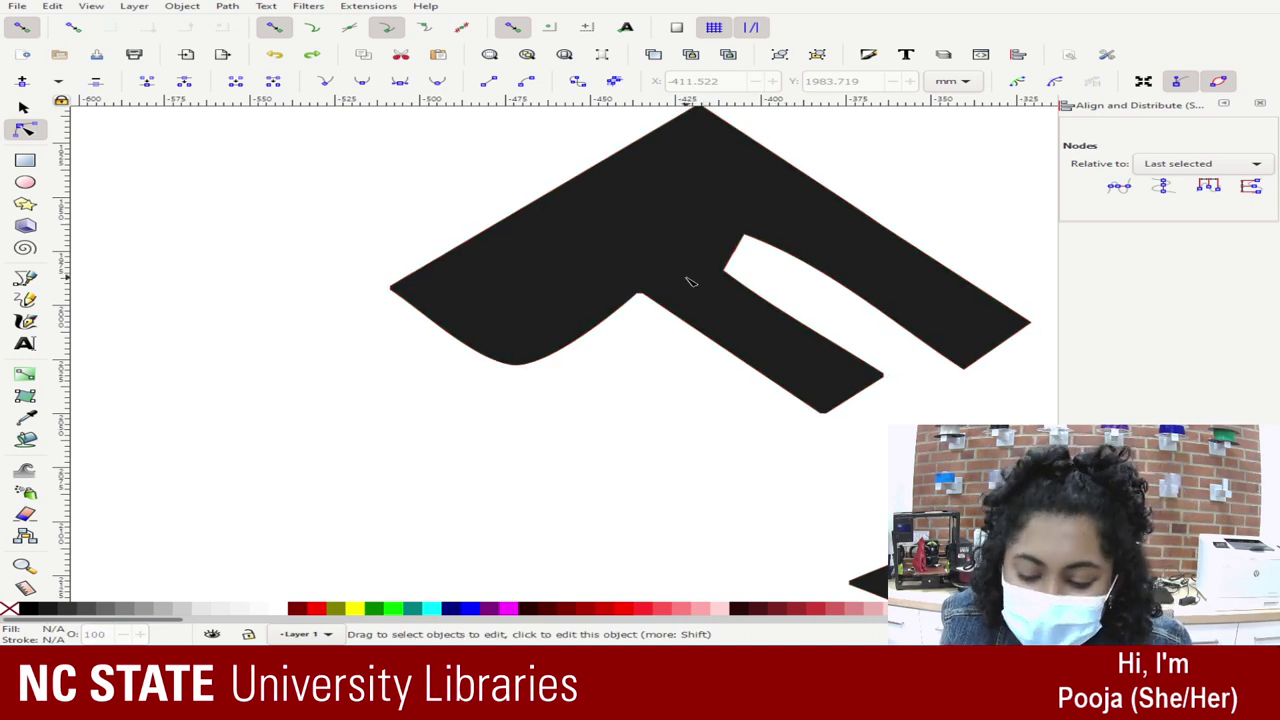
{"action": "left_click", "coordinate": [738, 264]}
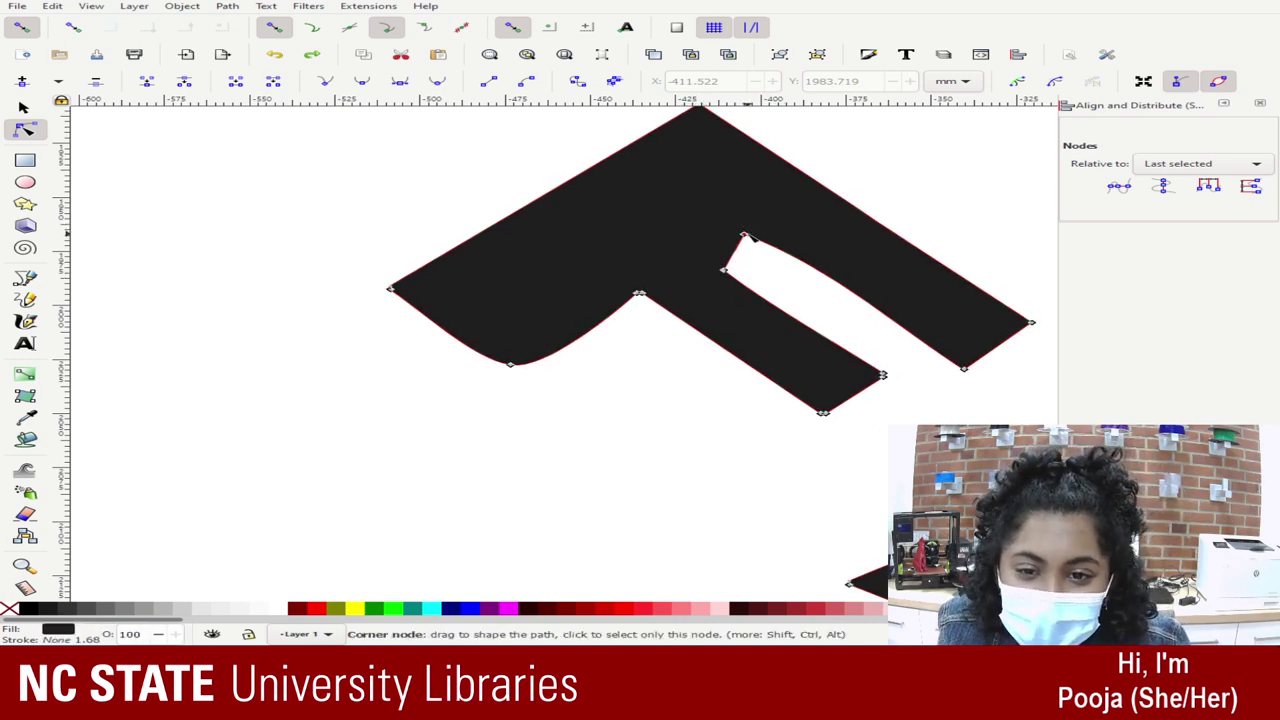
{"action": "left_click", "coordinate": [746, 236]}
{"action": "left_click_drag", "start_coordinate": [728, 272], "coordinate": [743, 236]}
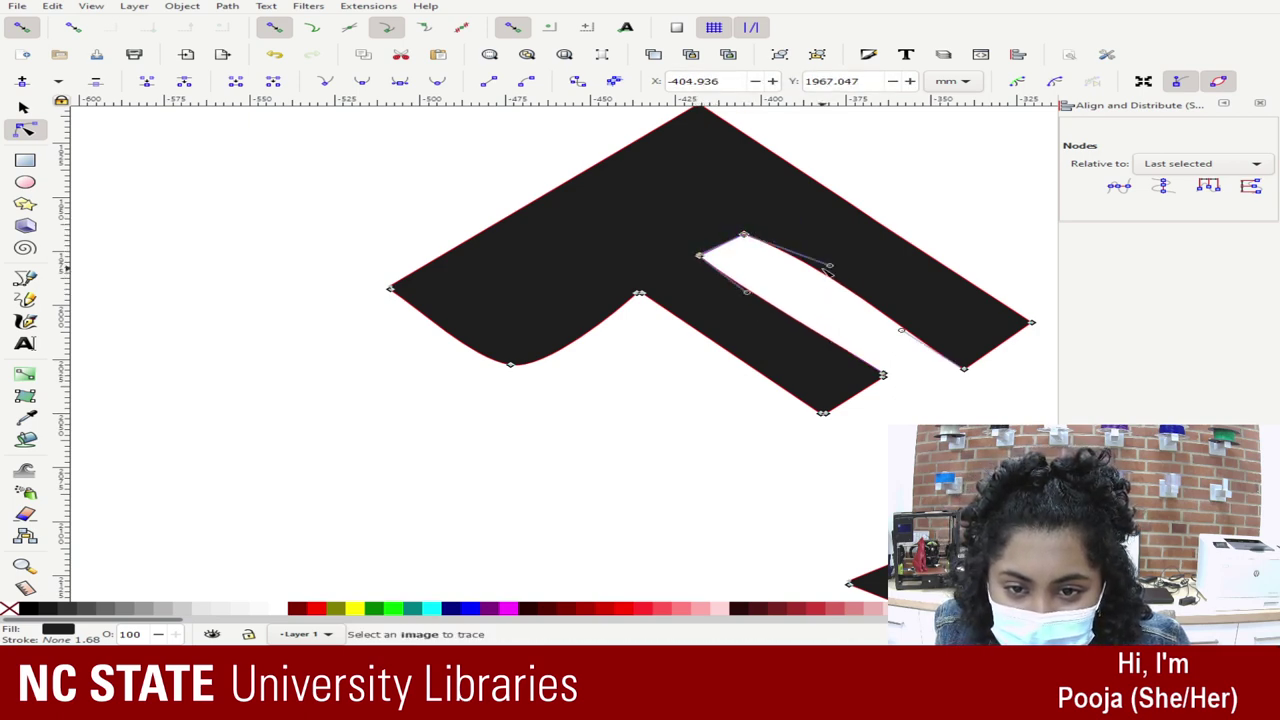
Step: Straighten both long edges of the F's slot by moving their handles onto the end nodes
{"action": "left_click_drag", "start_coordinate": [832, 273], "coordinate": [963, 370]}
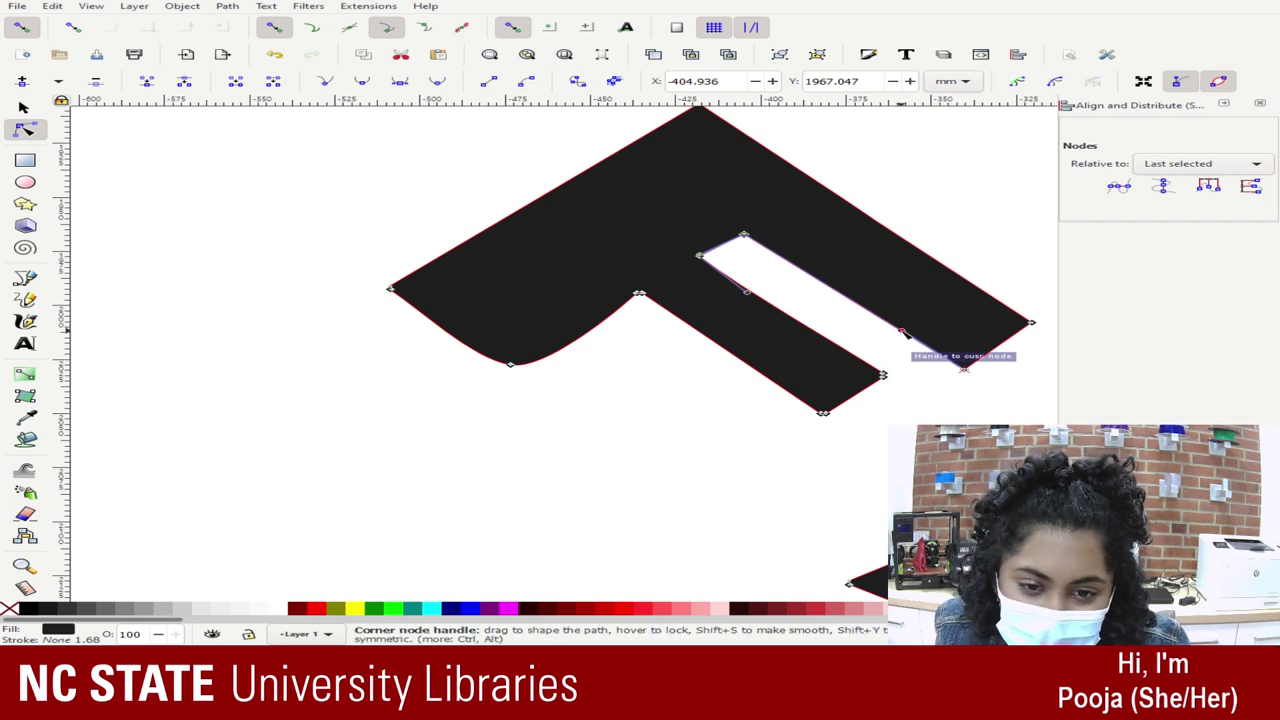
{"action": "left_click_drag", "start_coordinate": [904, 332], "coordinate": [743, 236]}
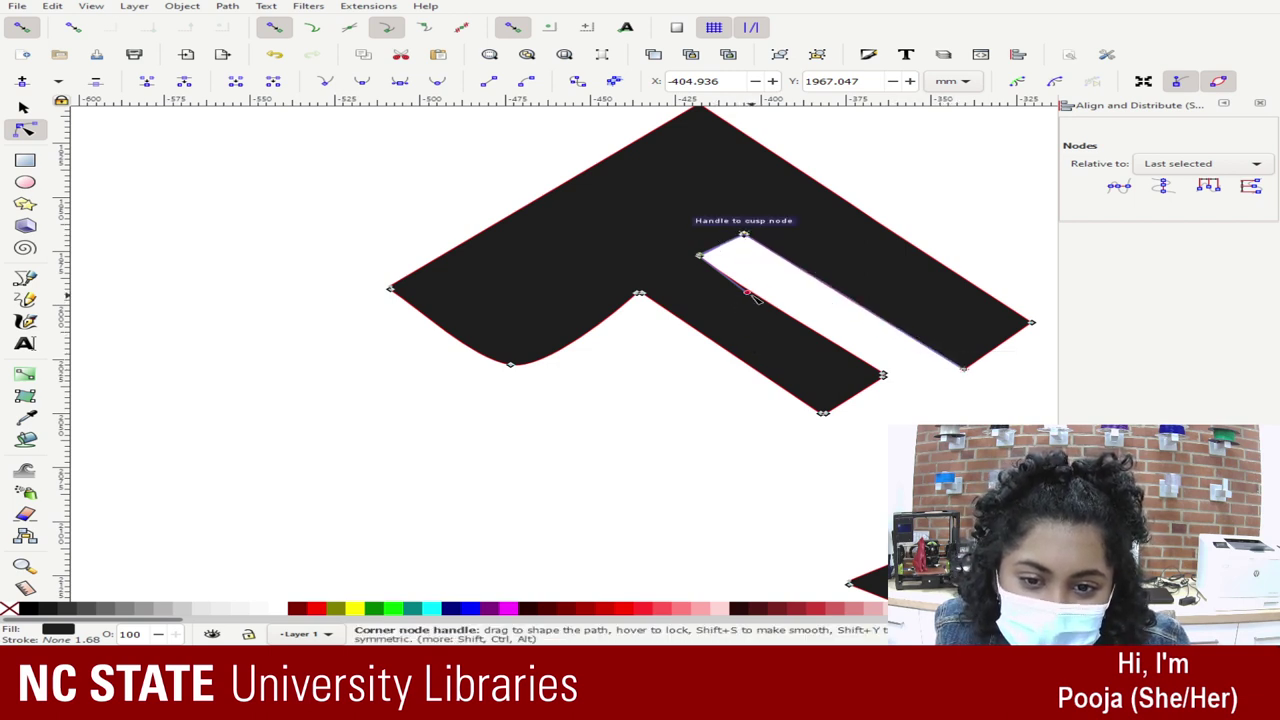
{"action": "left_click_drag", "start_coordinate": [748, 293], "coordinate": [884, 375]}
Step: Delete the duplicate nodes at the two tip corners of the F's lower arm and straighten the short edge between them
{"action": "left_click", "coordinate": [884, 376]}
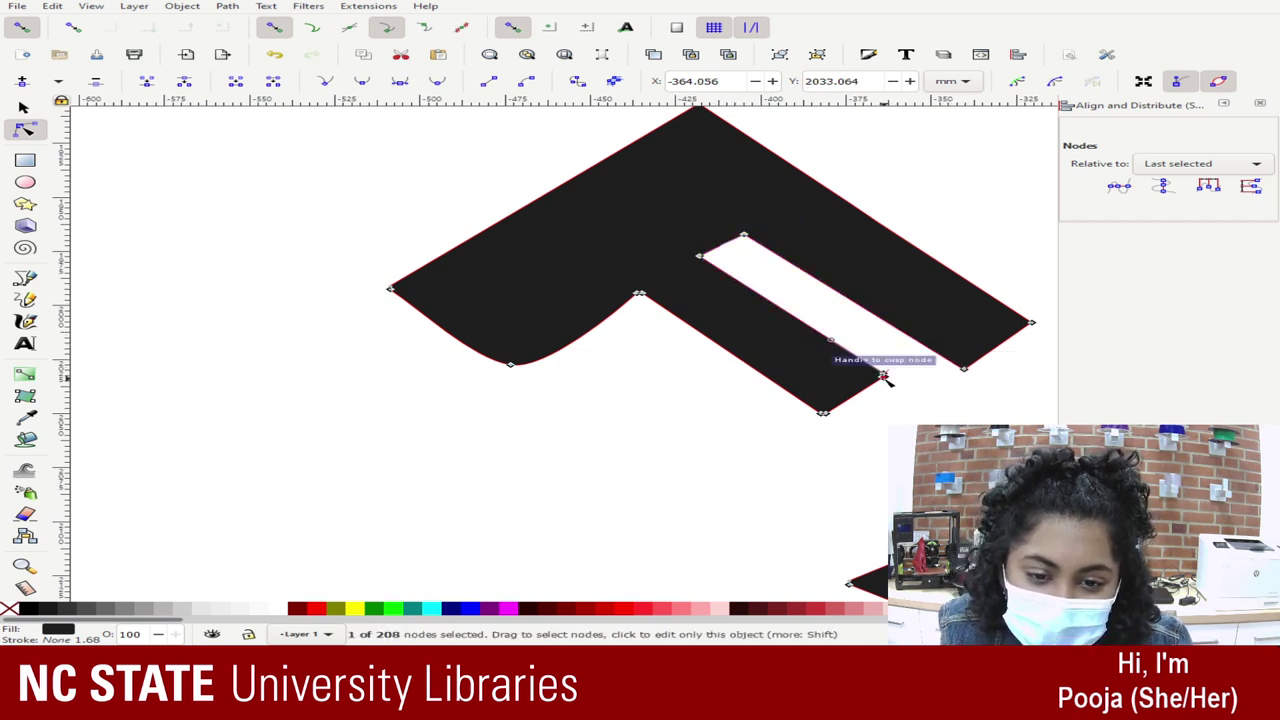
{"action": "key", "text": "ctrl+z"}
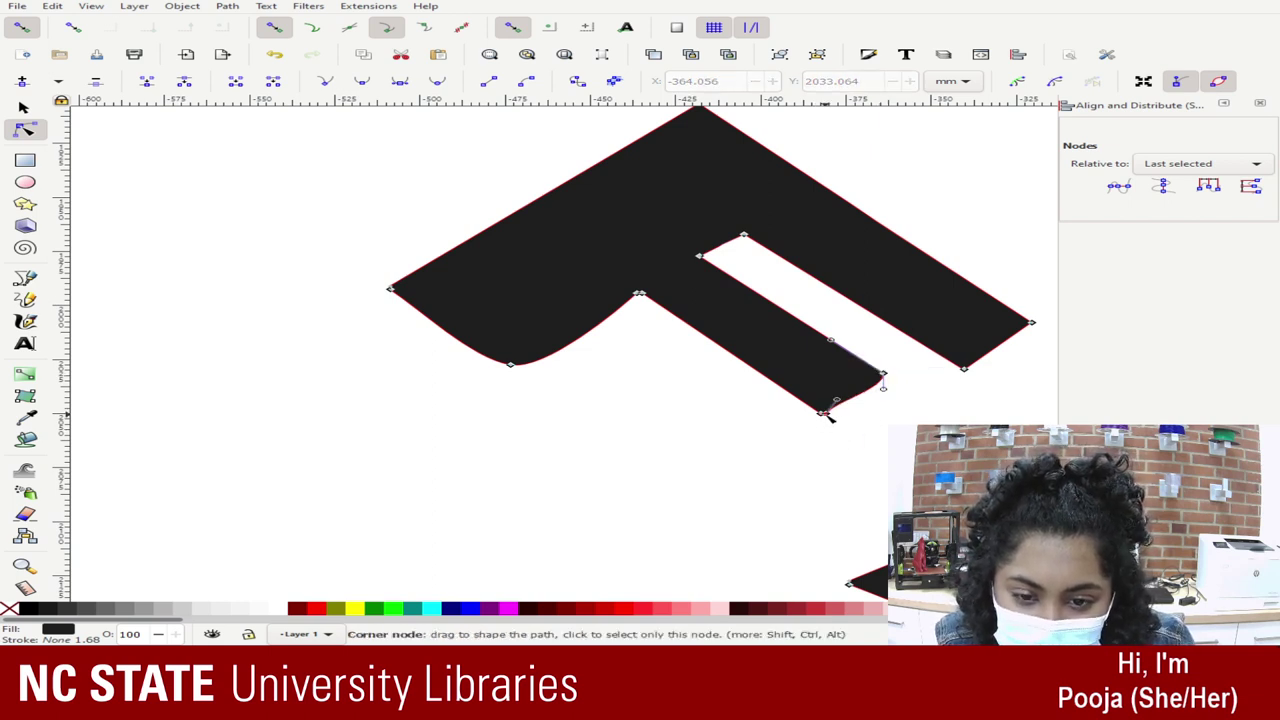
{"action": "left_click", "coordinate": [823, 413]}
{"action": "mouse_move", "coordinate": [883, 384]}
{"action": "left_mouse_down"}
{"action": "mouse_move", "coordinate": [828, 416]}
{"action": "mouse_move", "coordinate": [873, 376]}
{"action": "left_mouse_up"}
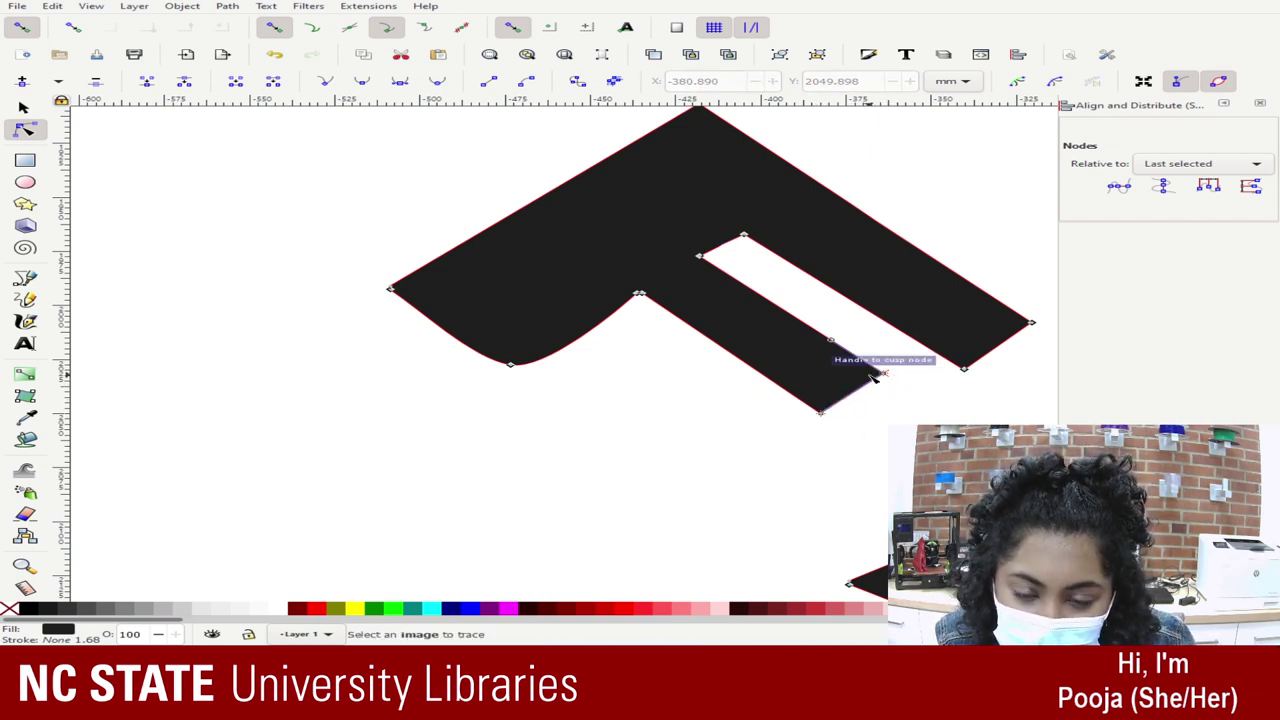
Step: Delete the duplicate node where the F's lower arm meets the stem and straighten the arm's lower edge with the handles
{"action": "left_click", "coordinate": [643, 296]}
{"action": "left_click_drag", "start_coordinate": [704, 327], "coordinate": [820, 413]}
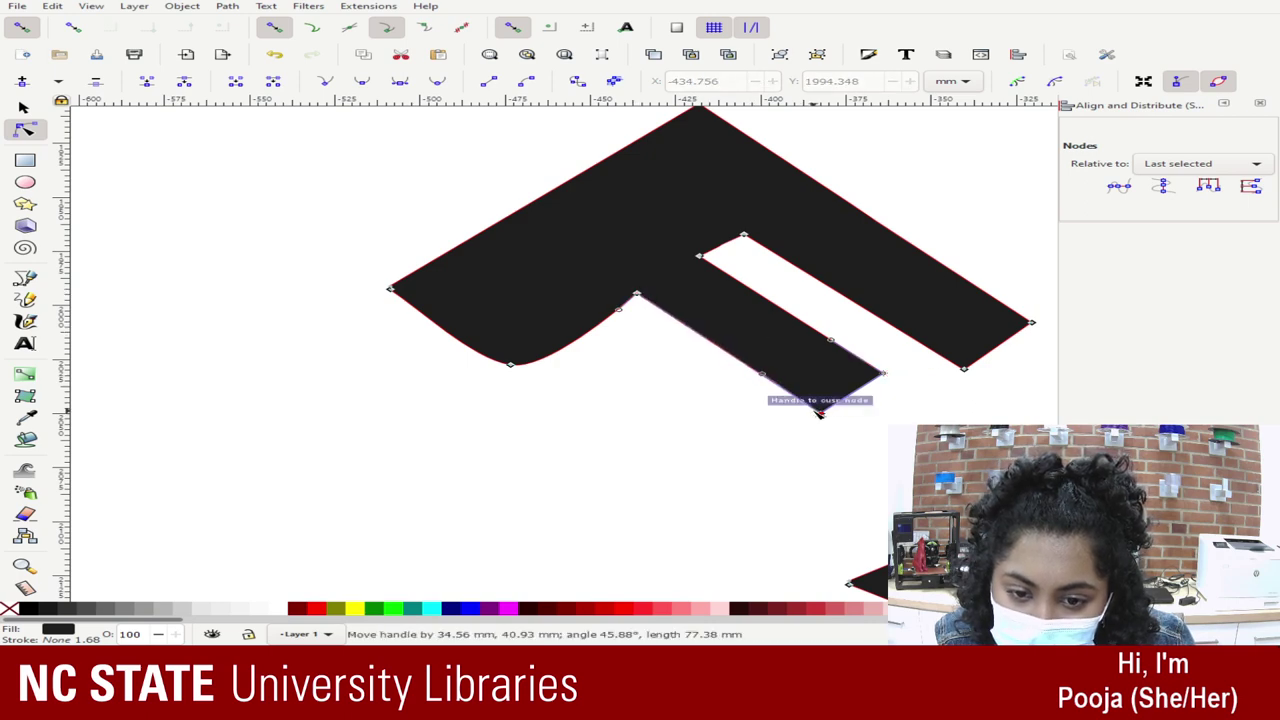
{"action": "mouse_move", "coordinate": [763, 376]}
{"action": "left_mouse_down"}
{"action": "mouse_move", "coordinate": [654, 326]}
{"action": "mouse_move", "coordinate": [640, 303]}
{"action": "mouse_move", "coordinate": [524, 371]}
{"action": "left_mouse_up"}
{"action": "left_click", "coordinate": [524, 408]}
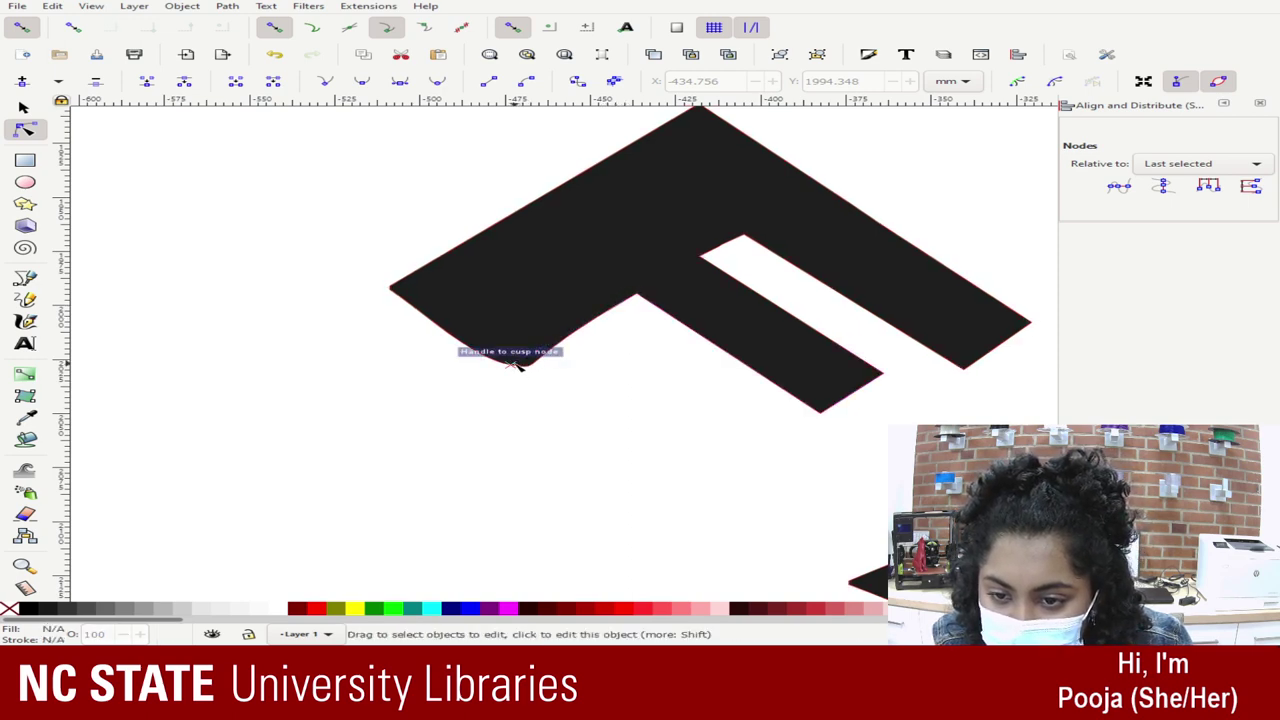
Step: Adjust the handles at the F stem's curved bottom node to make a sharp corner with straight edges on both sides
{"action": "left_click", "coordinate": [521, 367]}
{"action": "left_click", "coordinate": [511, 365]}
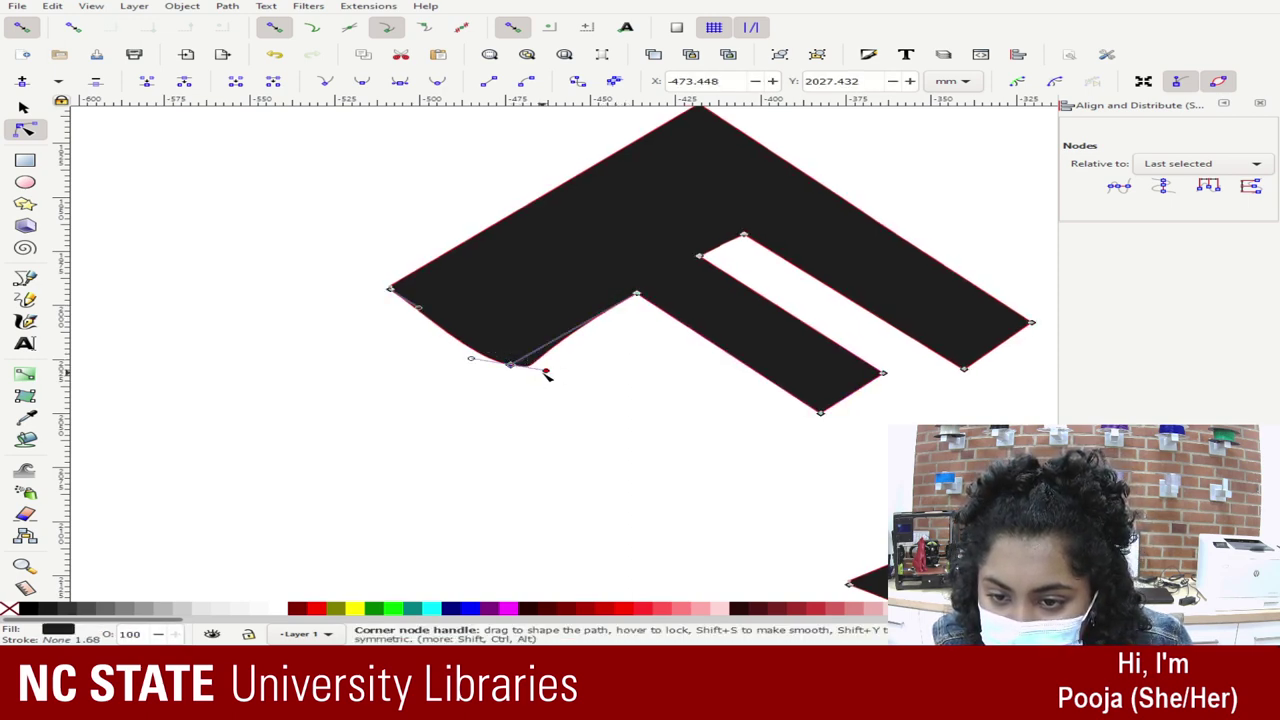
{"action": "left_click_drag", "start_coordinate": [547, 374], "coordinate": [643, 298]}
{"action": "left_click_drag", "start_coordinate": [471, 359], "coordinate": [509, 363]}
{"action": "left_click", "coordinate": [598, 467]}
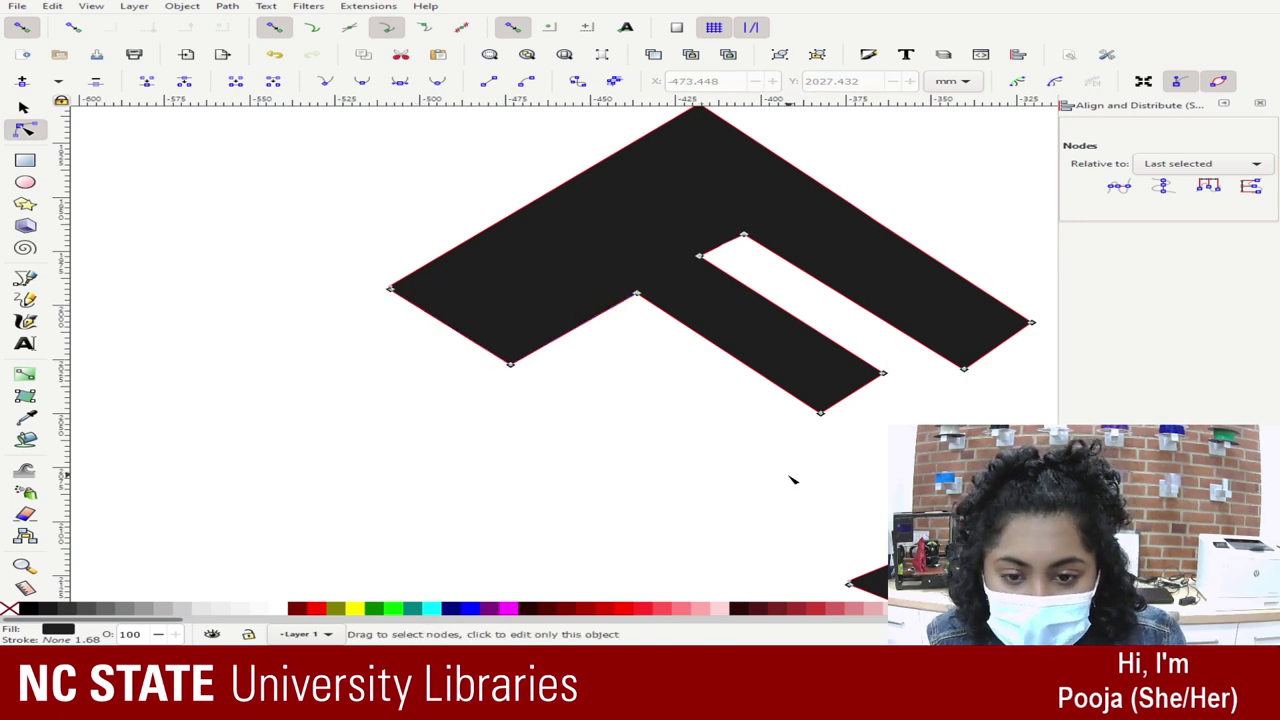
Step: Straighten the top edge of the A in FALL by moving the handle onto its peak node
{"action": "left_click_drag", "start_coordinate": [737, 489], "coordinate": [737, 171]}
{"action": "left_click", "coordinate": [737, 171]}
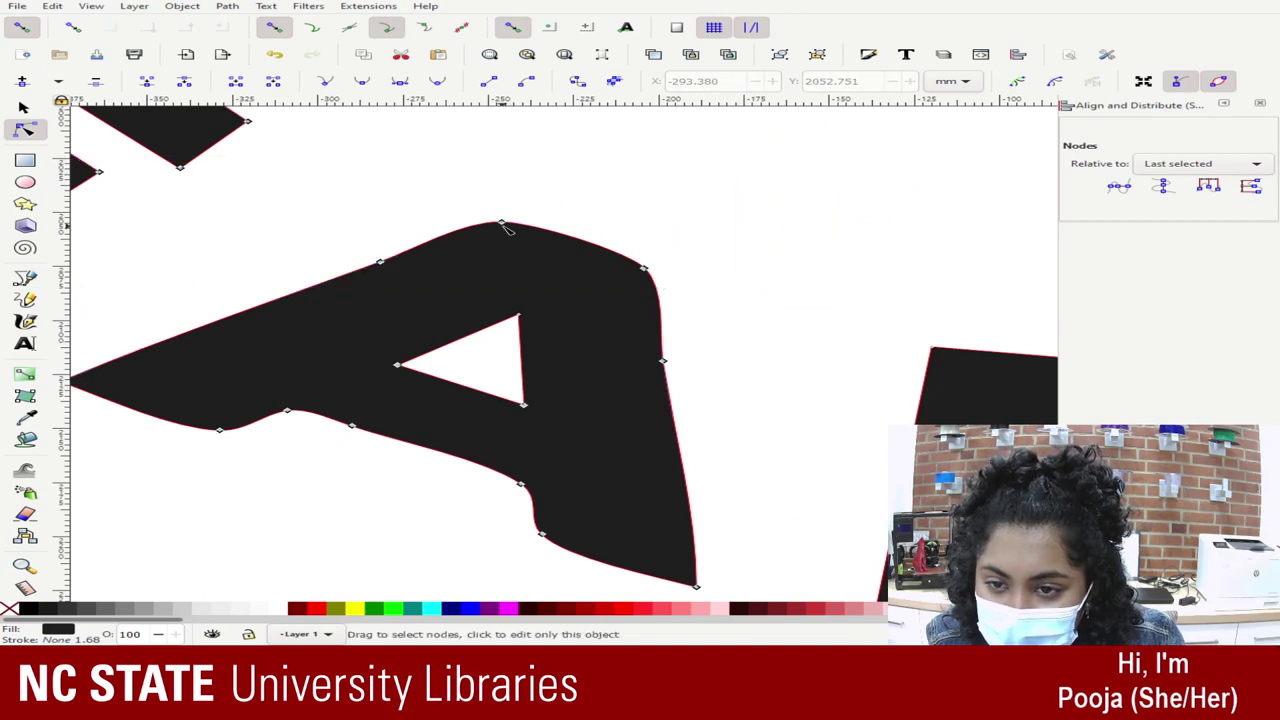
{"action": "left_click", "coordinate": [502, 223]}
{"action": "left_click_drag", "start_coordinate": [533, 223], "coordinate": [499, 224]}
{"action": "scroll", "coordinate": [650, 249], "scroll_direction": "down", "scroll_amount": 1}
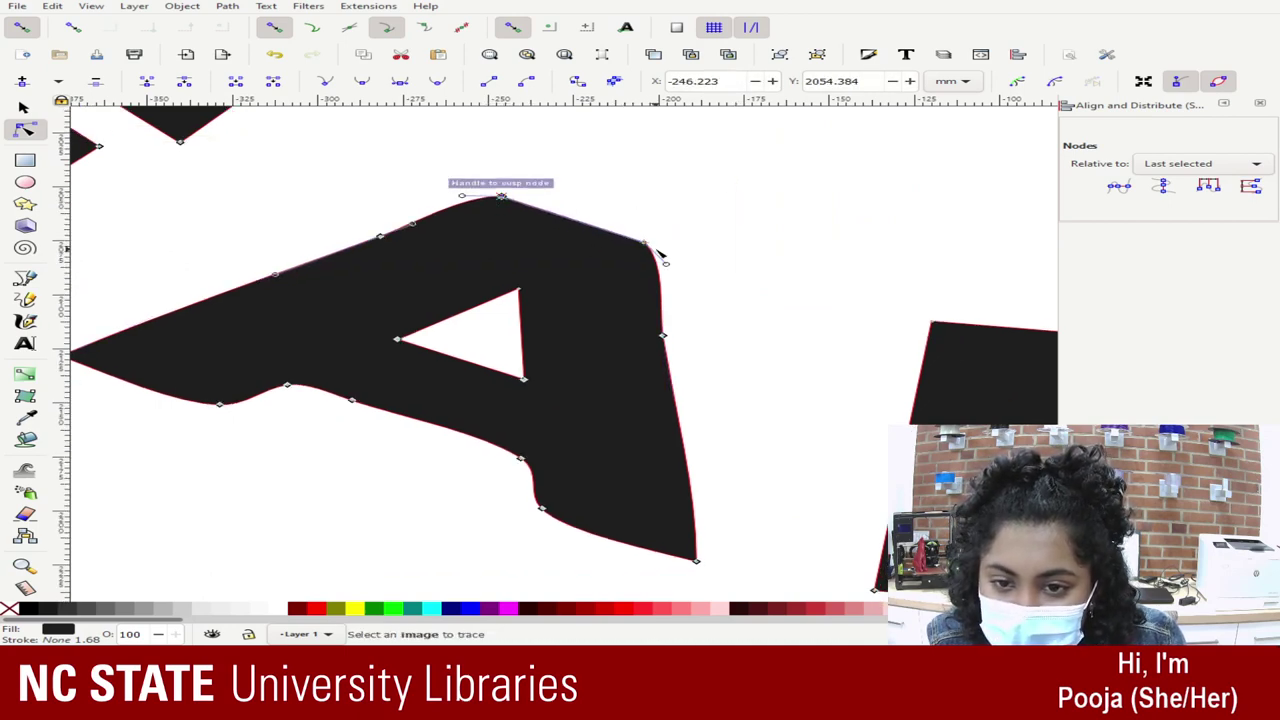
Step: Delete the extra middle node on the A's right outer edge and straighten that edge by moving its handles onto the corner nodes
{"action": "left_click_drag", "start_coordinate": [666, 264], "coordinate": [697, 561]}
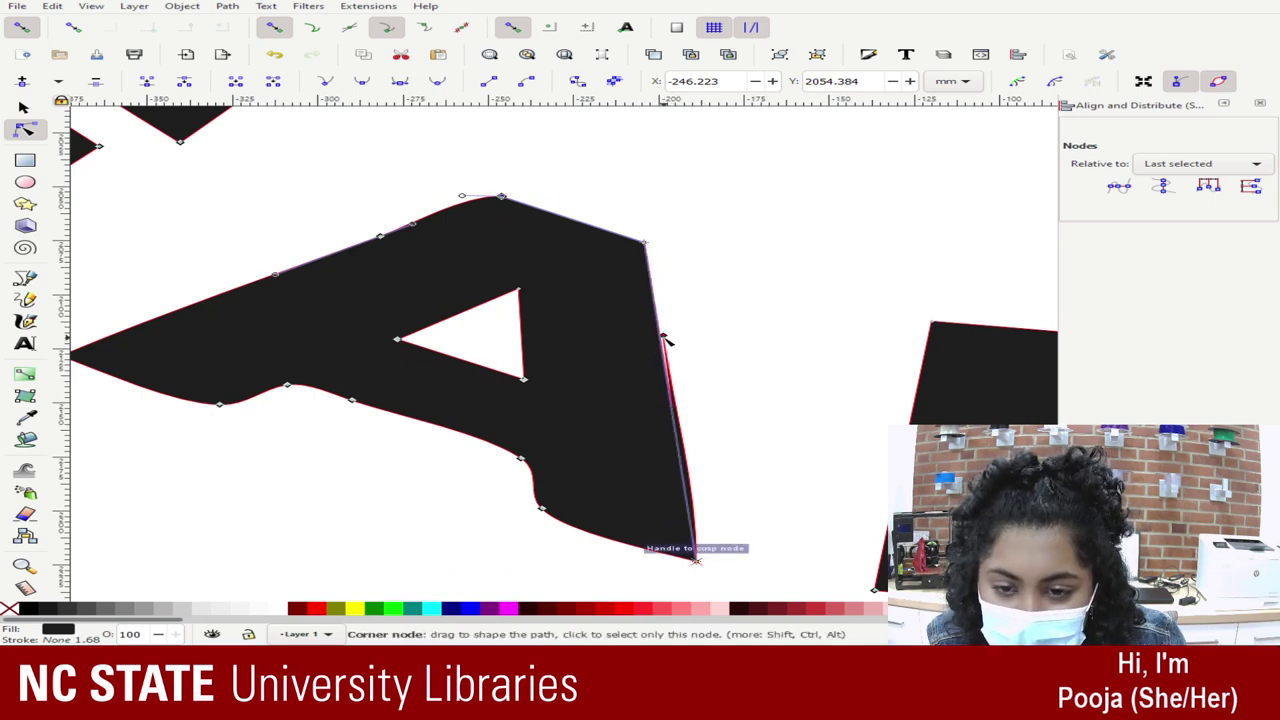
{"action": "left_click_drag", "start_coordinate": [667, 341], "coordinate": [646, 242]}
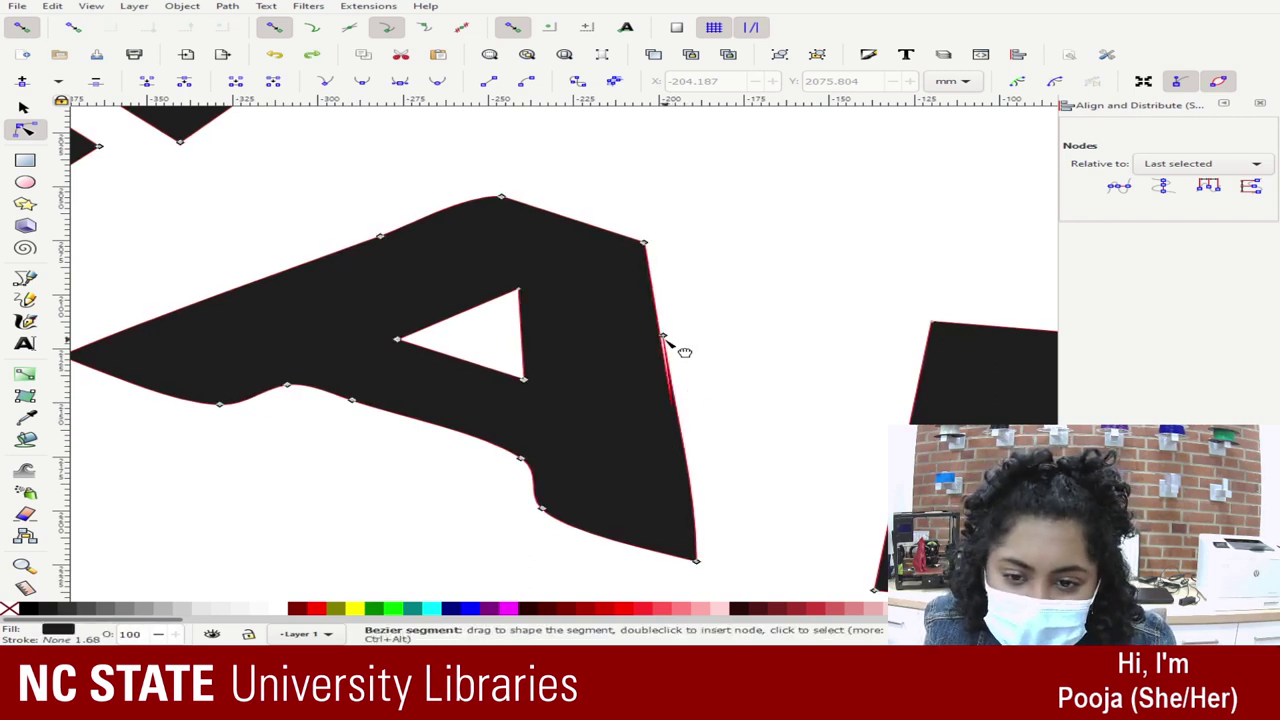
{"action": "double_click", "coordinate": [660, 339]}
{"action": "left_click", "coordinate": [662, 336]}
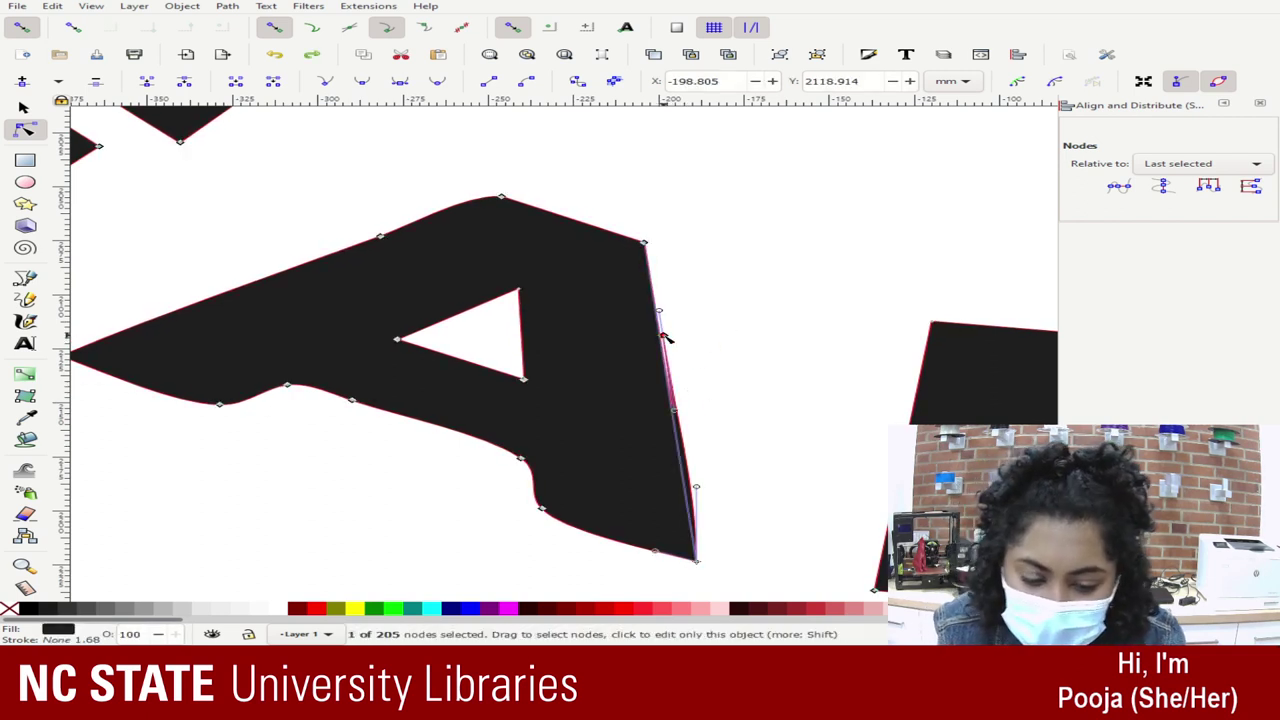
{"action": "key", "text": "Delete"}
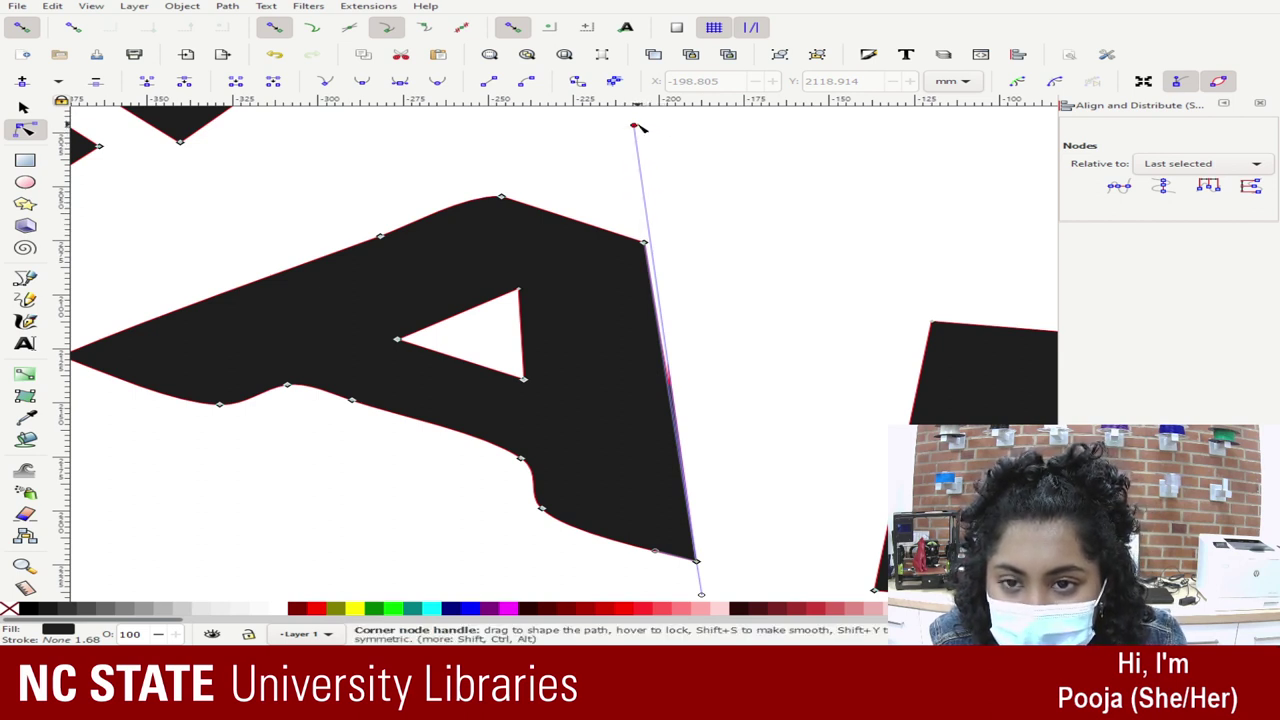
{"action": "left_click_drag", "start_coordinate": [635, 126], "coordinate": [668, 243]}
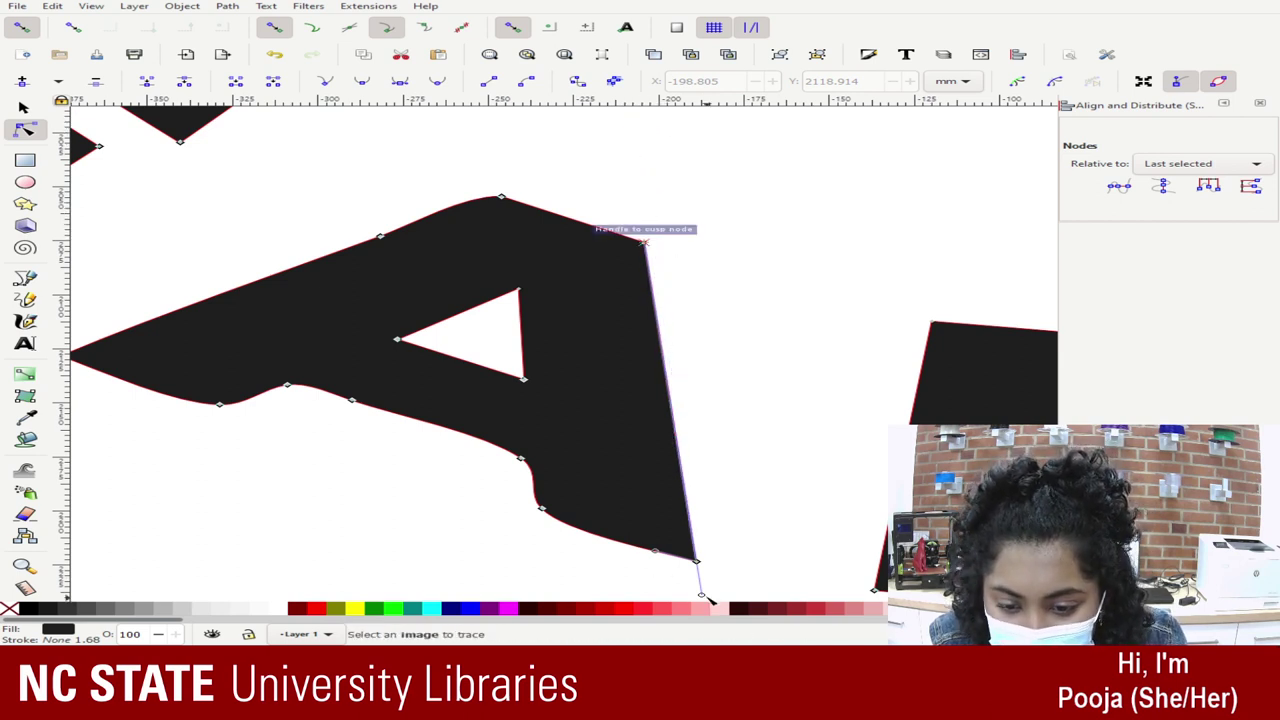
Step: Retract the handle extending past the tip of the A's right leg onto its corner node
{"action": "left_click_drag", "start_coordinate": [702, 595], "coordinate": [595, 530]}
{"action": "key", "text": "ctrl+z"}
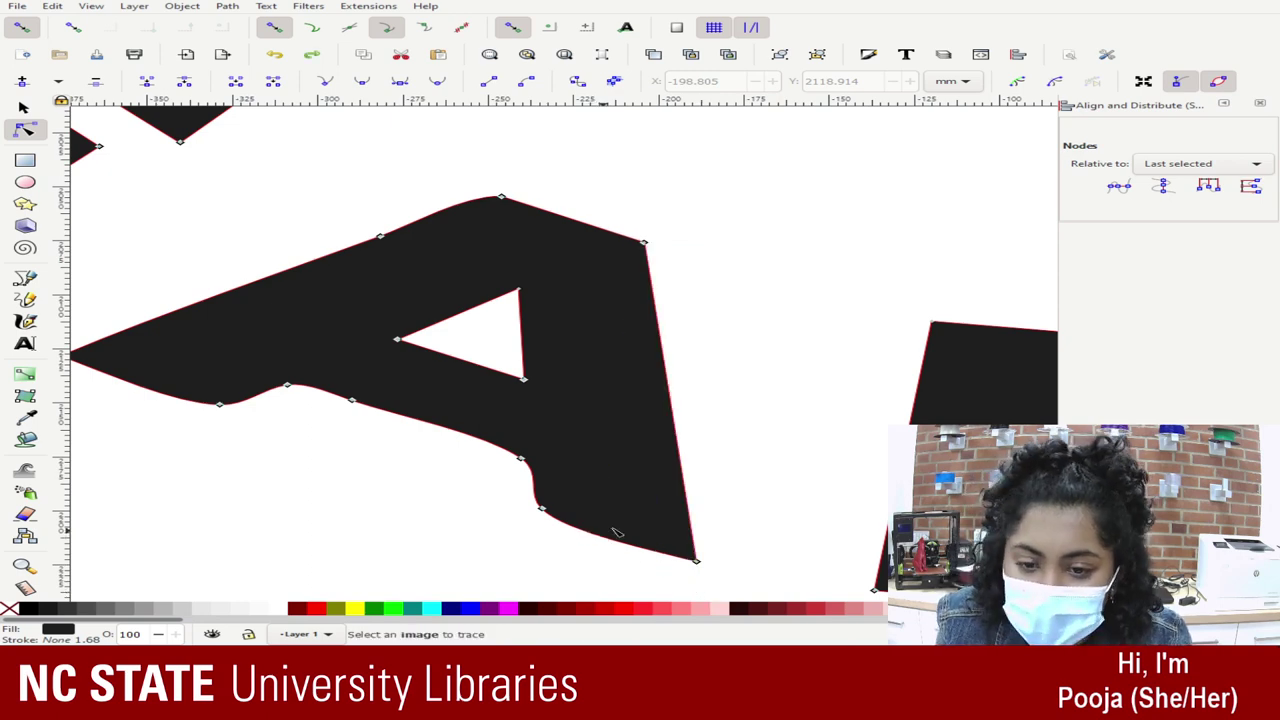
{"action": "left_click", "coordinate": [696, 561]}
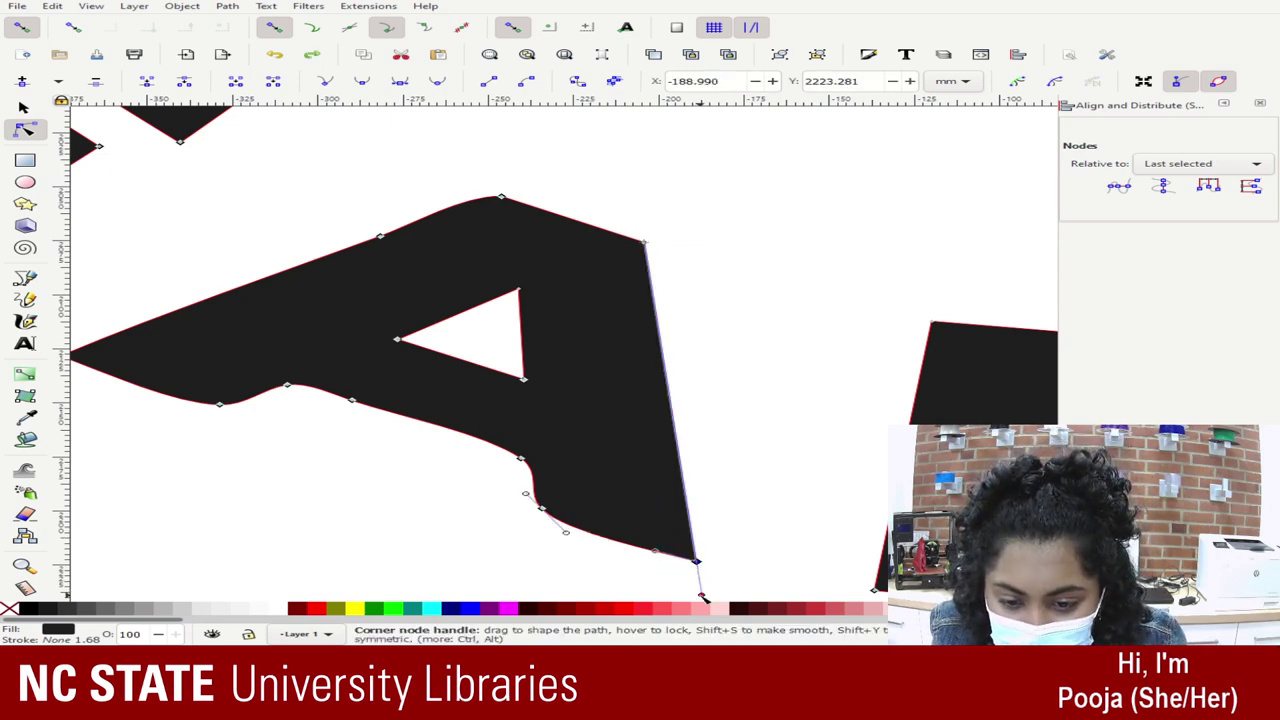
{"action": "left_click_drag", "start_coordinate": [702, 595], "coordinate": [696, 561]}
{"action": "left_click", "coordinate": [606, 562]}
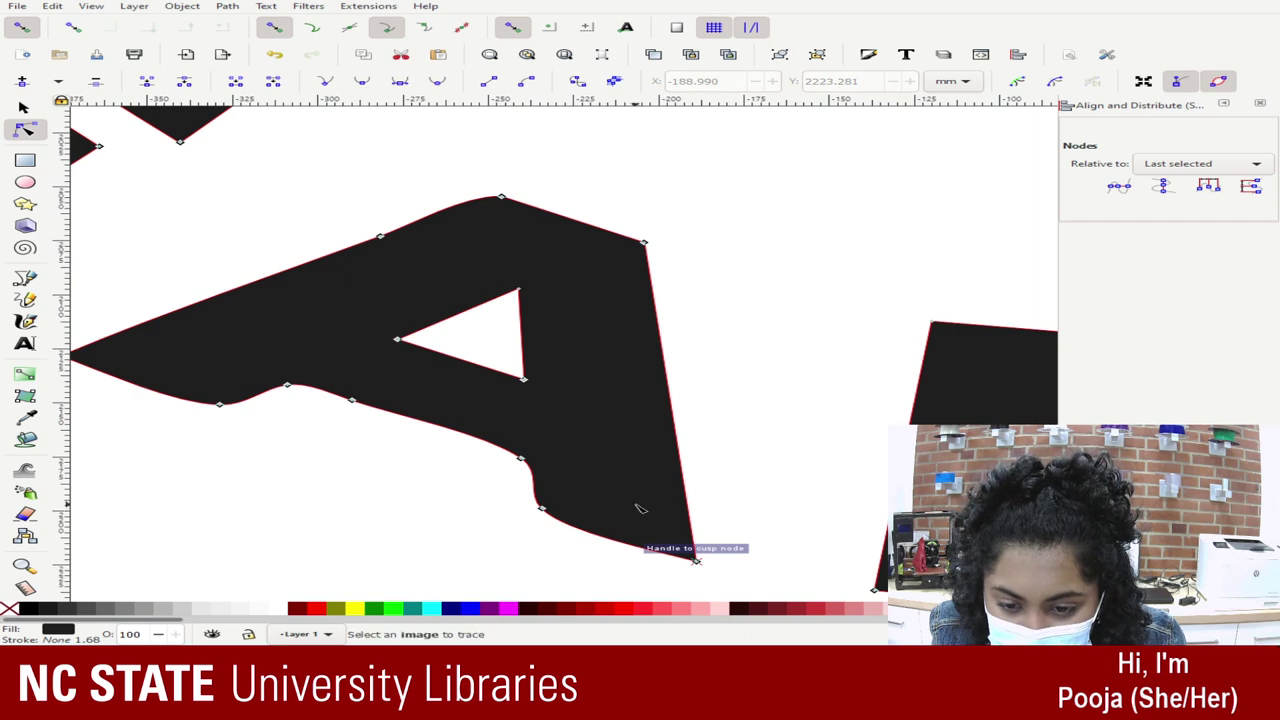
Step: Straighten the bottom edge of the A's right leg by moving its handles onto the corner nodes
{"action": "left_click", "coordinate": [541, 509]}
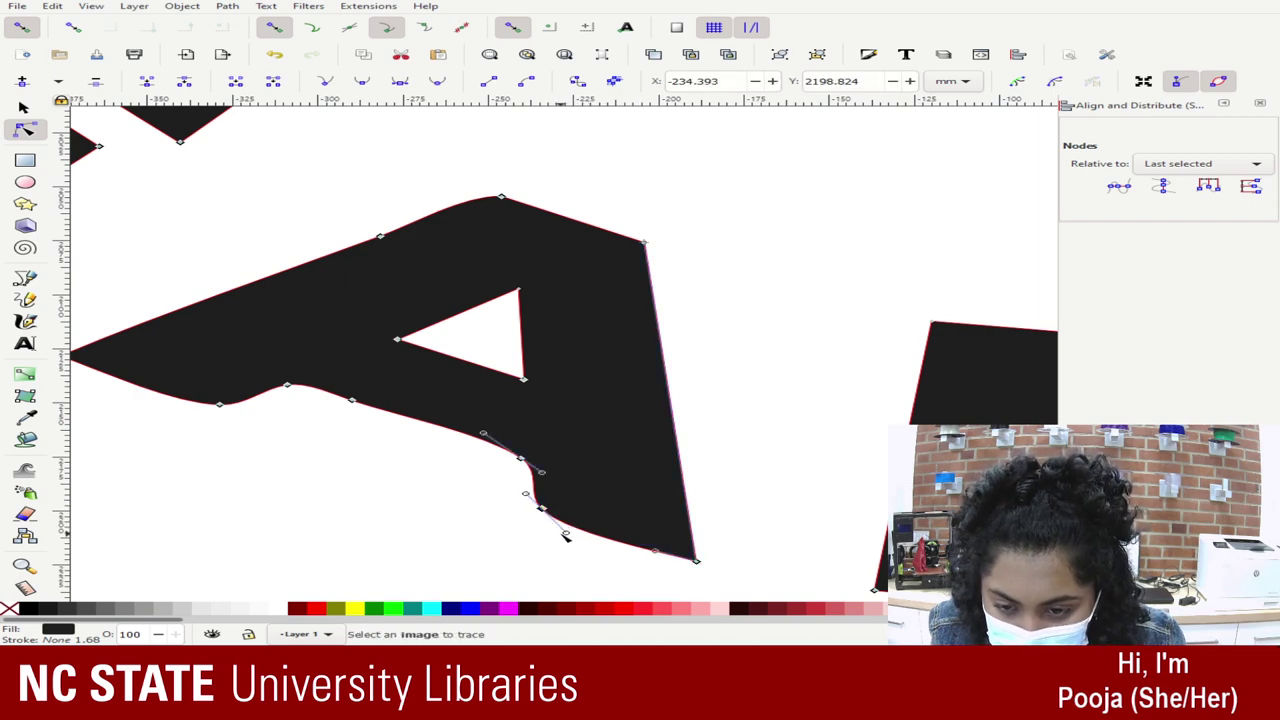
{"action": "left_click_drag", "start_coordinate": [566, 533], "coordinate": [696, 561]}
{"action": "left_click", "coordinate": [640, 557]}
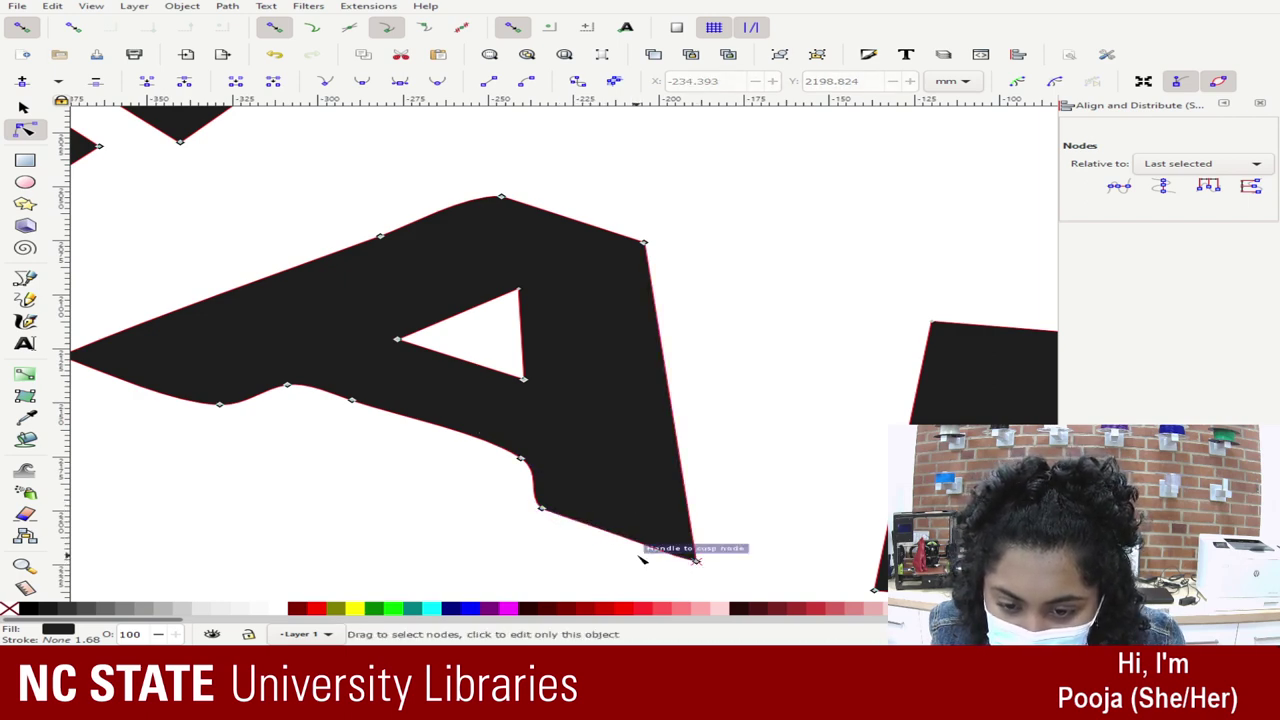
{"action": "scroll", "coordinate": [635, 516], "scroll_direction": "down", "scroll_amount": 3}
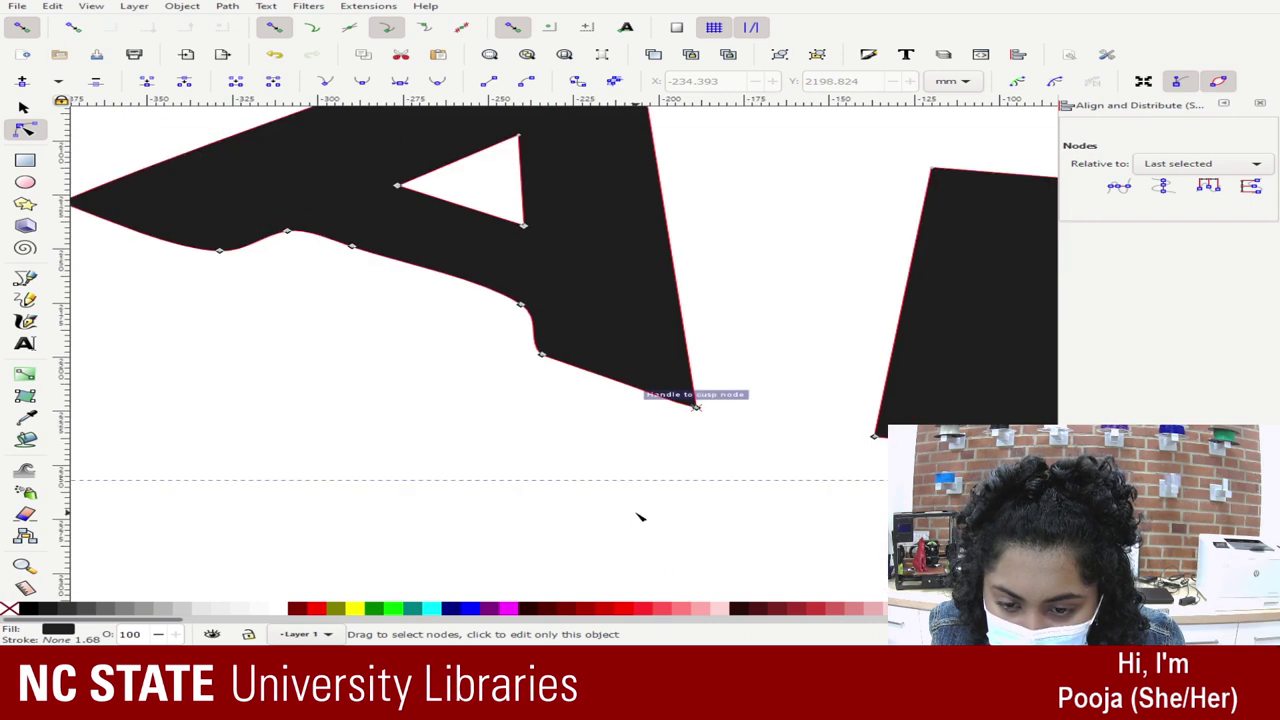
{"action": "left_click", "coordinate": [697, 407]}
{"action": "left_click_drag", "start_coordinate": [660, 394], "coordinate": [542, 354]}
Step: Straighten the short inner edge of the A's right foot, then delete the extra node on the crossbar's underside and straighten it
{"action": "left_click", "coordinate": [542, 350]}
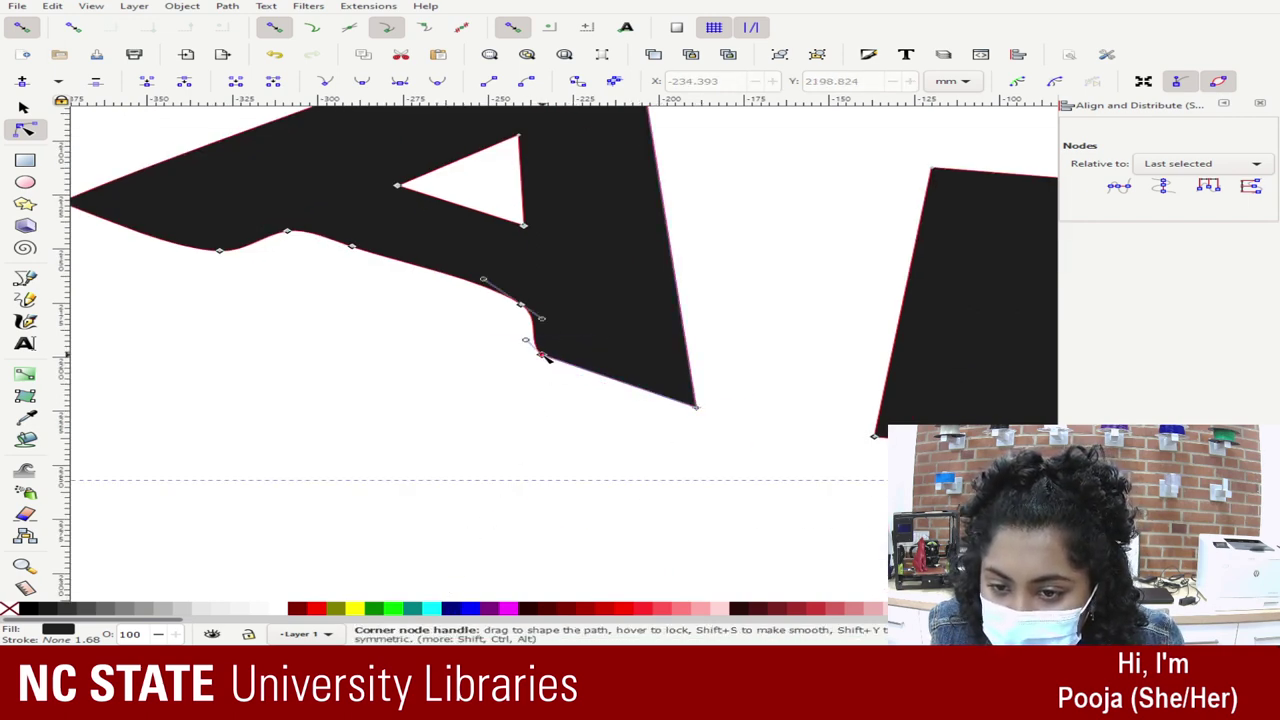
{"action": "left_click_drag", "start_coordinate": [541, 318], "coordinate": [539, 340]}
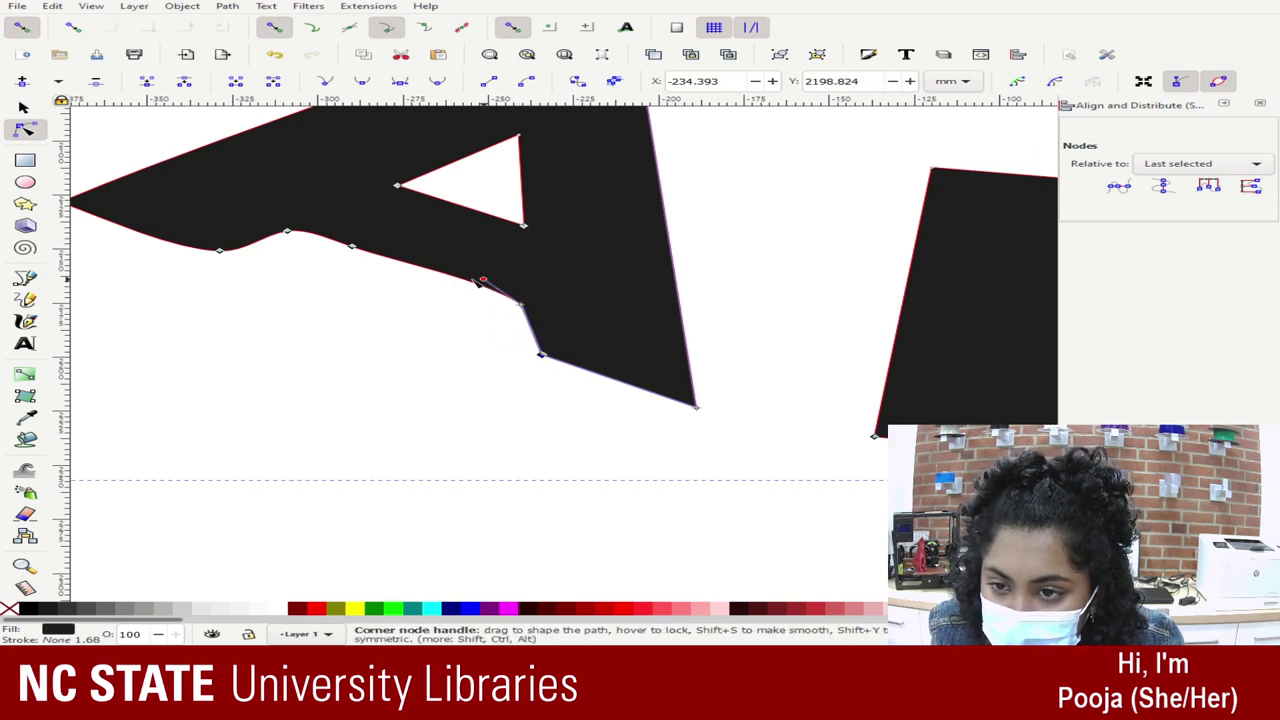
{"action": "left_click_drag", "start_coordinate": [484, 281], "coordinate": [287, 231]}
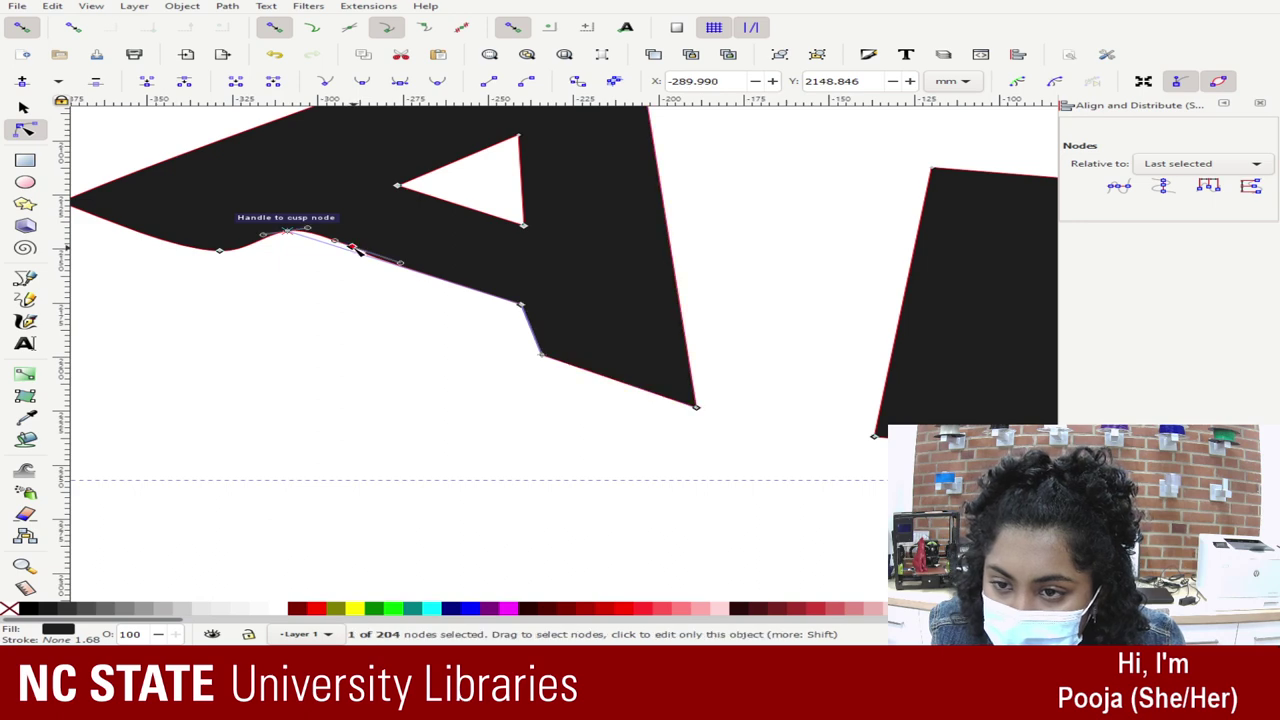
{"action": "key", "text": "Delete"}
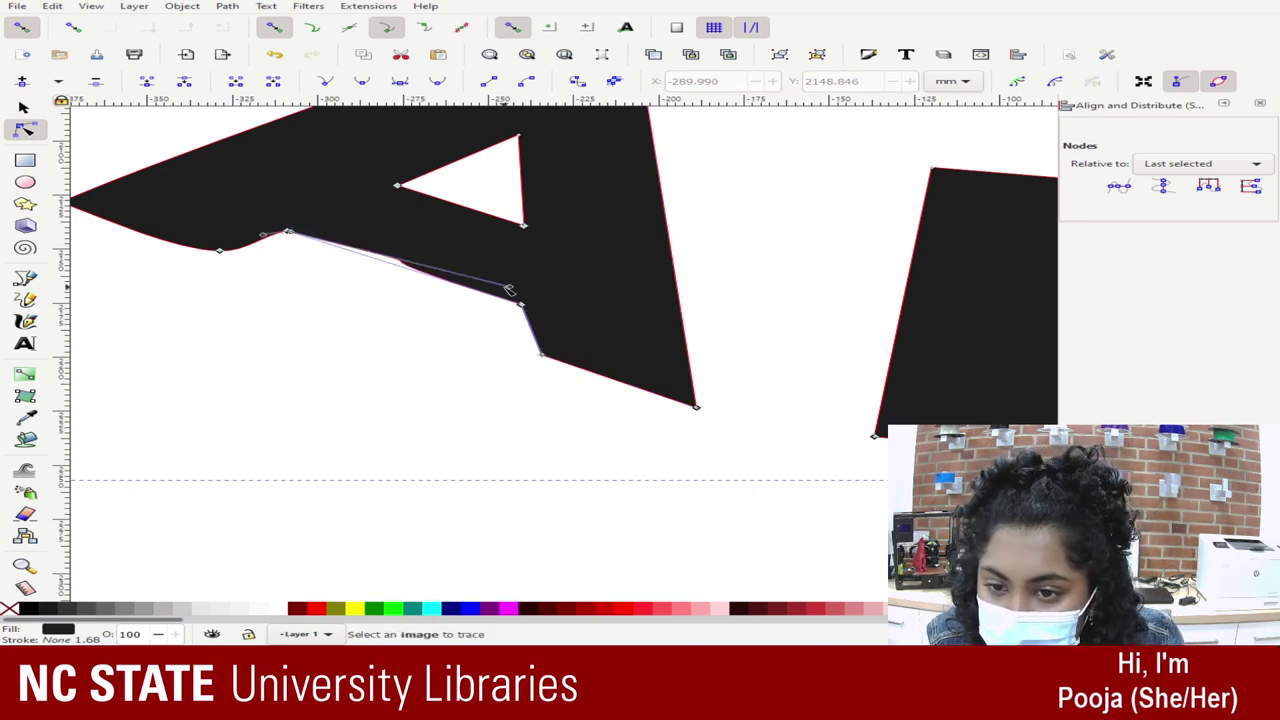
{"action": "left_click_drag", "start_coordinate": [508, 290], "coordinate": [519, 302]}
Step: Straighten both lower edges of the A's left foot by pulling their handles onto the corner nodes
{"action": "left_click", "coordinate": [219, 249]}
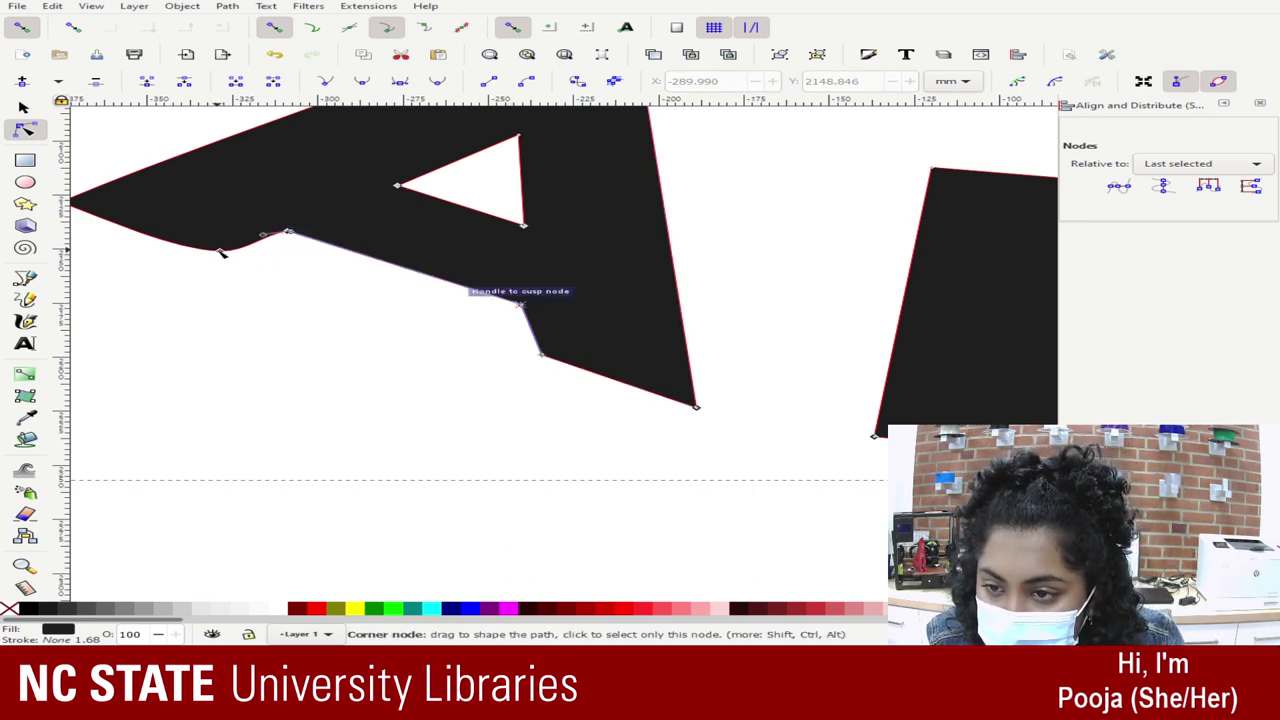
{"action": "mouse_move", "coordinate": [283, 229]}
{"action": "left_mouse_down"}
{"action": "mouse_move", "coordinate": [296, 232]}
{"action": "mouse_move", "coordinate": [243, 255]}
{"action": "mouse_move", "coordinate": [256, 257]}
{"action": "mouse_move", "coordinate": [225, 251]}
{"action": "mouse_move", "coordinate": [291, 233]}
{"action": "left_mouse_up"}
{"action": "left_click", "coordinate": [432, 536]}
{"action": "left_click_drag", "start_coordinate": [414, 537], "coordinate": [60, 422]}
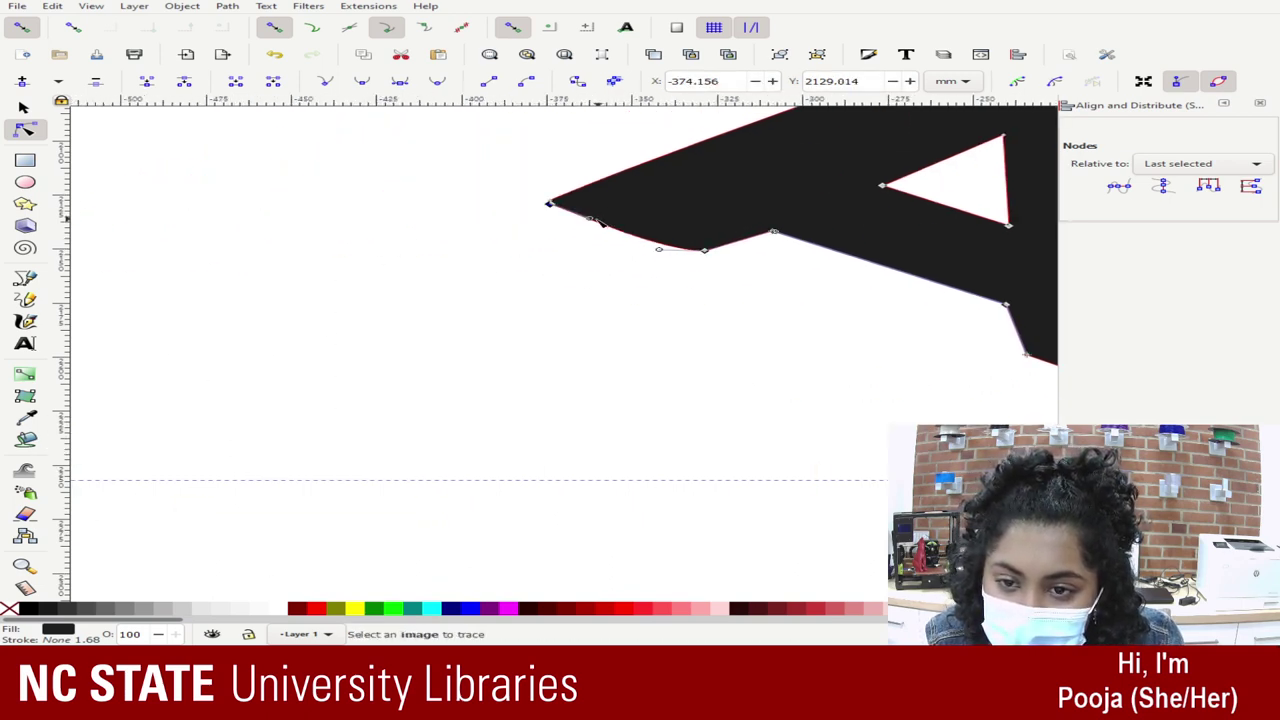
{"action": "left_click_drag", "start_coordinate": [598, 224], "coordinate": [560, 218]}
Step: Delete the extra node on the right edge of the second L's stem and straighten the edge with its handles
{"action": "scroll", "coordinate": [771, 565], "scroll_direction": "right", "scroll_amount": 20}
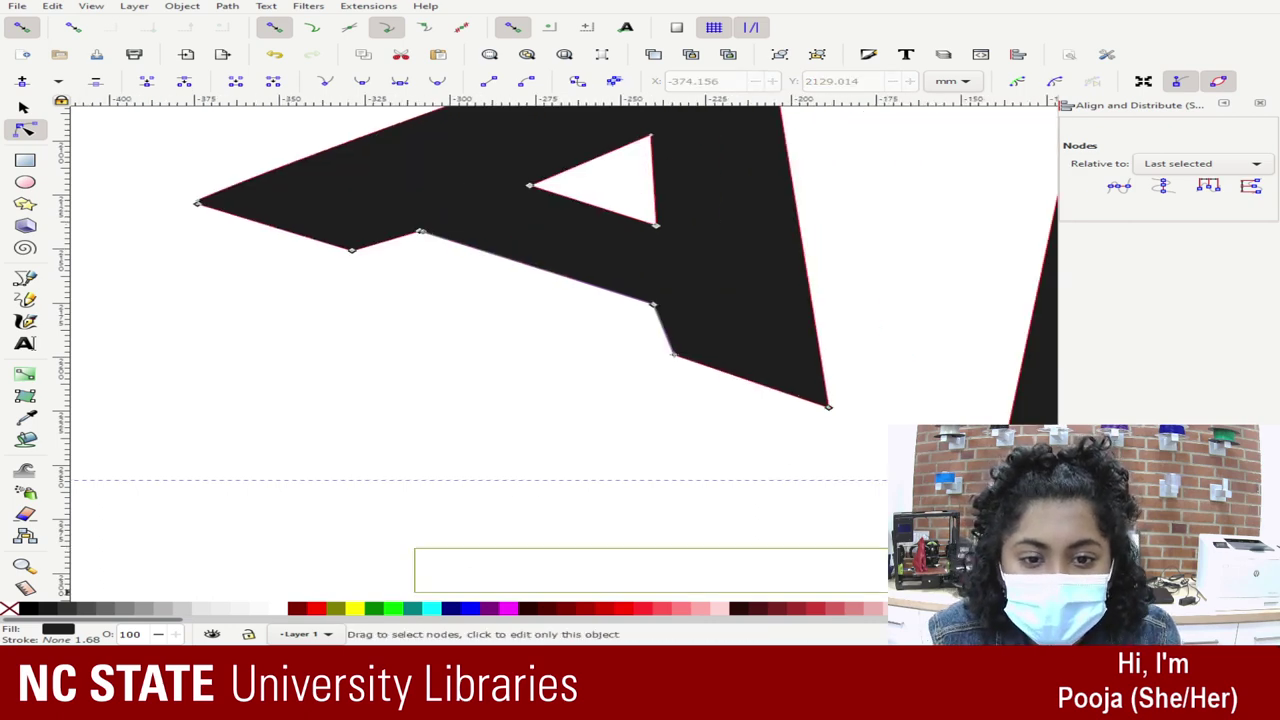
{"action": "left_click_drag", "start_coordinate": [587, 569], "coordinate": [66, 428]}
{"action": "left_click_drag", "start_coordinate": [843, 556], "coordinate": [1056, 561]}
{"action": "left_click_drag", "start_coordinate": [606, 560], "coordinate": [606, 560]}
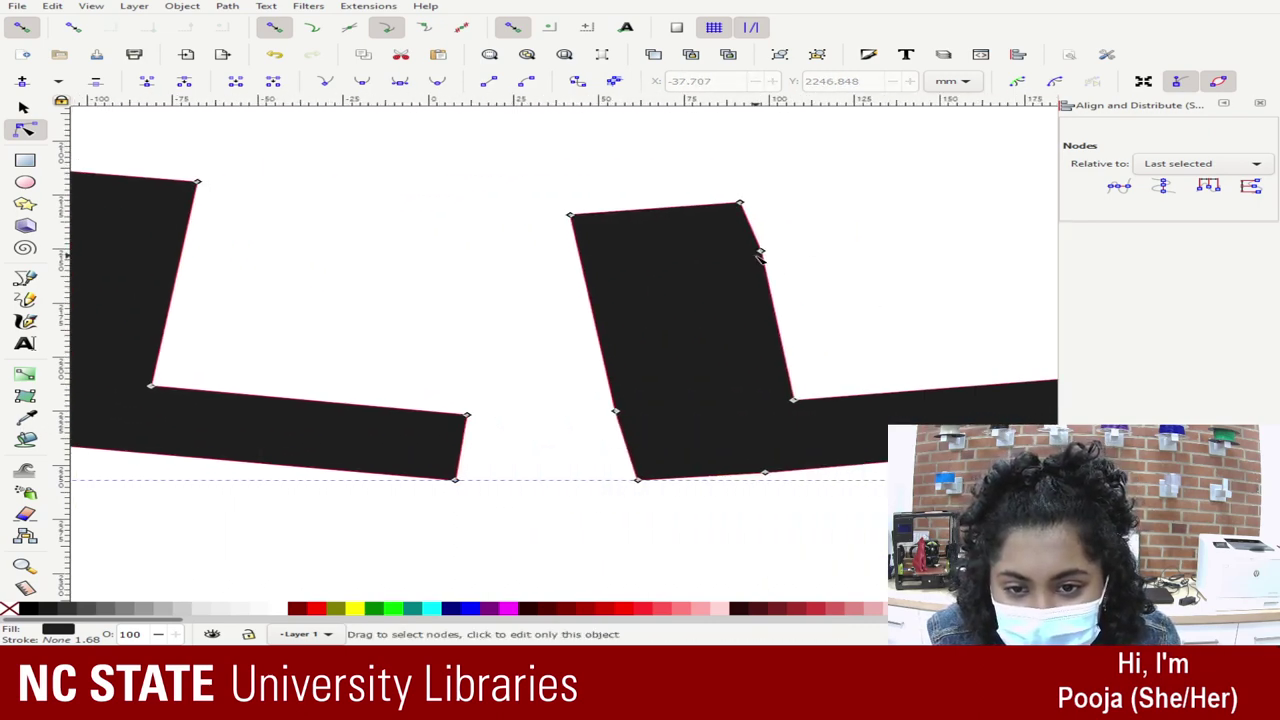
{"action": "left_click", "coordinate": [760, 251]}
{"action": "key", "text": "Delete"}
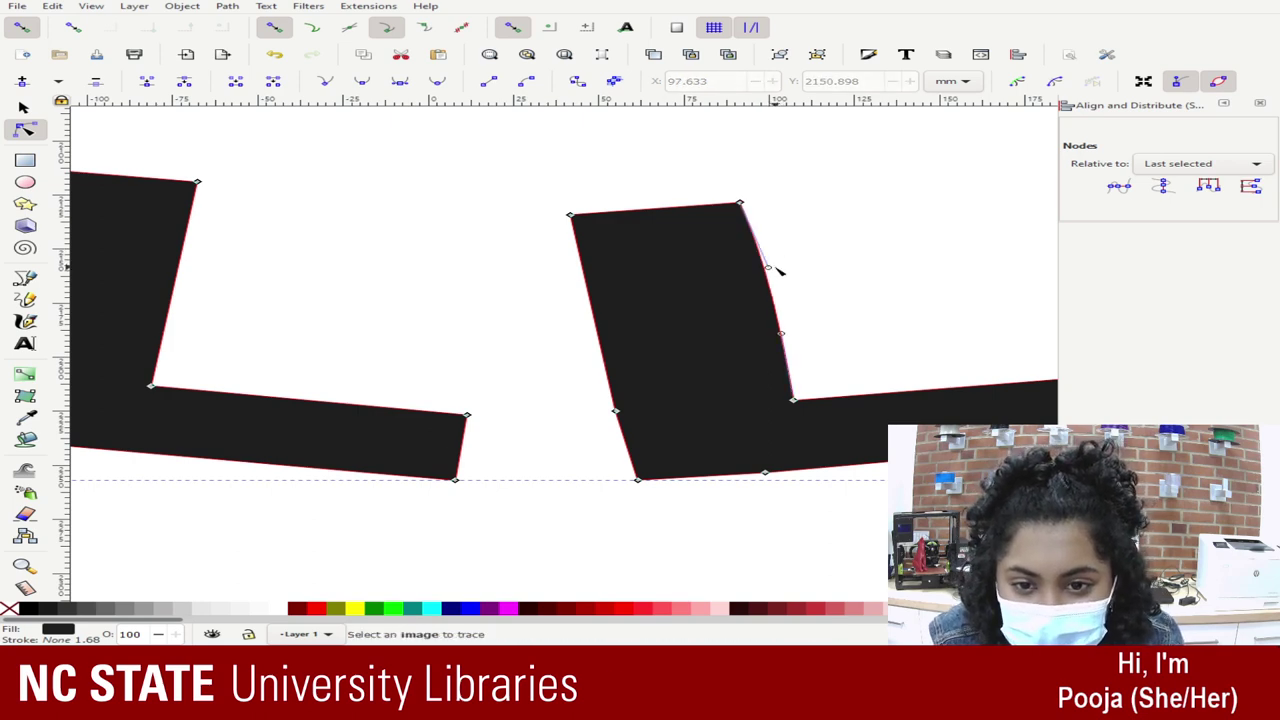
{"action": "left_click_drag", "start_coordinate": [767, 268], "coordinate": [792, 382]}
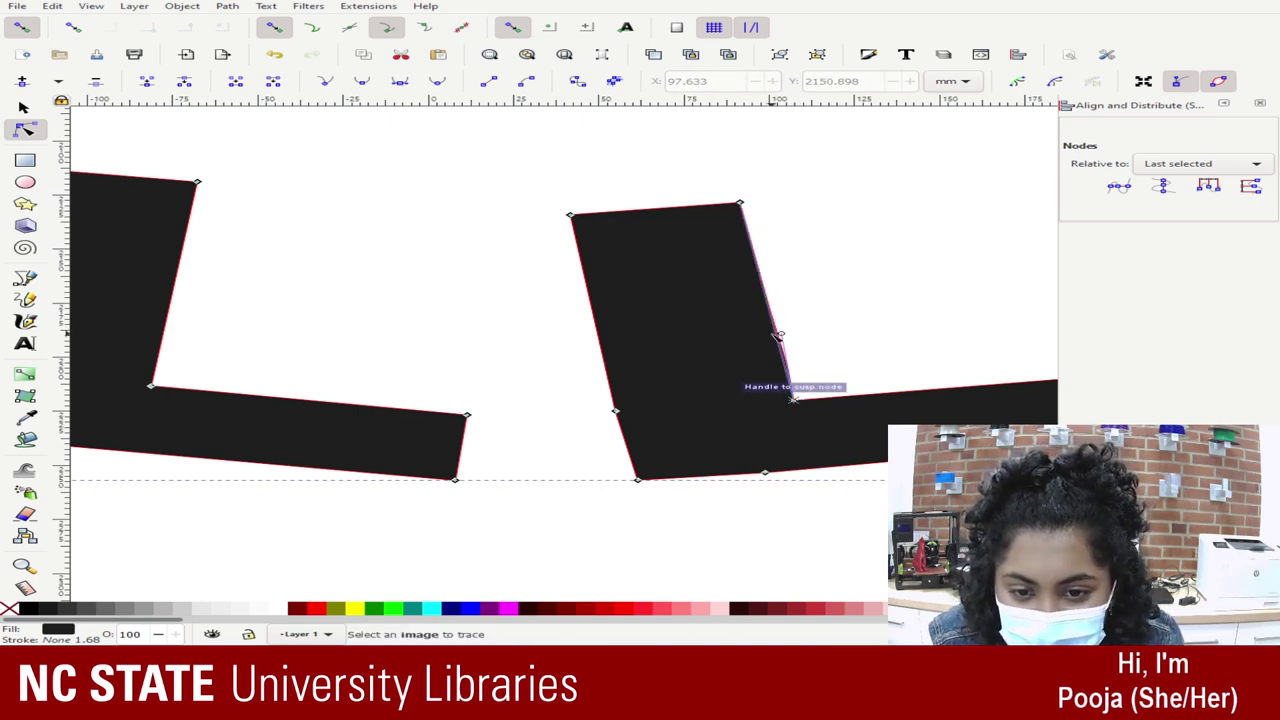
{"action": "left_click_drag", "start_coordinate": [779, 335], "coordinate": [740, 203]}
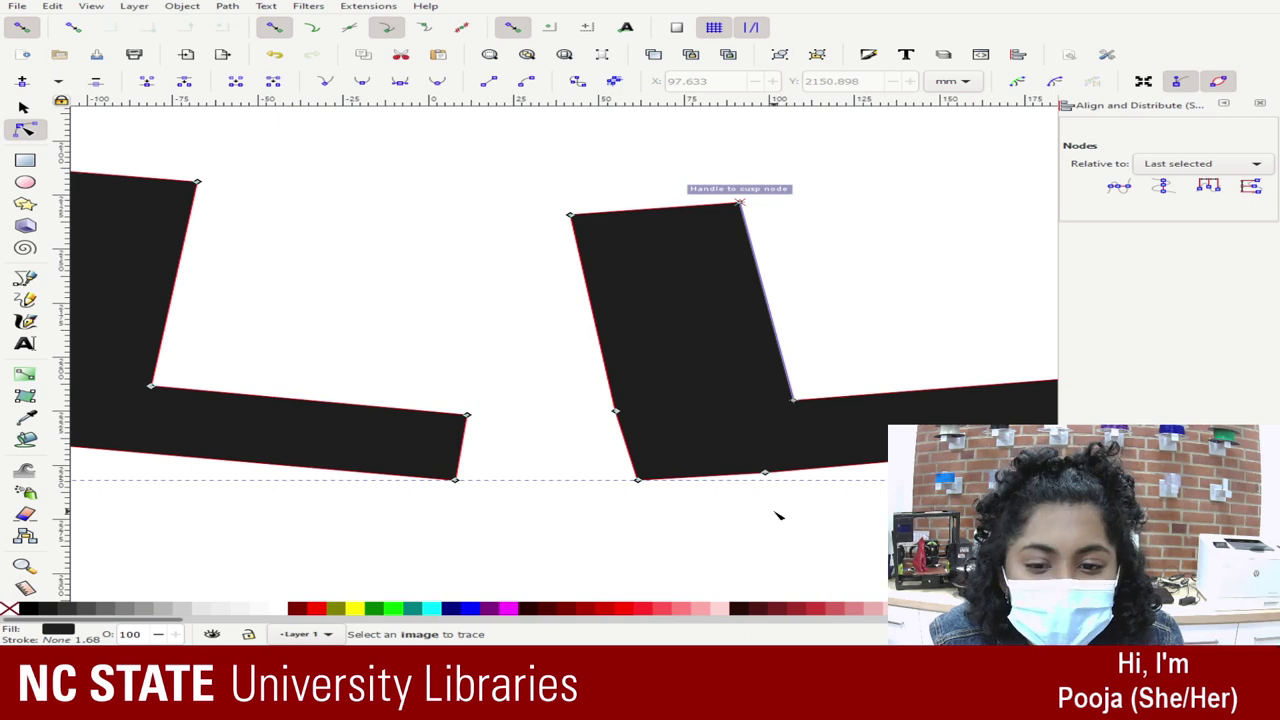
Step: Delete the extra node on the left edge of the second L's stem and straighten the edge with its handles
{"action": "left_click", "coordinate": [615, 410]}
{"action": "key", "text": "Delete"}
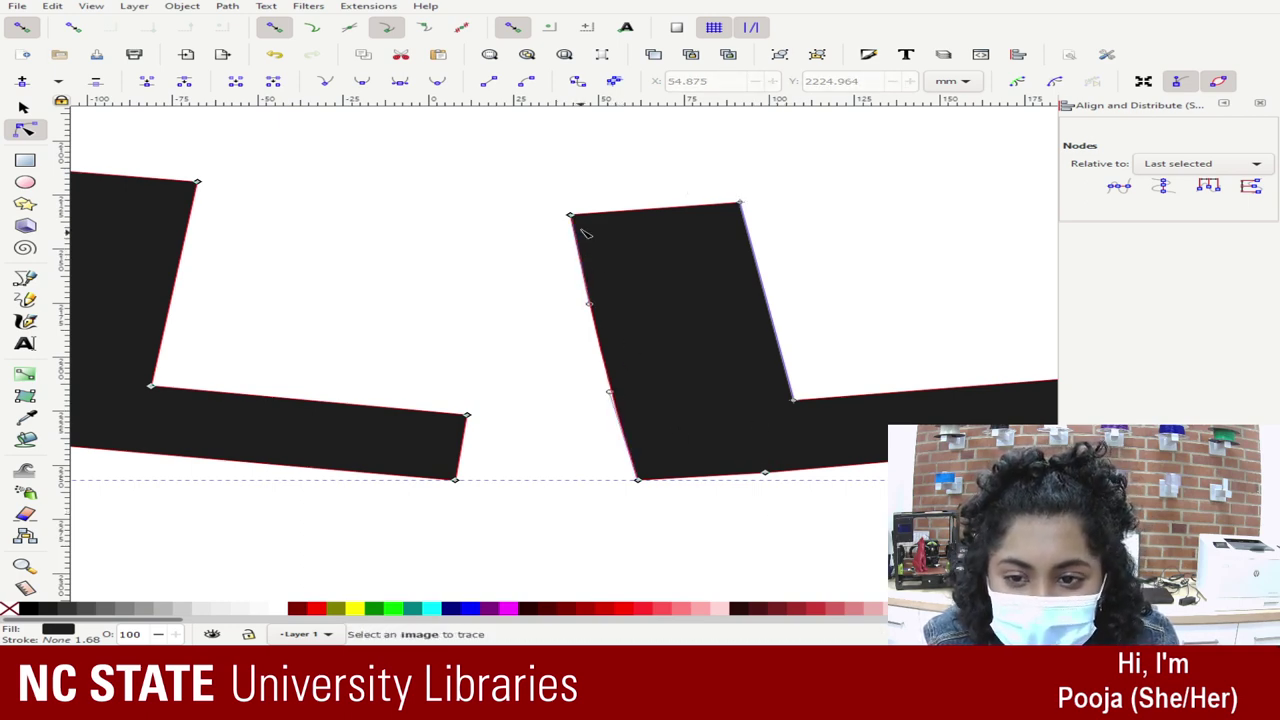
{"action": "left_click", "coordinate": [570, 215]}
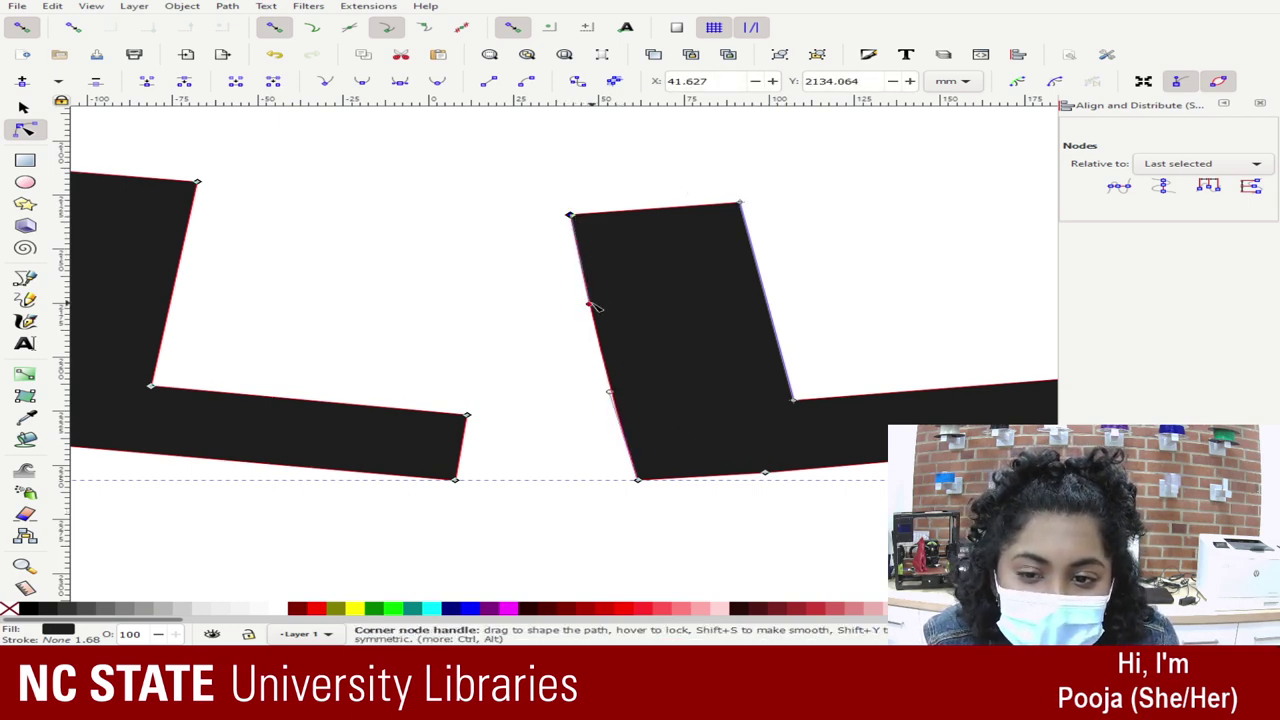
{"action": "left_click_drag", "start_coordinate": [590, 303], "coordinate": [637, 478]}
{"action": "left_click_drag", "start_coordinate": [611, 393], "coordinate": [571, 215]}
Step: Move the upper corner node at the tip of the second L's arm inward to about X 199 mm, Y 2206 mm
{"action": "scroll", "coordinate": [731, 524], "scroll_direction": "right", "scroll_amount": 8}
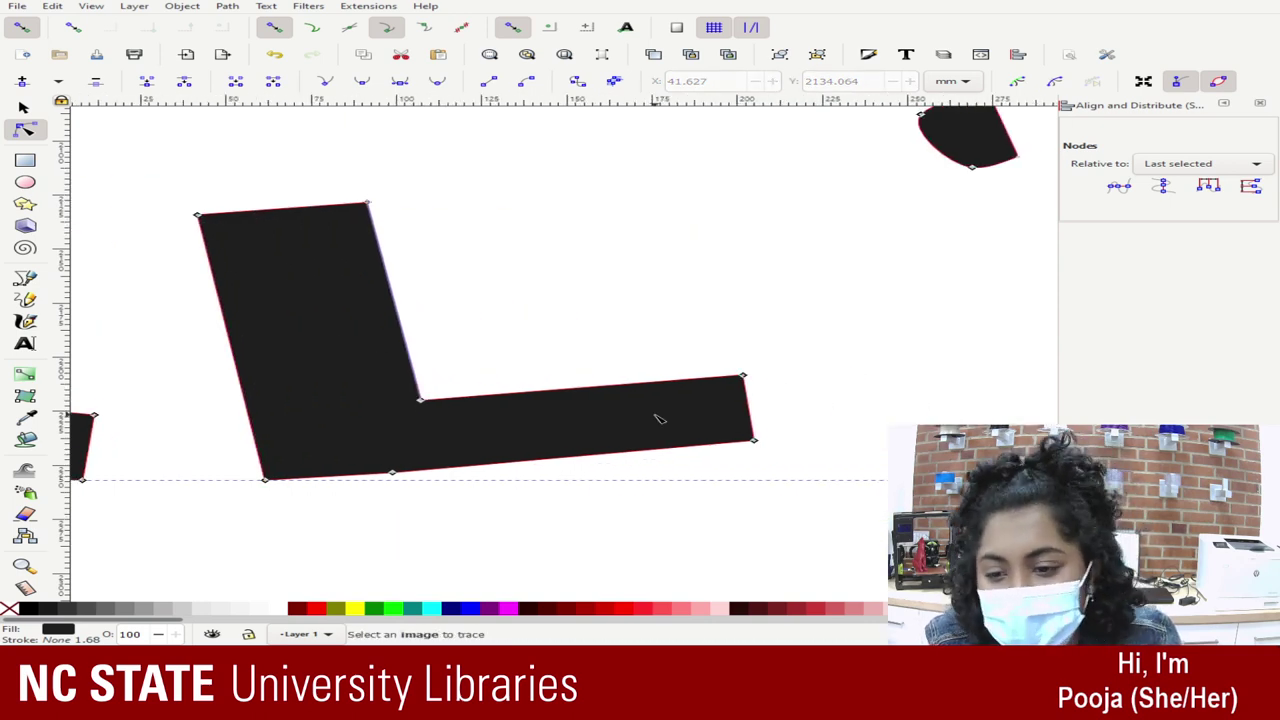
{"action": "left_click_drag", "start_coordinate": [745, 377], "coordinate": [737, 374]}
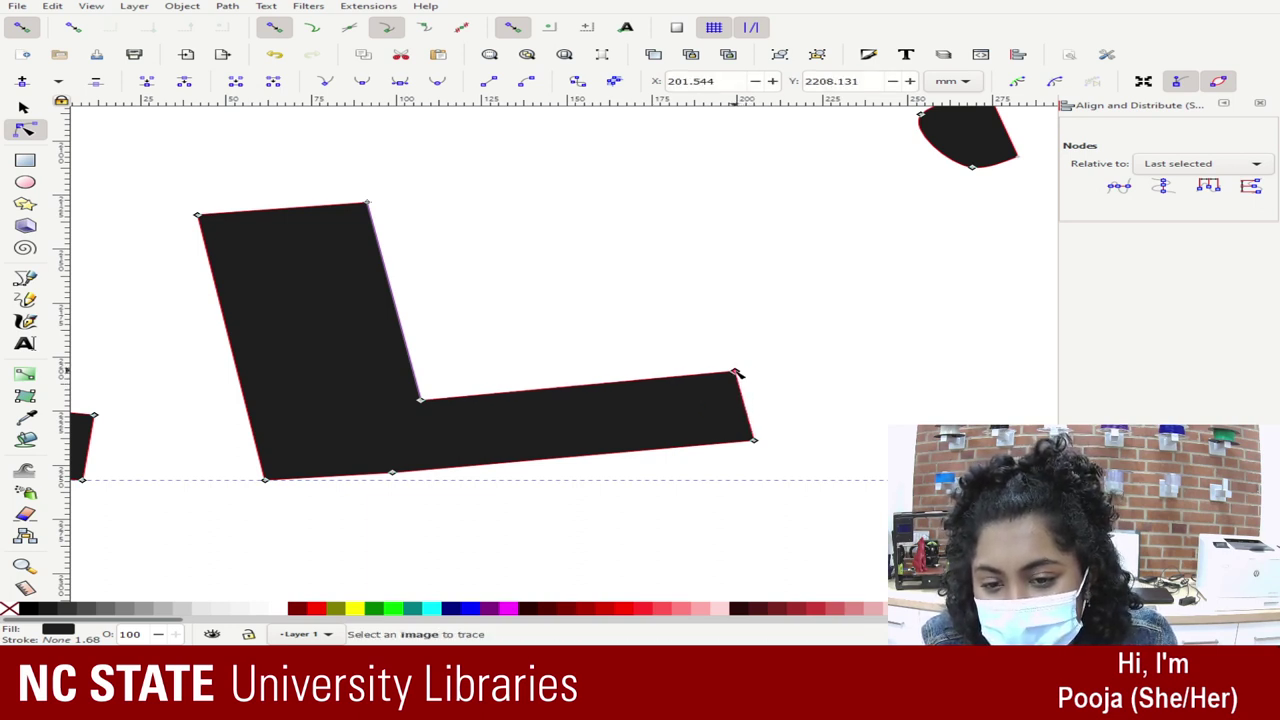
{"action": "key", "text": "Escape"}
Step: Select all nodes of the apostrophe and nudge it about 18 mm left and 9 mm down, toward the second L
{"action": "key", "text": "minus"}
{"action": "key", "text": "minus"}
{"action": "key", "text": "minus"}
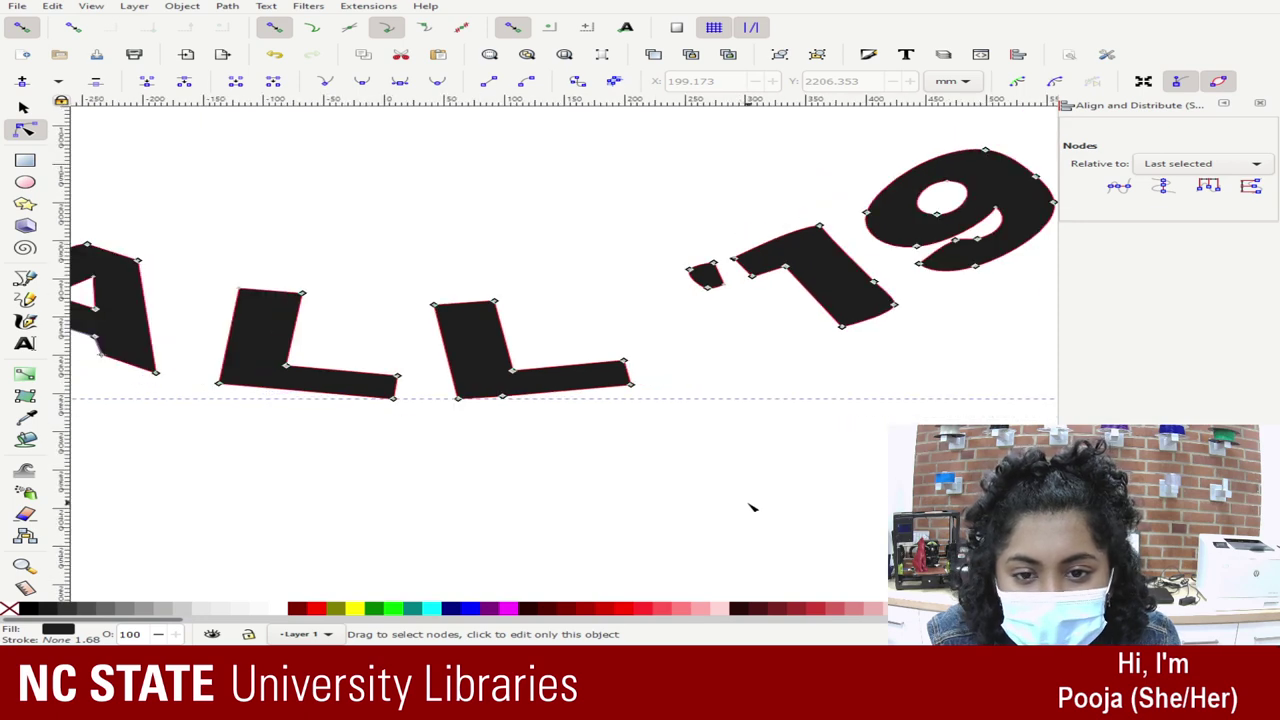
{"action": "key", "text": "Escape"}
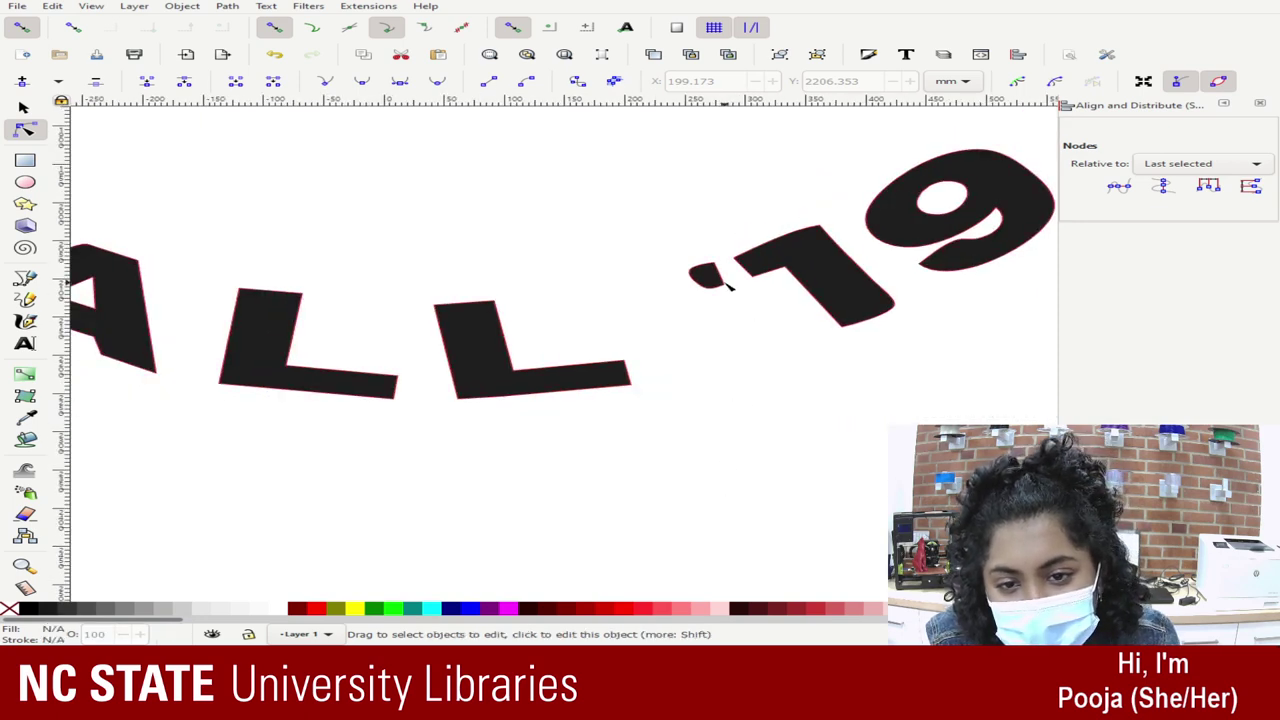
{"action": "key", "text": "ctrl+a"}
{"action": "left_click_drag", "start_coordinate": [664, 245], "coordinate": [741, 320]}
{"action": "key", "text": "Left"}
{"action": "key", "text": "Left"}
{"action": "key", "text": "Left"}
{"action": "key", "text": "Left"}
{"action": "key", "text": "Left"}
{"action": "key", "text": "Left"}
{"action": "key", "text": "Left"}
{"action": "key", "text": "Left"}
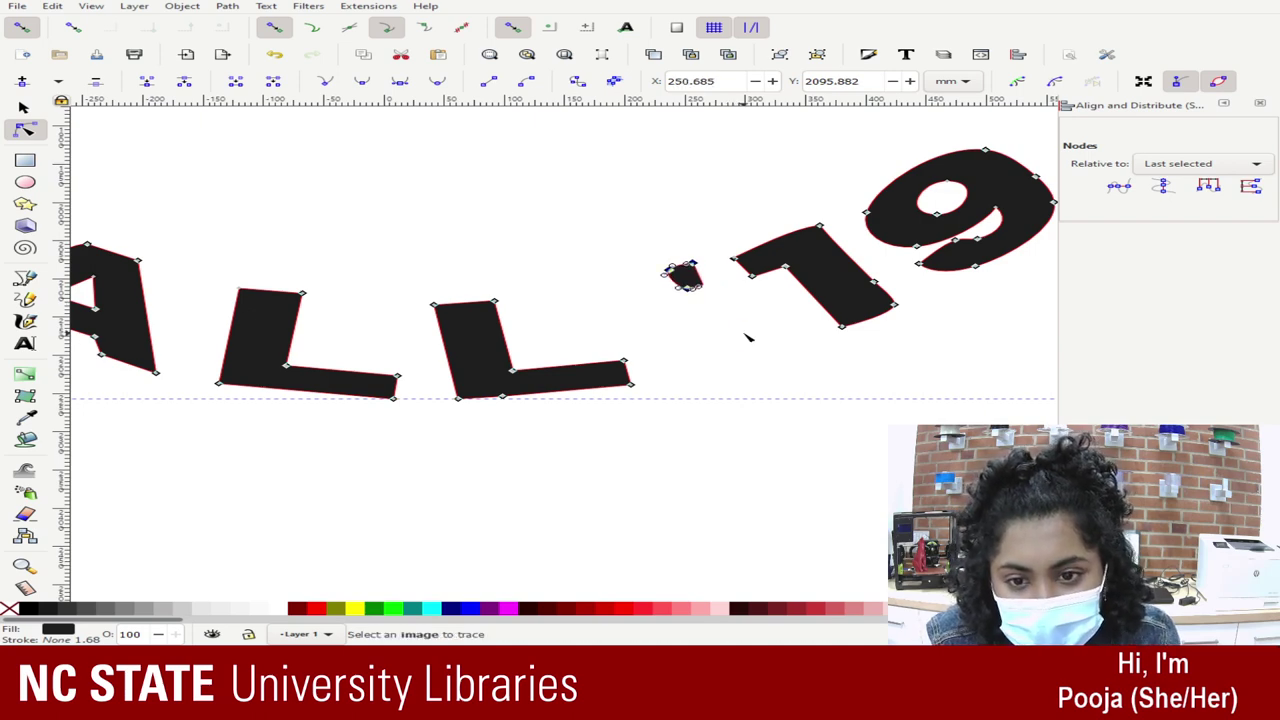
{"action": "key", "text": "Down"}
{"action": "key", "text": "Down"}
{"action": "key", "text": "Down"}
{"action": "key", "text": "Down"}
{"action": "left_click", "coordinate": [660, 531]}
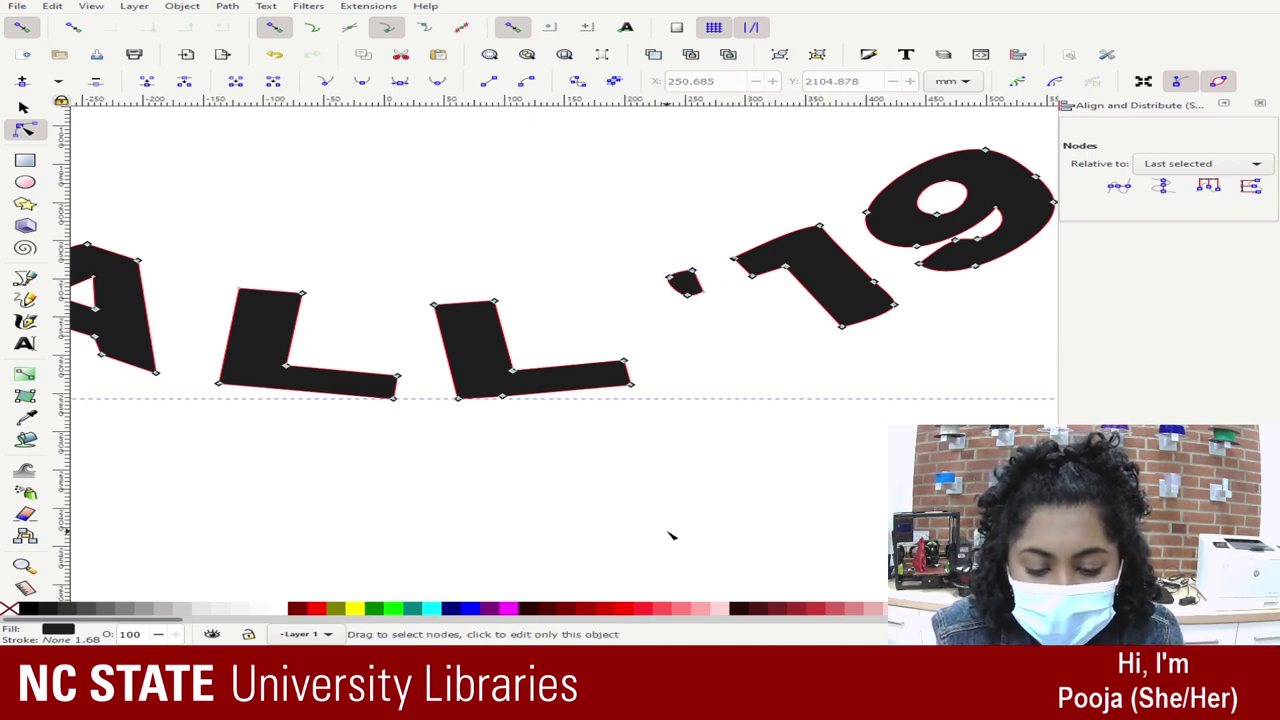
Step: Examine the apostrophe's spacing within the whole FALL '19 arc
{"action": "key", "text": "minus"}
{"action": "key", "text": "minus"}
{"action": "key", "text": "minus"}
{"action": "left_click", "coordinate": [648, 461]}
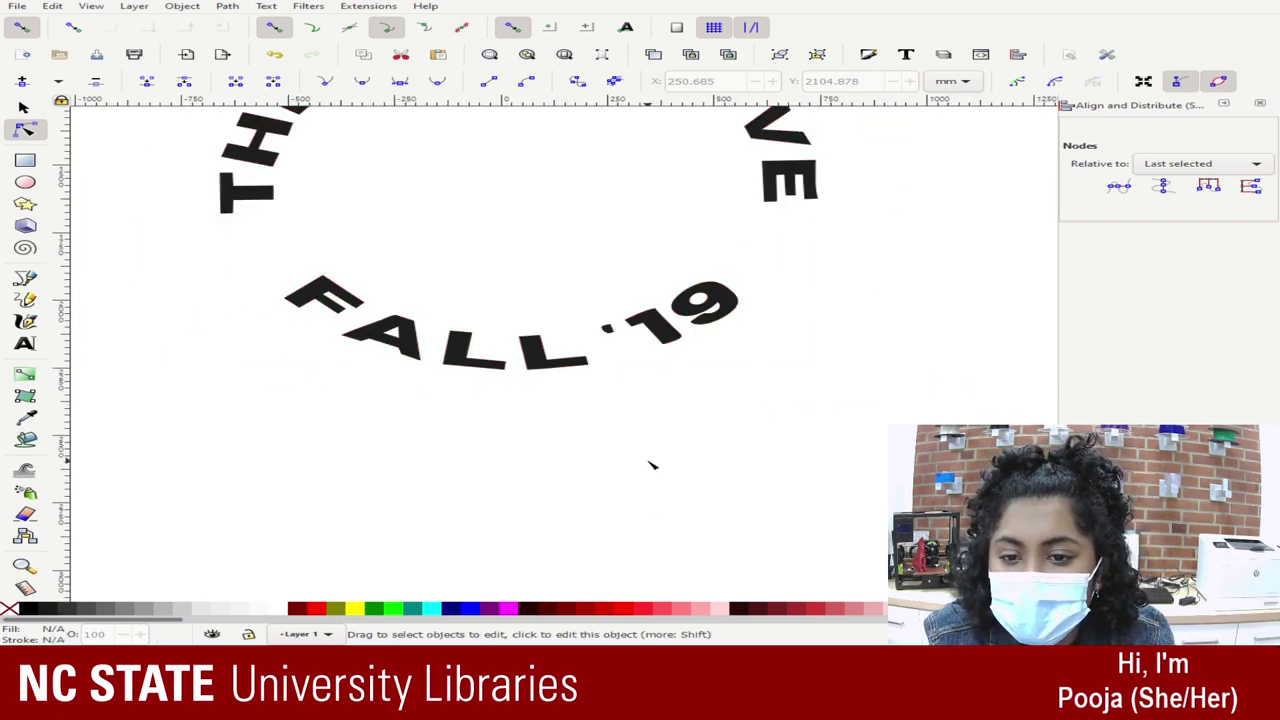
{"action": "key", "text": "plus"}
{"action": "key", "text": "plus"}
{"action": "key", "text": "plus"}
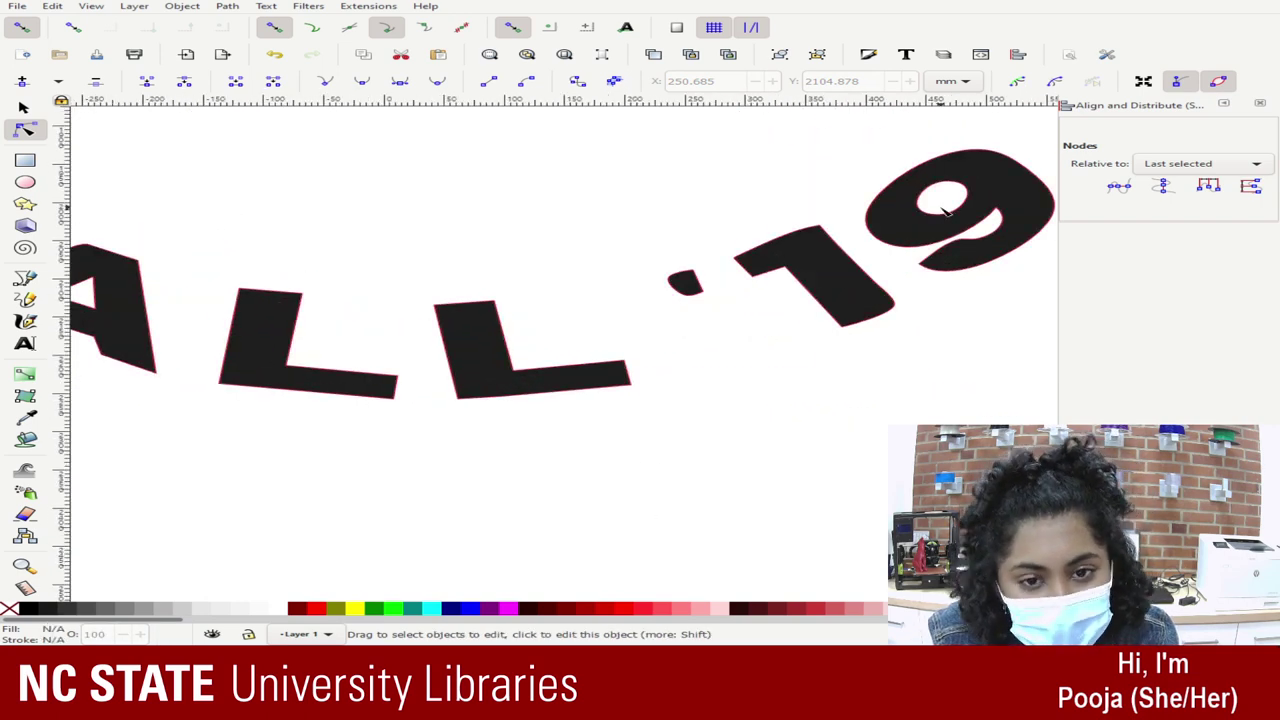
Step: Remove the extra node on the right edge of the 1 and straighten its right and top edges with the handles
{"action": "key", "text": "ctrl+a"}
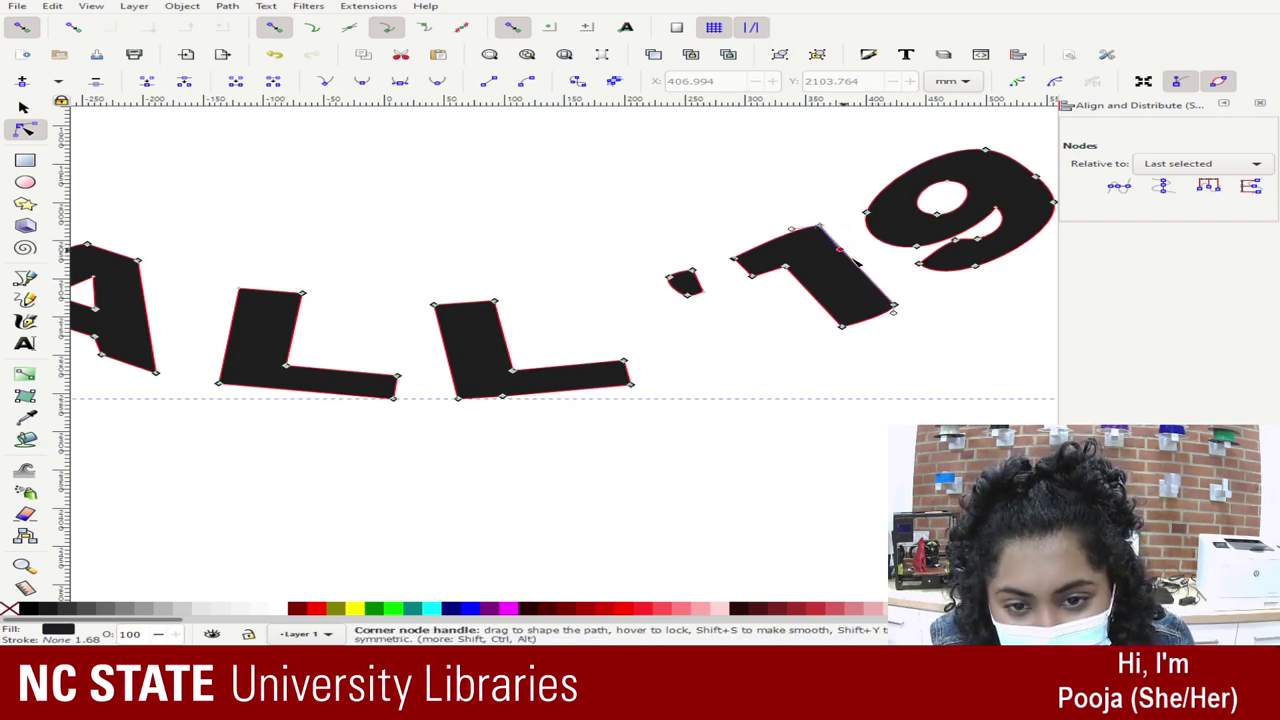
{"action": "left_click_drag", "start_coordinate": [880, 280], "coordinate": [905, 308]}
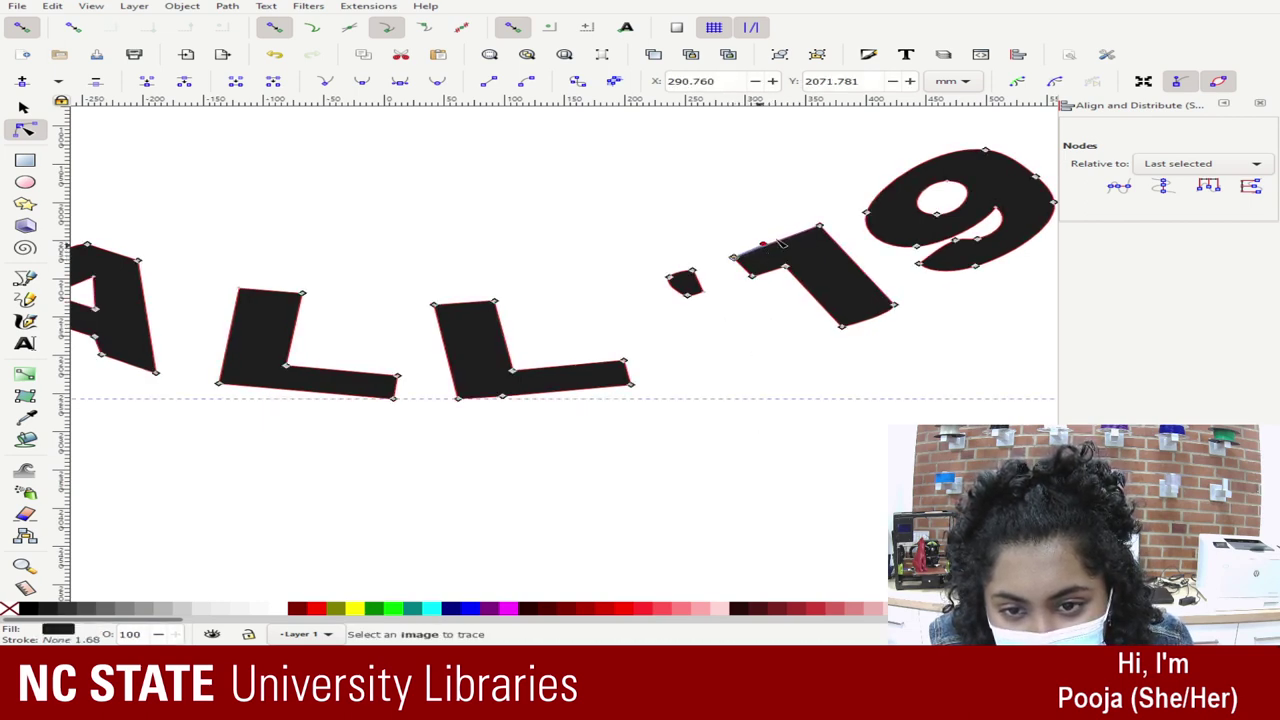
{"action": "left_click_drag", "start_coordinate": [756, 249], "coordinate": [815, 228]}
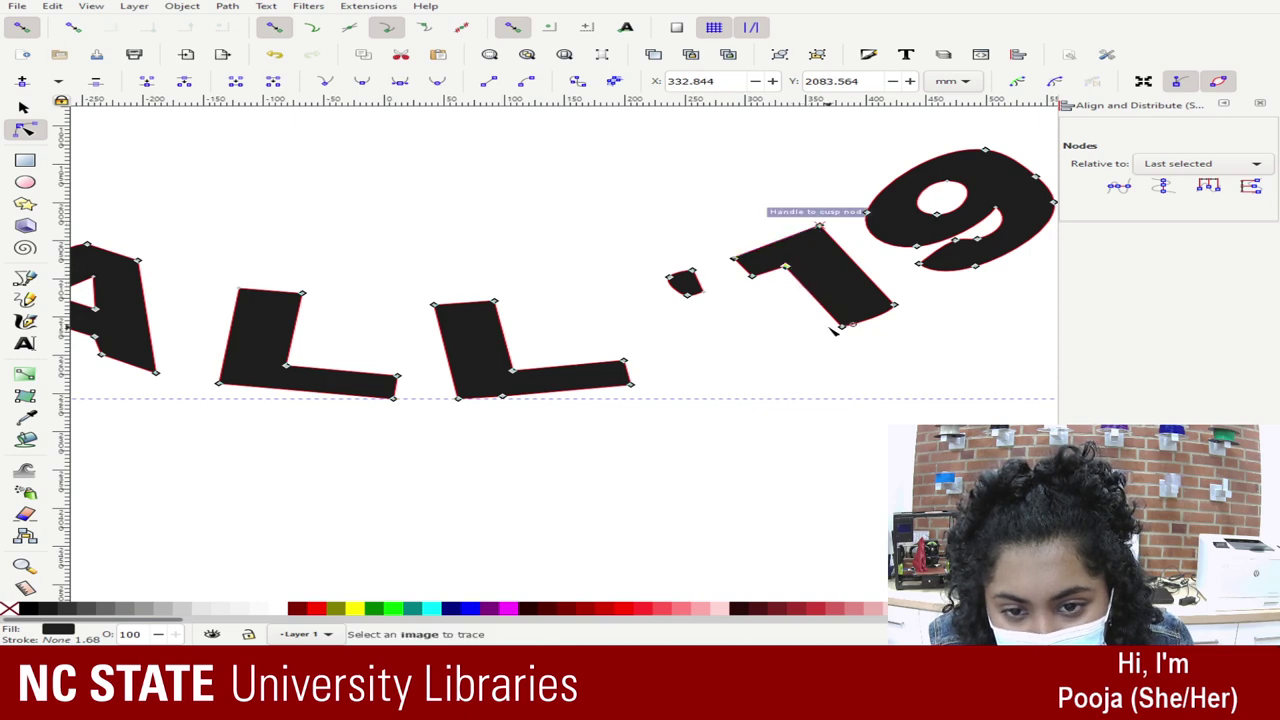
Step: Straighten the bottom edge and the stem edges of the 1 by pulling in its node handles
{"action": "left_click_drag", "start_coordinate": [878, 312], "coordinate": [894, 304]}
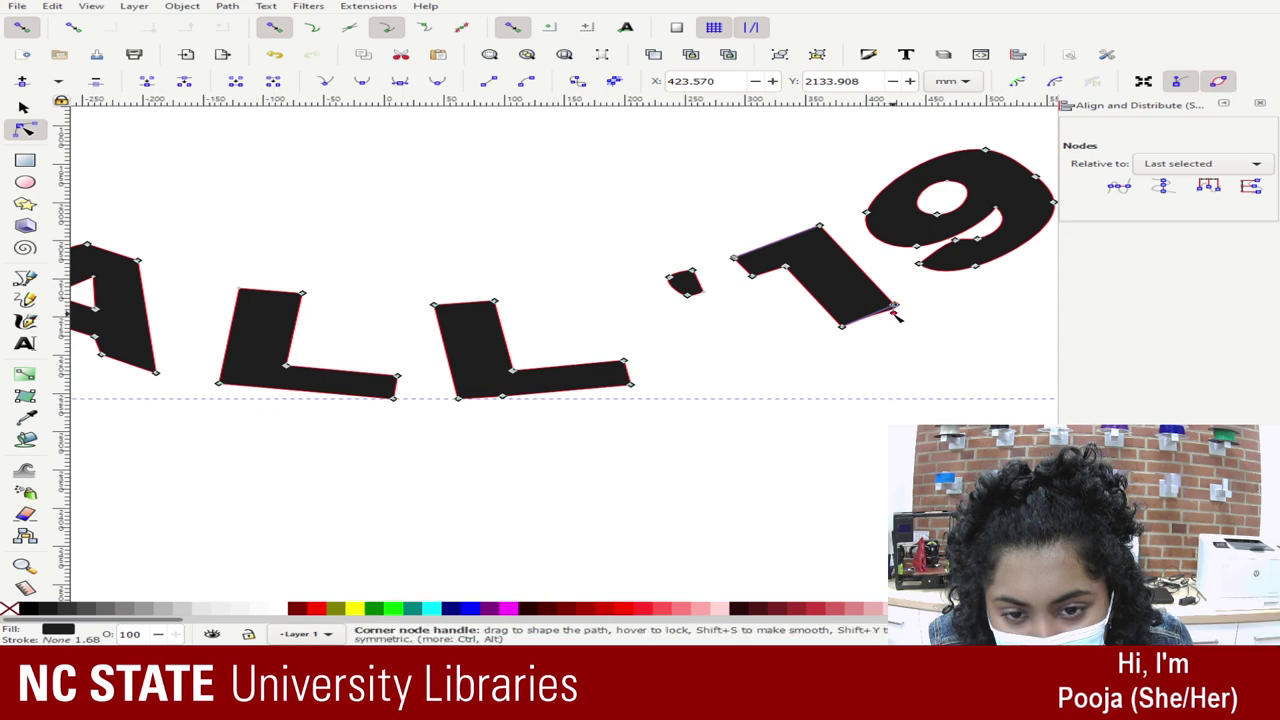
{"action": "left_click_drag", "start_coordinate": [897, 307], "coordinate": [855, 328]}
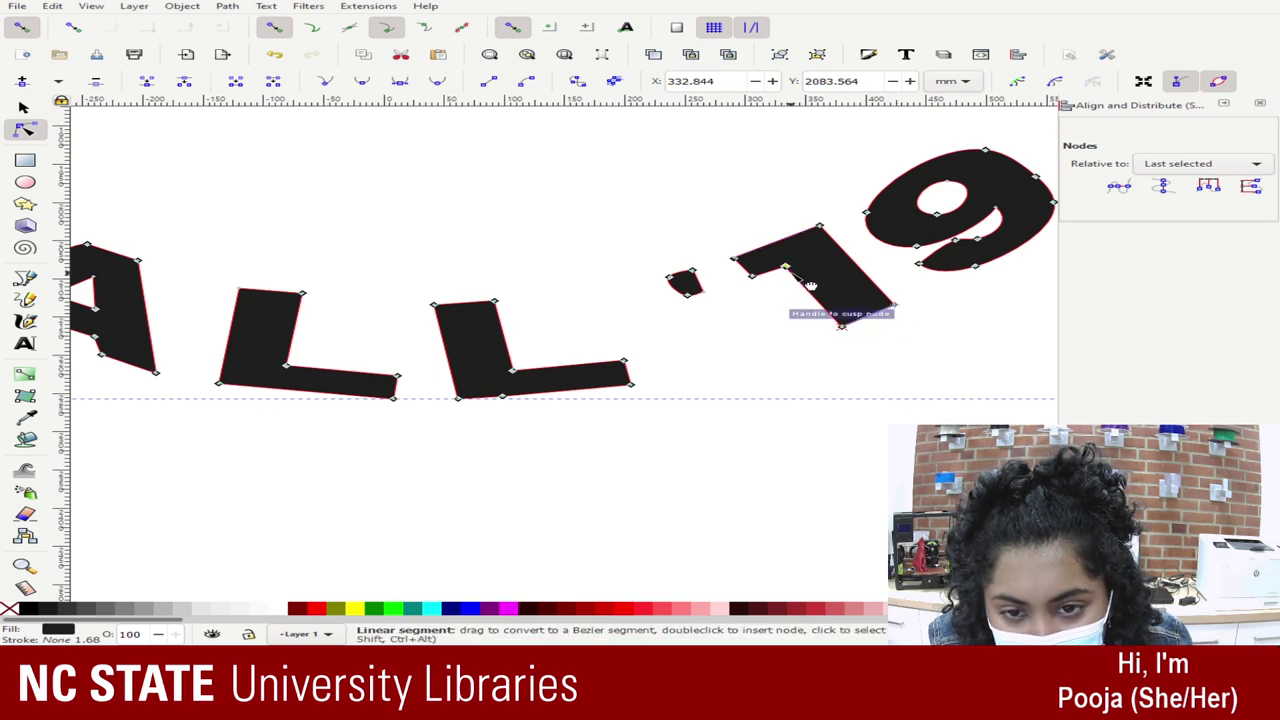
{"action": "left_click", "coordinate": [735, 258]}
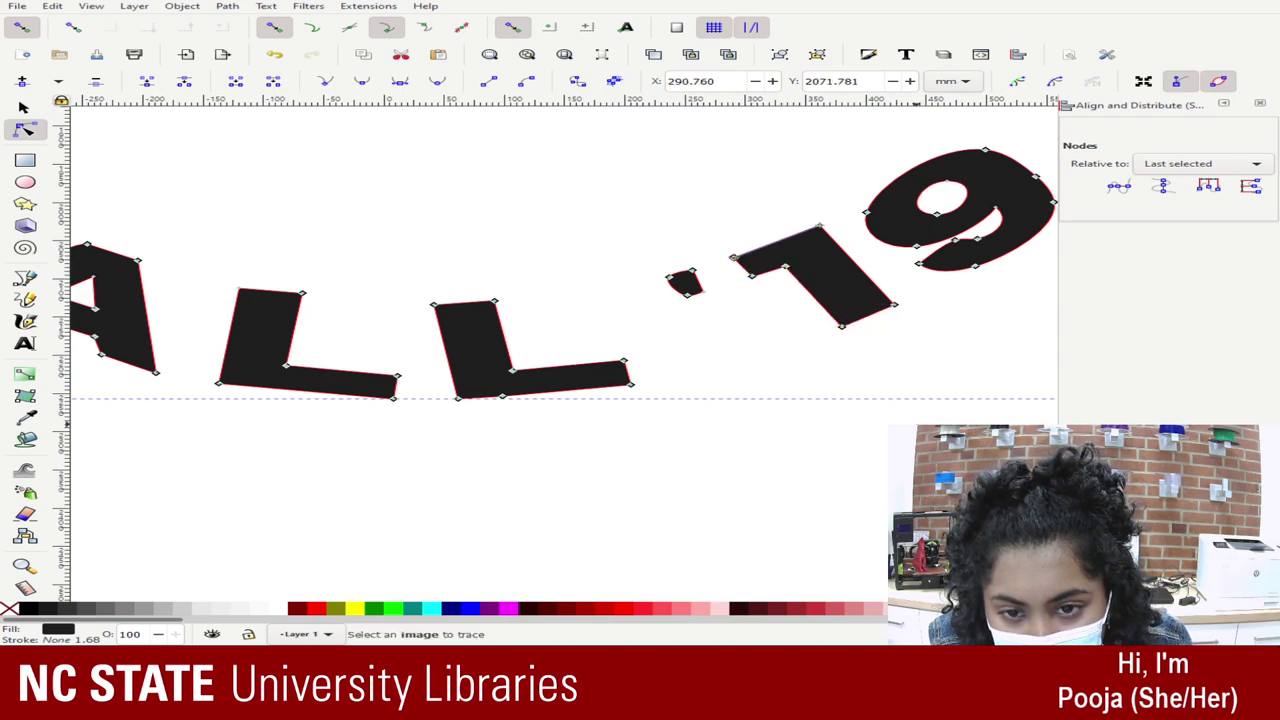
{"action": "key", "text": "Escape"}
{"action": "key", "text": "Escape"}
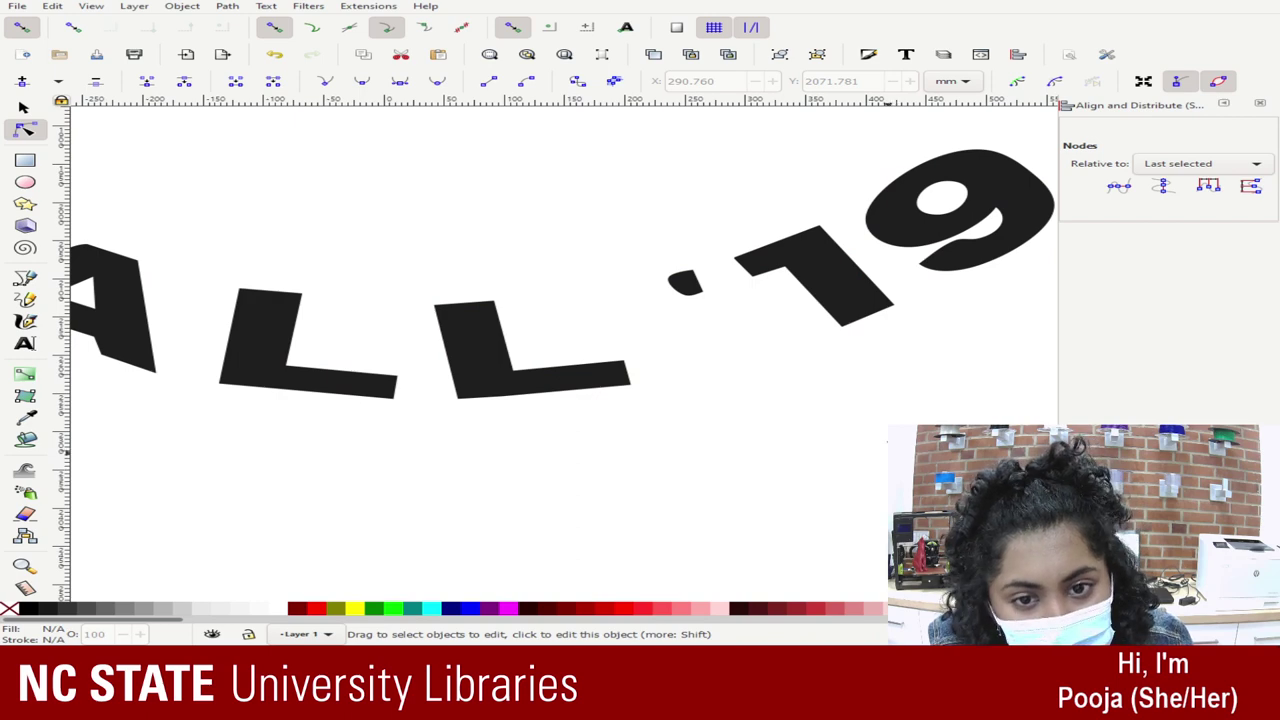
Step: Adjust the nodes on the 9's inner curve and straighten the short edge at its tail tip with the handle
{"action": "left_click", "coordinate": [994, 250]}
{"action": "left_click", "coordinate": [974, 236]}
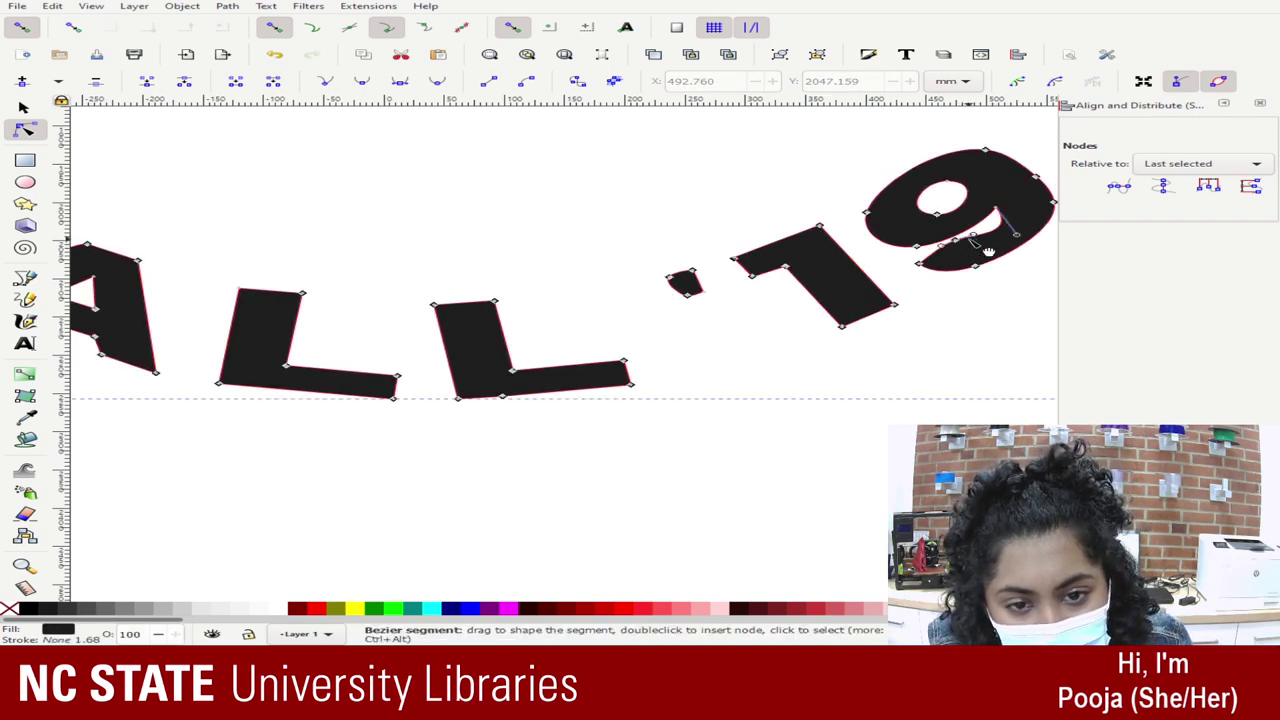
{"action": "left_click", "coordinate": [958, 241]}
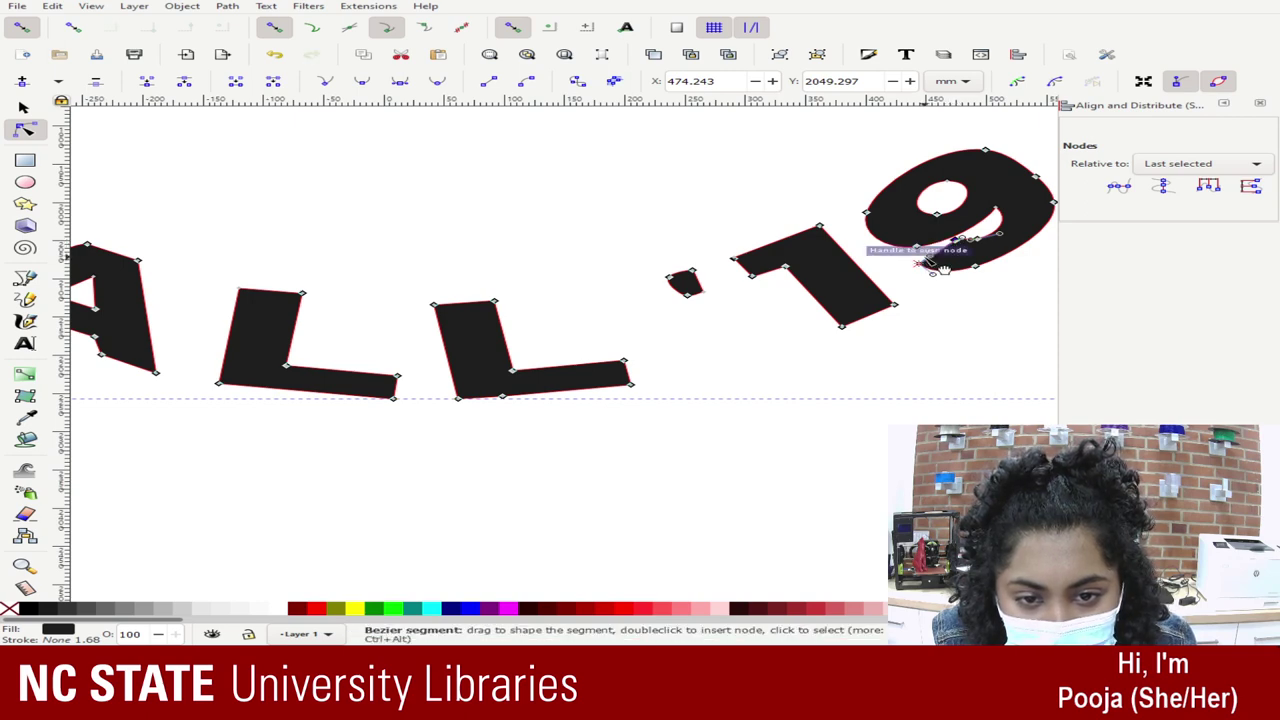
{"action": "left_click_drag", "start_coordinate": [931, 257], "coordinate": [962, 237]}
{"action": "key", "text": "Escape"}
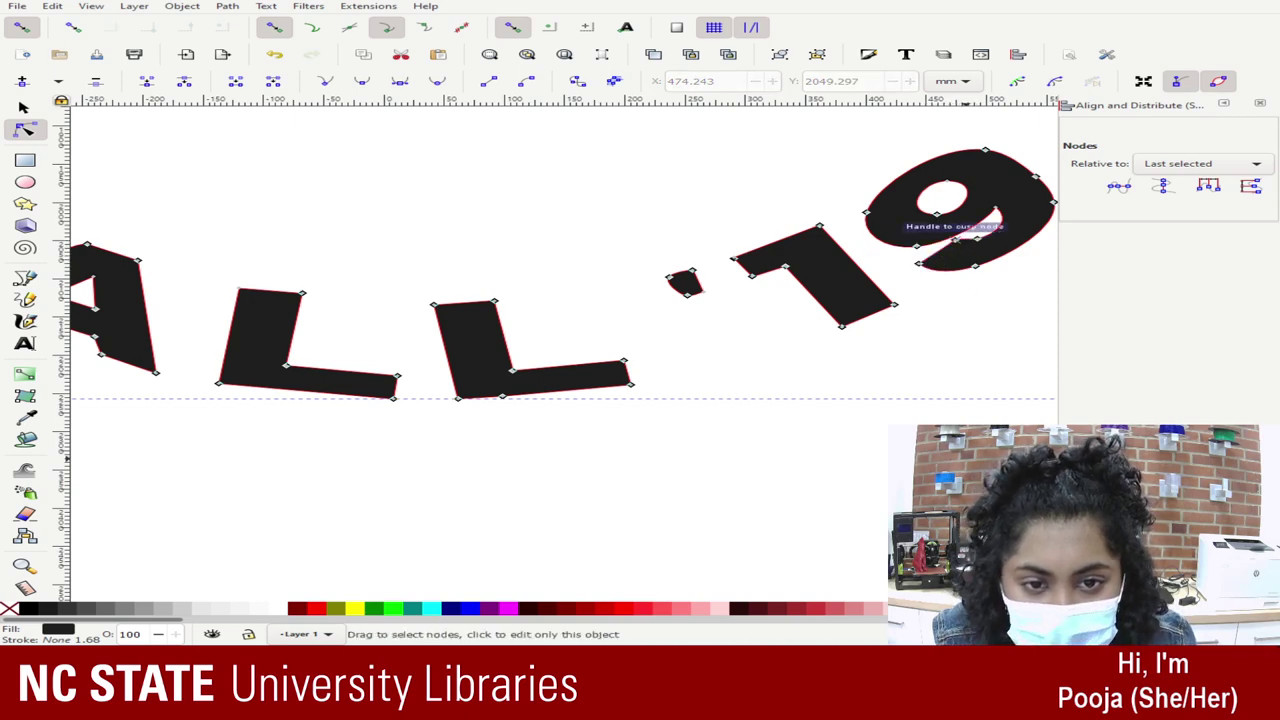
Step: Select the whole THETA THRIVE FALL '19 lettering as an object and move it clear below the other artwork
{"action": "key", "text": "minus"}
{"action": "key", "text": "minus"}
{"action": "key", "text": "minus"}
{"action": "key", "text": "minus"}
{"action": "left_click", "coordinate": [606, 425]}
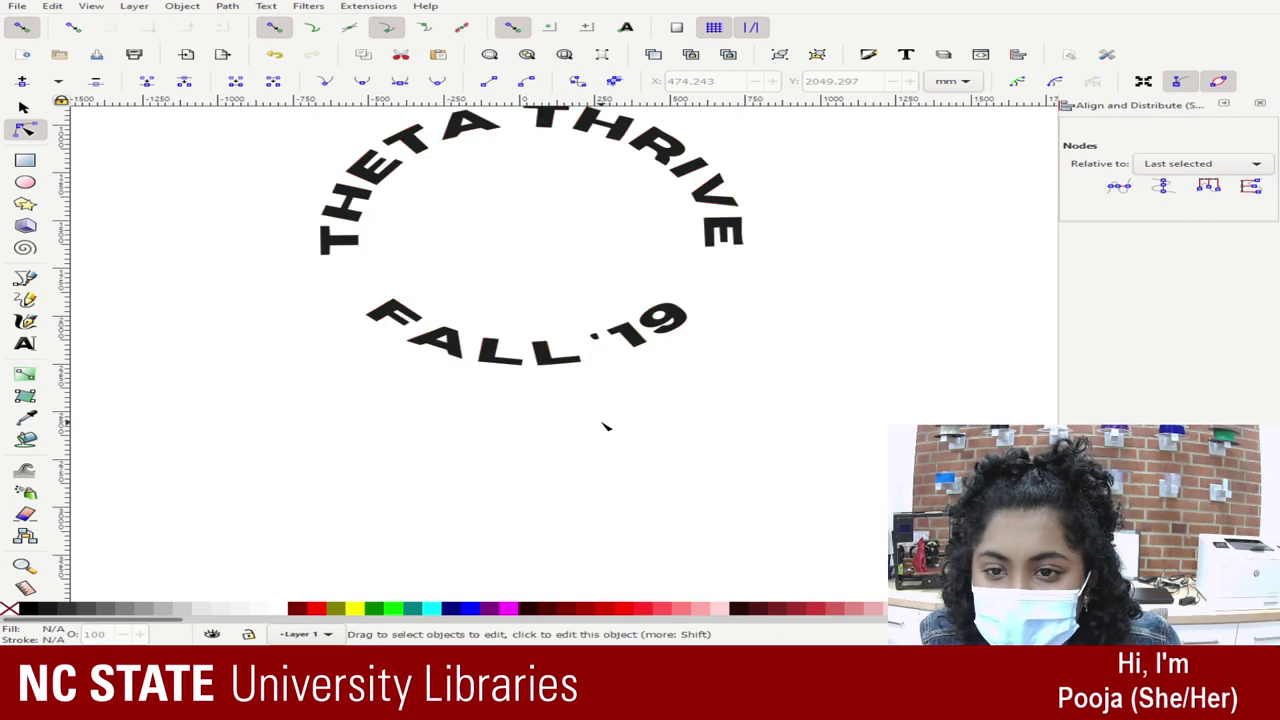
{"action": "scroll", "coordinate": [605, 425], "scroll_direction": "up", "scroll_amount": 2}
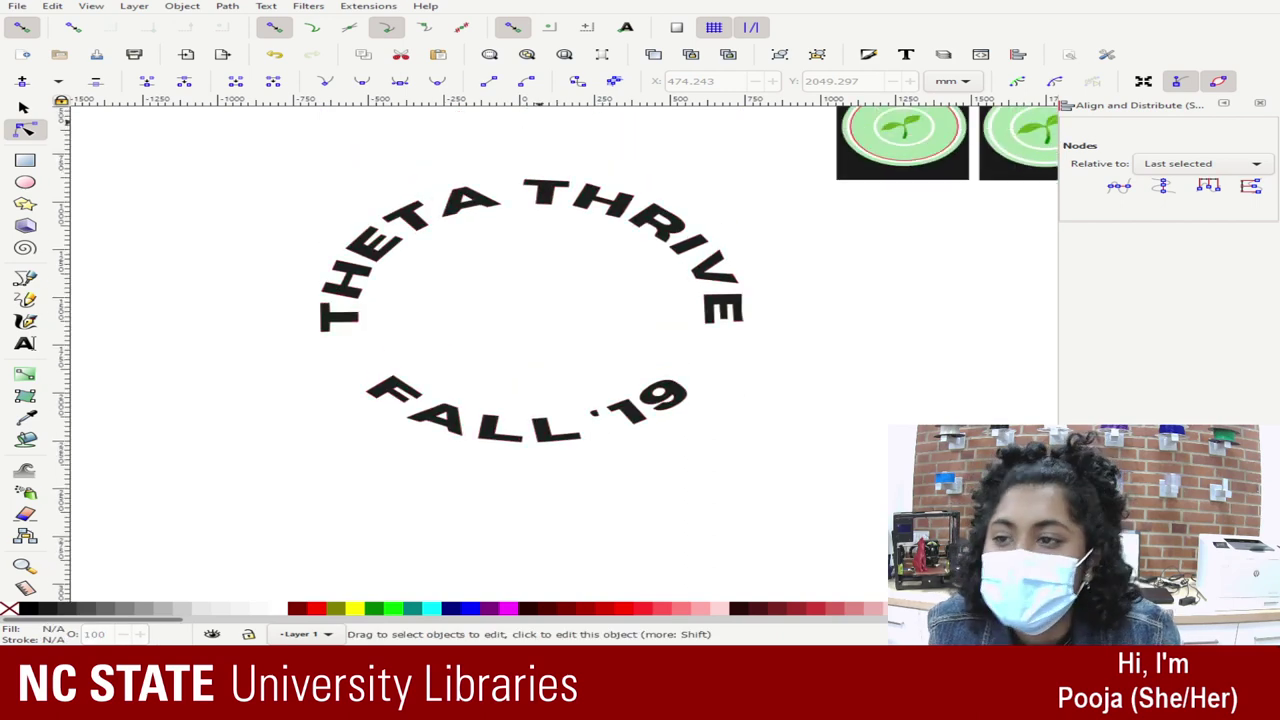
{"action": "key", "text": "s"}
{"action": "left_click", "coordinate": [577, 204]}
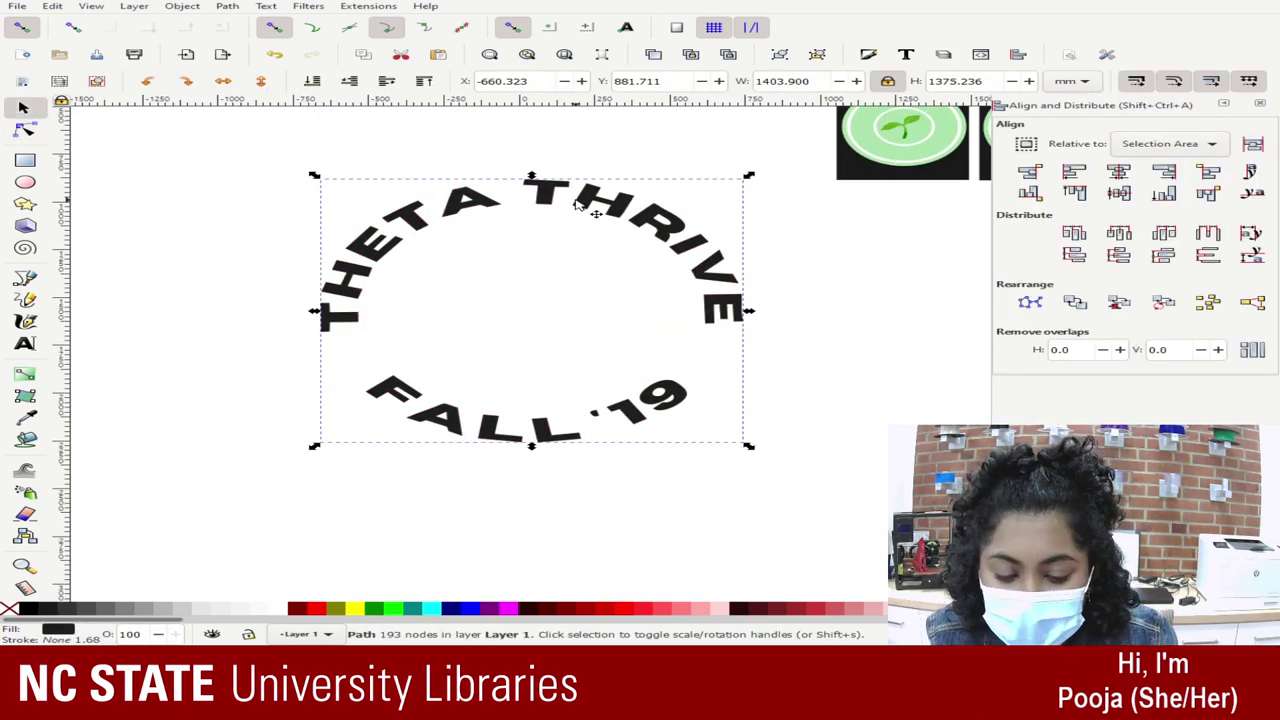
{"action": "key", "text": "minus"}
{"action": "key", "text": "minus"}
{"action": "key", "text": "minus"}
{"action": "left_click_drag", "start_coordinate": [546, 309], "coordinate": [710, 383]}
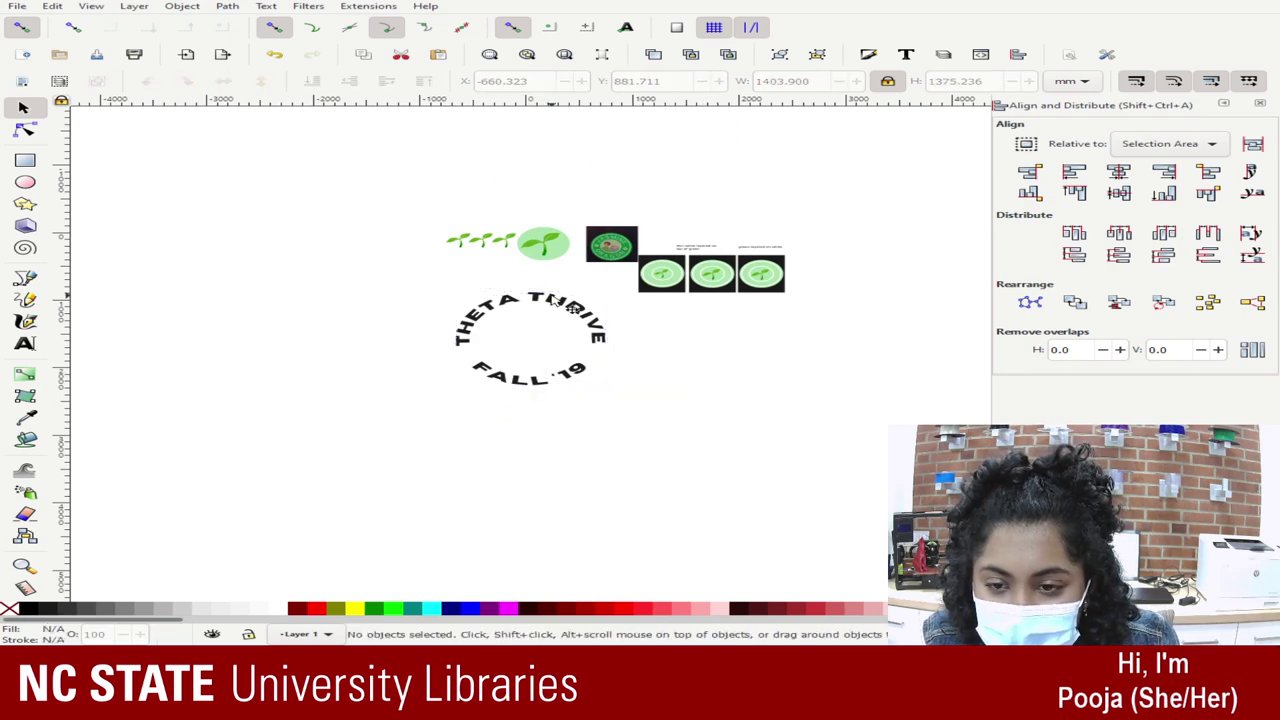
{"action": "left_click_drag", "start_coordinate": [547, 302], "coordinate": [599, 397]}
Step: Delete the small green sprouts, the large sprout circle and the reference badge image
{"action": "left_click", "coordinate": [398, 181]}
{"action": "left_click_drag", "start_coordinate": [414, 140], "coordinate": [634, 308]}
{"action": "left_click", "coordinate": [597, 237]}
{"action": "left_click", "coordinate": [522, 270]}
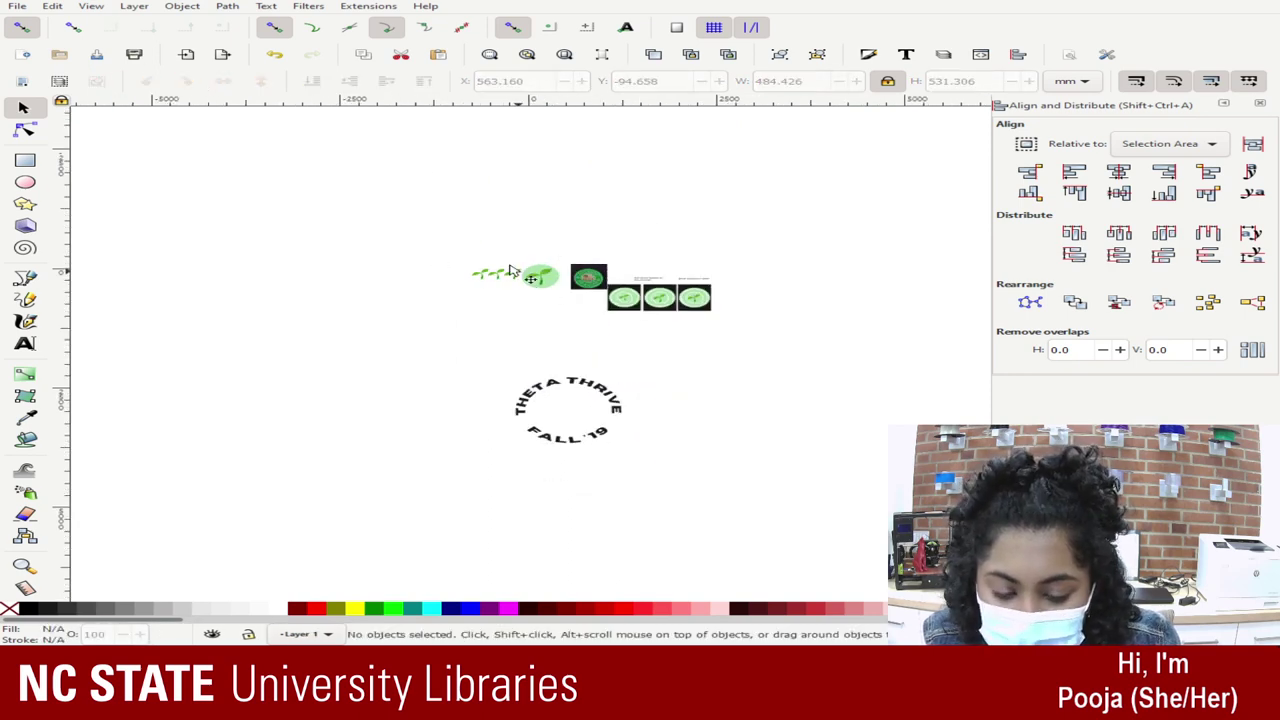
{"action": "key", "text": "plus"}
{"action": "left_click_drag", "start_coordinate": [444, 264], "coordinate": [697, 248]}
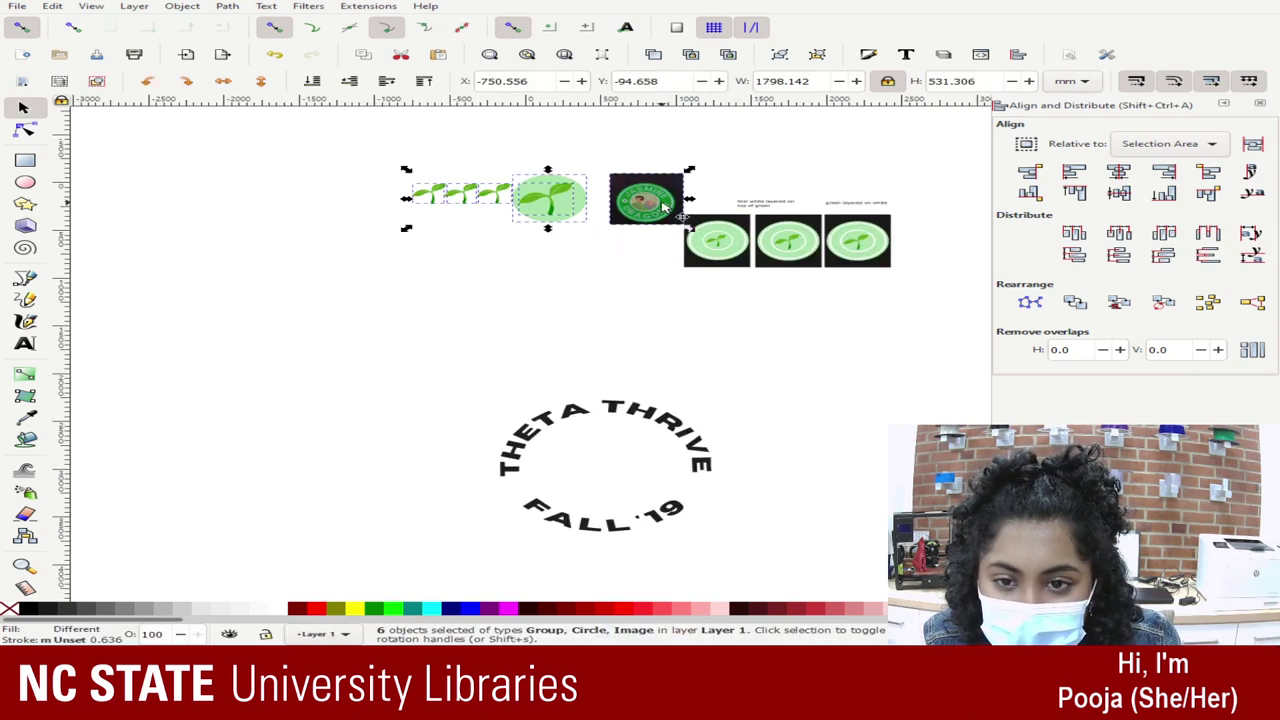
{"action": "key", "text": "Delete"}
Step: Move the lettering up beside the page, to about X -1133 mm, Y 579 mm
{"action": "left_click_drag", "start_coordinate": [437, 352], "coordinate": [988, 600]}
{"action": "mouse_move", "coordinate": [505, 261]}
{"action": "left_mouse_down"}
{"action": "mouse_move", "coordinate": [366, 121]}
{"action": "mouse_move", "coordinate": [360, 97]}
{"action": "left_mouse_up"}
{"action": "scroll", "coordinate": [631, 243], "scroll_direction": "up", "scroll_amount": 9}
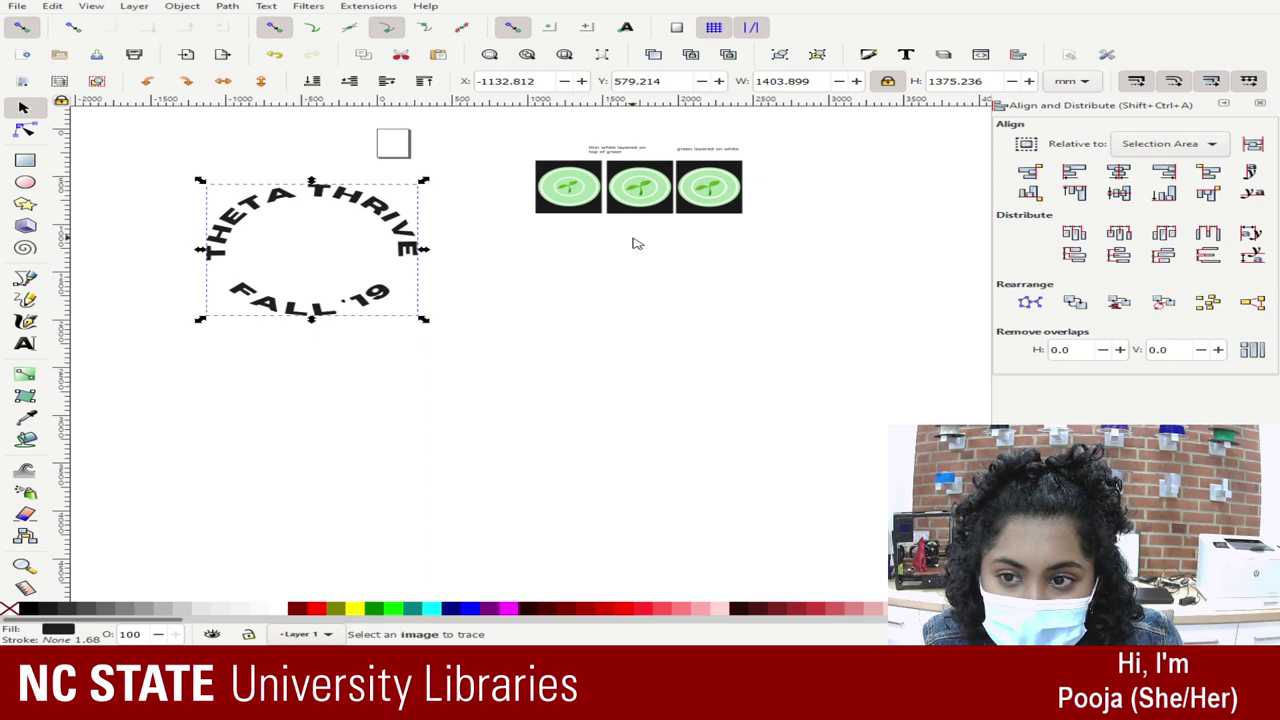
Step: Scale up the three sticker mockups together with their captions to about 3542 mm wide and 1817 mm high
{"action": "left_click", "coordinate": [491, 251]}
{"action": "left_click_drag", "start_coordinate": [491, 247], "coordinate": [795, 379]}
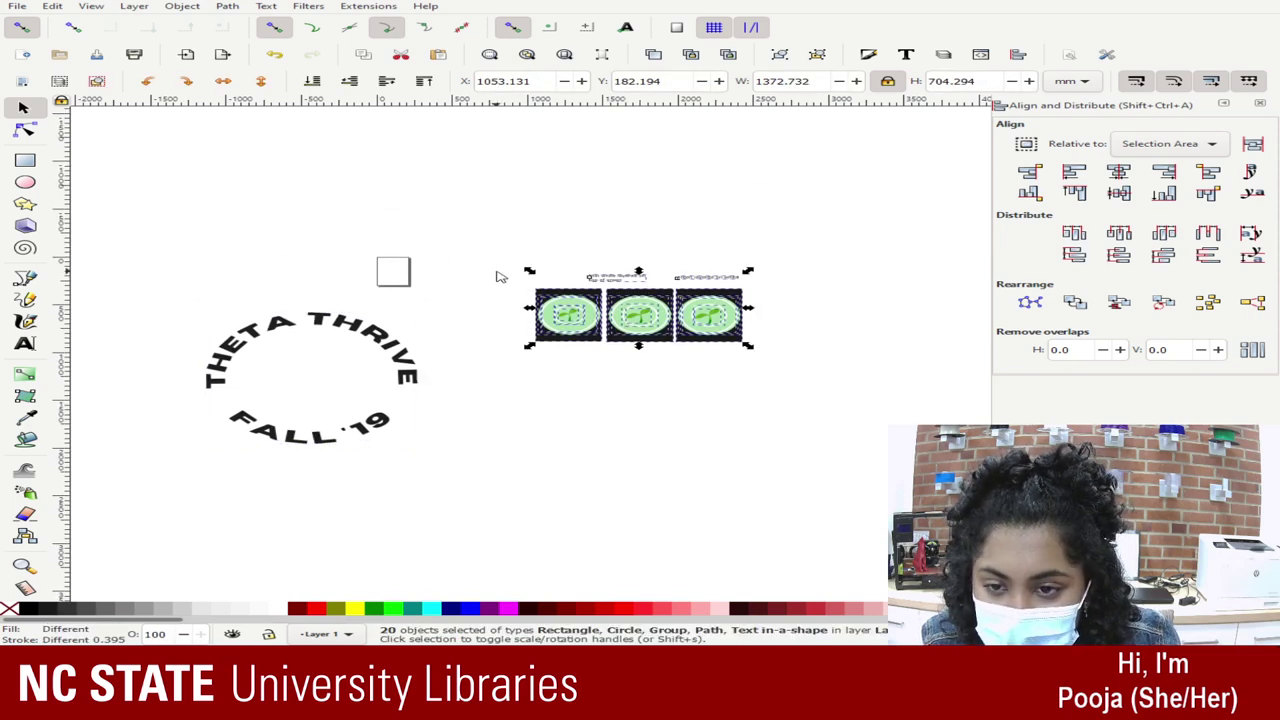
{"action": "left_click_drag", "start_coordinate": [523, 268], "coordinate": [194, 171]}
{"action": "left_click", "coordinate": [571, 380]}
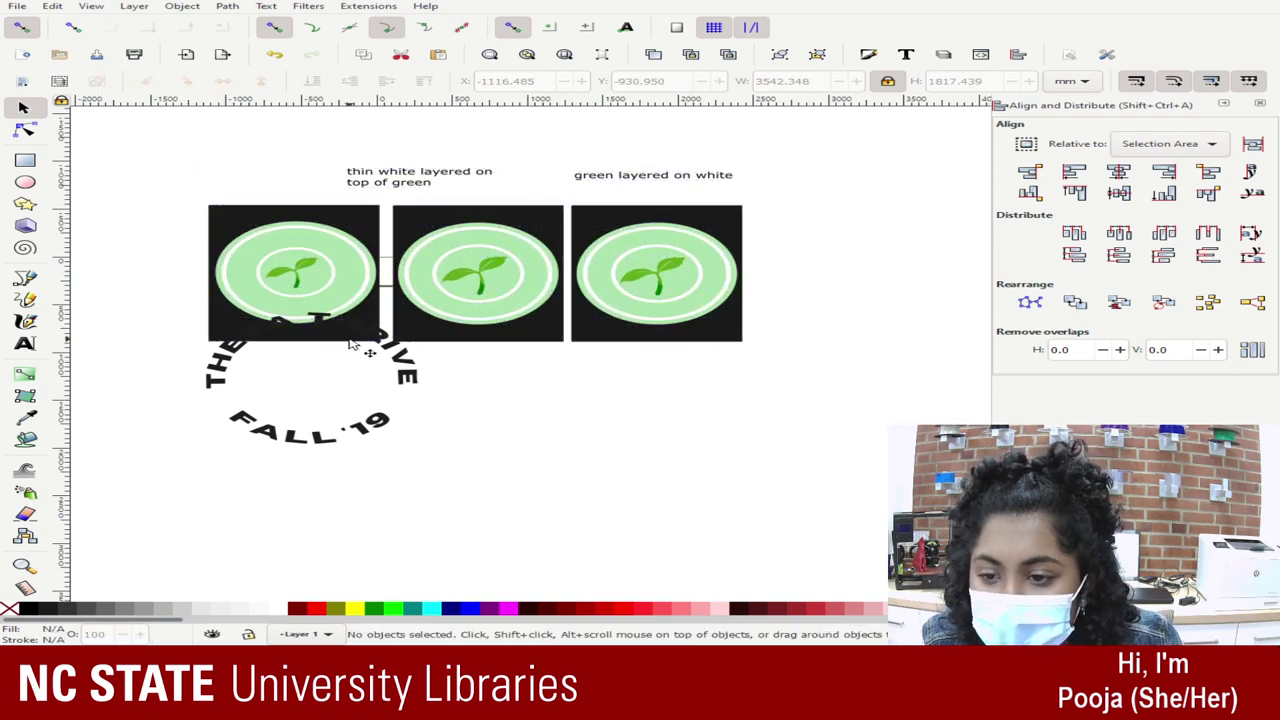
Step: Move the lettering below the sticker mockups, to about X -502 mm, Y 1739 mm
{"action": "left_click_drag", "start_coordinate": [410, 372], "coordinate": [505, 481]}
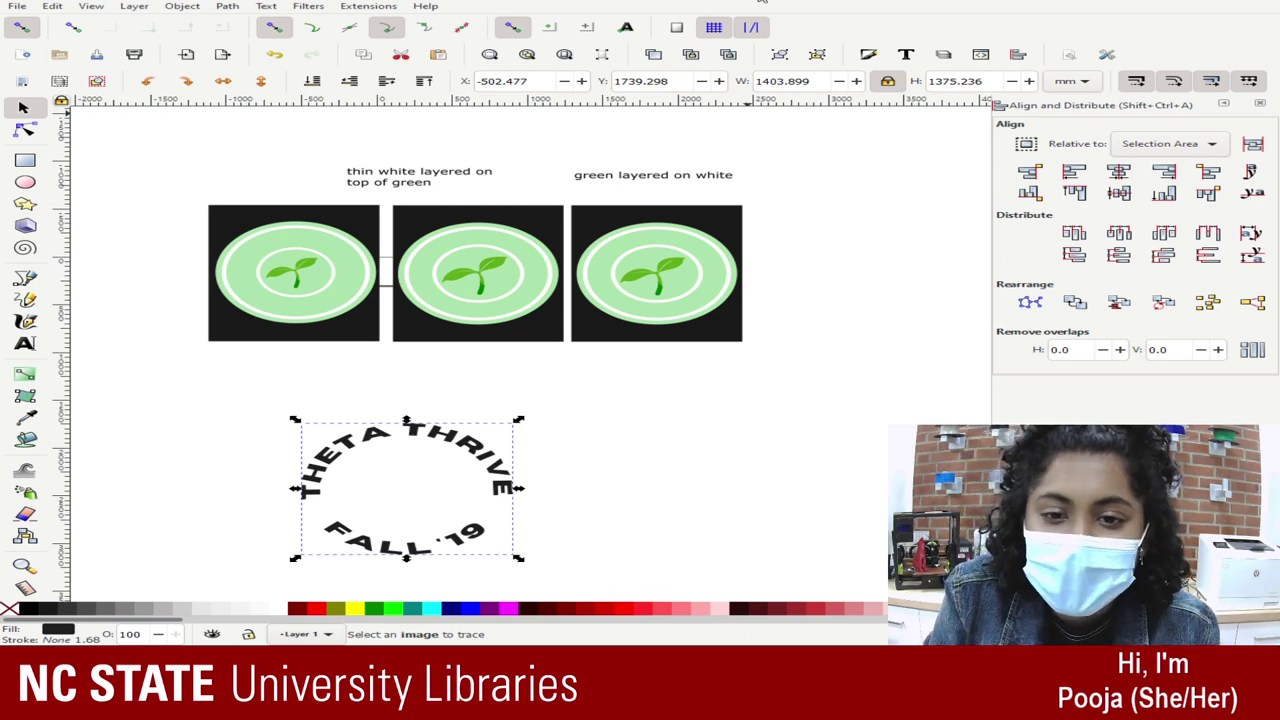
{"action": "key", "text": "shift+ctrl+c"}
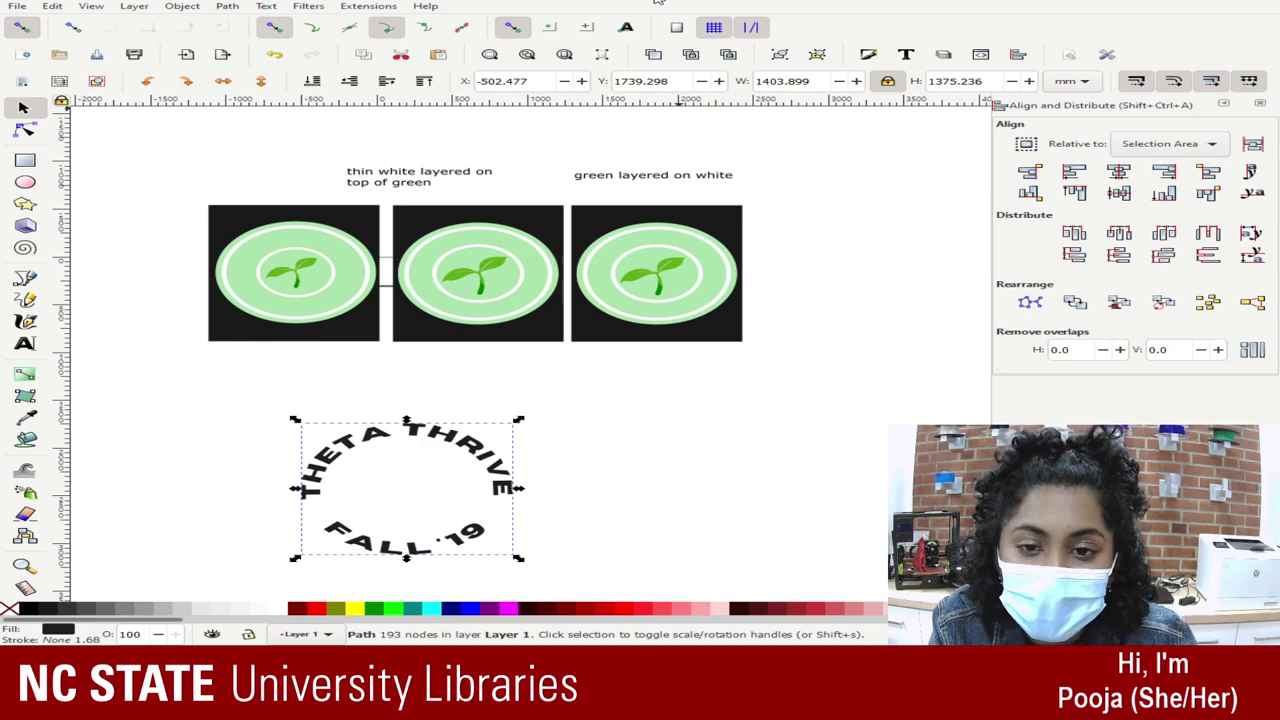
{"action": "left_click", "coordinate": [368, 366]}
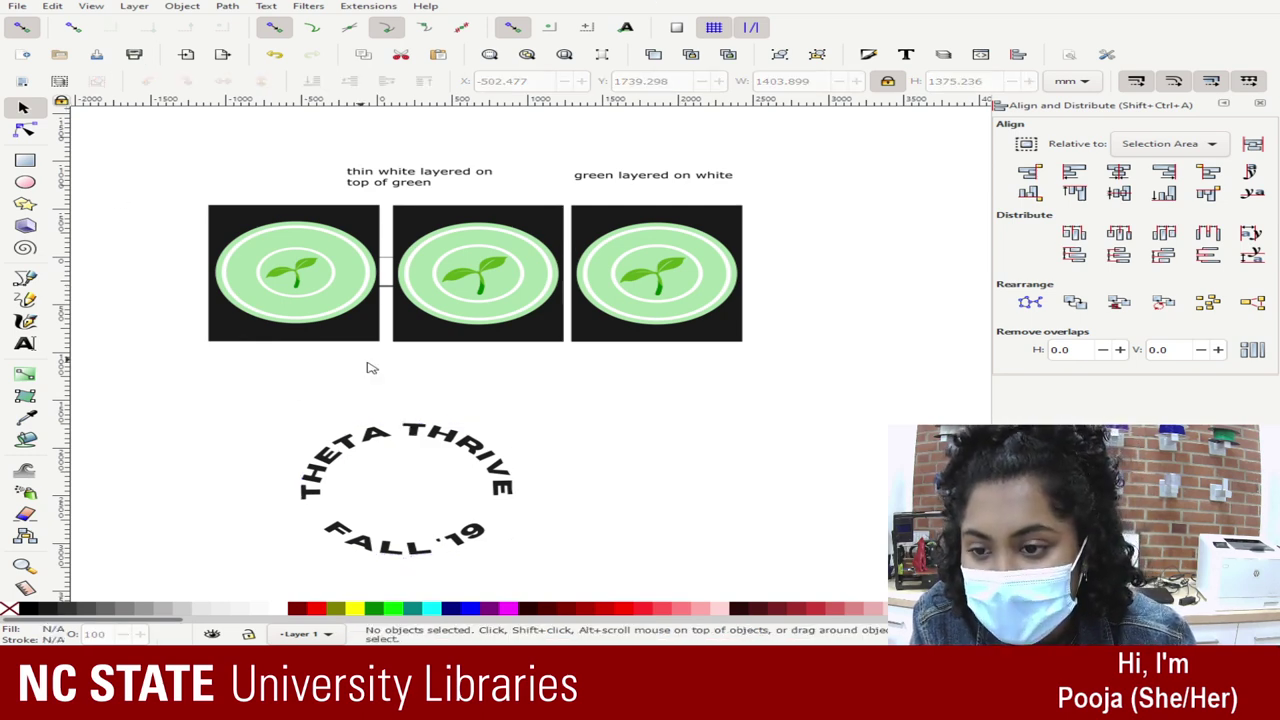
Step: Delete the first of the three sticker mockups, including its black square
{"action": "left_click_drag", "start_coordinate": [205, 392], "coordinate": [530, 570]}
{"action": "left_click_drag", "start_coordinate": [115, 134], "coordinate": [381, 369]}
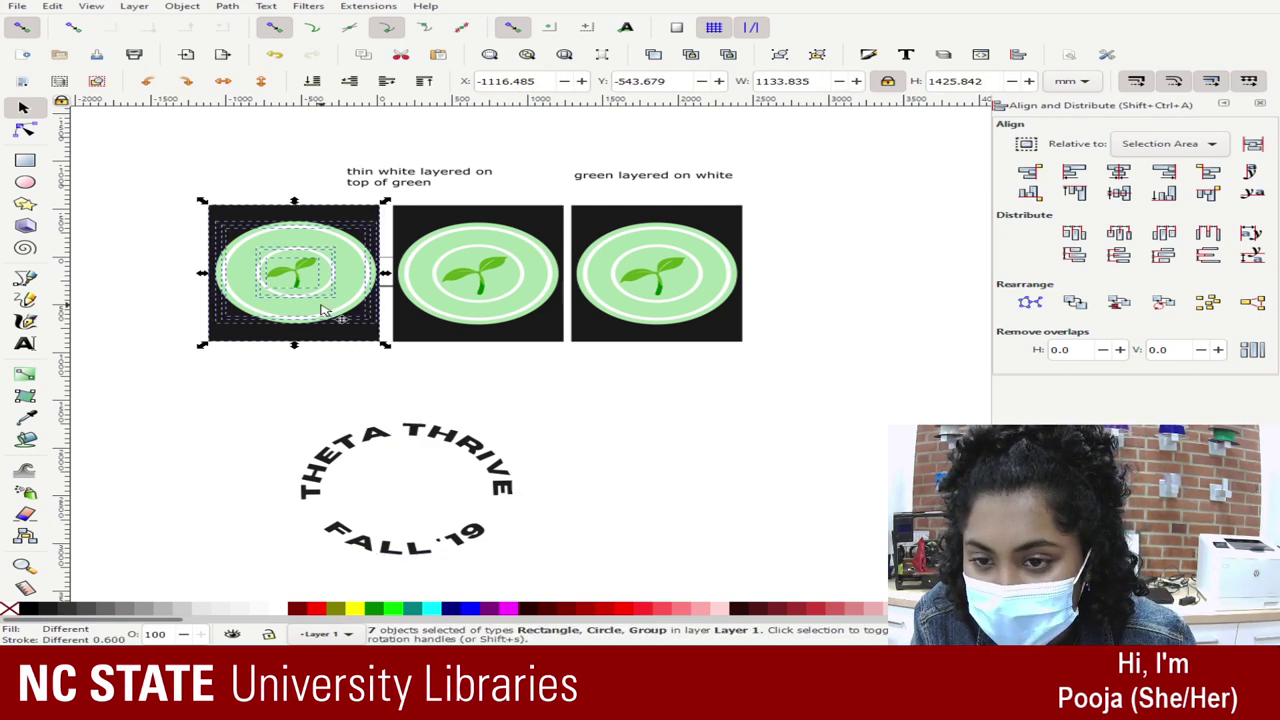
{"action": "key", "text": "Delete"}
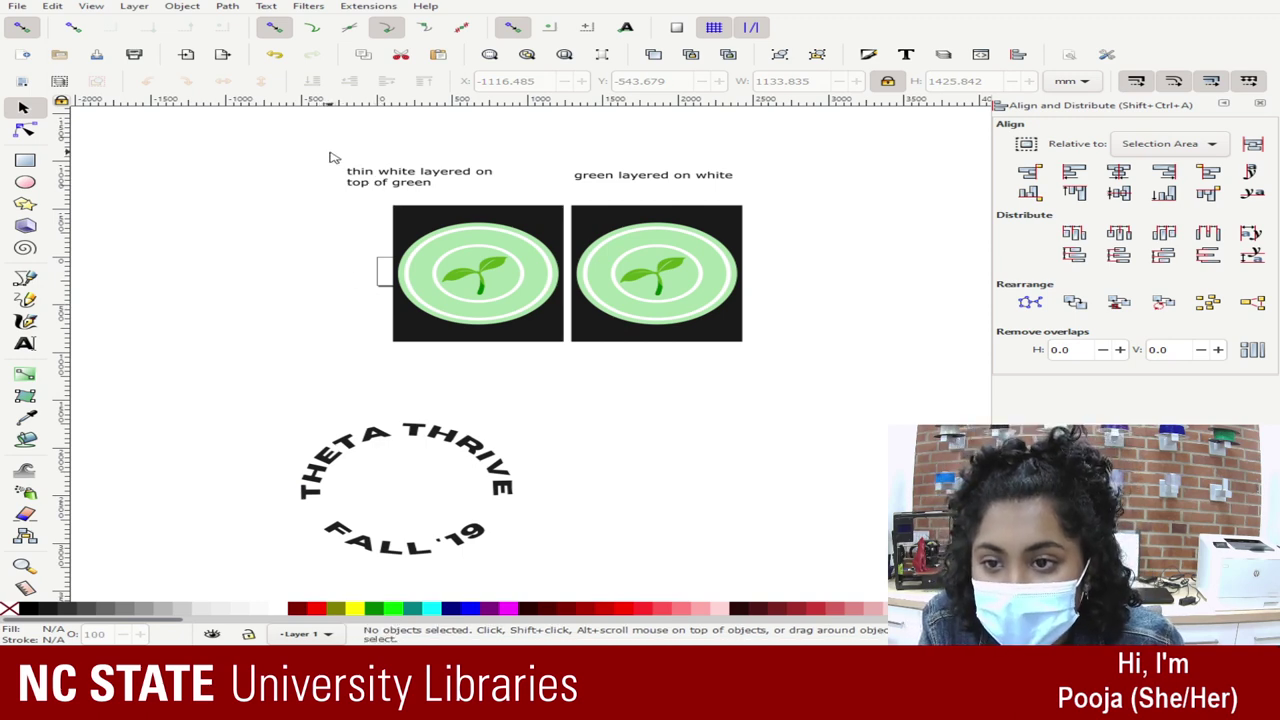
Step: Move the "thin white layered on top of green" mockup under its caption, to about X -544 mm, Y -533 mm
{"action": "left_click_drag", "start_coordinate": [421, 218], "coordinate": [586, 388]}
{"action": "key", "text": "ctrl+z"}
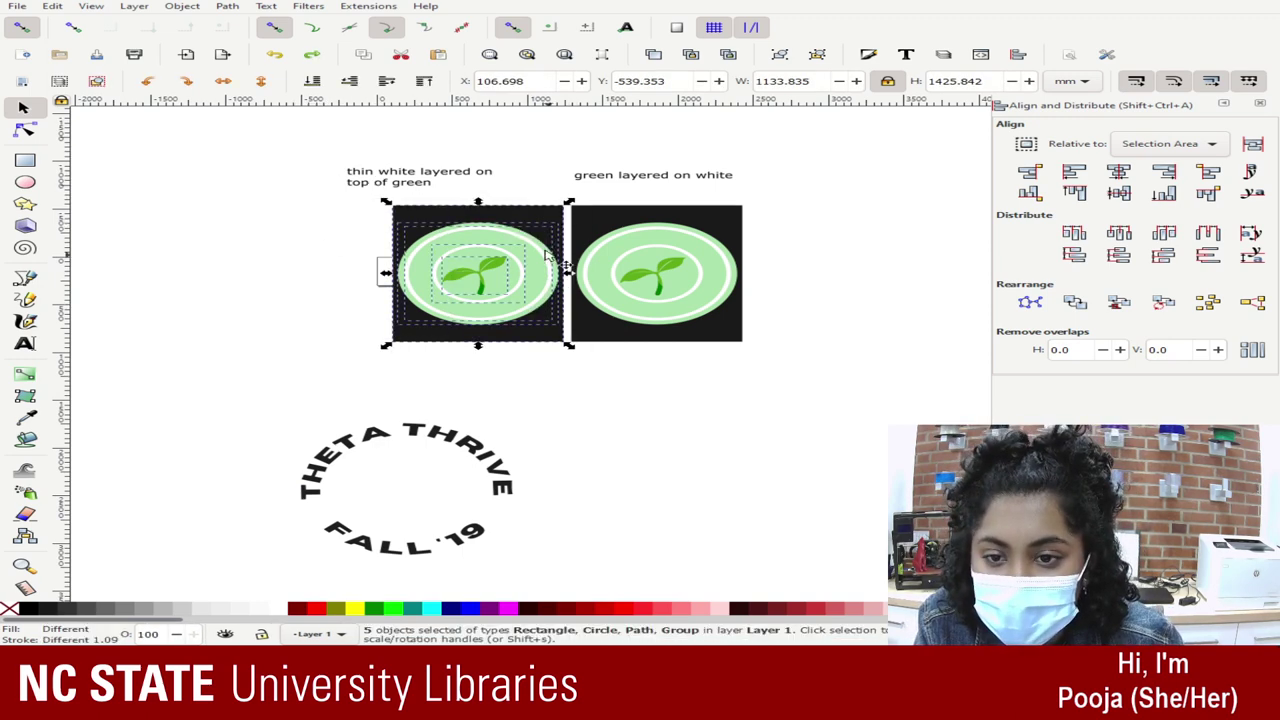
{"action": "left_click_drag", "start_coordinate": [515, 213], "coordinate": [418, 213]}
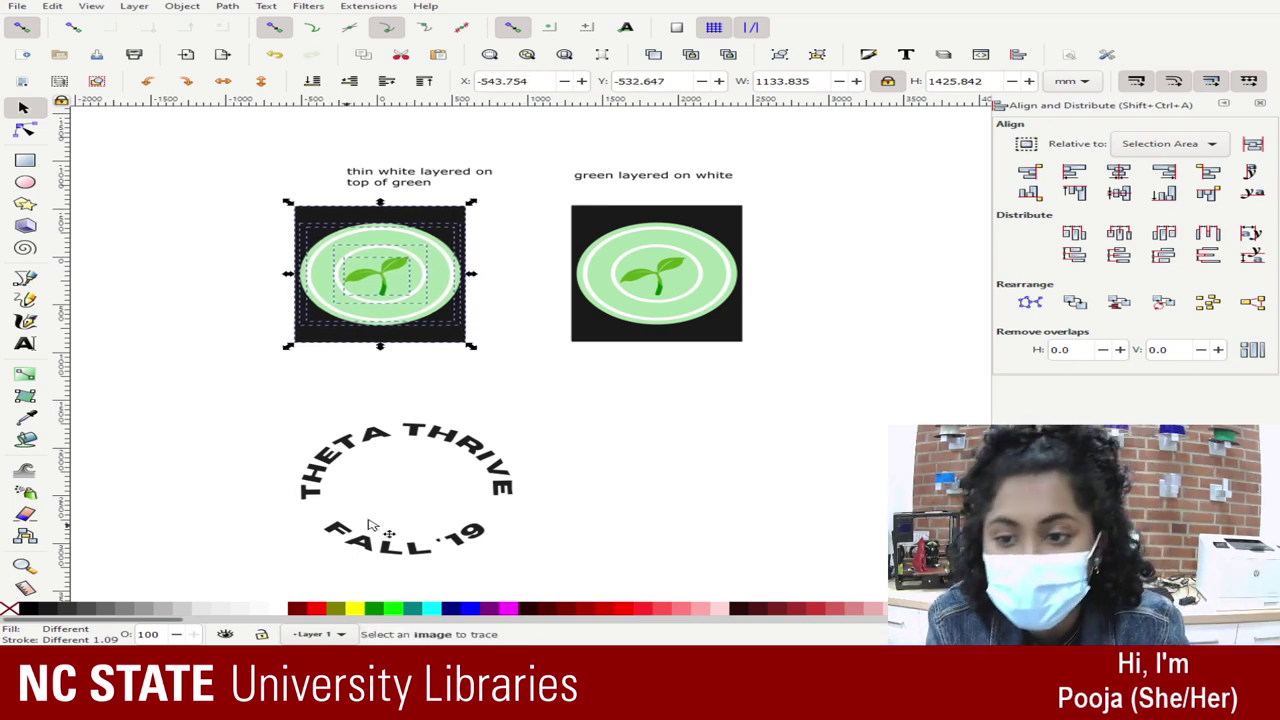
Step: Fill the THETA THRIVE FALL '19 lettering with white
{"action": "left_click", "coordinate": [529, 459]}
{"action": "left_click_drag", "start_coordinate": [259, 415], "coordinate": [570, 582]}
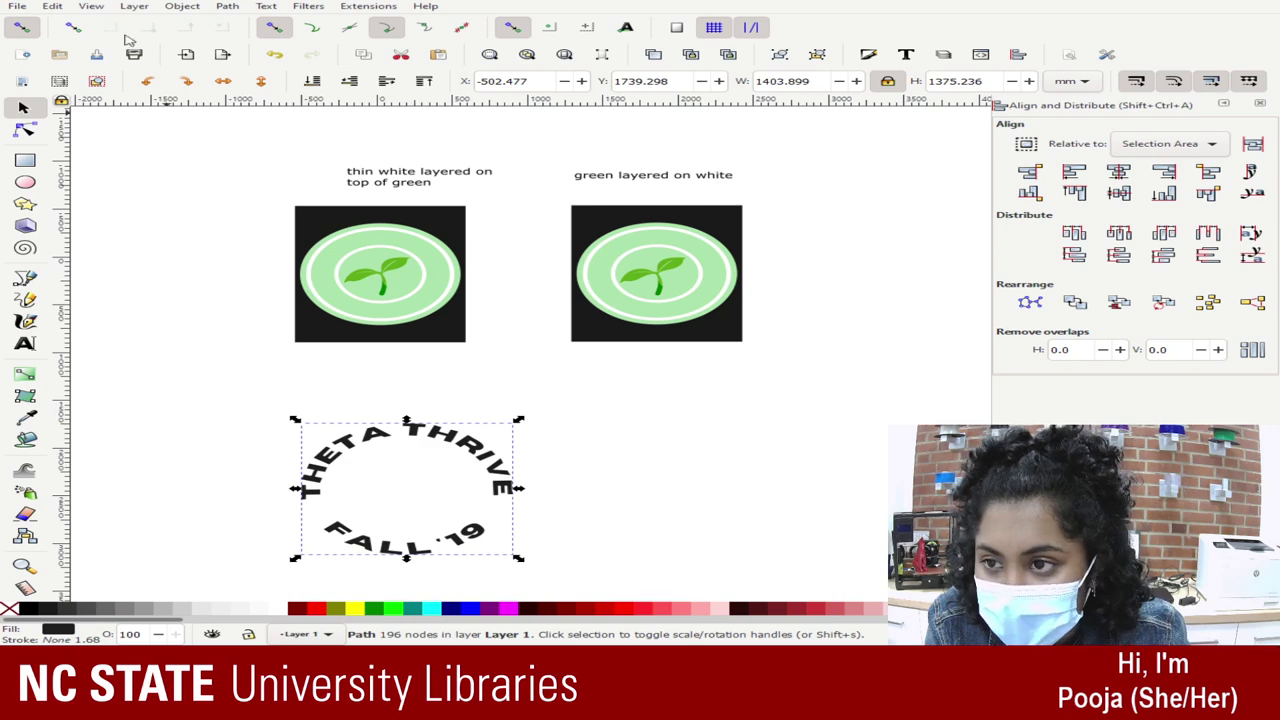
{"action": "left_click", "coordinate": [272, 610]}
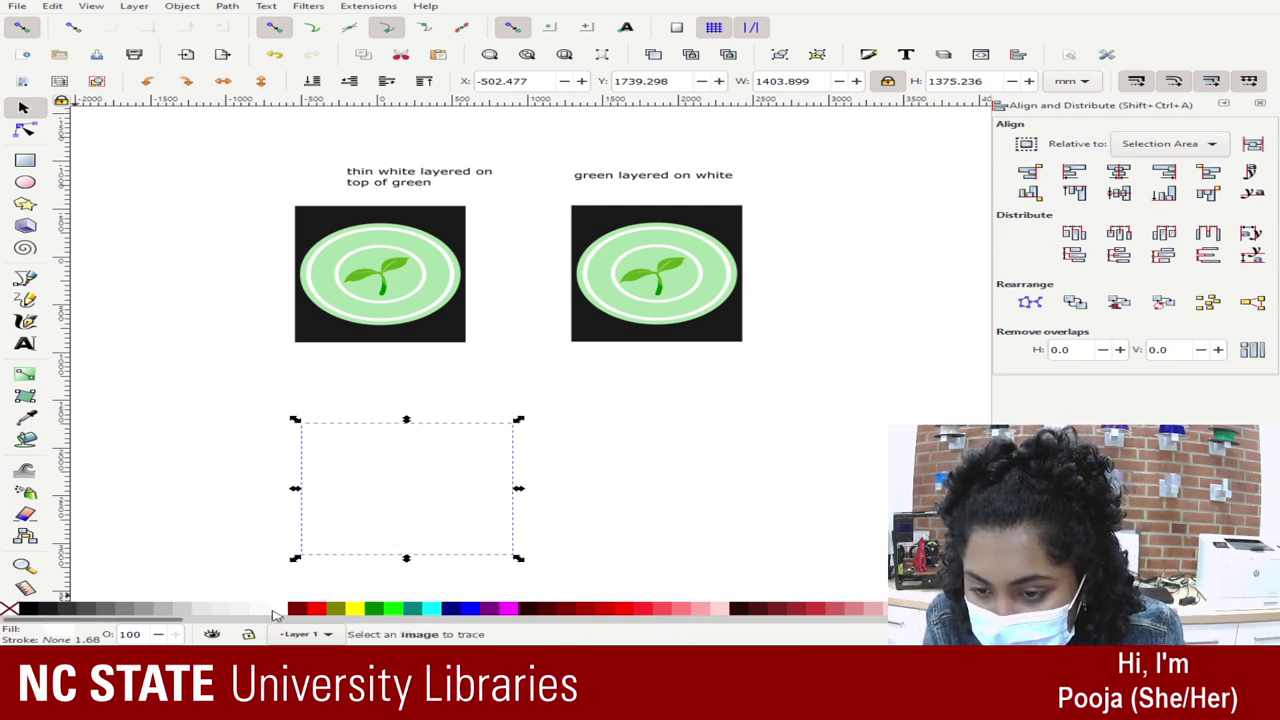
Step: Delete the black square behind the "green layered on white" mockup
{"action": "left_click", "coordinate": [436, 340]}
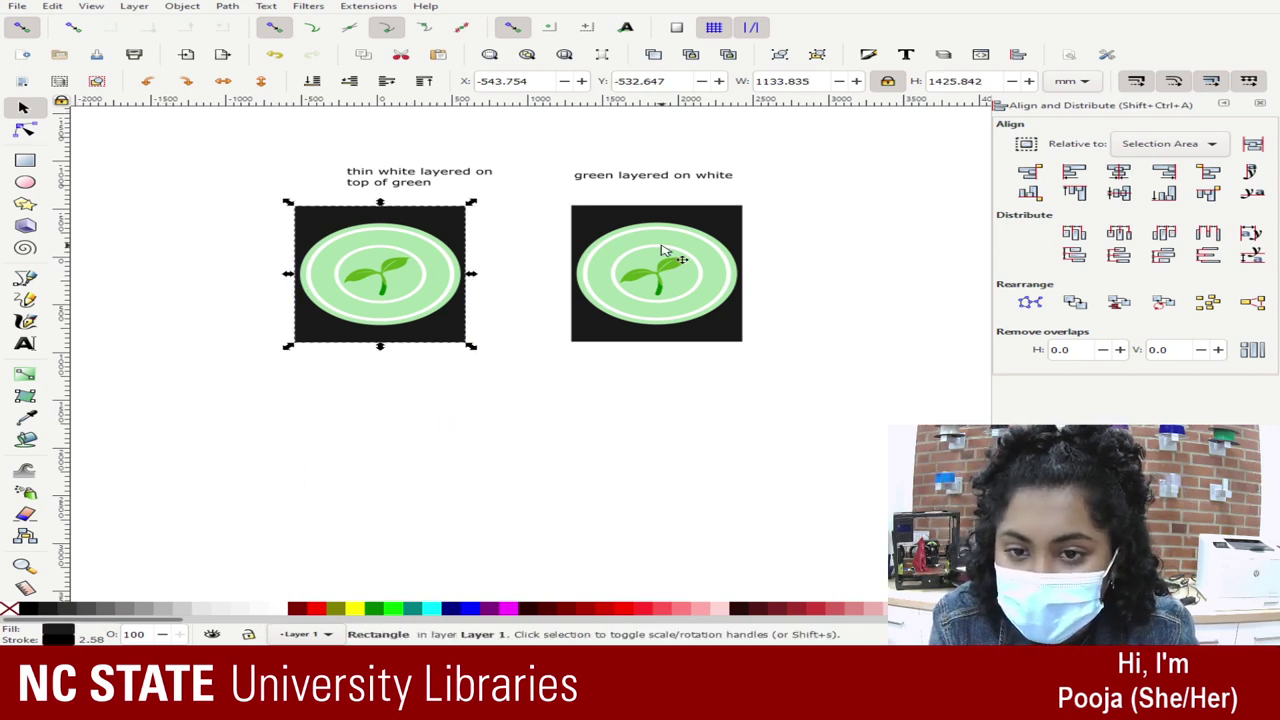
{"action": "left_click", "coordinate": [586, 214]}
{"action": "key", "text": "Delete"}
Step: Scale the remaining black square up to about 1656 mm by 2083 mm and close the Align and Distribute dialog
{"action": "left_click", "coordinate": [430, 218]}
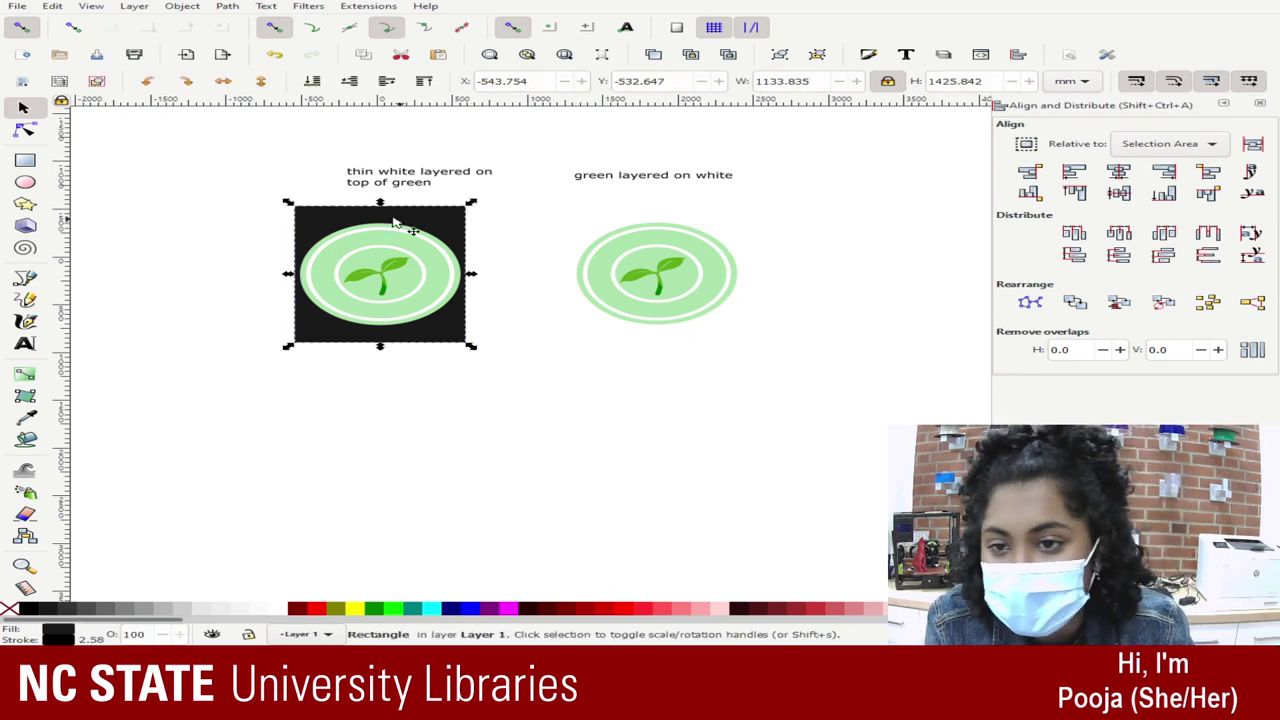
{"action": "left_click_drag", "start_coordinate": [289, 204], "coordinate": [104, 183]}
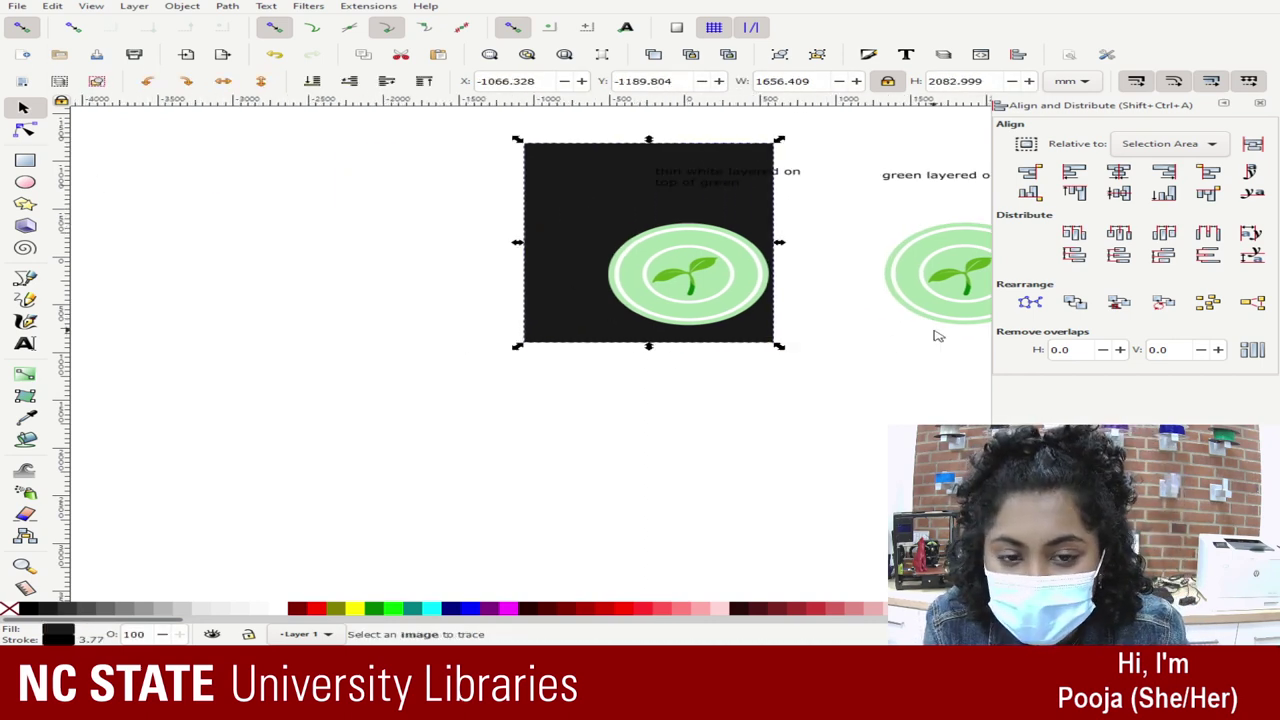
{"action": "left_click", "coordinate": [1259, 104]}
{"action": "left_click_drag", "start_coordinate": [1063, 330], "coordinate": [1276, 325]}
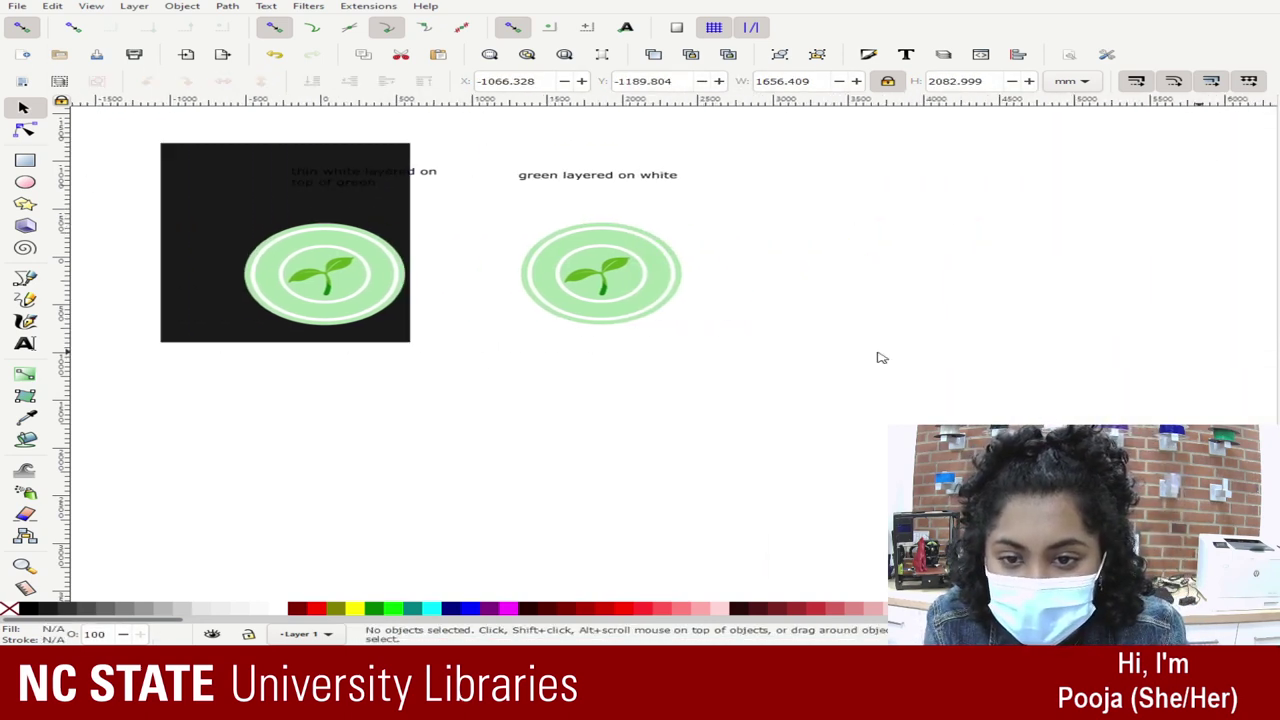
Step: Stretch the black rectangle to about 5418 mm by 4477 mm behind all the artwork, and relock its proportions
{"action": "left_click", "coordinate": [200, 330]}
{"action": "left_click_drag", "start_coordinate": [286, 349], "coordinate": [300, 578]}
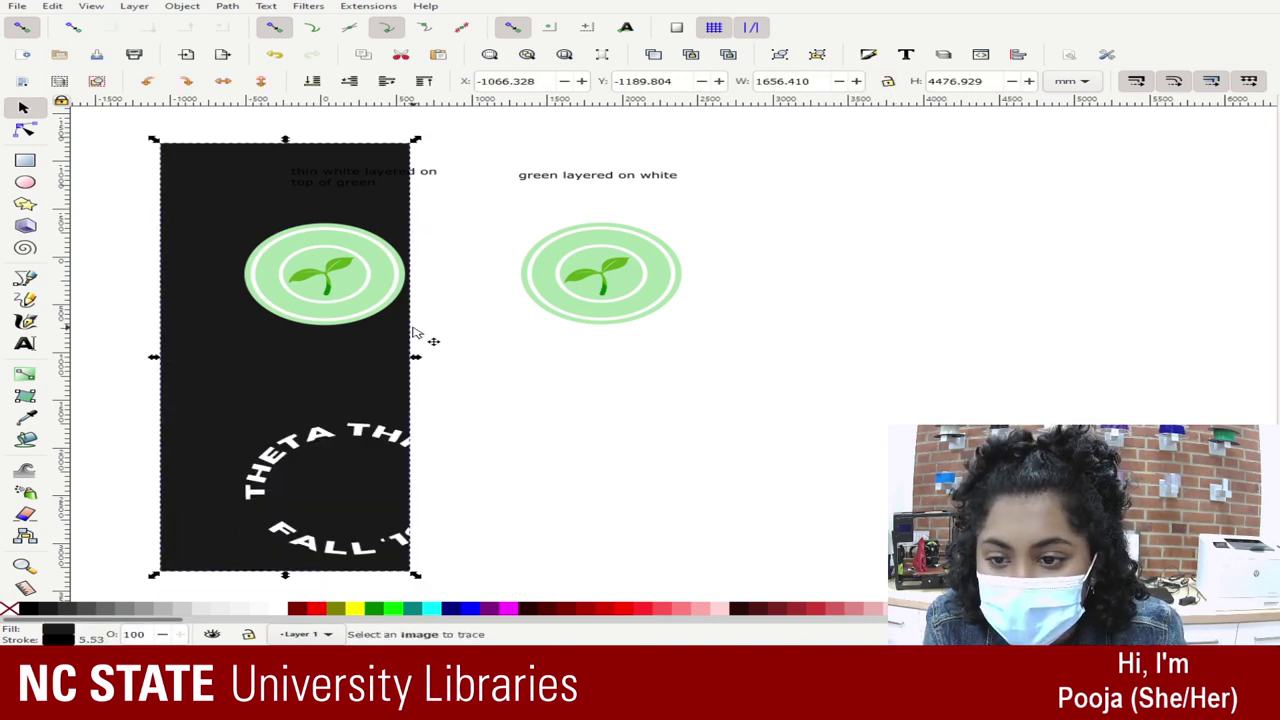
{"action": "left_click_drag", "start_coordinate": [414, 357], "coordinate": [800, 360]}
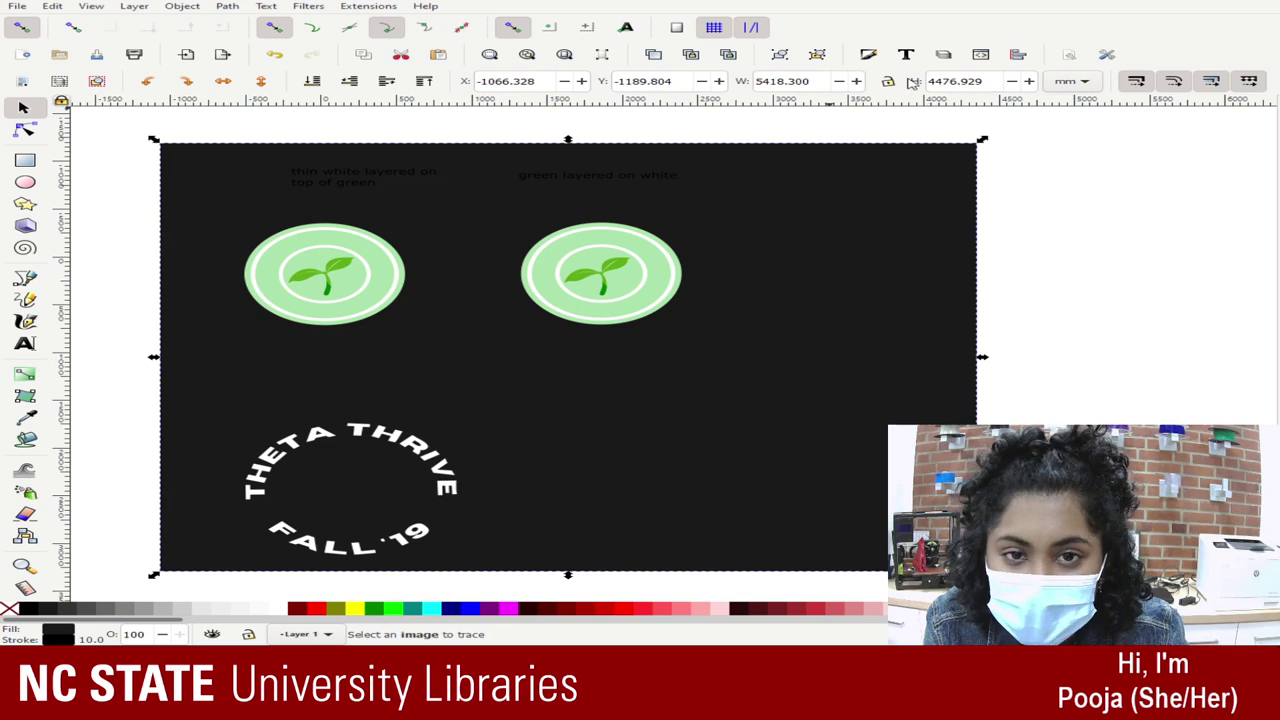
{"action": "left_click", "coordinate": [887, 81]}
Step: Copy the two round sprout sticker designs and paste a duplicate set
{"action": "left_click", "coordinate": [354, 430]}
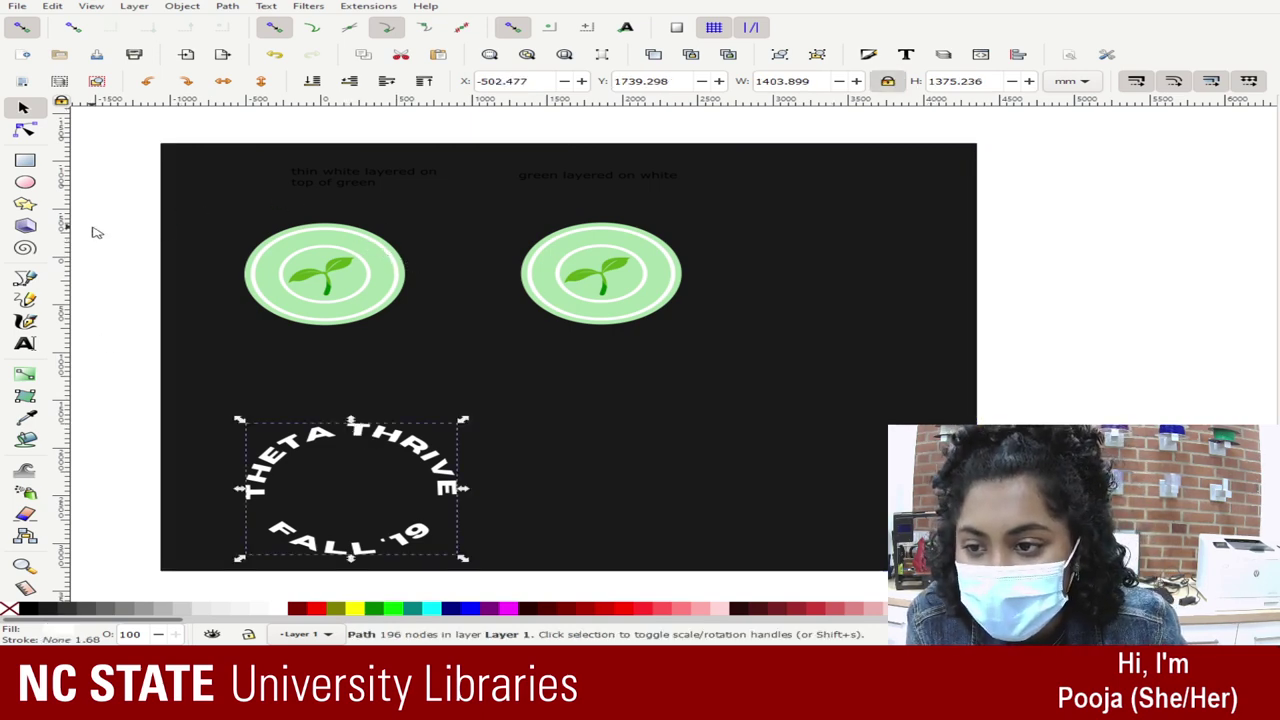
{"action": "left_click_drag", "start_coordinate": [114, 228], "coordinate": [750, 350]}
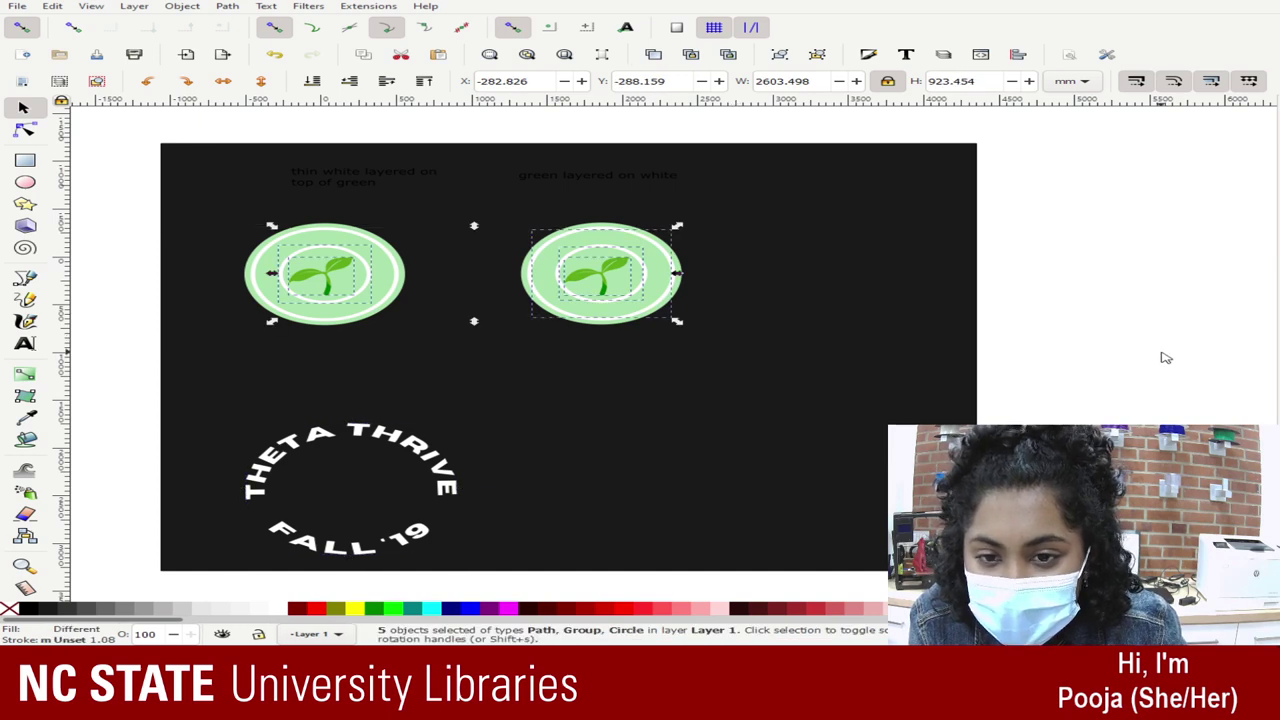
{"action": "left_click_drag", "start_coordinate": [1161, 352], "coordinate": [648, 209]}
{"action": "key", "text": "ctrl+v"}
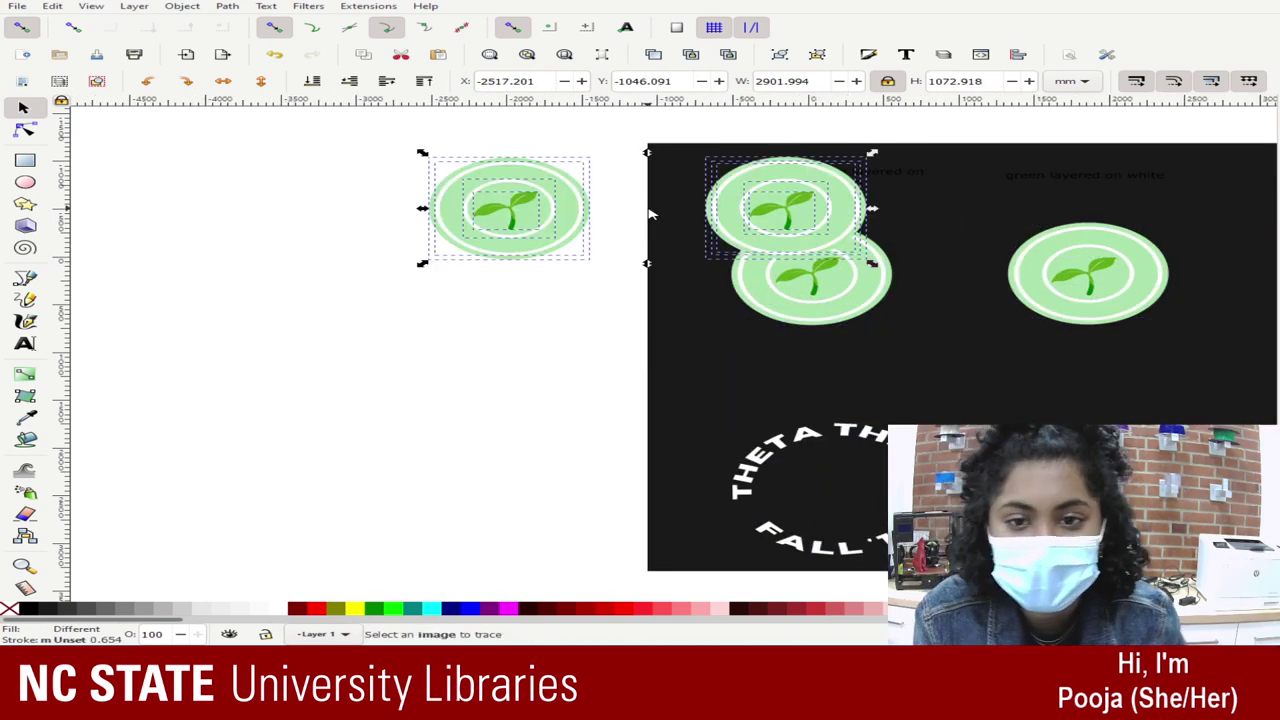
Step: Move the duplicated sticker designs below the originals on the black background, to about X 373 mm, Y 1026 mm
{"action": "left_click_drag", "start_coordinate": [553, 178], "coordinate": [987, 372]}
{"action": "left_click_drag", "start_coordinate": [477, 195], "coordinate": [1275, 297]}
{"action": "scroll", "coordinate": [640, 340], "scroll_direction": "left", "scroll_amount": 15}
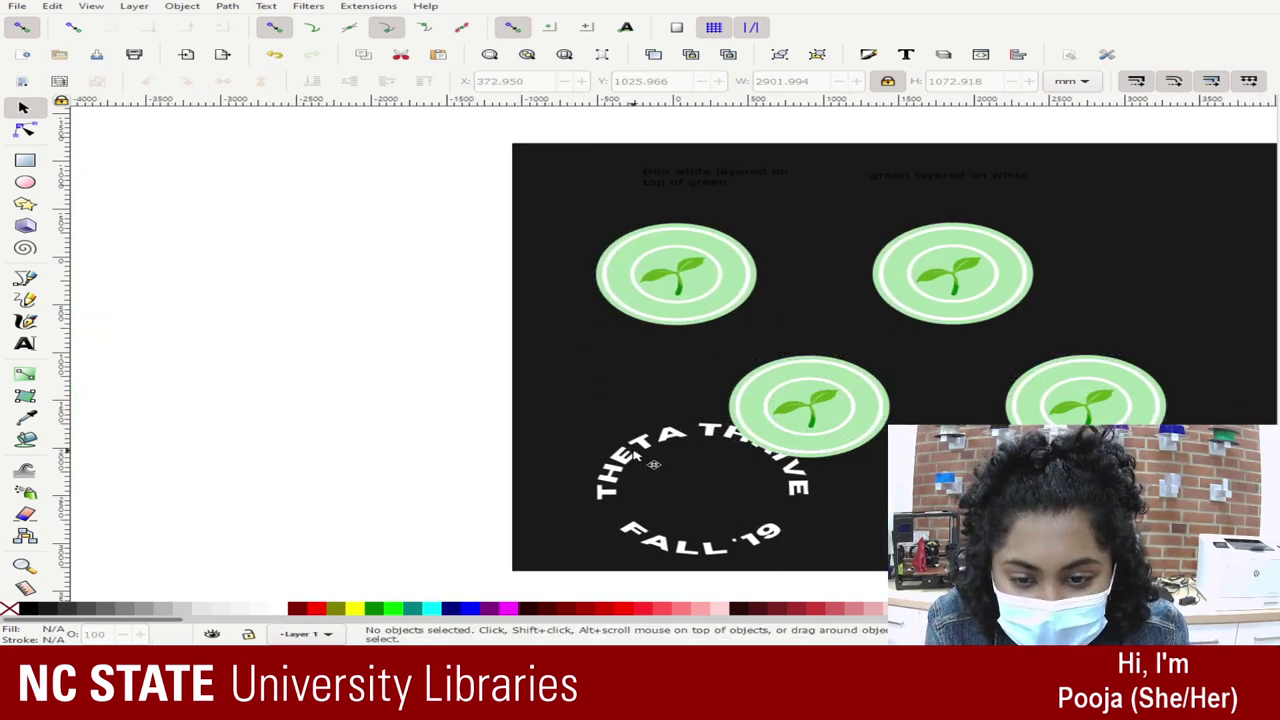
Step: Move the white lettering to the black background's upper right area, at about X 2649 mm, Y -1111 mm
{"action": "left_click_drag", "start_coordinate": [655, 462], "coordinate": [1163, 140]}
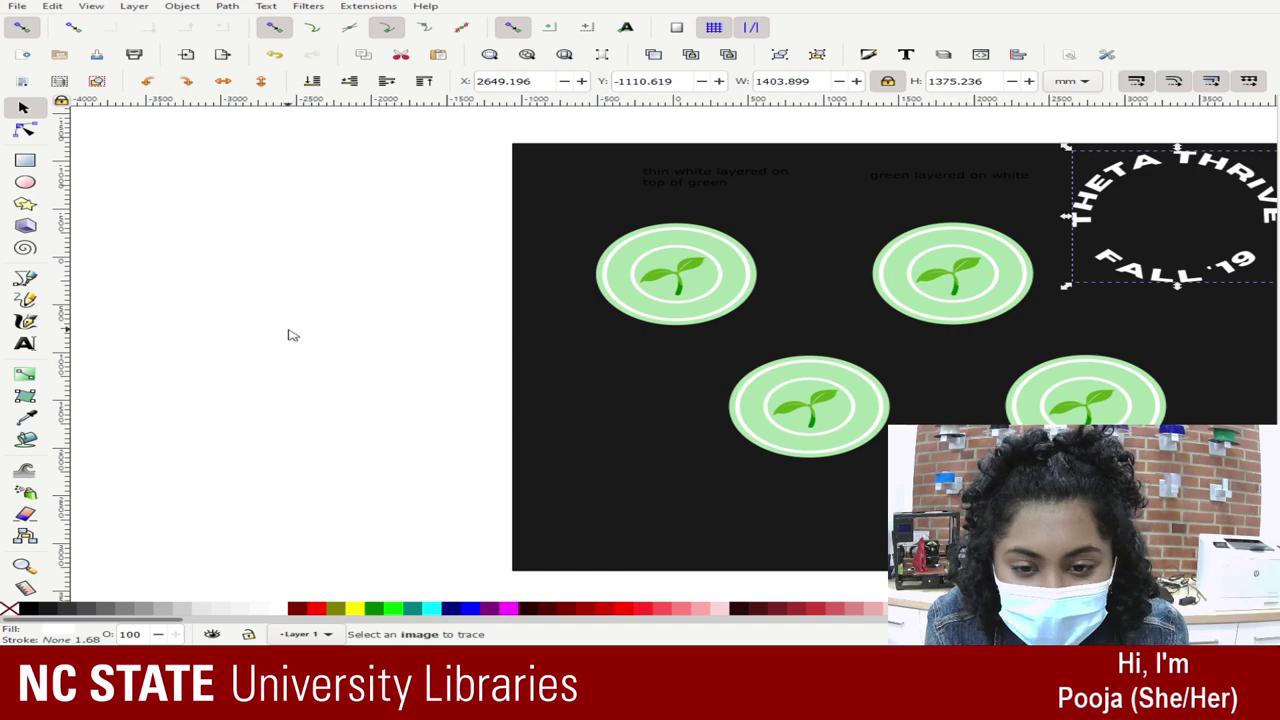
{"action": "left_click_drag", "start_coordinate": [287, 335], "coordinate": [1000, 488]}
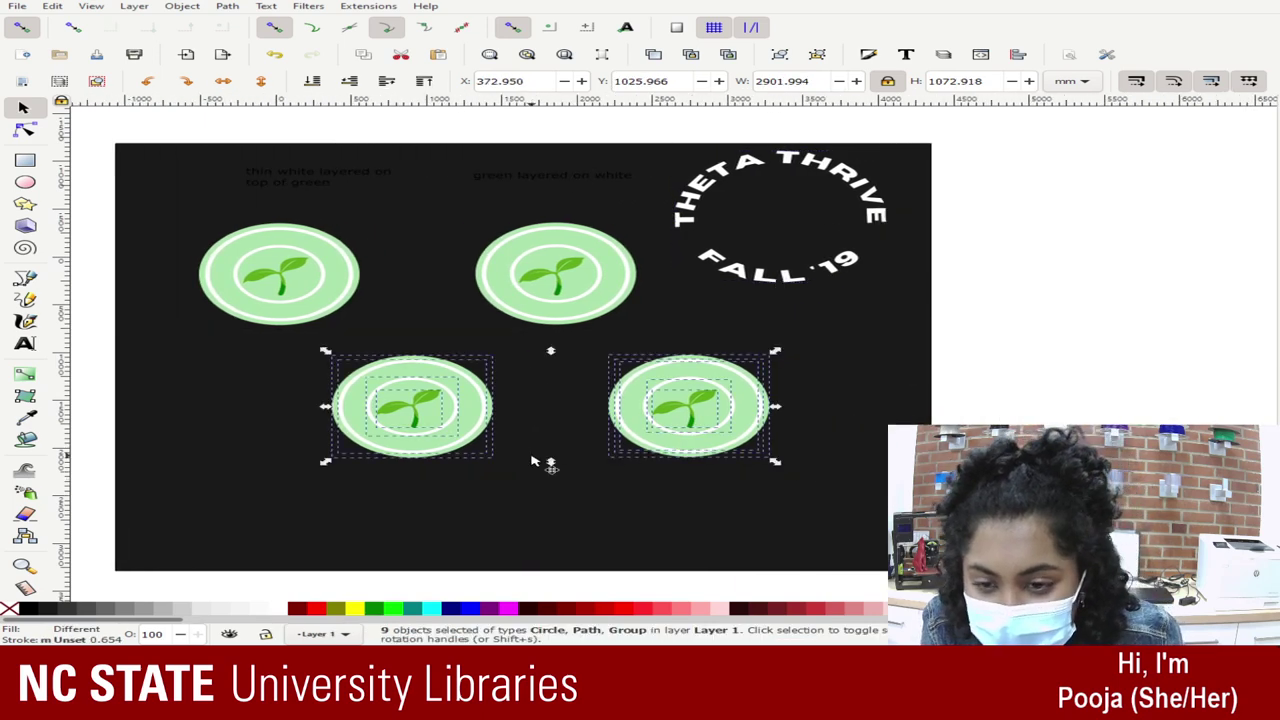
{"action": "left_click", "coordinate": [488, 447]}
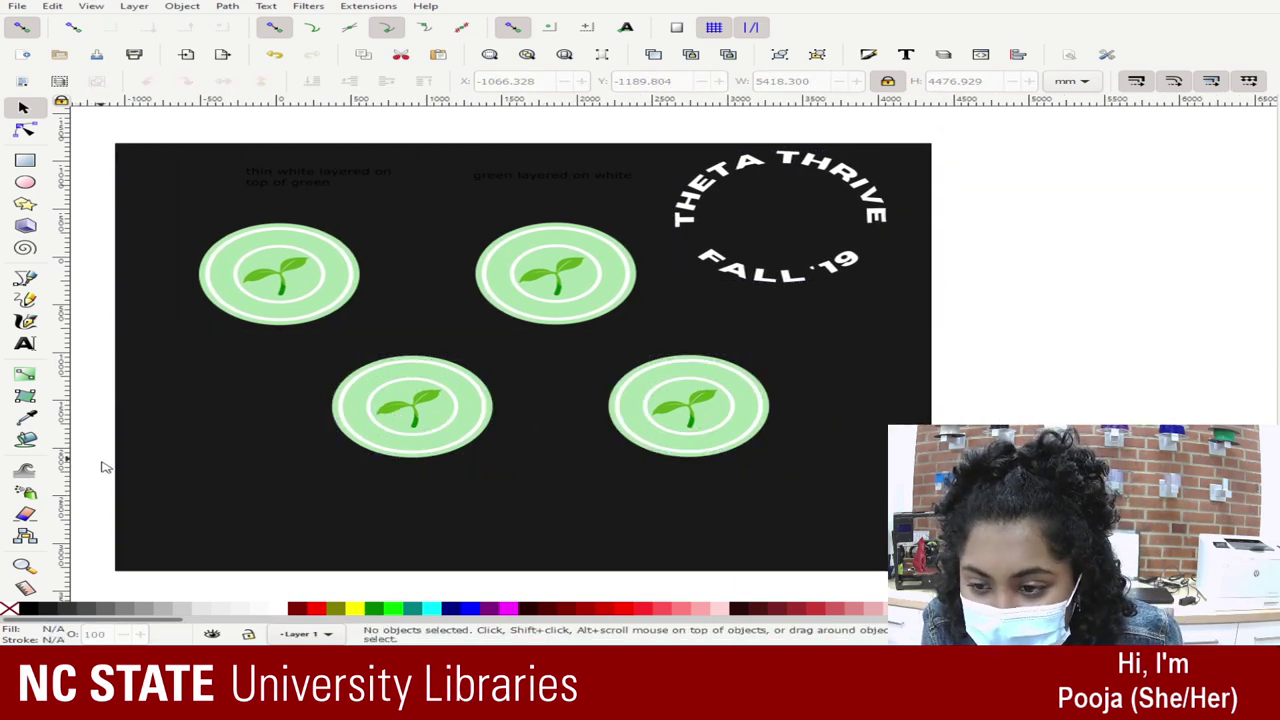
Step: Ungroup the two lower badges and pull the green base circle of the lower-left badge down, away from its white rings
{"action": "left_click_drag", "start_coordinate": [100, 478], "coordinate": [975, 335]}
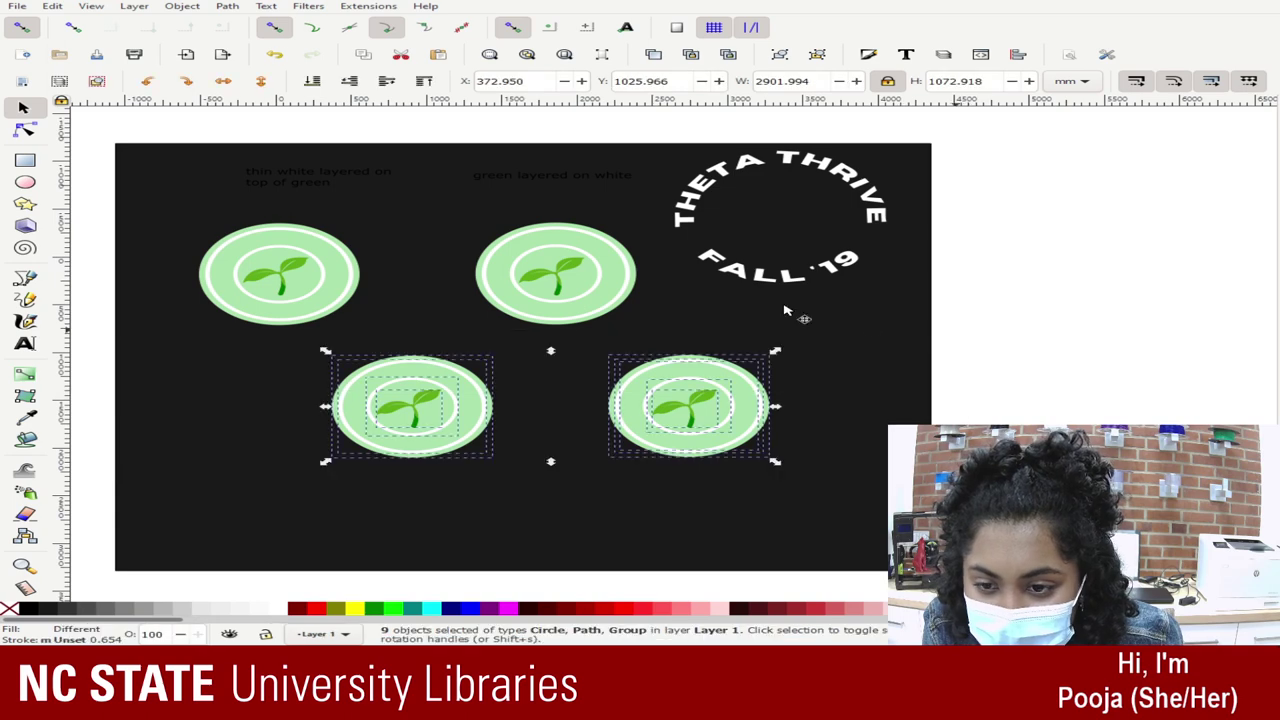
{"action": "left_click", "coordinate": [184, 6]}
{"action": "left_click", "coordinate": [207, 131]}
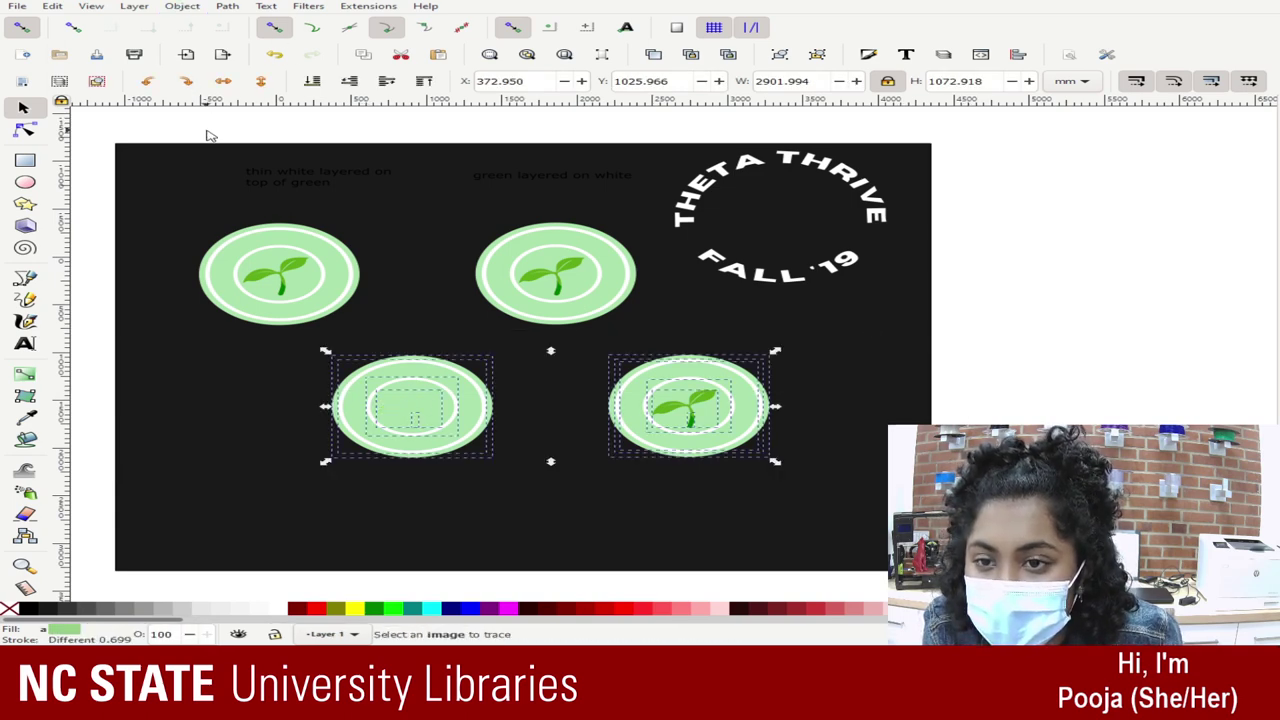
{"action": "left_click", "coordinate": [1011, 349]}
{"action": "left_click", "coordinate": [402, 414]}
{"action": "left_click_drag", "start_coordinate": [406, 416], "coordinate": [421, 499]}
{"action": "double_click", "coordinate": [387, 440]}
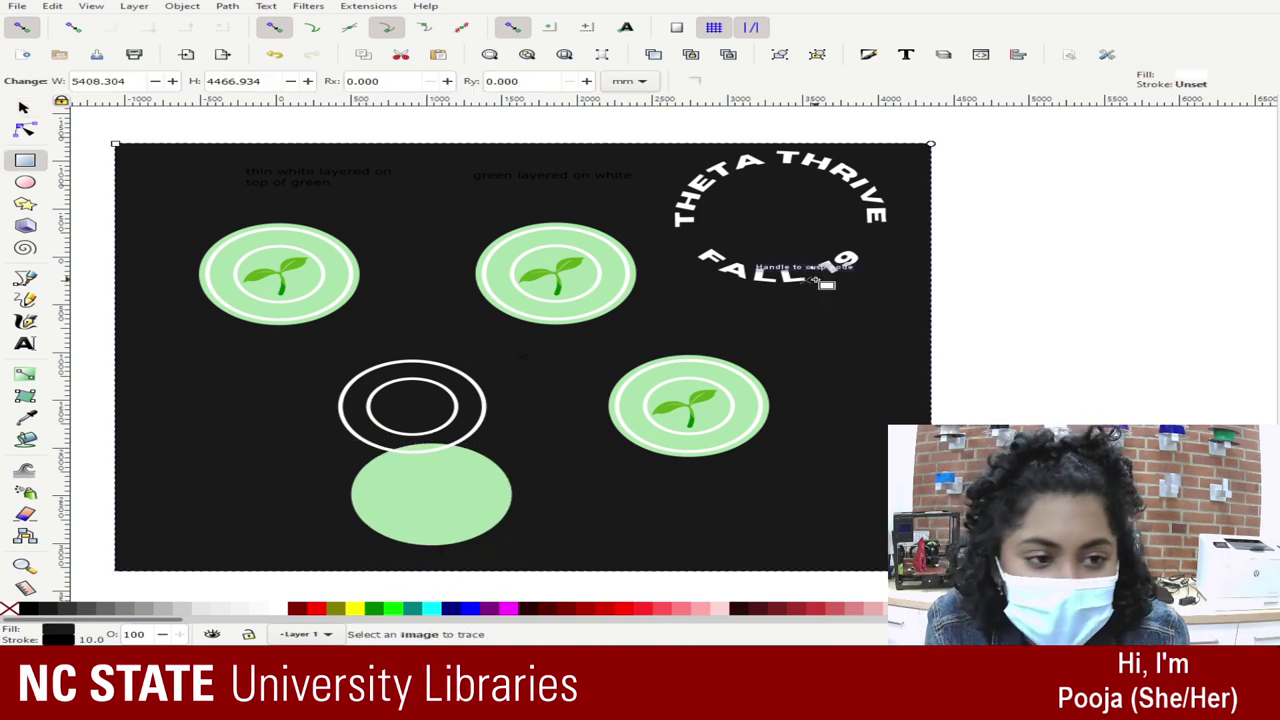
{"action": "mouse_move", "coordinate": [352, 389]}
{"action": "left_mouse_down"}
{"action": "mouse_move", "coordinate": [345, 407]}
{"action": "mouse_move", "coordinate": [379, 378]}
{"action": "left_mouse_up"}
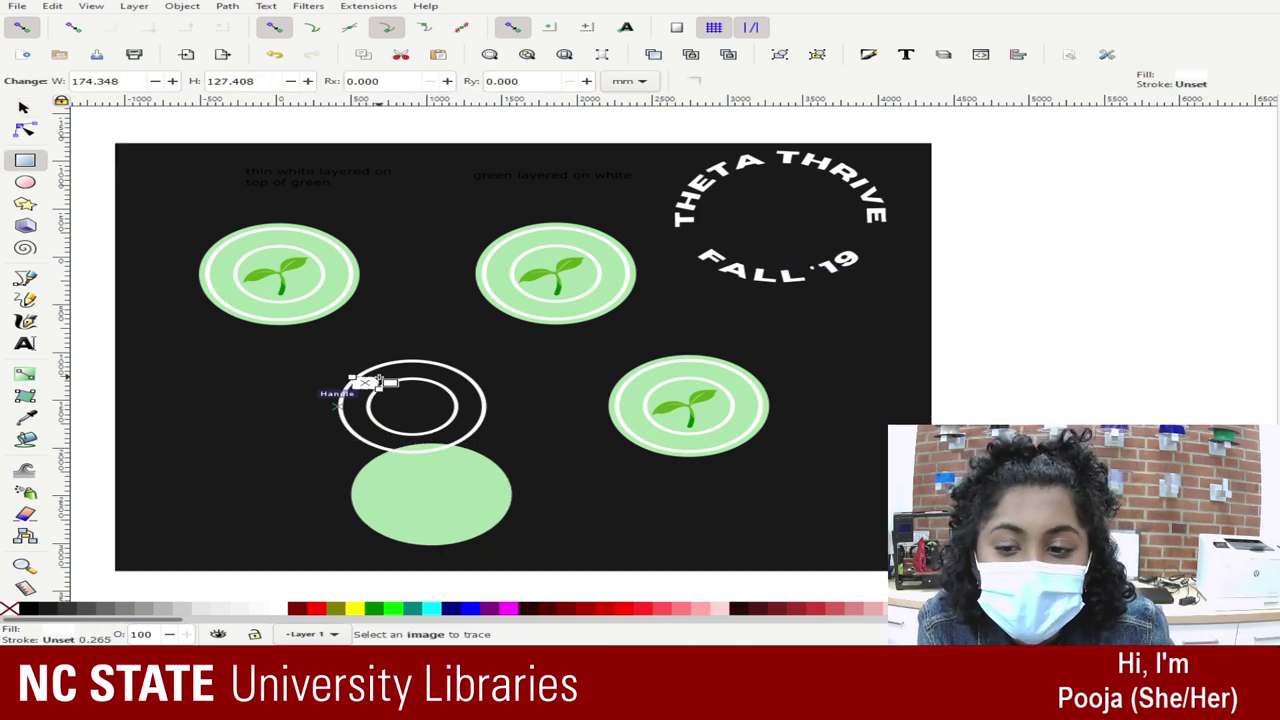
{"action": "left_click", "coordinate": [23, 108]}
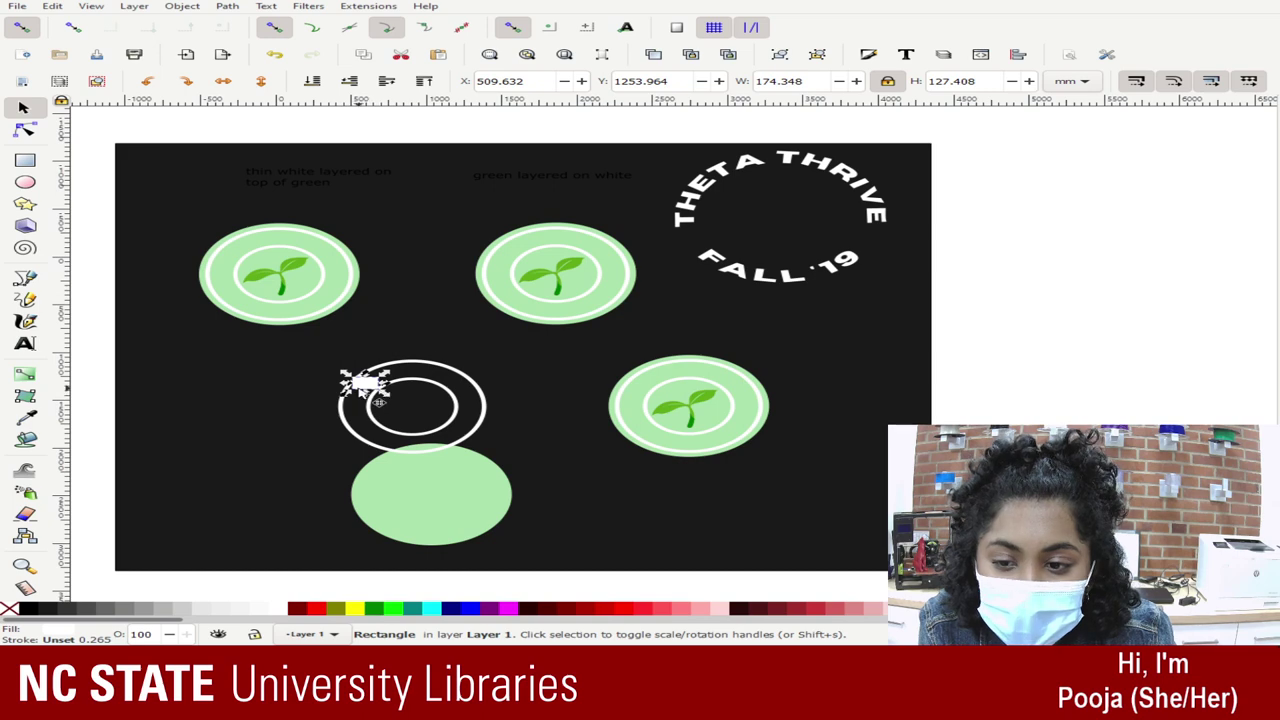
{"action": "left_click", "coordinate": [285, 400]}
{"action": "key", "text": "ctrl+z"}
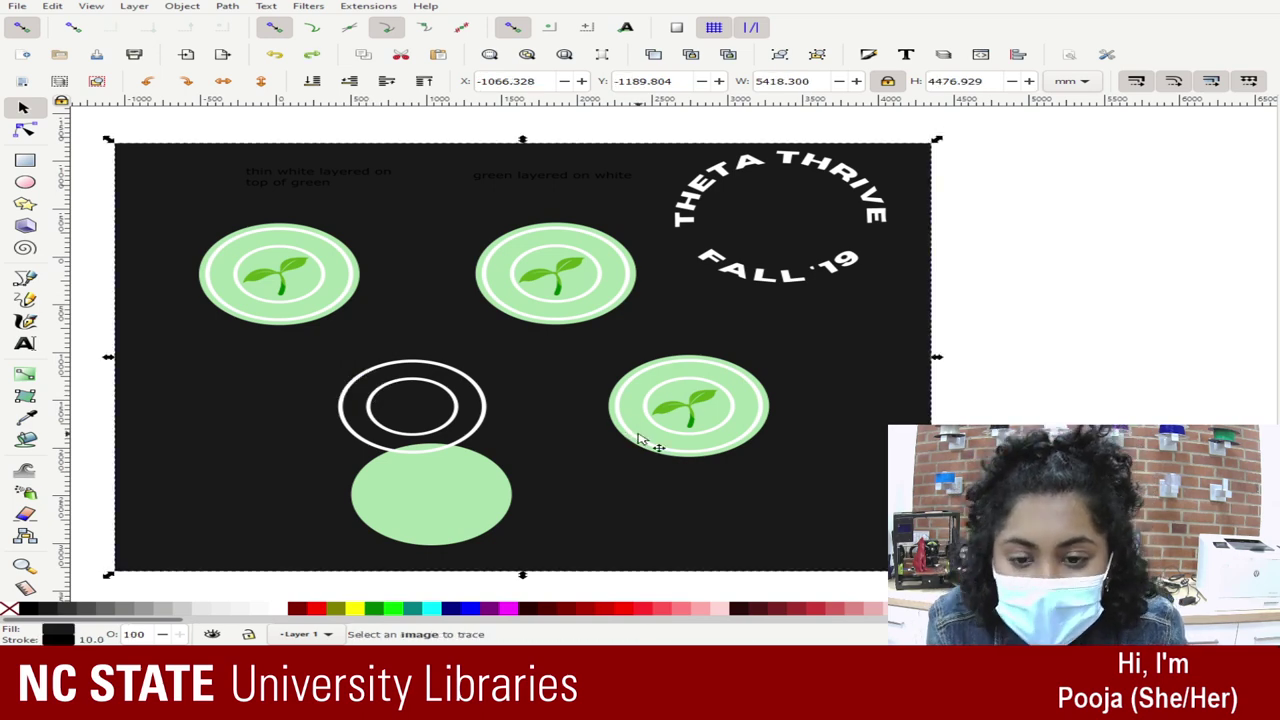
Step: Pull the lower-right badge apart by moving its green ring, green base circle and small green centre circle away from the white disc
{"action": "left_click_drag", "start_coordinate": [642, 445], "coordinate": [685, 555]}
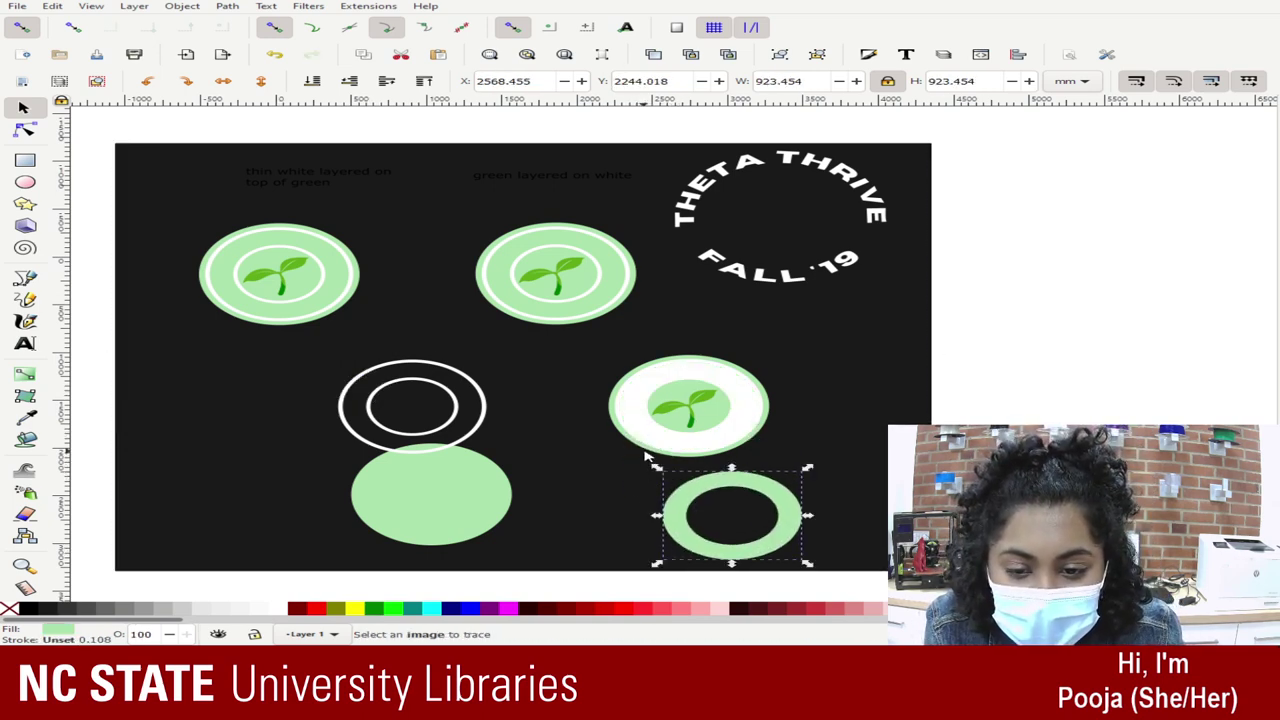
{"action": "left_click_drag", "start_coordinate": [654, 443], "coordinate": [815, 475]}
{"action": "left_click_drag", "start_coordinate": [701, 446], "coordinate": [872, 555]}
{"action": "left_click_drag", "start_coordinate": [845, 450], "coordinate": [798, 379]}
Step: Delete all the separated pieces of the lower-right badge and the whole upper-right badge
{"action": "scroll", "coordinate": [843, 415], "scroll_direction": "right", "scroll_amount": 2}
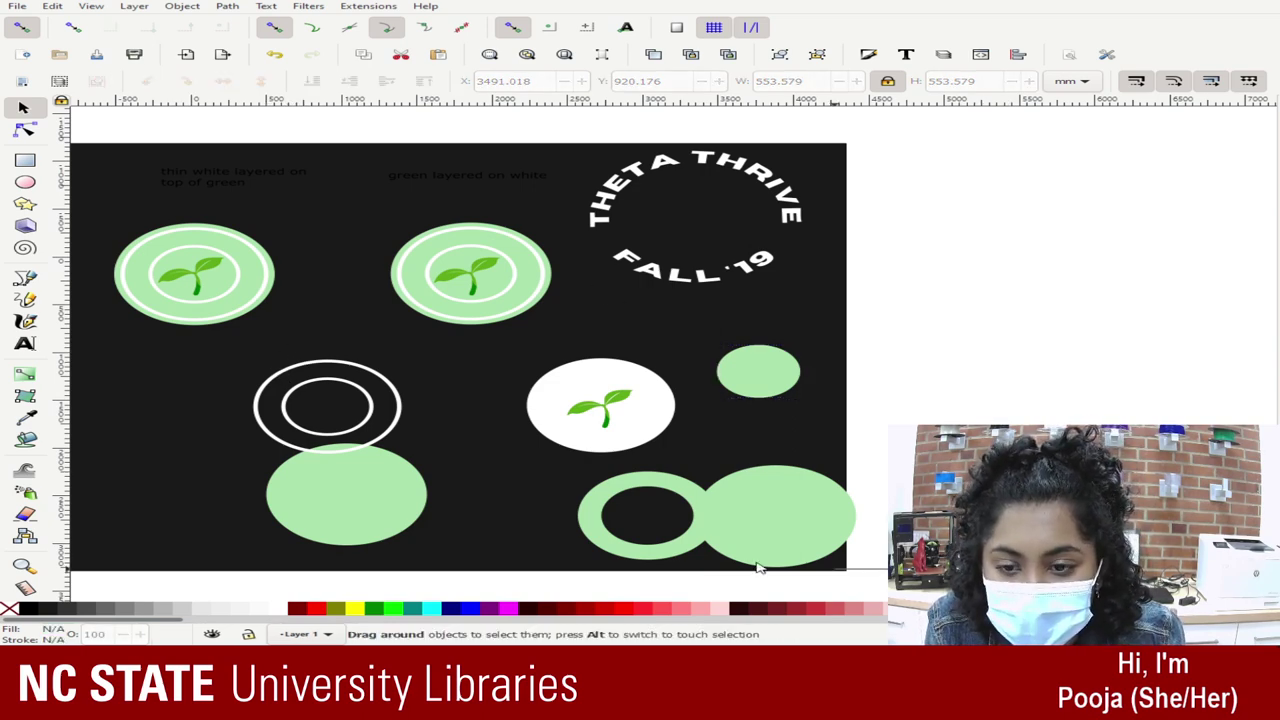
{"action": "left_click_drag", "start_coordinate": [880, 582], "coordinate": [480, 296]}
{"action": "key", "text": "Delete"}
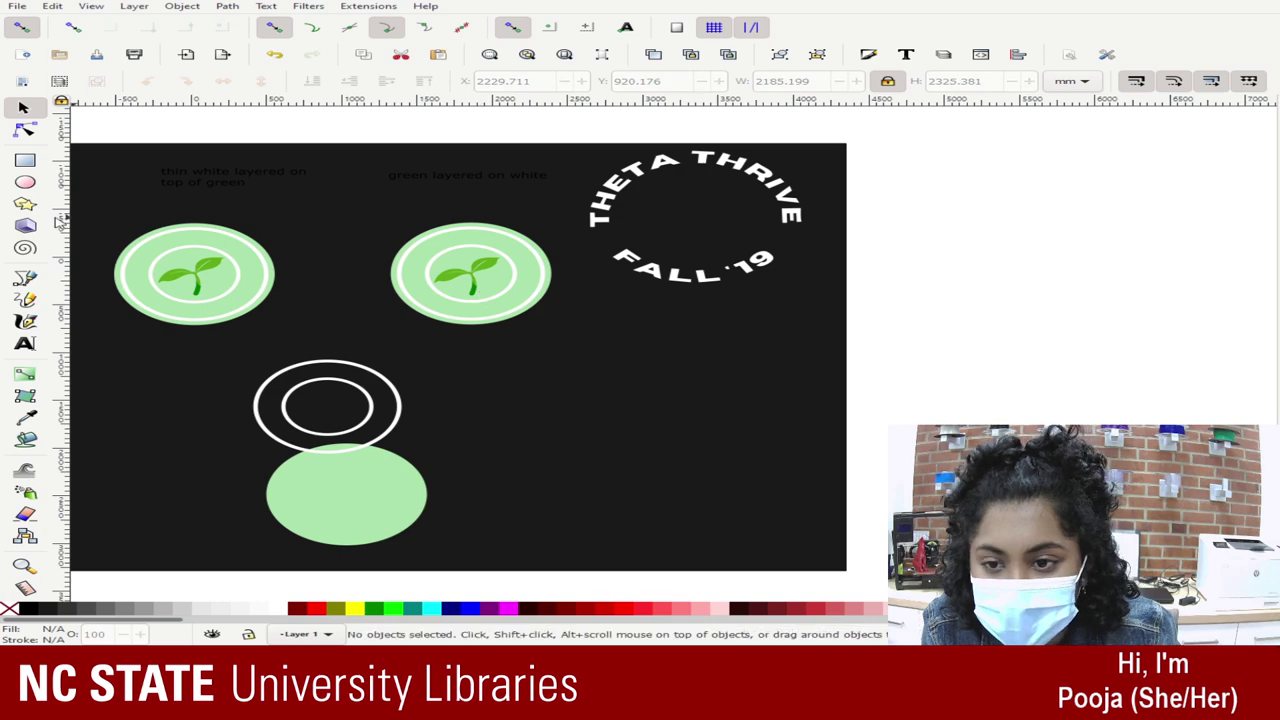
{"action": "left_click_drag", "start_coordinate": [414, 218], "coordinate": [465, 235]}
{"action": "left_click", "coordinate": [425, 239]}
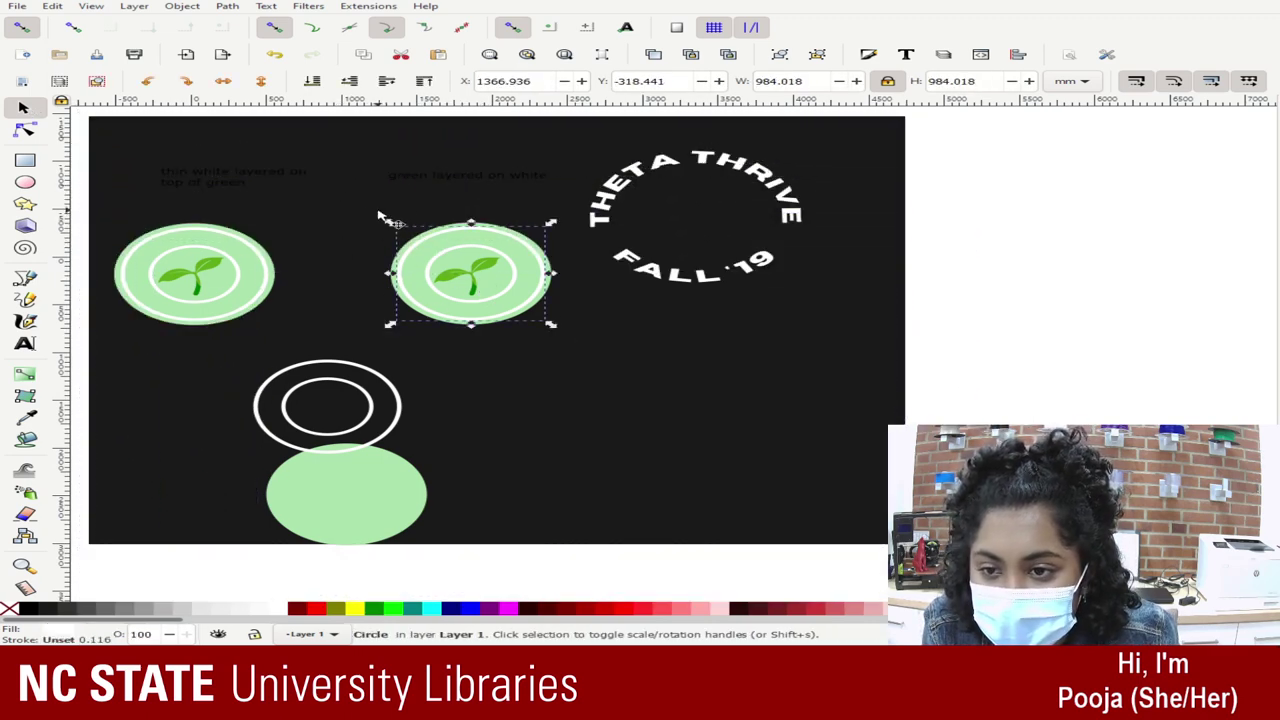
{"action": "left_click_drag", "start_coordinate": [356, 213], "coordinate": [310, 228]}
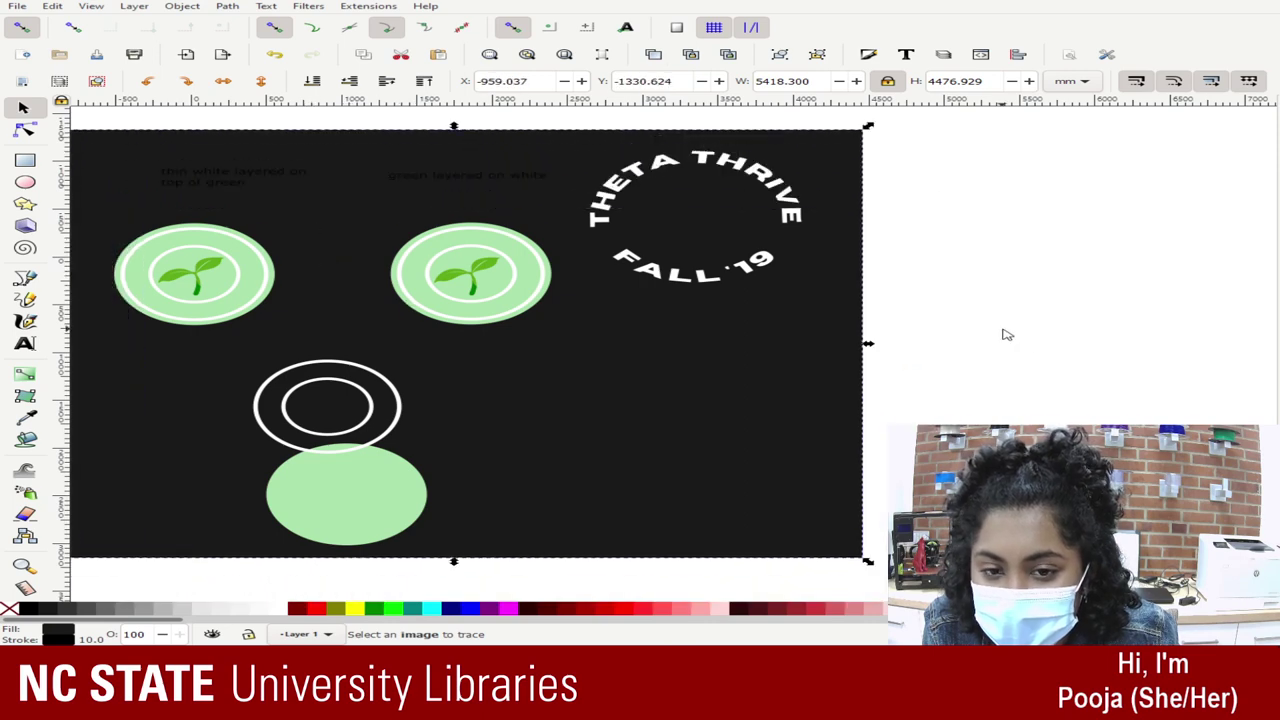
{"action": "left_click_drag", "start_coordinate": [966, 342], "coordinate": [372, 206]}
{"action": "key", "text": "Delete"}
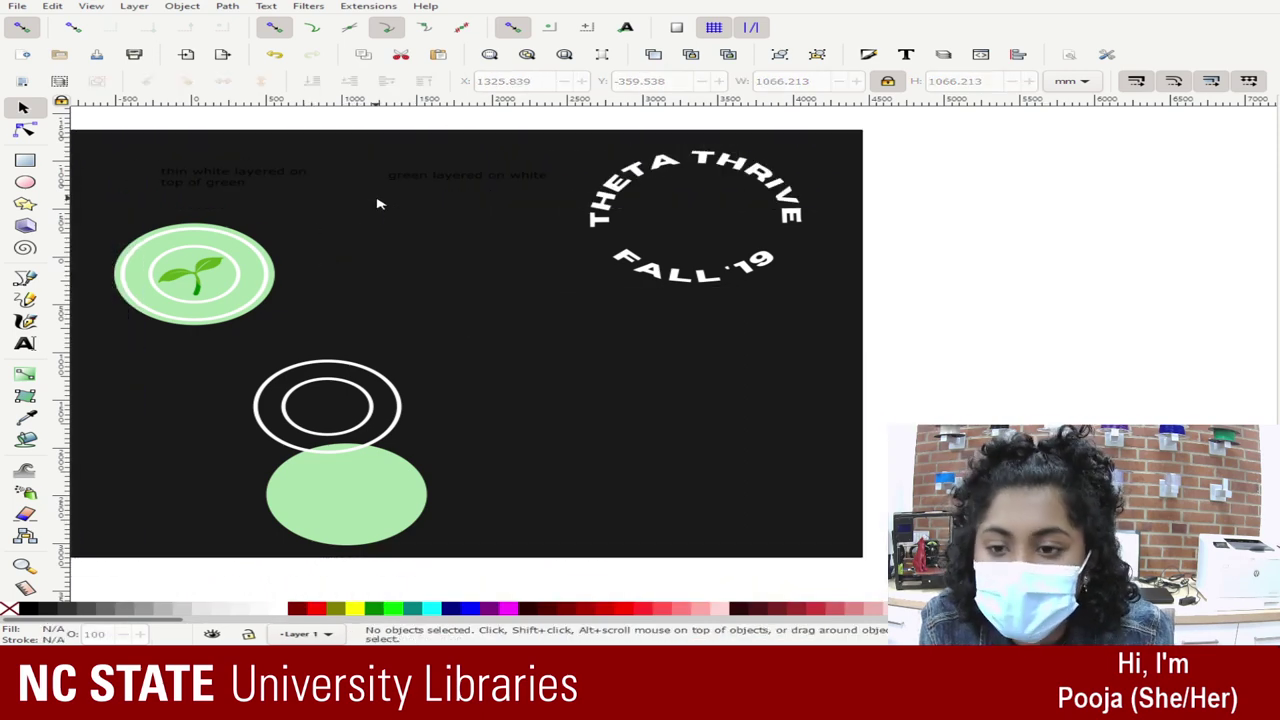
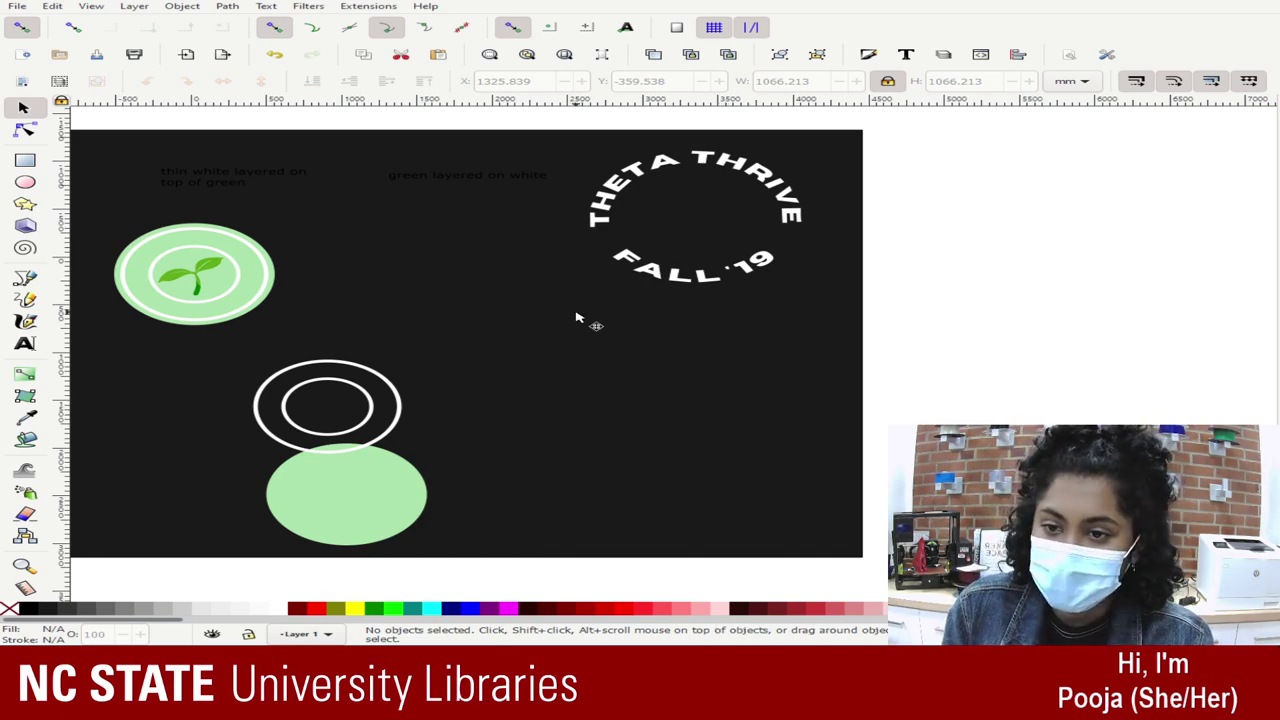
Step: Delete the leftover white rings and green circle of the lower-left badge
{"action": "left_click_drag", "start_coordinate": [388, 388], "coordinate": [440, 375]}
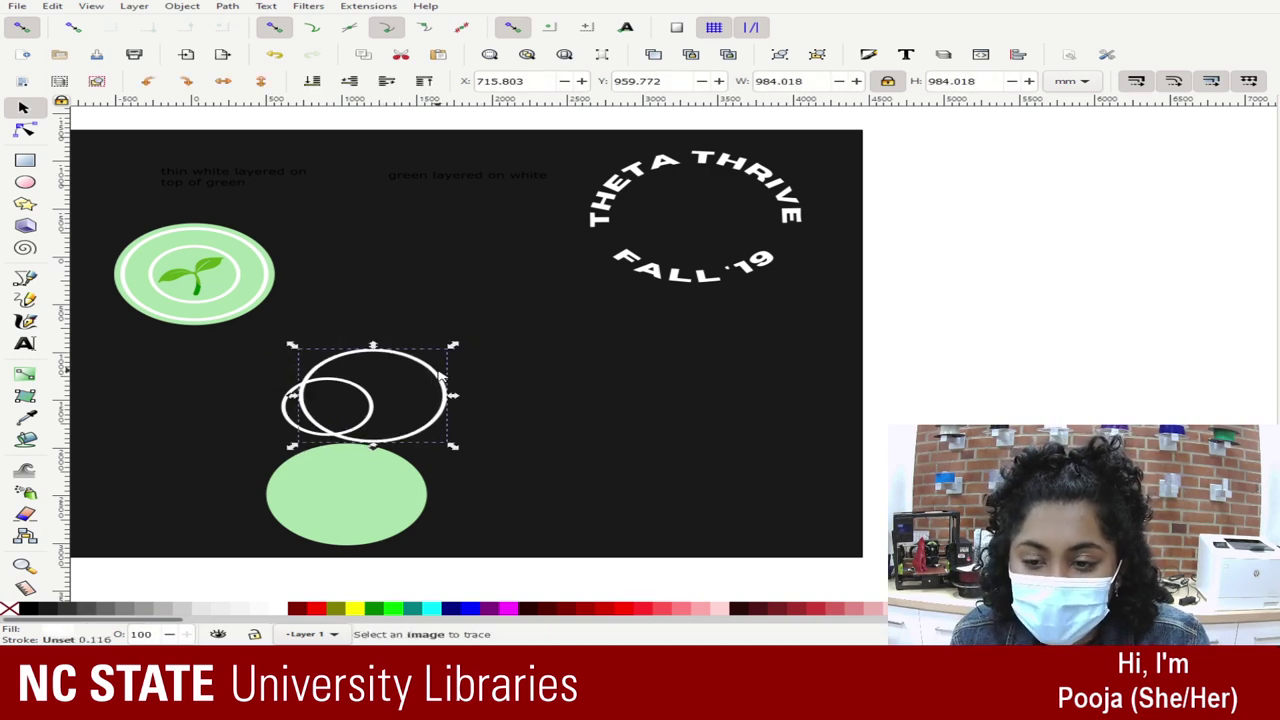
{"action": "mouse_move", "coordinate": [290, 344]}
{"action": "left_mouse_down"}
{"action": "mouse_move", "coordinate": [271, 343]}
{"action": "mouse_move", "coordinate": [266, 451]}
{"action": "mouse_move", "coordinate": [302, 357]}
{"action": "left_mouse_up"}
{"action": "left_click_drag", "start_coordinate": [1100, 571], "coordinate": [234, 332]}
{"action": "key", "text": "Delete"}
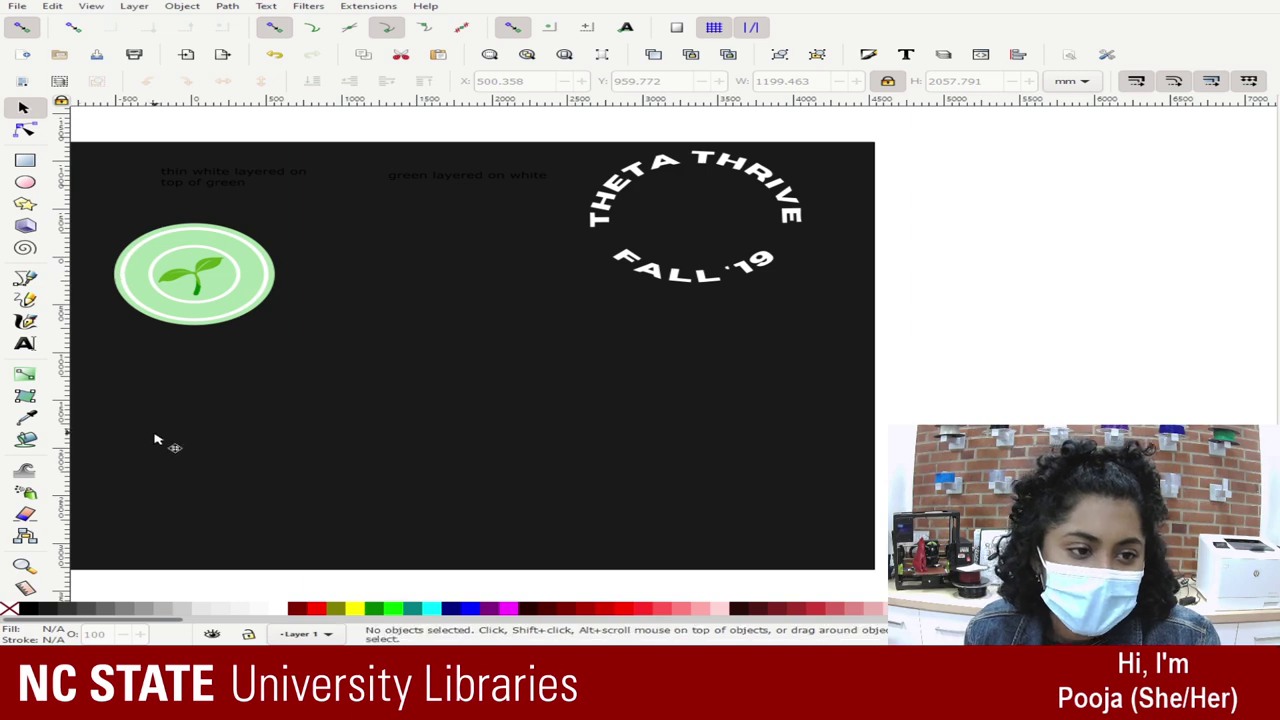
Step: Duplicate the badge's sprout and enlarge the copy to about 2724 × 2469 mm on the empty dark background
{"action": "left_click", "coordinate": [212, 266]}
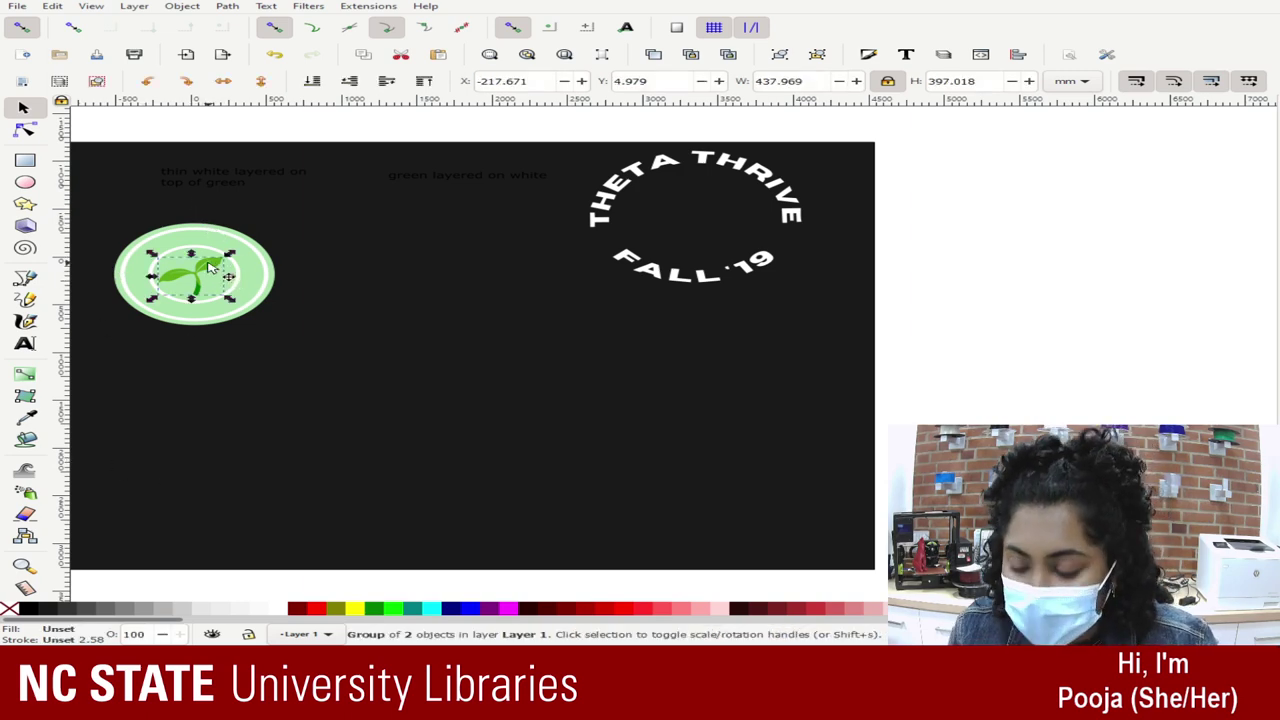
{"action": "left_click_drag", "start_coordinate": [238, 275], "coordinate": [477, 360]}
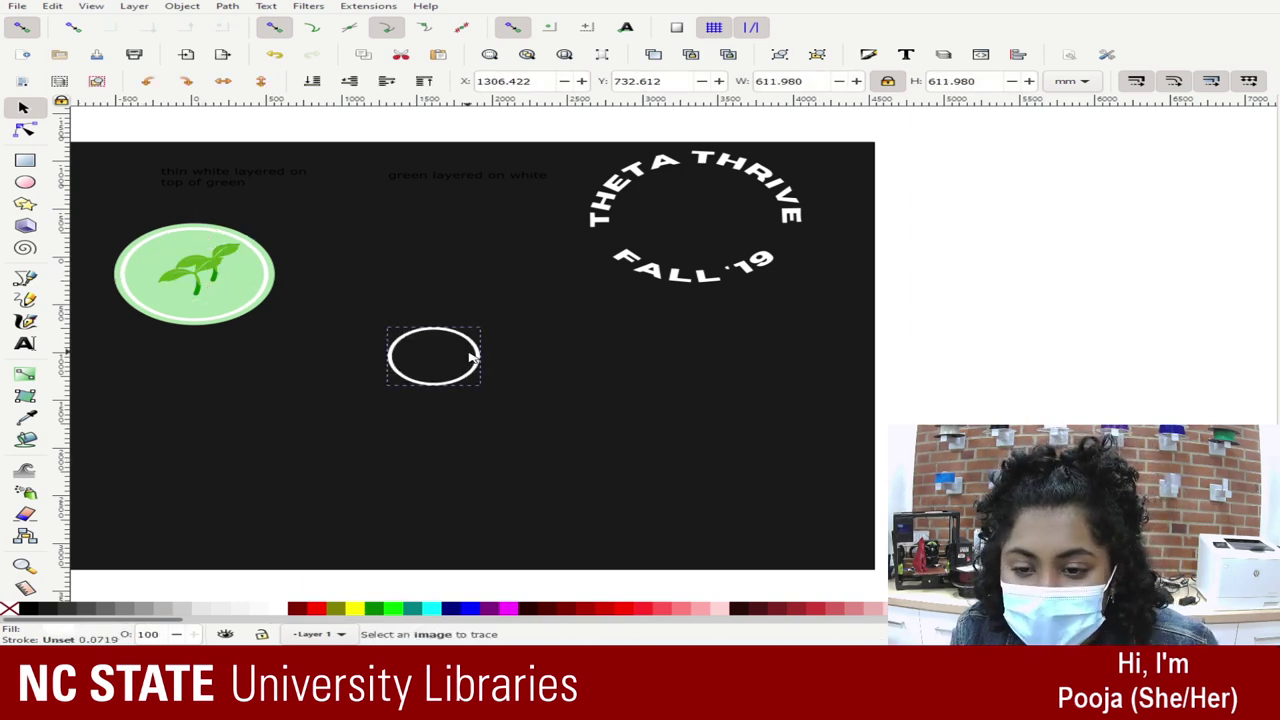
{"action": "key", "text": "ctrl+z"}
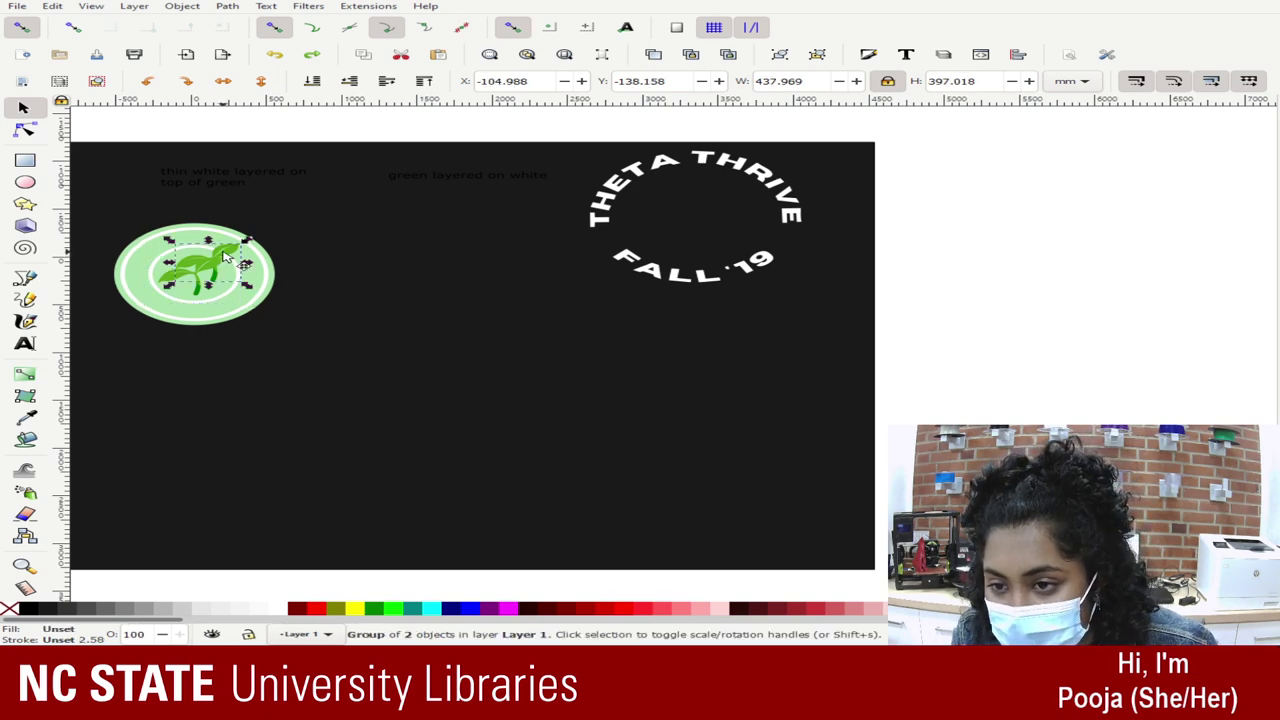
{"action": "left_click_drag", "start_coordinate": [224, 262], "coordinate": [840, 560]}
{"action": "left_click_drag", "start_coordinate": [711, 374], "coordinate": [620, 353]}
Step: Ungroup the enlarged sprout and move its dark green stem section off to the side
{"action": "left_click", "coordinate": [185, 10]}
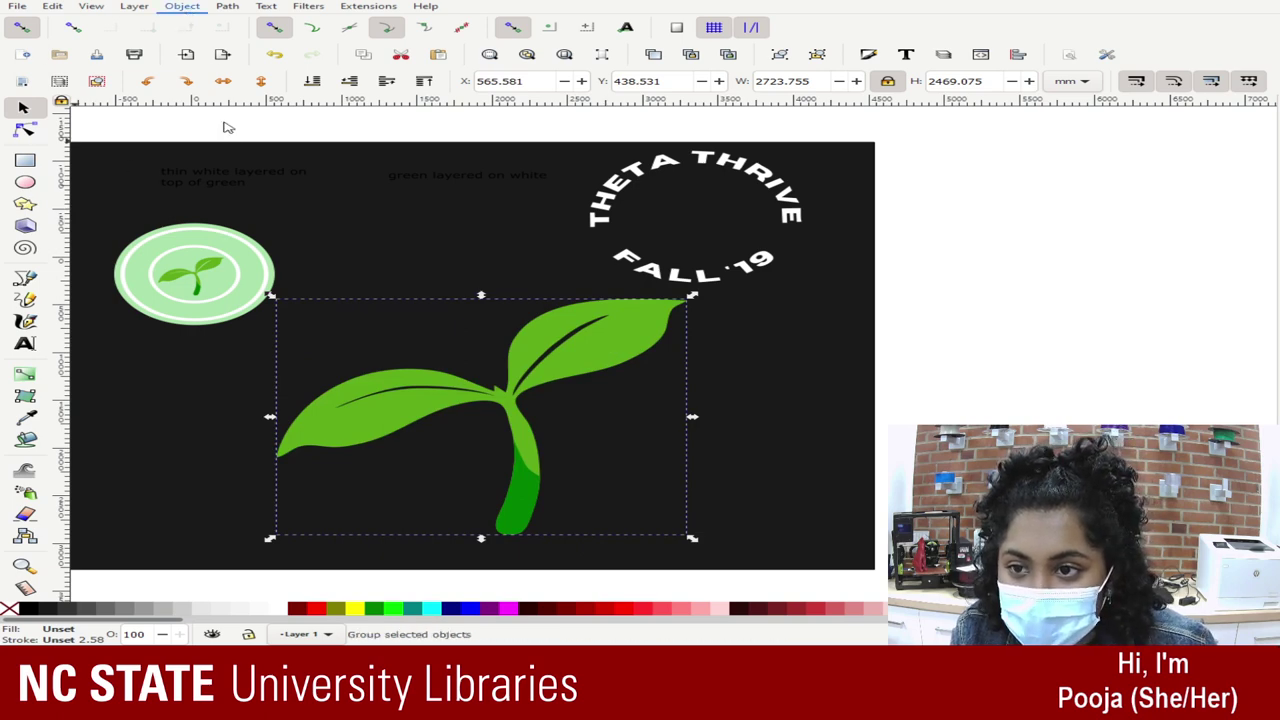
{"action": "left_click", "coordinate": [227, 144]}
{"action": "left_click", "coordinate": [985, 257]}
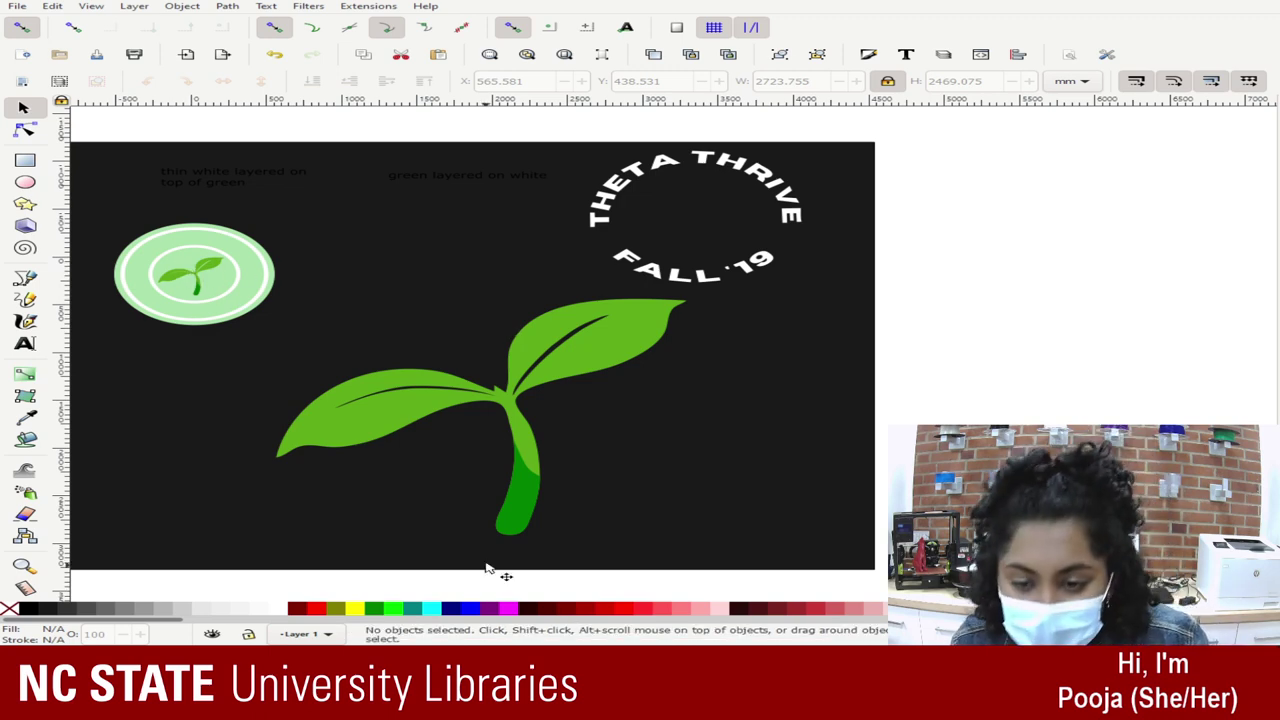
{"action": "left_click_drag", "start_coordinate": [507, 516], "coordinate": [615, 465]}
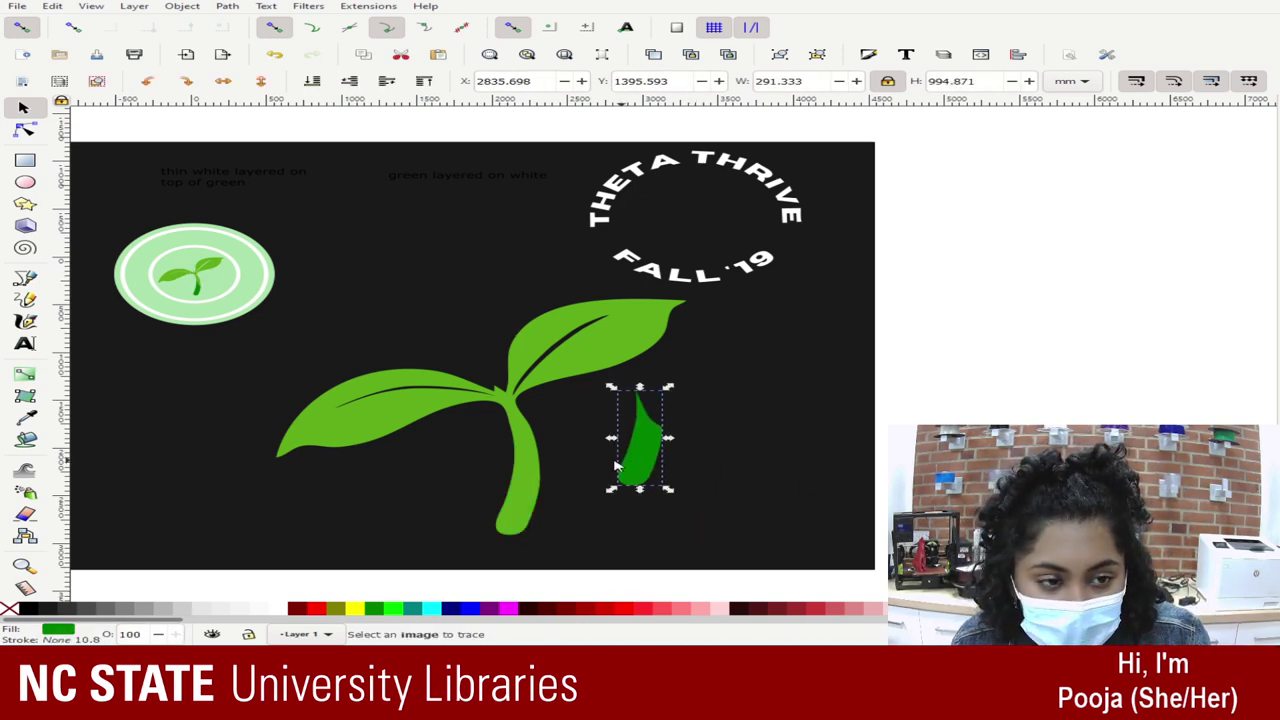
Step: Delete the detached dark green stem section and the rest of the enlarged sprout
{"action": "left_click_drag", "start_coordinate": [880, 528], "coordinate": [212, 290]}
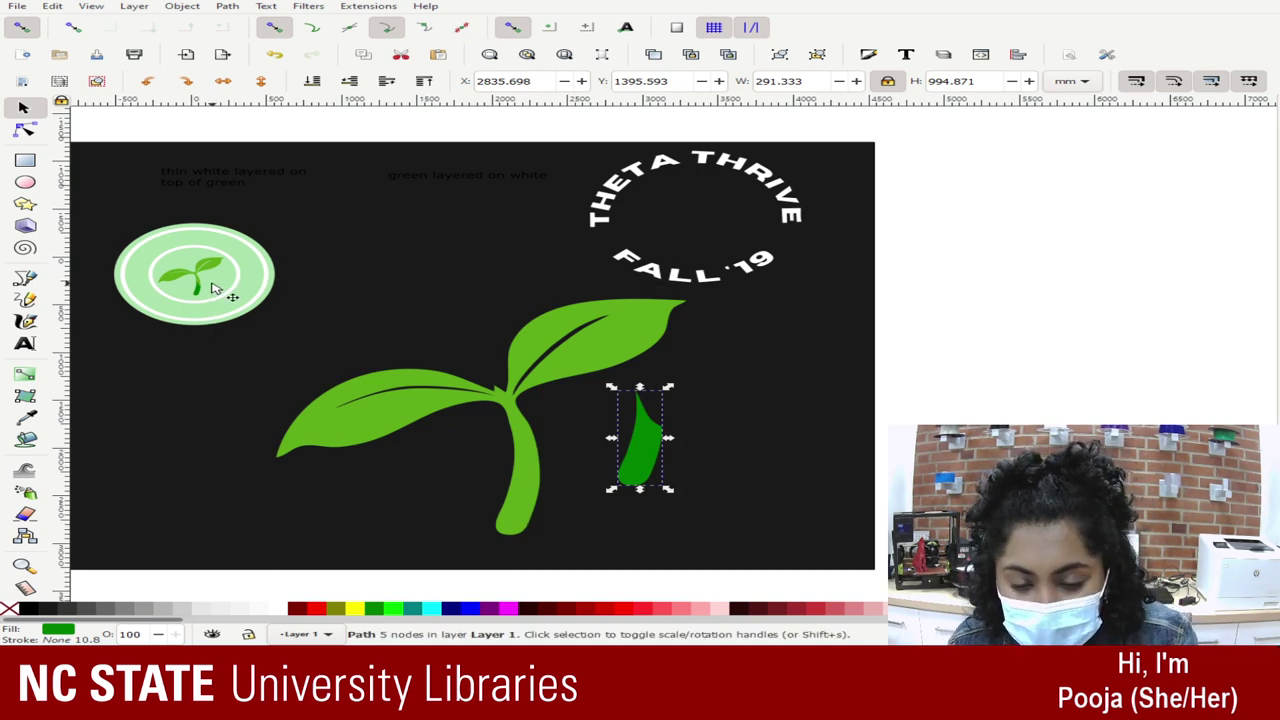
{"action": "key", "text": "Delete"}
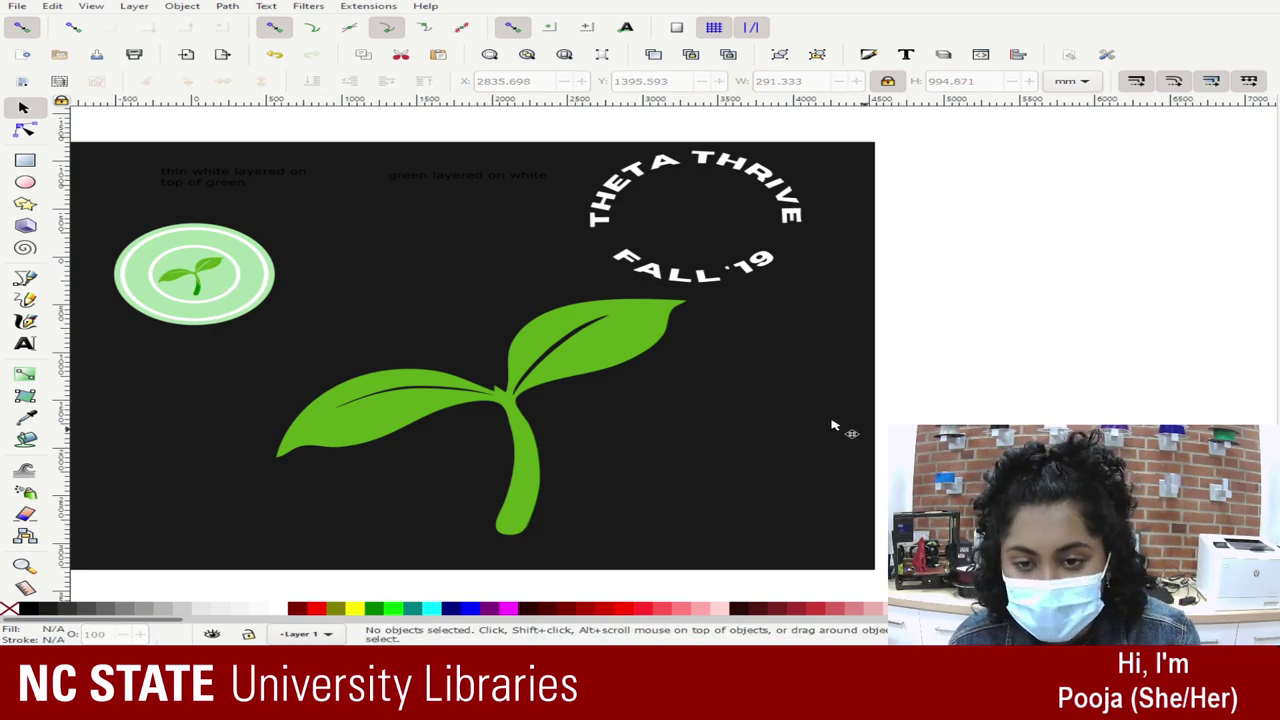
{"action": "left_click", "coordinate": [646, 333]}
{"action": "key", "text": "Delete"}
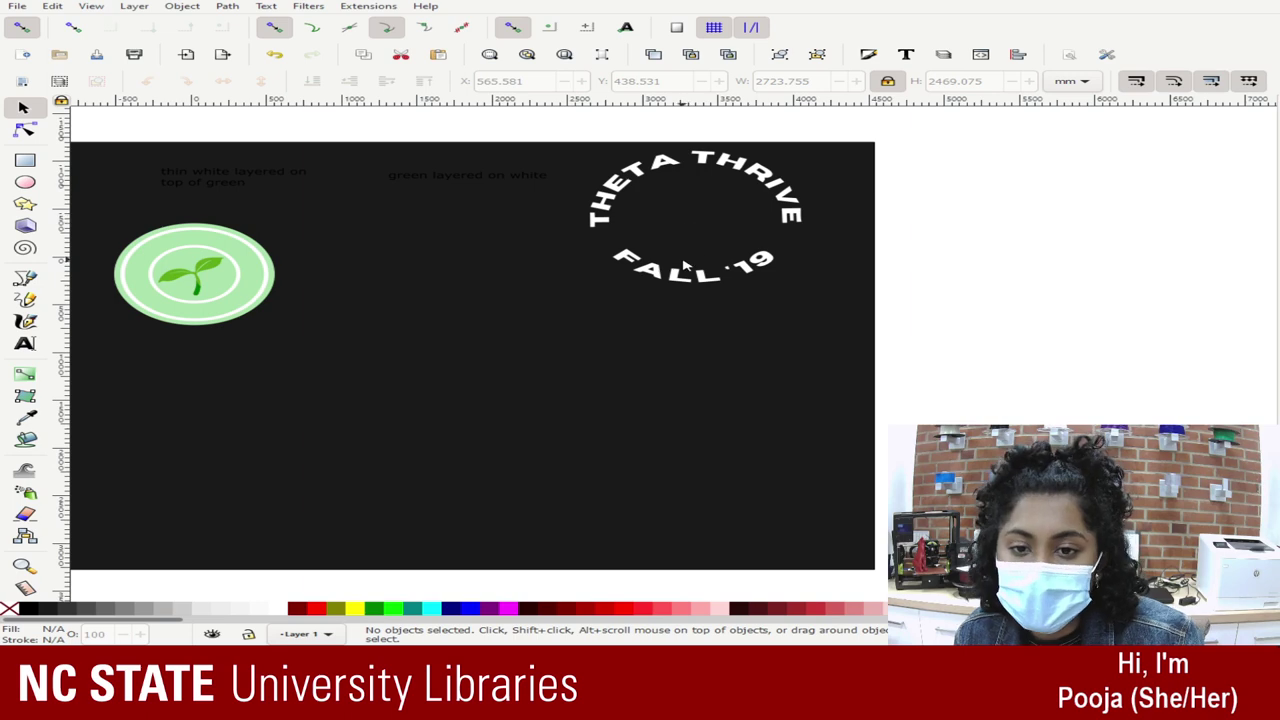
Step: Move the circular THETA THRIVE FALL '19 lettering beside the remaining badge and shift the dark background rectangle behind both
{"action": "left_click_drag", "start_coordinate": [686, 265], "coordinate": [358, 350]}
{"action": "key", "text": "plus"}
{"action": "key", "text": "plus"}
{"action": "key", "text": "plus"}
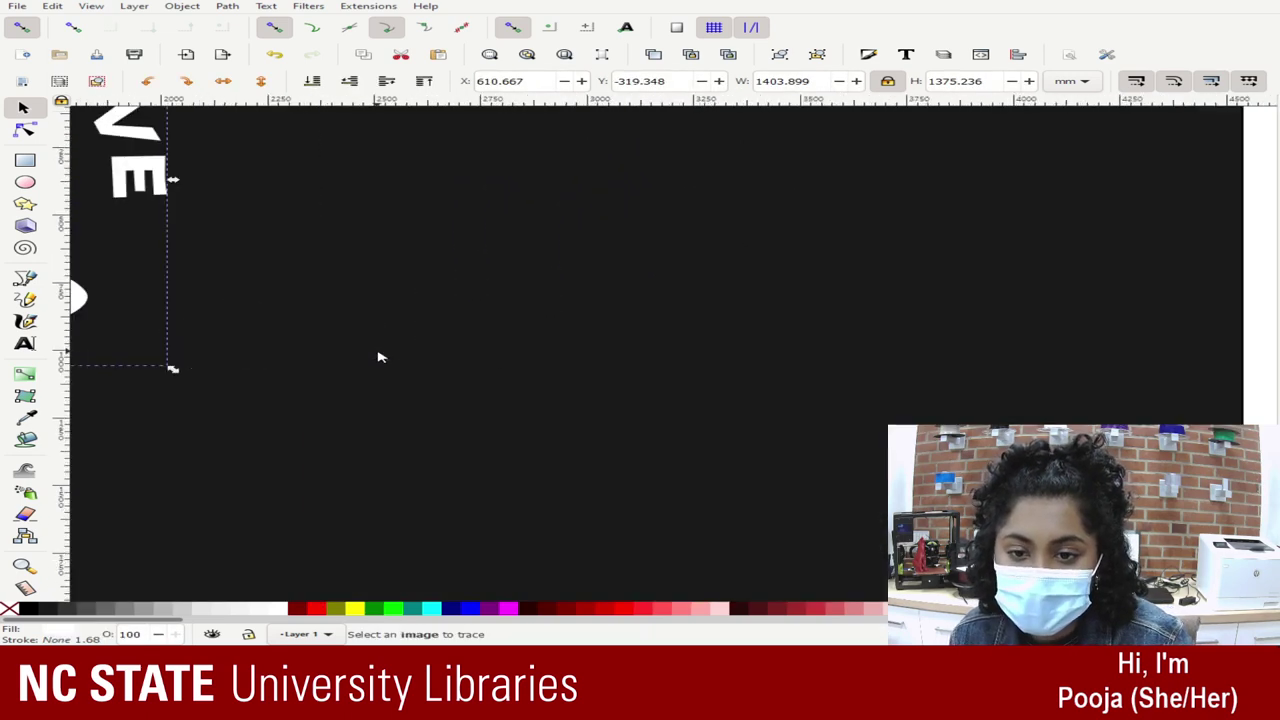
{"action": "scroll", "coordinate": [390, 350], "scroll_direction": "up", "scroll_amount": 1}
{"action": "left_click_drag", "start_coordinate": [430, 442], "coordinate": [528, 461]}
{"action": "scroll", "coordinate": [255, 355], "scroll_direction": "up", "scroll_amount": 4}
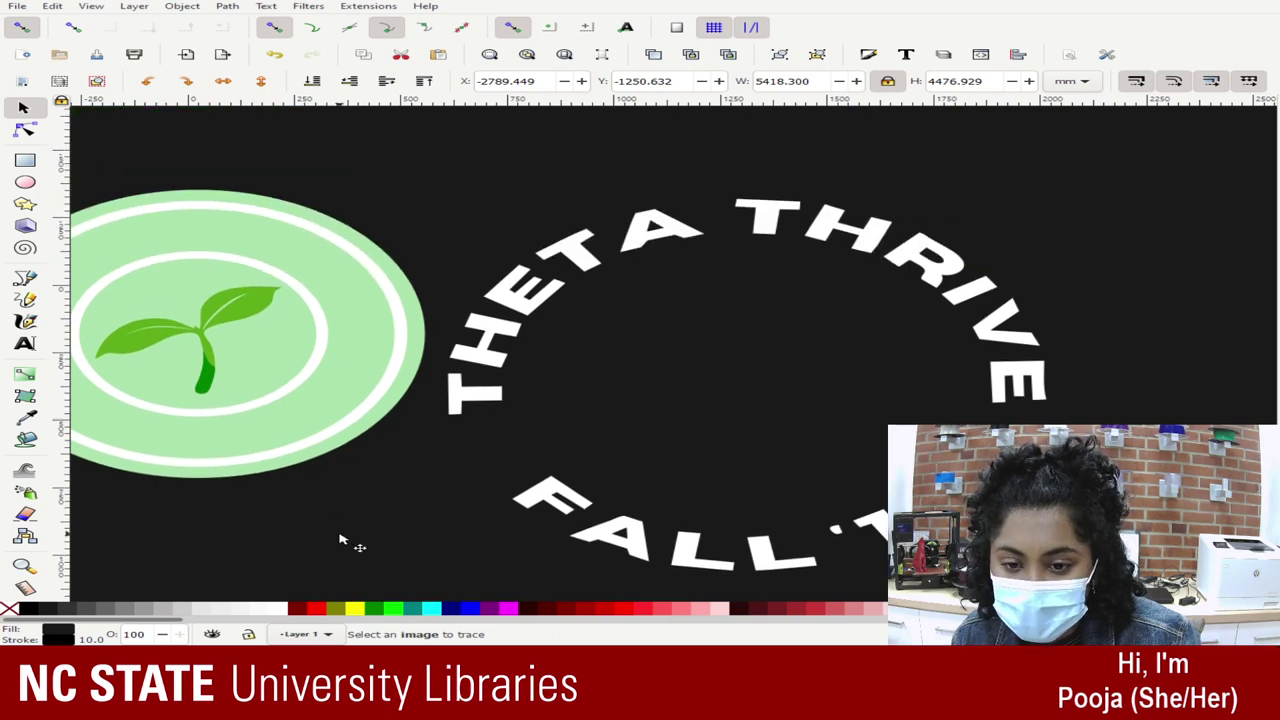
{"action": "left_click_drag", "start_coordinate": [340, 540], "coordinate": [290, 542]}
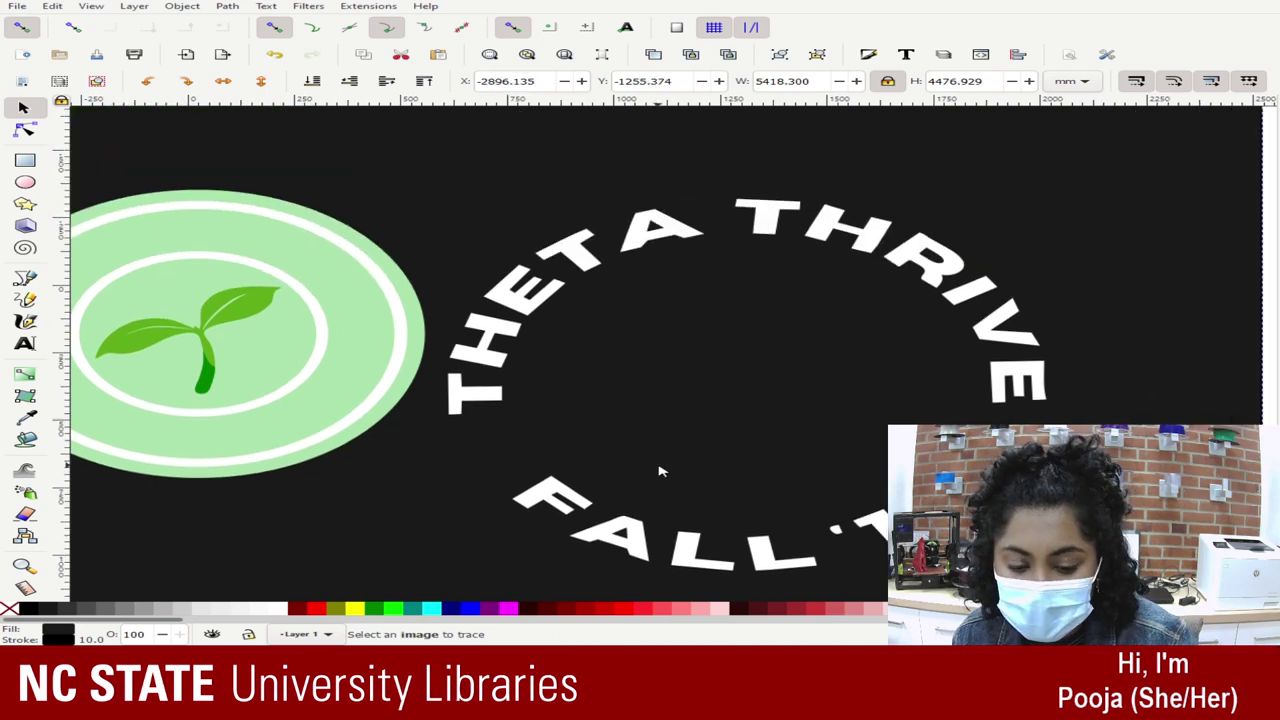
{"action": "key", "text": "minus"}
{"action": "left_click", "coordinate": [604, 300]}
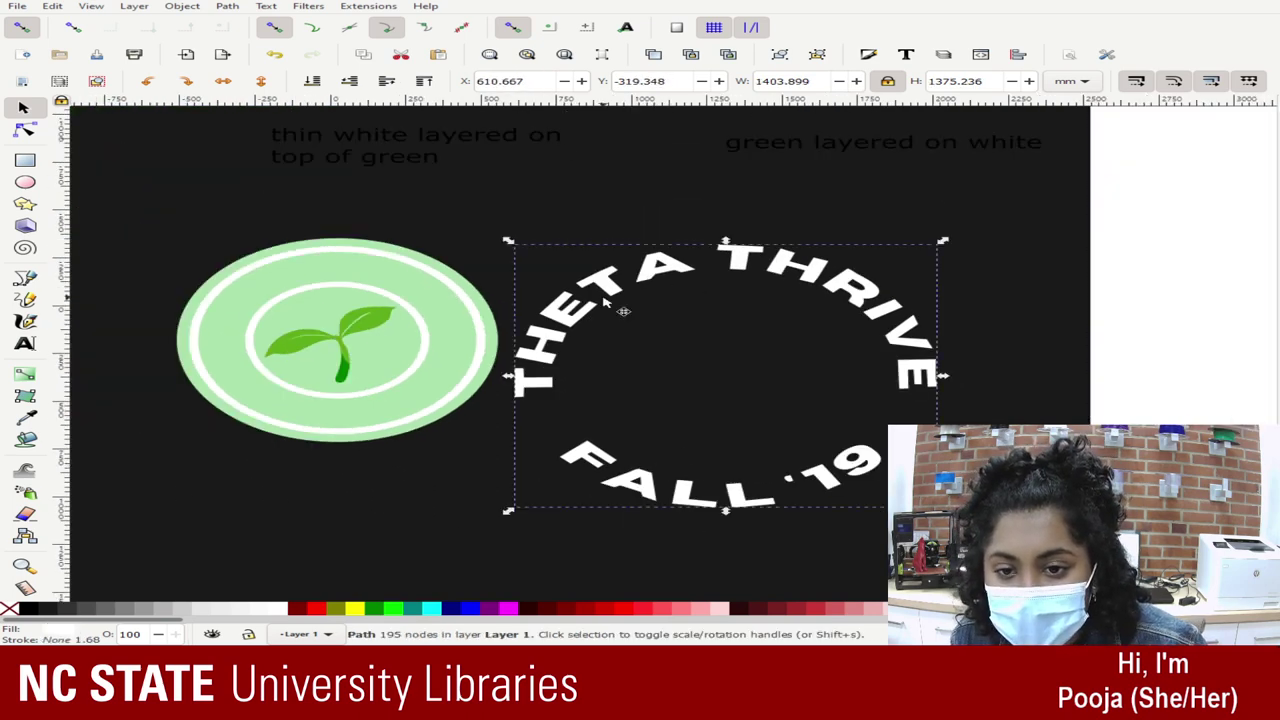
Step: Open the badge's sprout outline for node editing with its leaves in close view
{"action": "left_click", "coordinate": [378, 270]}
{"action": "left_click", "coordinate": [378, 302]}
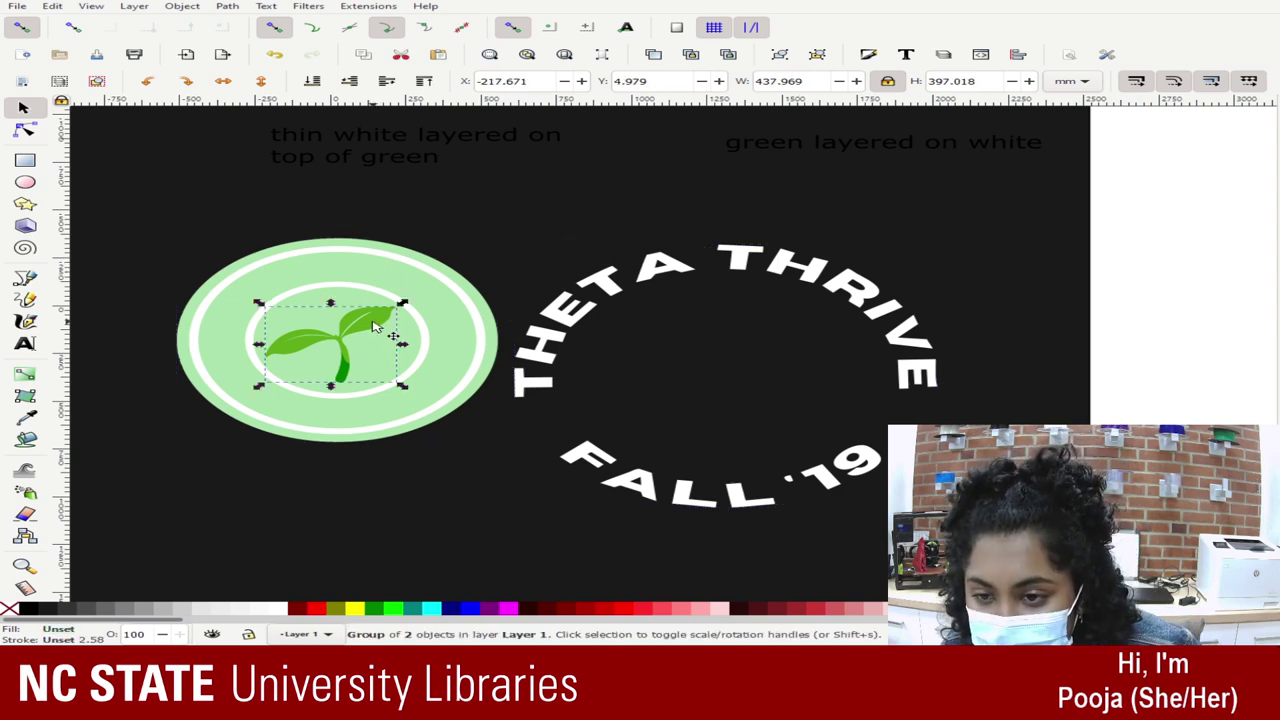
{"action": "left_click", "coordinate": [25, 130]}
{"action": "left_click", "coordinate": [335, 310]}
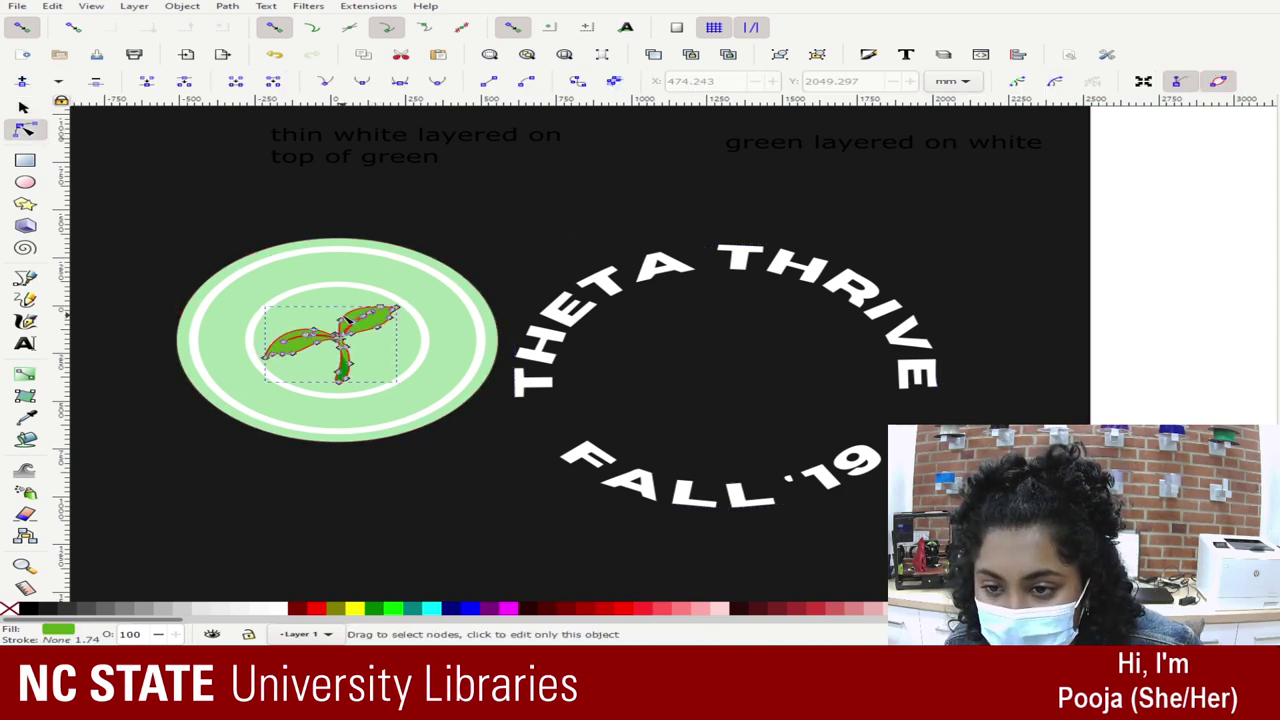
{"action": "key", "text": "plus"}
{"action": "key", "text": "plus"}
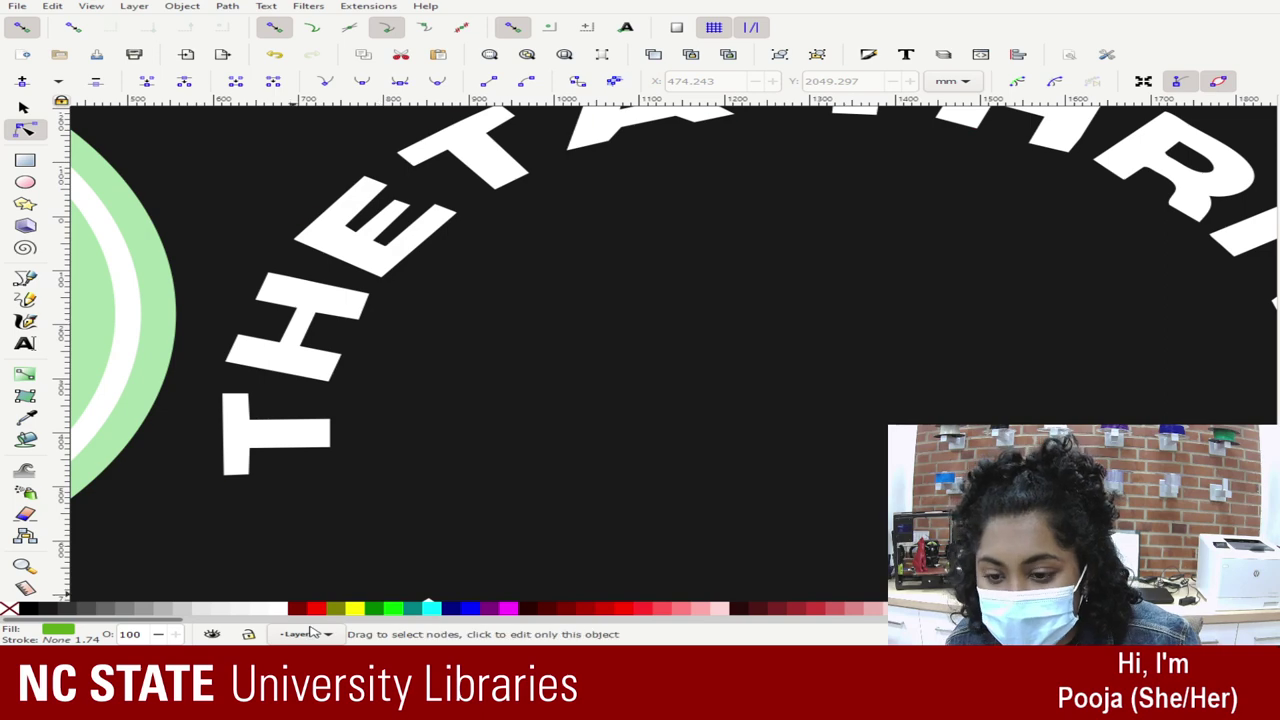
{"action": "left_click_drag", "start_coordinate": [365, 578], "coordinate": [68, 559]}
{"action": "scroll", "coordinate": [502, 168], "scroll_direction": "up", "scroll_amount": 1}
{"action": "key", "text": "plus"}
{"action": "key", "text": "plus"}
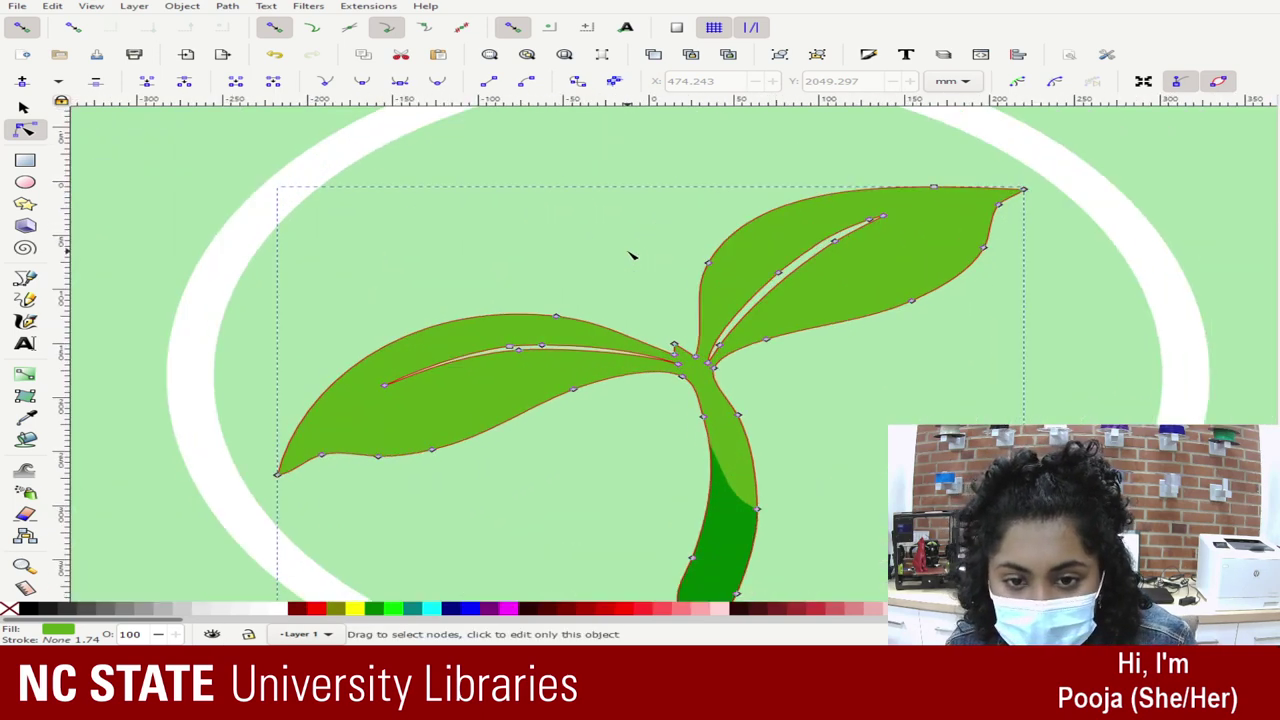
Step: Nudge the middle node on the upper edge of the right leaf's vein left to X 72.551 mm
{"action": "left_click", "coordinate": [777, 272]}
{"action": "key", "text": "Left"}
{"action": "key", "text": "Left"}
{"action": "key", "text": "Left"}
{"action": "key", "text": "Left"}
{"action": "key", "text": "Left"}
{"action": "key", "text": "Left"}
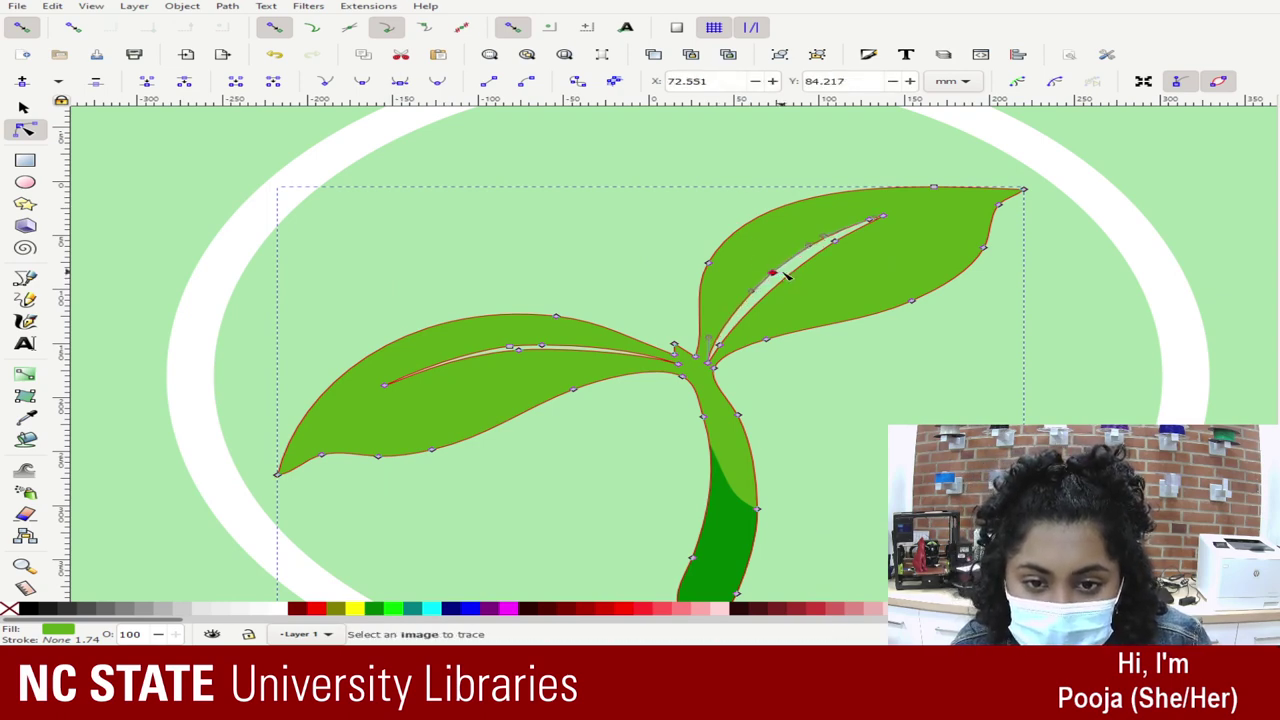
Step: Widen the right leaf's vein further by nudging the node on its lower edge right to X 113.600 mm
{"action": "left_click", "coordinate": [836, 241]}
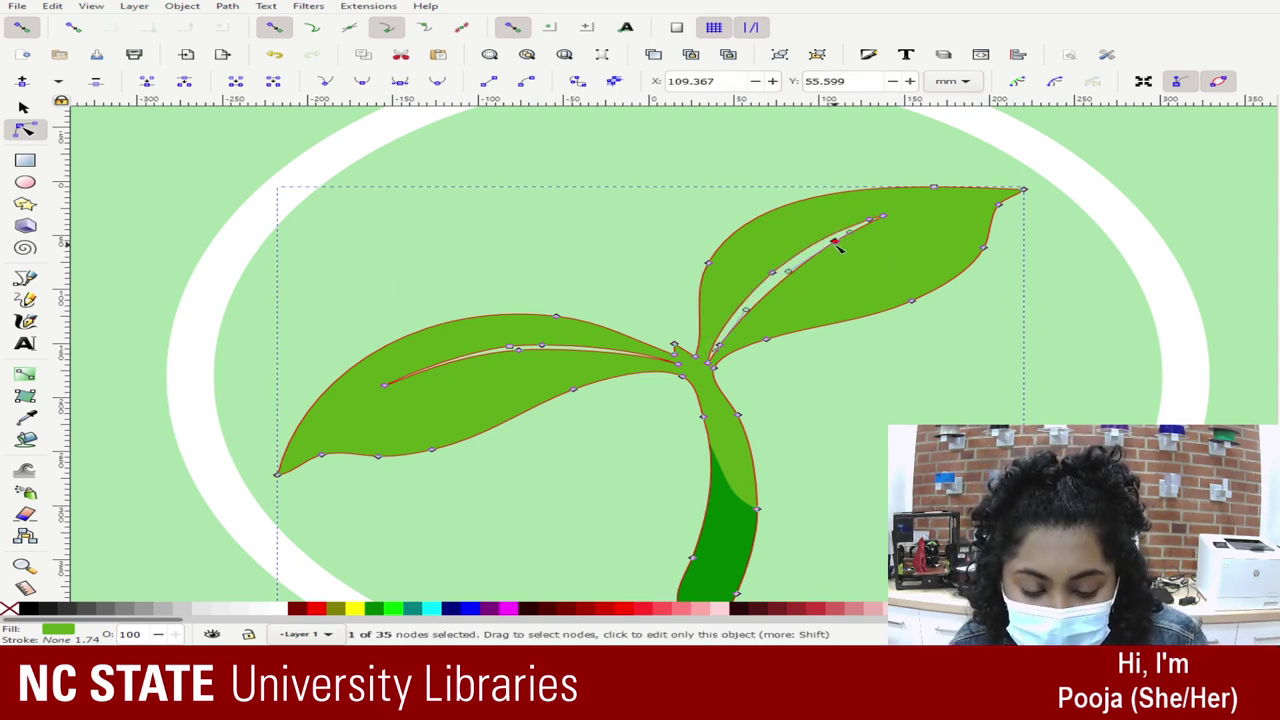
{"action": "key", "text": "Right"}
{"action": "key", "text": "Right"}
{"action": "key", "text": "Right"}
{"action": "key", "text": "Right"}
{"action": "key", "text": "Right"}
{"action": "key", "text": "Right"}
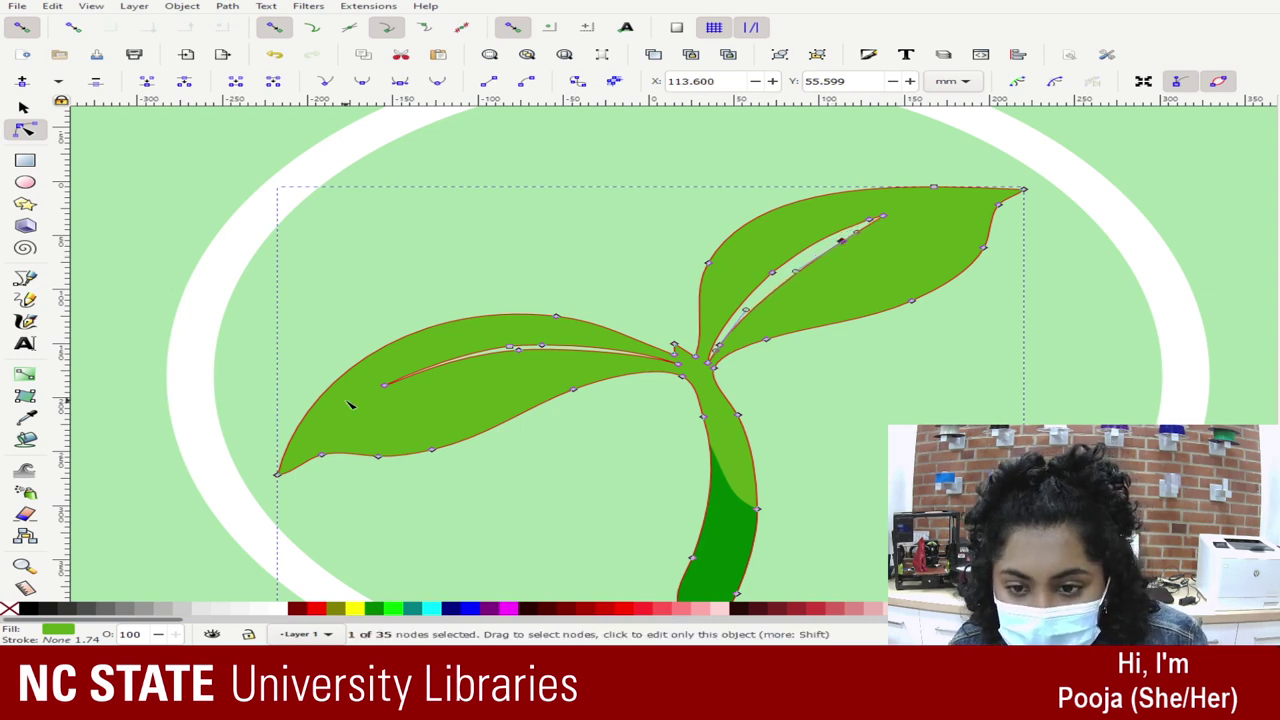
Step: Widen the left leaf's vein by nudging the middle node on its lower edge down to Y 161.348 mm
{"action": "left_click", "coordinate": [518, 350]}
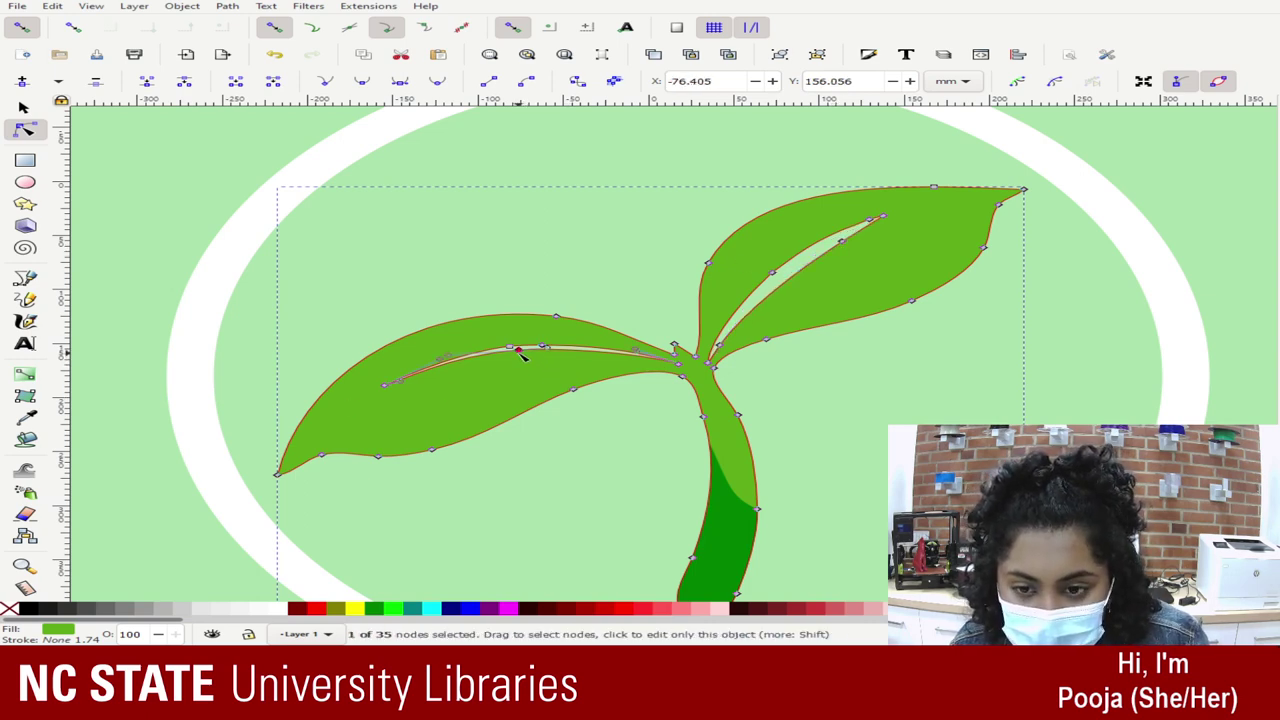
{"action": "key", "text": "Down"}
{"action": "key", "text": "Down"}
{"action": "key", "text": "Down"}
{"action": "key", "text": "Down"}
{"action": "key", "text": "Down"}
{"action": "key", "text": "Down"}
{"action": "key", "text": "Down"}
{"action": "key", "text": "Down"}
{"action": "key", "text": "Down"}
{"action": "key", "text": "Down"}
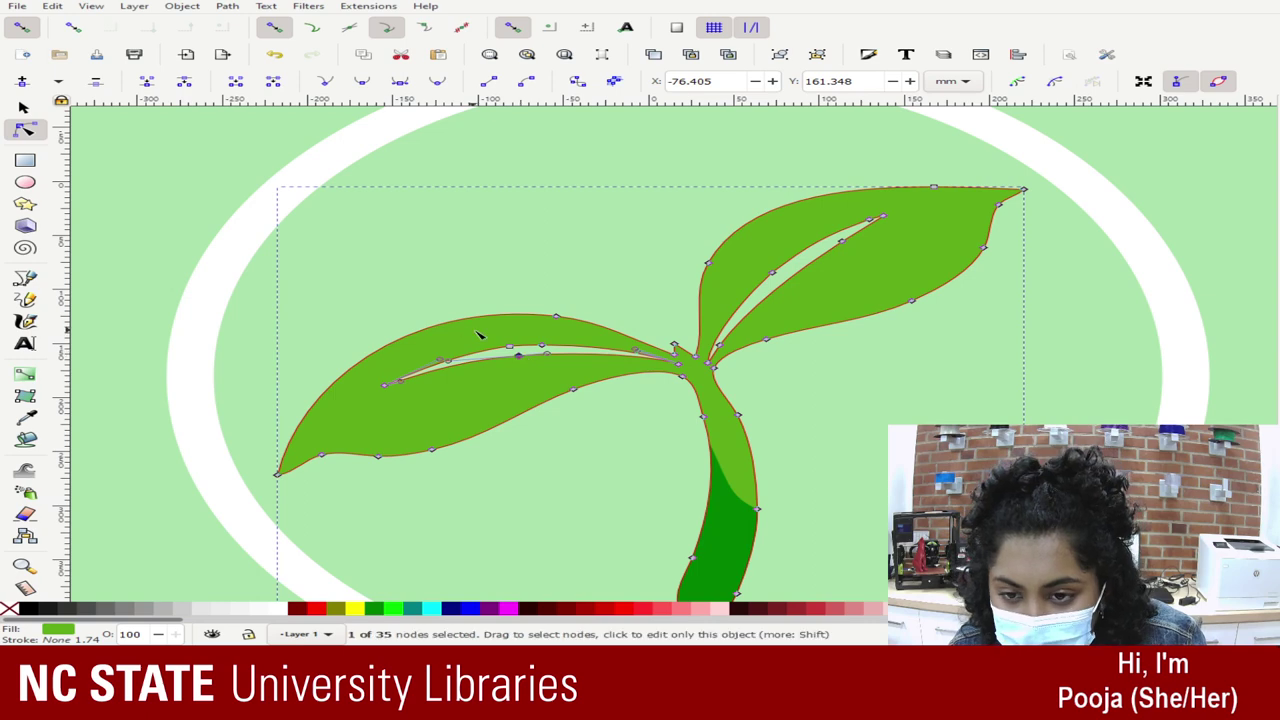
{"action": "left_click", "coordinate": [388, 266]}
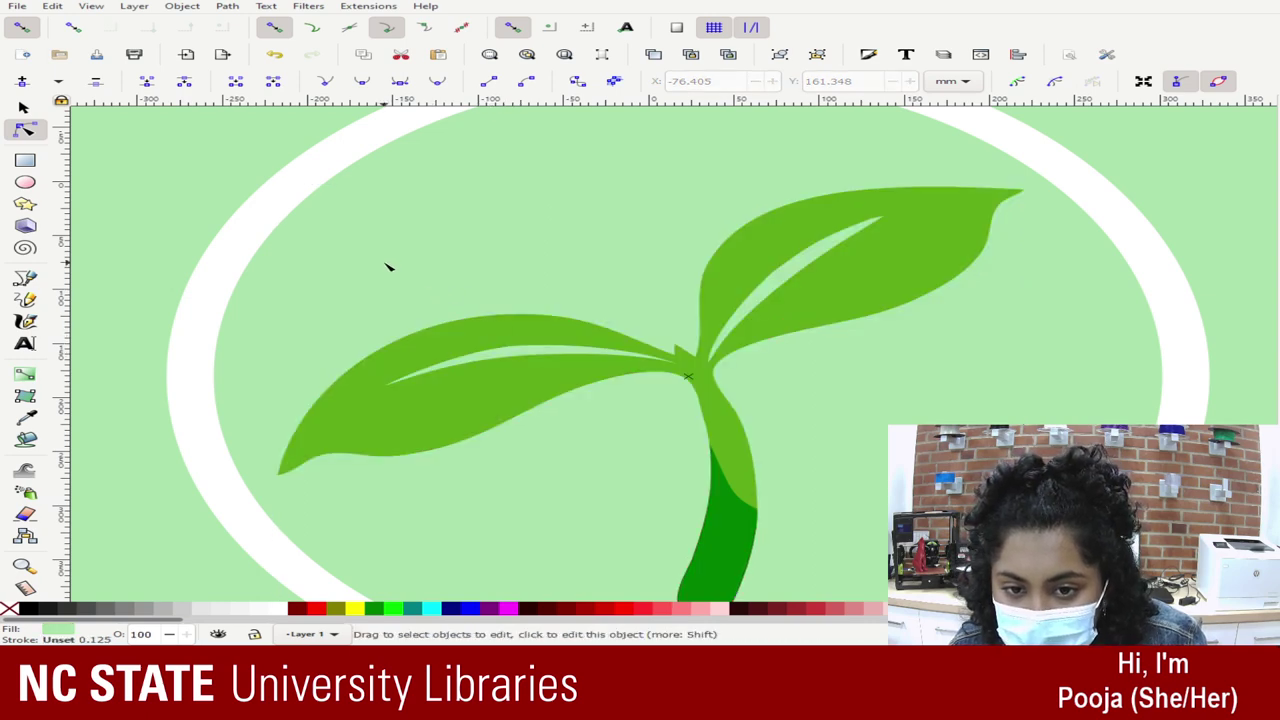
Step: Try raising the left-hand node on the upper edge of the left leaf's vein to Y 150.365 mm
{"action": "left_click", "coordinate": [583, 371]}
{"action": "left_click", "coordinate": [508, 347]}
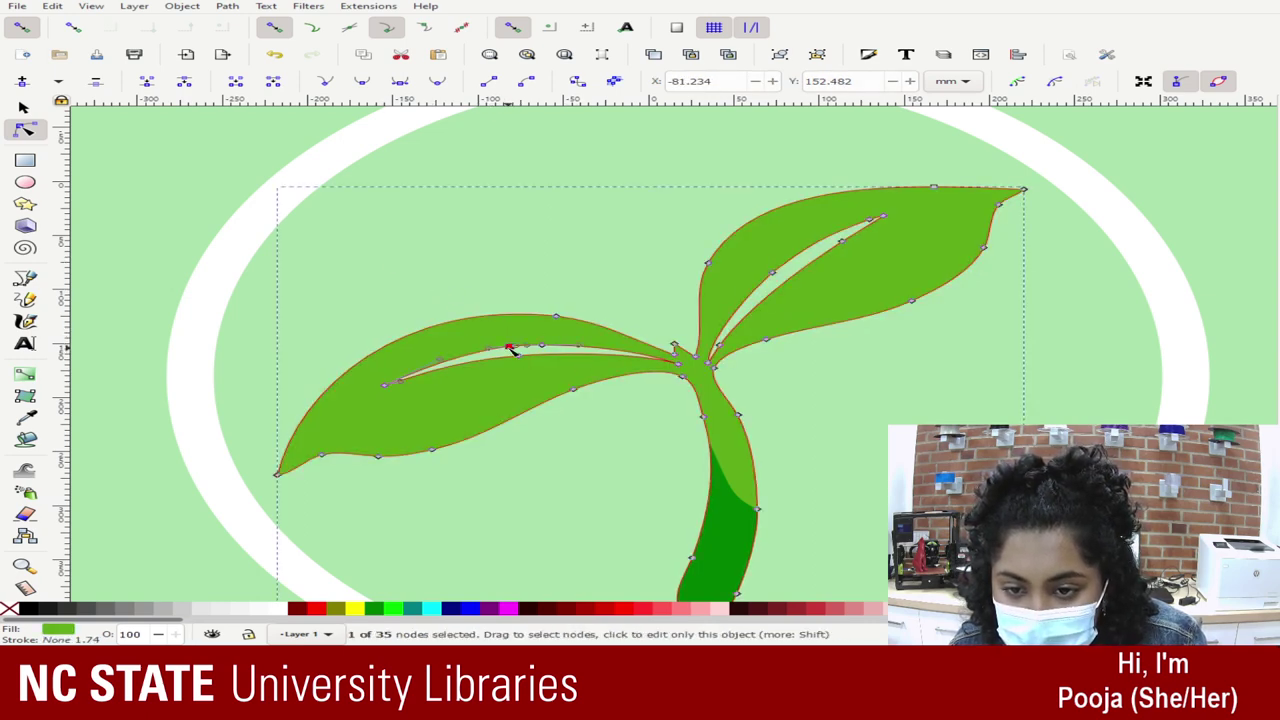
{"action": "key", "text": "Up"}
{"action": "key", "text": "Up"}
{"action": "key", "text": "Up"}
{"action": "key", "text": "Up"}
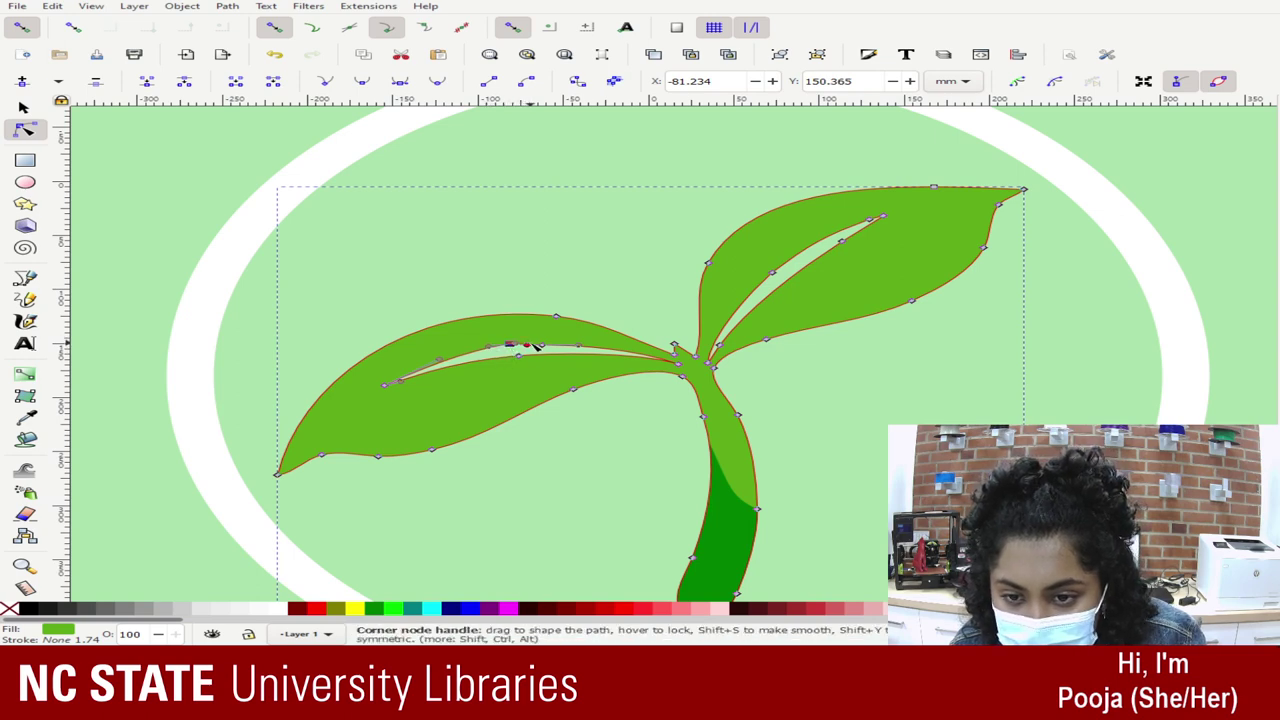
Step: Undo the last node nudges, then remove the extra upper-edge node from the left vein and put its neighbour at Y 151.953 mm
{"action": "key", "text": "ctrl+z"}
{"action": "key", "text": "ctrl+z"}
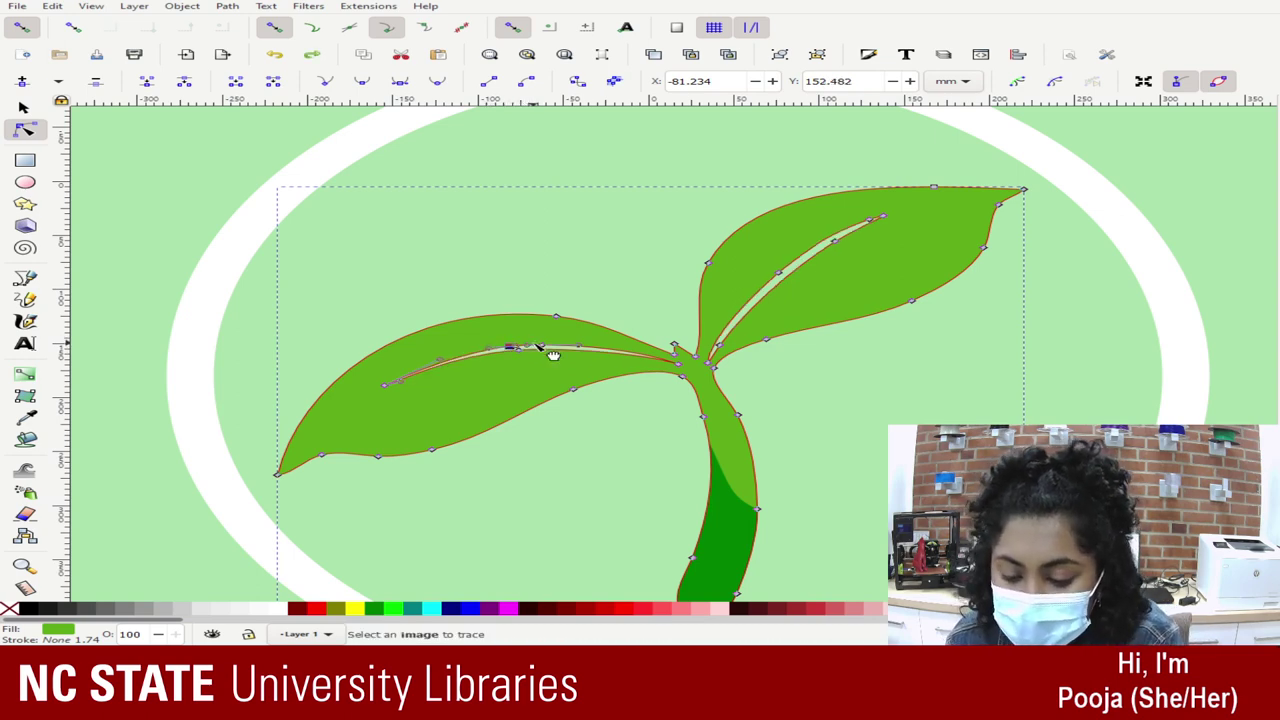
{"action": "key", "text": "ctrl+z"}
{"action": "key", "text": "ctrl+z"}
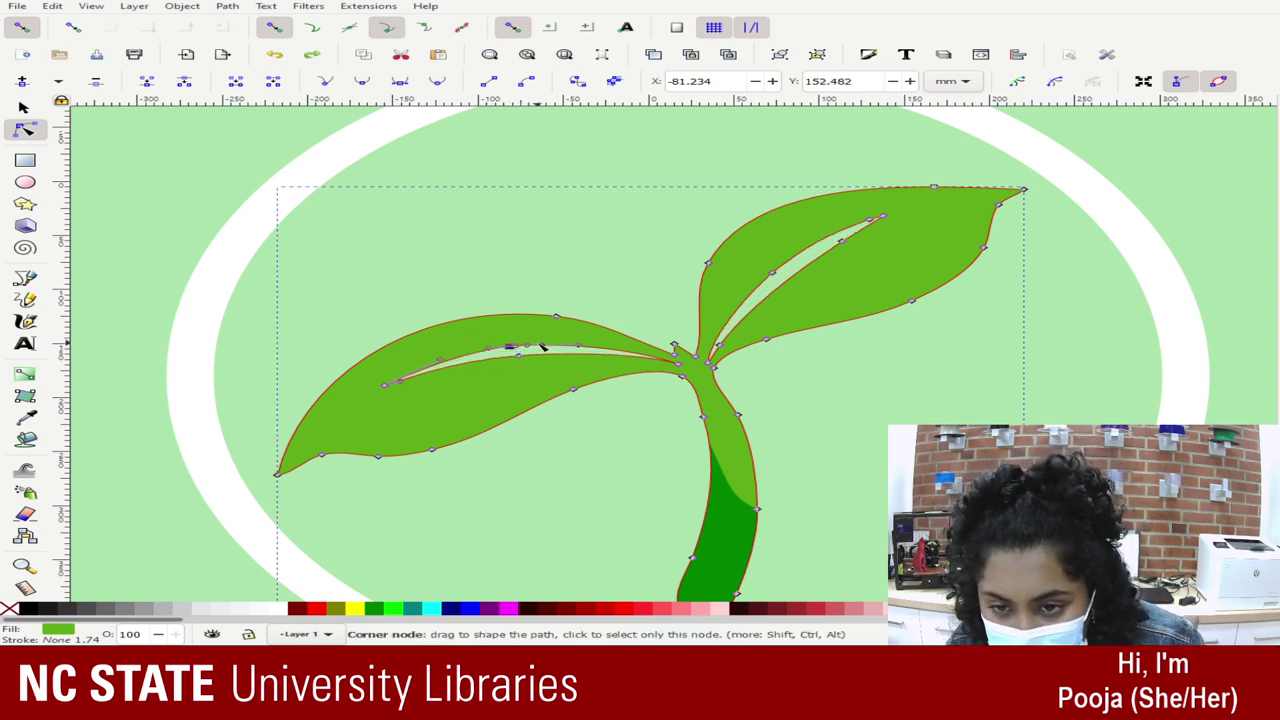
{"action": "key", "text": "ctrl+z"}
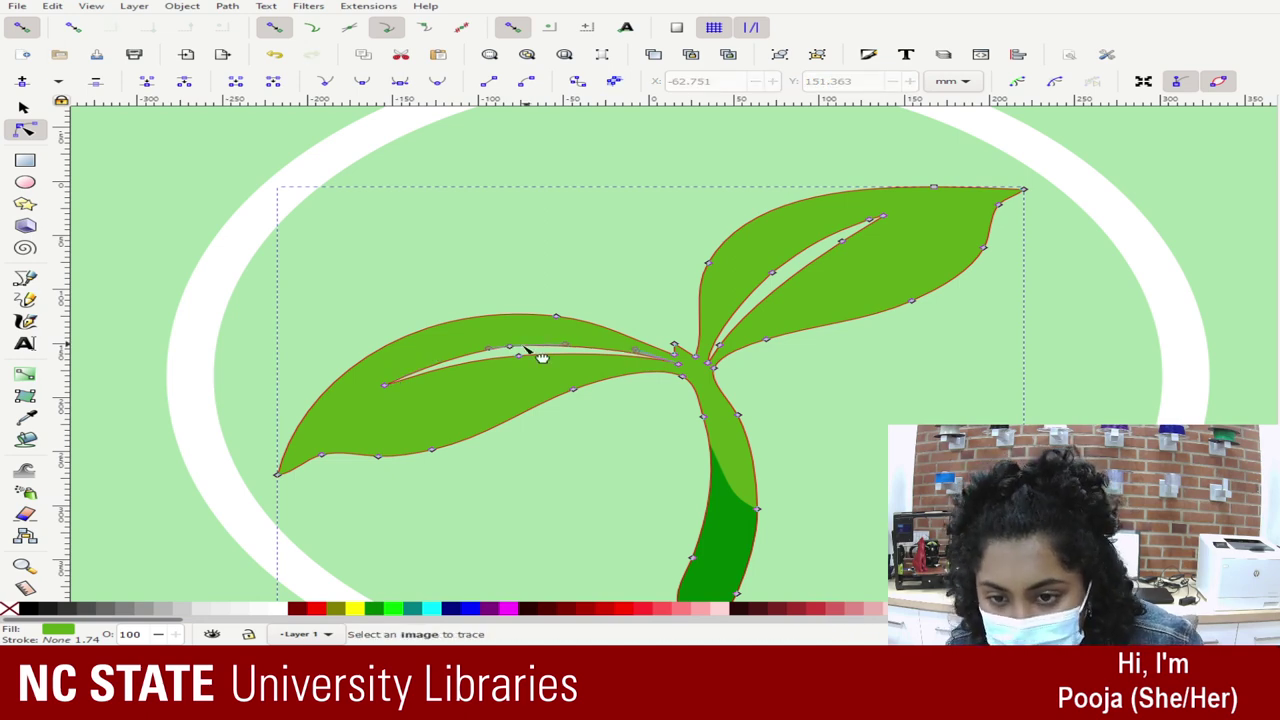
{"action": "left_click", "coordinate": [509, 347]}
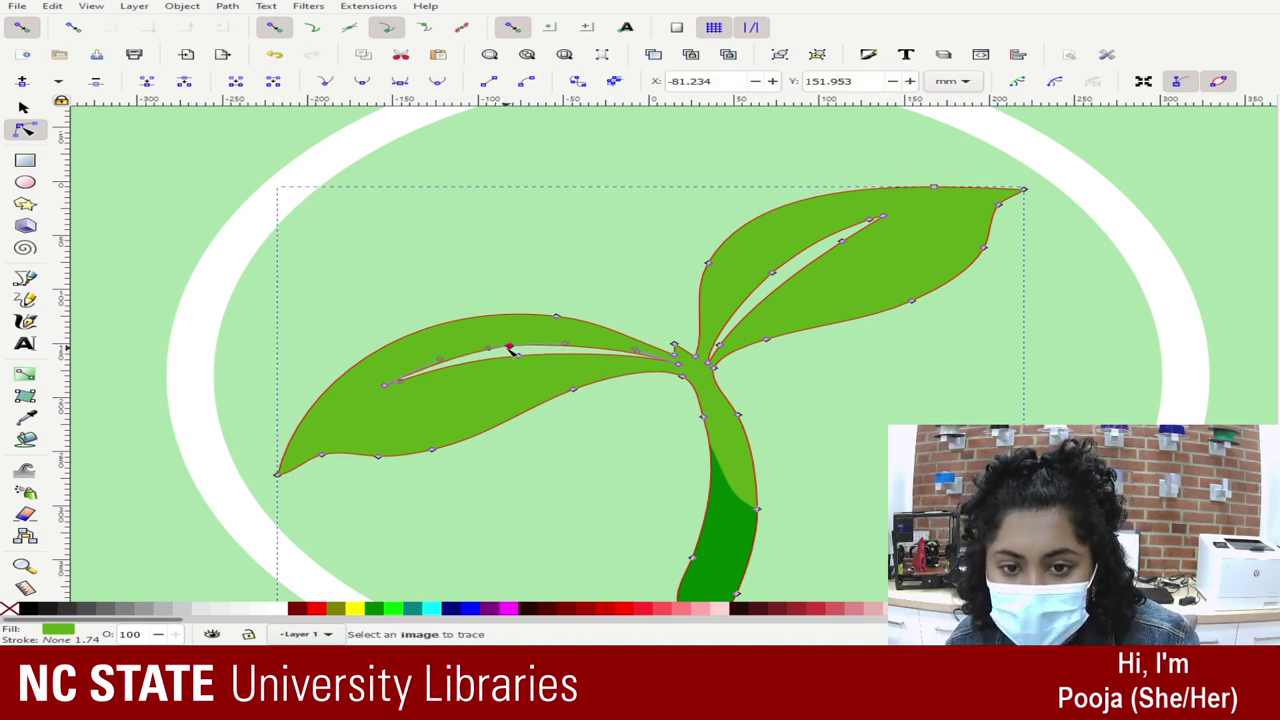
Step: Examine the widened leaf veins from a wider and a closer view, and check the left vein's tip node
{"action": "left_click", "coordinate": [1235, 298]}
{"action": "key", "text": "minus"}
{"action": "key", "text": "minus"}
{"action": "key", "text": "minus"}
{"action": "key", "text": "minus"}
{"action": "key", "text": "minus"}
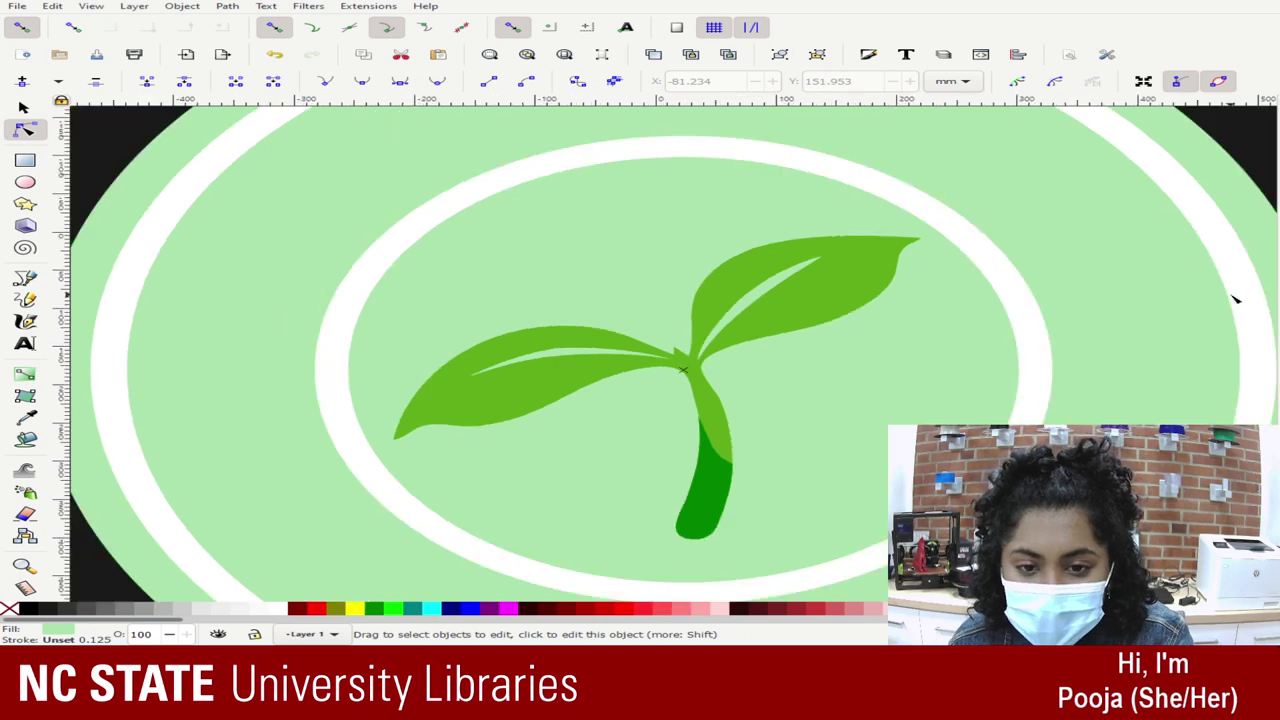
{"action": "key", "text": "plus"}
{"action": "key", "text": "plus"}
{"action": "key", "text": "plus"}
{"action": "key", "text": "plus"}
{"action": "key", "text": "plus"}
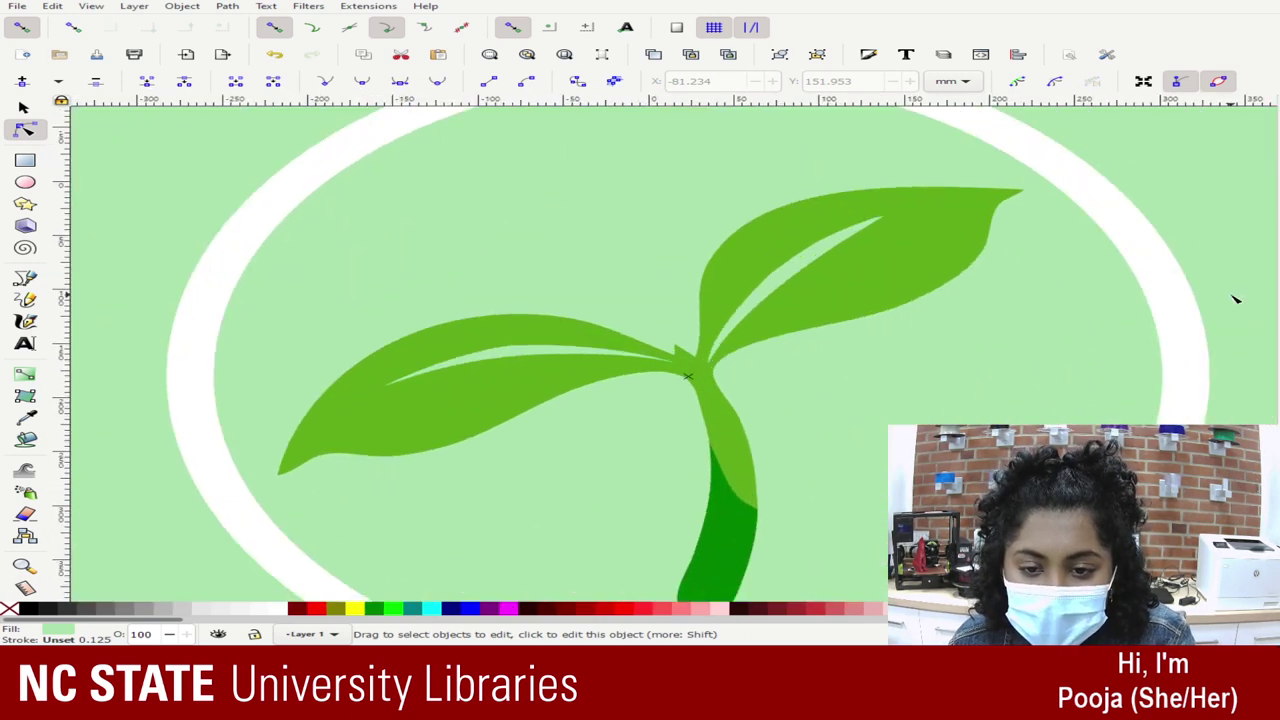
{"action": "left_click", "coordinate": [460, 371]}
{"action": "left_click_drag", "start_coordinate": [391, 380], "coordinate": [358, 412]}
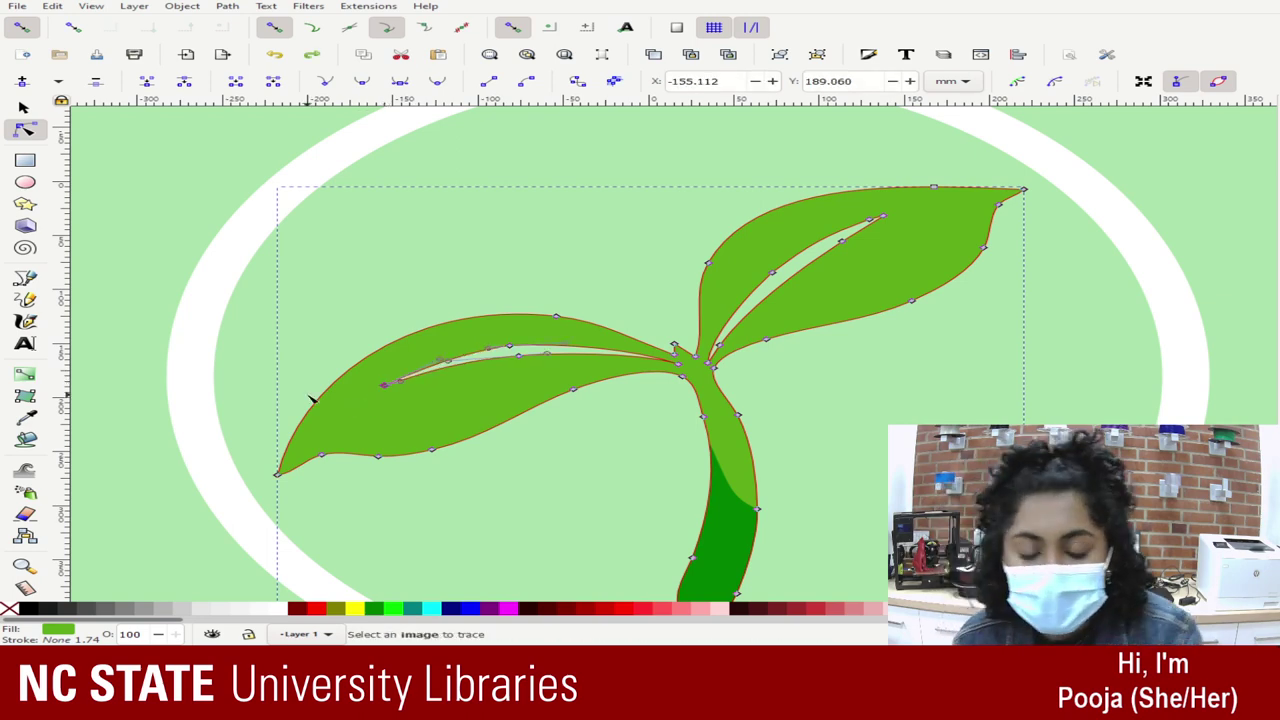
Step: Move the circular THETA THRIVE FALL '19 lettering from beside the badge so that it overlaps the badge
{"action": "key", "text": "minus"}
{"action": "key", "text": "minus"}
{"action": "key", "text": "minus"}
{"action": "key", "text": "minus"}
{"action": "key", "text": "minus"}
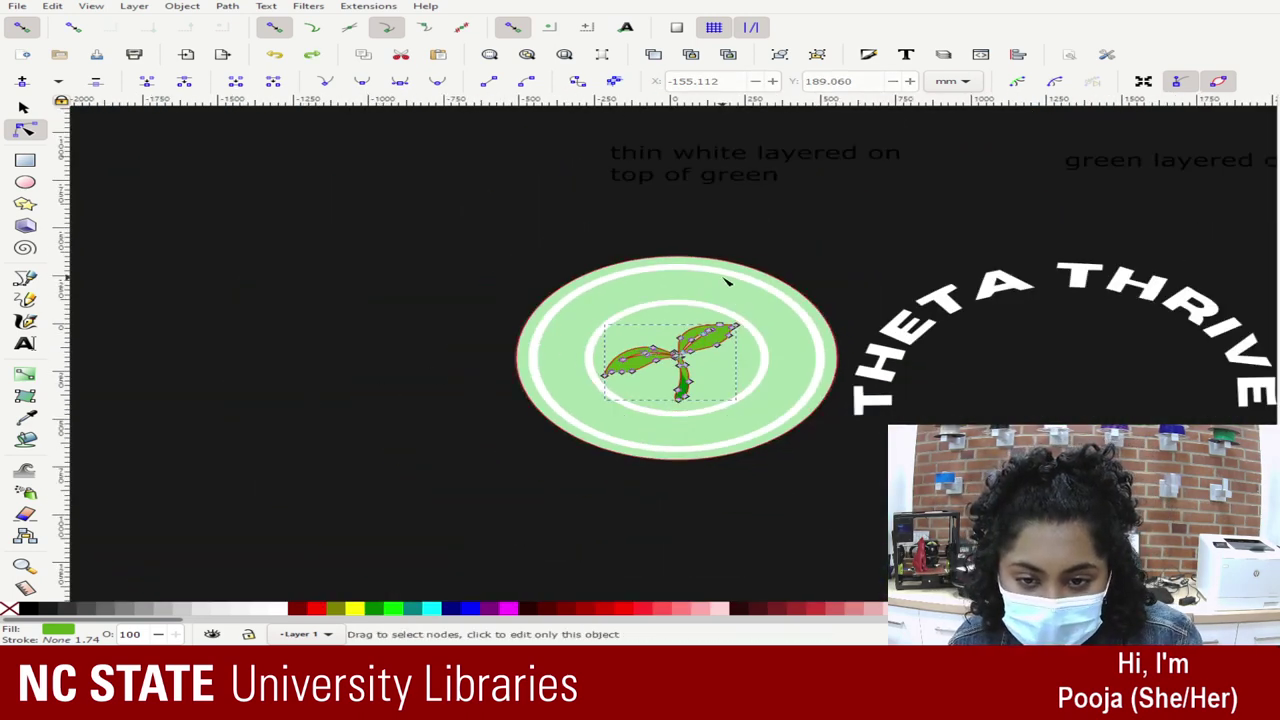
{"action": "left_click", "coordinate": [788, 250]}
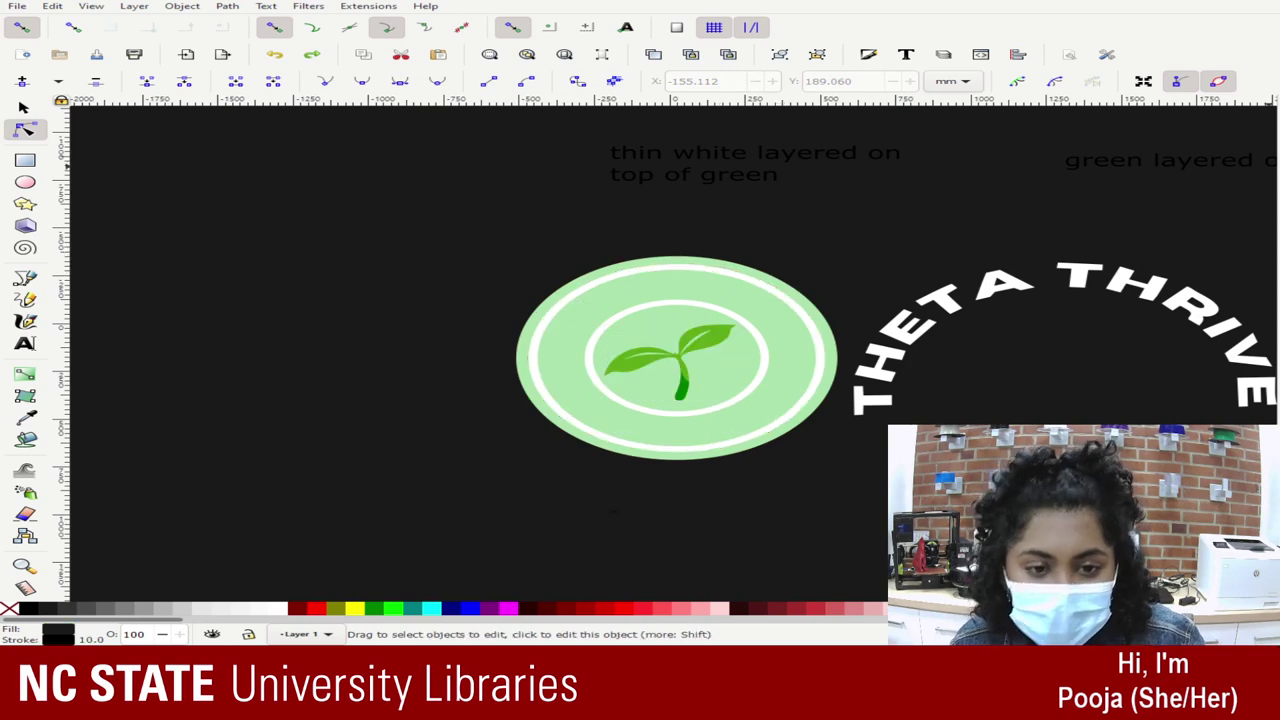
{"action": "left_click", "coordinate": [1114, 287]}
{"action": "left_click", "coordinate": [24, 108]}
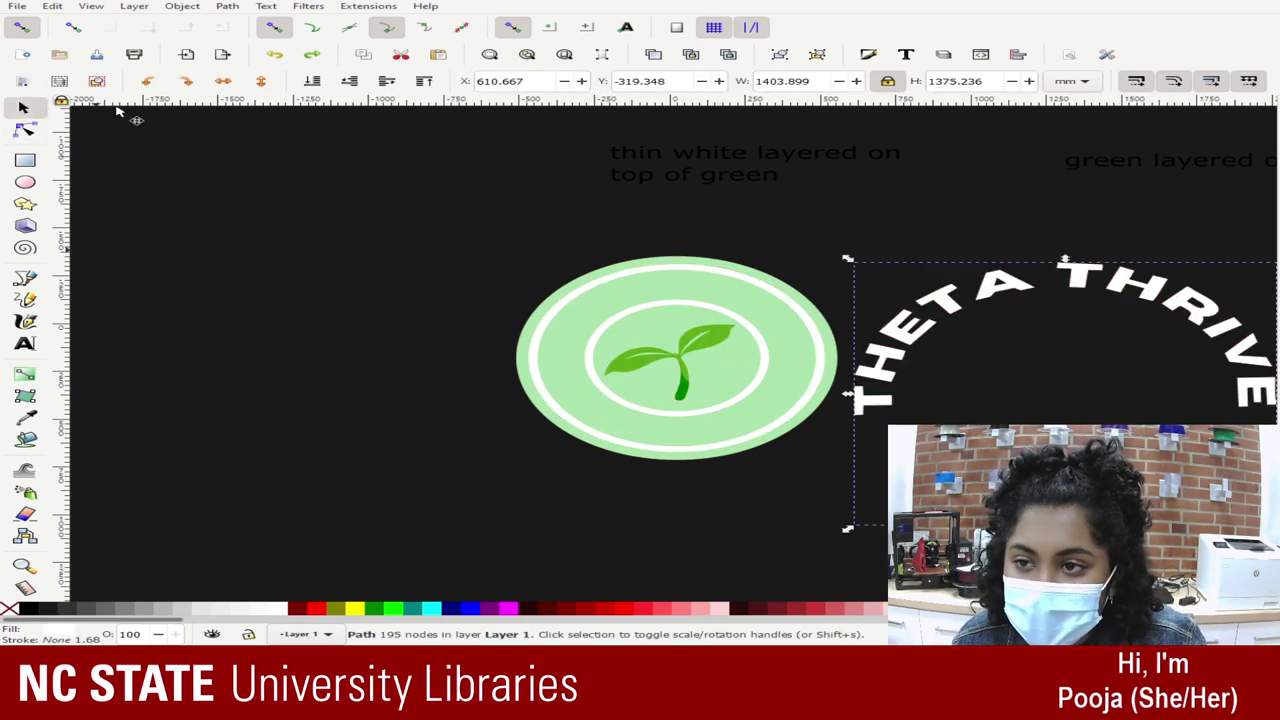
{"action": "left_click_drag", "start_coordinate": [1241, 316], "coordinate": [738, 236]}
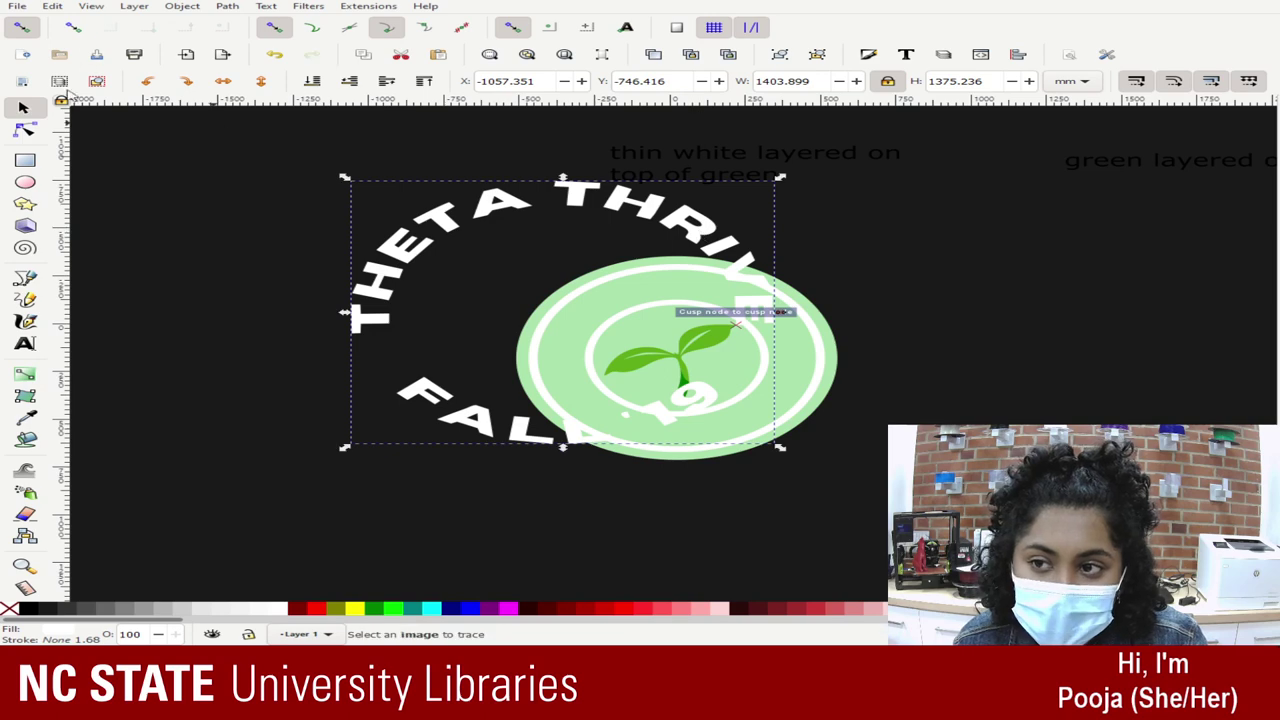
Step: Scale the lettering down to about 868 mm wide and fit it between the badge's two white rings
{"action": "left_click_drag", "start_coordinate": [780, 178], "coordinate": [568, 292]}
{"action": "left_click_drag", "start_coordinate": [528, 338], "coordinate": [754, 301]}
{"action": "left_click_drag", "start_coordinate": [792, 417], "coordinate": [830, 465]}
{"action": "left_click_drag", "start_coordinate": [792, 340], "coordinate": [766, 331]}
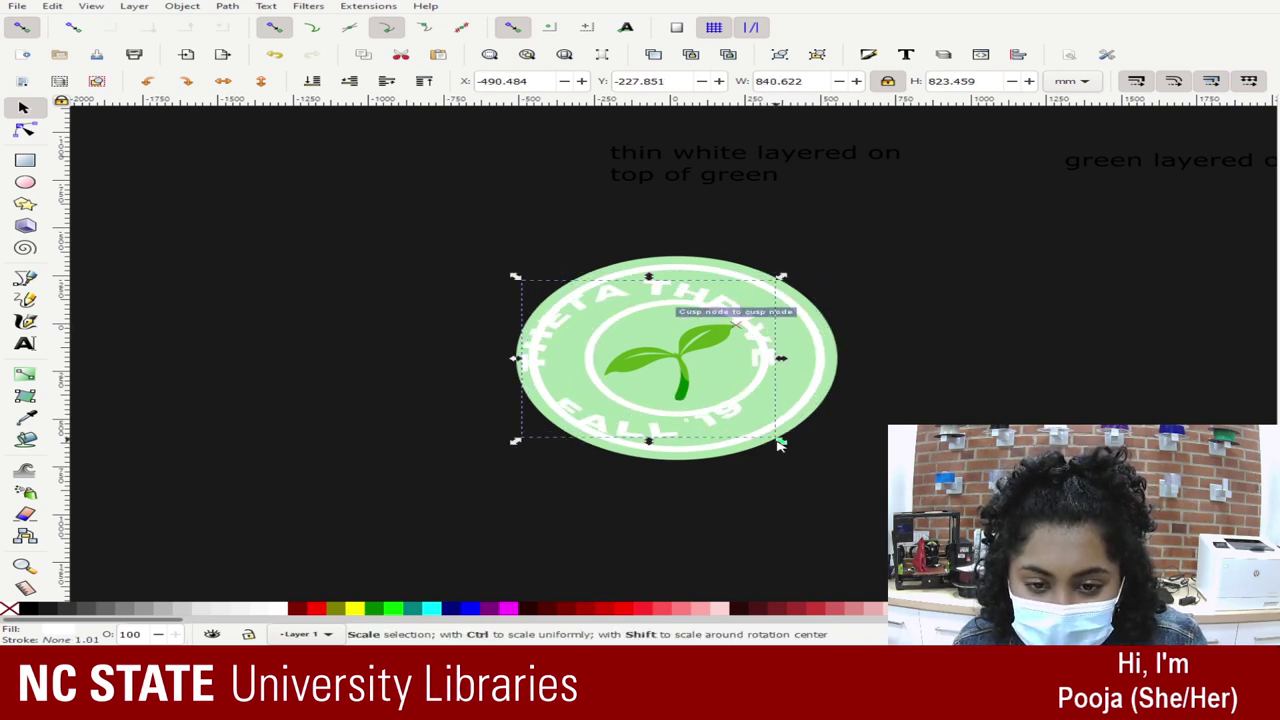
{"action": "left_click_drag", "start_coordinate": [780, 442], "coordinate": [828, 470]}
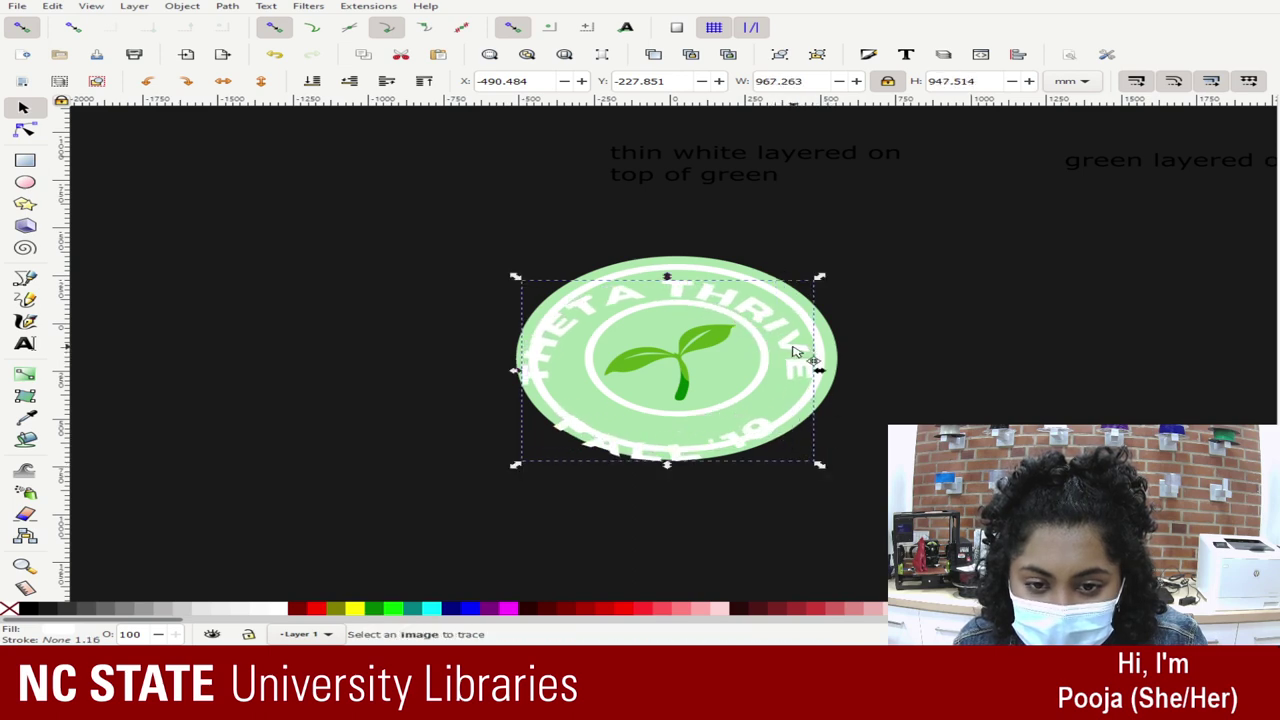
{"action": "left_click_drag", "start_coordinate": [814, 366], "coordinate": [816, 322]}
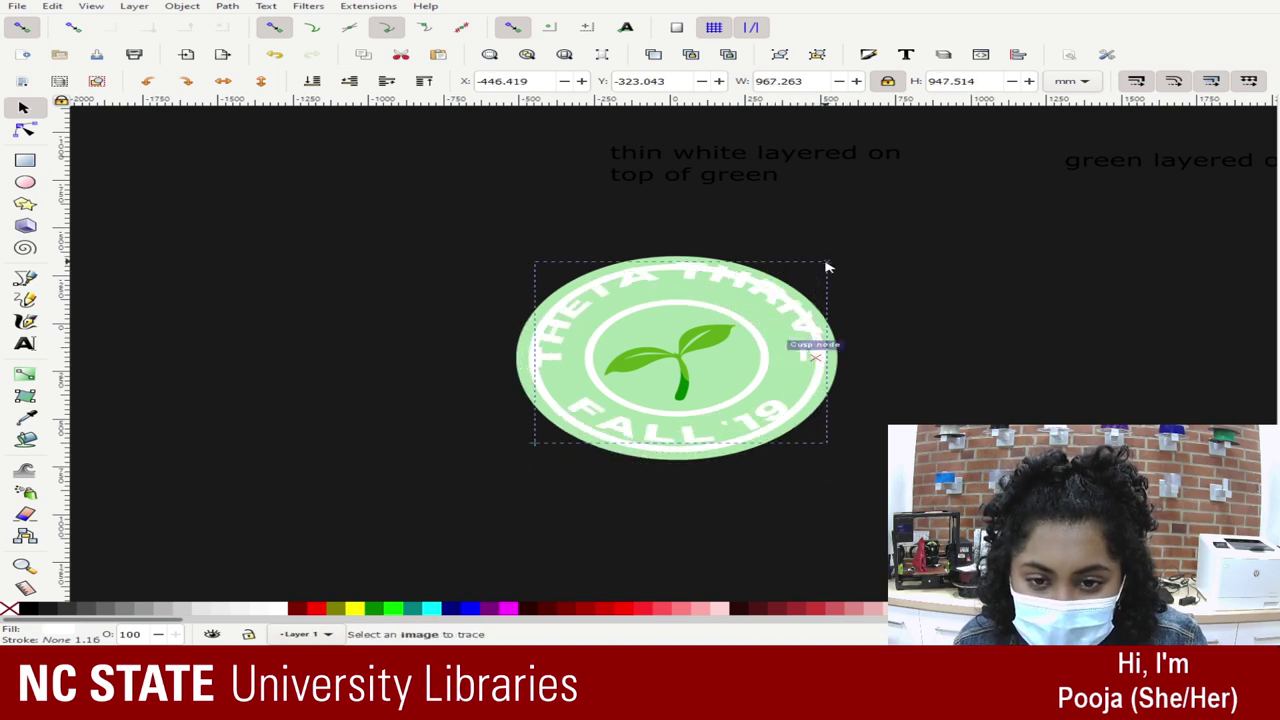
{"action": "left_click_drag", "start_coordinate": [828, 262], "coordinate": [810, 276]}
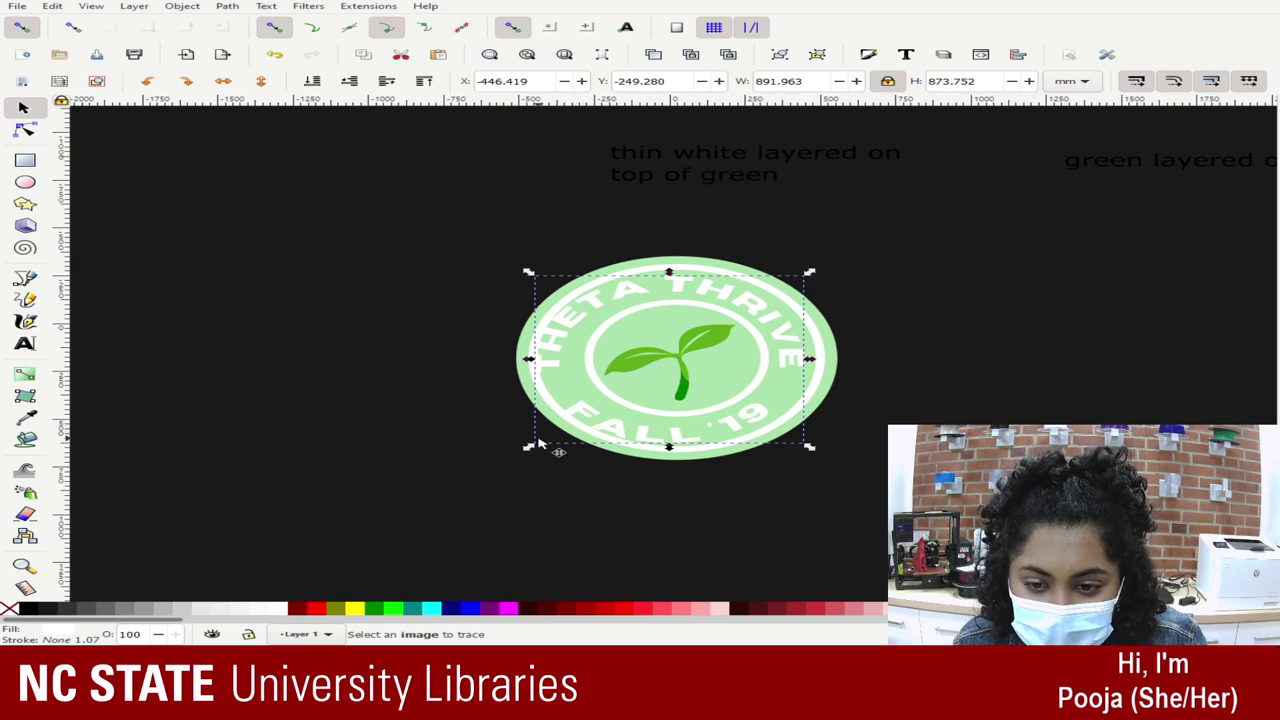
{"action": "mouse_move", "coordinate": [528, 447]}
{"action": "left_mouse_down"}
{"action": "mouse_move", "coordinate": [566, 433]}
{"action": "mouse_move", "coordinate": [543, 448]}
{"action": "left_mouse_up"}
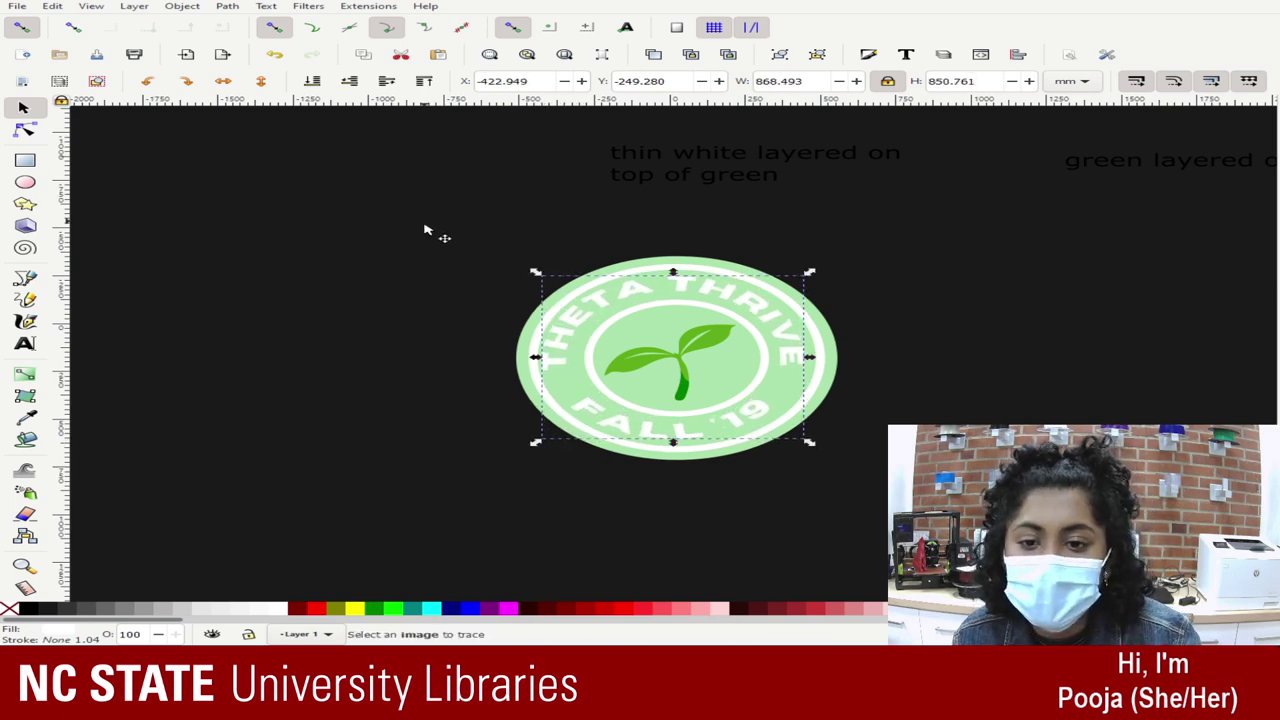
Step: Open the Align and Distribute options and shift the dark background rectangle left, clear of the badge
{"action": "left_click_drag", "start_coordinate": [429, 229], "coordinate": [628, 276]}
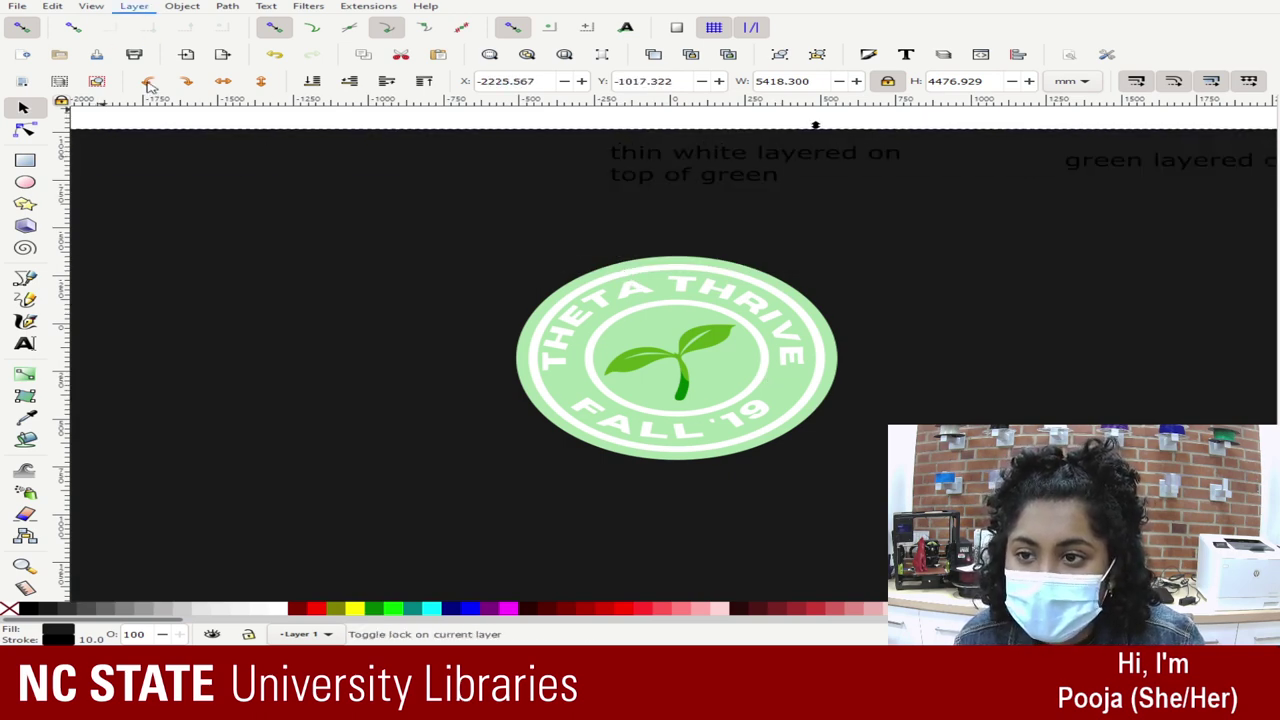
{"action": "left_click", "coordinate": [183, 6]}
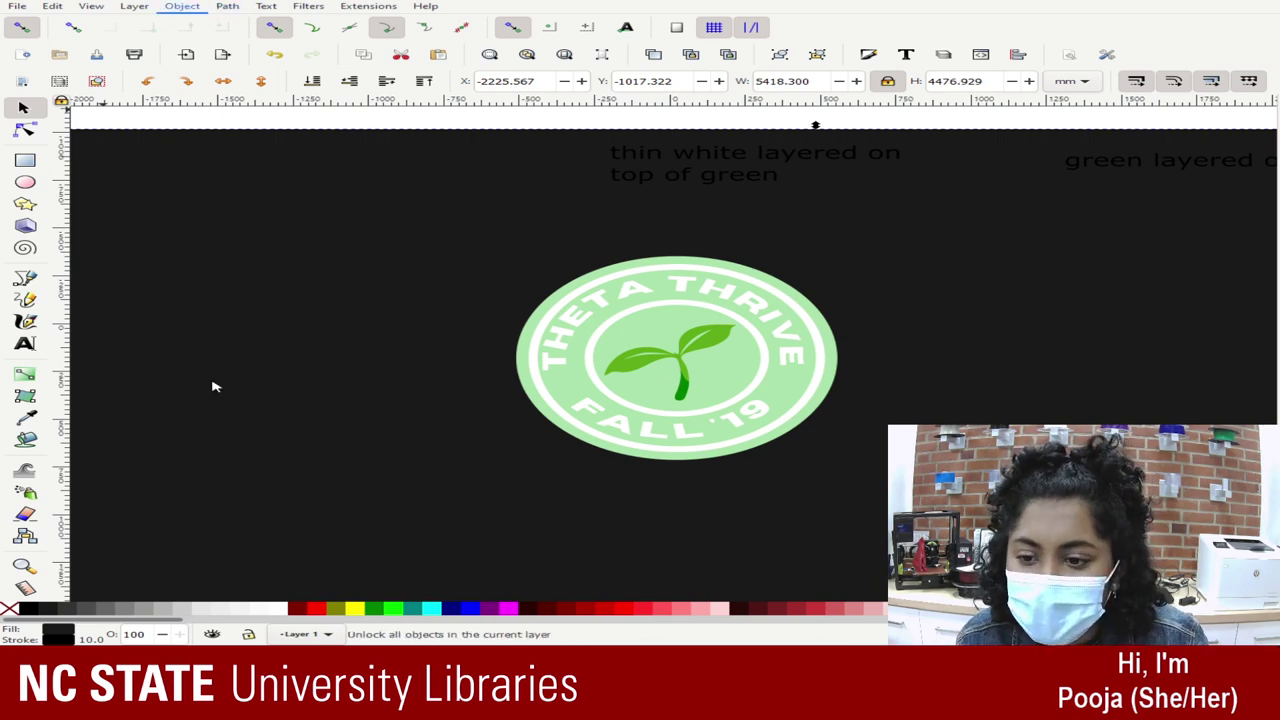
{"action": "left_click", "coordinate": [230, 410]}
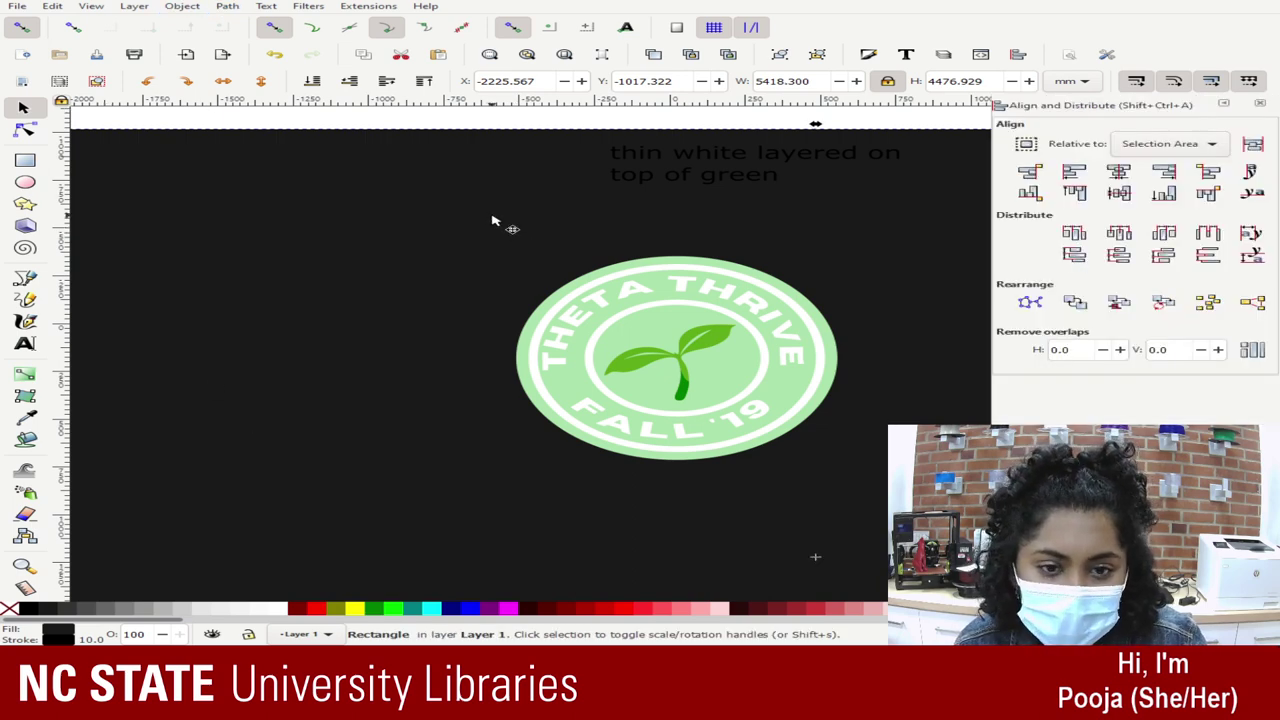
{"action": "left_click_drag", "start_coordinate": [895, 477], "coordinate": [98, 220]}
{"action": "left_click_drag", "start_coordinate": [619, 553], "coordinate": [189, 511]}
Step: Try centring all five badge objects, sprout included, on both axes, and undo the alignment
{"action": "left_click_drag", "start_coordinate": [871, 508], "coordinate": [460, 232]}
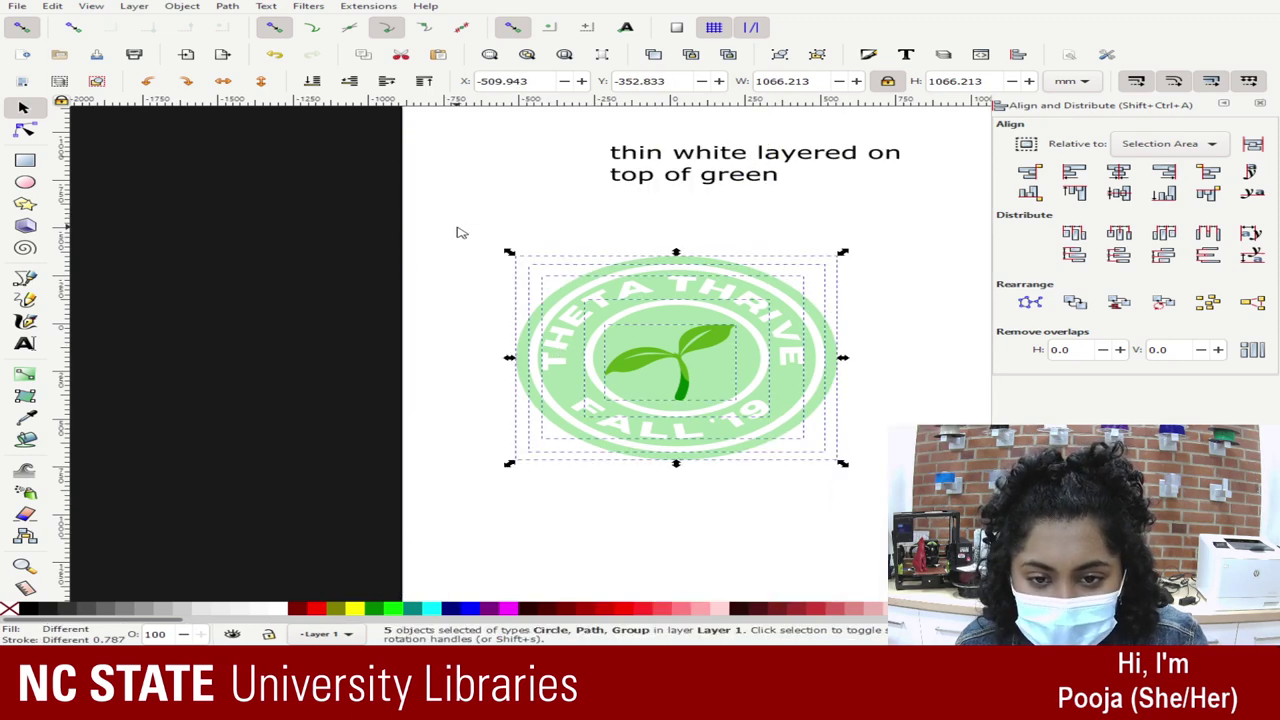
{"action": "left_click", "coordinate": [1129, 172]}
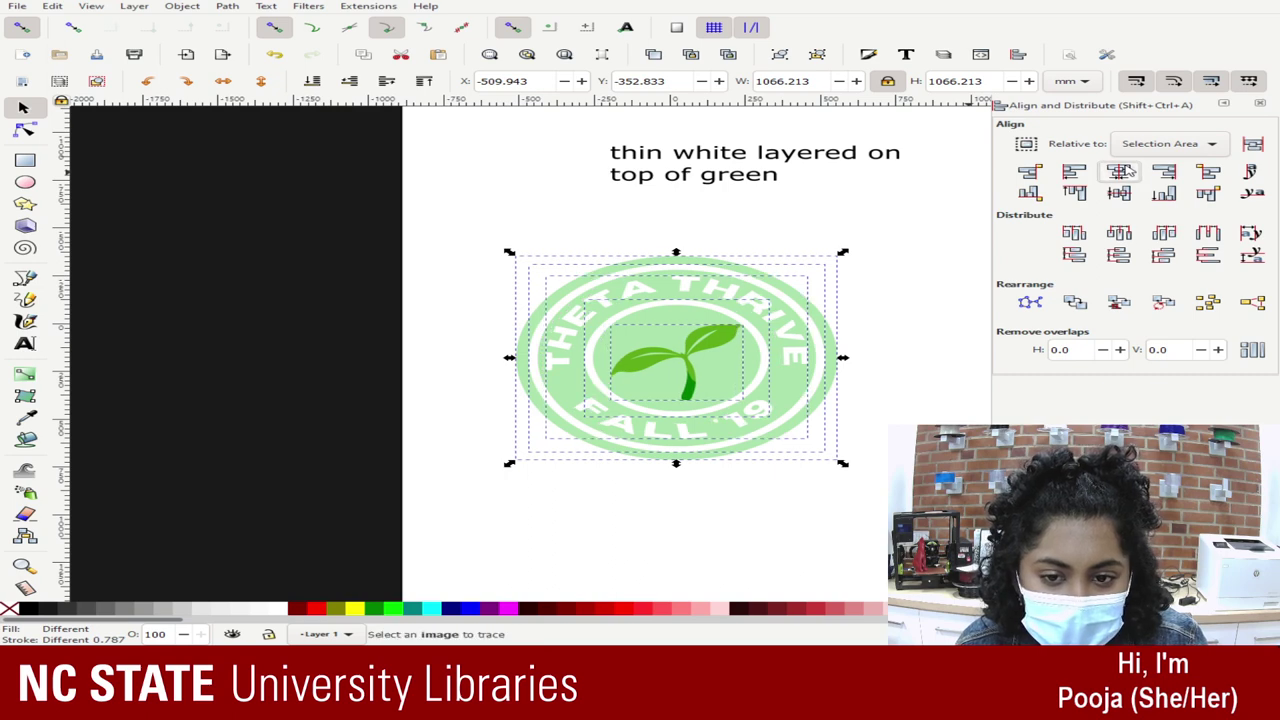
{"action": "left_click", "coordinate": [1121, 194]}
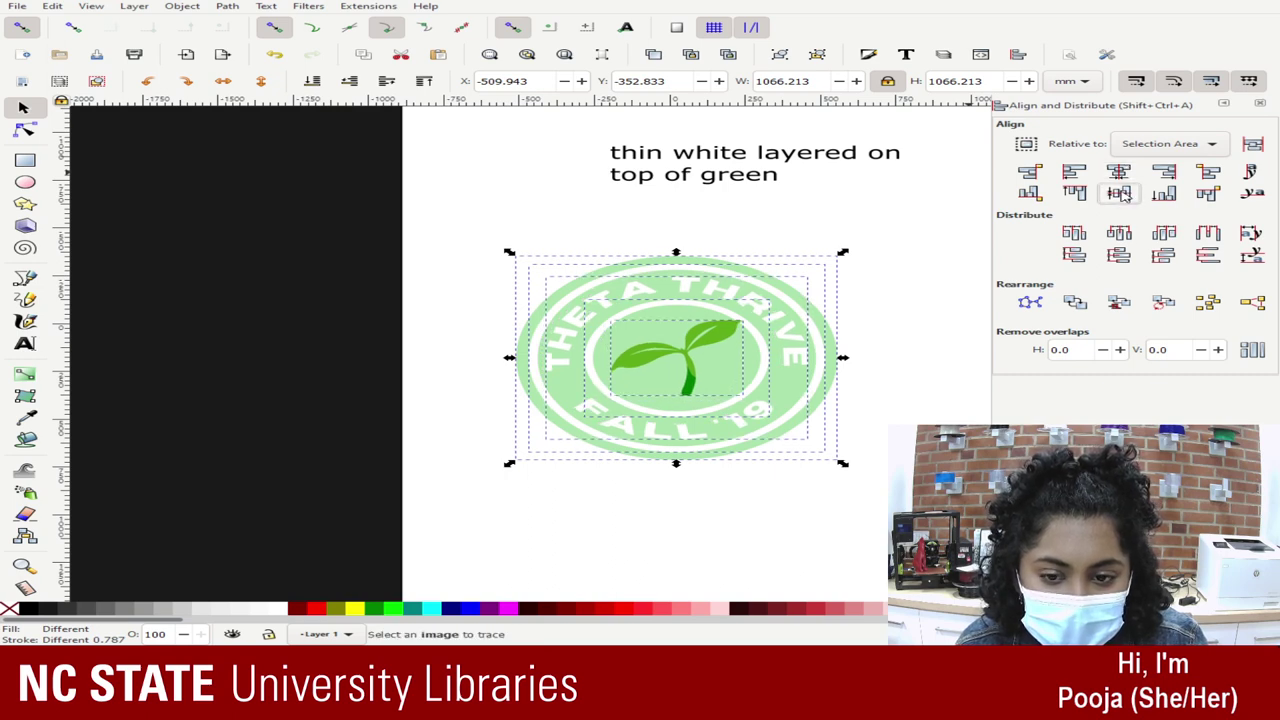
{"action": "left_click", "coordinate": [850, 229]}
{"action": "left_click", "coordinate": [727, 335]}
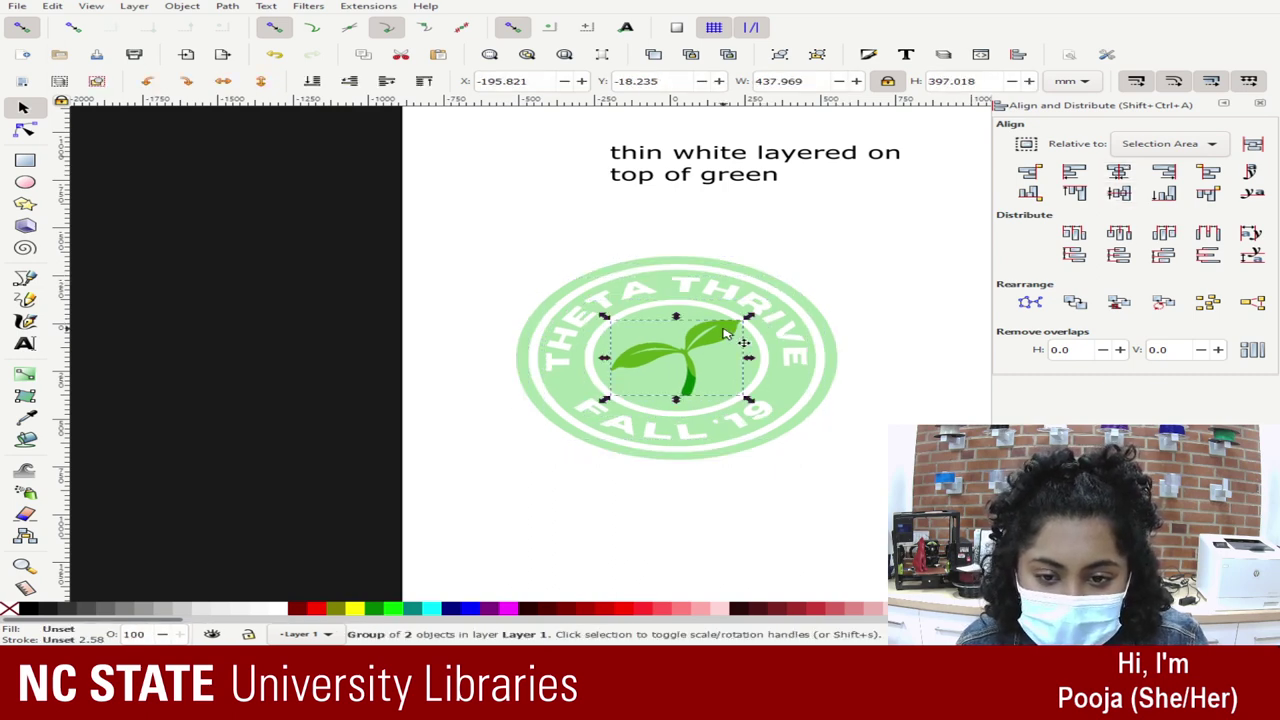
{"action": "key", "text": "ctrl+z"}
{"action": "key", "text": "ctrl+z"}
{"action": "key", "text": "ctrl+z"}
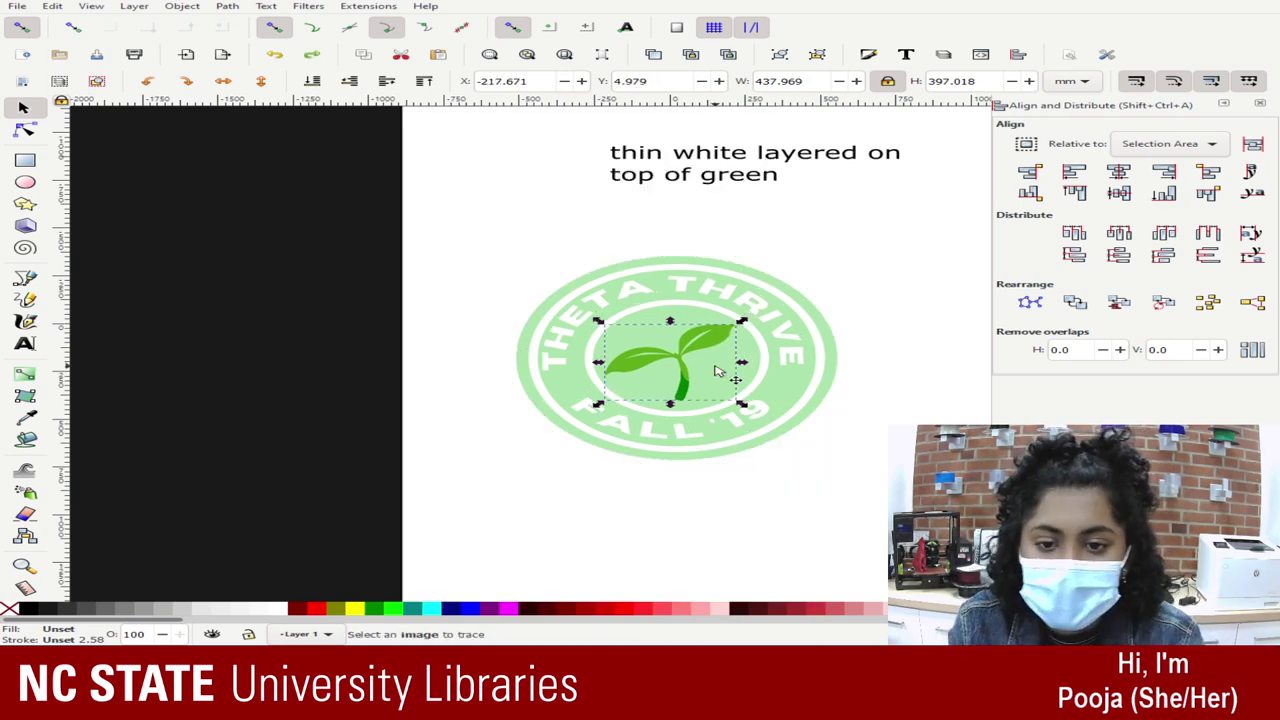
Step: Centre the badge's circles and lettering on each other horizontally and vertically, leaving the sprout out of the selection
{"action": "left_click_drag", "start_coordinate": [490, 211], "coordinate": [920, 552]}
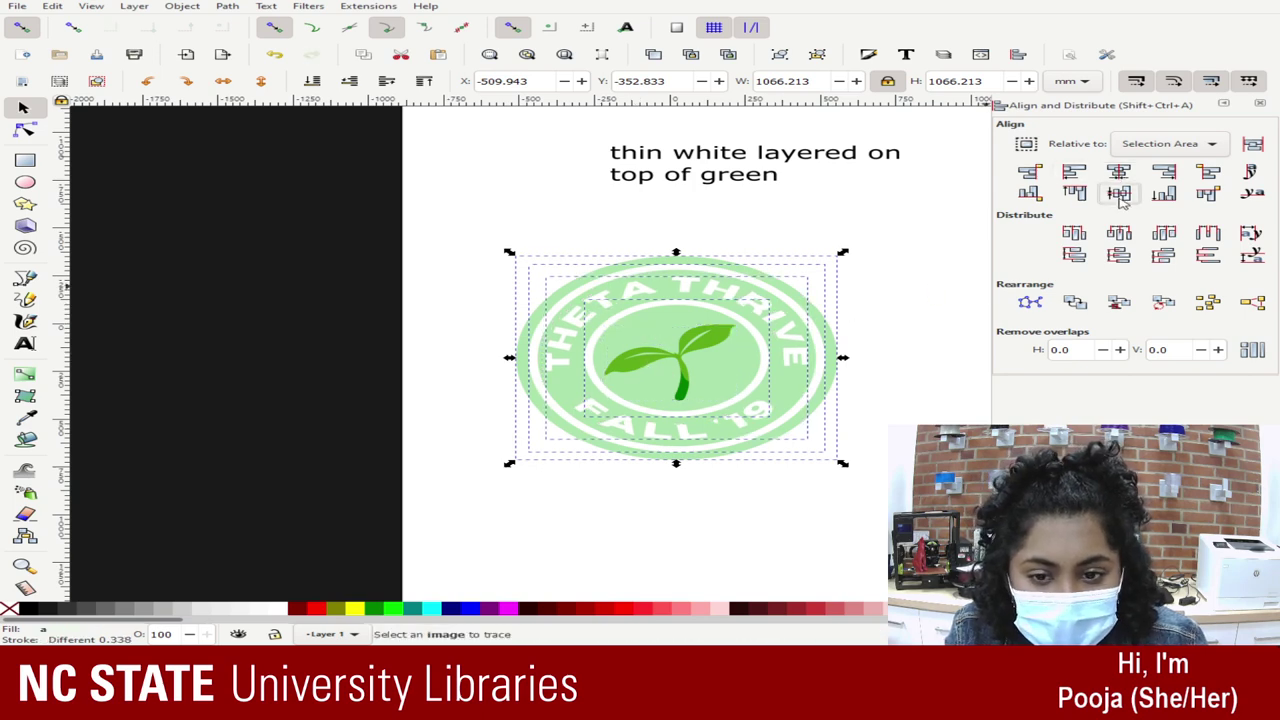
{"action": "left_click", "coordinate": [948, 237]}
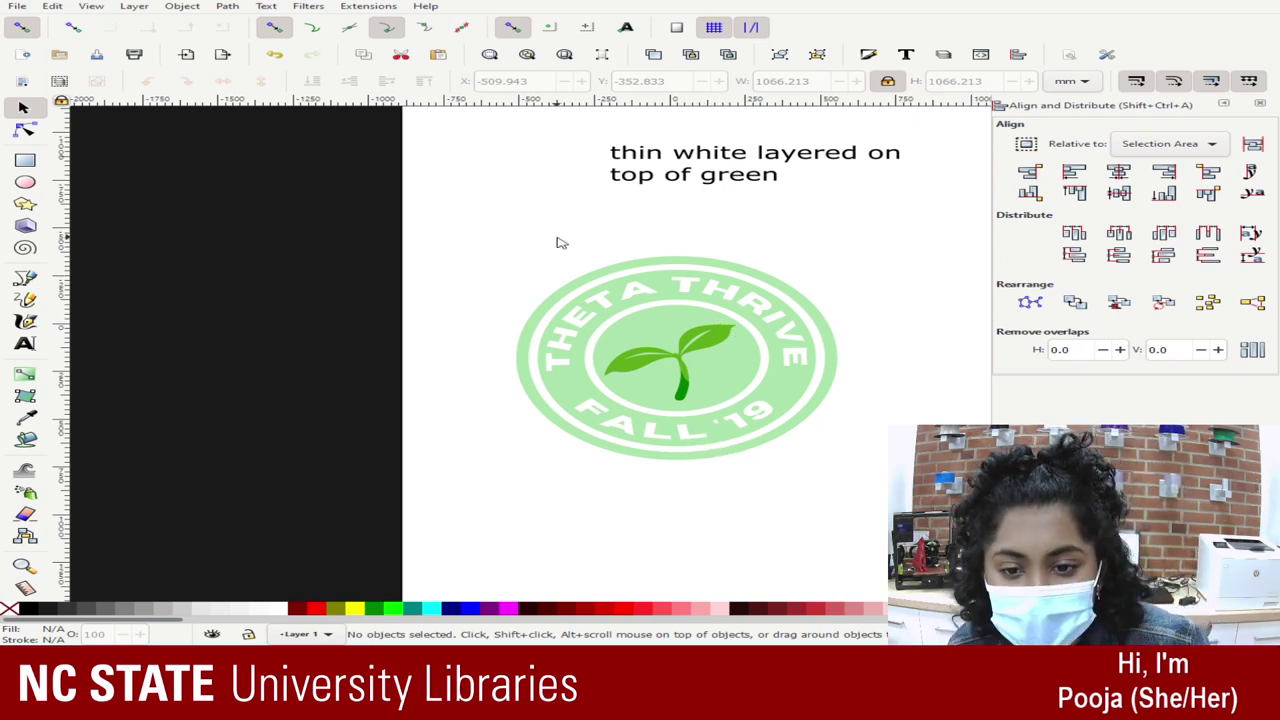
Step: Delete the dark background rectangle and the two layering notes above the badge
{"action": "key", "text": "minus"}
{"action": "key", "text": "minus"}
{"action": "key", "text": "minus"}
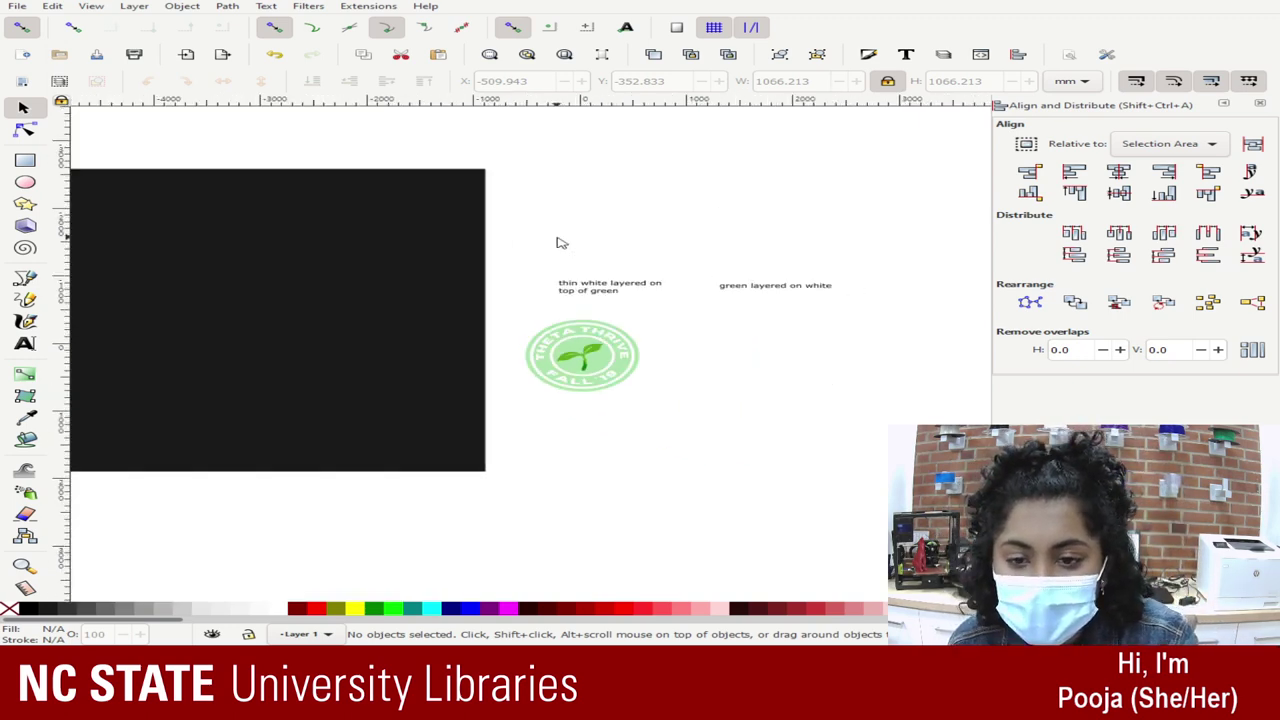
{"action": "left_click", "coordinate": [471, 287]}
{"action": "key", "text": "Delete"}
{"action": "left_click_drag", "start_coordinate": [491, 194], "coordinate": [905, 311]}
{"action": "key", "text": "Delete"}
Step: Select all five badge objects and close the Align and Distribute options
{"action": "left_click_drag", "start_coordinate": [495, 256], "coordinate": [886, 482]}
{"action": "key", "text": "minus"}
{"action": "key", "text": "minus"}
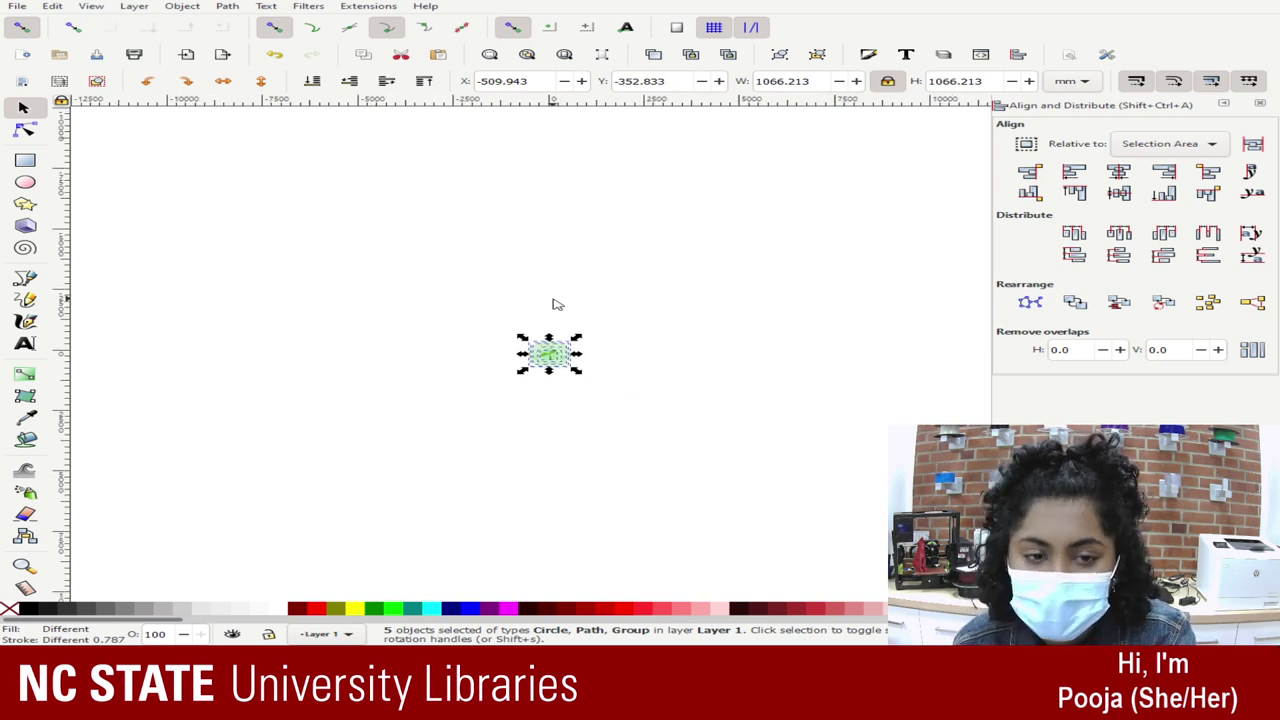
{"action": "left_click", "coordinate": [1260, 104]}
{"action": "scroll", "coordinate": [557, 283], "scroll_direction": "down", "scroll_amount": 4}
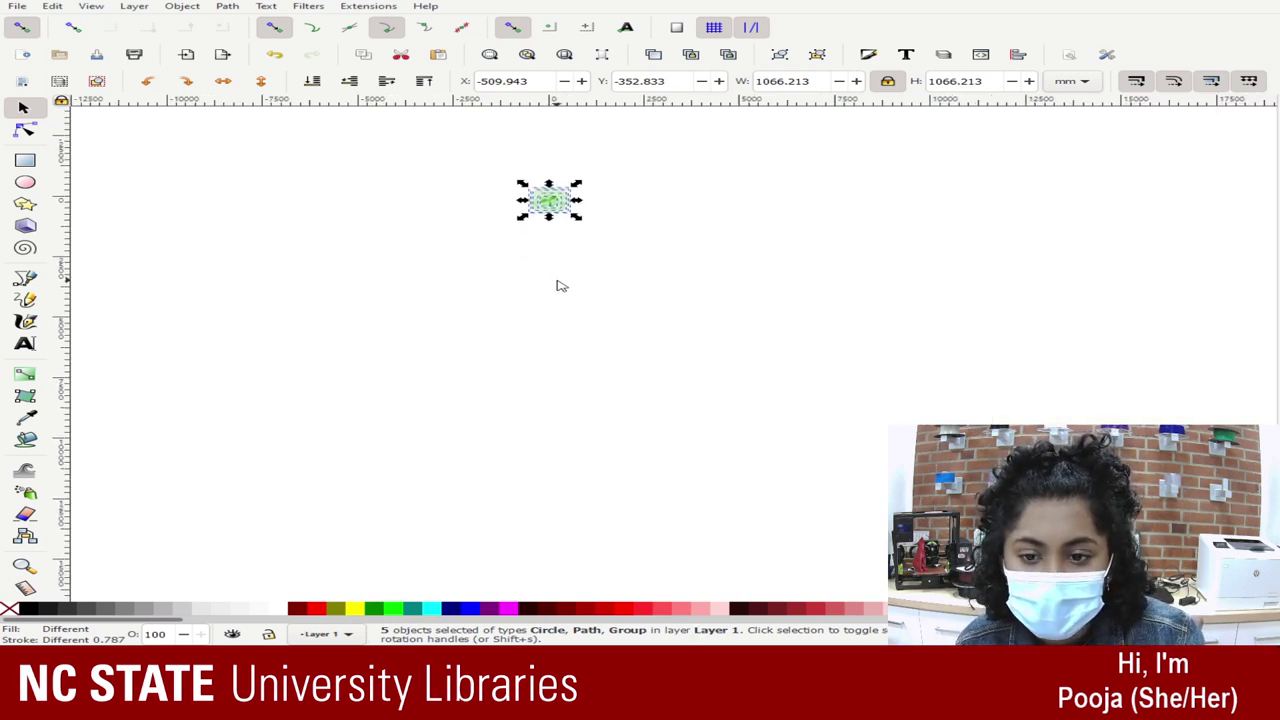
{"action": "scroll", "coordinate": [560, 282], "scroll_direction": "up", "scroll_amount": 5}
{"action": "scroll", "coordinate": [563, 281], "scroll_direction": "up", "scroll_amount": 5}
{"action": "scroll", "coordinate": [563, 281], "scroll_direction": "down", "scroll_amount": 9}
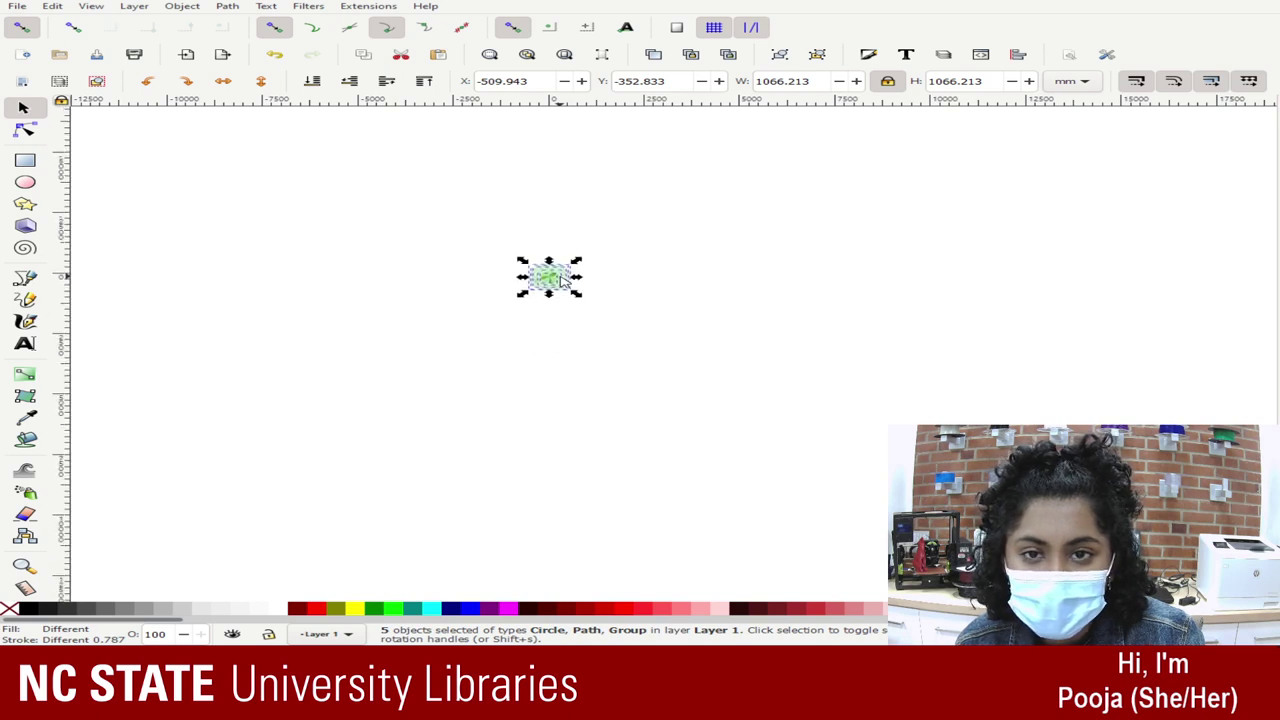
Step: Find the badge on the empty canvas, select all five of its objects, and zoom in to inspect the selection
{"action": "left_click_drag", "start_coordinate": [689, 221], "coordinate": [1124, 473]}
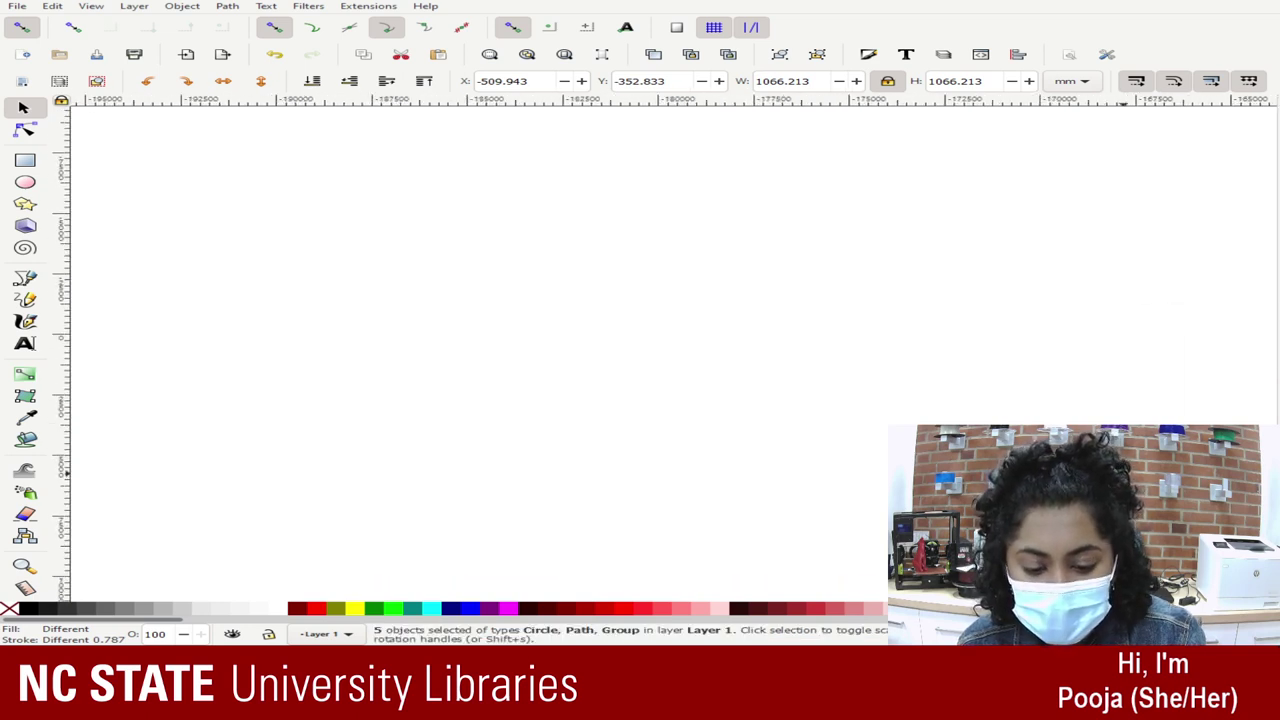
{"action": "key", "text": "plus"}
{"action": "key", "text": "plus"}
{"action": "key", "text": "plus"}
{"action": "key", "text": "plus"}
{"action": "key", "text": "plus"}
{"action": "key", "text": "plus"}
{"action": "key", "text": "plus"}
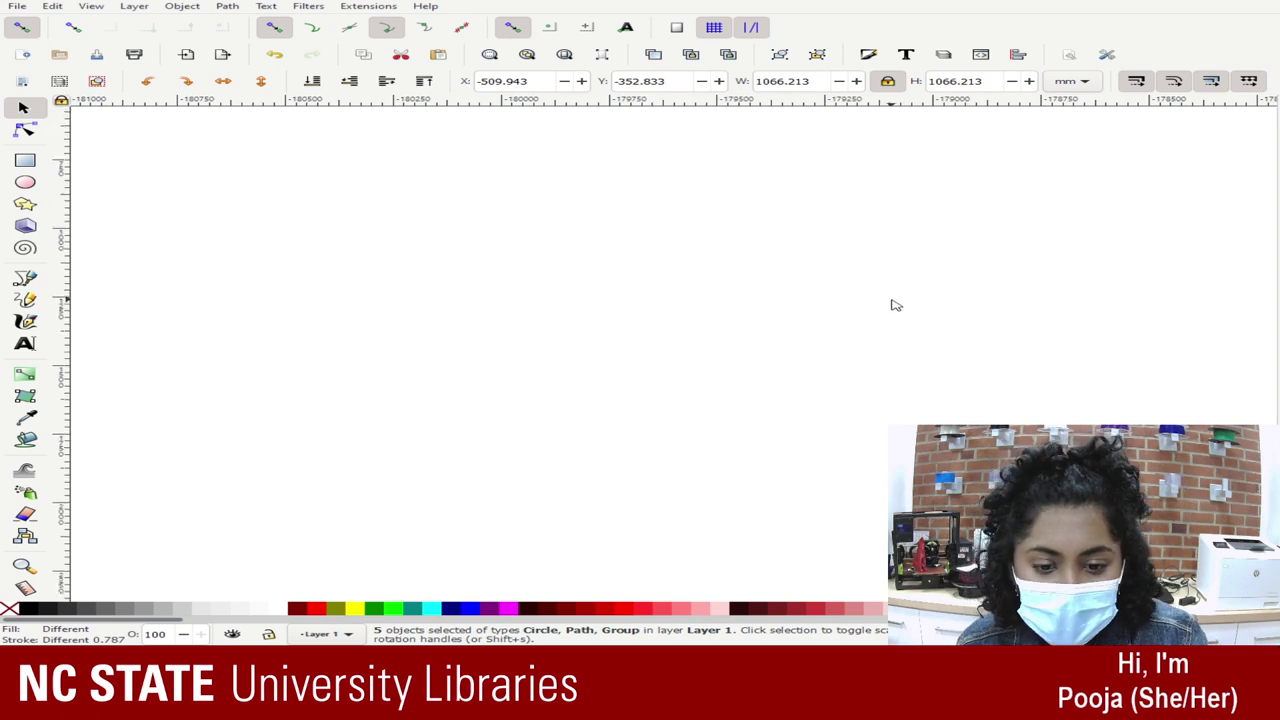
{"action": "left_click_drag", "start_coordinate": [871, 302], "coordinate": [963, 291]}
{"action": "key", "text": "minus"}
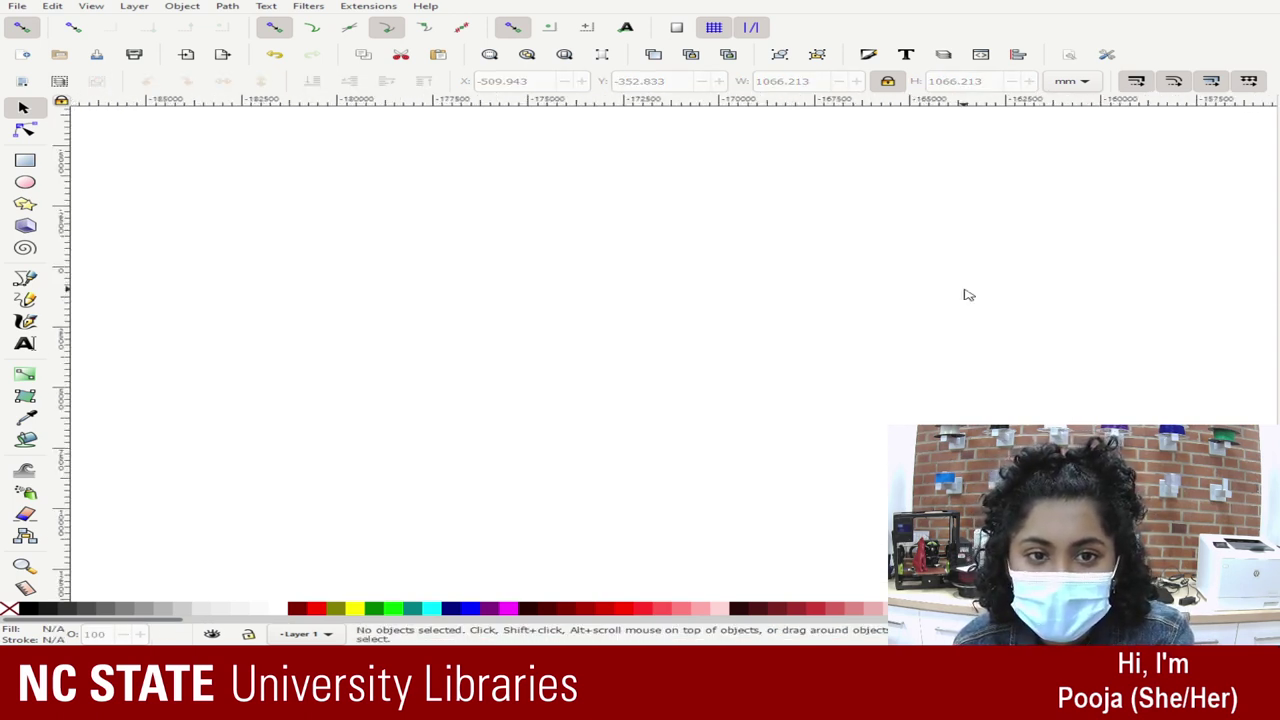
{"action": "left_click_drag", "start_coordinate": [577, 188], "coordinate": [60, 270]}
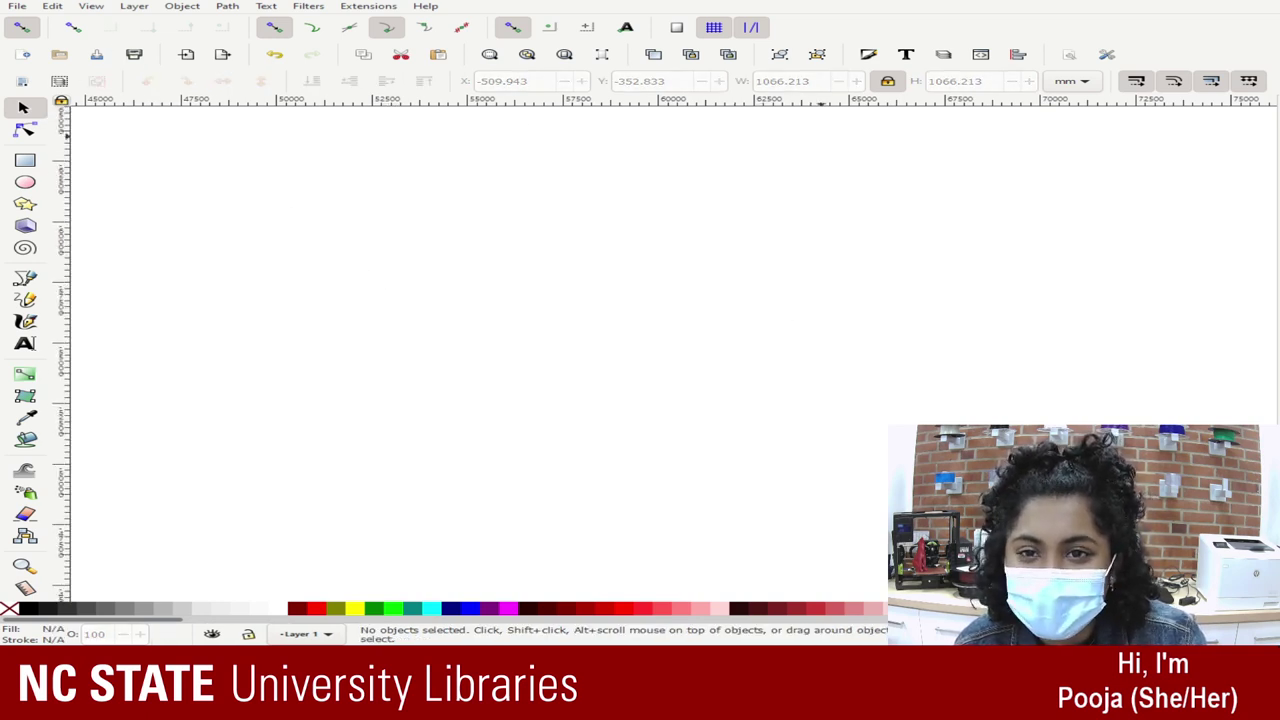
{"action": "left_click", "coordinate": [602, 54]}
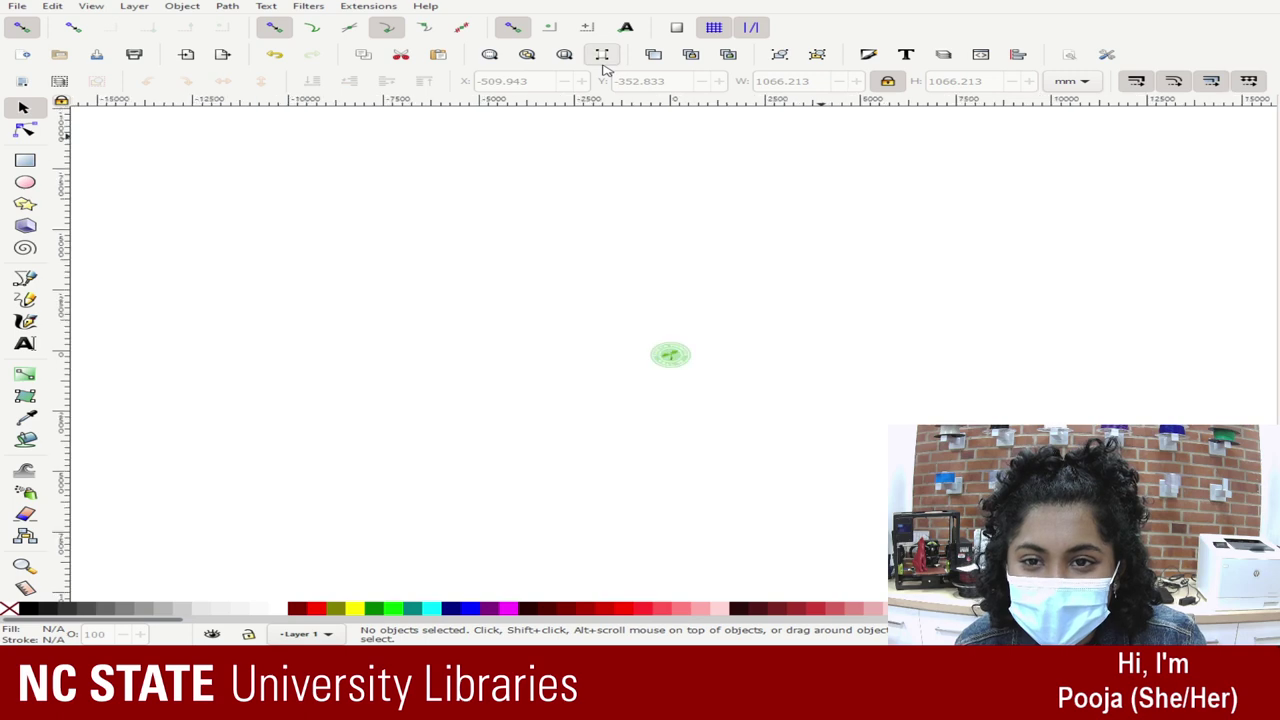
{"action": "left_click_drag", "start_coordinate": [563, 226], "coordinate": [829, 401]}
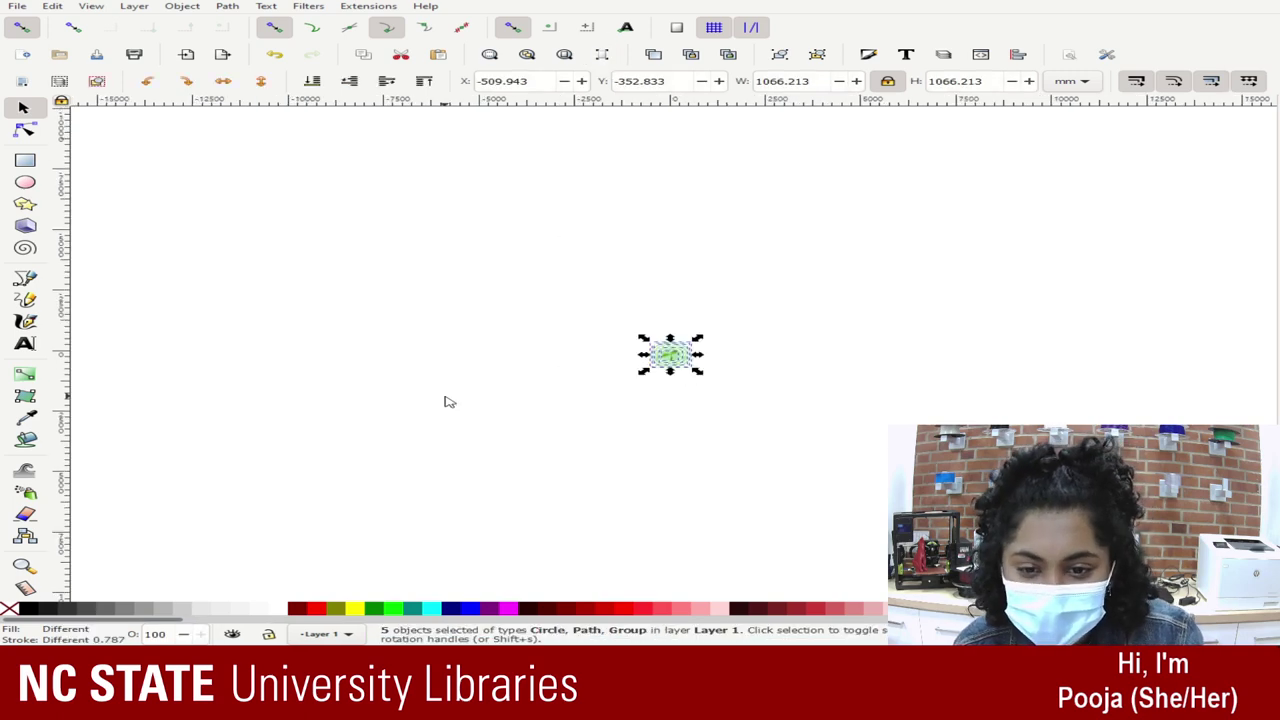
{"action": "key", "text": "3"}
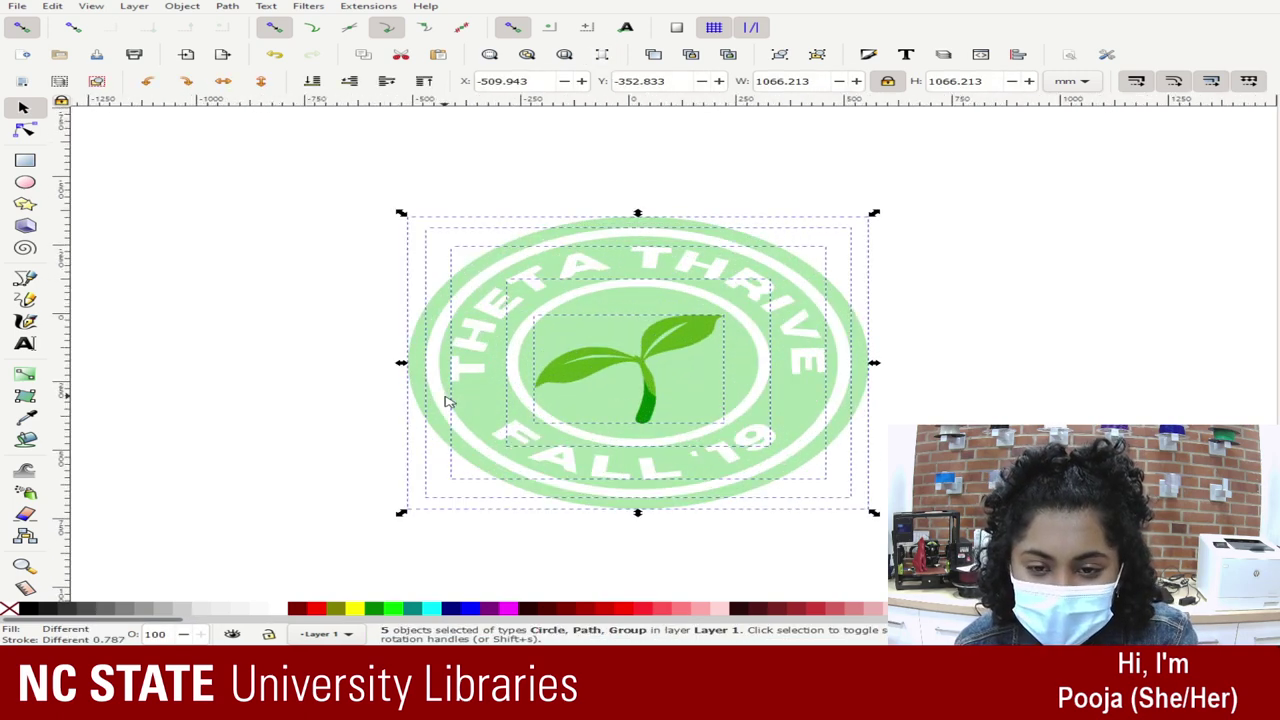
{"action": "key", "text": "minus"}
{"action": "key", "text": "minus"}
{"action": "key", "text": "minus"}
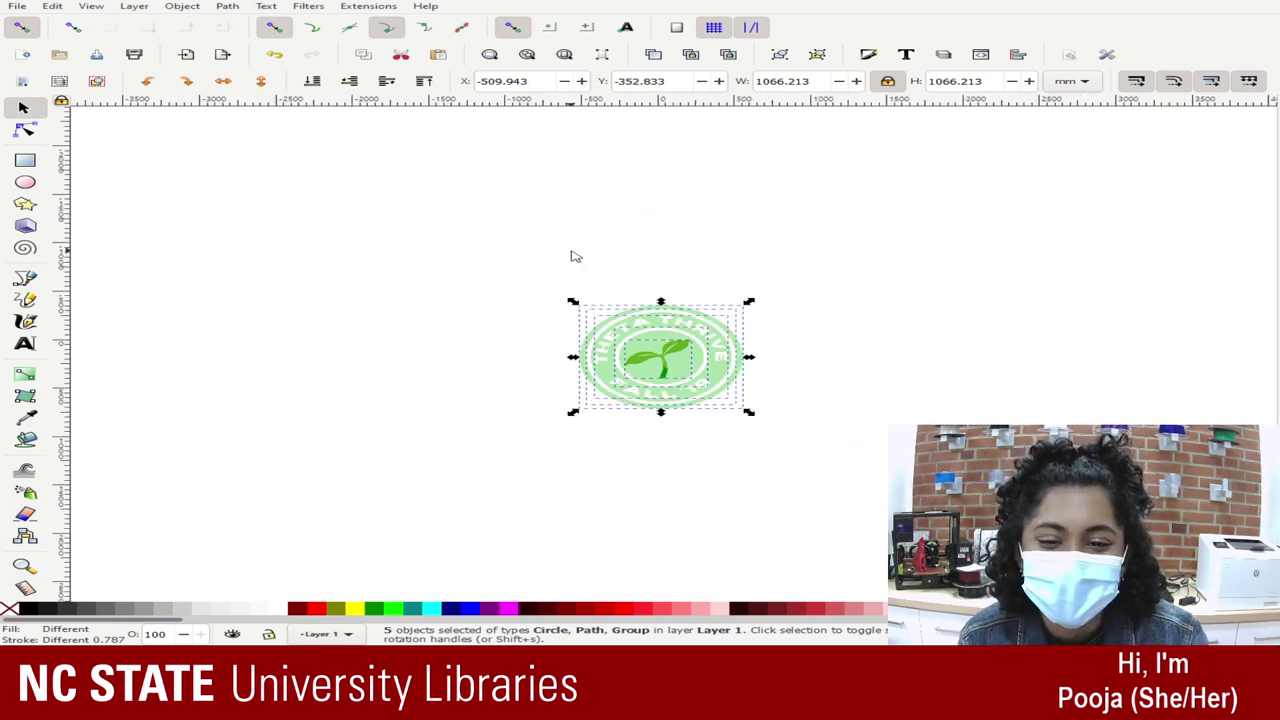
Step: Reselect the badge to check that all its objects are included, clear the selection, and save the drawing
{"action": "left_click", "coordinate": [486, 237]}
{"action": "left_click_drag", "start_coordinate": [486, 235], "coordinate": [984, 565]}
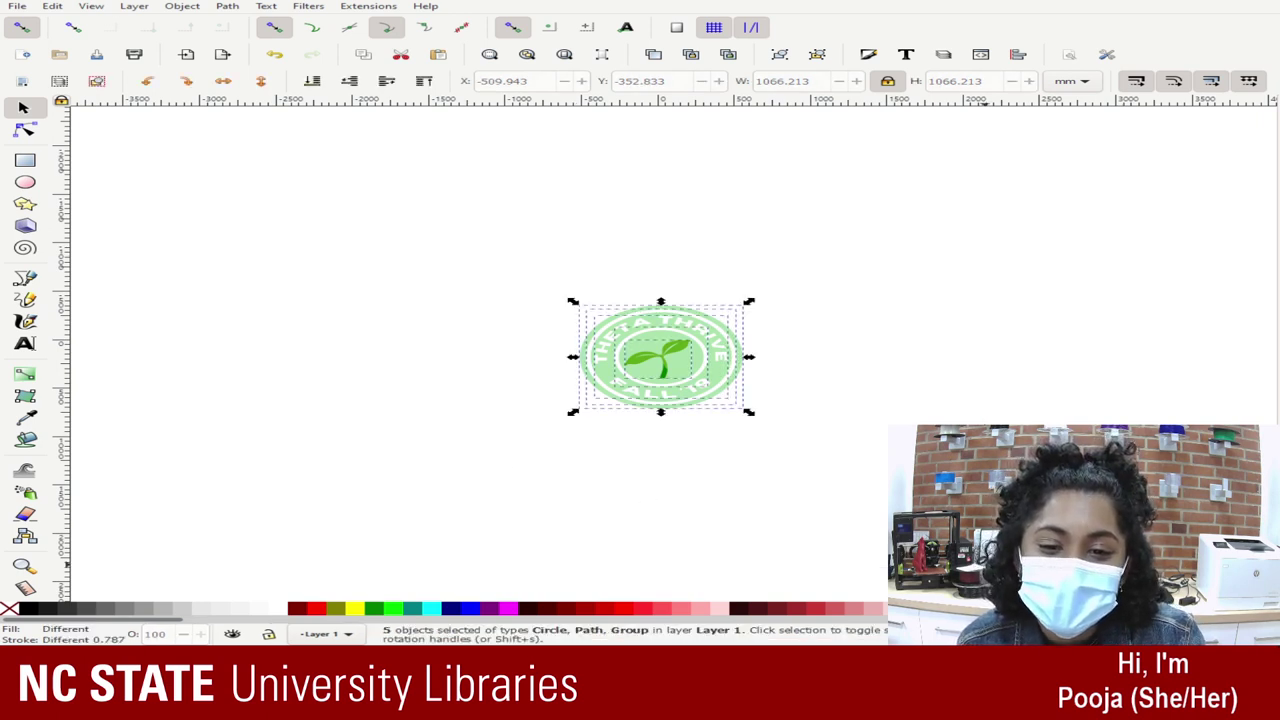
{"action": "key", "text": "Escape"}
{"action": "left_click_drag", "start_coordinate": [511, 195], "coordinate": [852, 537]}
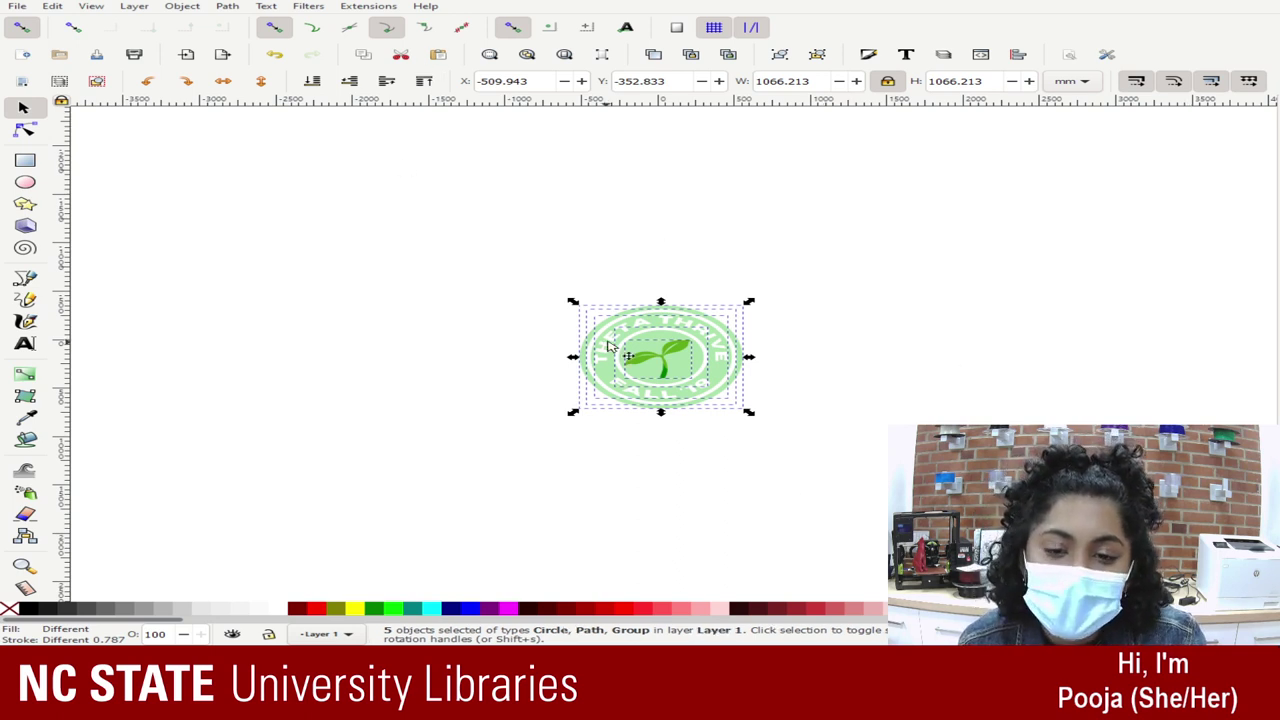
{"action": "key", "text": "Escape"}
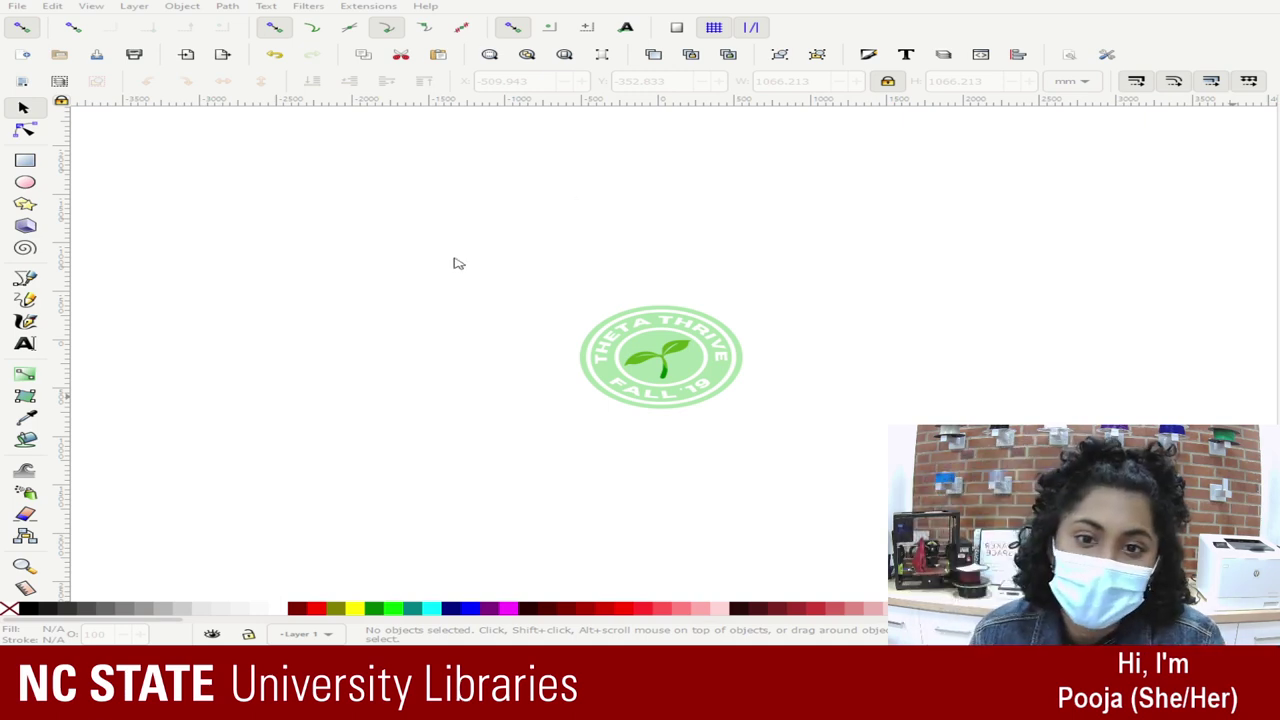
{"action": "key", "text": "ctrl+s"}
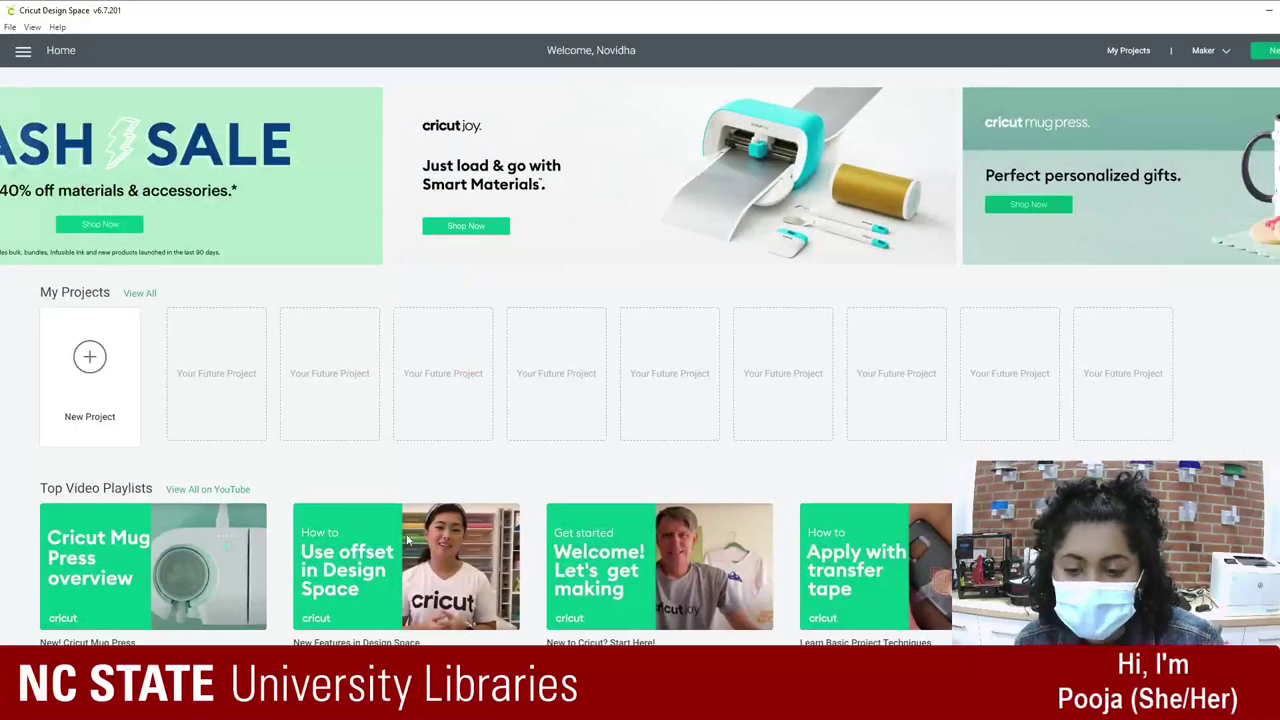
Step: Switch to Cricut Design Space, start a new project replacing the unsaved one, and begin an image upload
{"action": "left_click", "coordinate": [90, 357]}
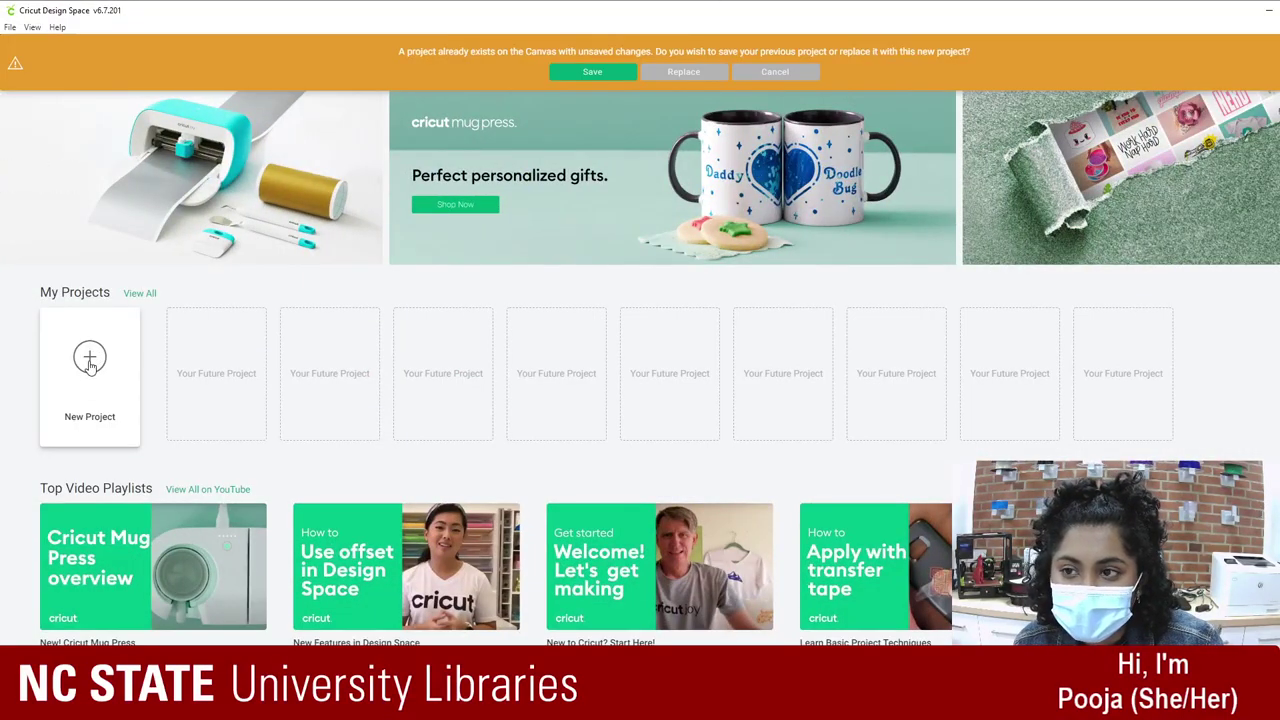
{"action": "left_click", "coordinate": [684, 72]}
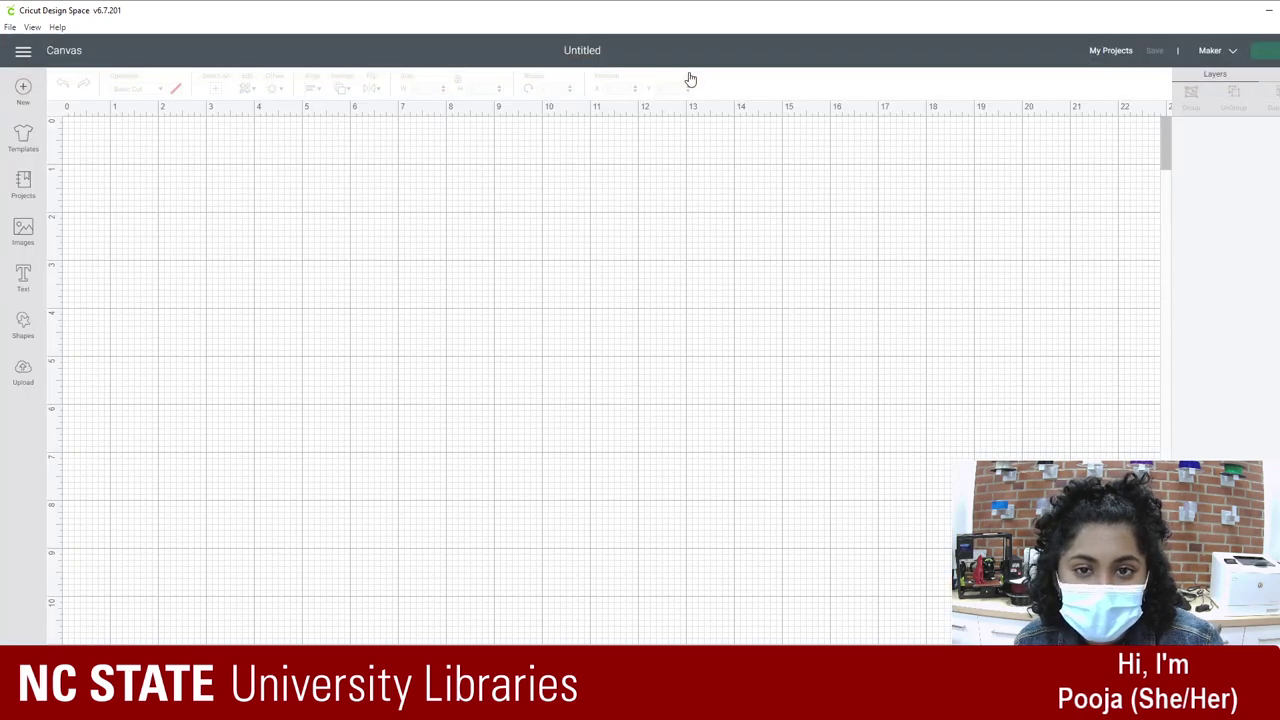
{"action": "left_click", "coordinate": [5, 383]}
{"action": "left_click", "coordinate": [379, 359]}
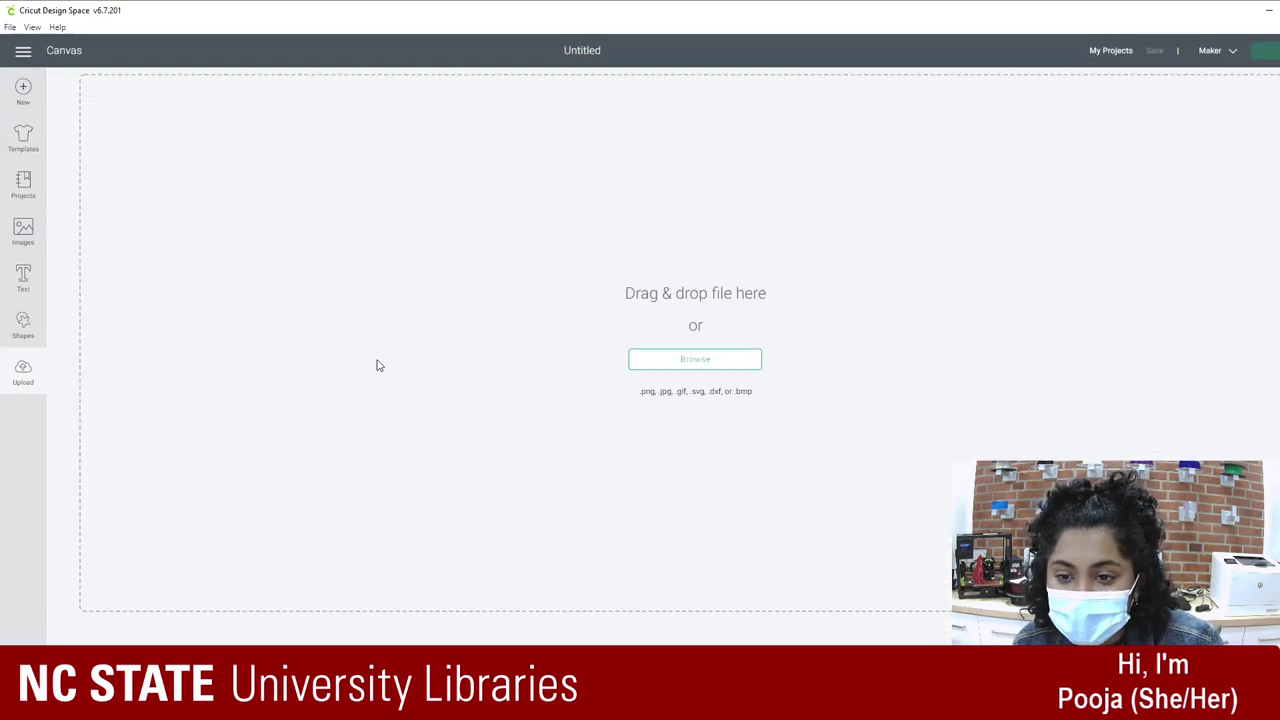
Step: Upload Theta Stickers final.svg from the stickers folder on drive LENINUSB (F:) and insert it on the canvas
{"action": "left_click", "coordinate": [716, 374]}
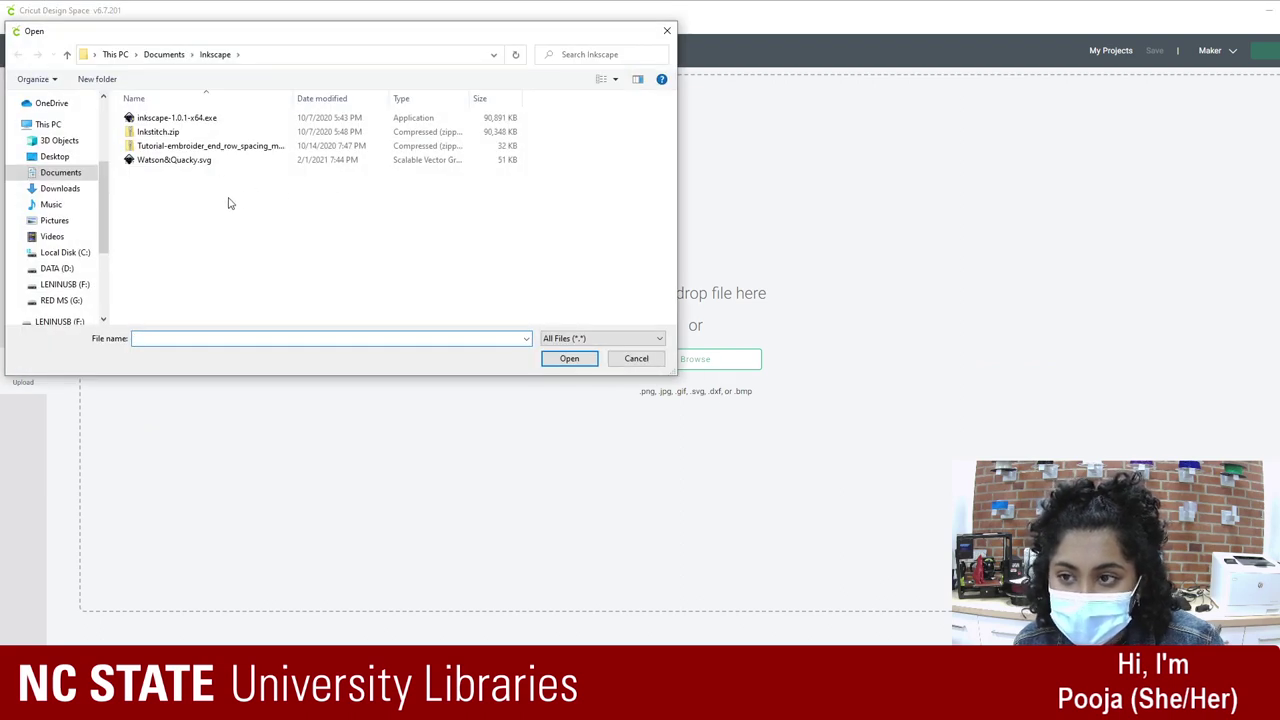
{"action": "left_click", "coordinate": [62, 285]}
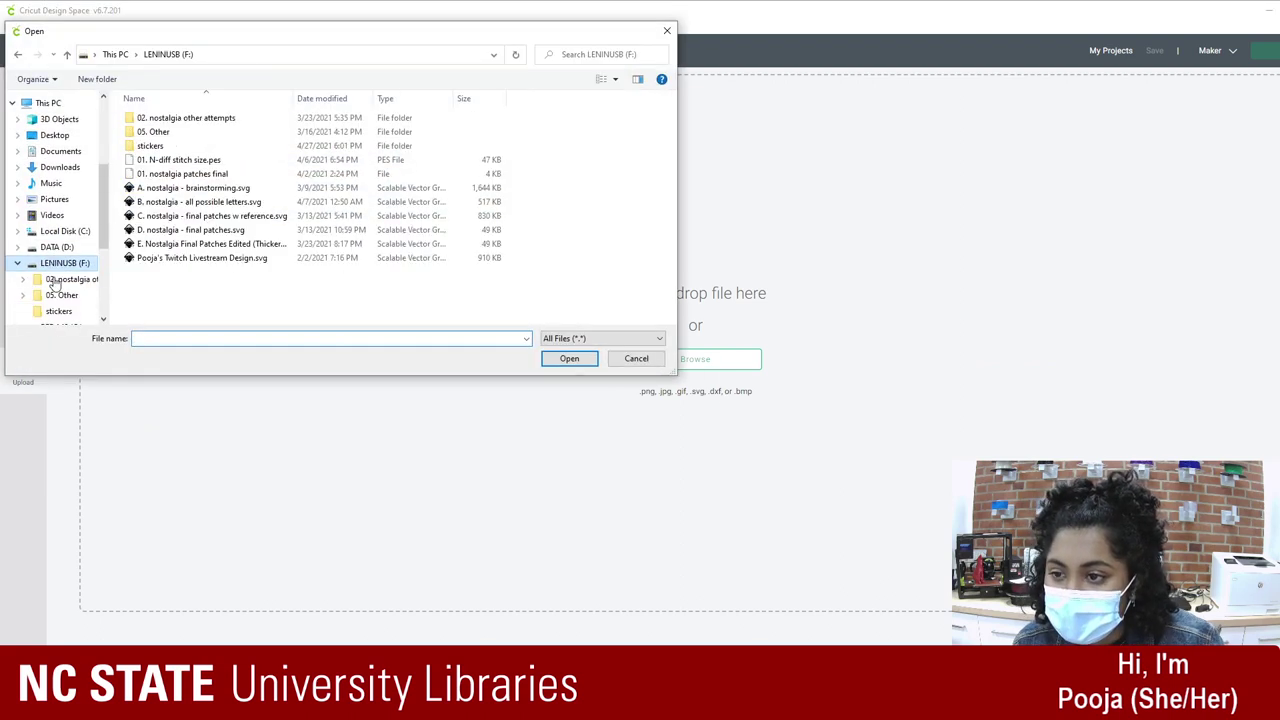
{"action": "double_click", "coordinate": [150, 146]}
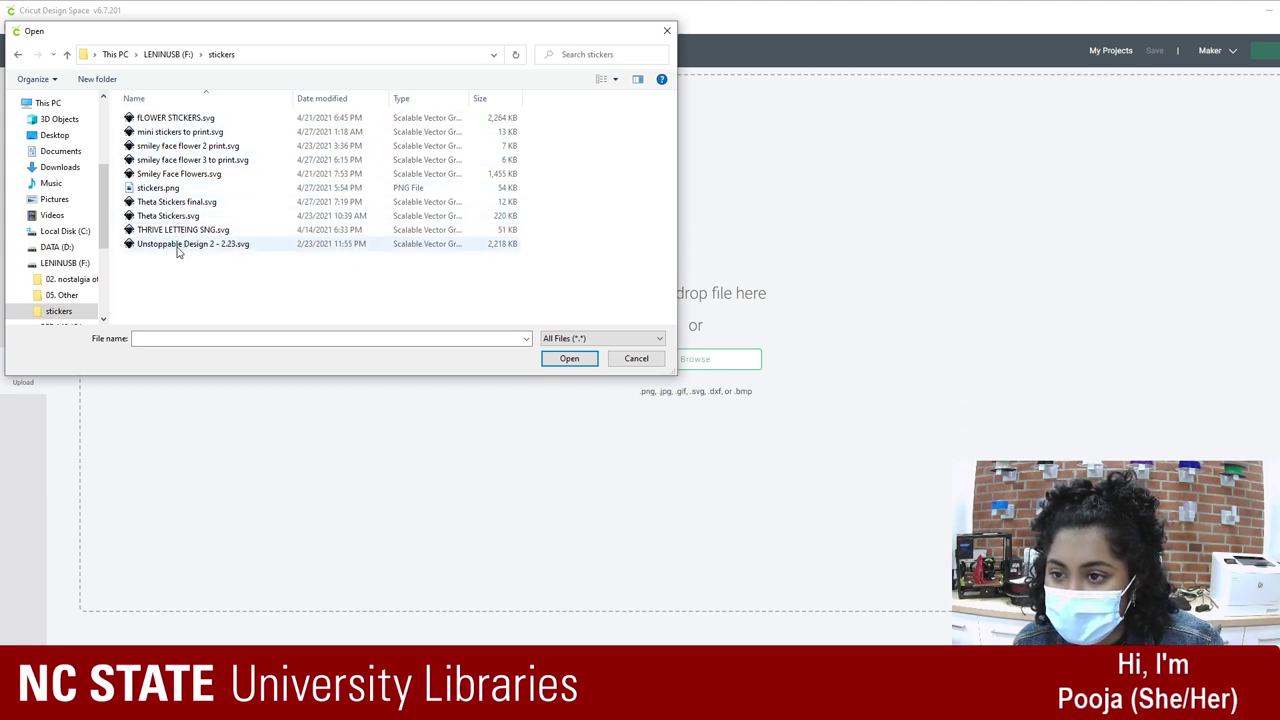
{"action": "double_click", "coordinate": [177, 204]}
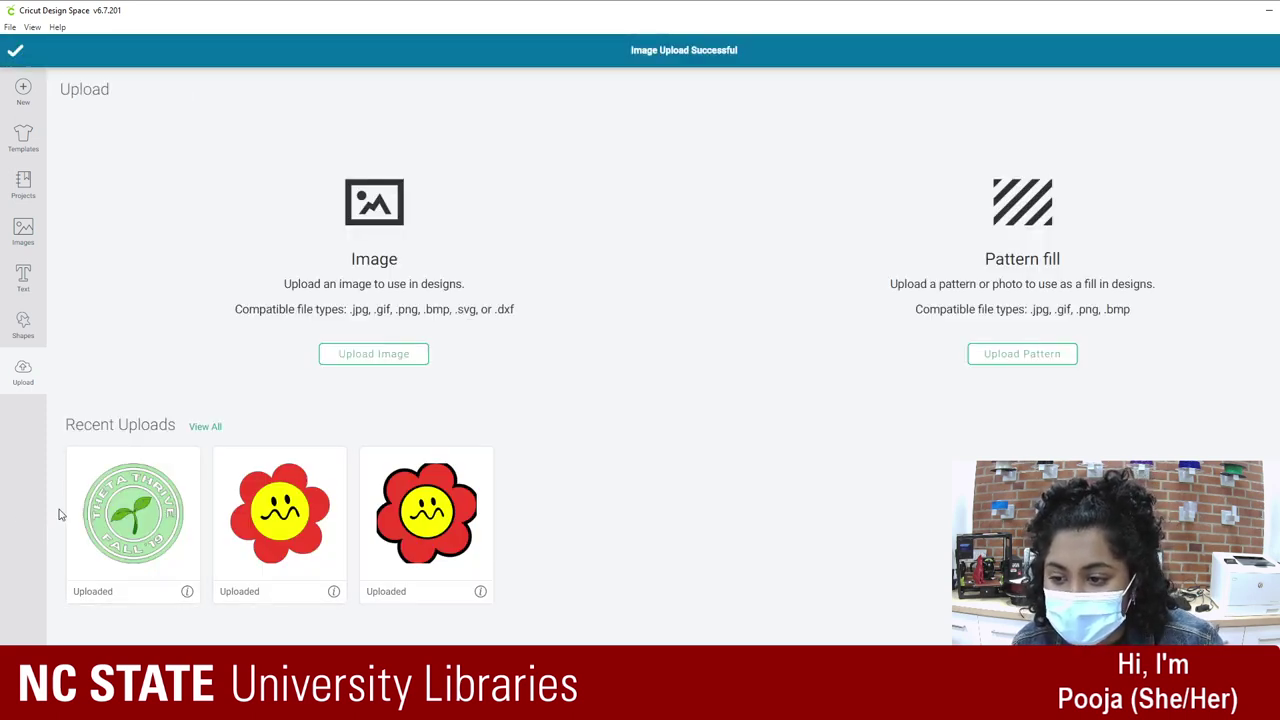
{"action": "left_click", "coordinate": [95, 513]}
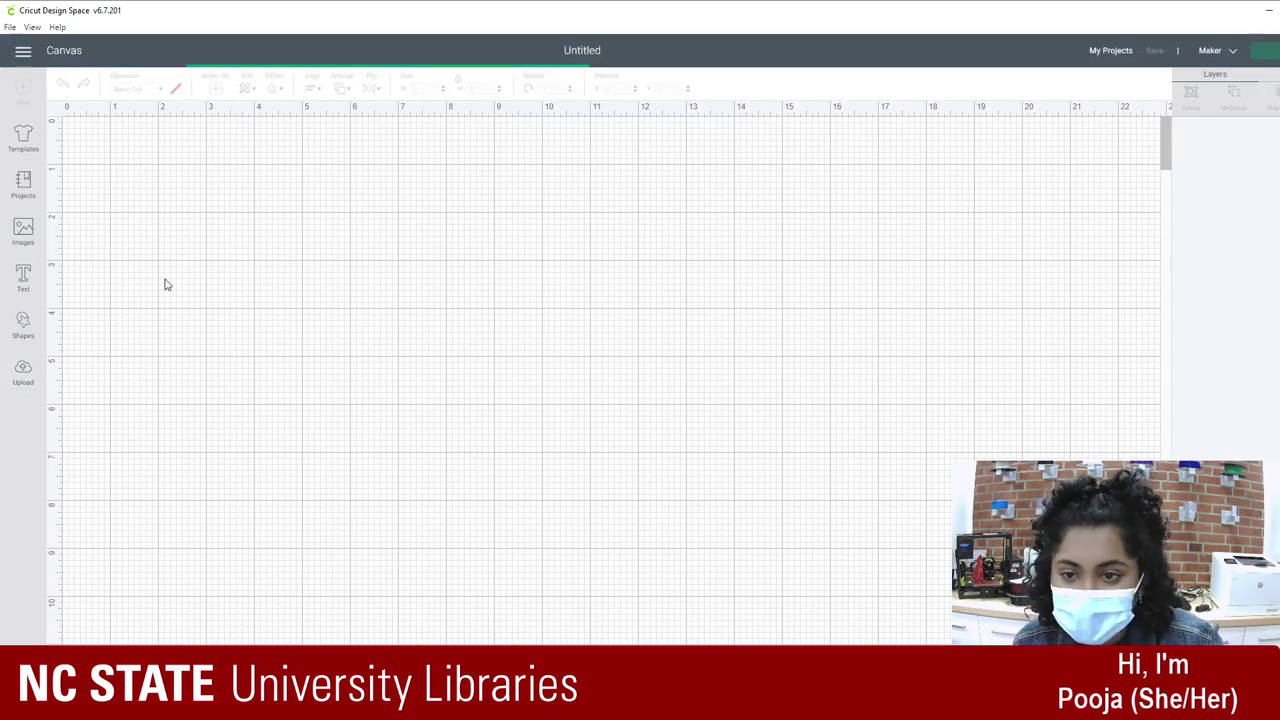
{"action": "left_click_drag", "start_coordinate": [259, 287], "coordinate": [668, 383]}
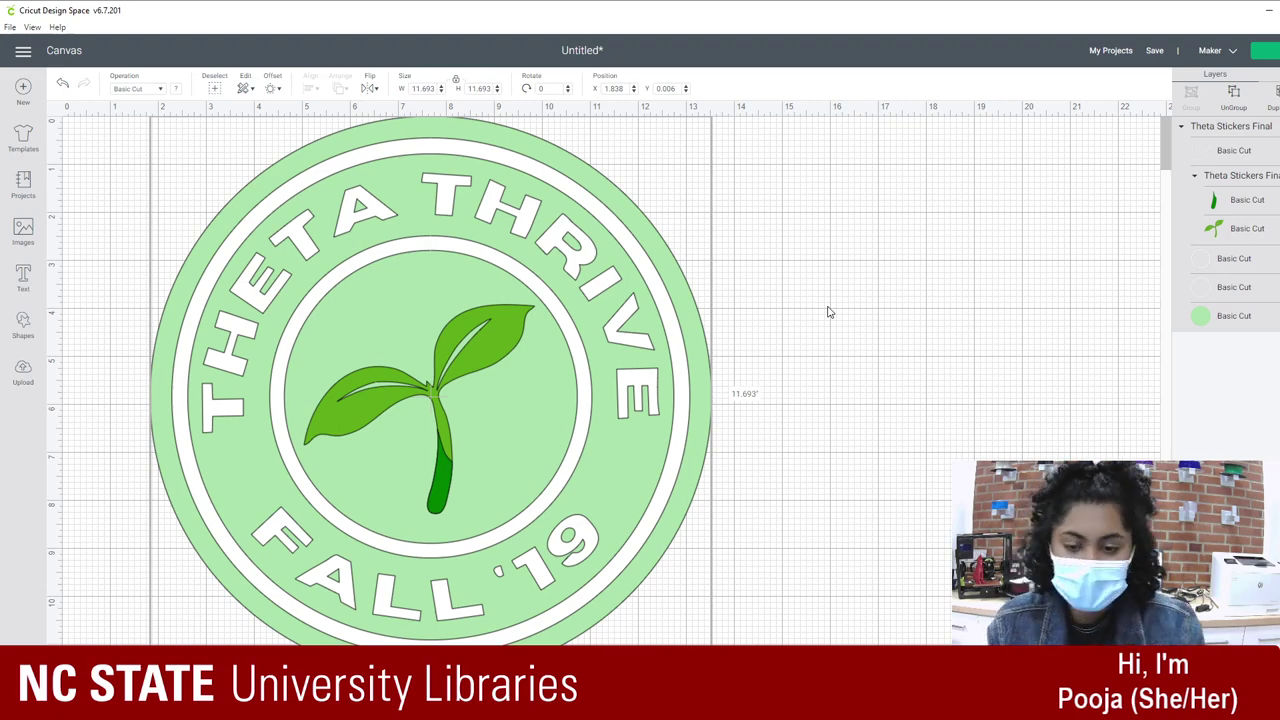
{"action": "key", "text": "alt+Tab"}
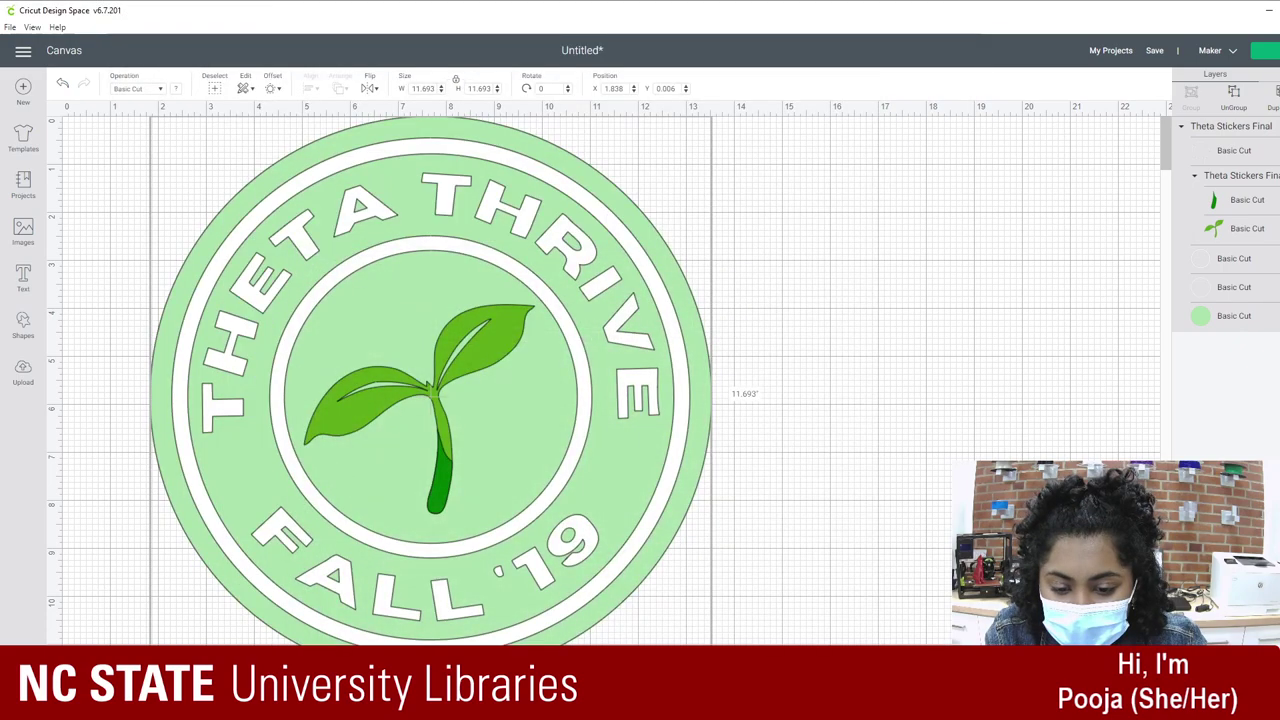
{"action": "left_click", "coordinate": [640, 695]}
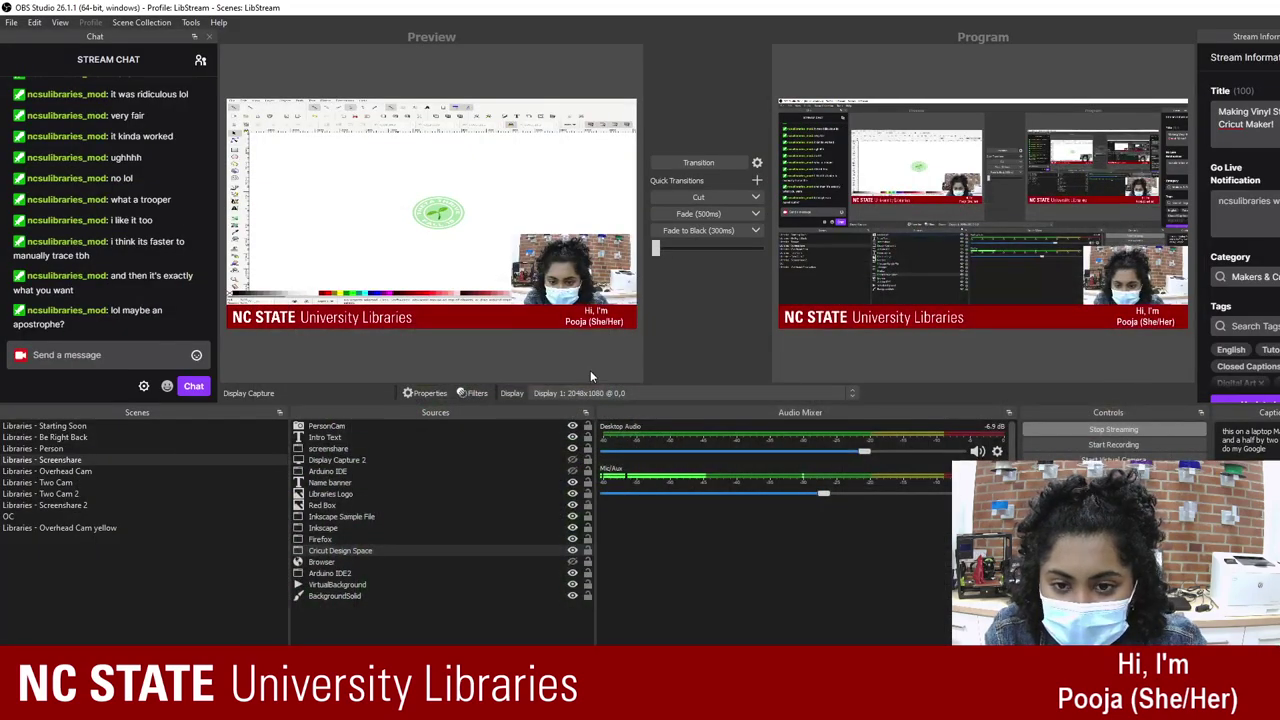
{"action": "left_click", "coordinate": [699, 162]}
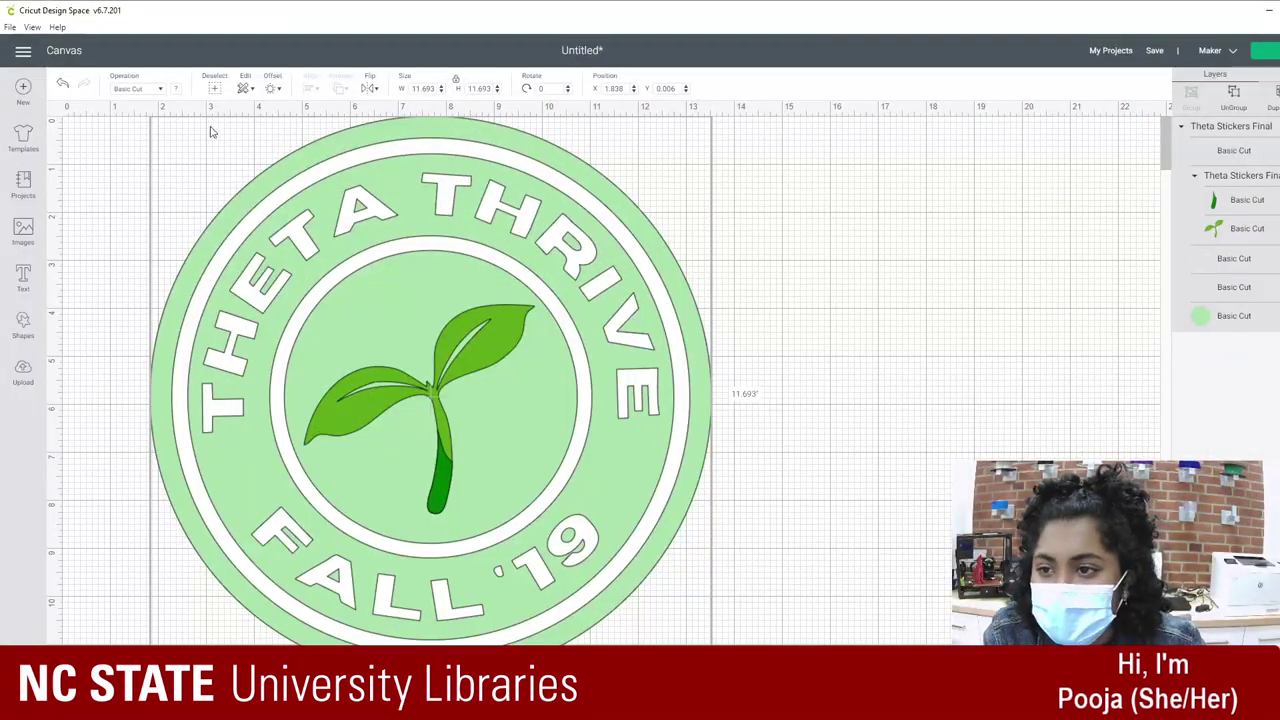
Step: Move the badge to the canvas origin, set its width to 2 inches with proportions locked, and deselect it
{"action": "left_click_drag", "start_coordinate": [364, 155], "coordinate": [275, 157]}
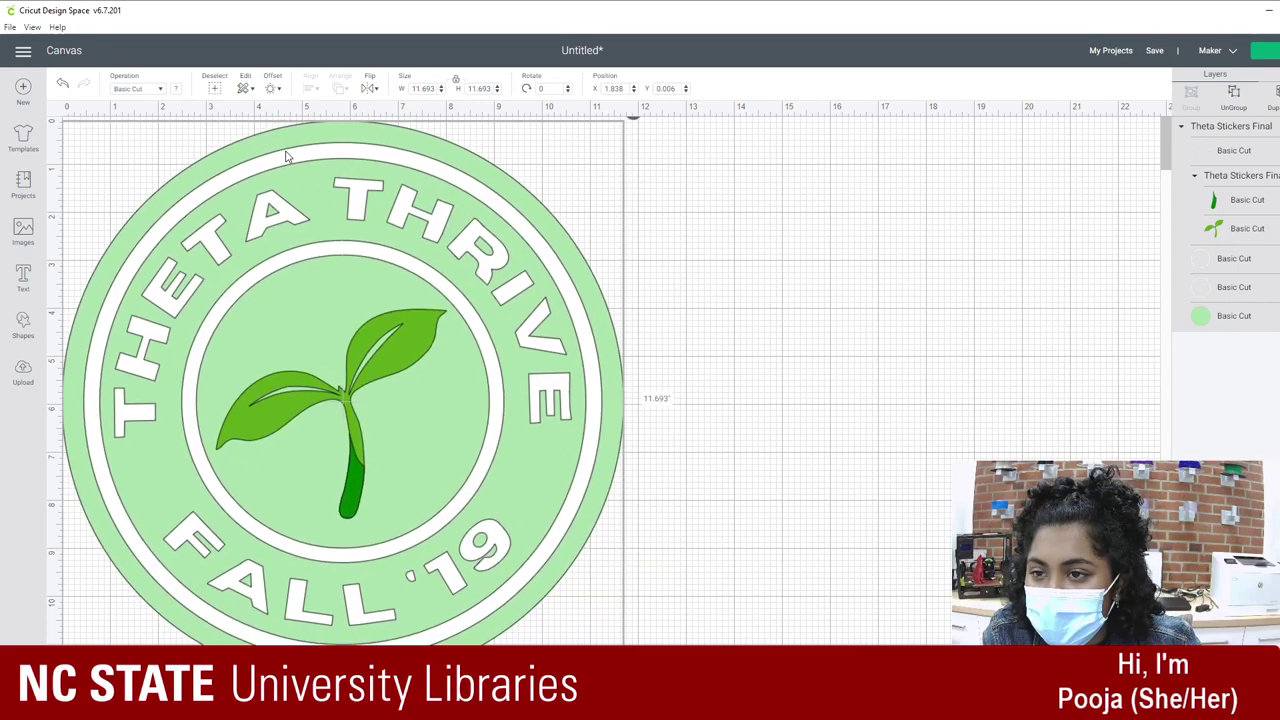
{"action": "left_click", "coordinate": [423, 88]}
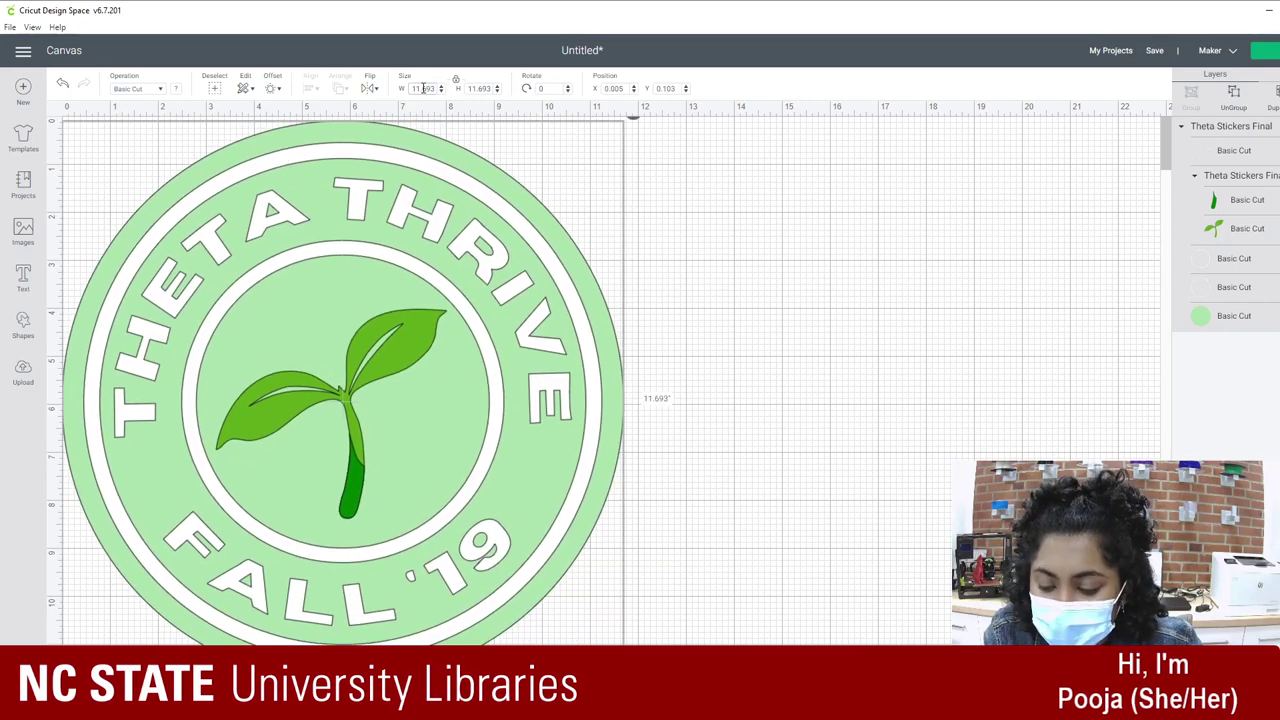
{"action": "type", "text": "2"}
{"action": "key", "text": "Return"}
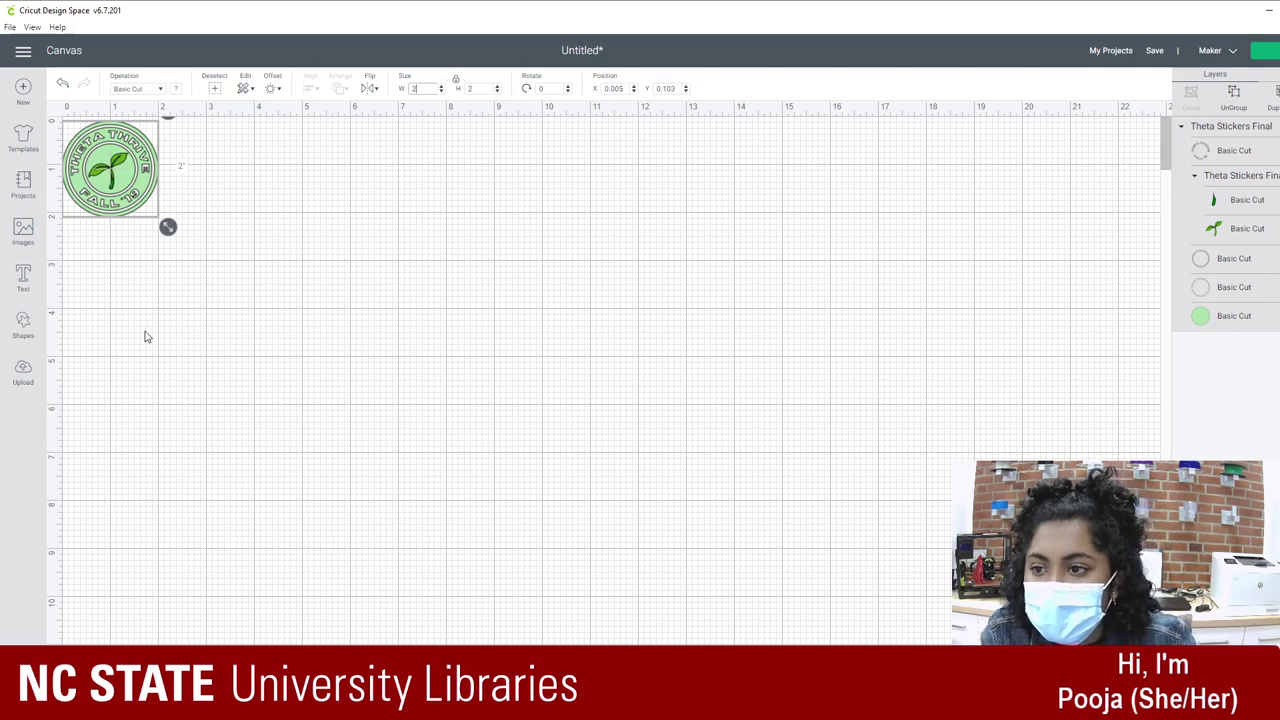
{"action": "left_click_drag", "start_coordinate": [151, 329], "coordinate": [2, 48]}
{"action": "left_click", "coordinate": [269, 260]}
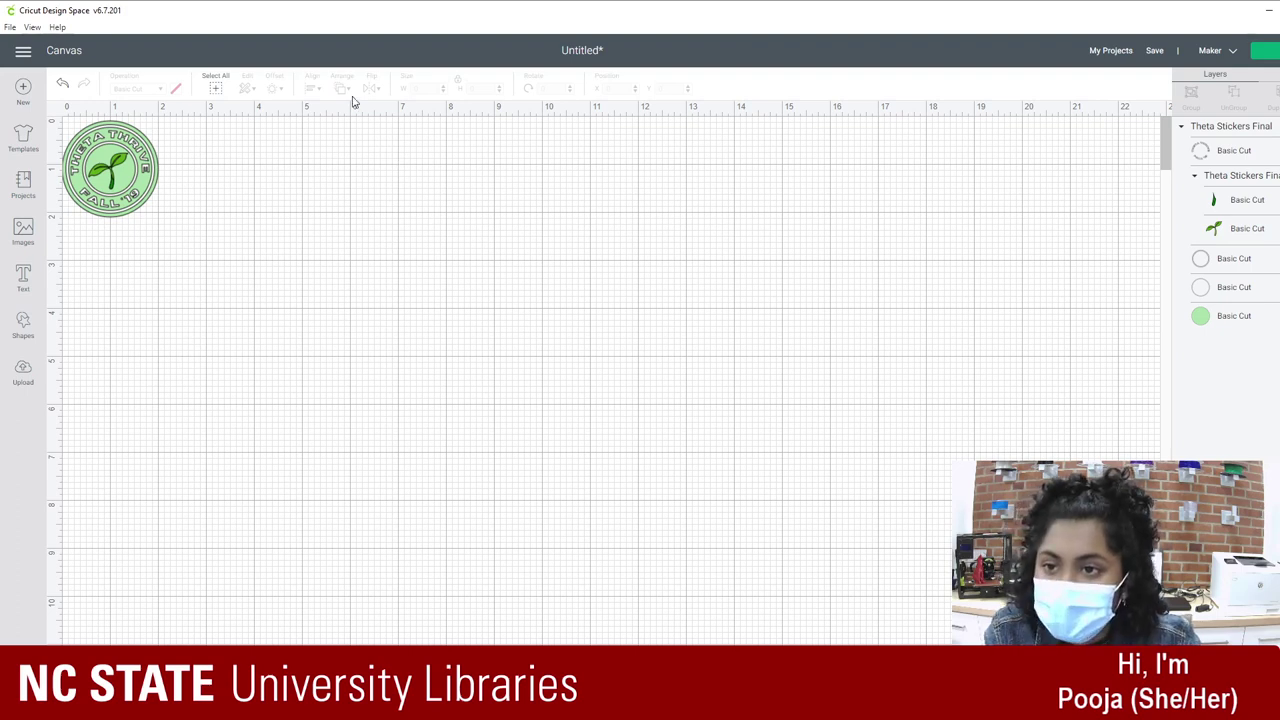
Step: Select the badge and set its width to 2.5 inches, keeping the proportions locked
{"action": "left_click", "coordinate": [112, 168]}
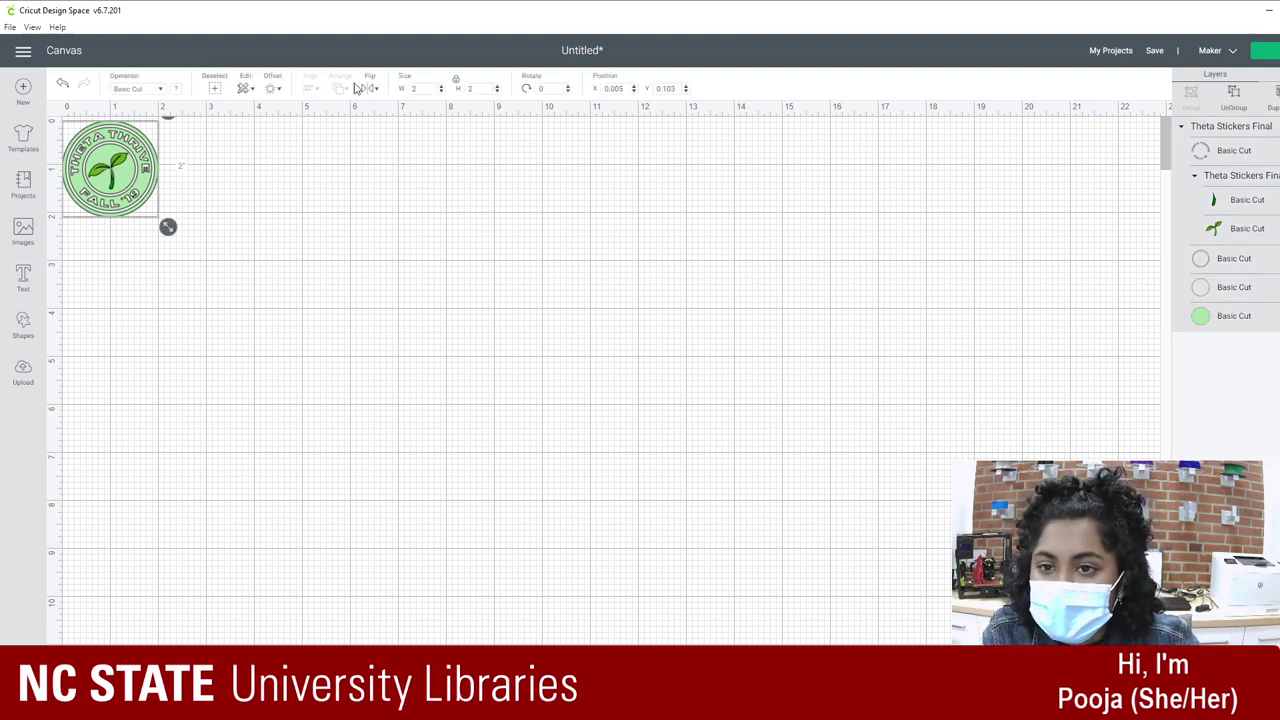
{"action": "left_click", "coordinate": [419, 89]}
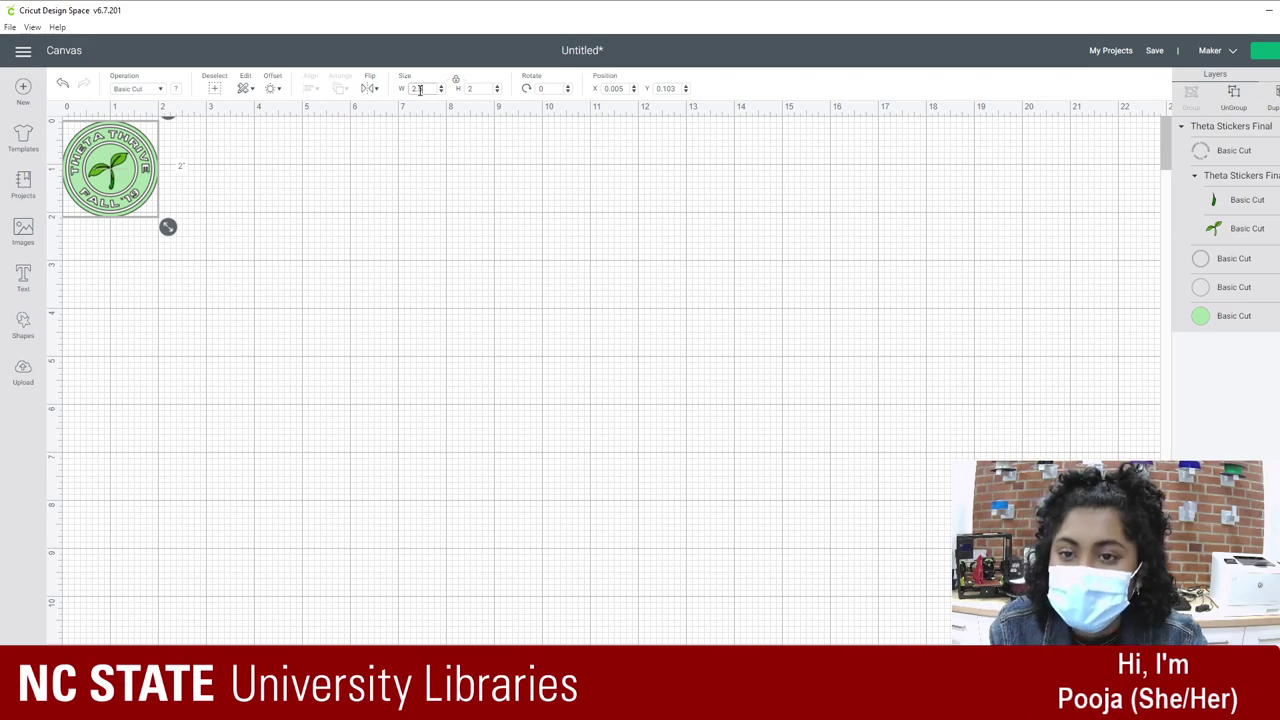
{"action": "type", "text": ".5"}
{"action": "key", "text": "Return"}
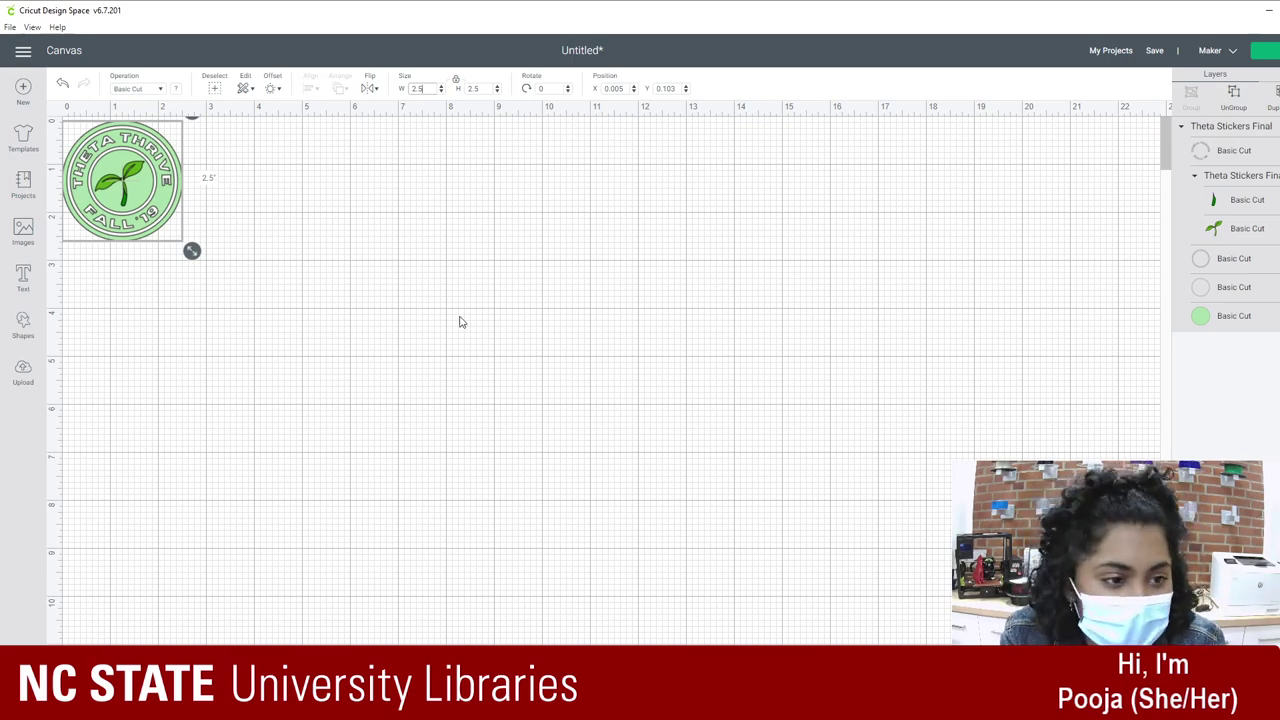
{"action": "left_click_drag", "start_coordinate": [462, 316], "coordinate": [5, 100]}
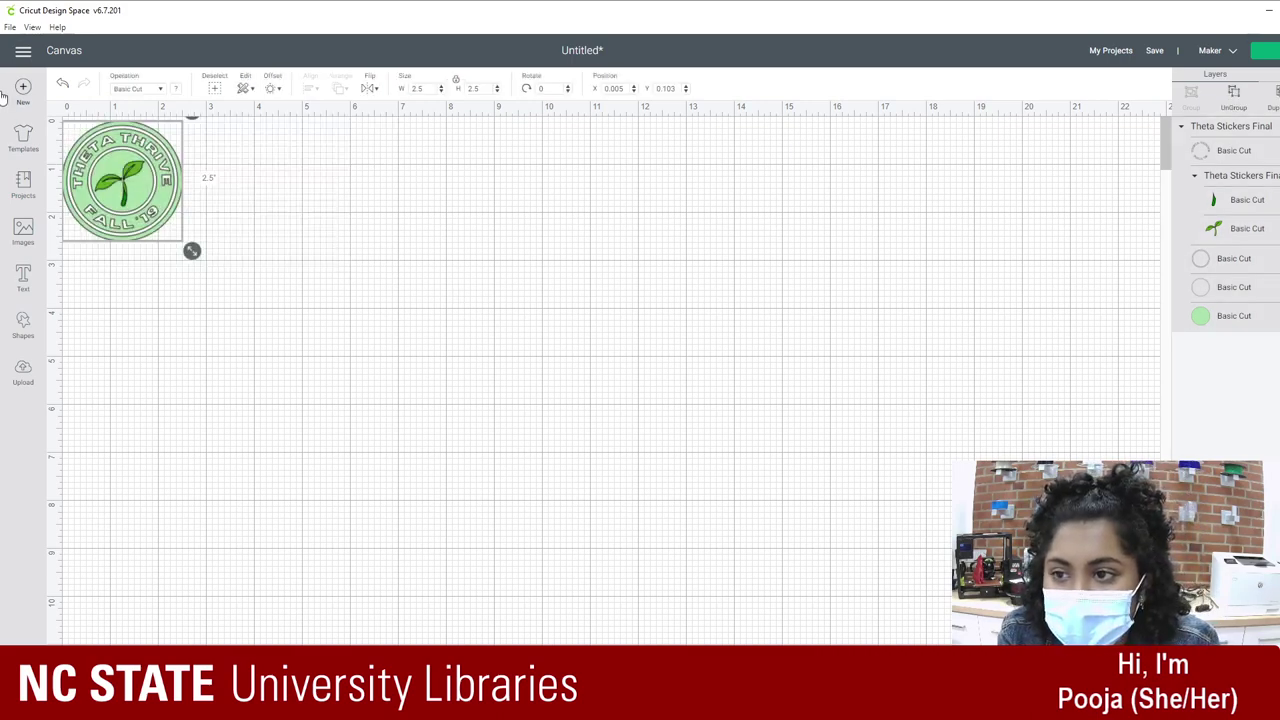
Step: Deselect the badge and hide its two ring layers, the sprout group and the lettering, leaving the light green circle
{"action": "left_click", "coordinate": [604, 262]}
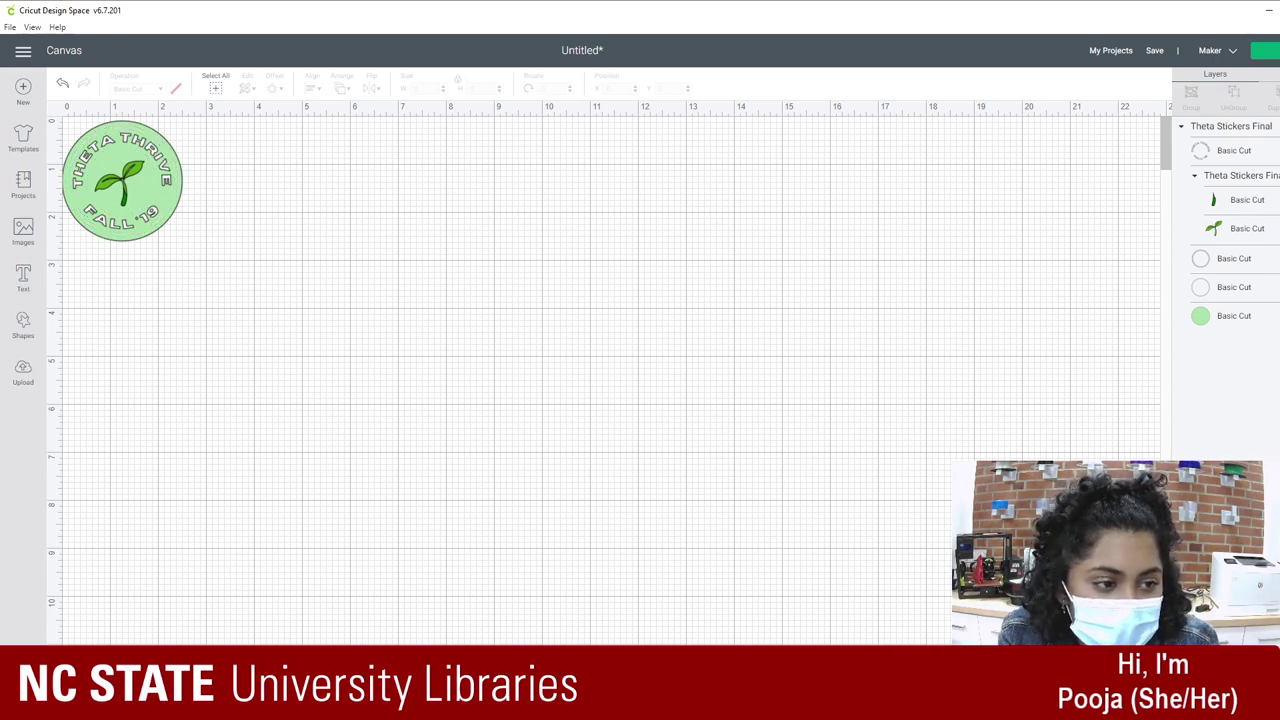
{"action": "left_click", "coordinate": [1241, 175]}
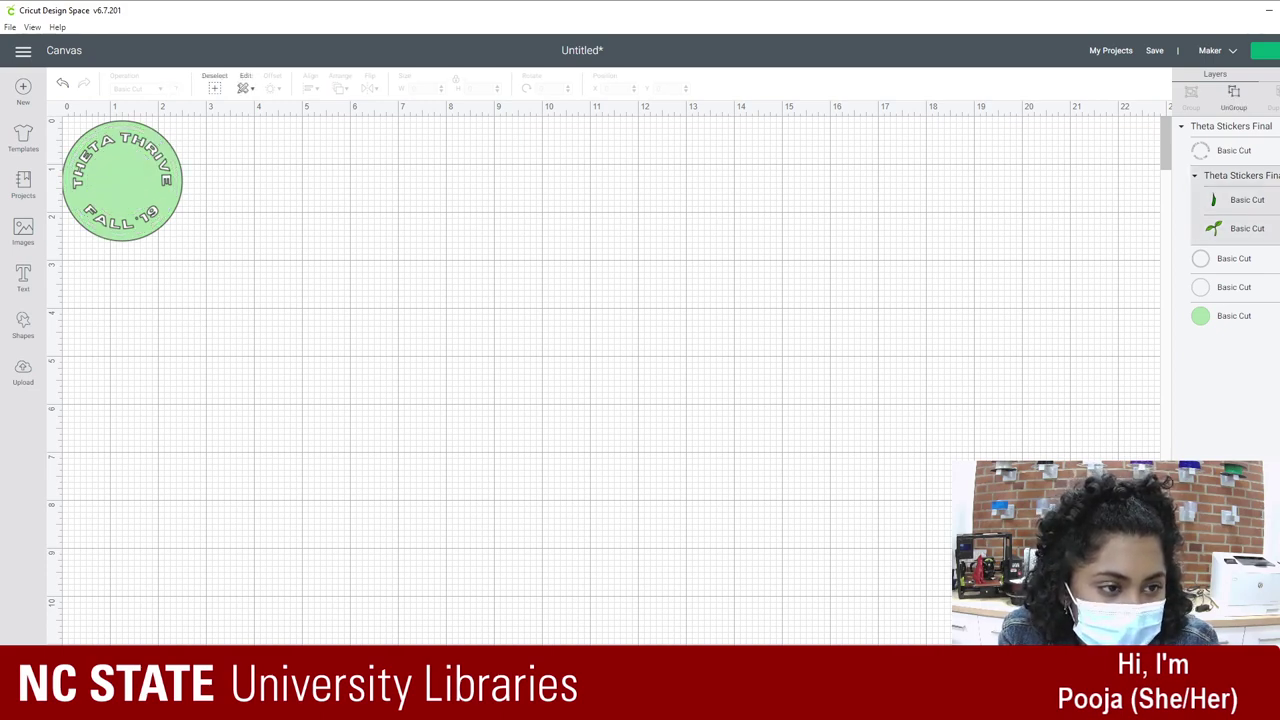
{"action": "key", "text": "Escape"}
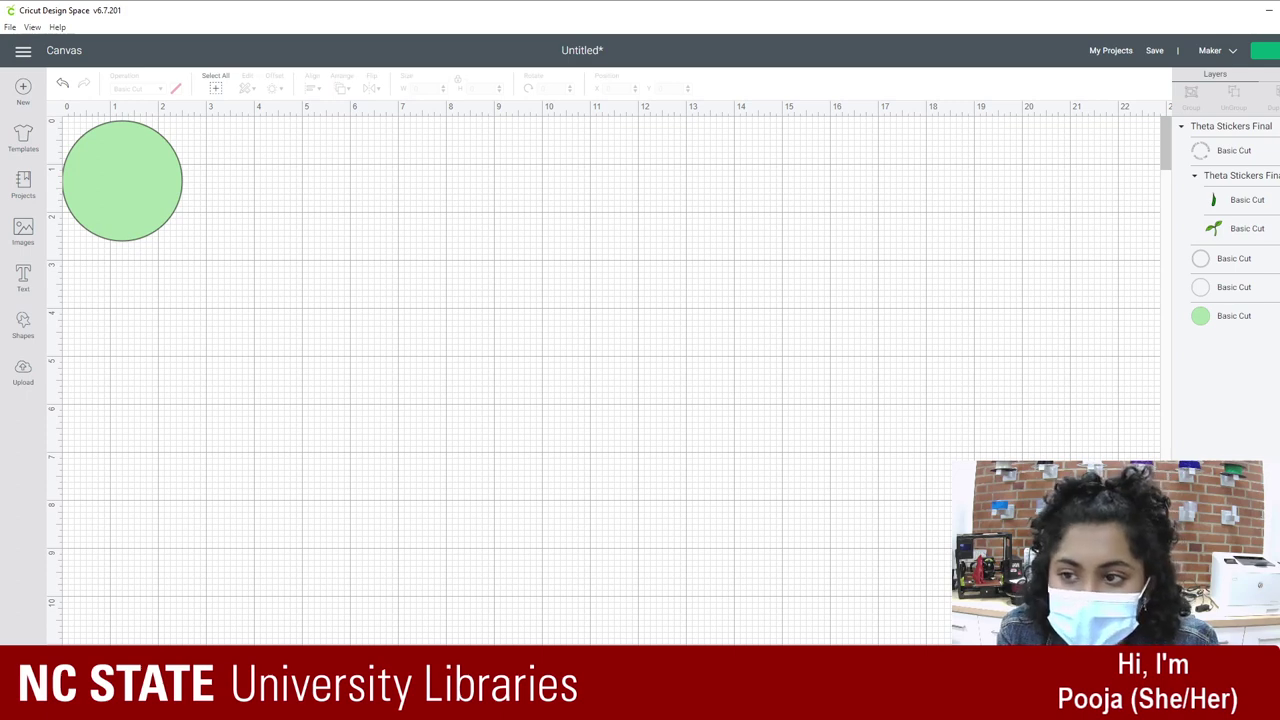
Step: Take the light green circle through mat preparation to the cutting stage and set its base material to Vinyl
{"action": "left_click", "coordinate": [1274, 315]}
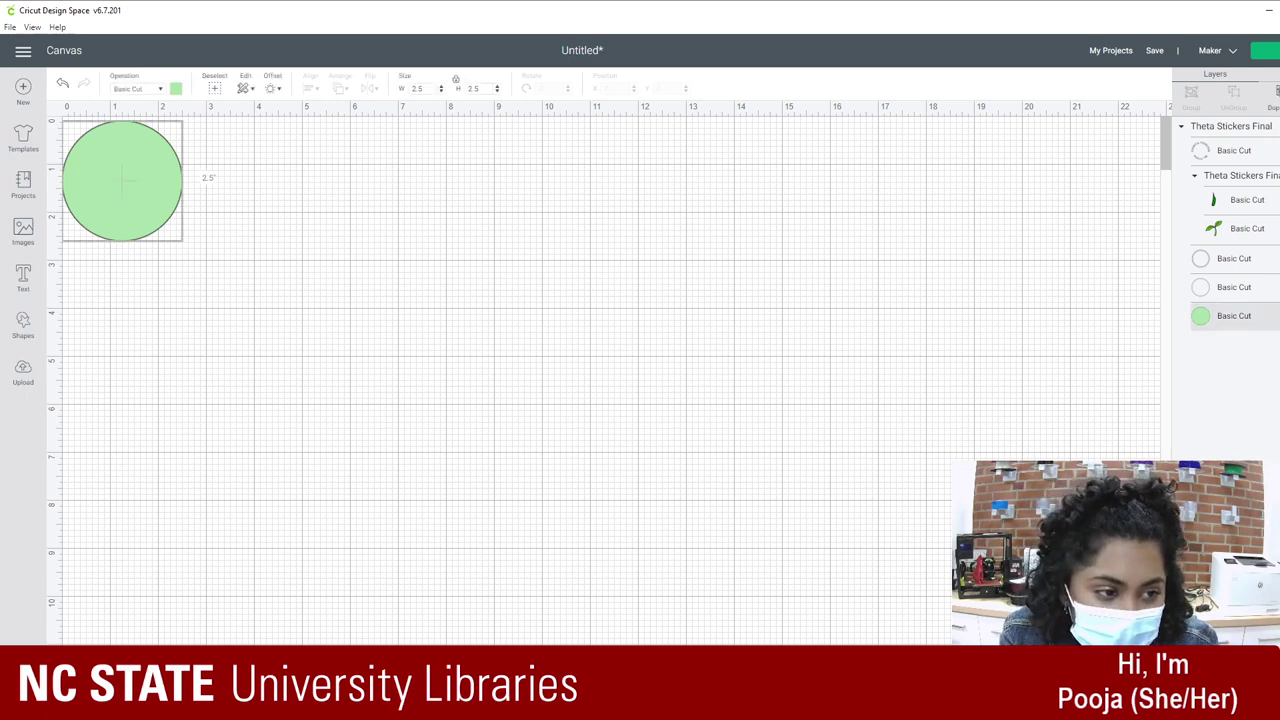
{"action": "left_click", "coordinate": [1274, 315]}
{"action": "left_click", "coordinate": [1274, 287]}
{"action": "left_click", "coordinate": [1274, 258]}
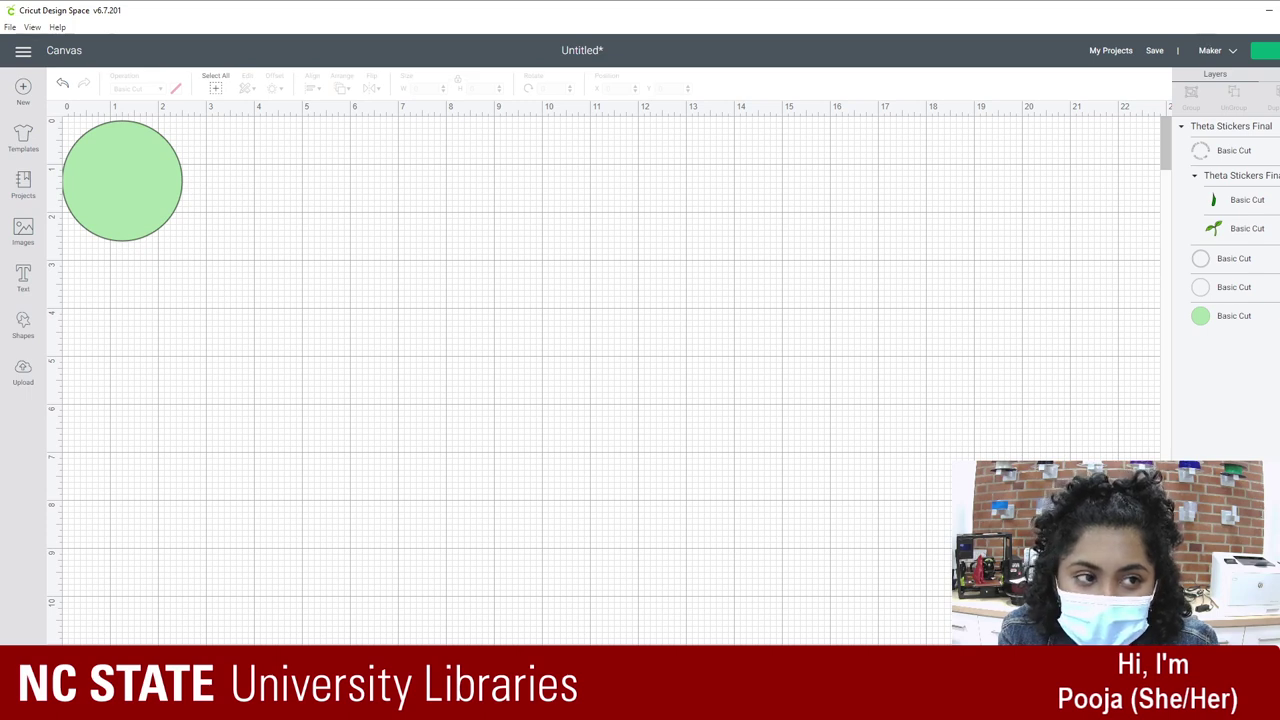
{"action": "left_click", "coordinate": [1262, 52]}
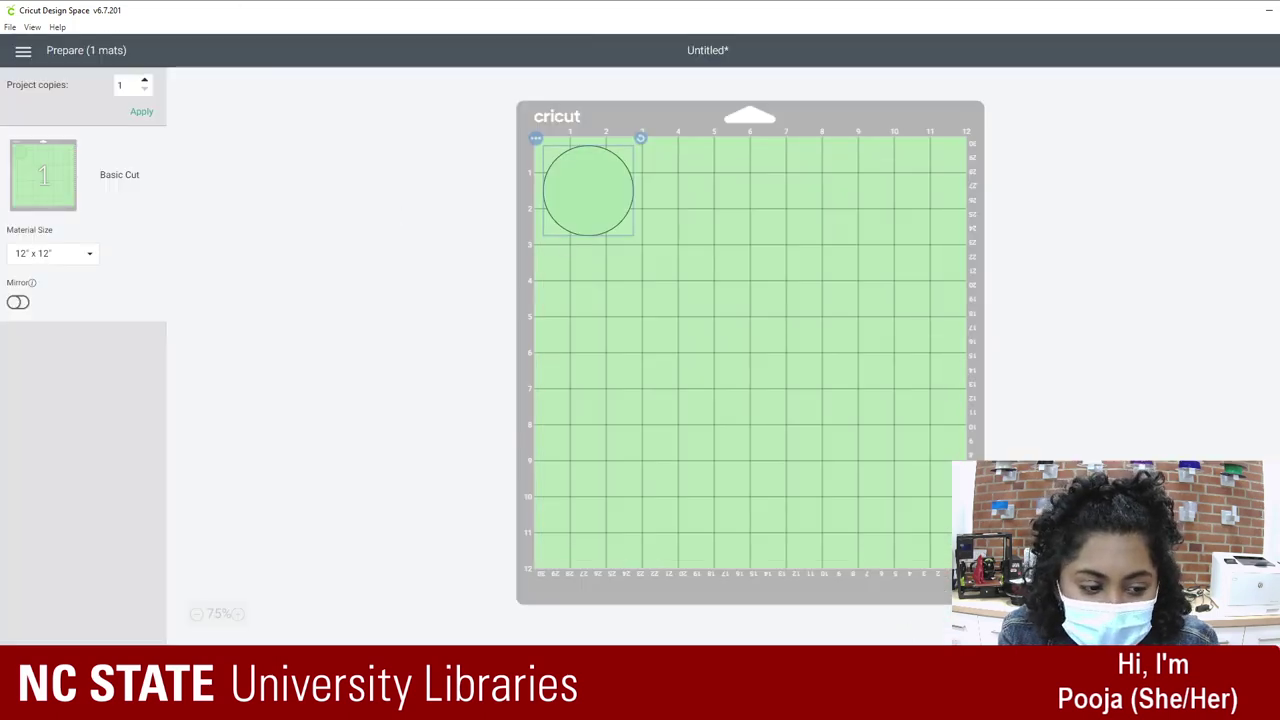
{"action": "left_click", "coordinate": [1245, 668]}
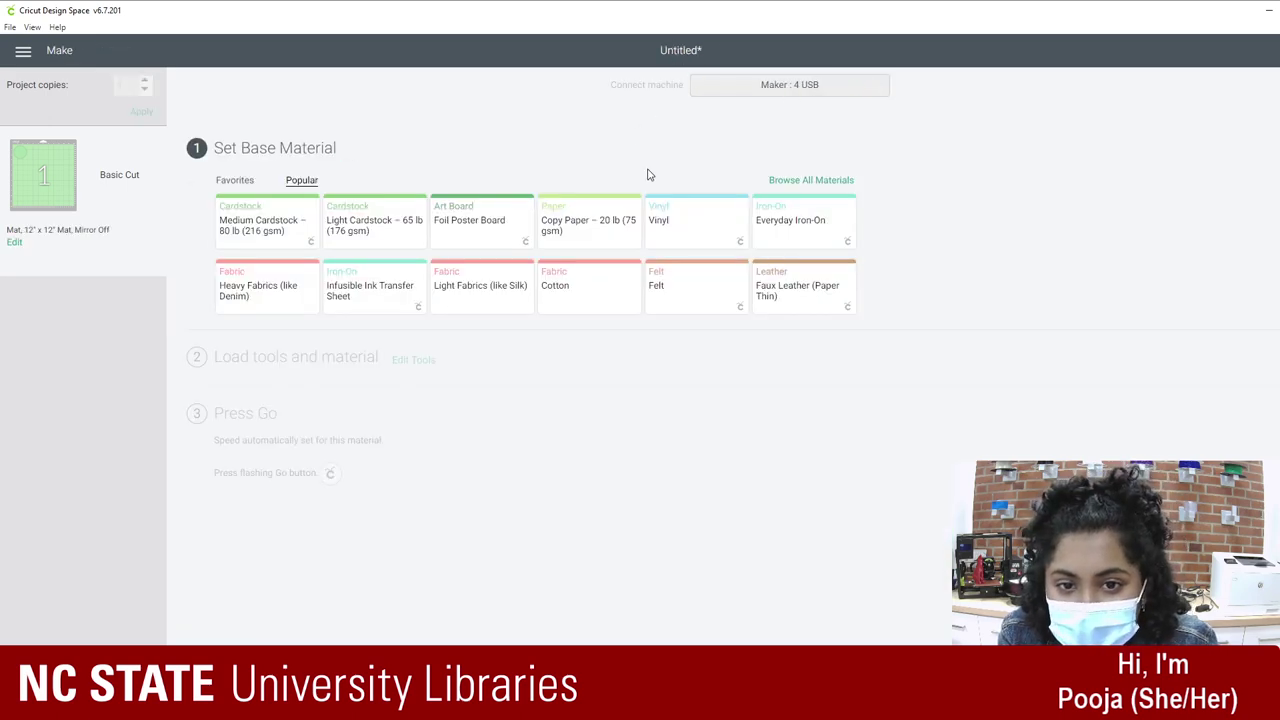
{"action": "left_click", "coordinate": [671, 240]}
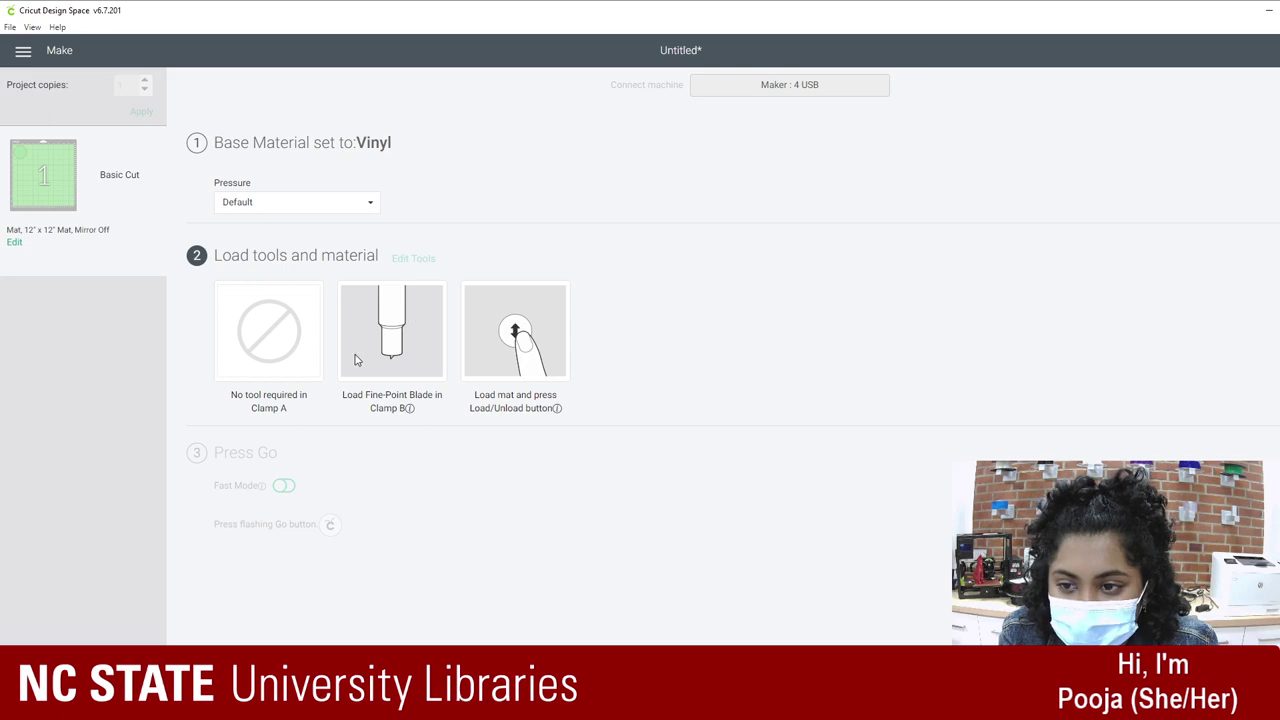
Step: Switch to Inkscape and maximize the window showing the badge drawing
{"action": "key", "text": "alt+Tab"}
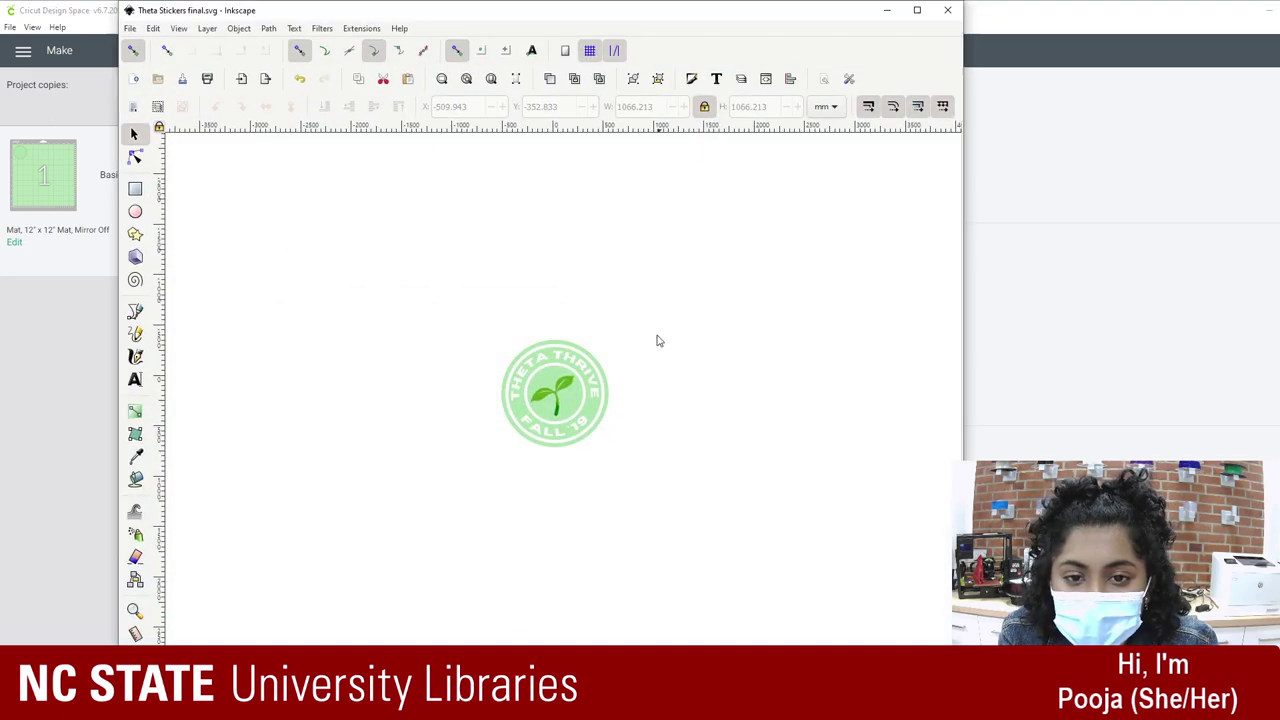
{"action": "key", "text": "super+Down"}
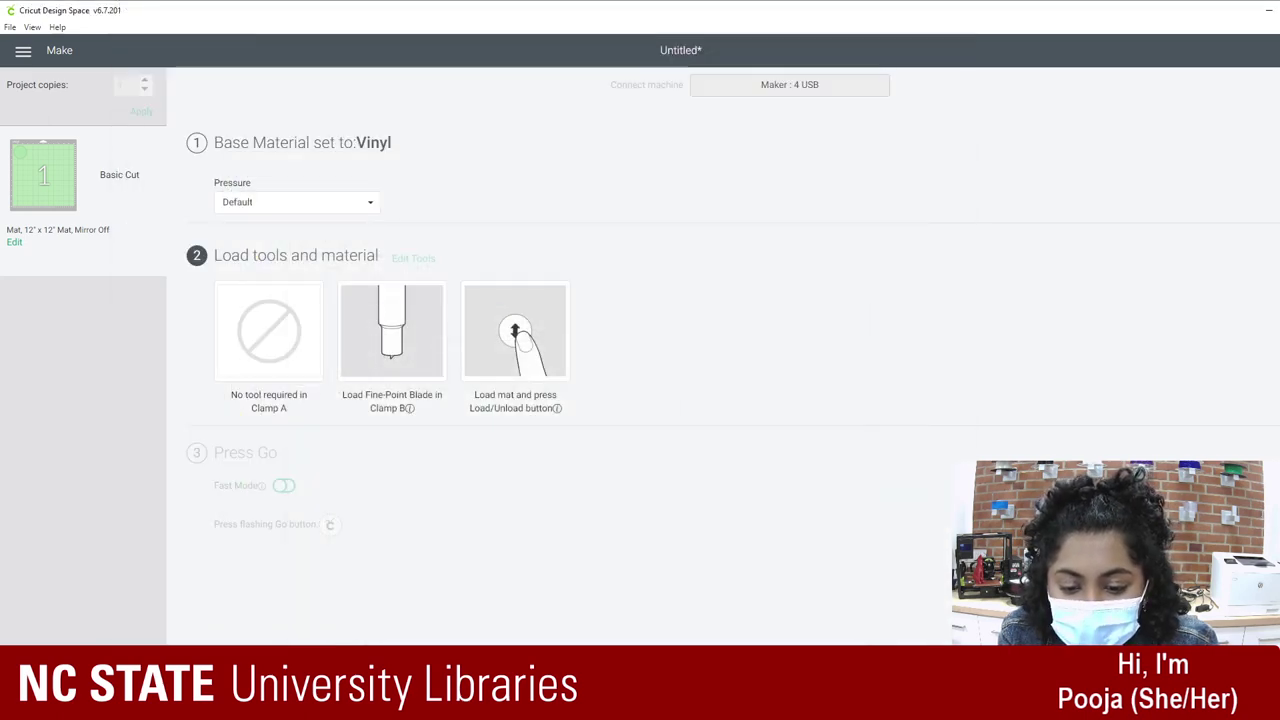
{"action": "key", "text": "alt+Tab"}
{"action": "left_click", "coordinate": [712, 163]}
{"action": "left_click", "coordinate": [712, 162]}
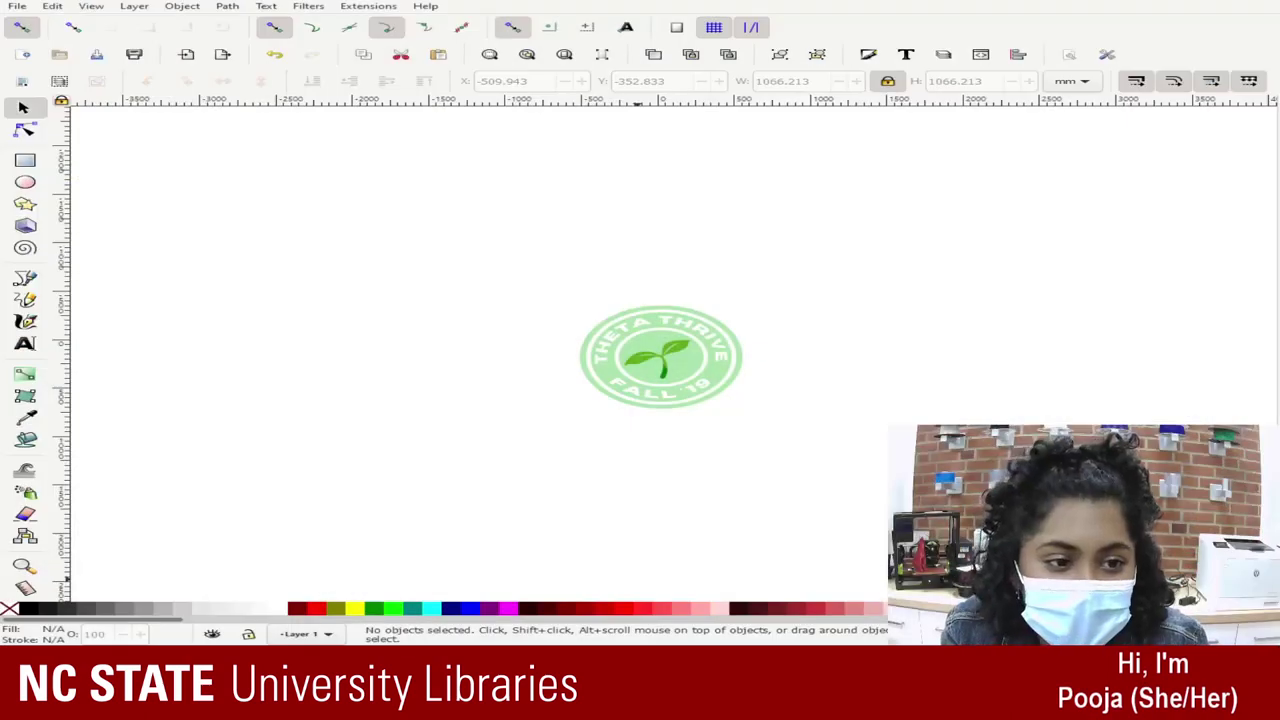
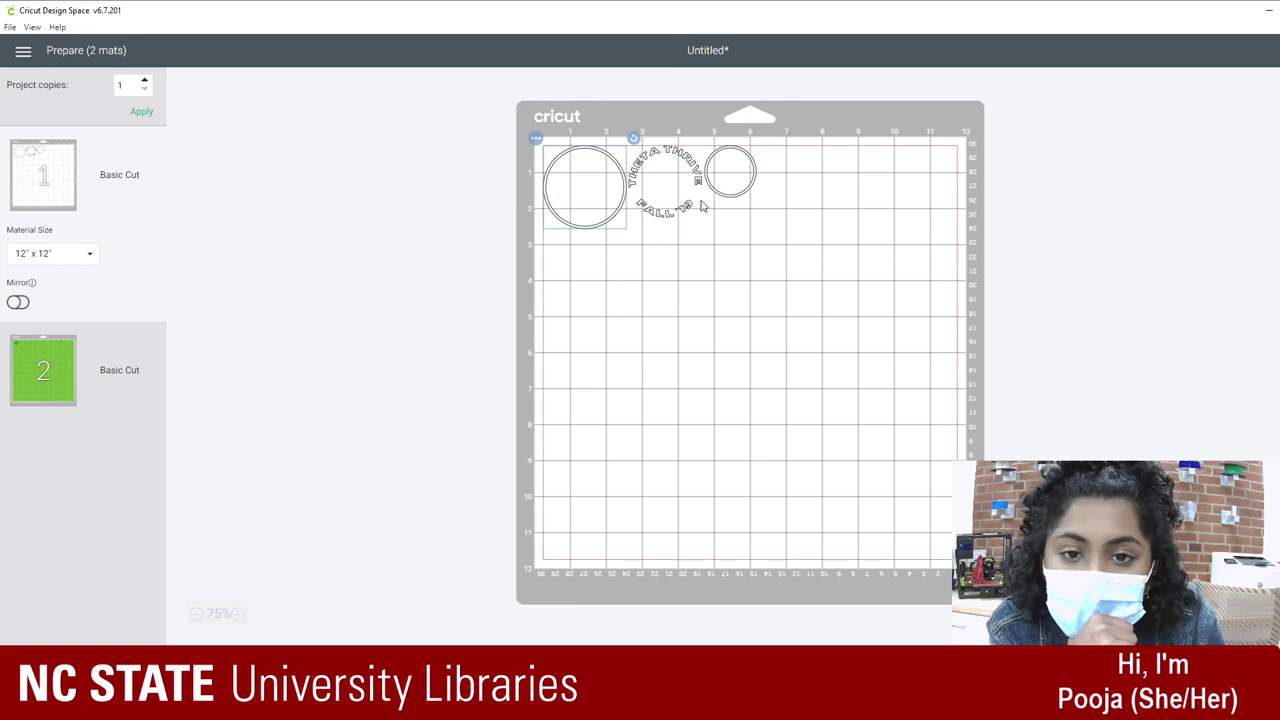
Step: Try to nest the lettering inside the large ring on the white mat, and return to the canvas
{"action": "left_click_drag", "start_coordinate": [686, 167], "coordinate": [604, 173]}
{"action": "left_click", "coordinate": [745, 327]}
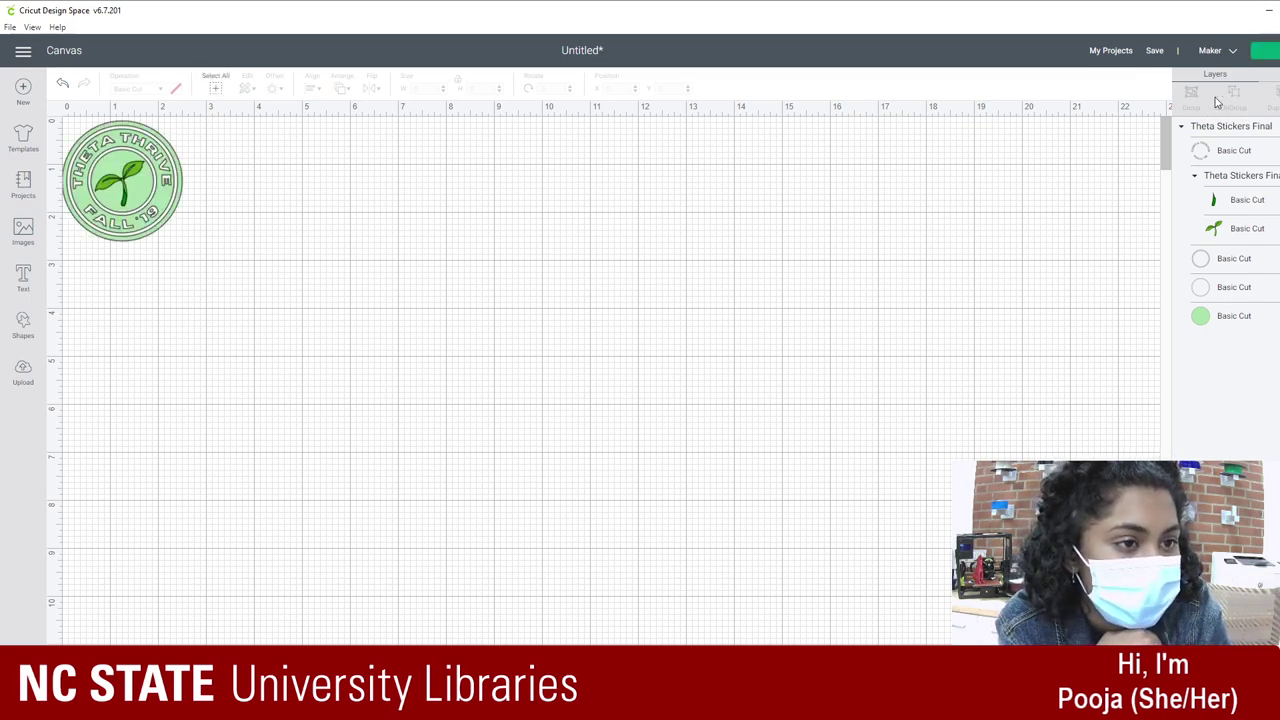
Step: Sync the two rings and the lettering to the sprout leaves' green, preview the resulting mats and return to the canvas
{"action": "left_click", "coordinate": [1268, 203]}
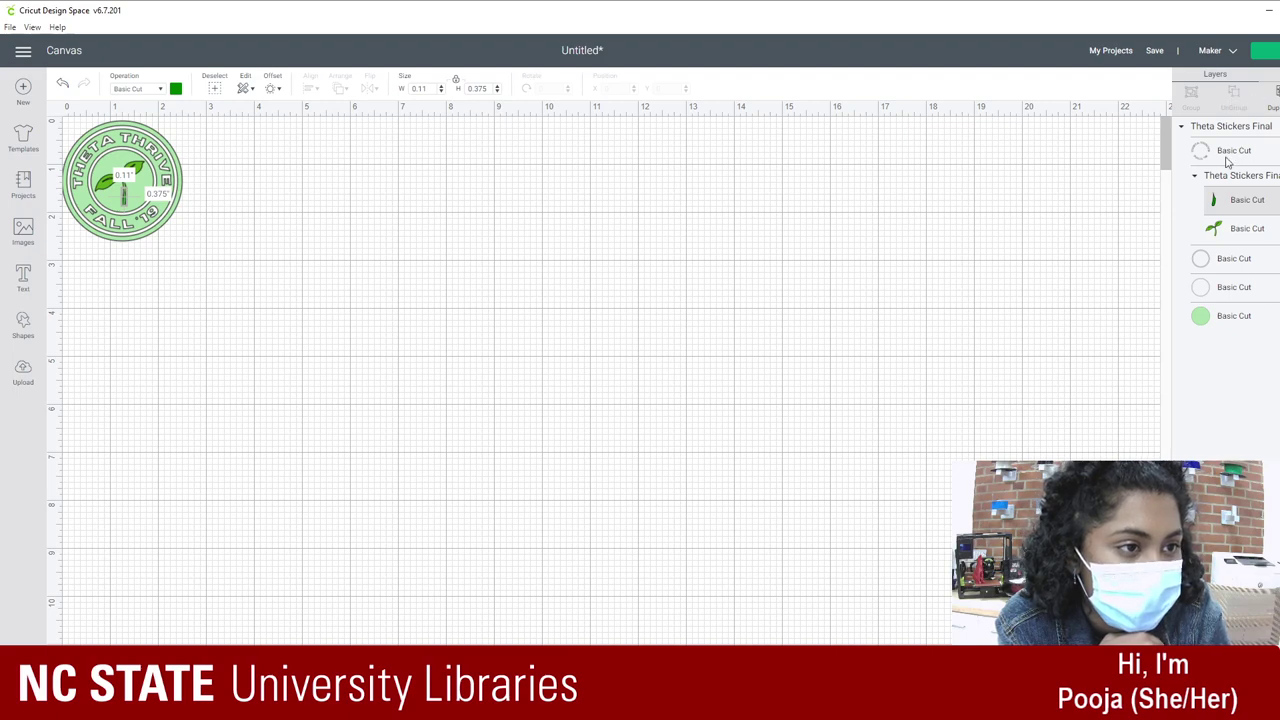
{"action": "left_click", "coordinate": [1193, 177]}
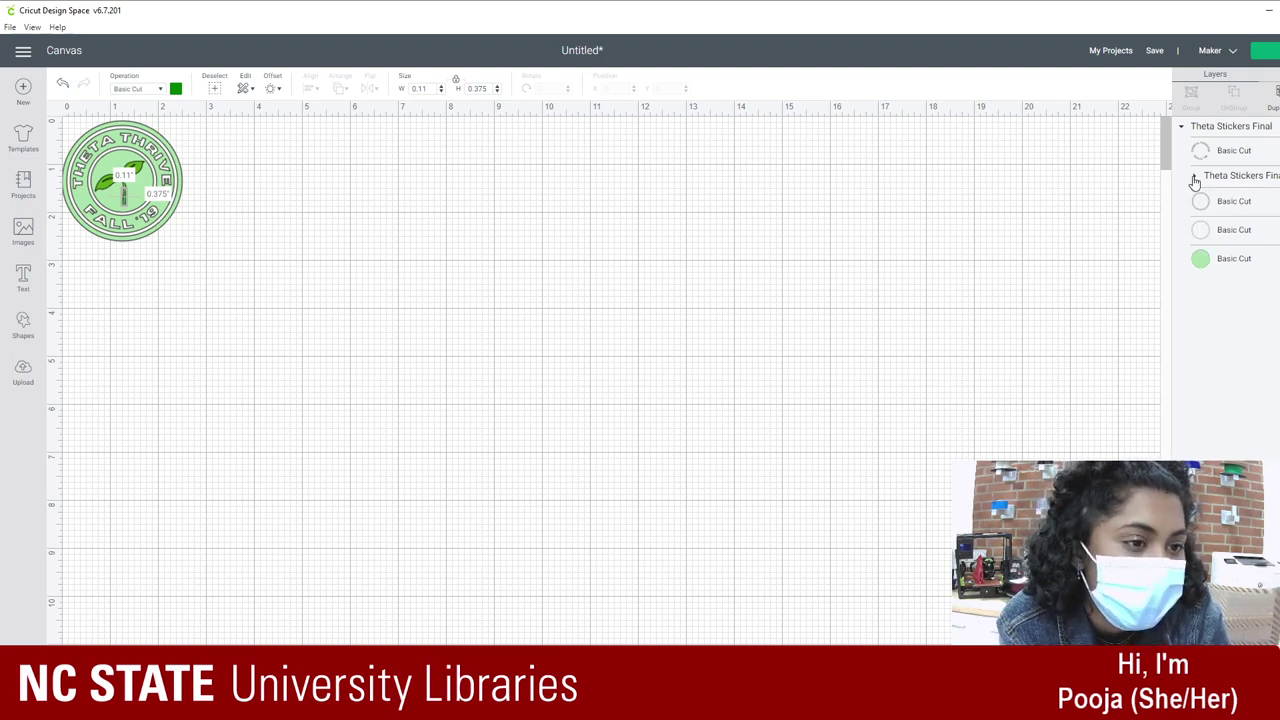
{"action": "left_click", "coordinate": [1193, 180]}
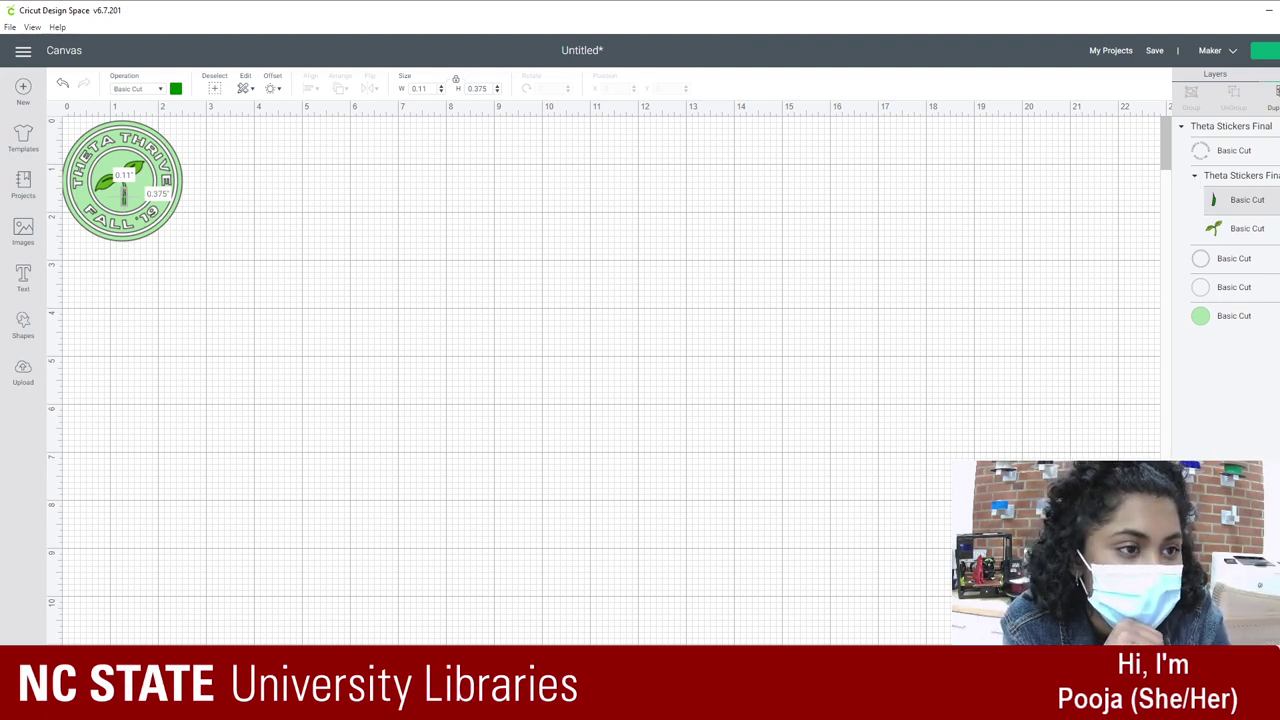
{"action": "left_click", "coordinate": [1220, 83]}
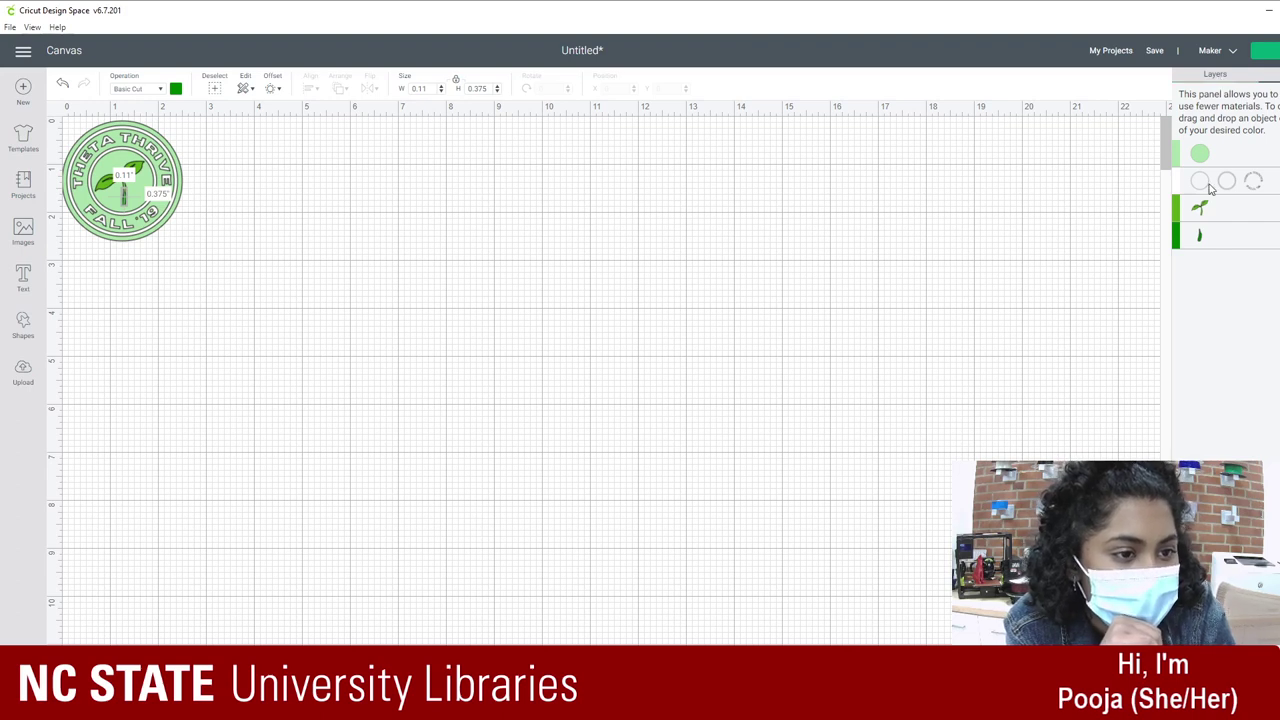
{"action": "left_click_drag", "start_coordinate": [1199, 210], "coordinate": [1276, 182]}
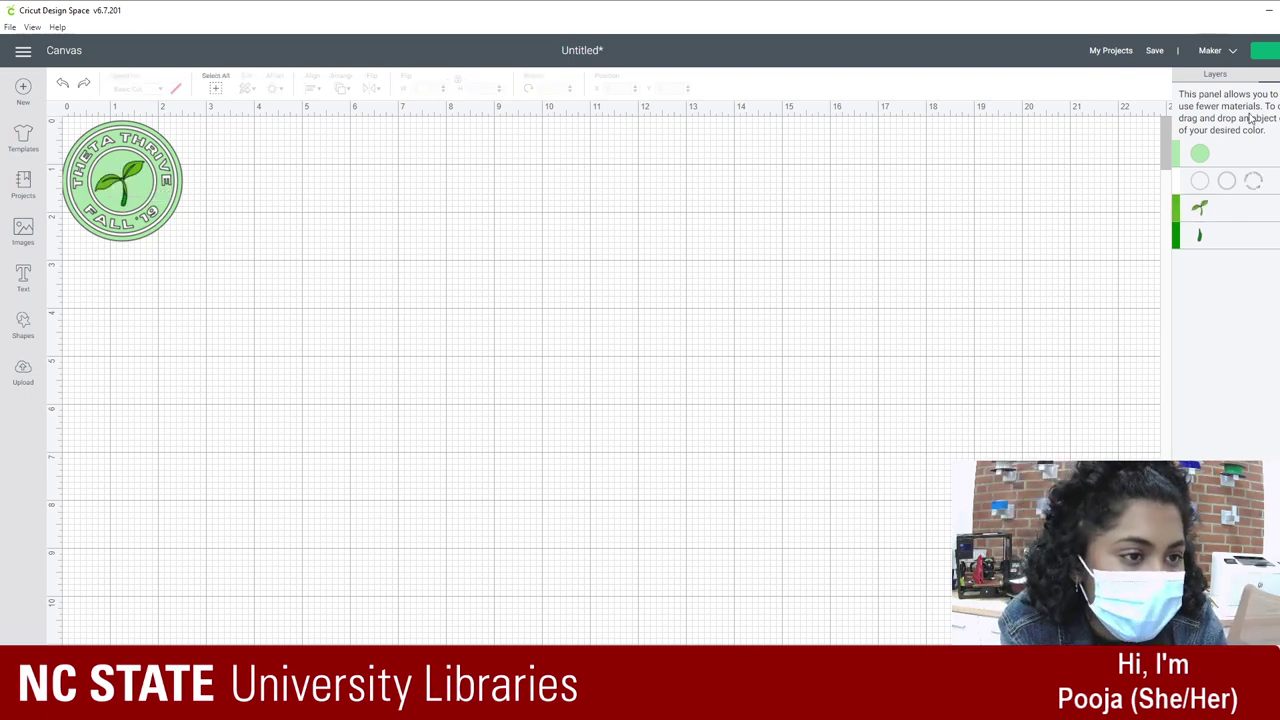
{"action": "left_click_drag", "start_coordinate": [1200, 207], "coordinate": [1274, 184]}
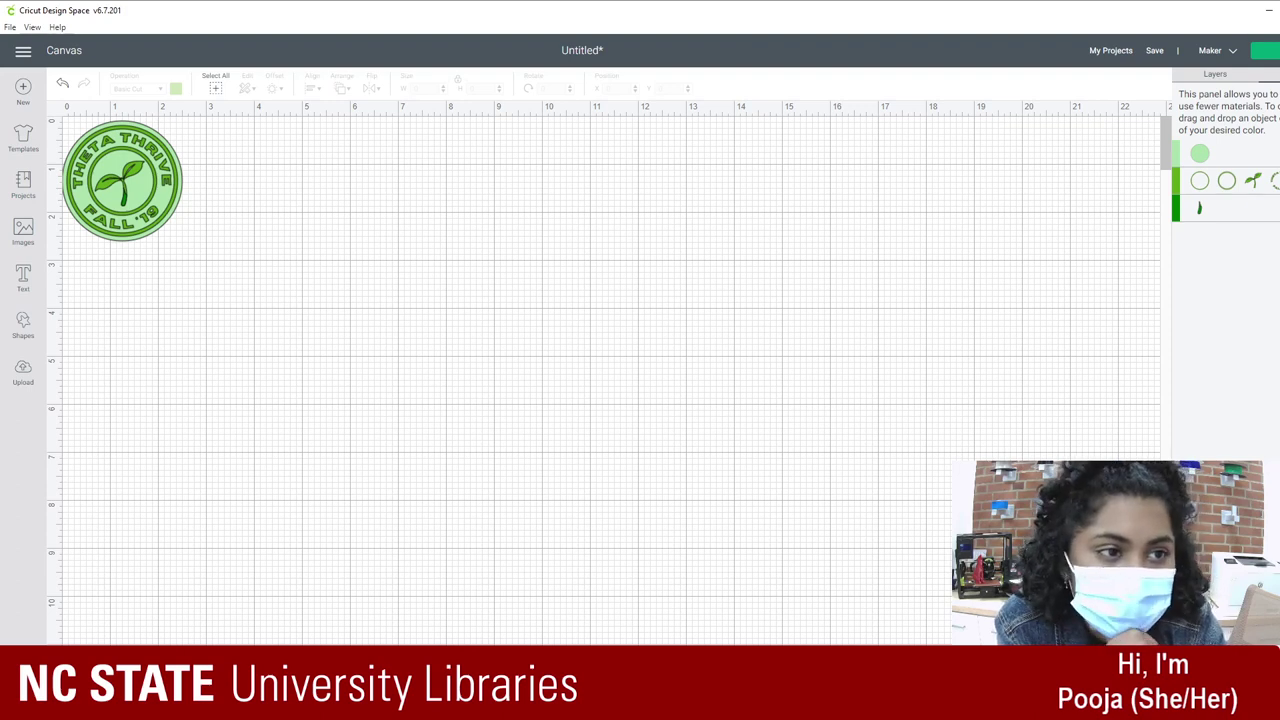
{"action": "left_click", "coordinate": [1264, 50]}
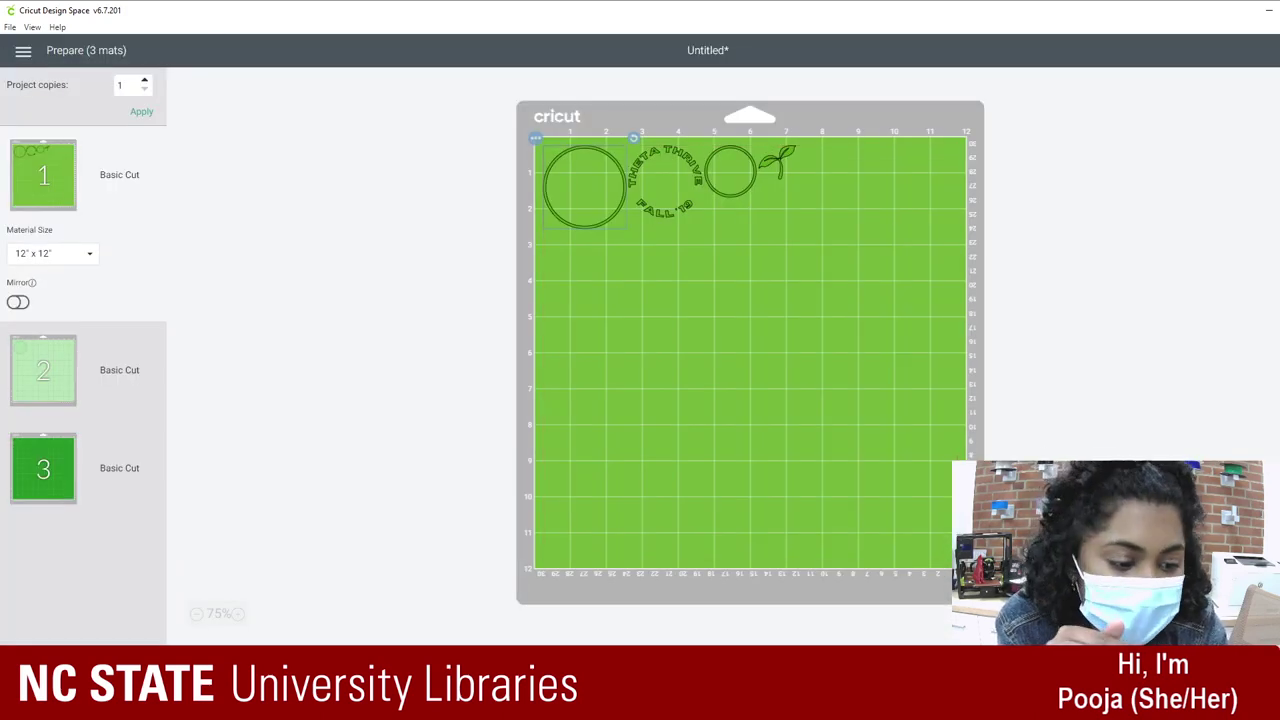
{"action": "left_click", "coordinate": [1180, 672]}
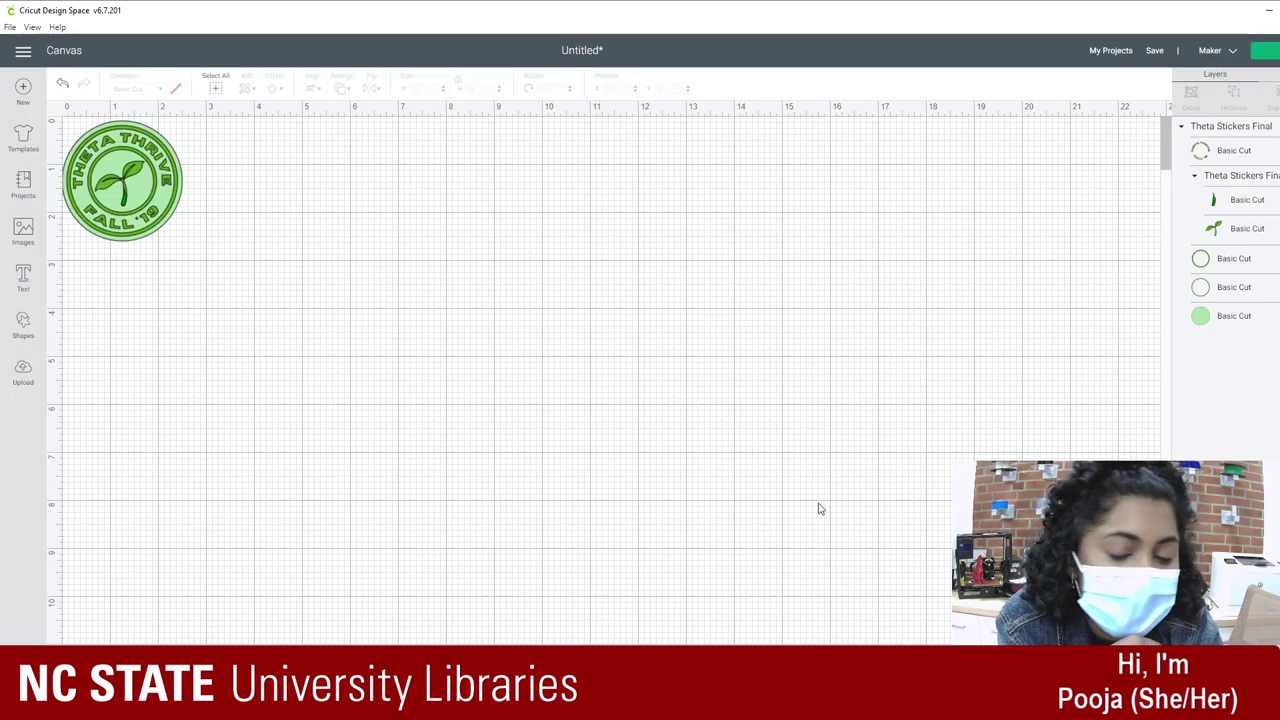
Step: Switch to Inkscape, move the split-view divider off the artwork and delete the black copy of the badge
{"action": "key", "text": "alt+Tab"}
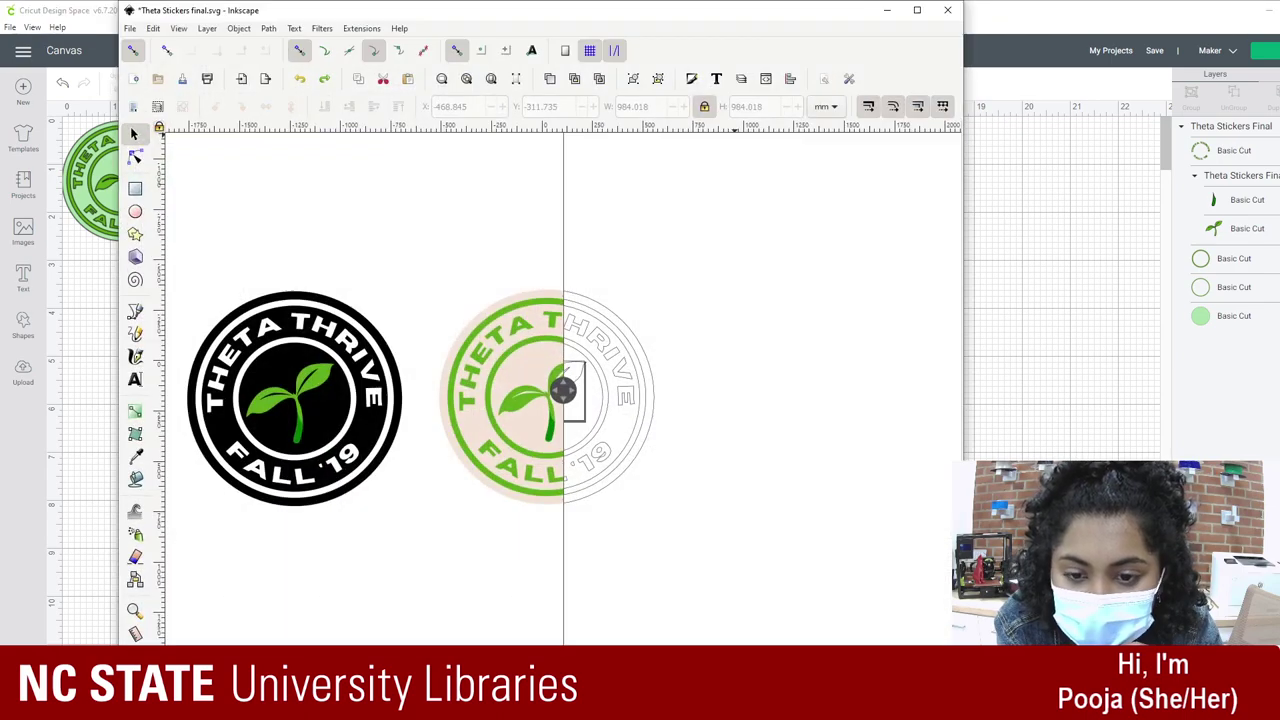
{"action": "left_click_drag", "start_coordinate": [564, 391], "coordinate": [945, 416]}
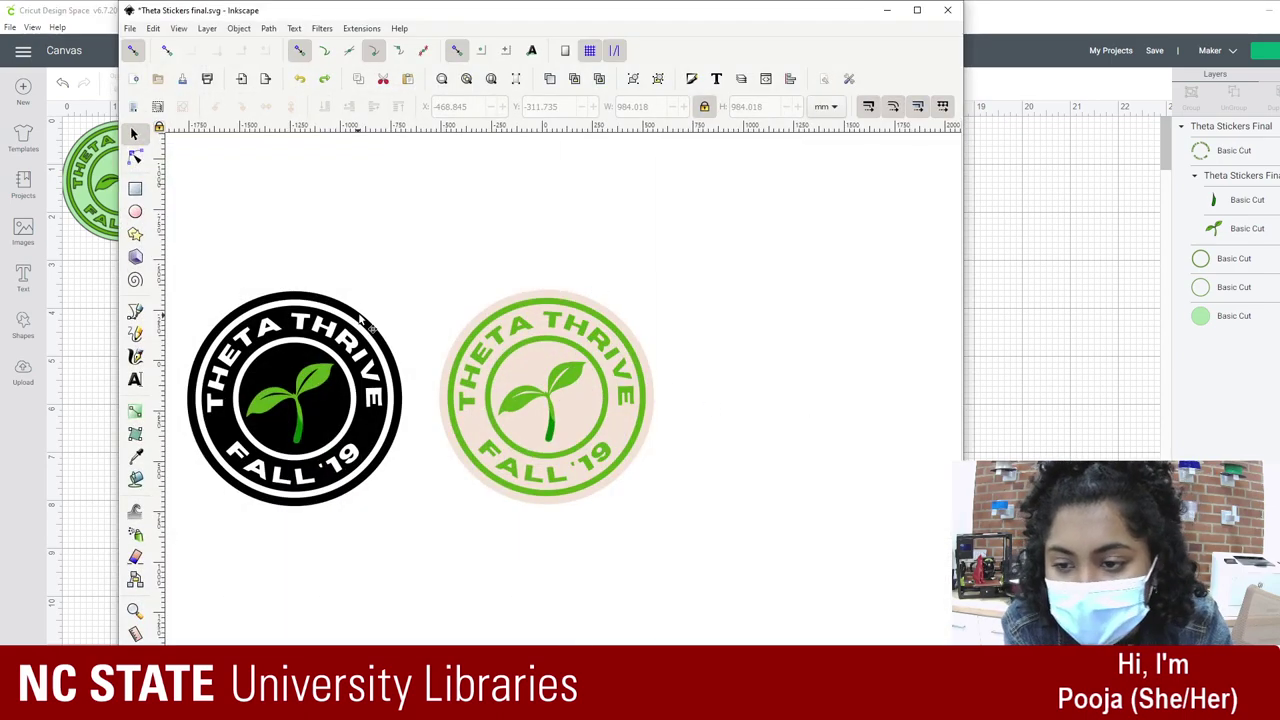
{"action": "left_click_drag", "start_coordinate": [198, 232], "coordinate": [460, 594]}
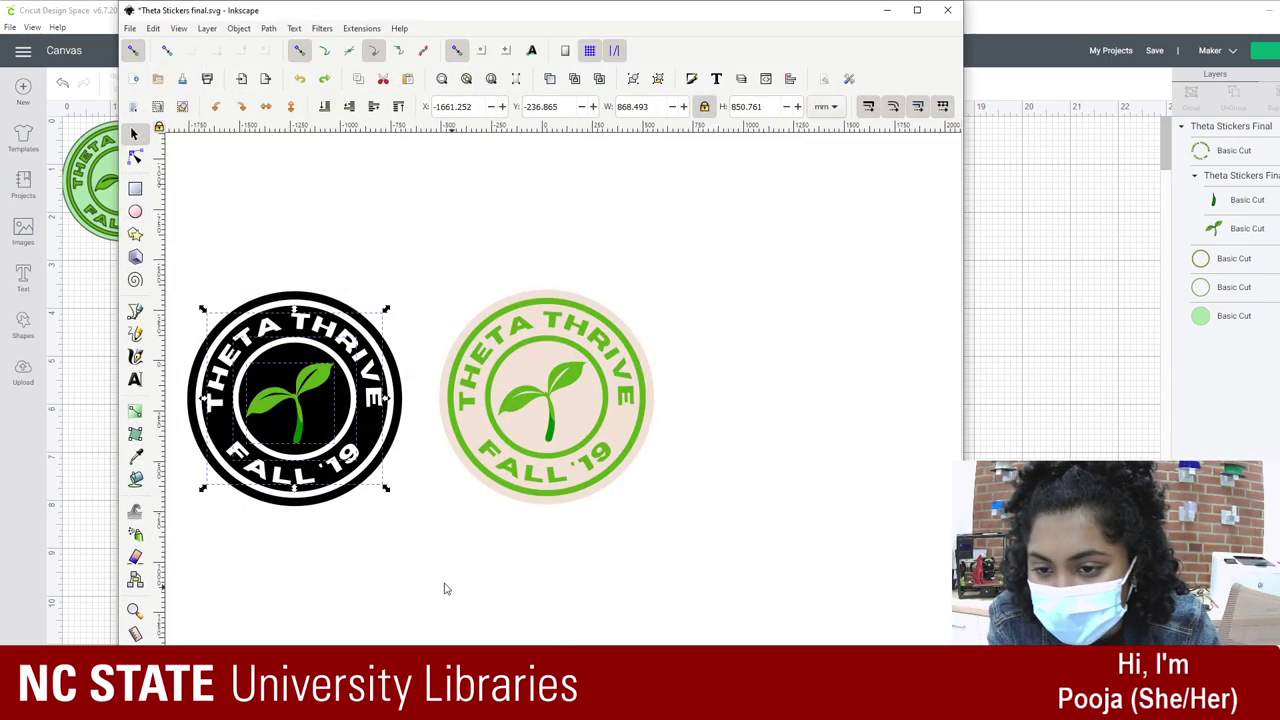
{"action": "key", "text": "Delete"}
{"action": "scroll", "coordinate": [431, 564], "scroll_direction": "left", "scroll_amount": 15}
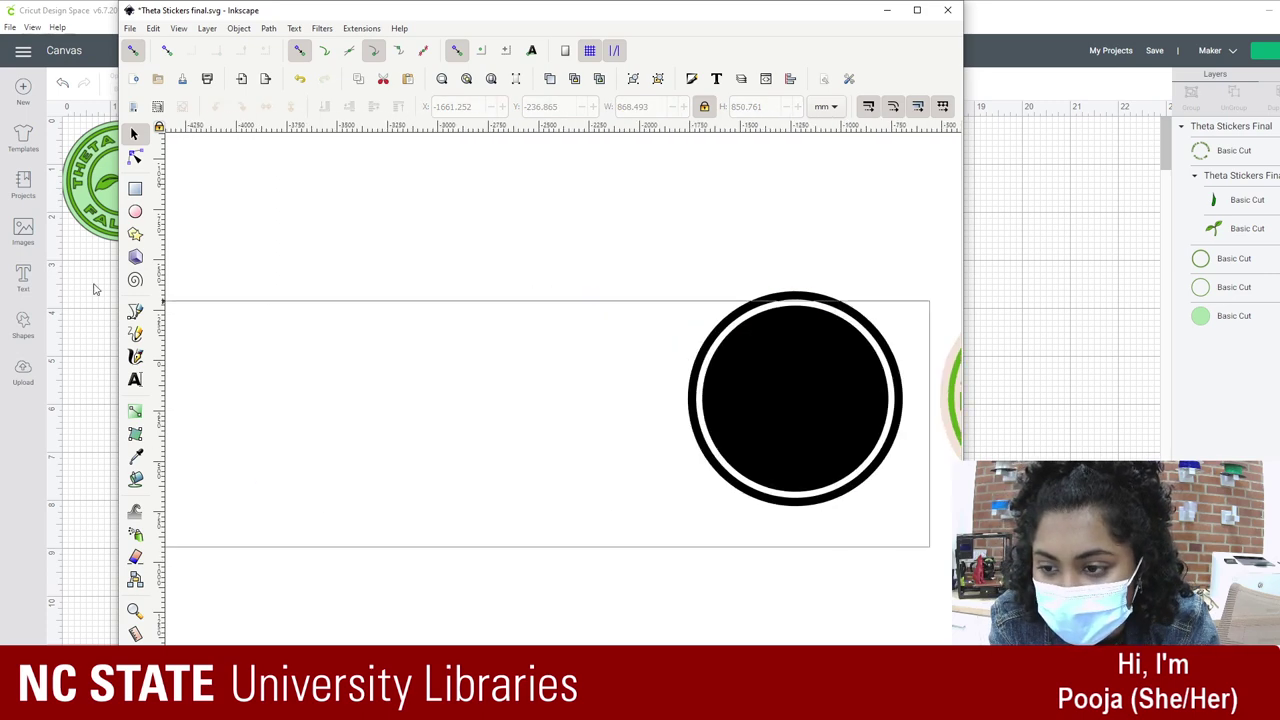
{"action": "left_click_drag", "start_coordinate": [1066, 332], "coordinate": [443, 237]}
{"action": "key", "text": "Delete"}
{"action": "left_click_drag", "start_coordinate": [552, 156], "coordinate": [928, 603]}
{"action": "left_click", "coordinate": [751, 591]}
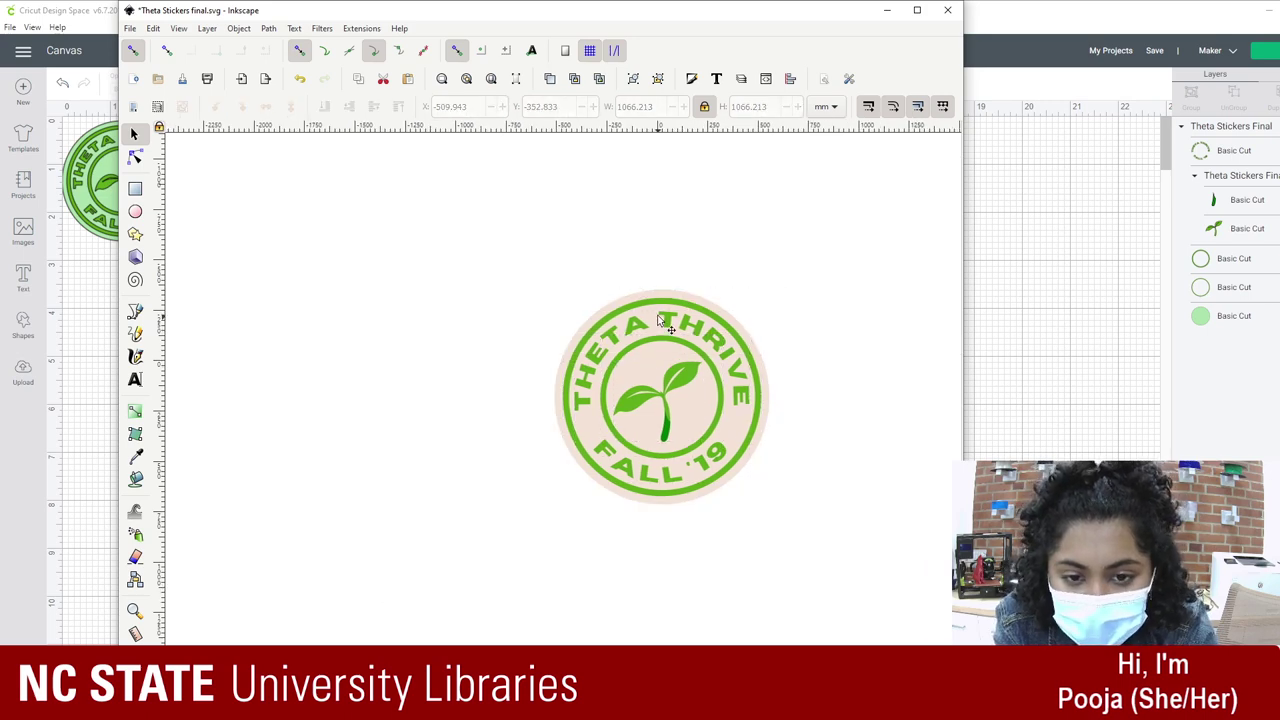
Step: Ungroup all the parts of the remaining beige and green badge and select its outer ring alone
{"action": "left_click_drag", "start_coordinate": [514, 208], "coordinate": [876, 608]}
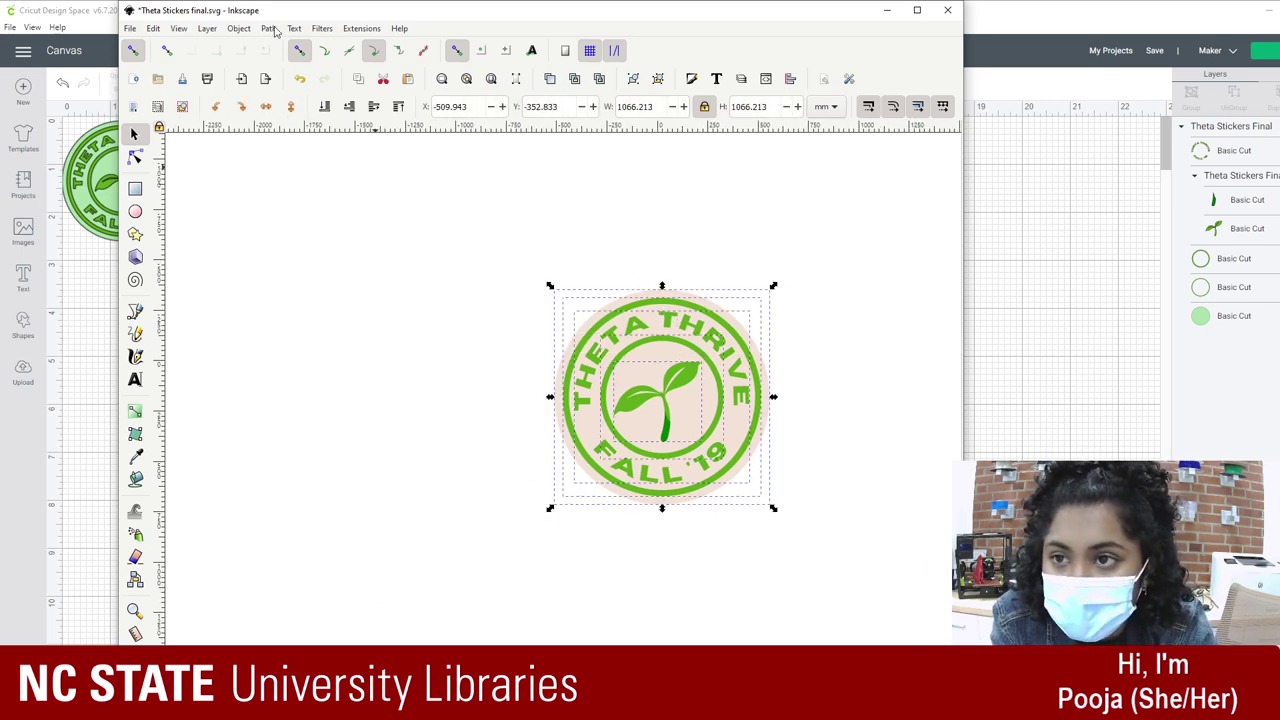
{"action": "left_click", "coordinate": [239, 29]}
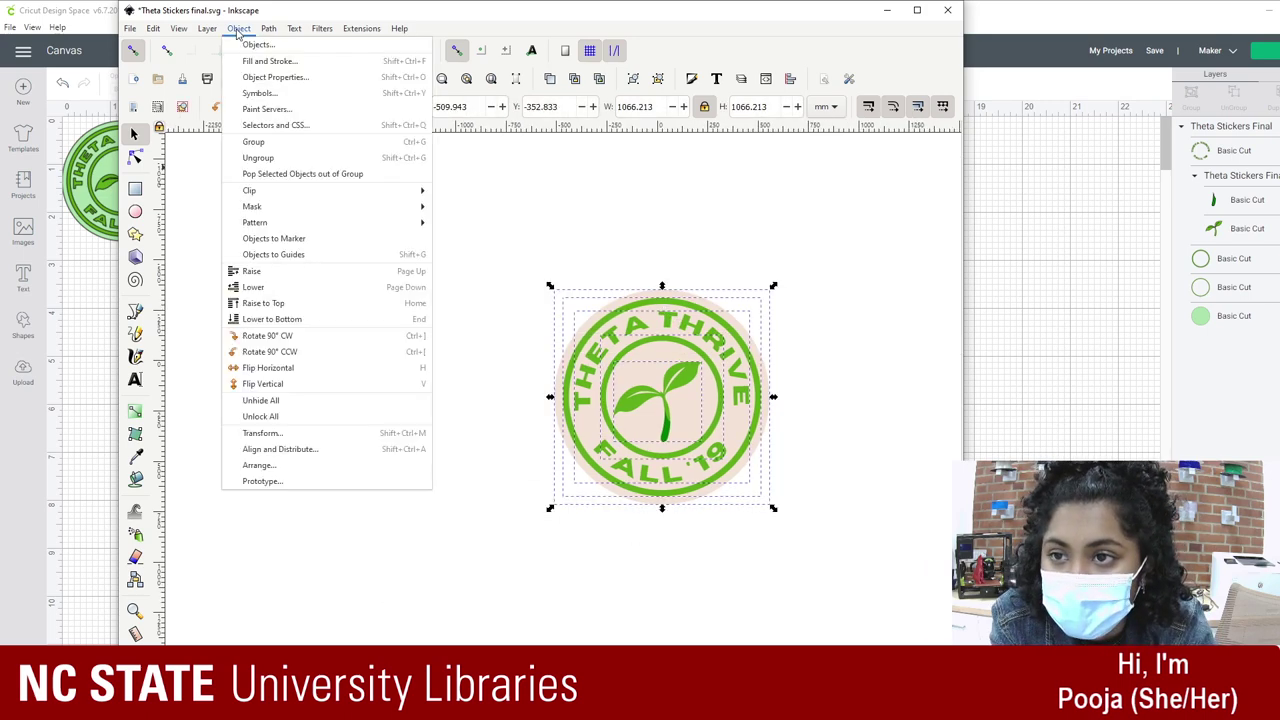
{"action": "left_click", "coordinate": [258, 165]}
{"action": "left_click", "coordinate": [817, 372]}
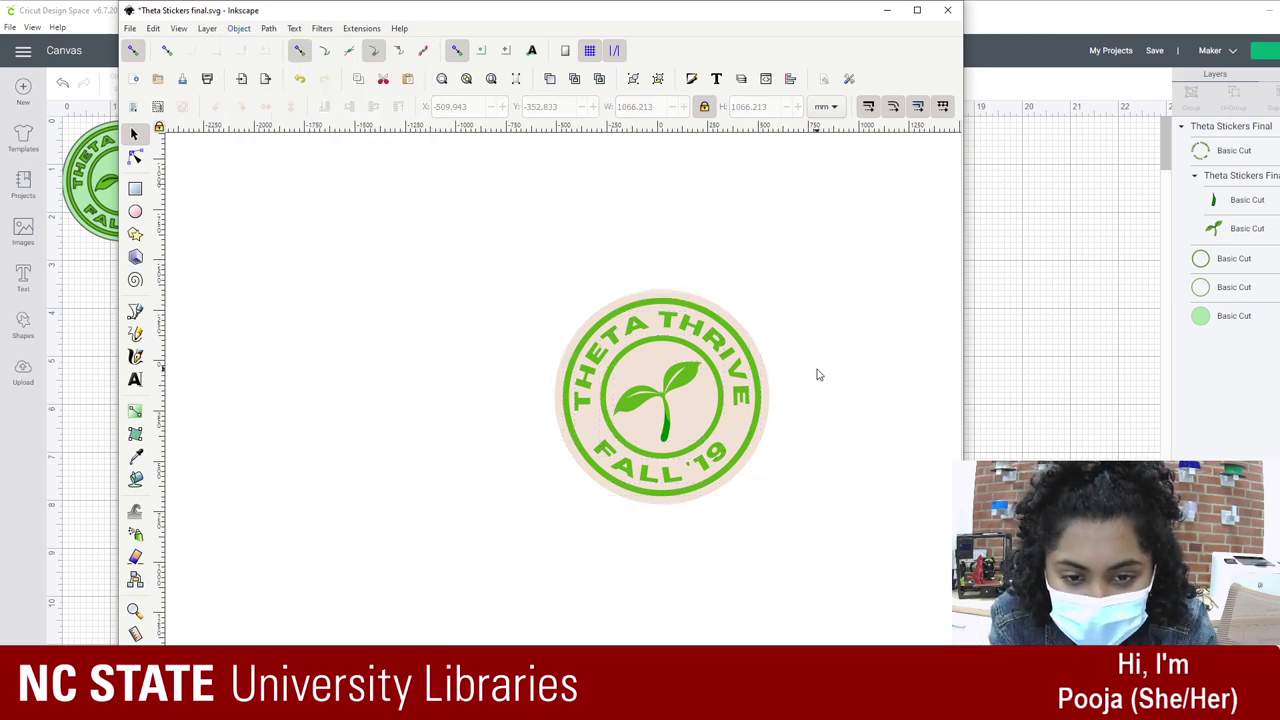
{"action": "left_click", "coordinate": [662, 299]}
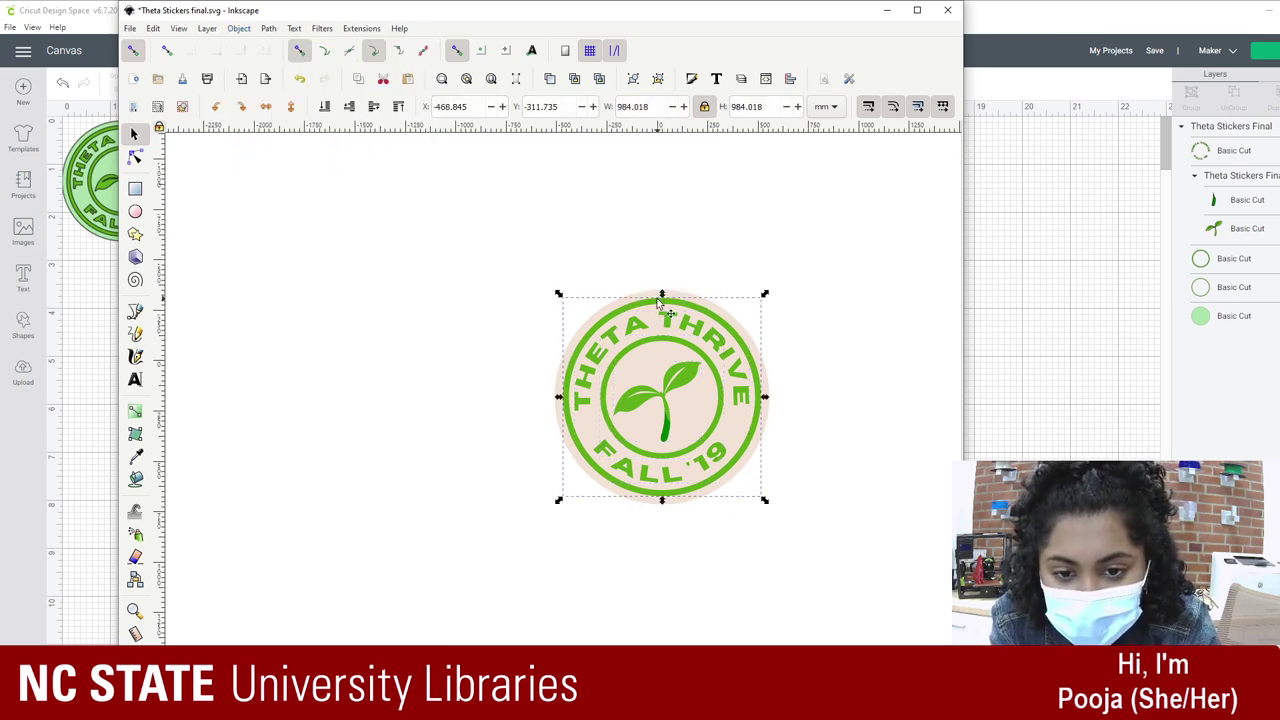
Step: Group the two rings, the lettering and the sprout leaves, leaving out the beige circle and the dark green stem
{"action": "left_click_drag", "start_coordinate": [506, 229], "coordinate": [910, 600]}
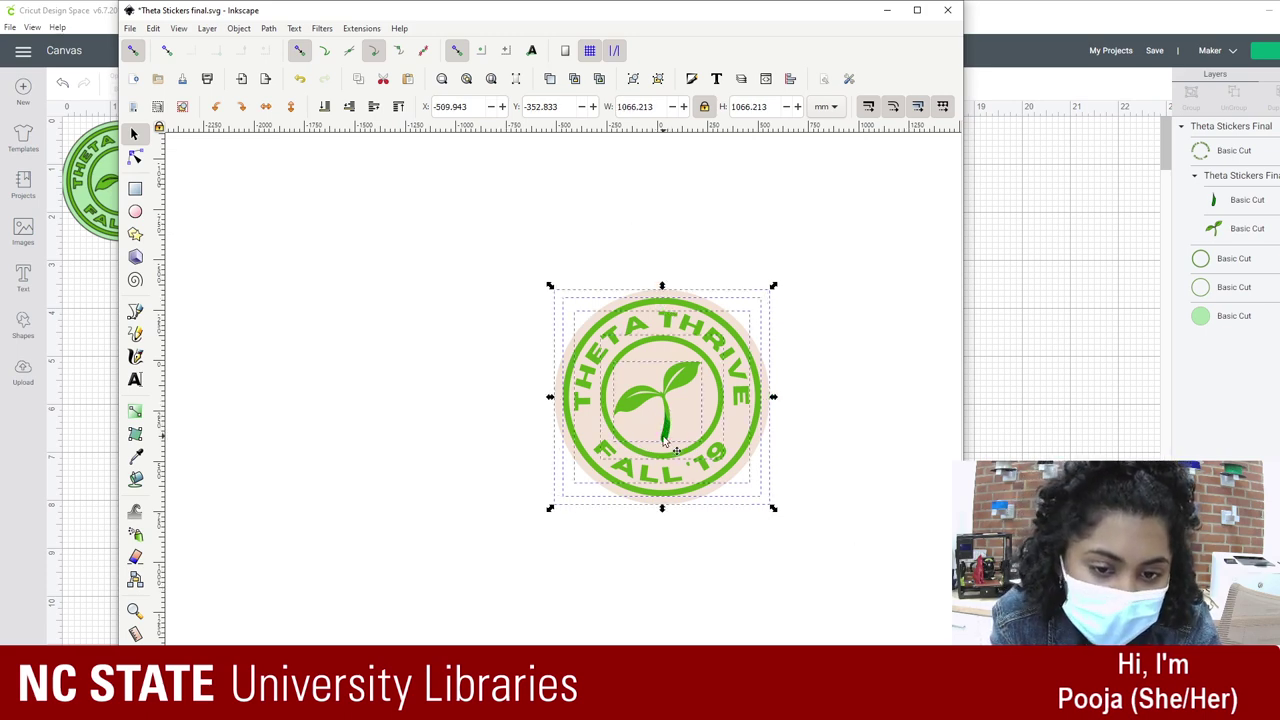
{"action": "left_click", "coordinate": [686, 296], "text": "shift"}
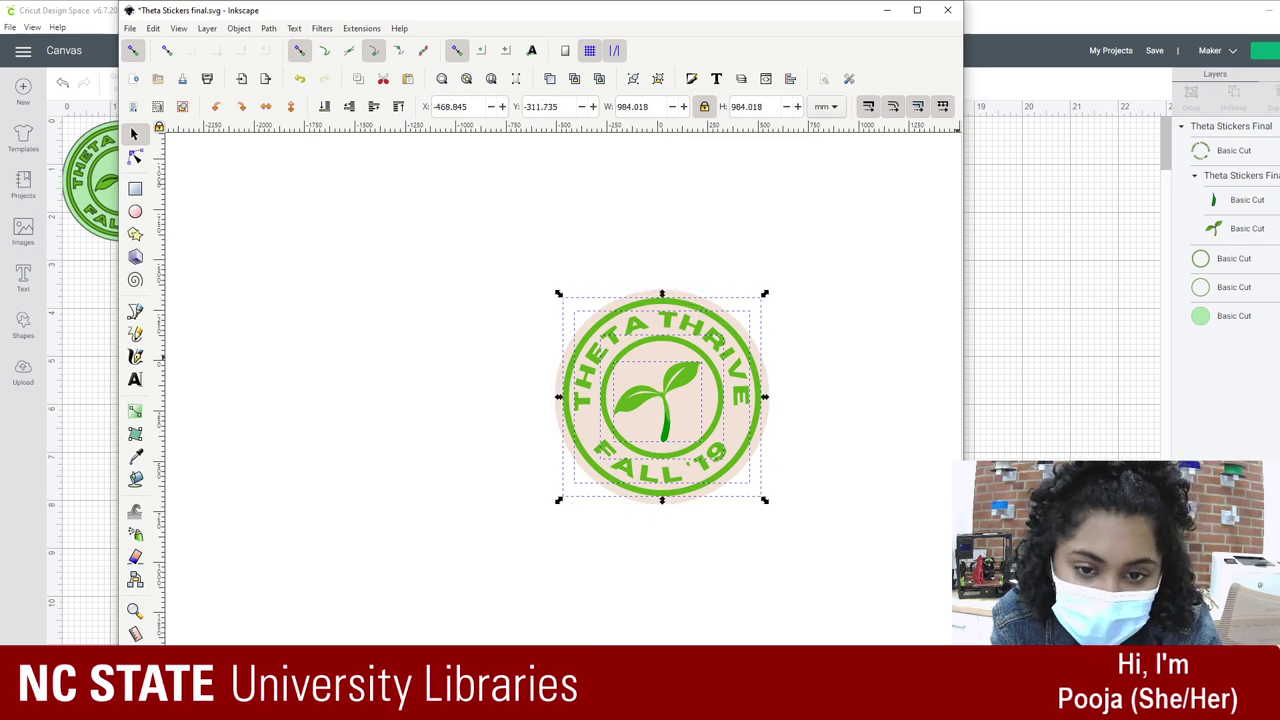
{"action": "left_click", "coordinate": [240, 28]}
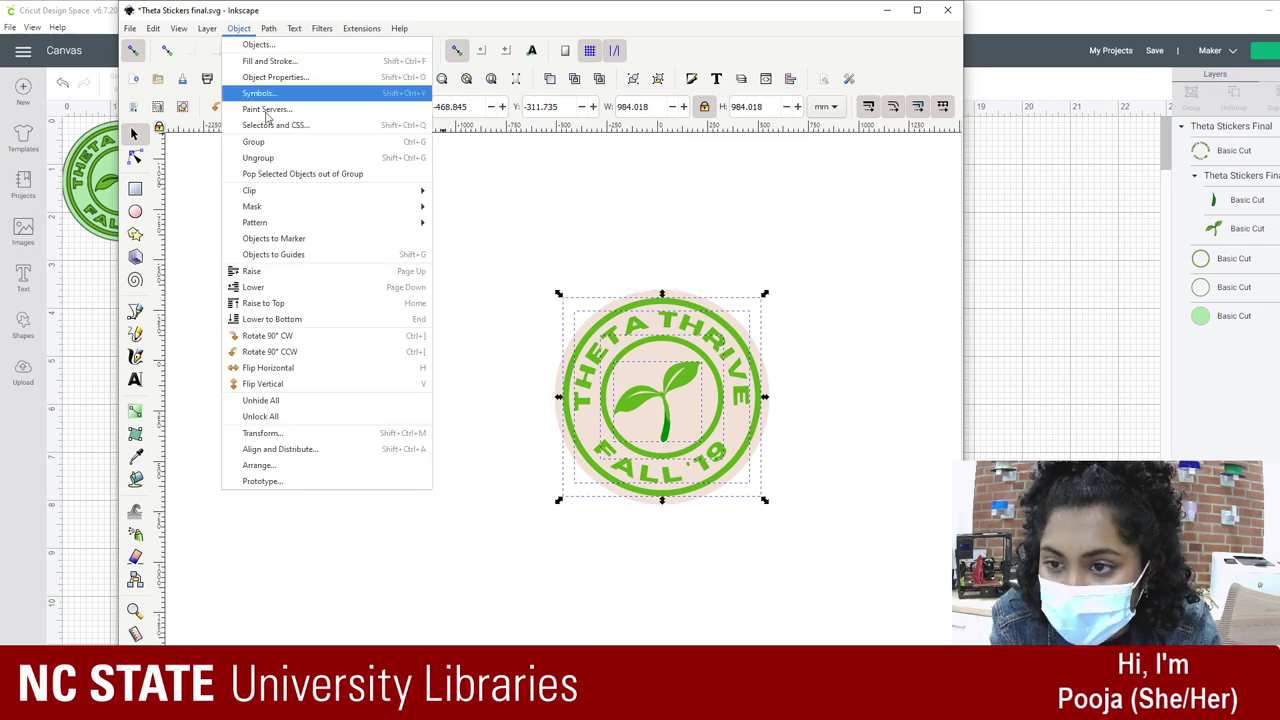
{"action": "left_click", "coordinate": [287, 146]}
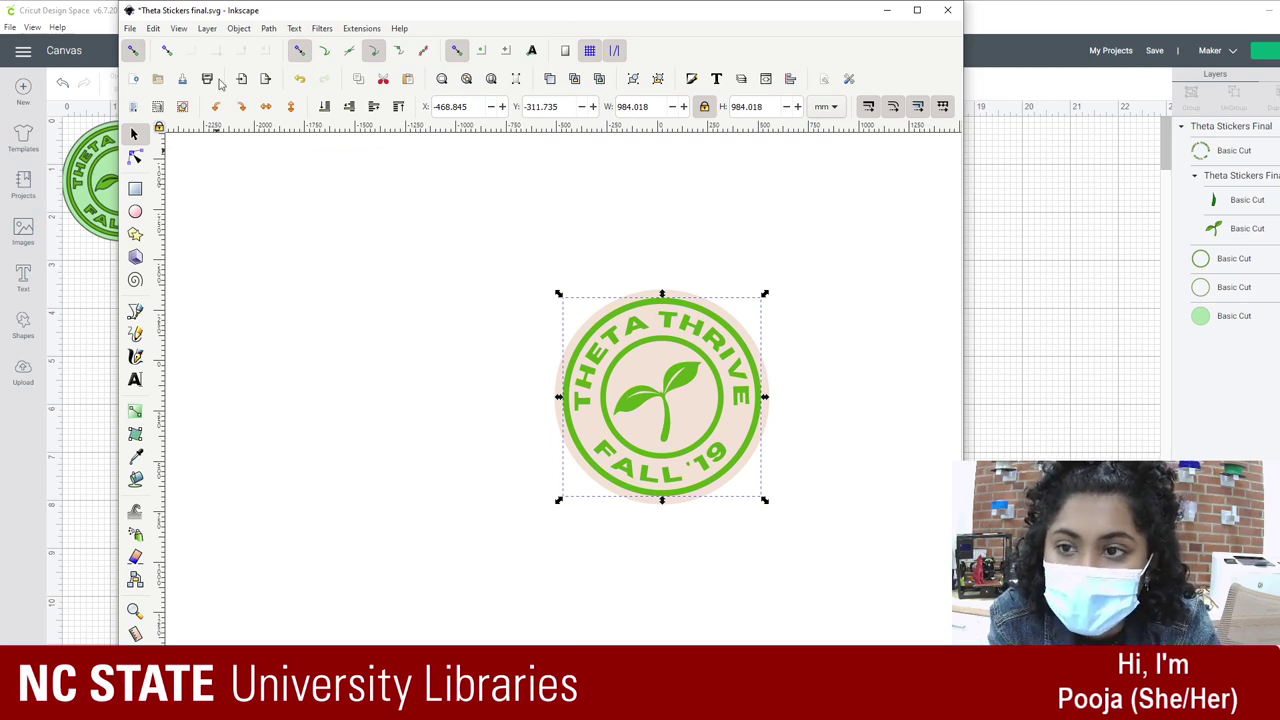
Step: Lower the green group to the bottom, then lower the beige circle beneath it and deselect
{"action": "left_click", "coordinate": [326, 108]}
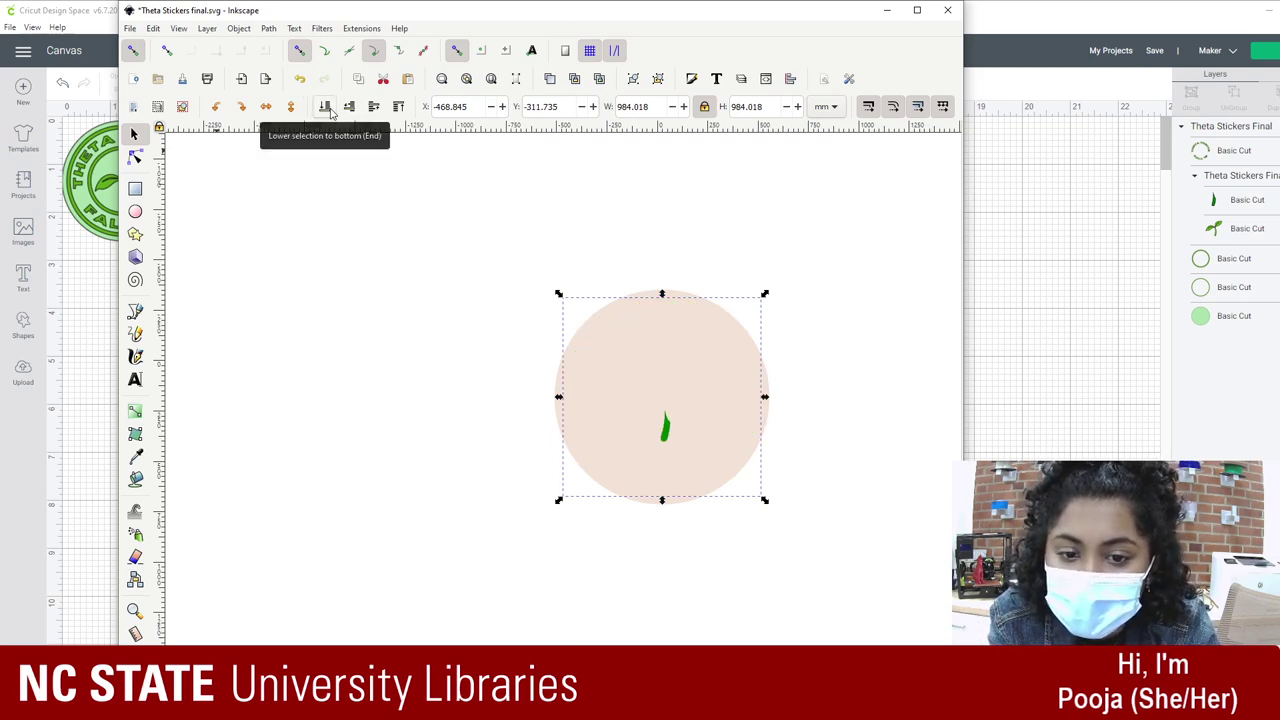
{"action": "left_click", "coordinate": [649, 343]}
{"action": "left_click", "coordinate": [324, 108]}
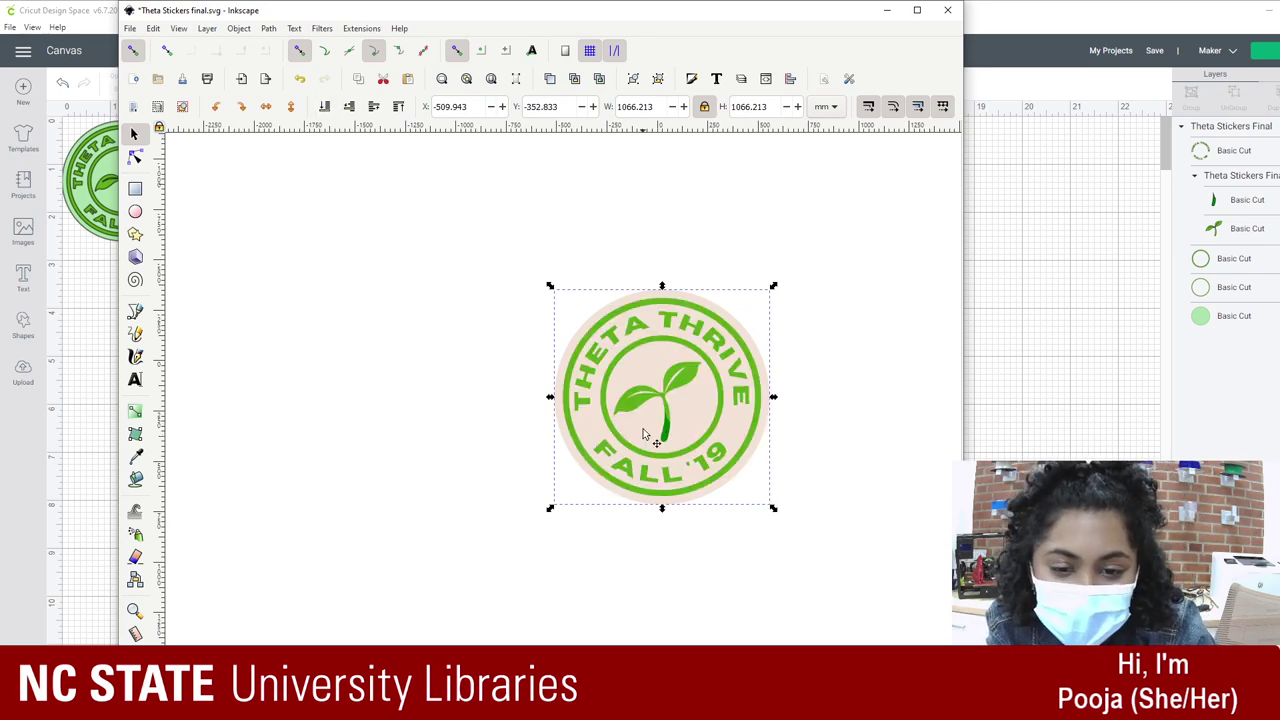
{"action": "left_click", "coordinate": [555, 222]}
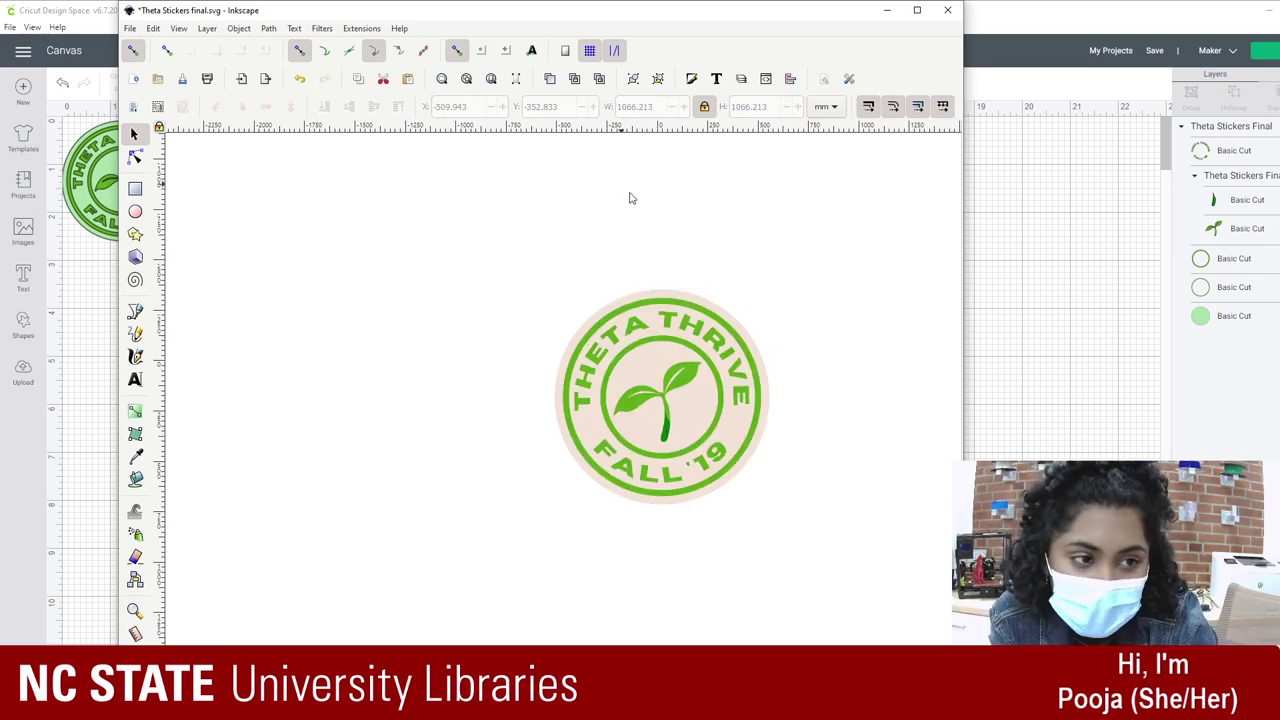
Step: Save the regrouped badge under its existing name, Theta Stickers final.svg
{"action": "left_click", "coordinate": [130, 28]}
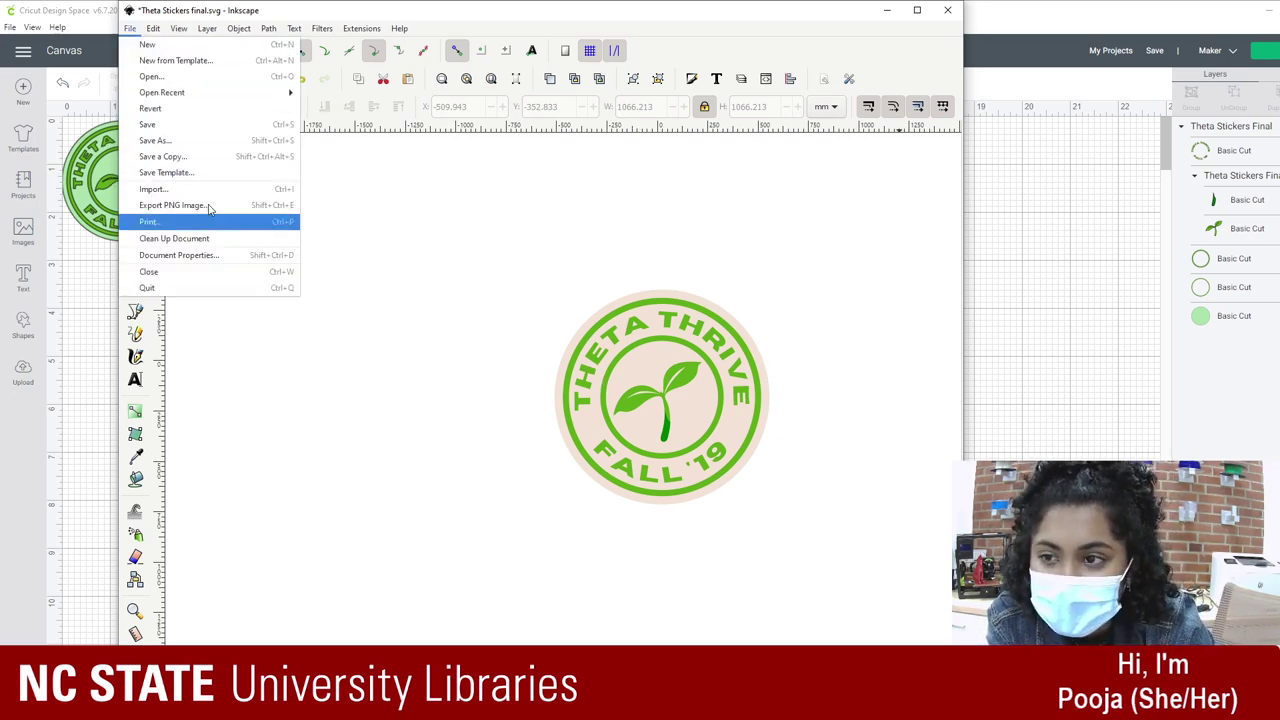
{"action": "left_click", "coordinate": [175, 140]}
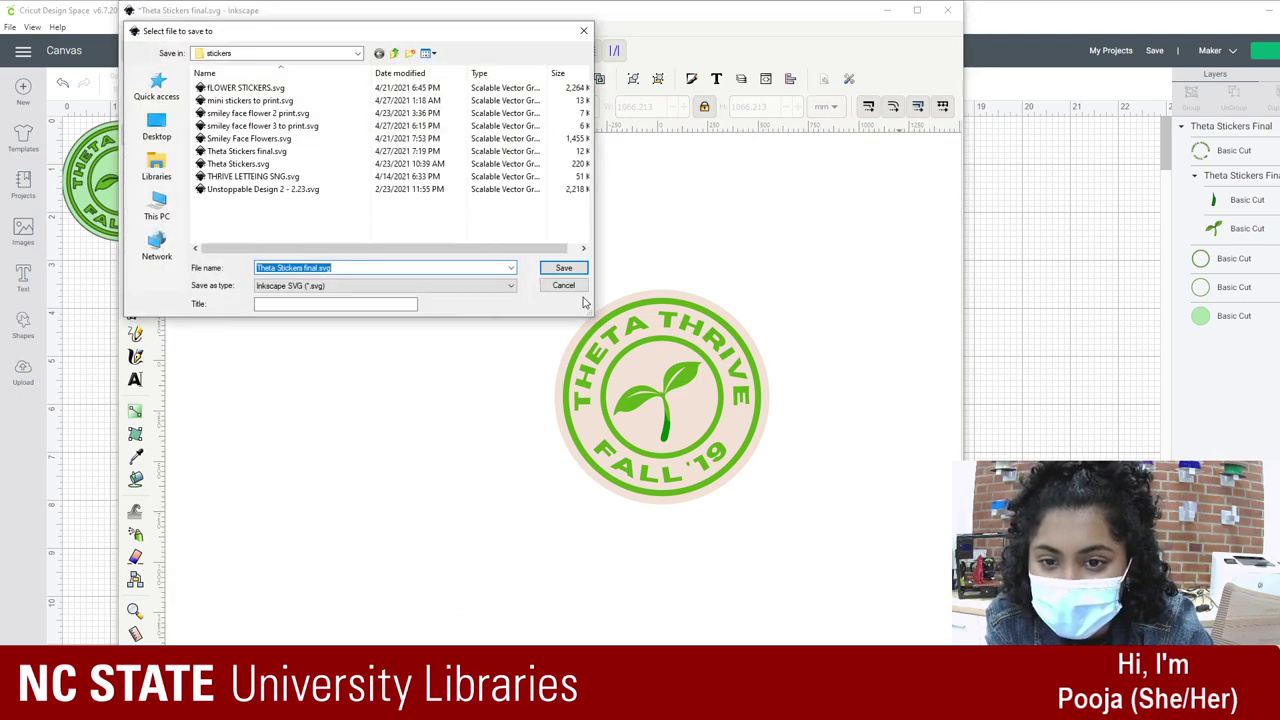
{"action": "left_click", "coordinate": [576, 287]}
{"action": "left_click", "coordinate": [130, 30]}
{"action": "left_click", "coordinate": [147, 124]}
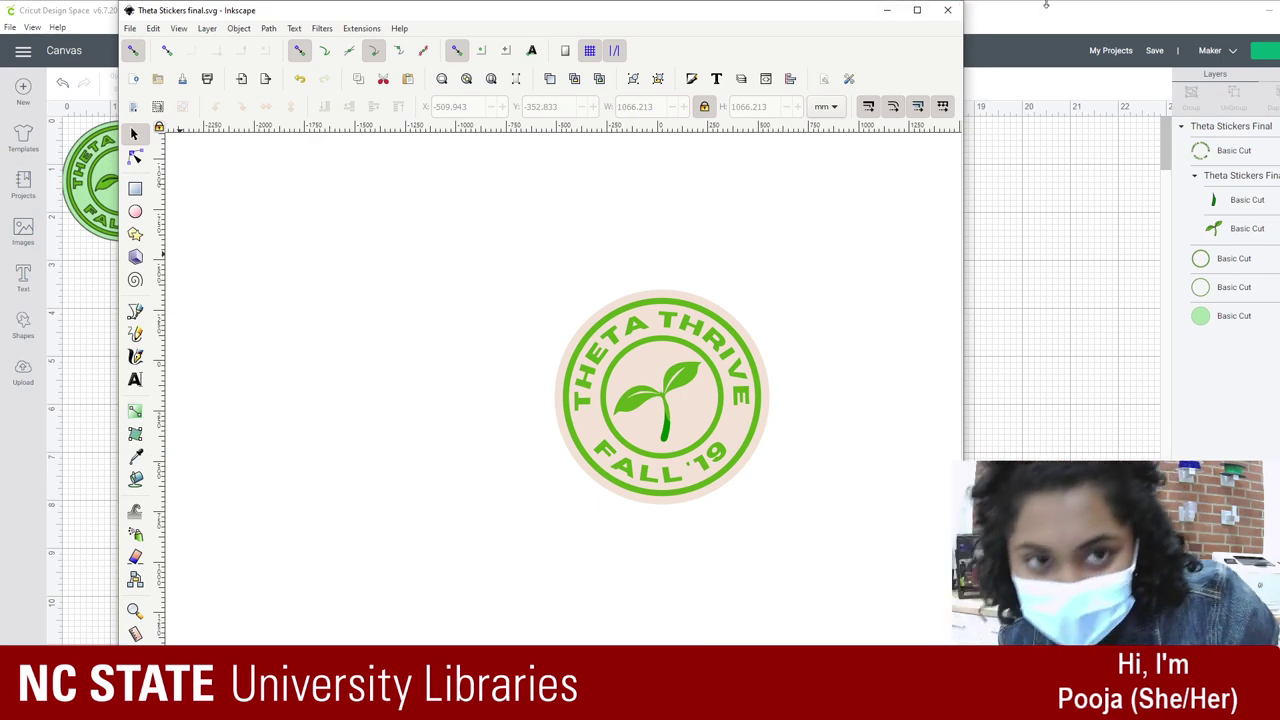
Step: Switch to Cricut Design Space and upload Theta Stickers final.svg from the stickers folder on the LENINUSB (F:) drive
{"action": "left_click", "coordinate": [885, 14]}
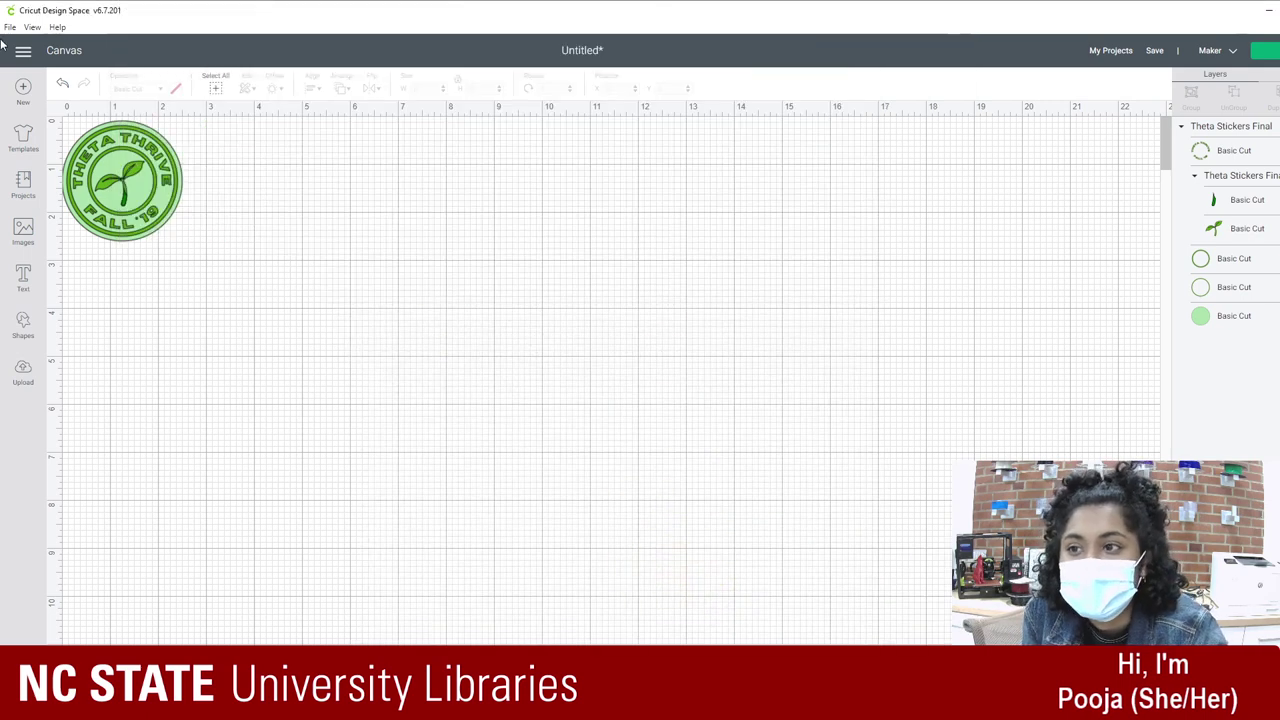
{"action": "left_click", "coordinate": [23, 372]}
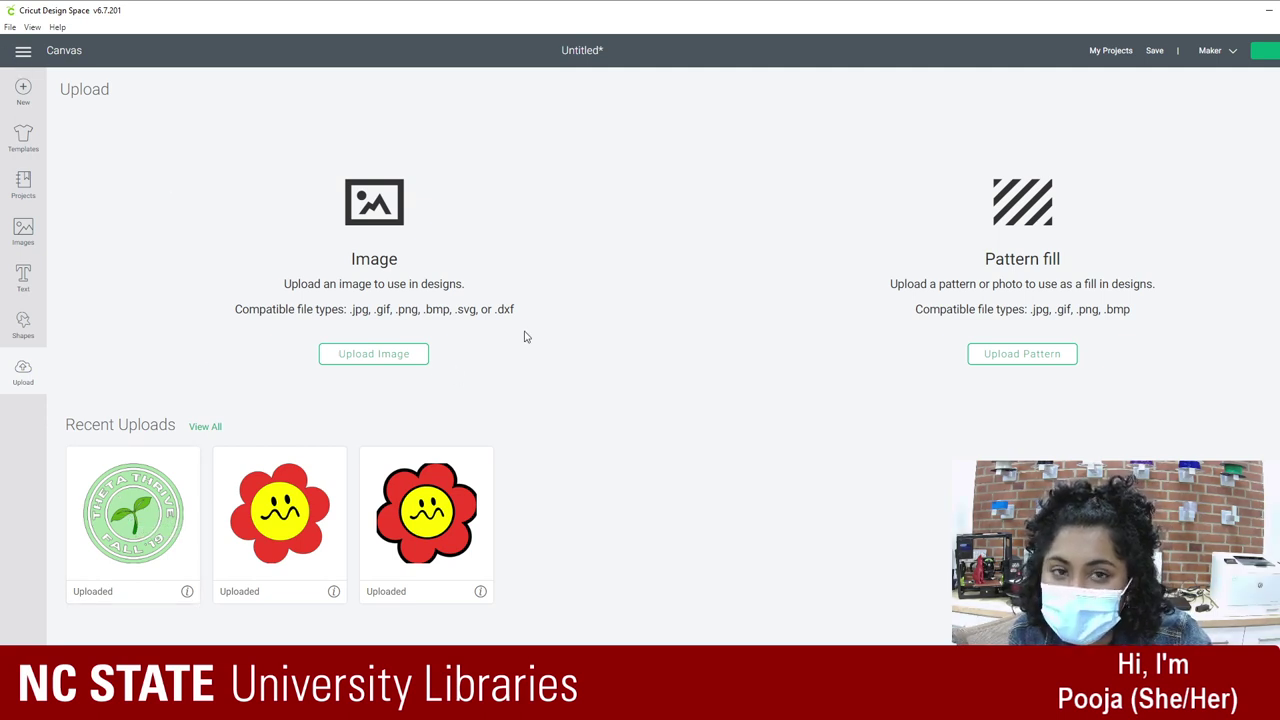
{"action": "left_click", "coordinate": [385, 354]}
{"action": "left_click", "coordinate": [699, 357]}
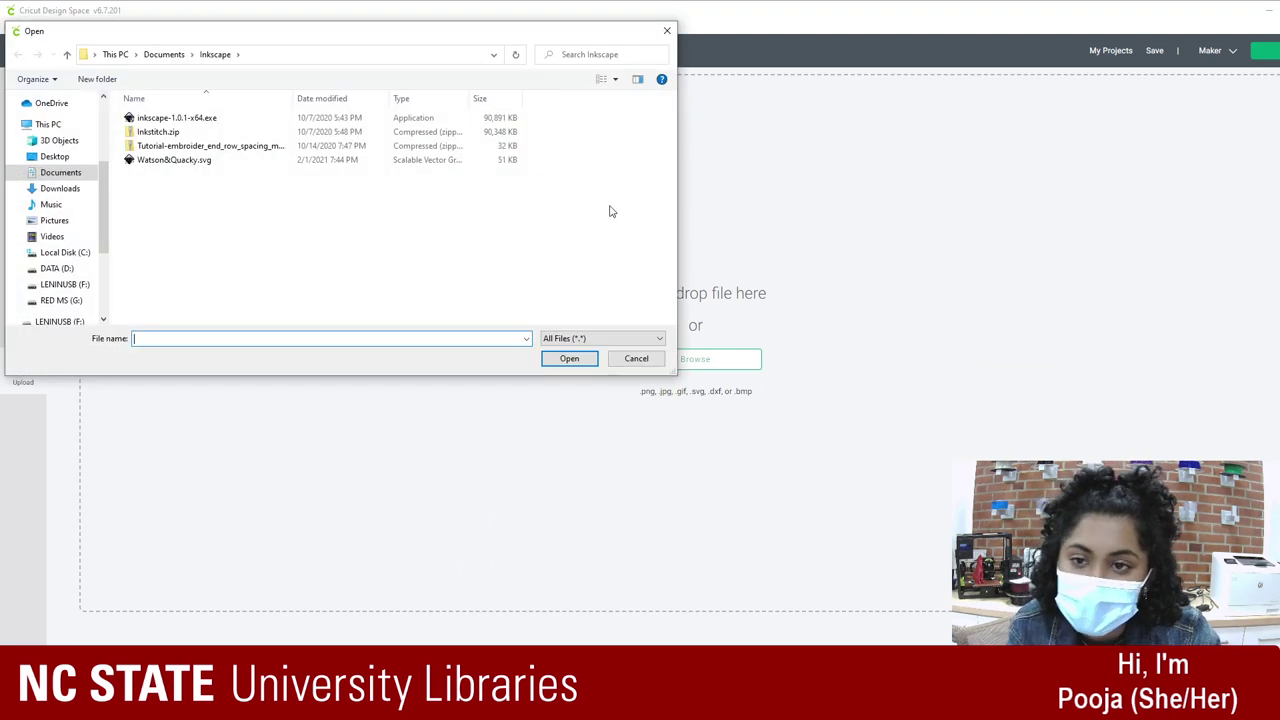
{"action": "left_click", "coordinate": [62, 284]}
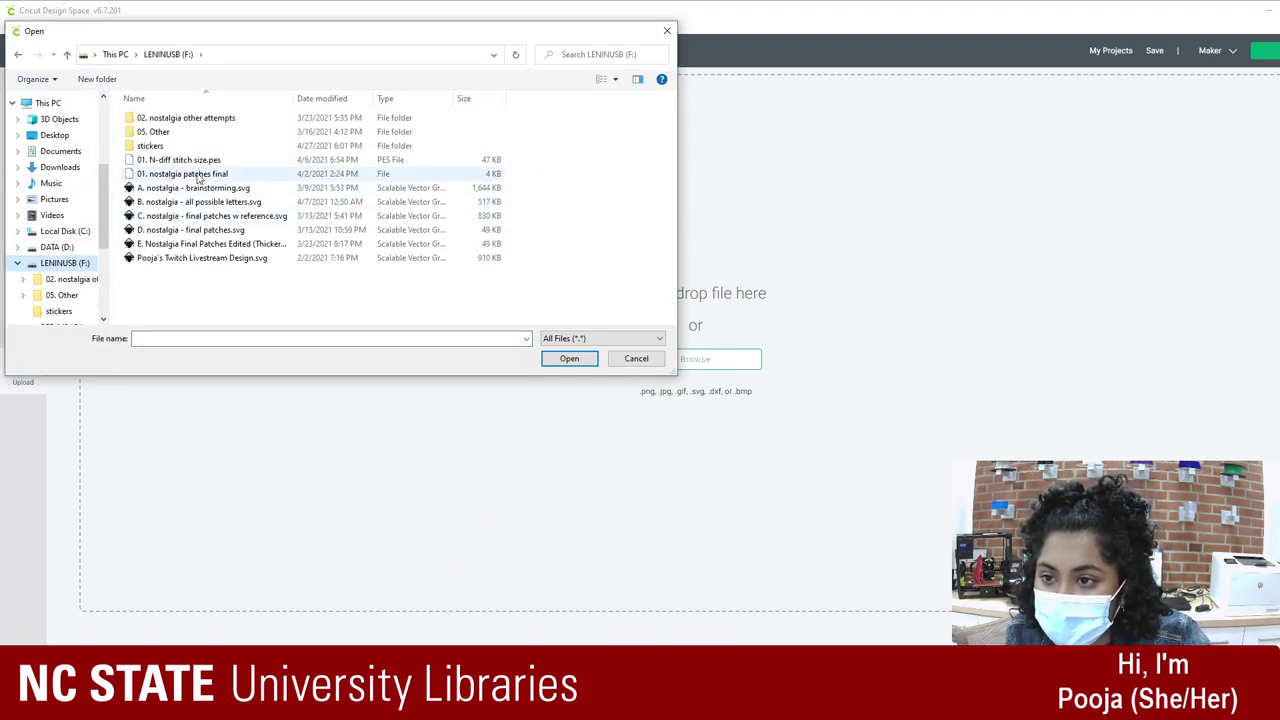
{"action": "double_click", "coordinate": [186, 146]}
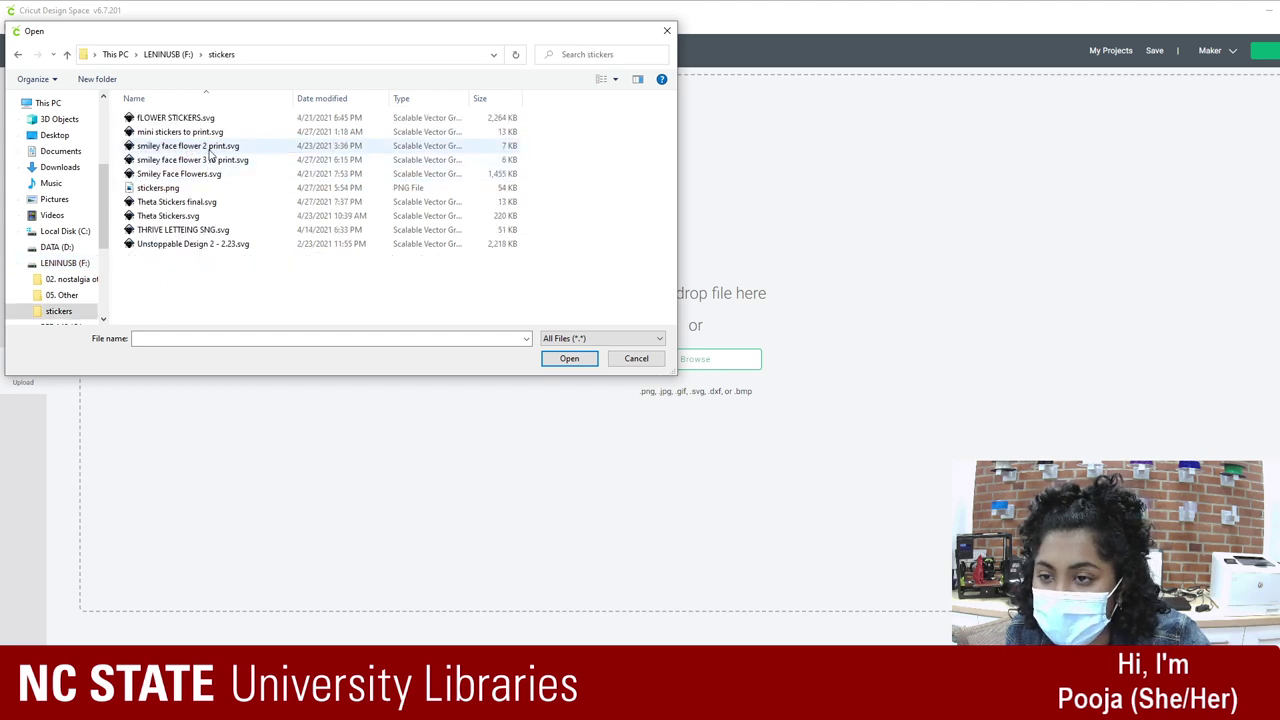
{"action": "double_click", "coordinate": [199, 203]}
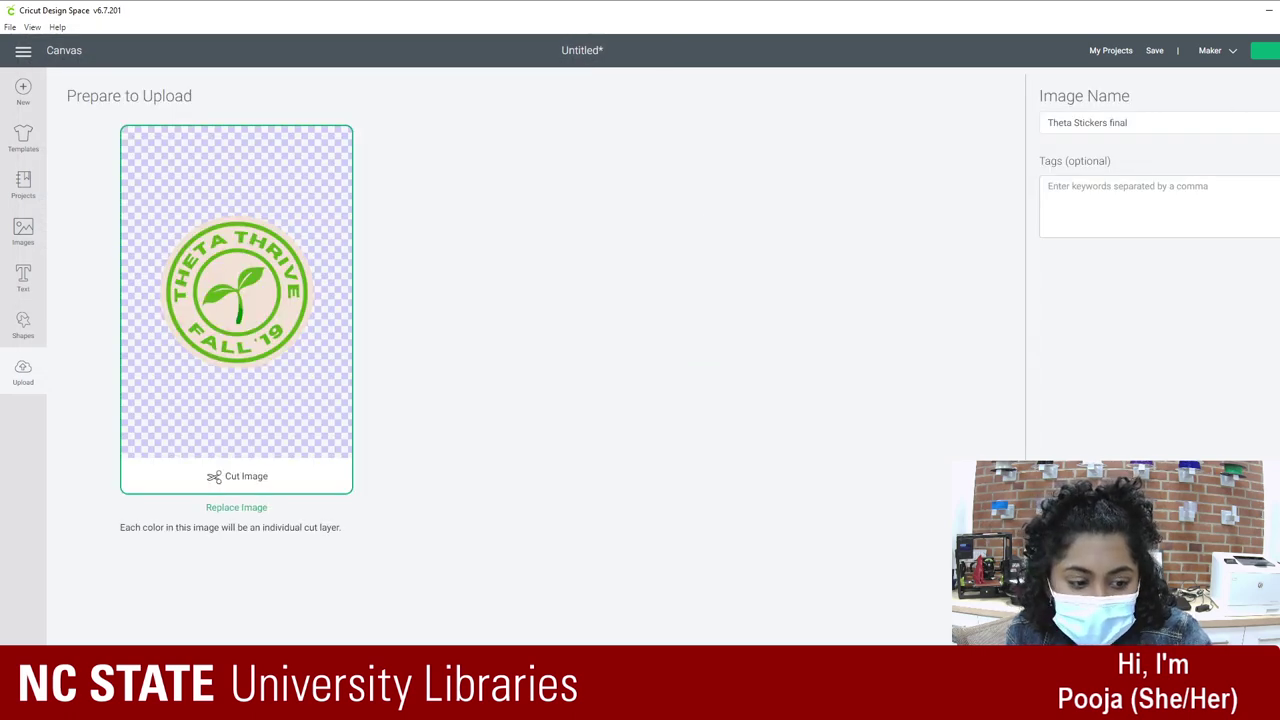
Step: Save the upload as a cut image, add it to the canvas and set its width to 2.5 inches
{"action": "left_click", "coordinate": [121, 481]}
{"action": "left_click", "coordinate": [1200, 690]}
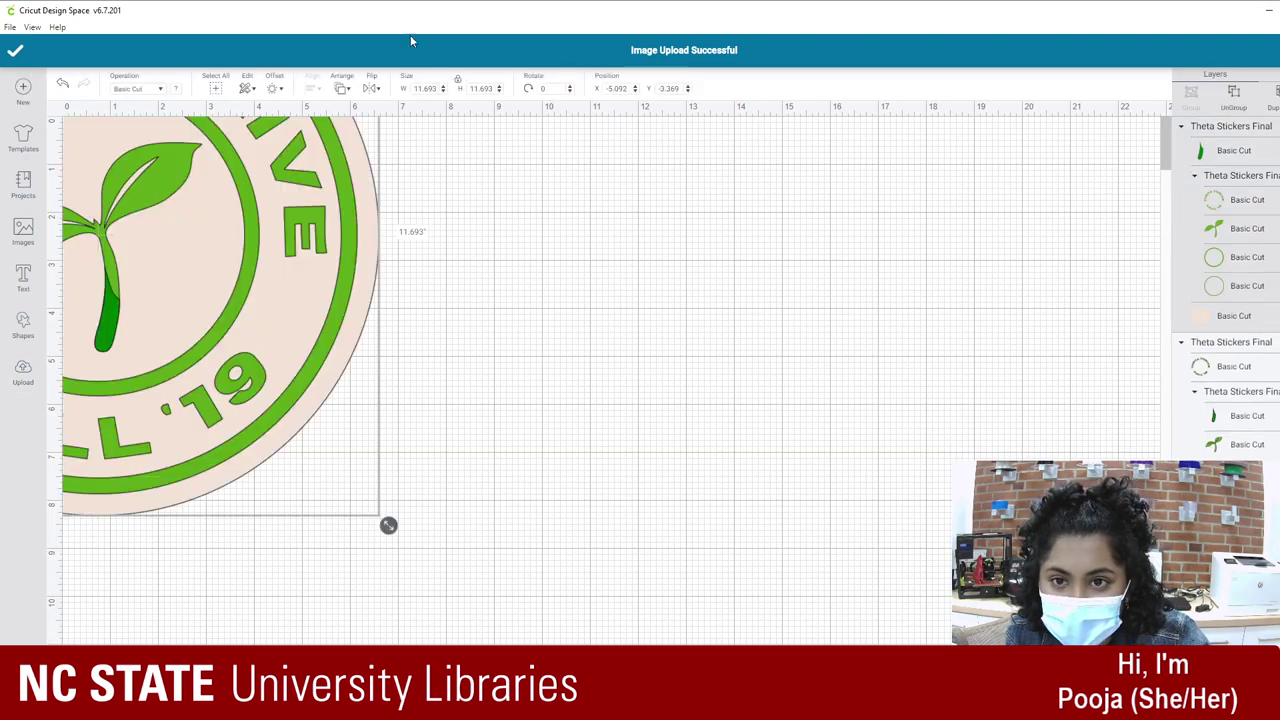
{"action": "double_click", "coordinate": [420, 88]}
{"action": "type", "text": "2.5"}
{"action": "key", "text": "Return"}
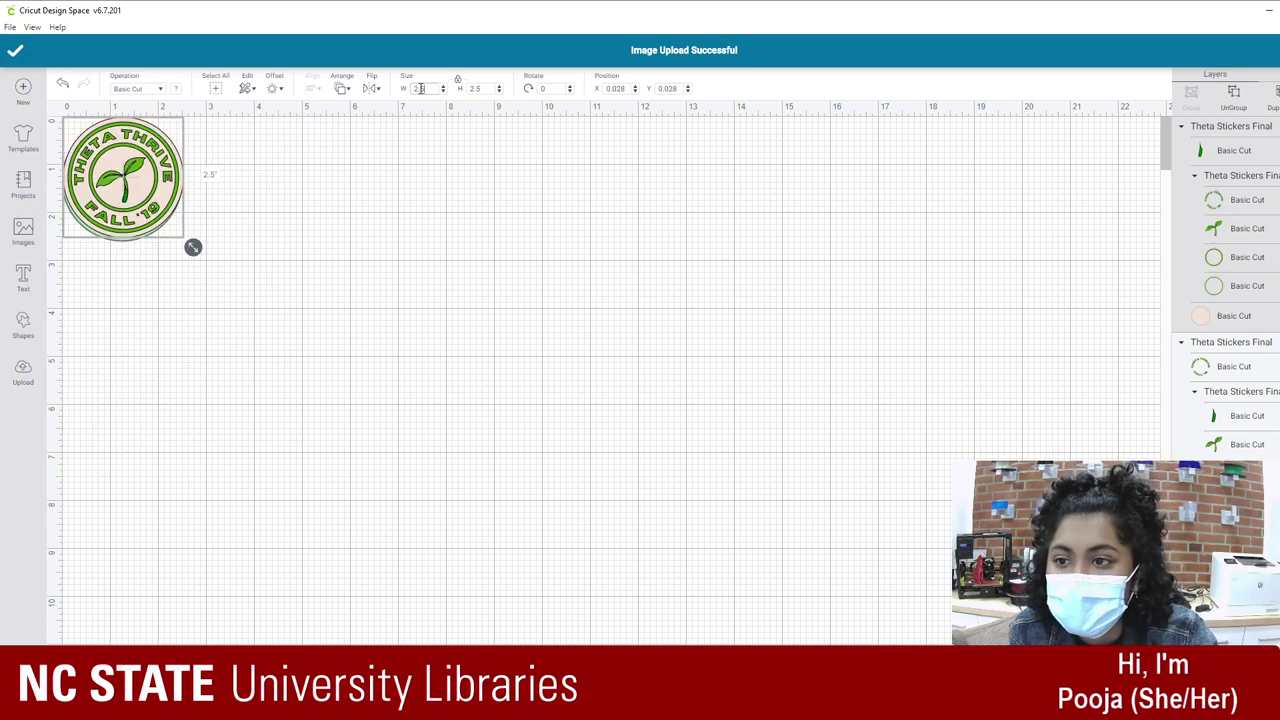
{"action": "left_click", "coordinate": [338, 254]}
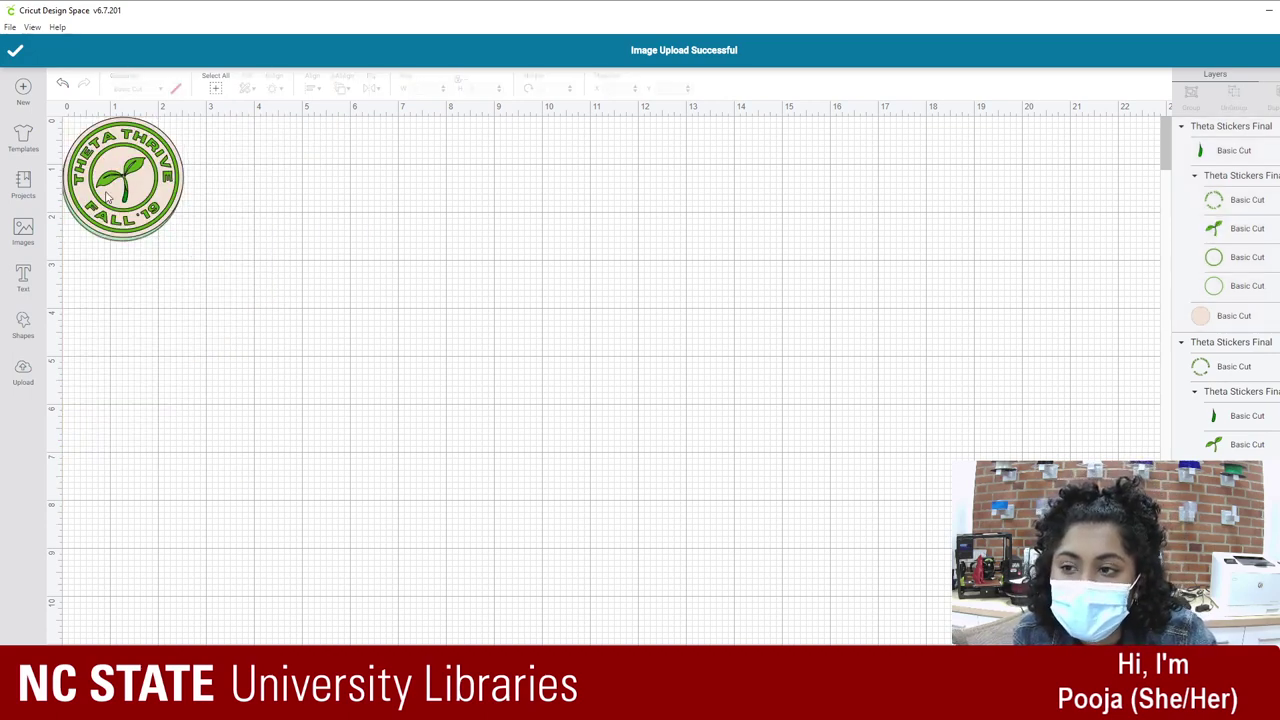
{"action": "left_click", "coordinate": [129, 245]}
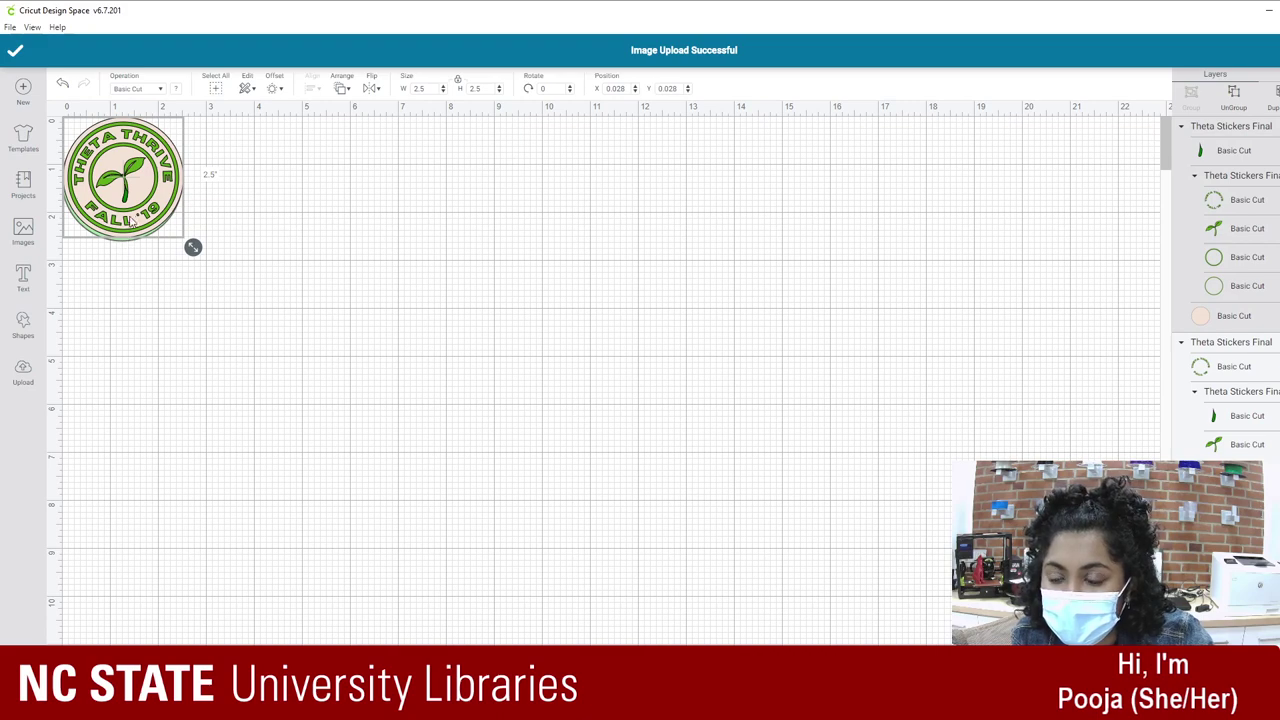
{"action": "left_click_drag", "start_coordinate": [130, 225], "coordinate": [292, 232]}
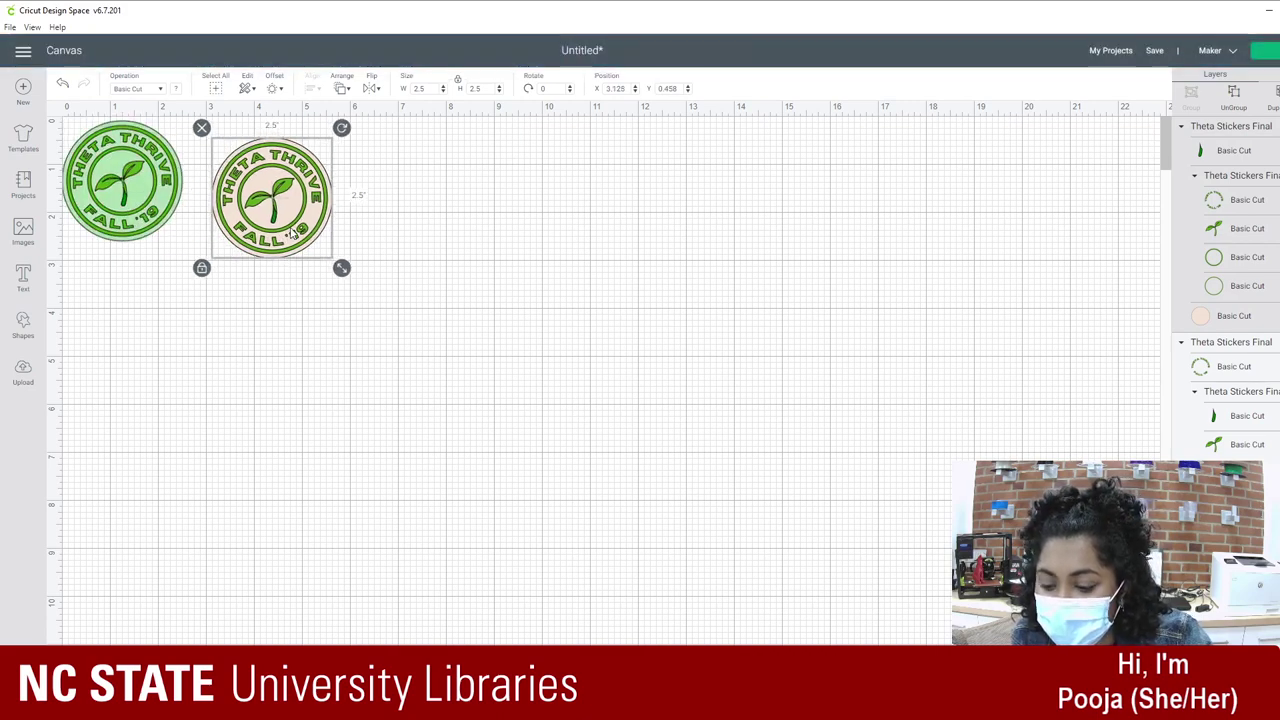
{"action": "key", "text": "Delete"}
{"action": "left_click", "coordinate": [120, 240]}
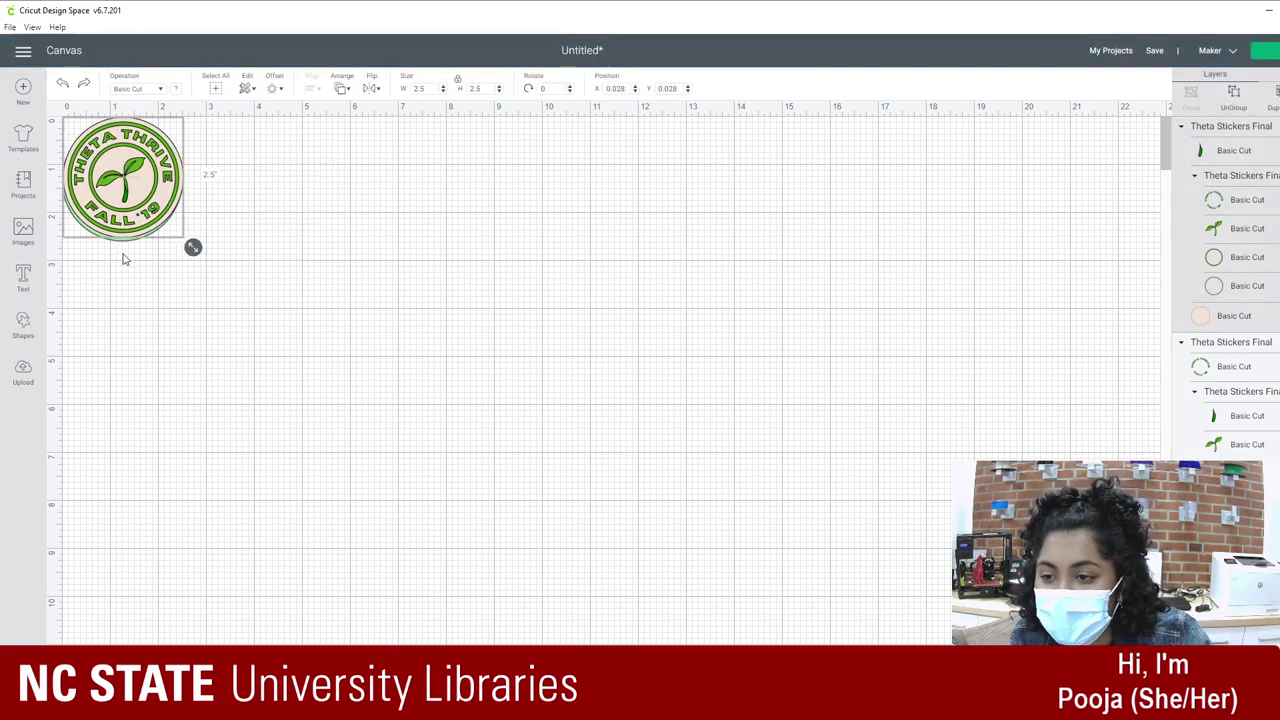
Step: Move the new beige badge aside to about X 3.556, Y 0.306 and delete the older light green badge
{"action": "left_click_drag", "start_coordinate": [121, 226], "coordinate": [290, 238]}
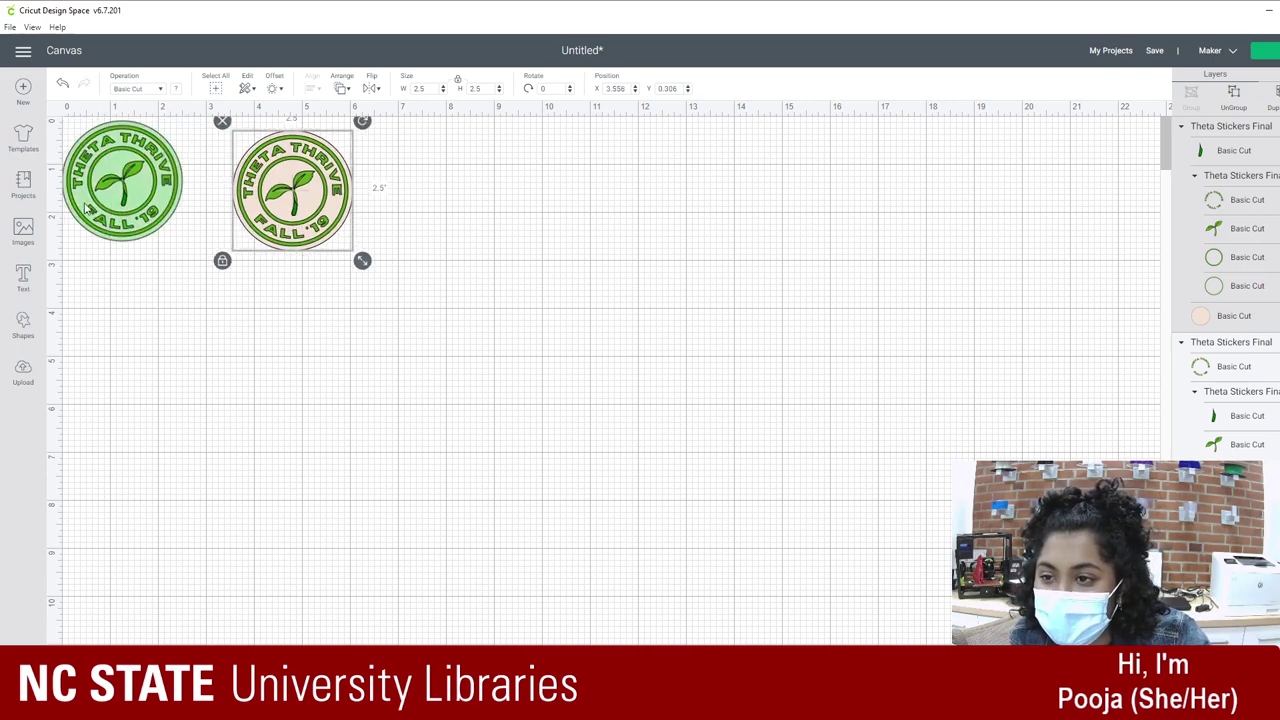
{"action": "left_click", "coordinate": [122, 230]}
{"action": "left_click_drag", "start_coordinate": [223, 291], "coordinate": [50, 105]}
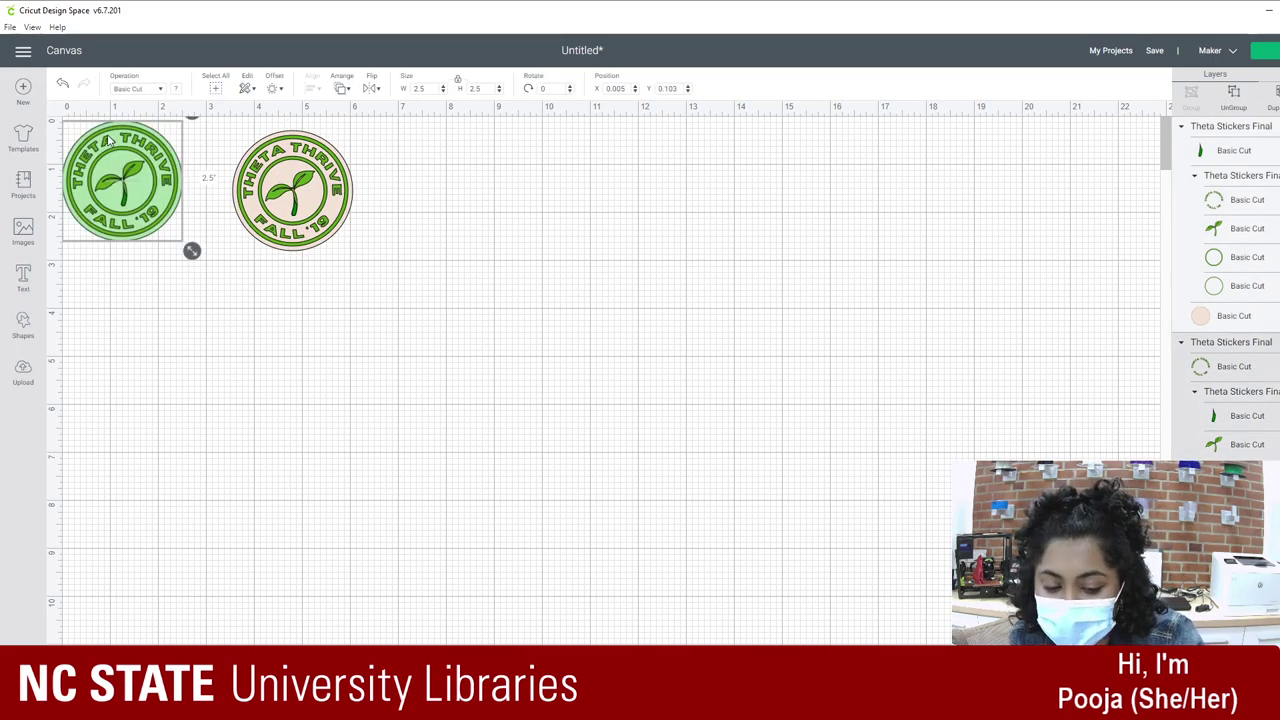
{"action": "key", "text": "Delete"}
Step: Move the beige badge near the canvas origin, at about X 0.1, Y 0.156, and deselect it
{"action": "left_click_drag", "start_coordinate": [284, 160], "coordinate": [112, 147]}
{"action": "key", "text": "Right"}
{"action": "key", "text": "Right"}
{"action": "key", "text": "Right"}
{"action": "key", "text": "Right"}
{"action": "key", "text": "Left"}
{"action": "key", "text": "Left"}
{"action": "key", "text": "Left"}
{"action": "key", "text": "Down"}
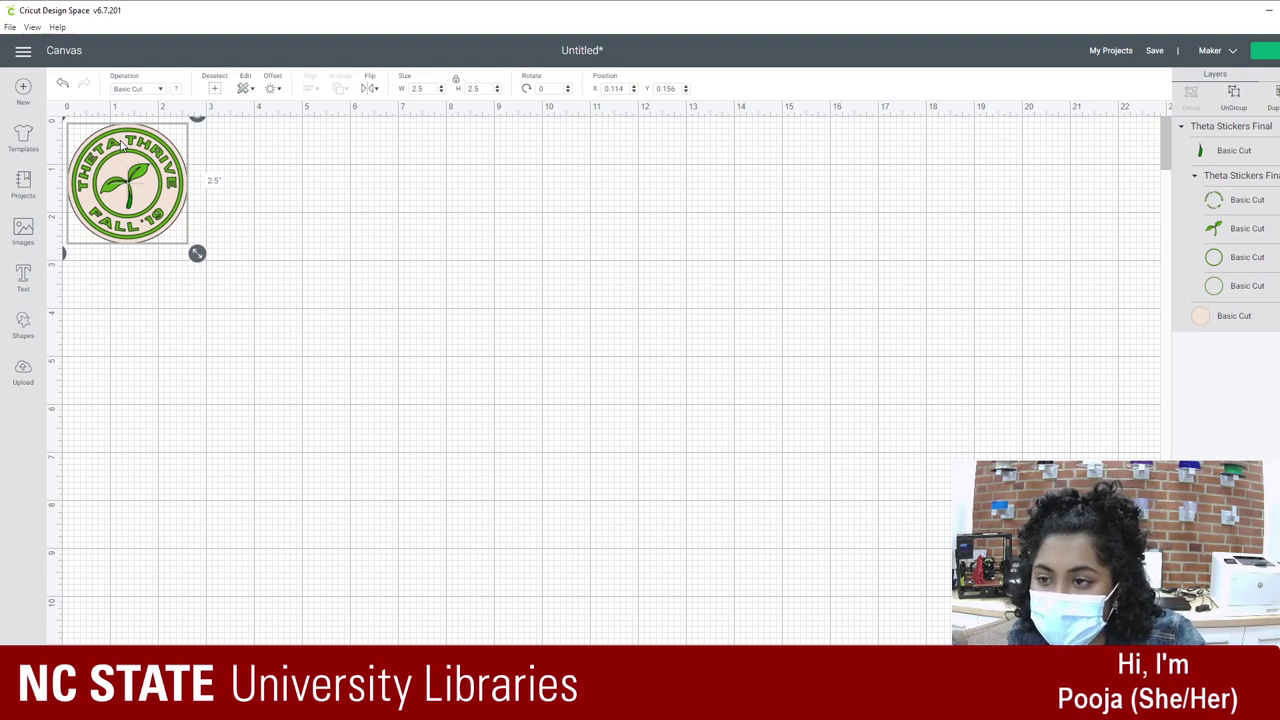
{"action": "left_click", "coordinate": [338, 205]}
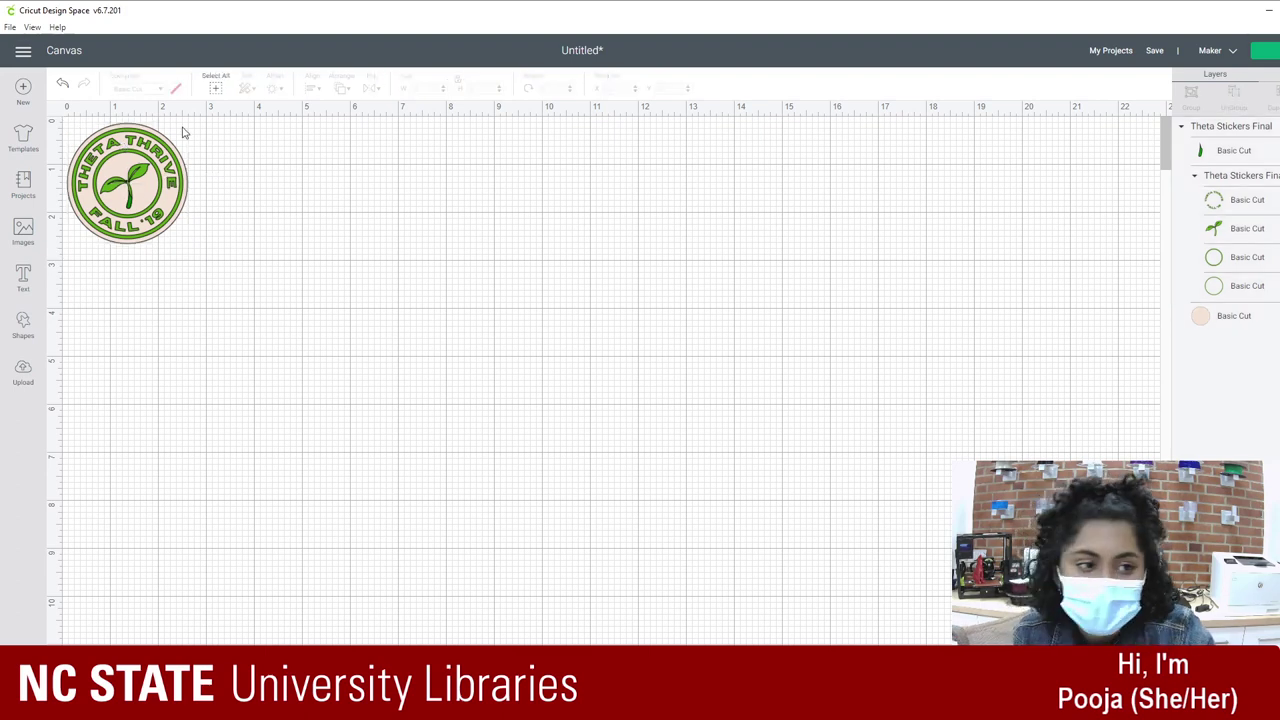
Step: Hide the badge's beige circle layer, leaving only the green parts on the canvas
{"action": "left_click", "coordinate": [184, 169]}
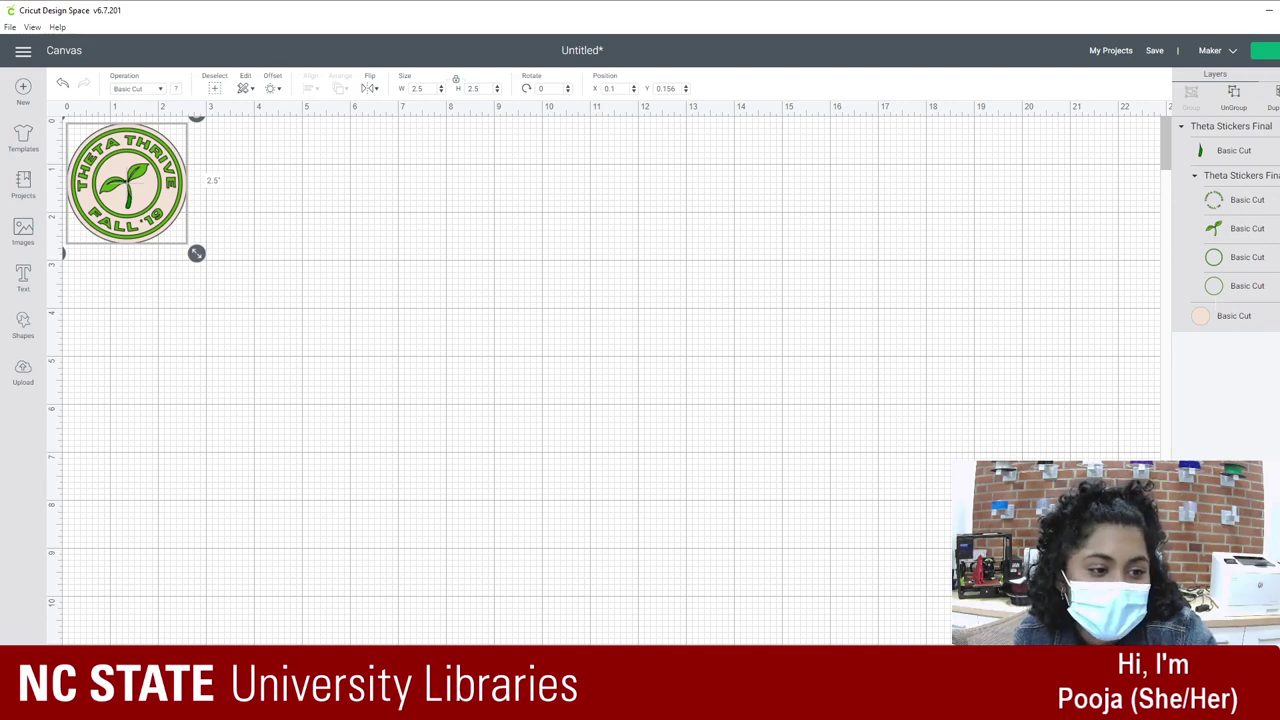
{"action": "left_click", "coordinate": [1215, 306]}
{"action": "key", "text": "Delete"}
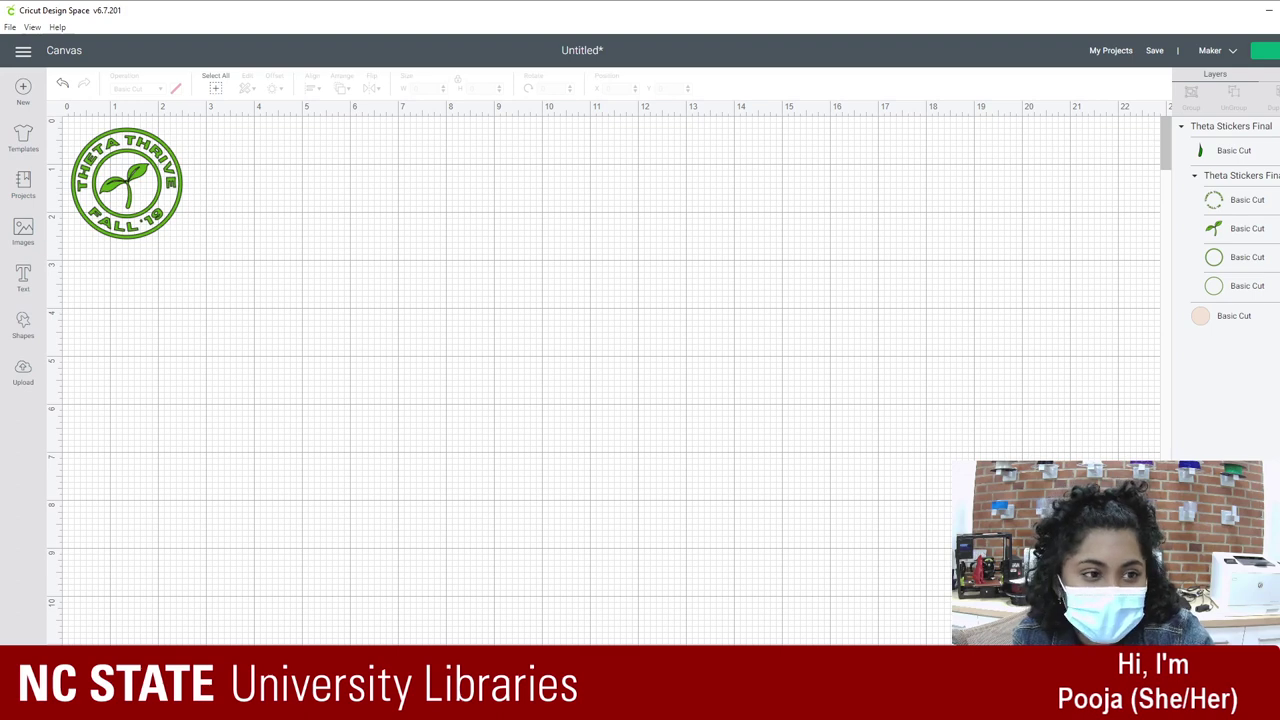
{"action": "left_click", "coordinate": [1264, 50]}
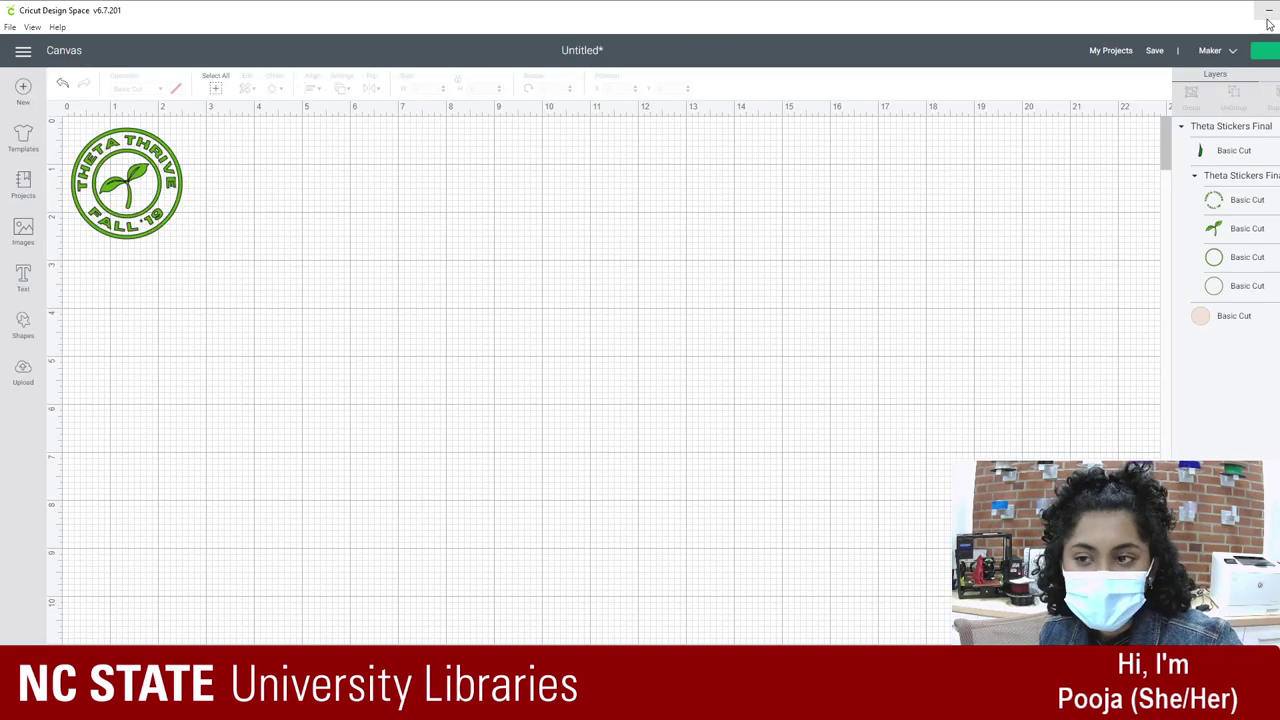
Step: Switch to Inkscape and maximise its window
{"action": "left_click", "coordinate": [1266, 18]}
{"action": "left_click", "coordinate": [1268, 12]}
{"action": "key", "text": "alt+Tab"}
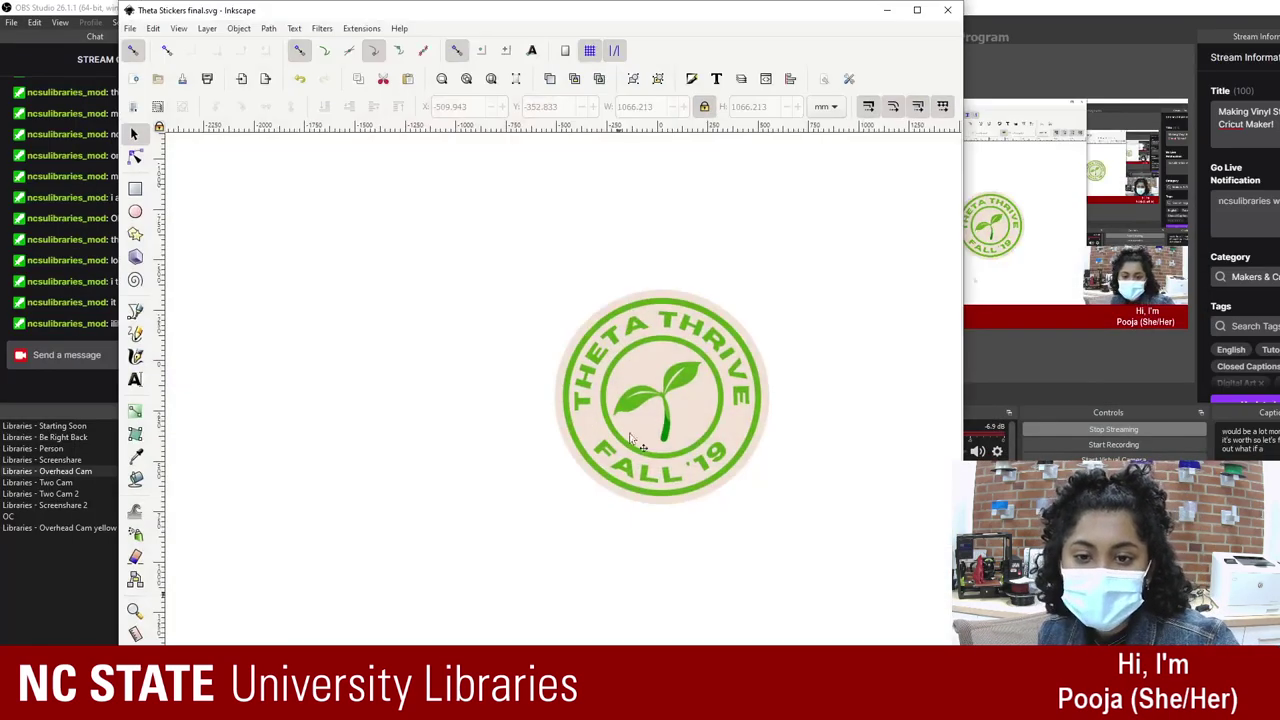
{"action": "left_click", "coordinate": [916, 10]}
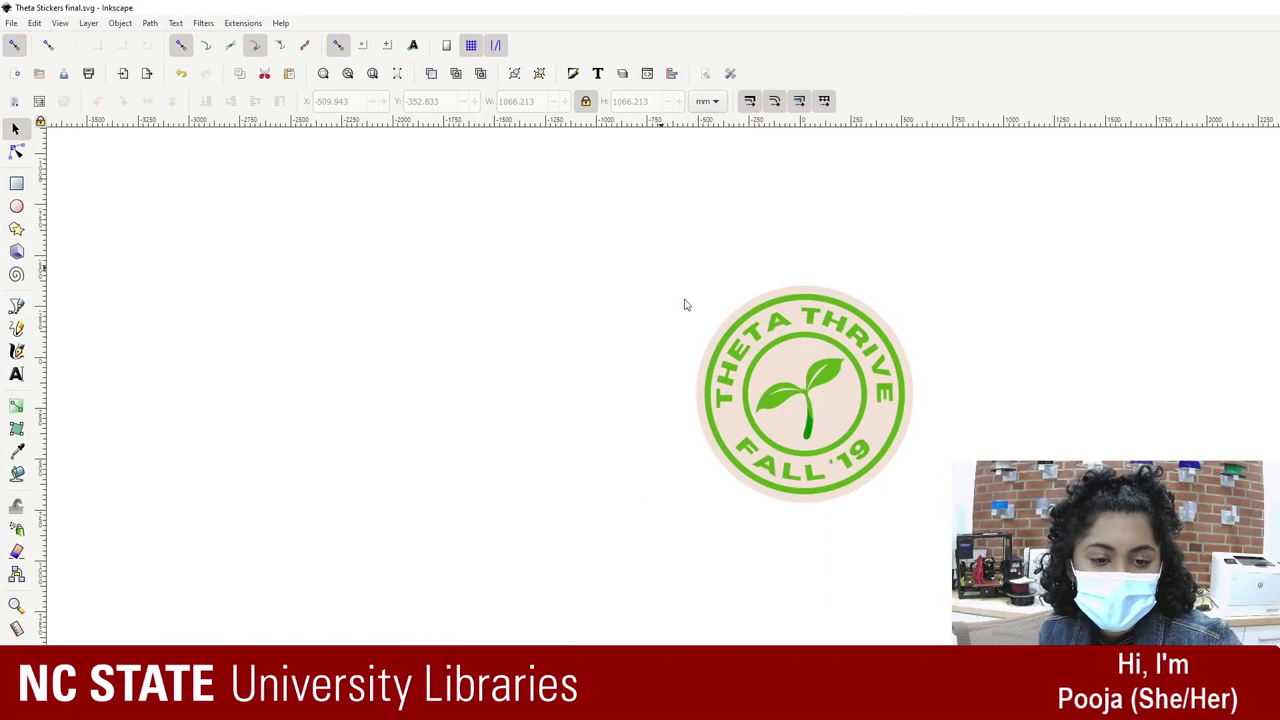
Step: Try to merge the green rings, lettering and leaves into one path with Union, checking with a temporary move that is undone
{"action": "left_click_drag", "start_coordinate": [546, 232], "coordinate": [1279, 604]}
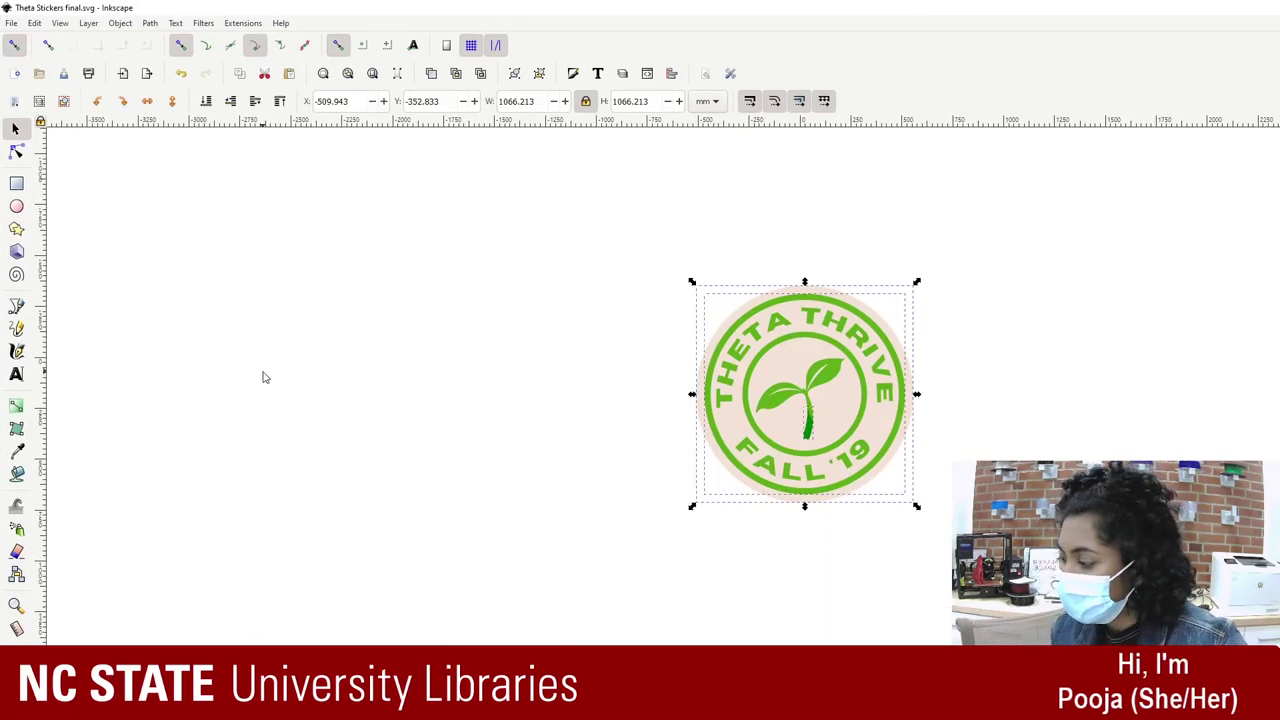
{"action": "left_click", "coordinate": [938, 238]}
{"action": "left_click", "coordinate": [789, 308]}
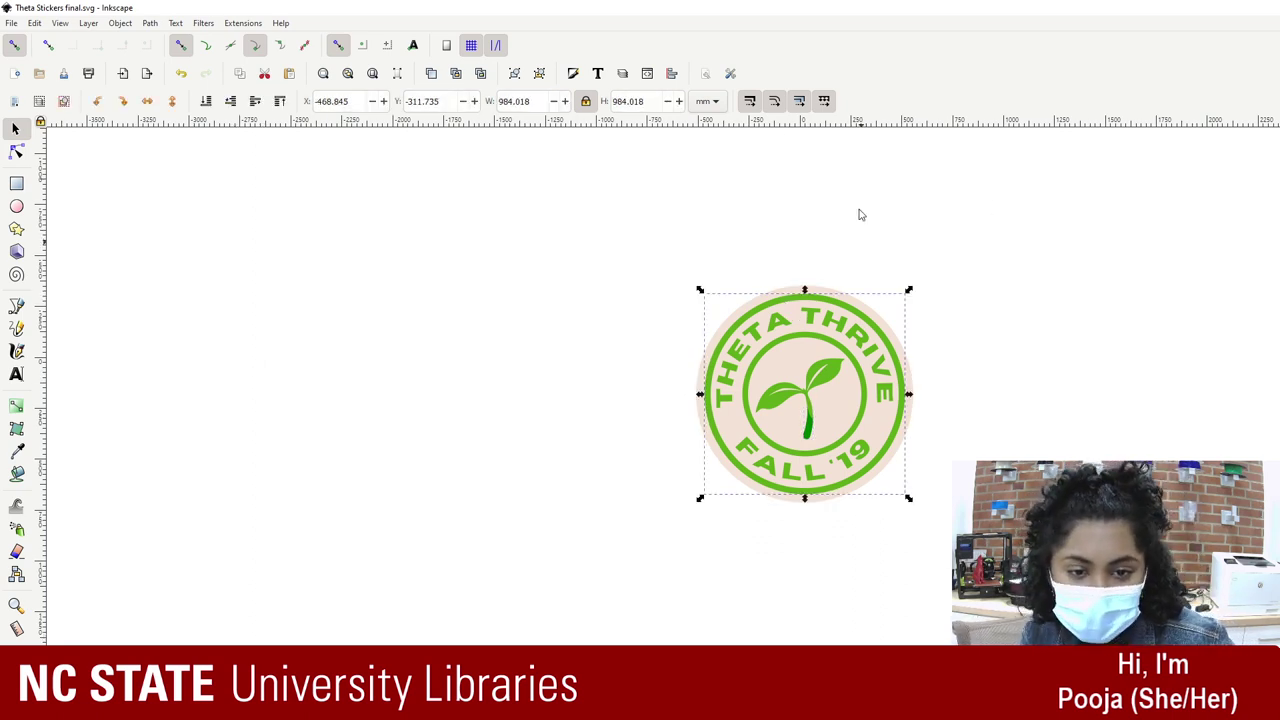
{"action": "left_click", "coordinate": [152, 24]}
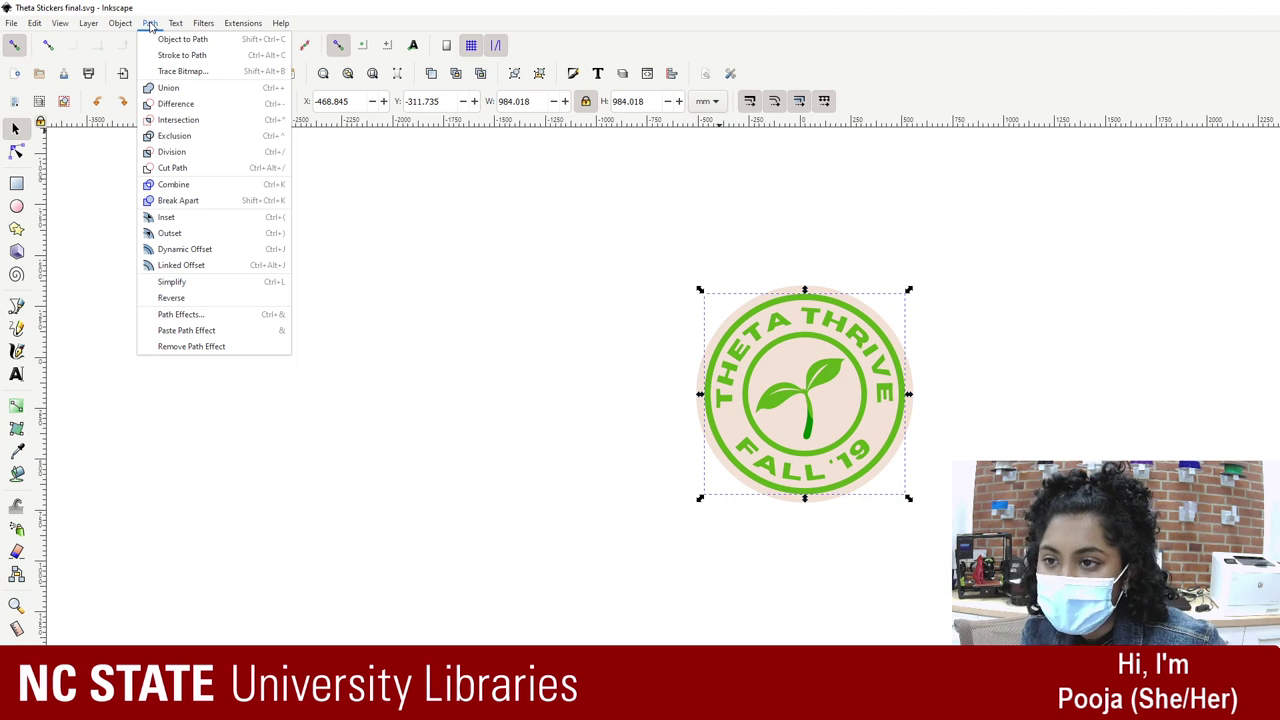
{"action": "left_click", "coordinate": [166, 89]}
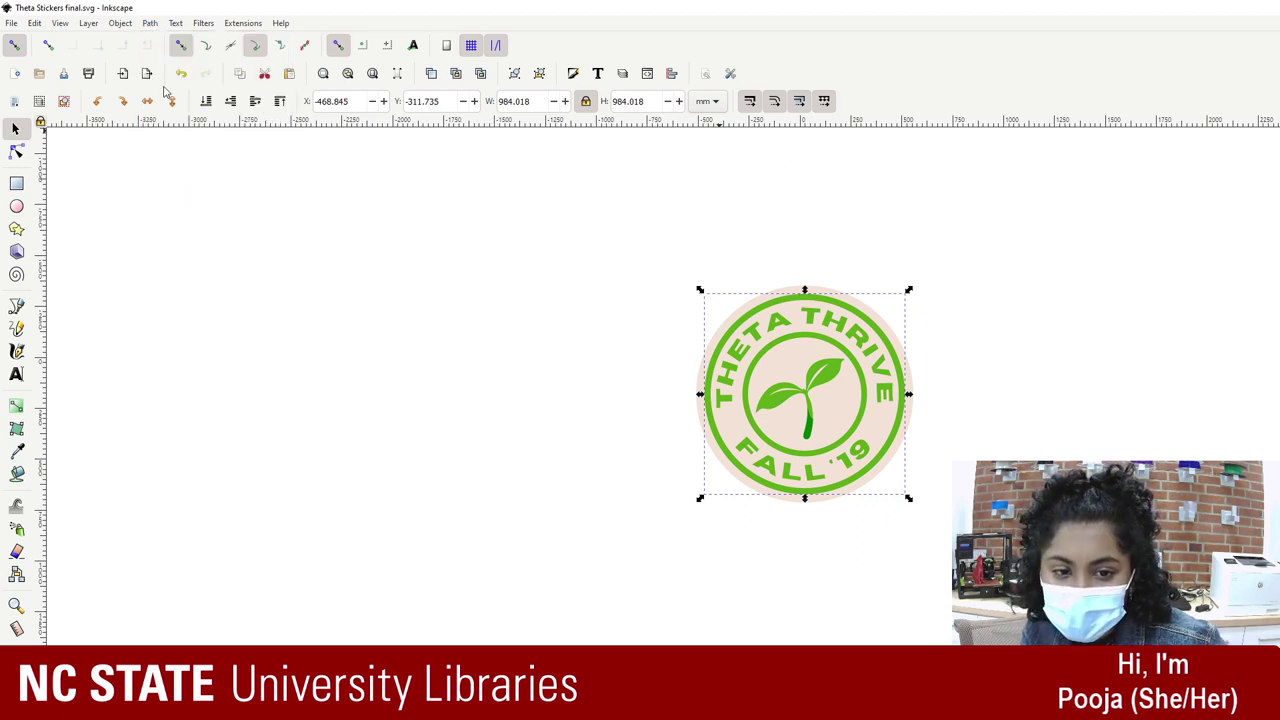
{"action": "left_click_drag", "start_coordinate": [742, 347], "coordinate": [329, 393]}
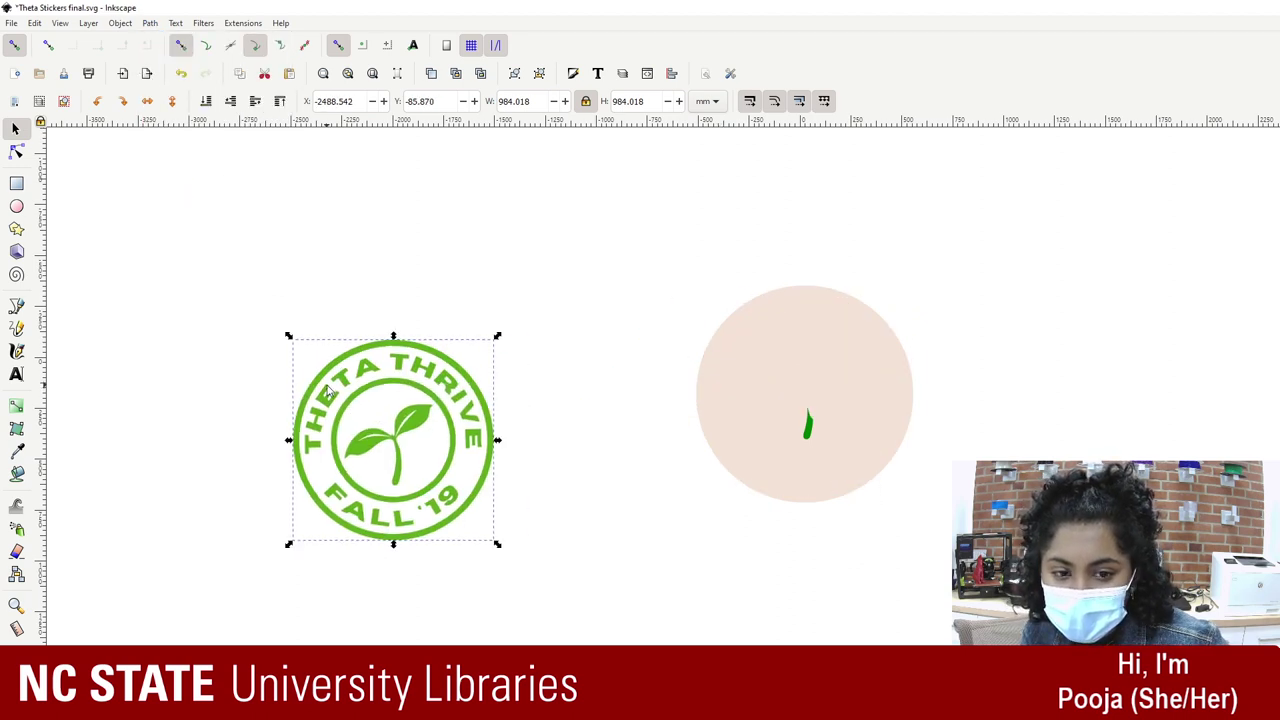
{"action": "key", "text": "ctrl+z"}
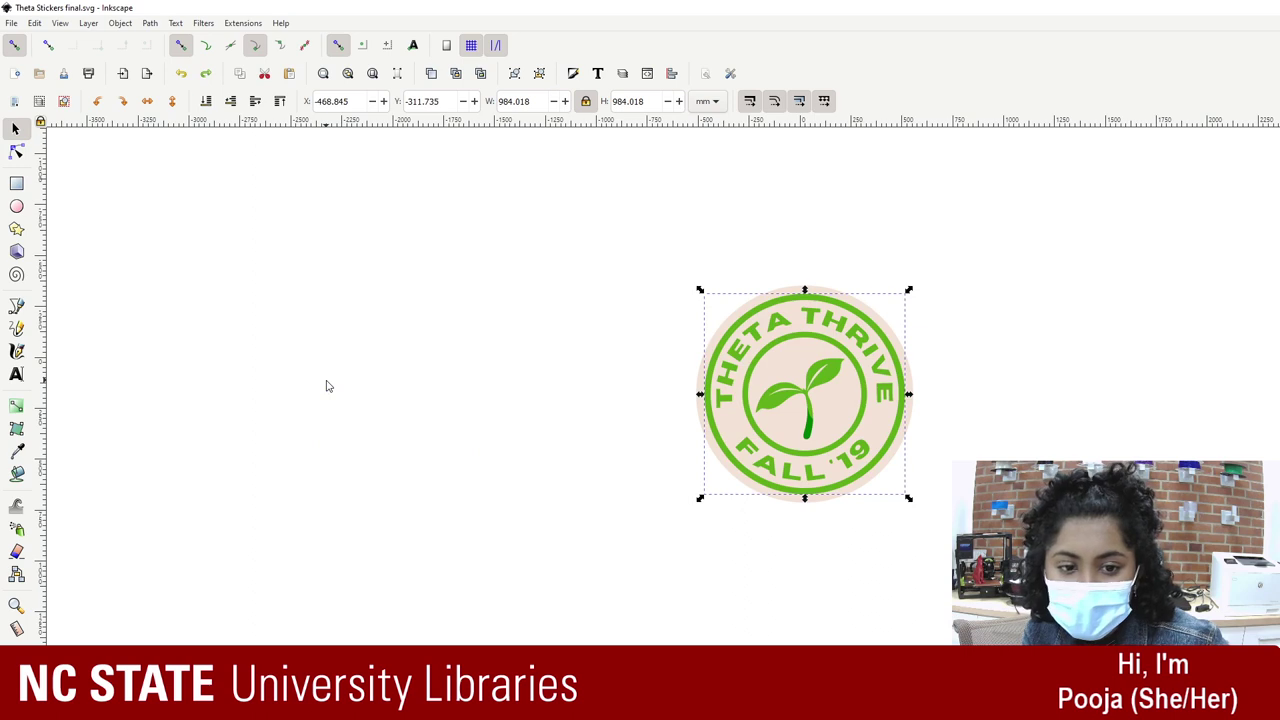
Step: Save the badge file under its existing name and switch back to Cricut Design Space
{"action": "left_click", "coordinate": [22, 23]}
{"action": "left_click", "coordinate": [52, 131]}
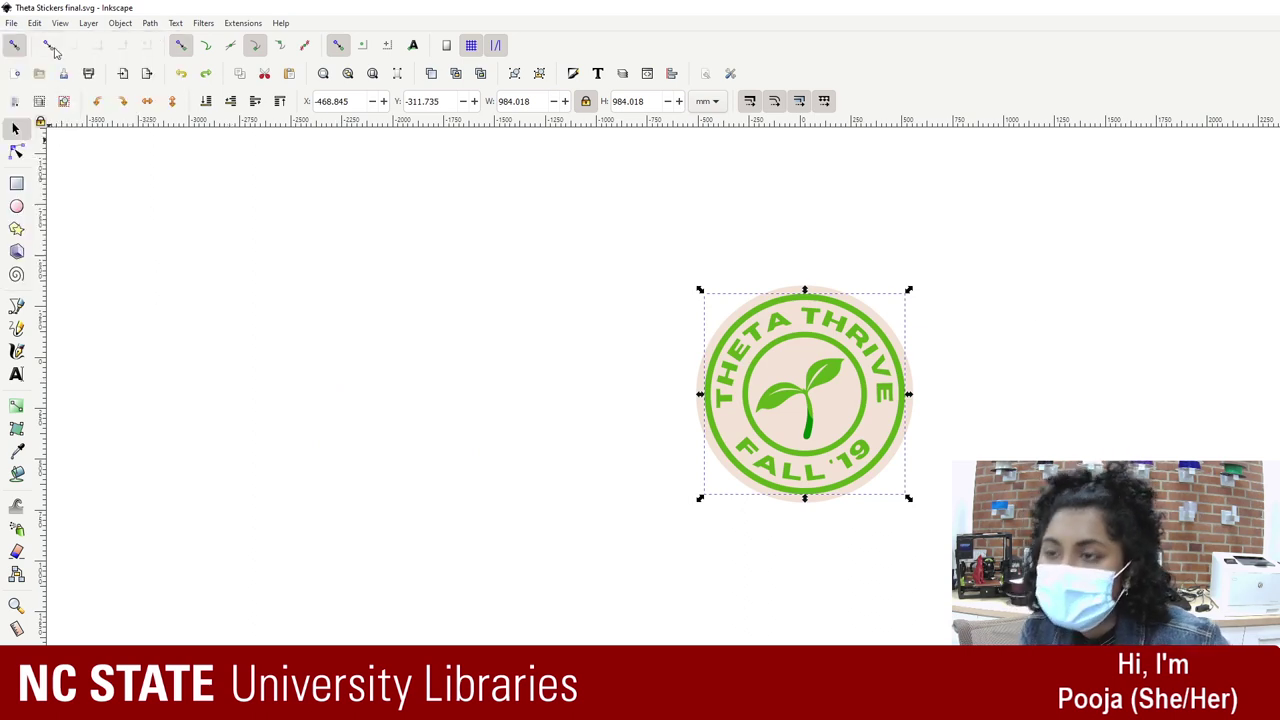
{"action": "left_click", "coordinate": [11, 23]}
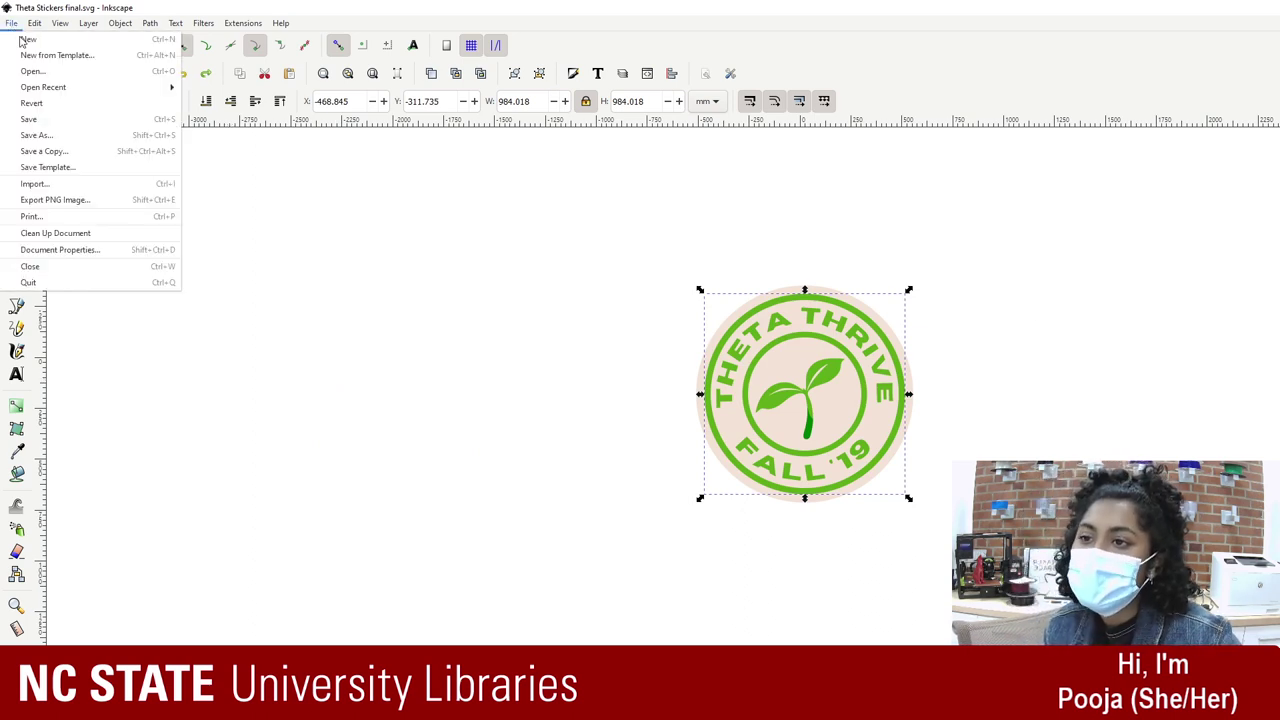
{"action": "left_click", "coordinate": [62, 134]}
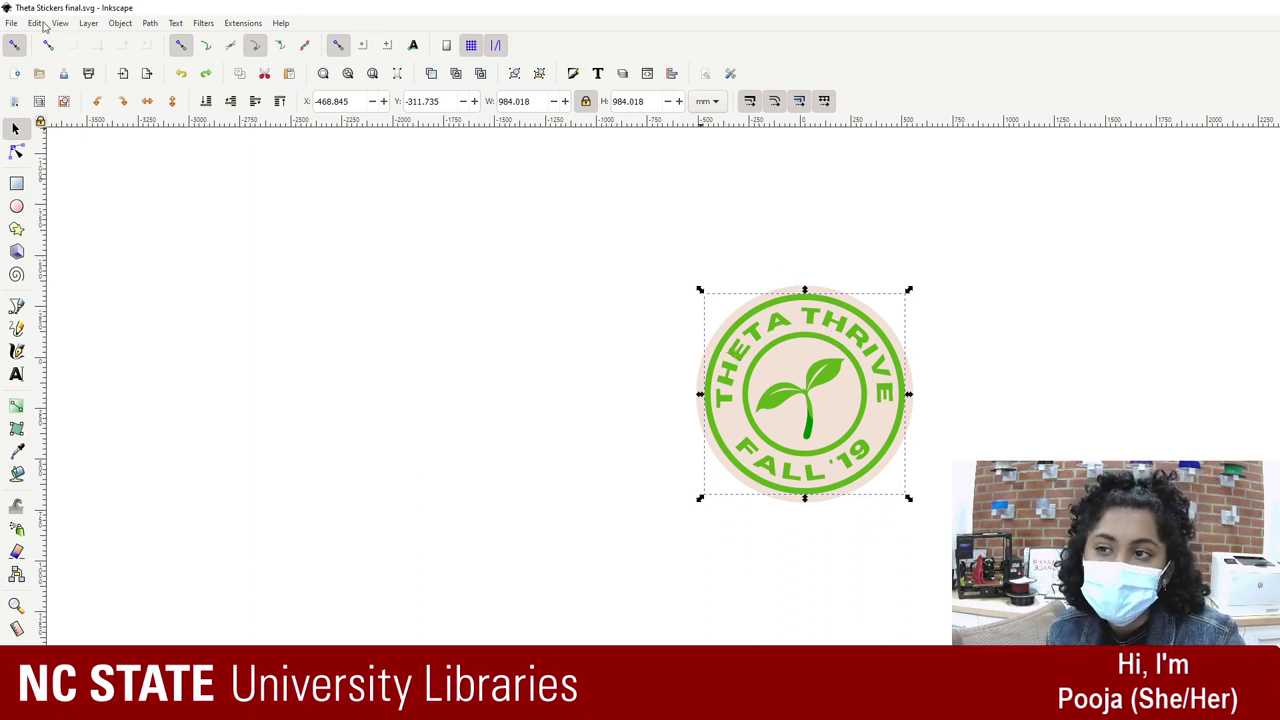
{"action": "left_click", "coordinate": [12, 24]}
{"action": "left_click", "coordinate": [38, 119]}
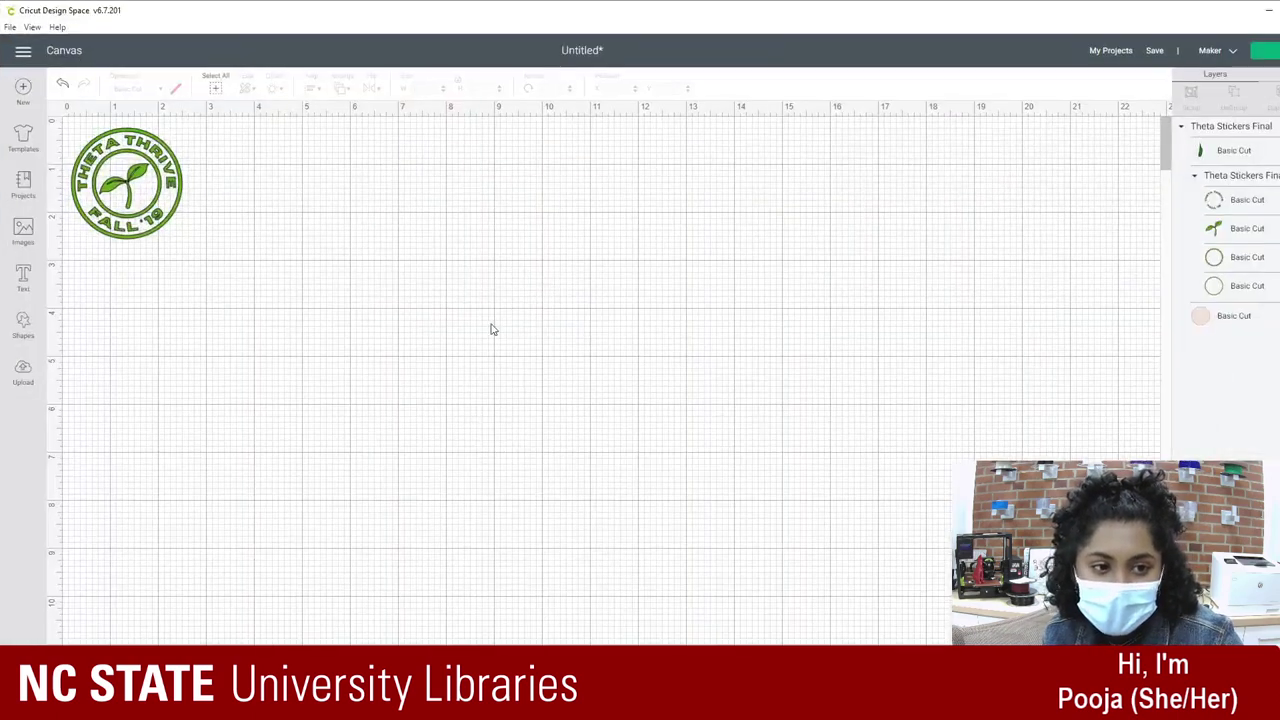
{"action": "left_click", "coordinate": [10, 27]}
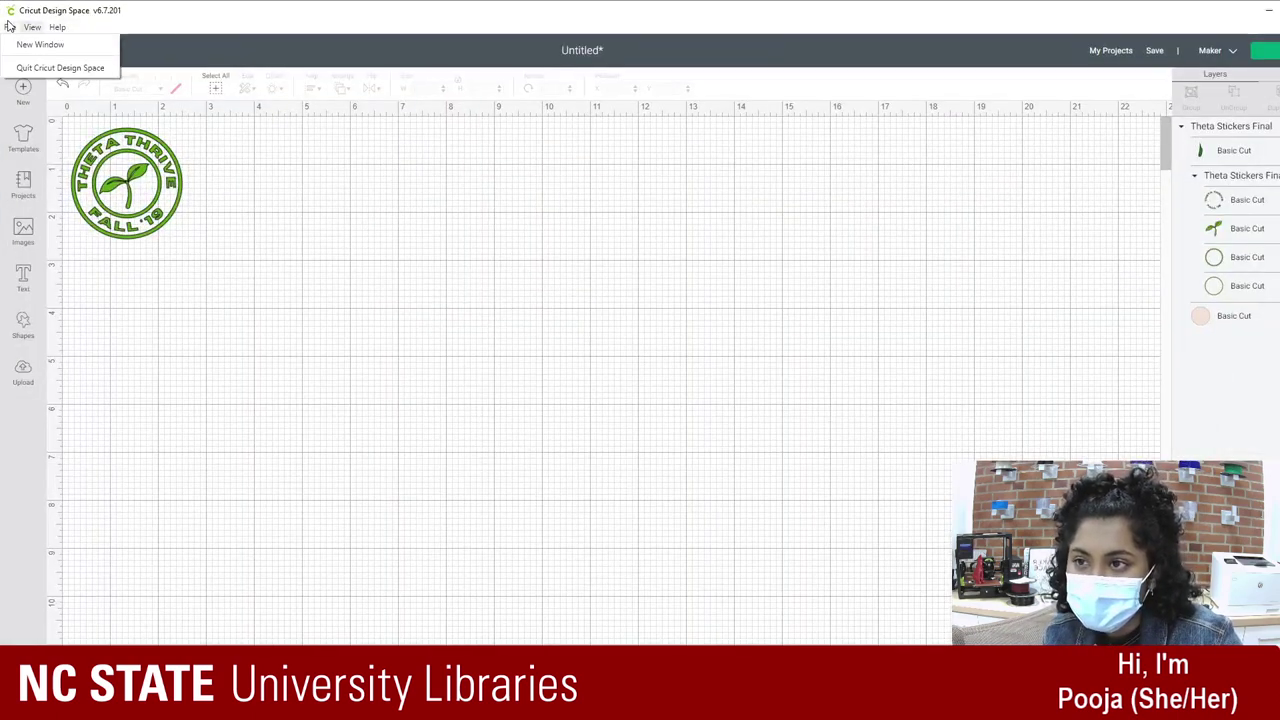
Step: Upload the updated "Theta Stickers final.svg" from the stickers folder on LENINUSB (F:) and add it to the canvas
{"action": "left_click", "coordinate": [15, 383]}
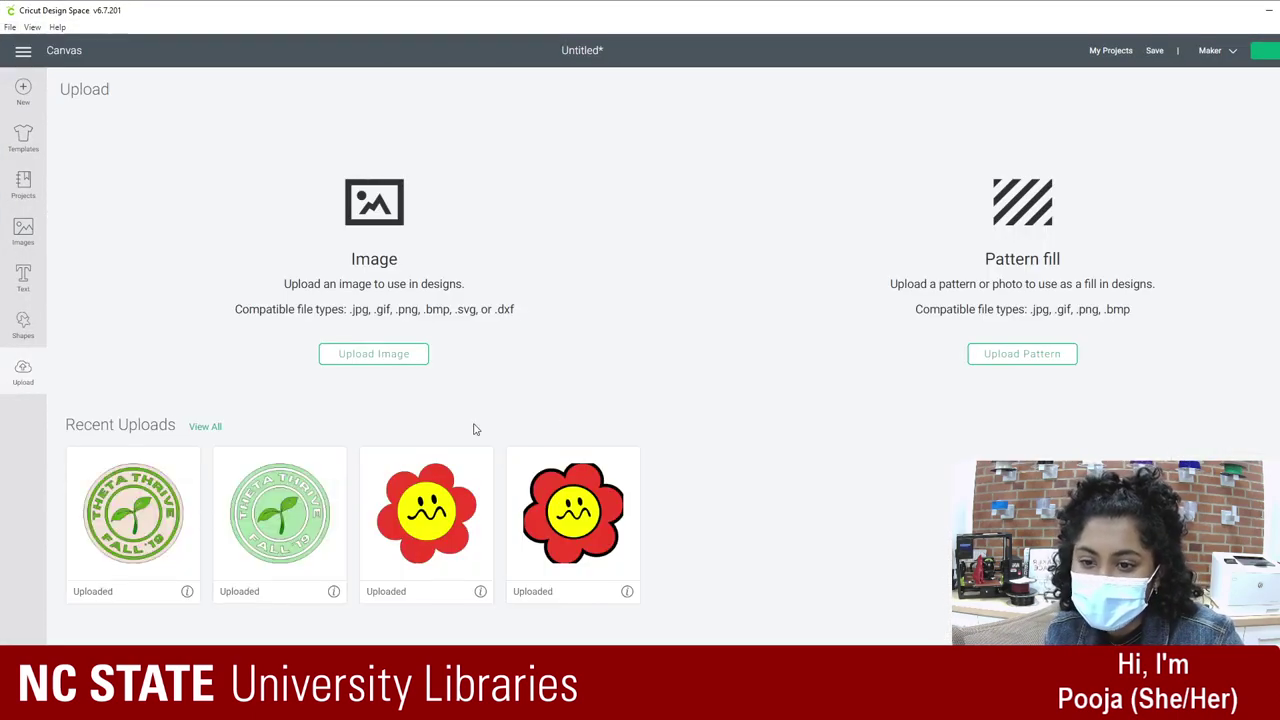
{"action": "left_click", "coordinate": [372, 362]}
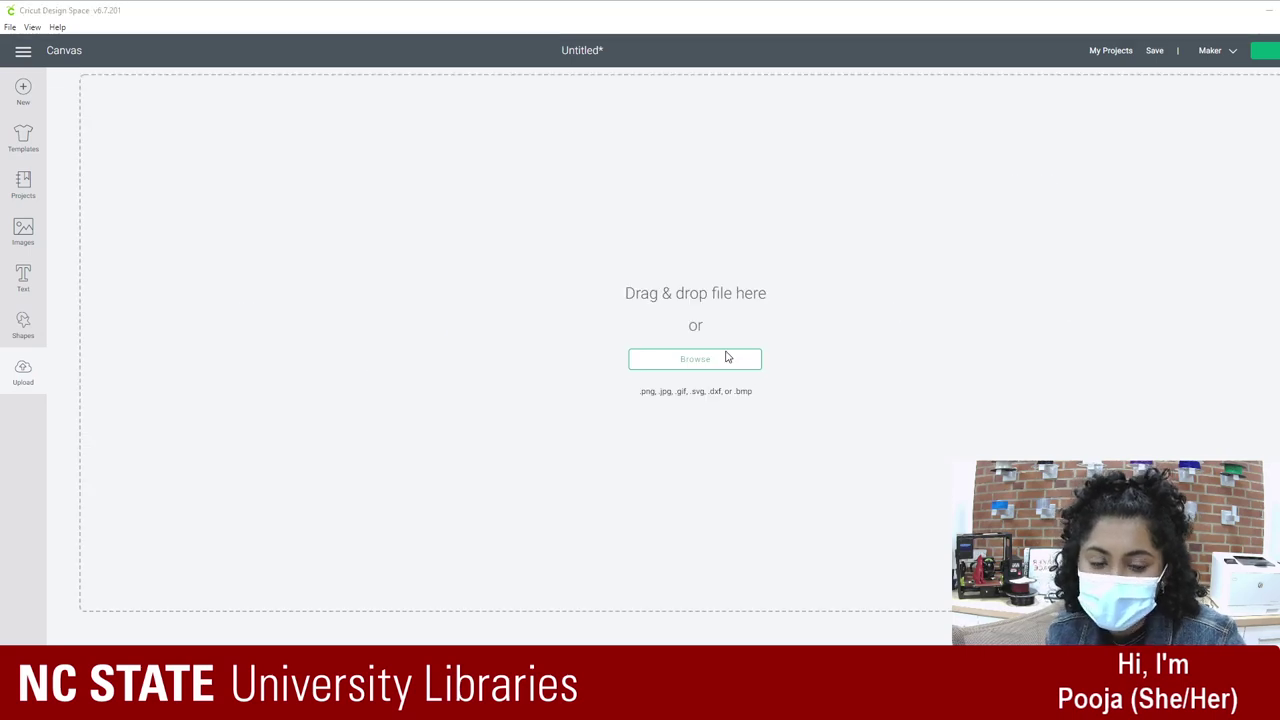
{"action": "left_click", "coordinate": [726, 358]}
{"action": "left_click", "coordinate": [64, 284]}
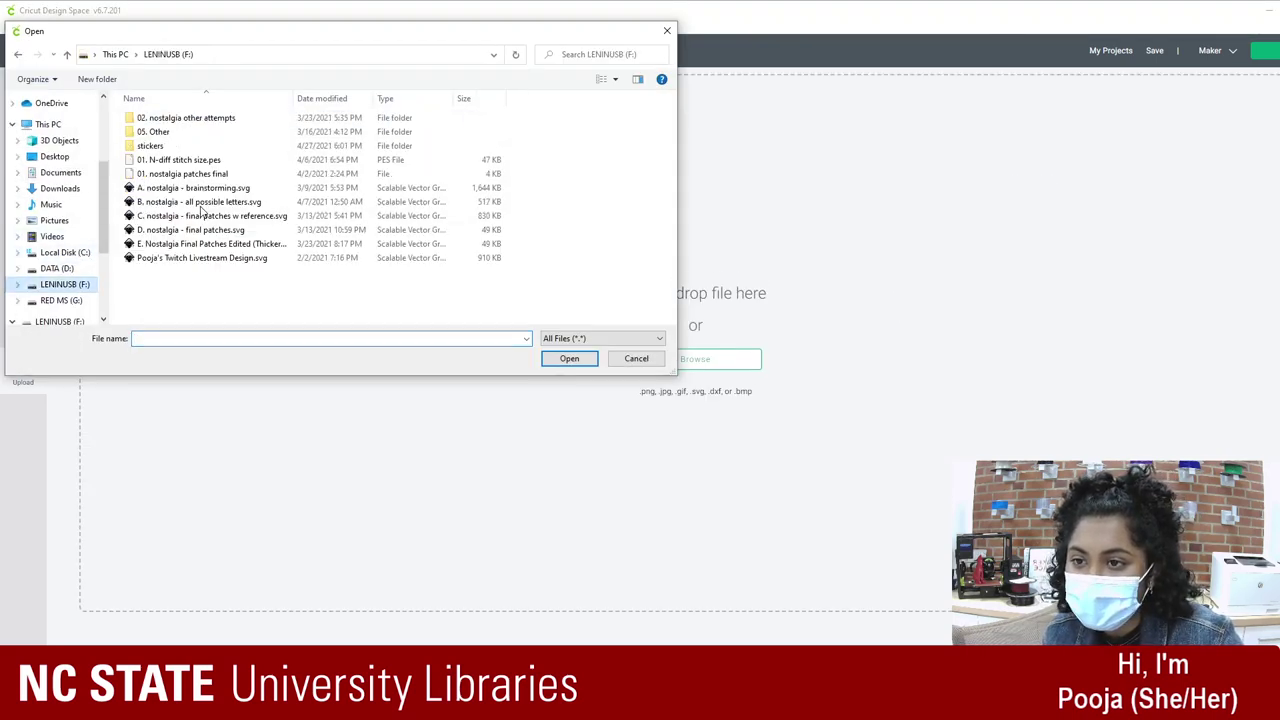
{"action": "double_click", "coordinate": [182, 148]}
{"action": "left_click", "coordinate": [172, 204]}
{"action": "double_click", "coordinate": [172, 204]}
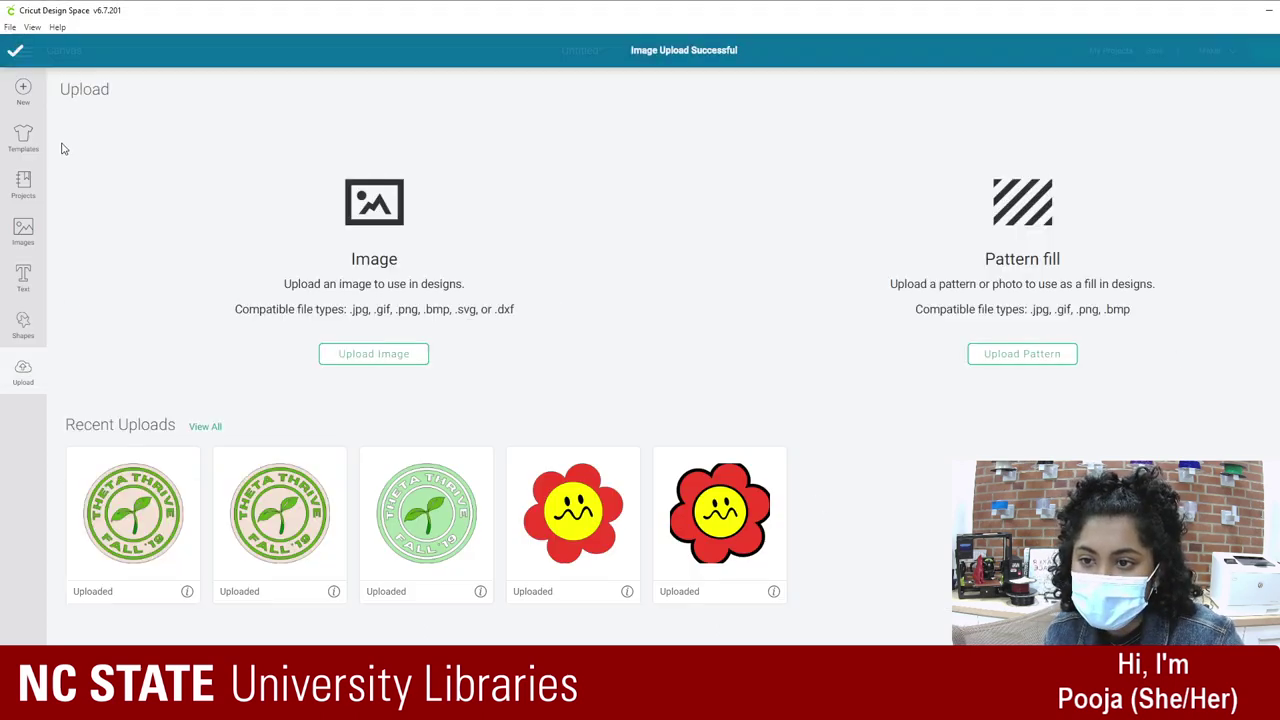
{"action": "left_click", "coordinate": [155, 512]}
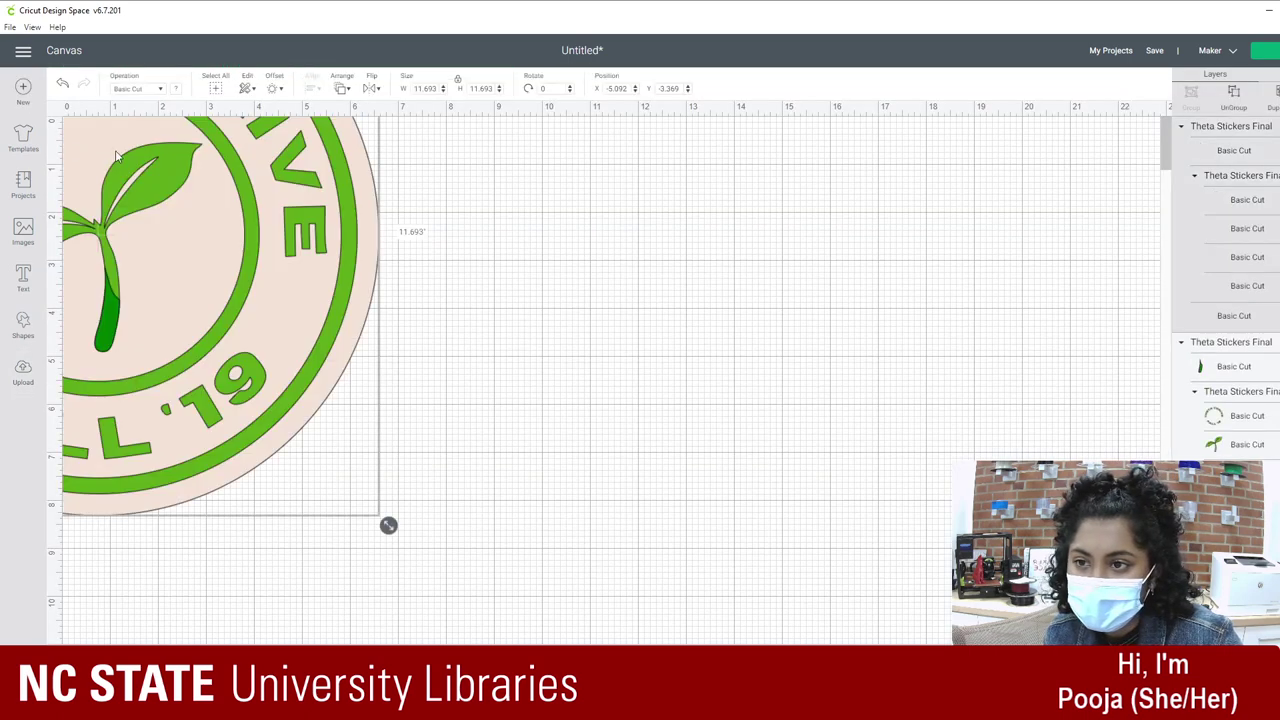
Step: Move the newly added large badge clear of the old small green badge and delete the old one
{"action": "left_click_drag", "start_coordinate": [114, 152], "coordinate": [564, 294]}
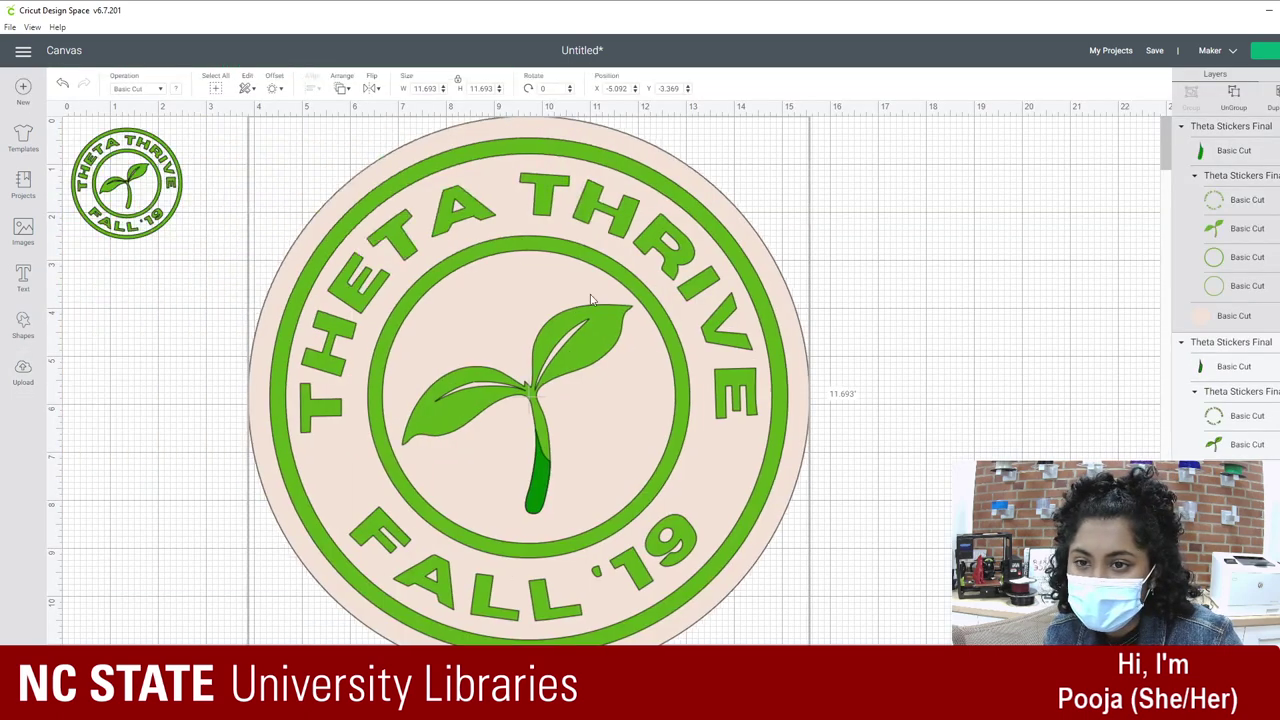
{"action": "left_click_drag", "start_coordinate": [215, 270], "coordinate": [3, 92]}
{"action": "key", "text": "Delete"}
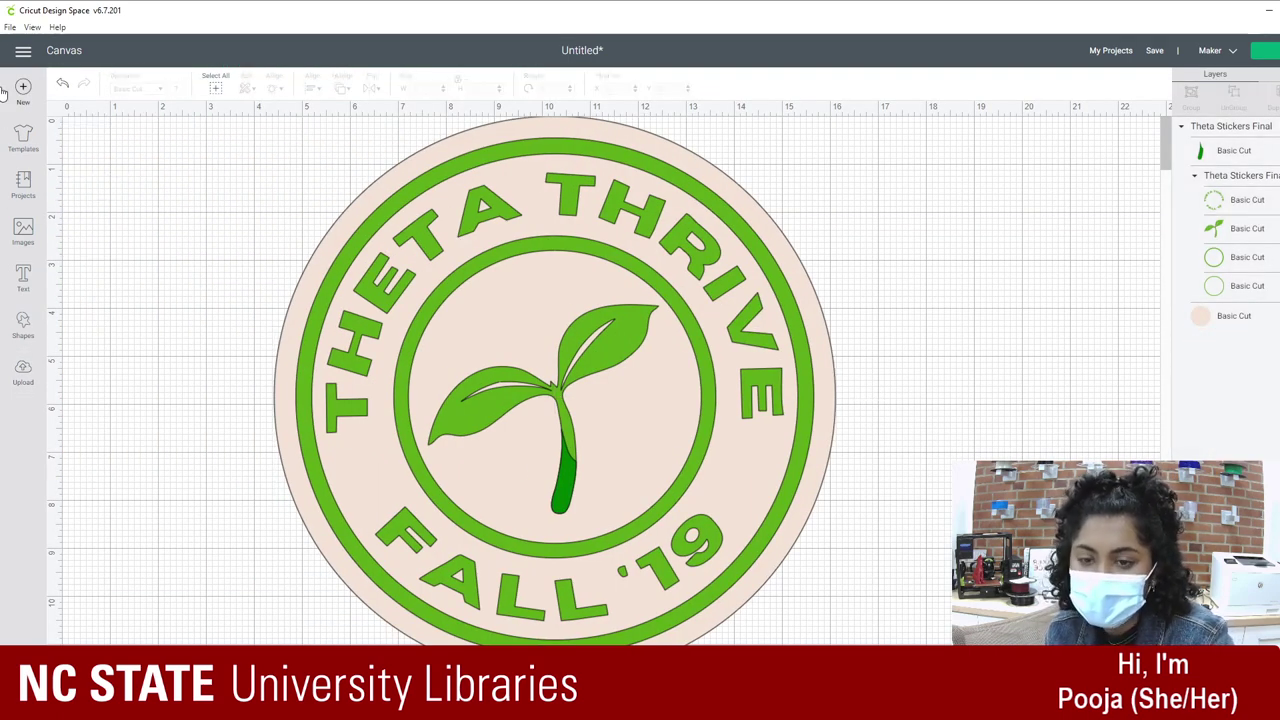
Step: Set the new badge's width to 2.5 inches and move it near the canvas's upper-left corner
{"action": "left_click", "coordinate": [393, 222]}
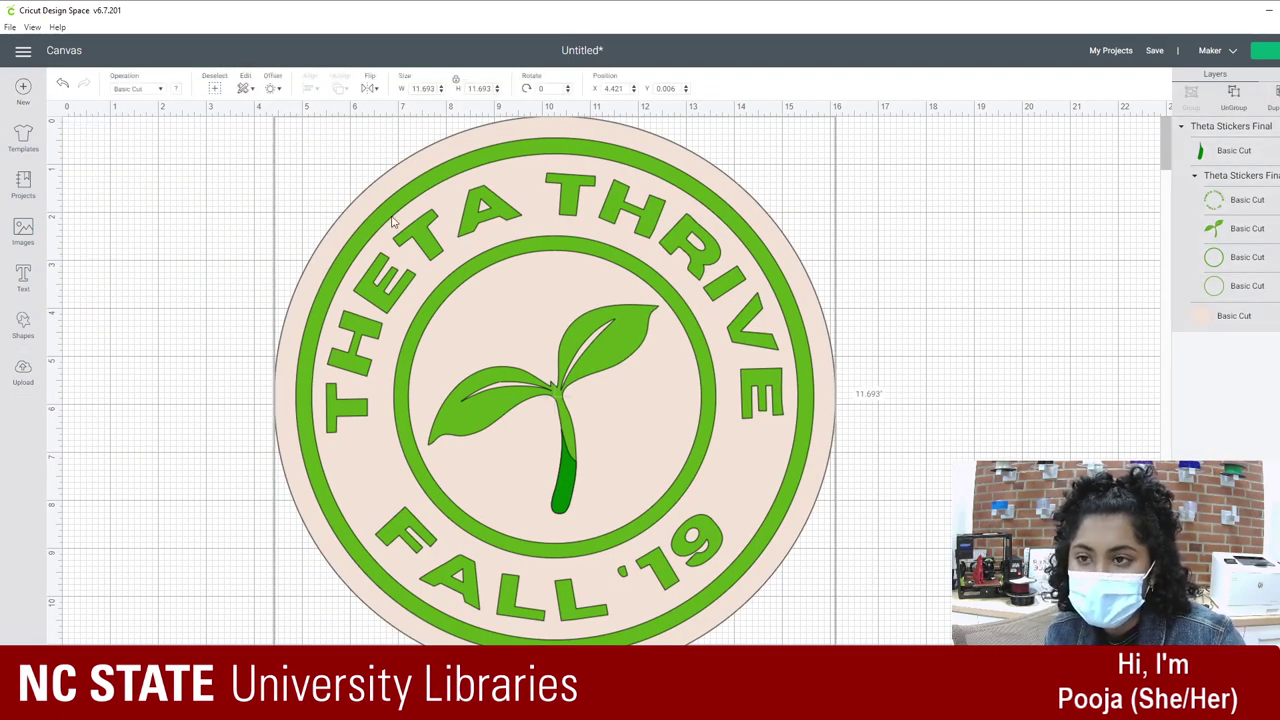
{"action": "left_click", "coordinate": [419, 90]}
{"action": "type", "text": "2"}
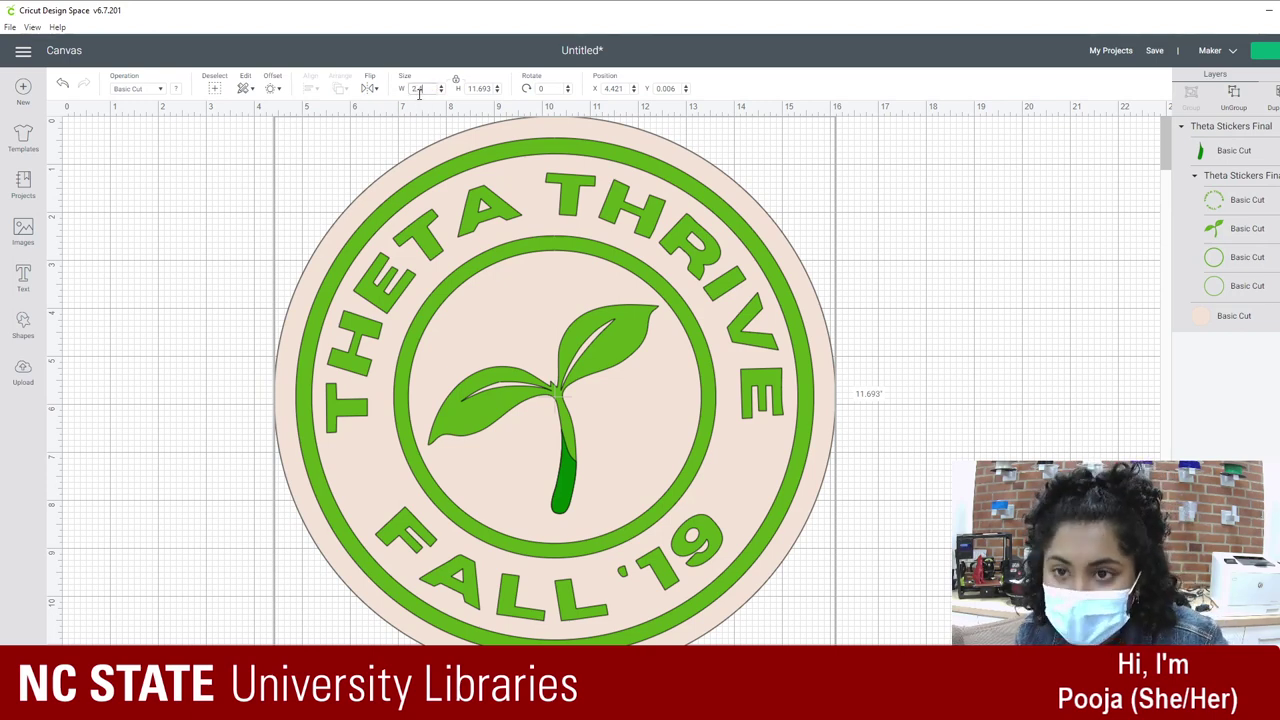
{"action": "type", "text": ".5"}
{"action": "key", "text": "Return"}
{"action": "left_click_drag", "start_coordinate": [360, 158], "coordinate": [155, 168]}
{"action": "left_click", "coordinate": [283, 172]}
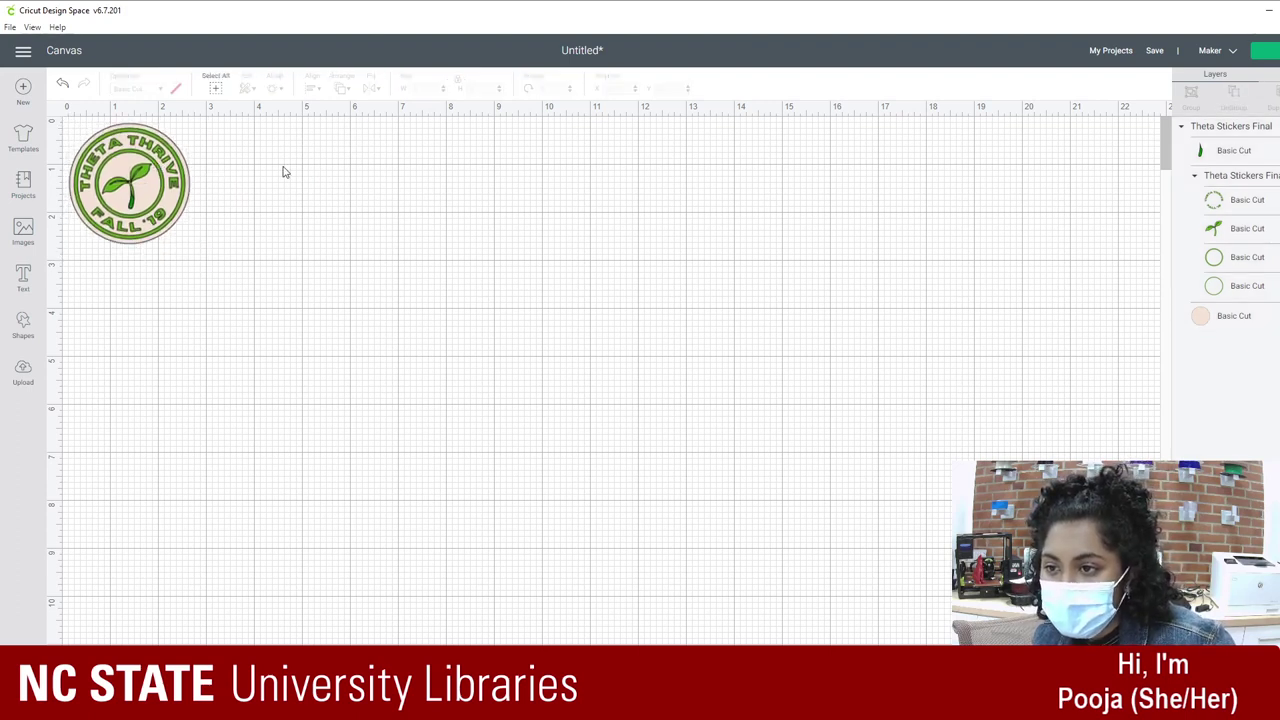
Step: Hide the badge's beige circle layer and preview how the green parts are laid out for cutting
{"action": "left_click", "coordinate": [204, 176]}
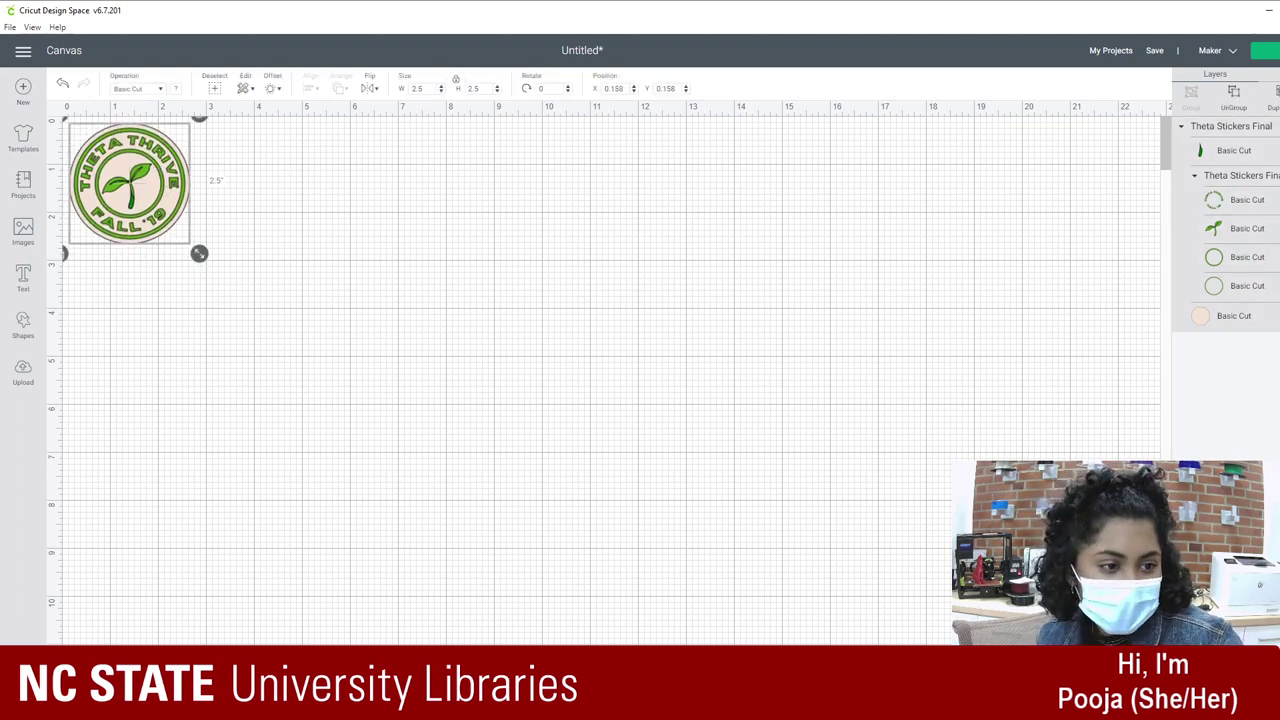
{"action": "key", "text": "Escape"}
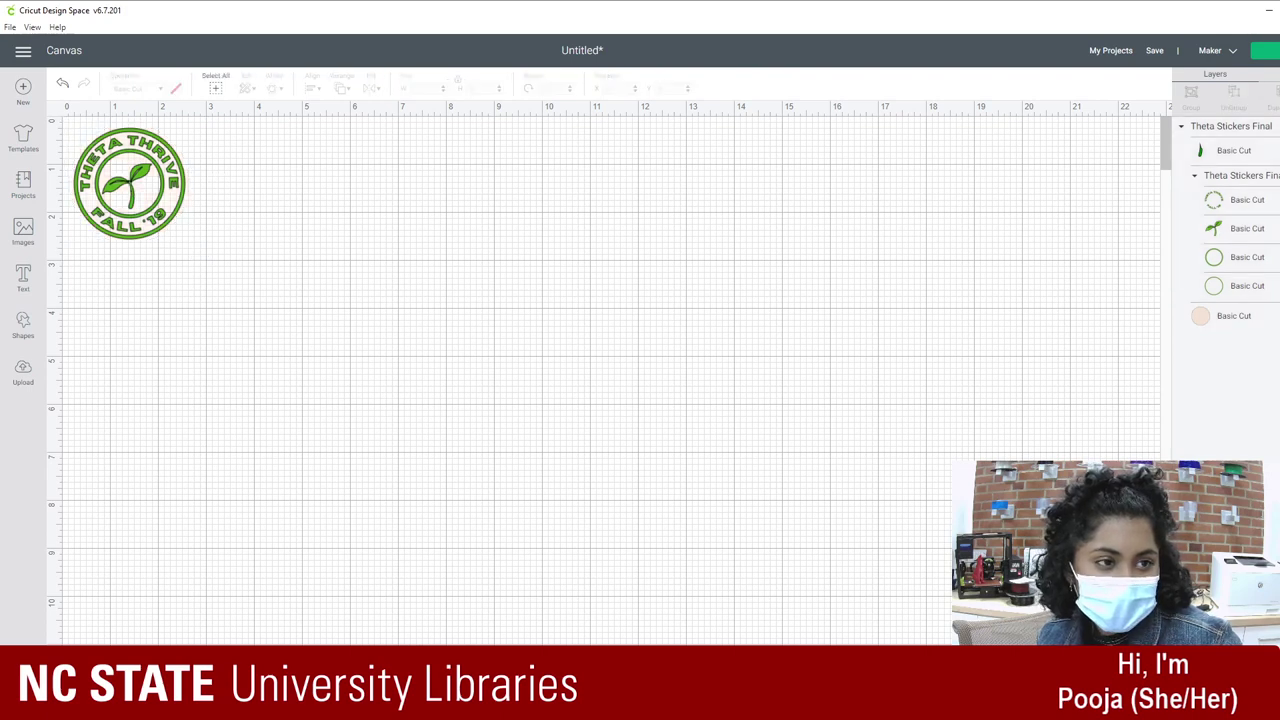
{"action": "left_click", "coordinate": [1265, 50]}
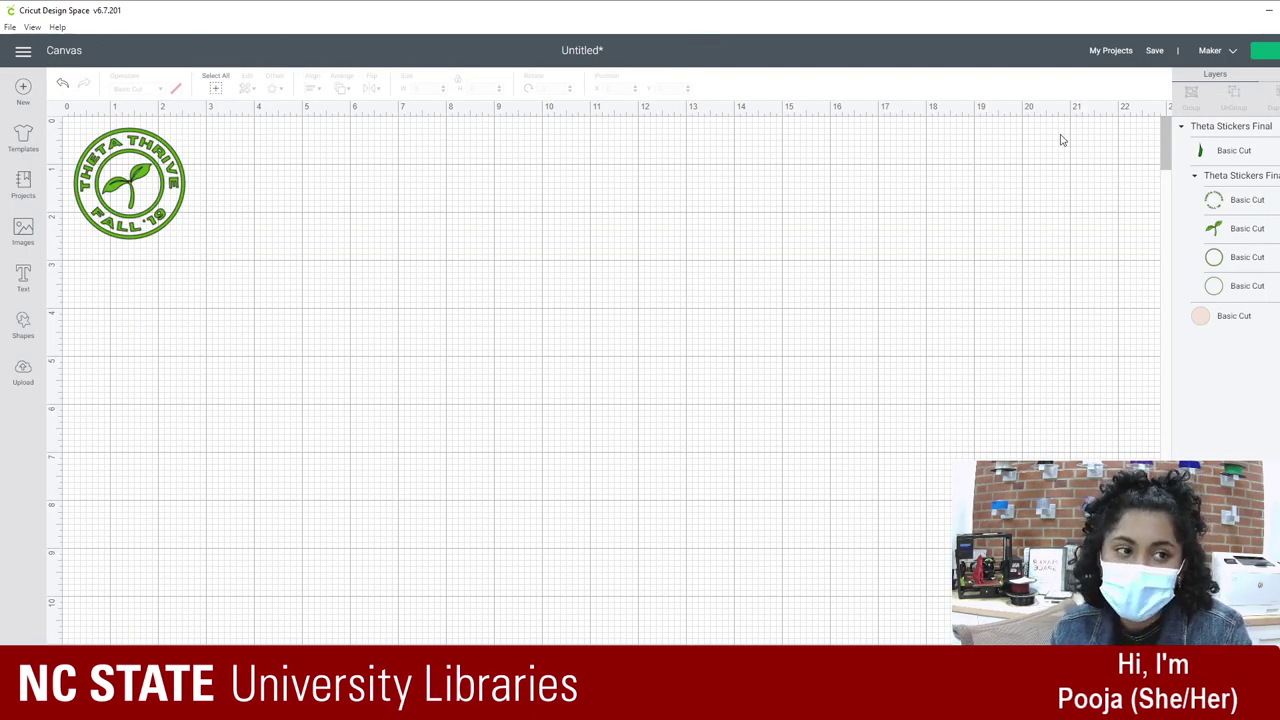
Step: Select the badge's nested green layer group and switch to Inkscape with the green artwork selected
{"action": "left_click", "coordinate": [1206, 181]}
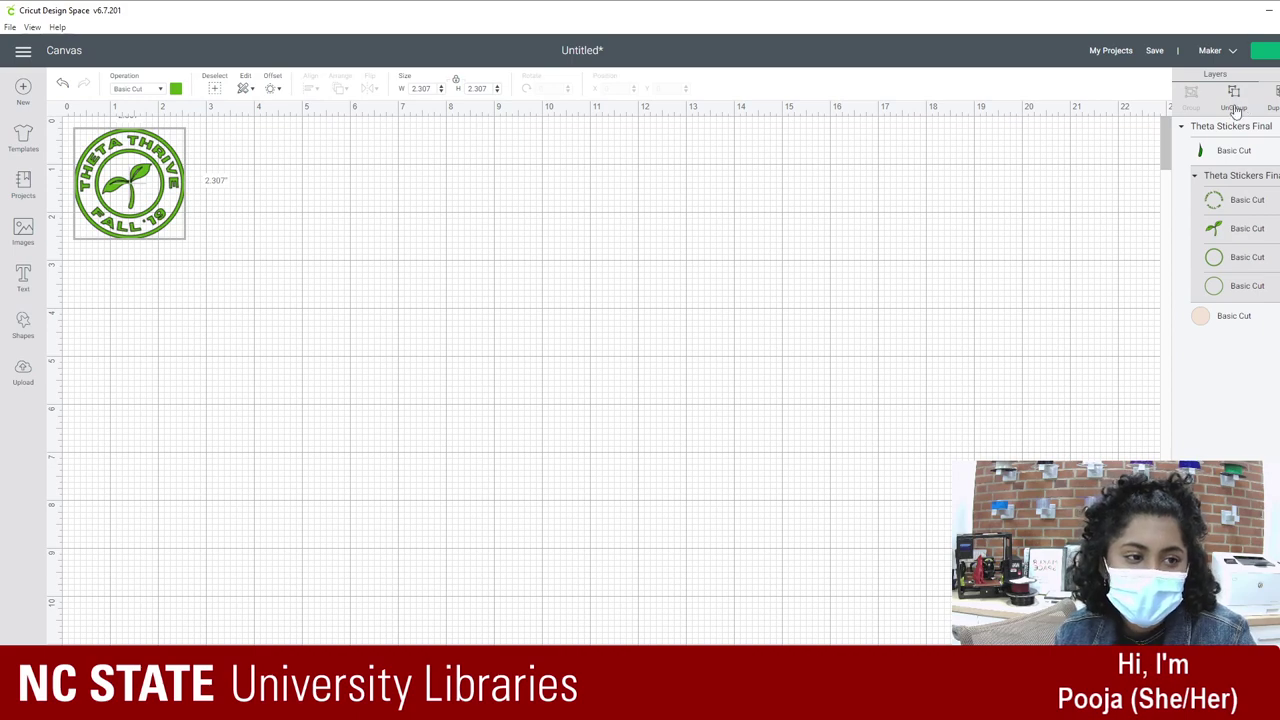
{"action": "left_click", "coordinate": [1269, 11]}
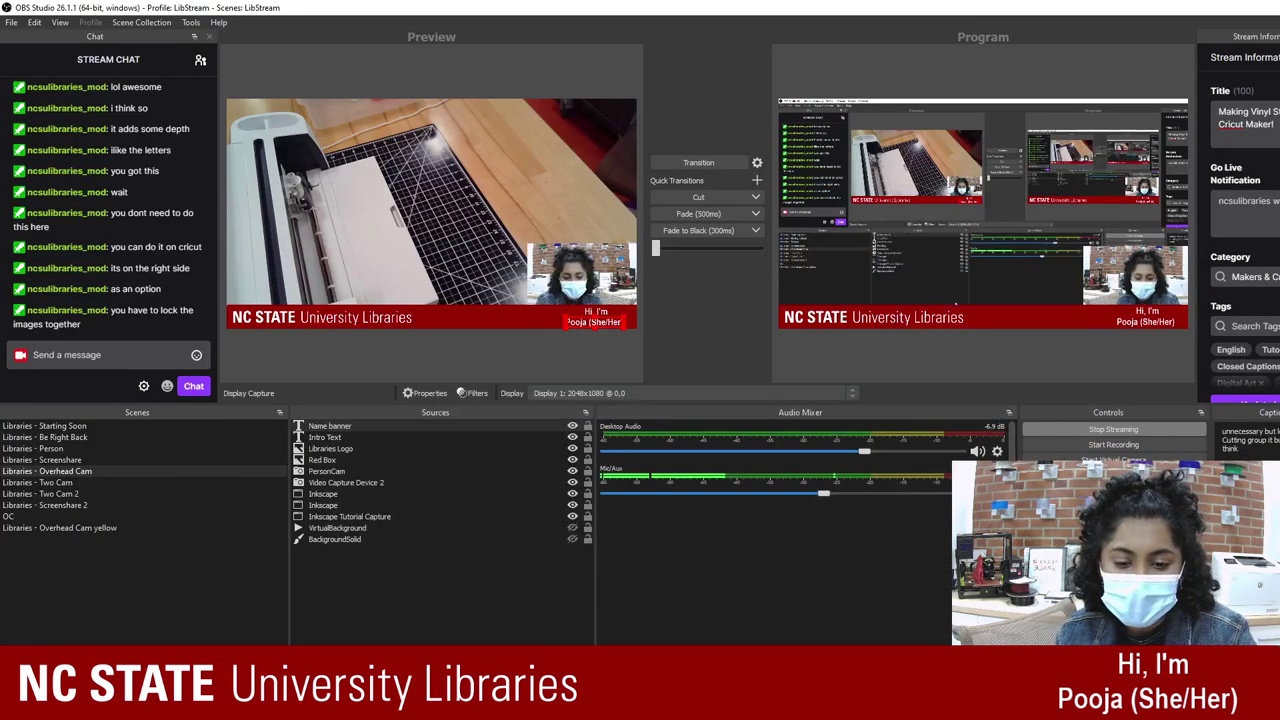
{"action": "key", "text": "alt+Tab"}
{"action": "left_click", "coordinate": [678, 281]}
{"action": "left_click", "coordinate": [822, 296]}
{"action": "left_click", "coordinate": [557, 274]}
{"action": "left_click", "coordinate": [782, 298]}
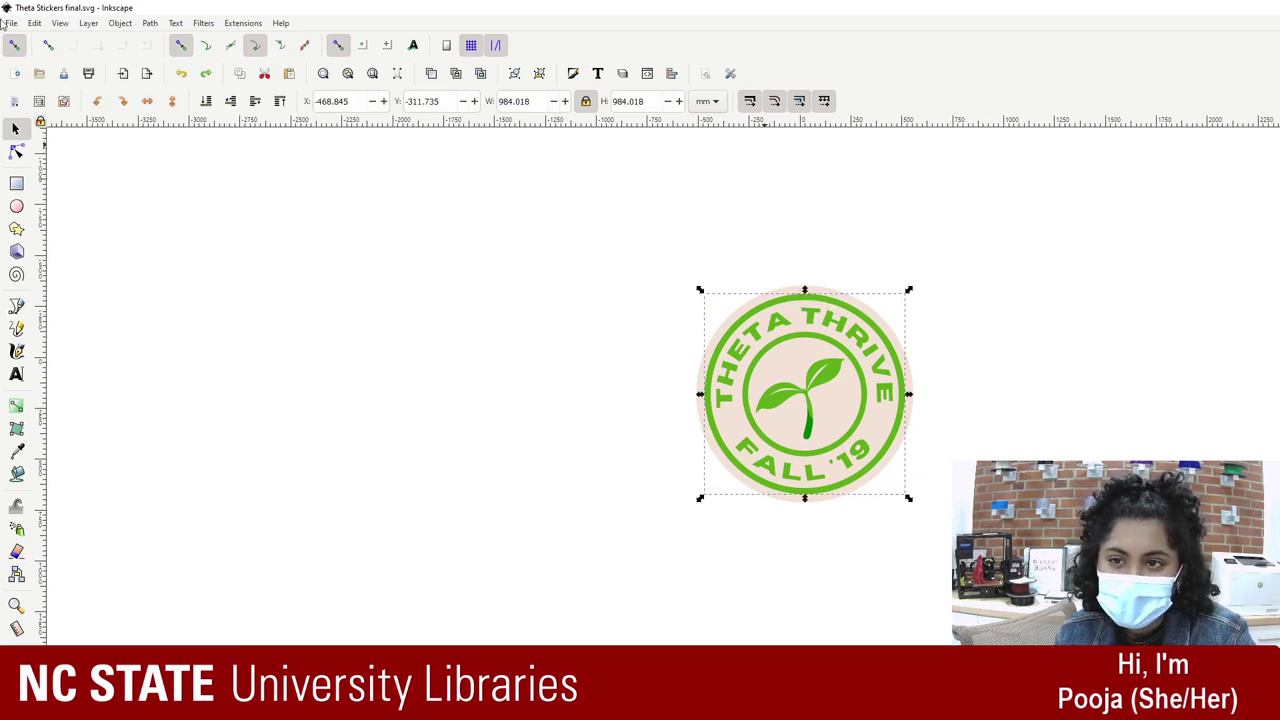
Step: Apply Combine twice to the selected green badge artwork and save the file under its existing name
{"action": "left_click", "coordinate": [149, 23]}
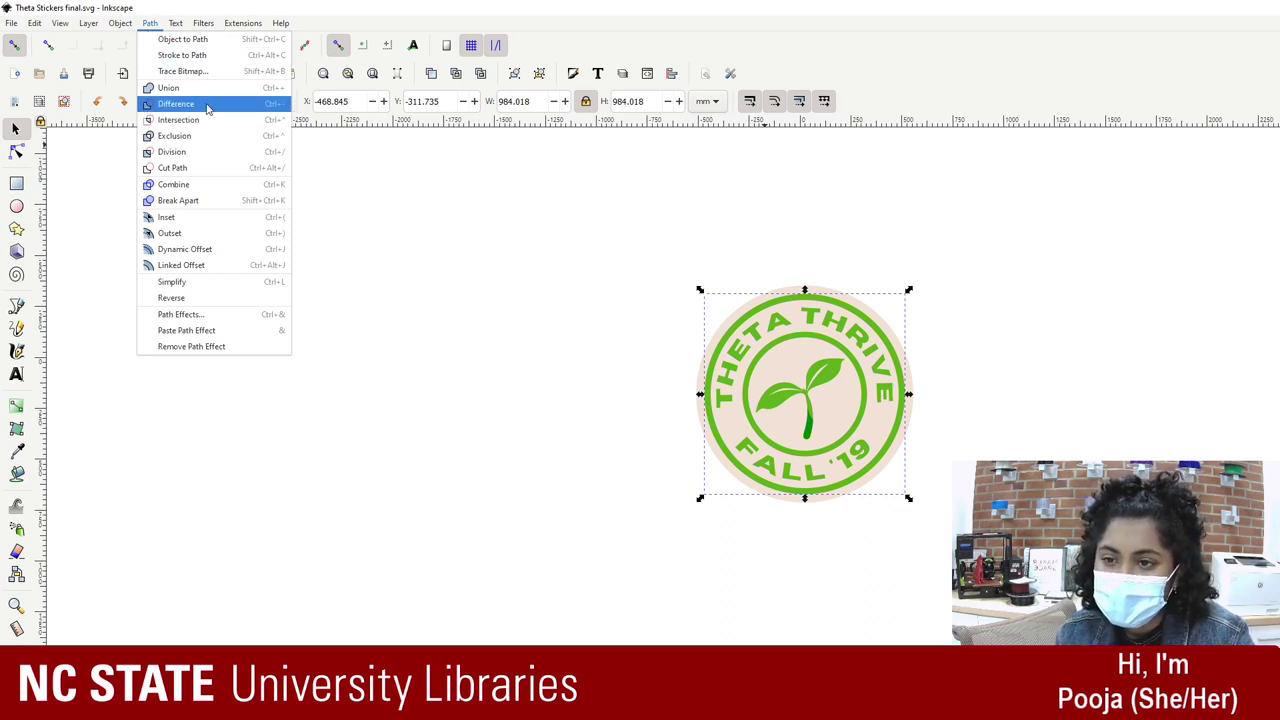
{"action": "left_click", "coordinate": [175, 185]}
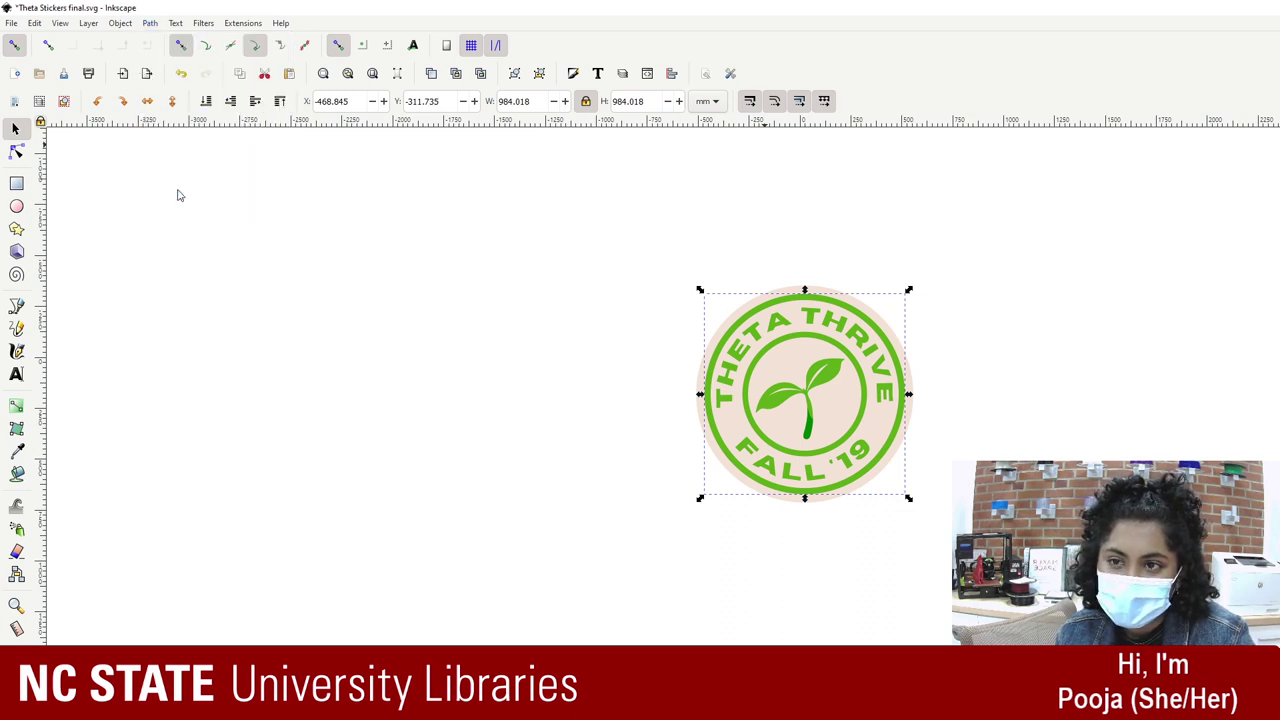
{"action": "left_click", "coordinate": [151, 27]}
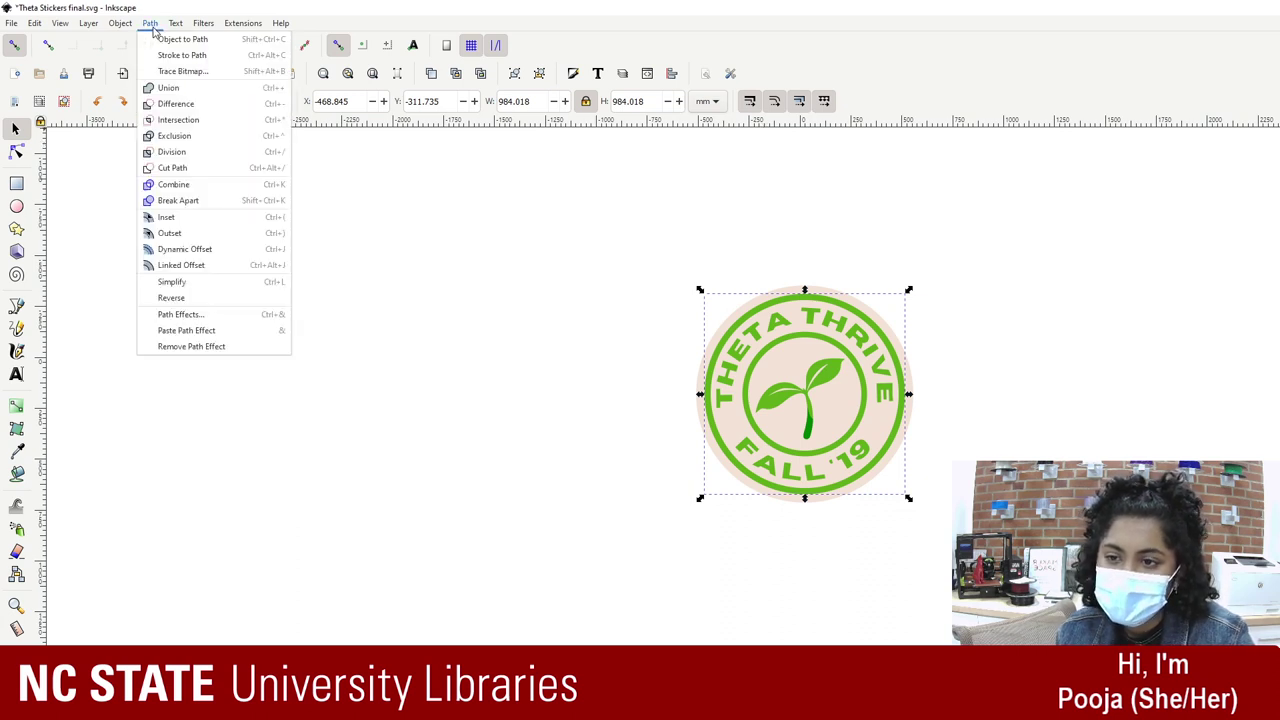
{"action": "left_click", "coordinate": [160, 187]}
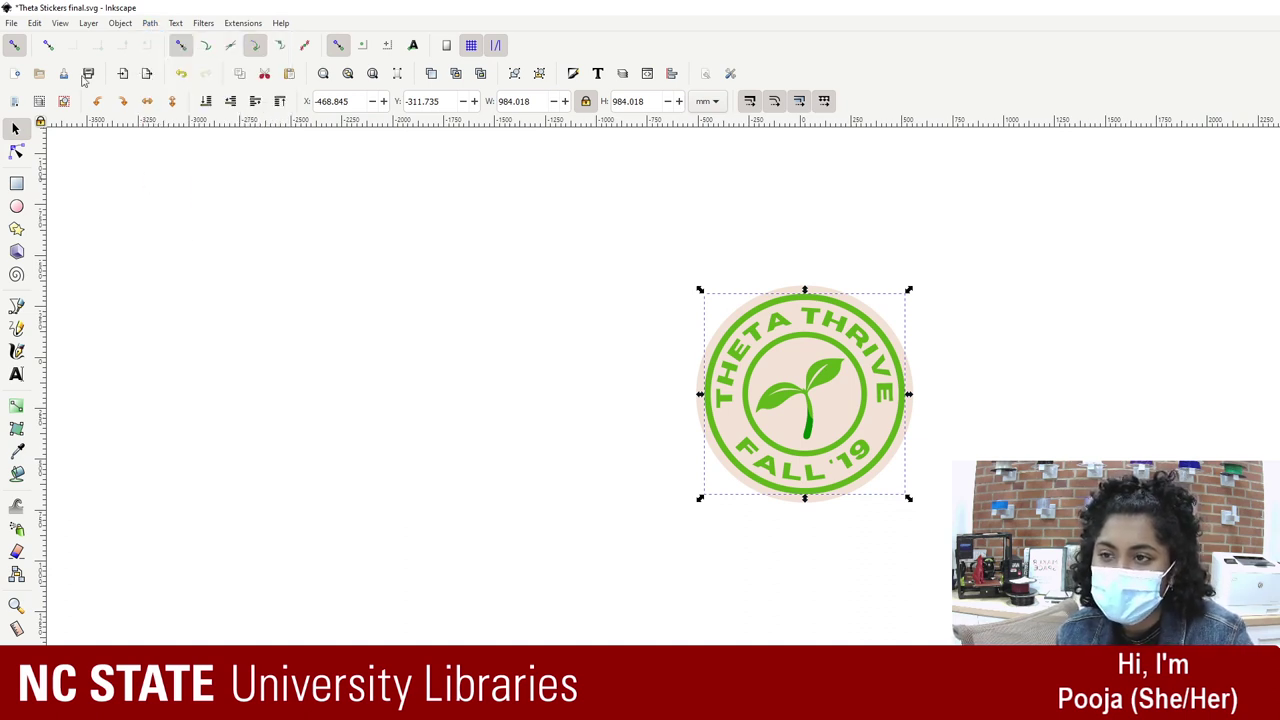
{"action": "left_click", "coordinate": [11, 23]}
{"action": "left_click", "coordinate": [43, 124]}
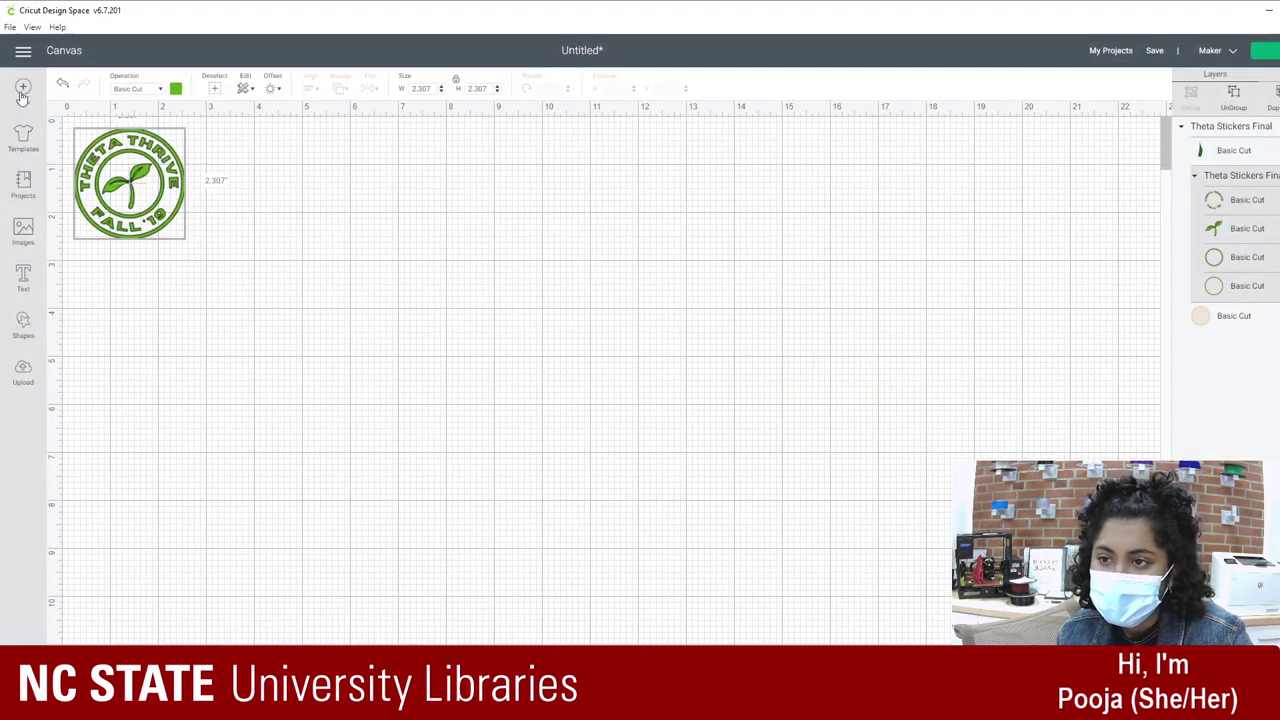
Step: Switch back to Cricut Design Space, upload the re-saved "Theta Stickers final.svg" from the stickers folder and add it to the canvas
{"action": "left_click", "coordinate": [28, 384]}
{"action": "left_click", "coordinate": [352, 357]}
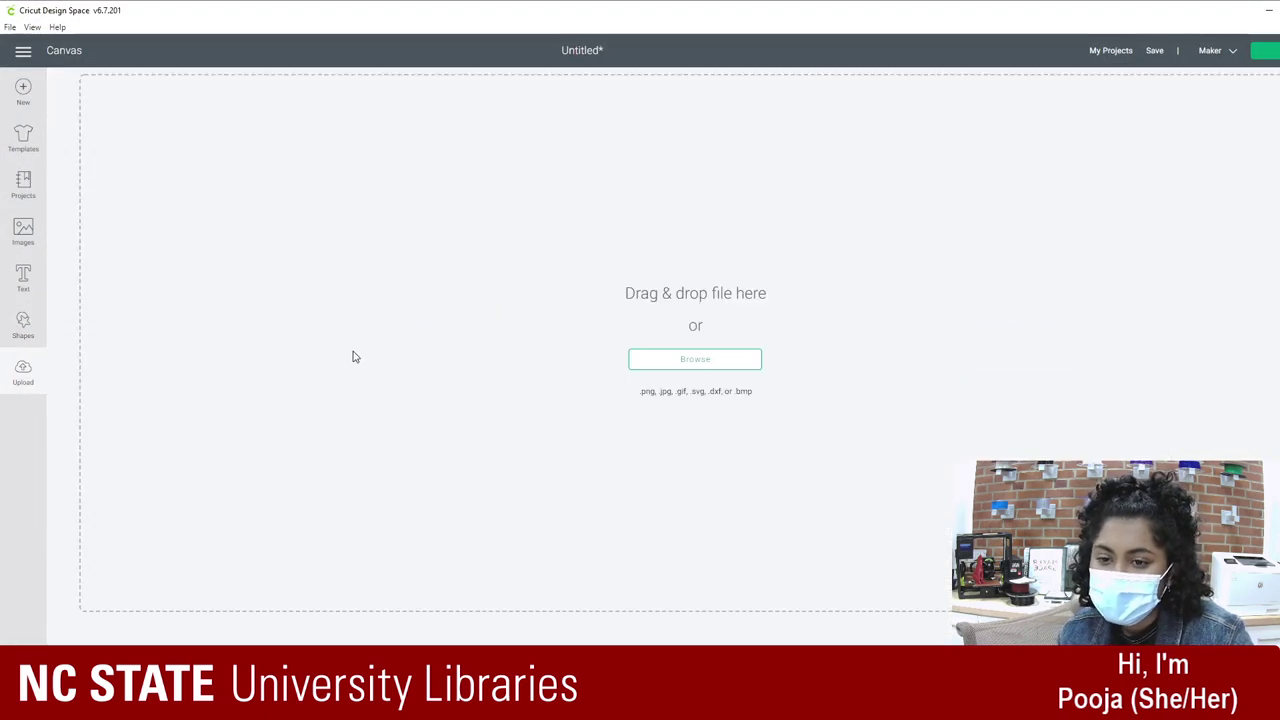
{"action": "left_click", "coordinate": [714, 358]}
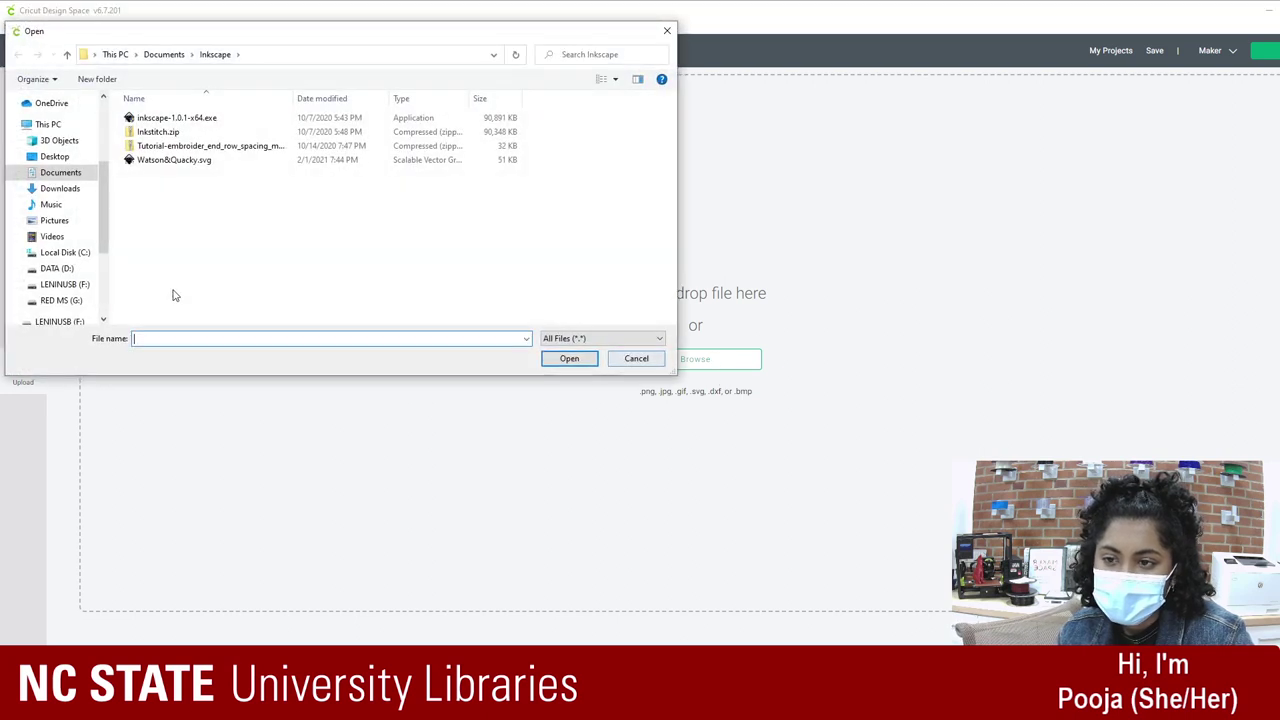
{"action": "left_click", "coordinate": [57, 285]}
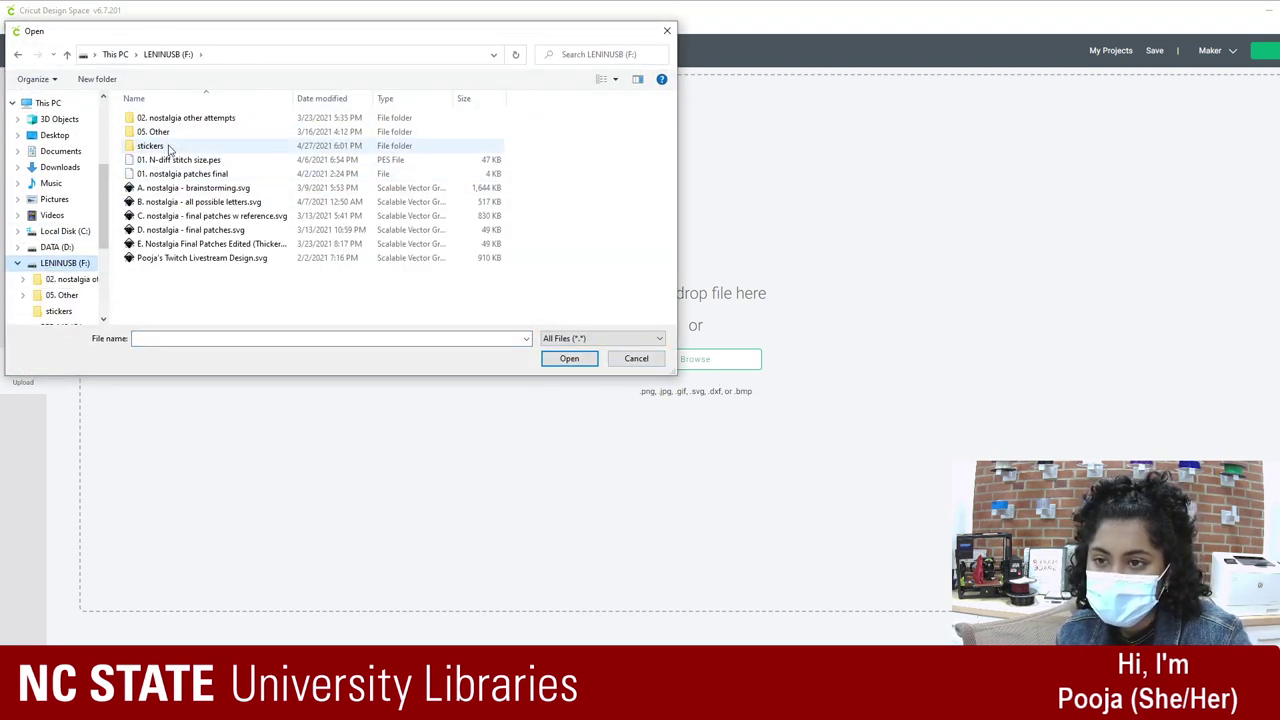
{"action": "double_click", "coordinate": [162, 144]}
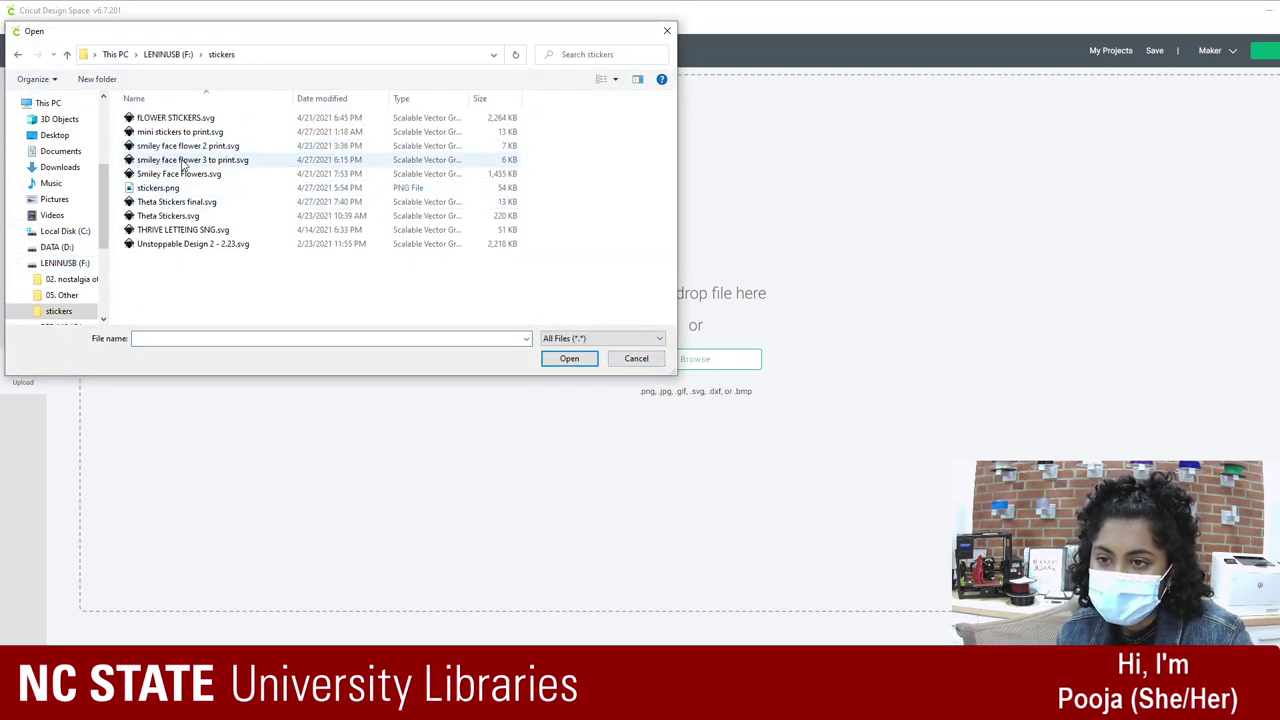
{"action": "double_click", "coordinate": [186, 212]}
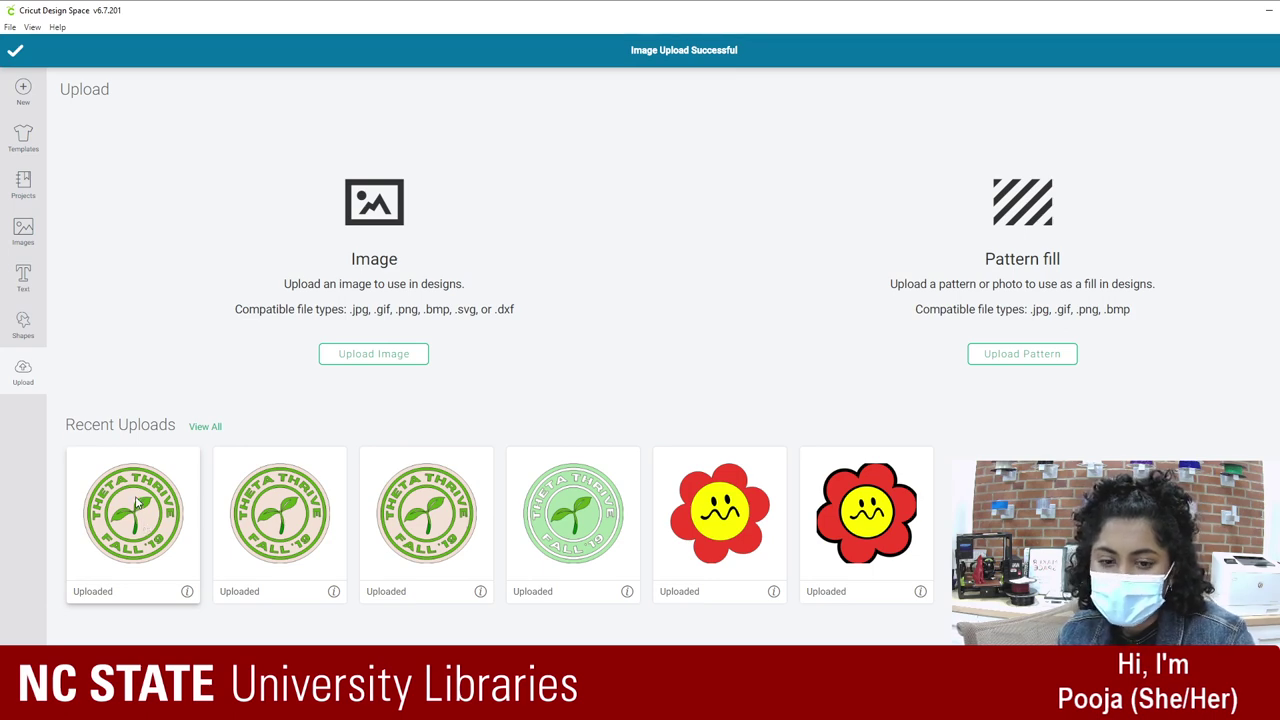
{"action": "double_click", "coordinate": [138, 505]}
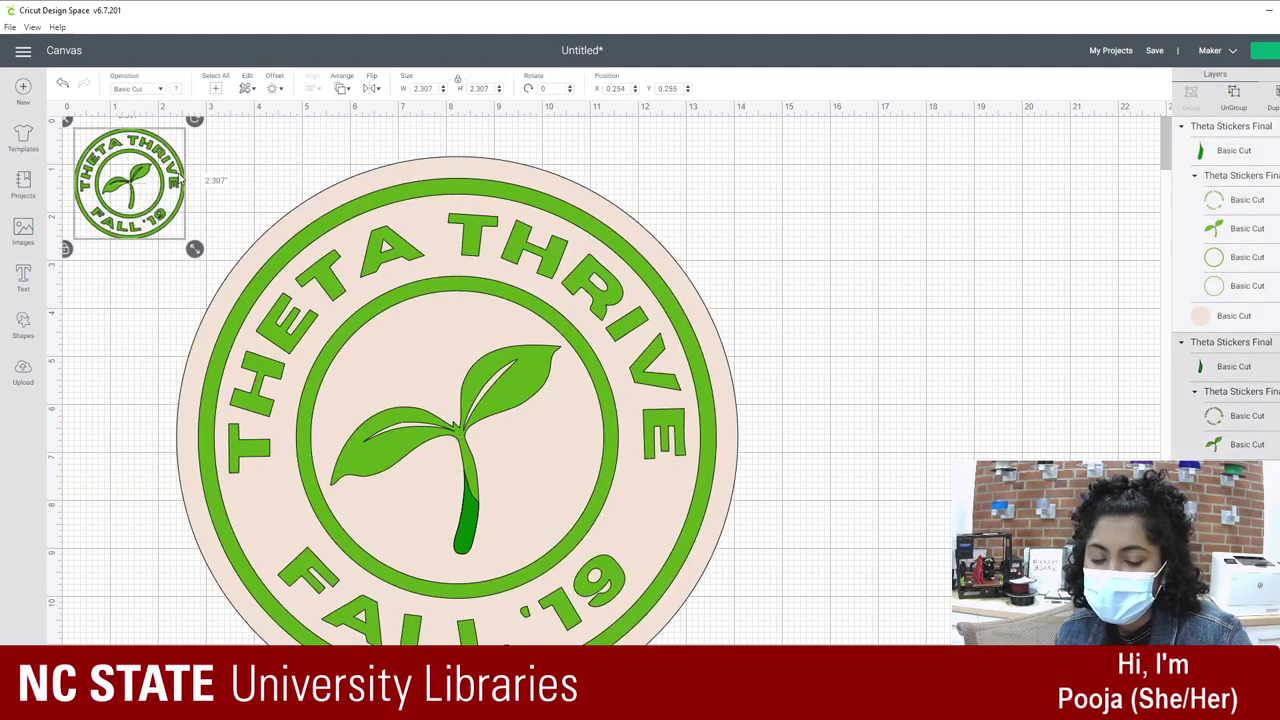
Step: Replace the old small badge with the newly uploaded one, scaled to 2.5 inches wide near the canvas's upper-left corner
{"action": "key", "text": "Delete"}
{"action": "left_click", "coordinate": [279, 205]}
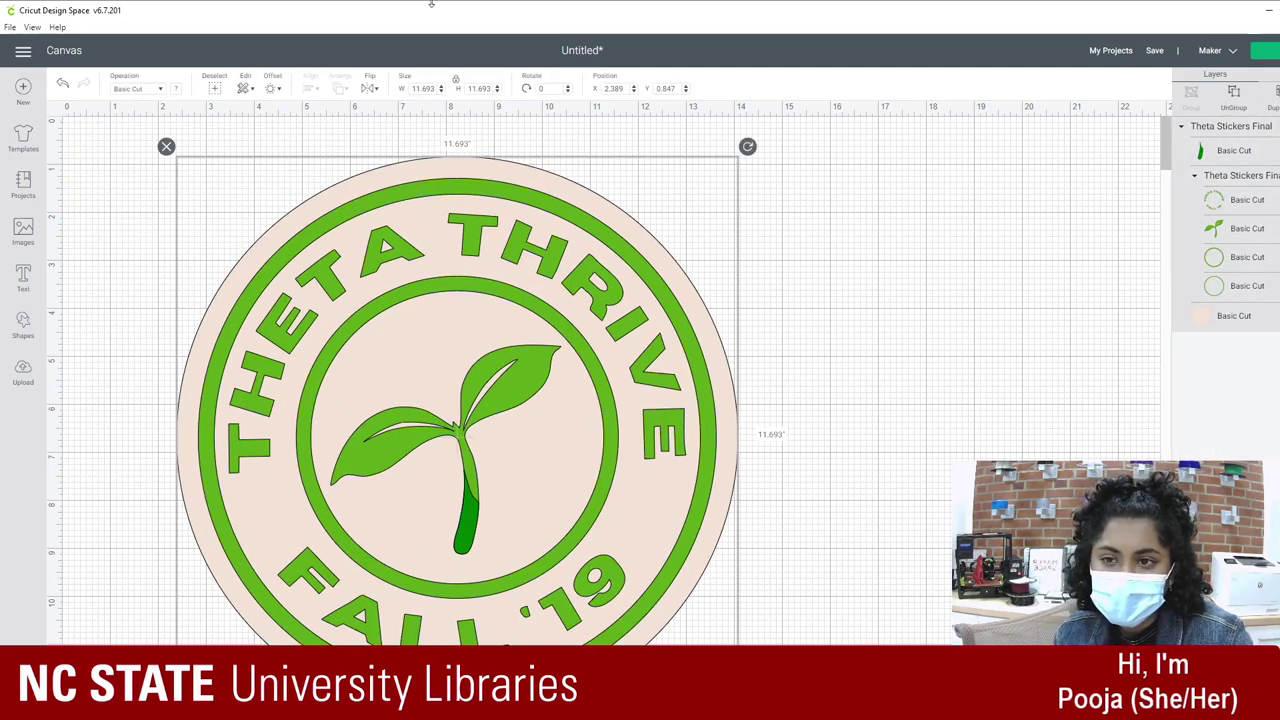
{"action": "left_click", "coordinate": [420, 88]}
{"action": "type", "text": "1"}
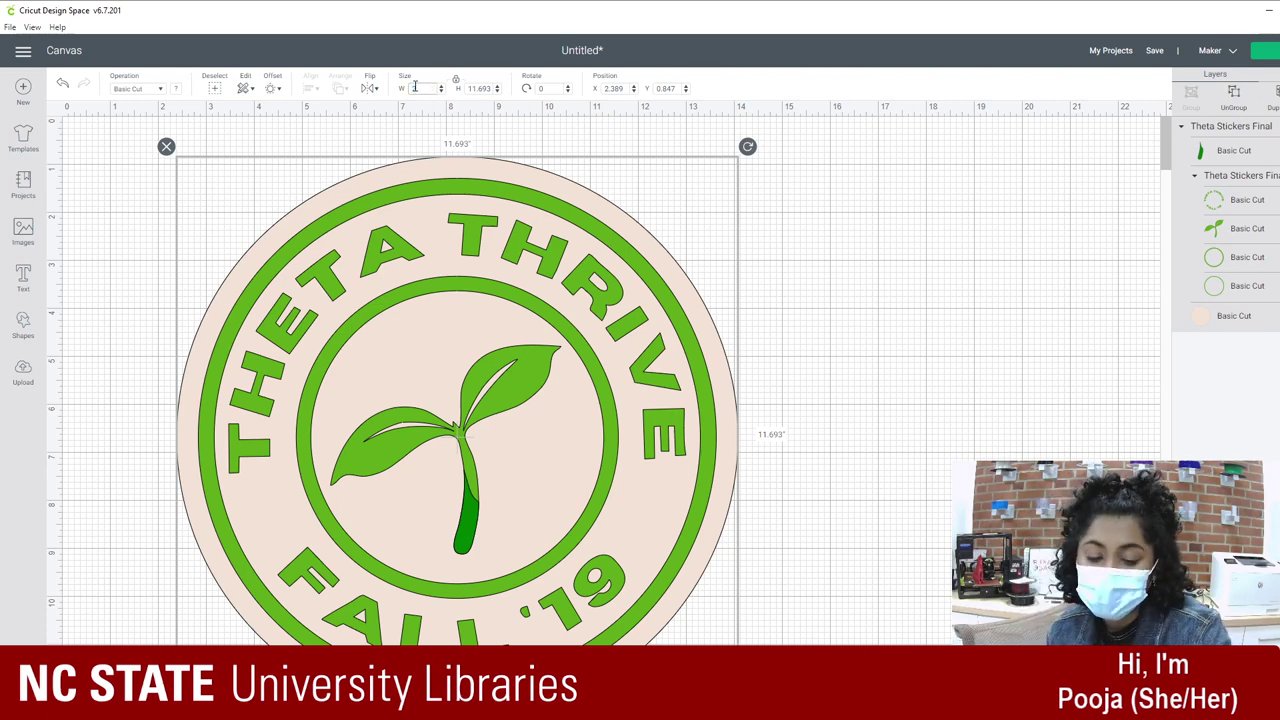
{"action": "type", "text": ".5"}
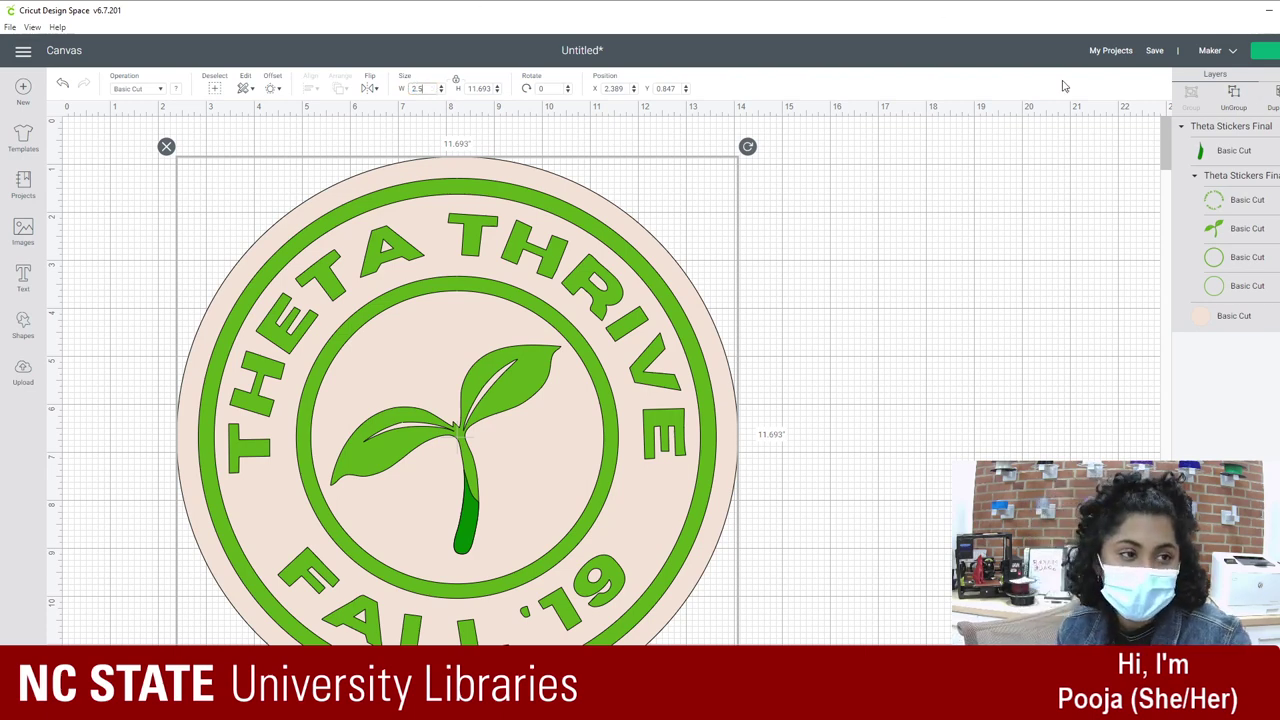
{"action": "key", "text": "Return"}
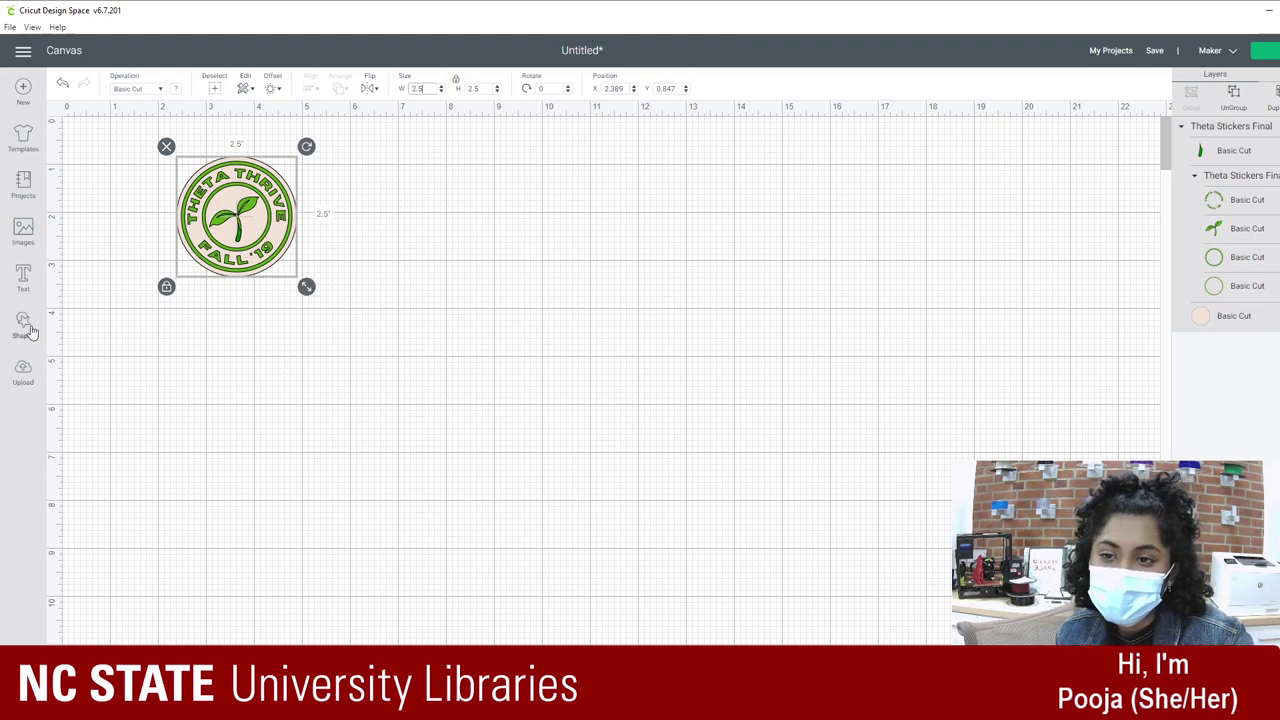
{"action": "left_click_drag", "start_coordinate": [205, 218], "coordinate": [97, 191]}
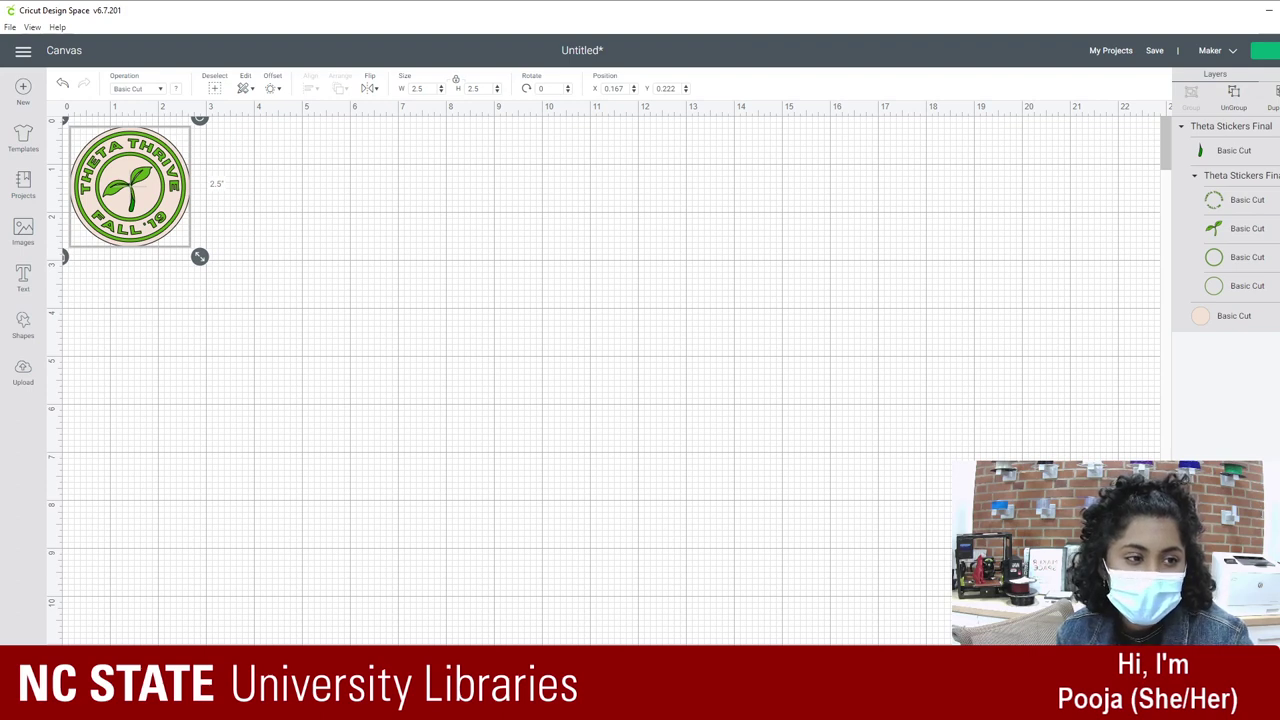
Step: Deselect the badge, open the mat preview and position the THETA THRIVE FALL '19 lettering inside the large ring
{"action": "key", "text": "Escape"}
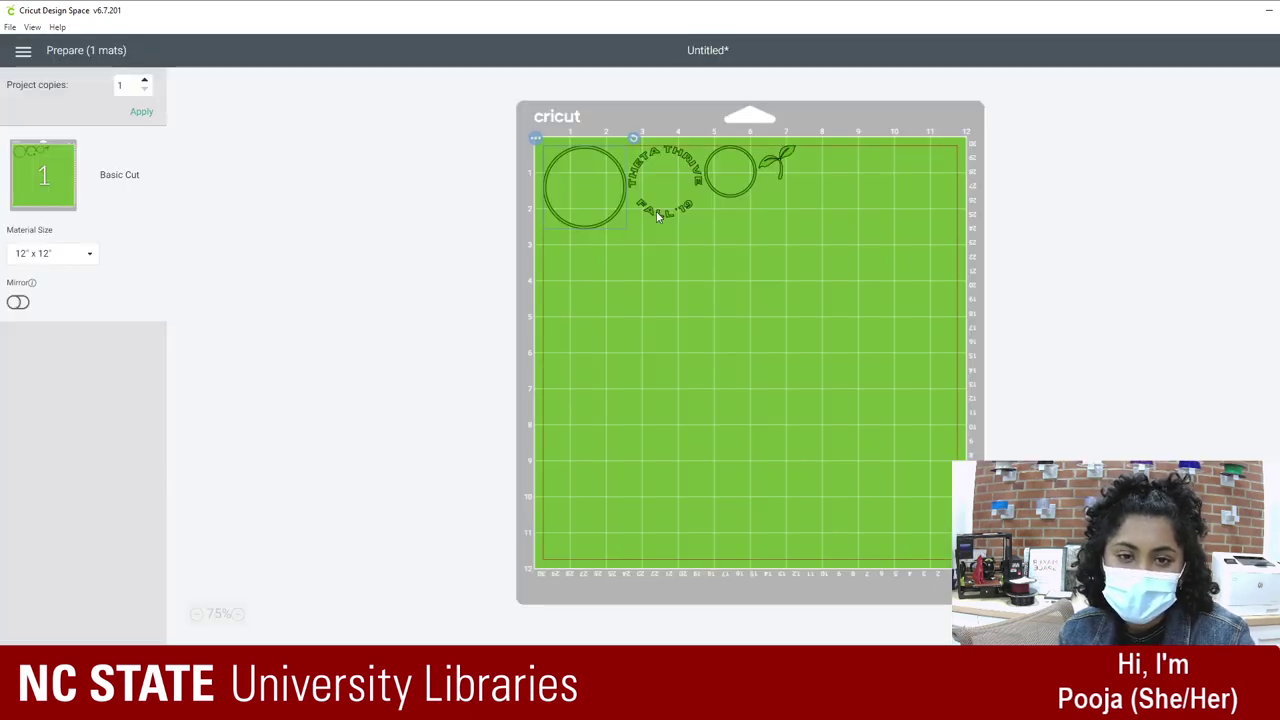
{"action": "left_click_drag", "start_coordinate": [658, 217], "coordinate": [575, 220]}
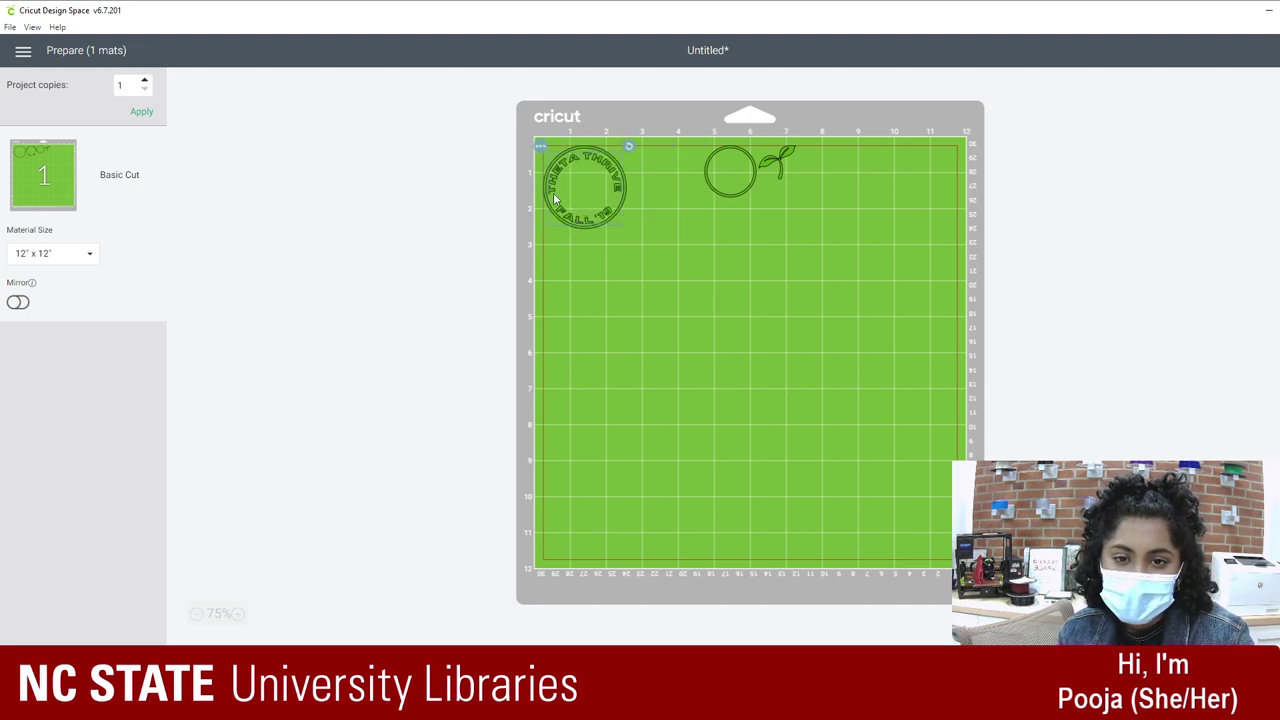
{"action": "left_click", "coordinate": [540, 147]}
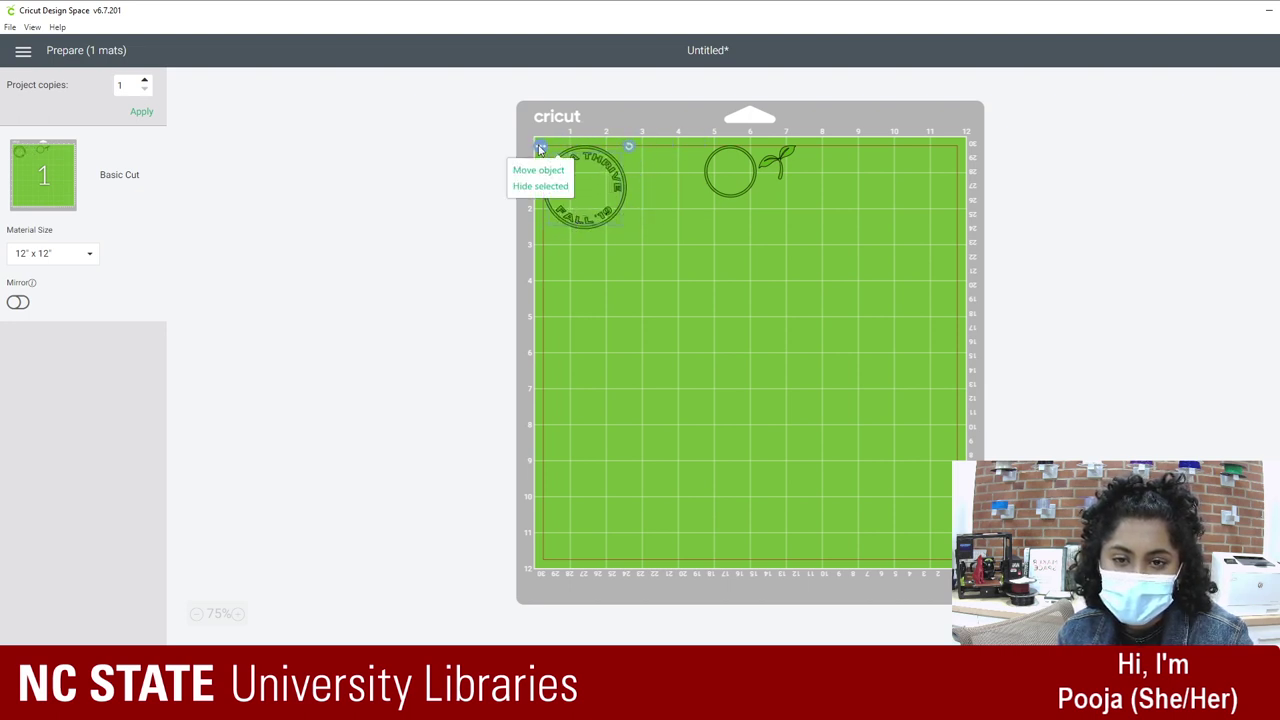
{"action": "left_click", "coordinate": [687, 236]}
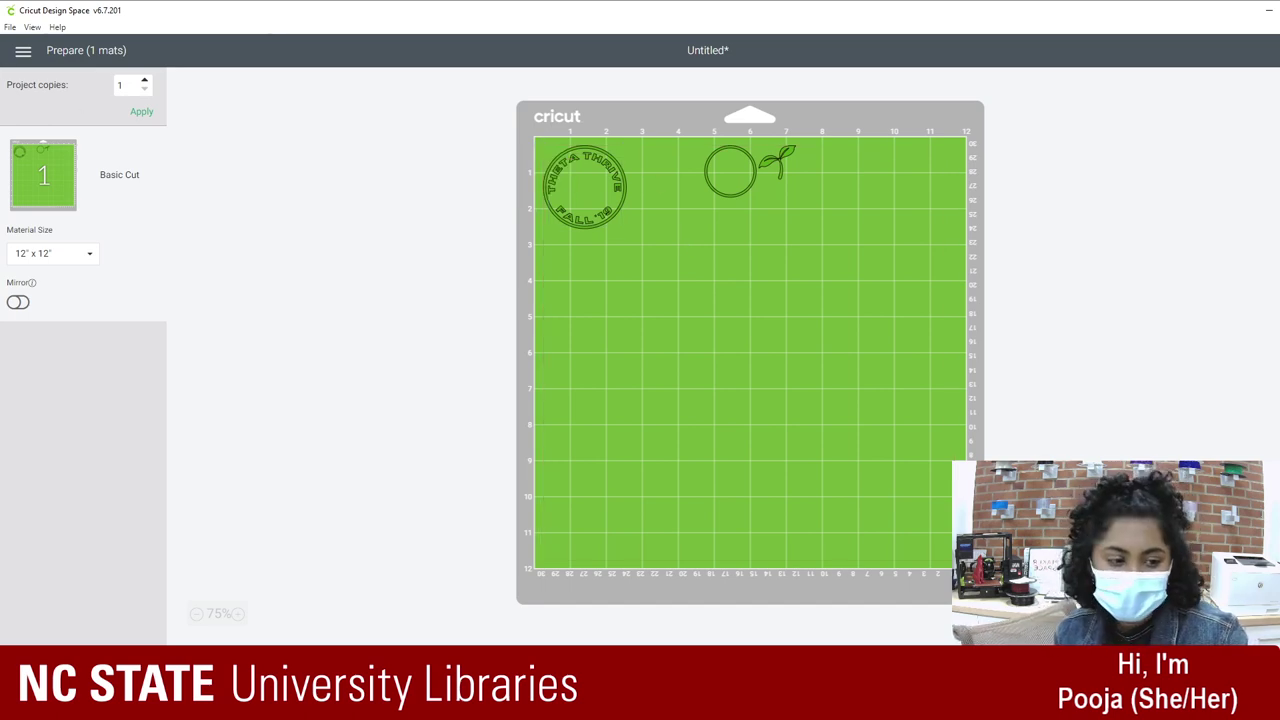
Step: Switch to Inkscape, where the badge artwork file is open
{"action": "left_click", "coordinate": [1150, 690]}
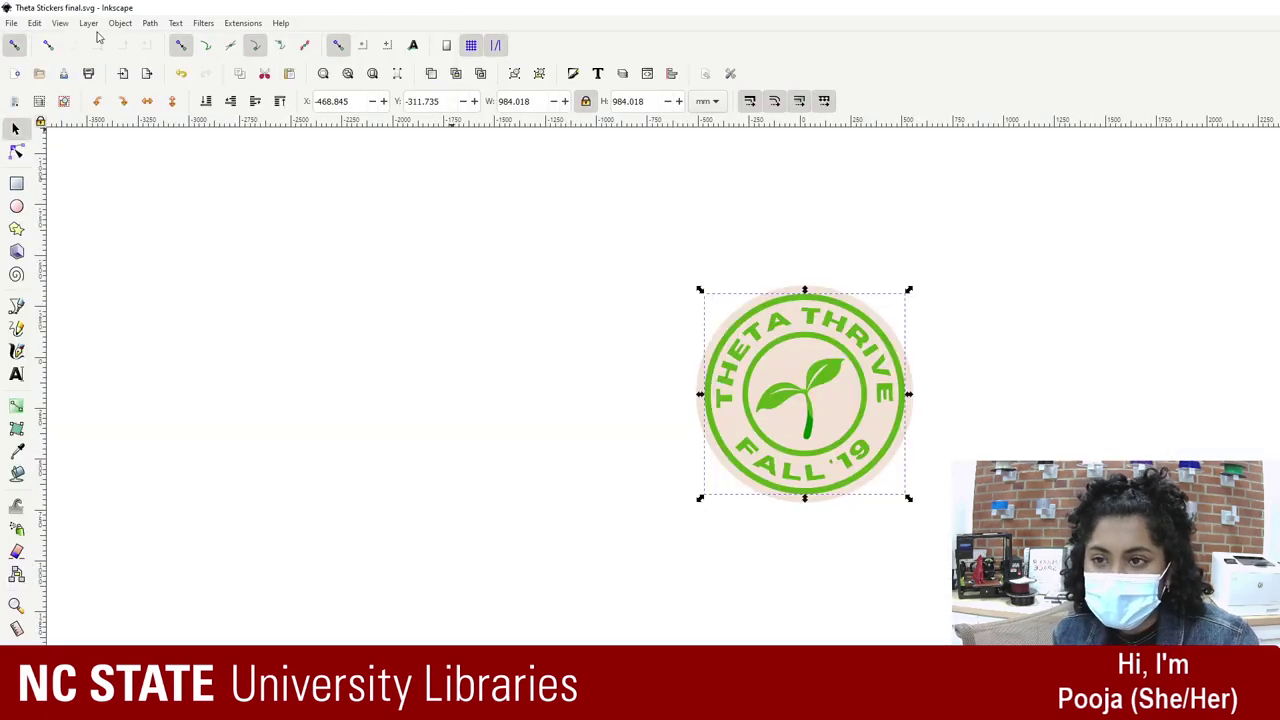
Step: Try path operations, including Exclusion, on the selected green badge artwork
{"action": "left_click", "coordinate": [120, 23]}
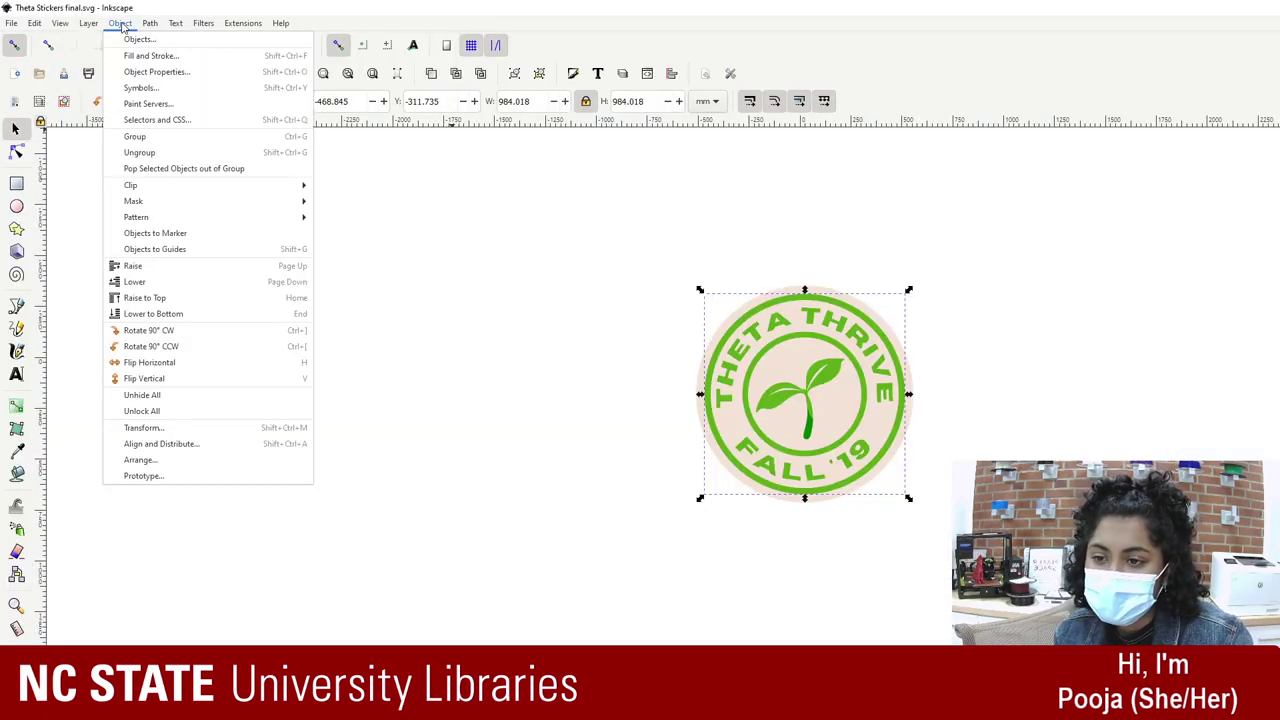
{"action": "mouse_move", "coordinate": [150, 27]}
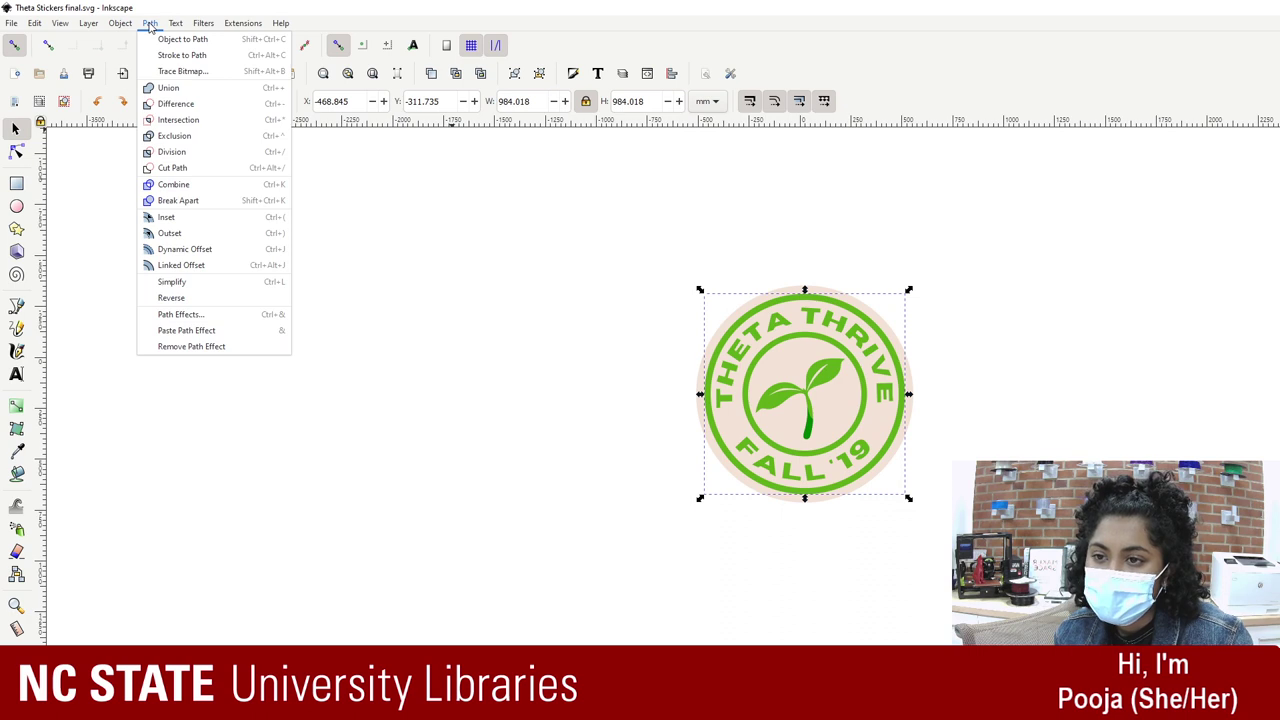
{"action": "left_click", "coordinate": [186, 136]}
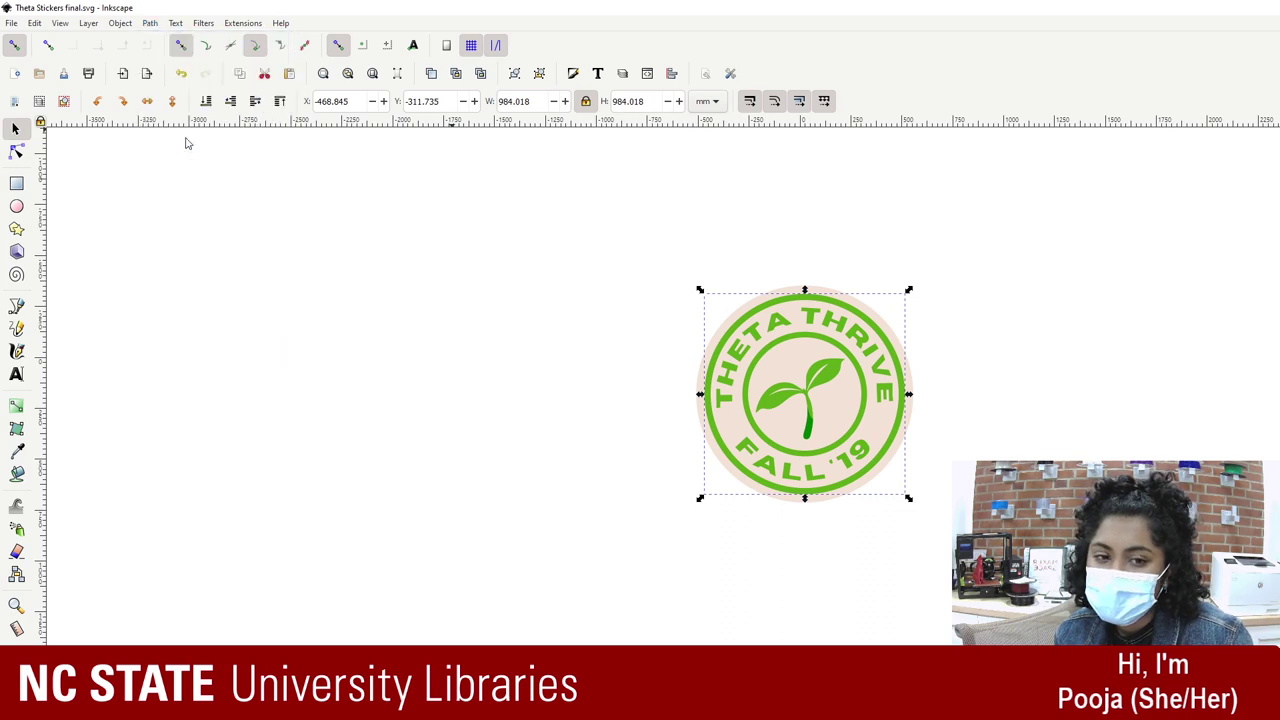
{"action": "left_click", "coordinate": [149, 25]}
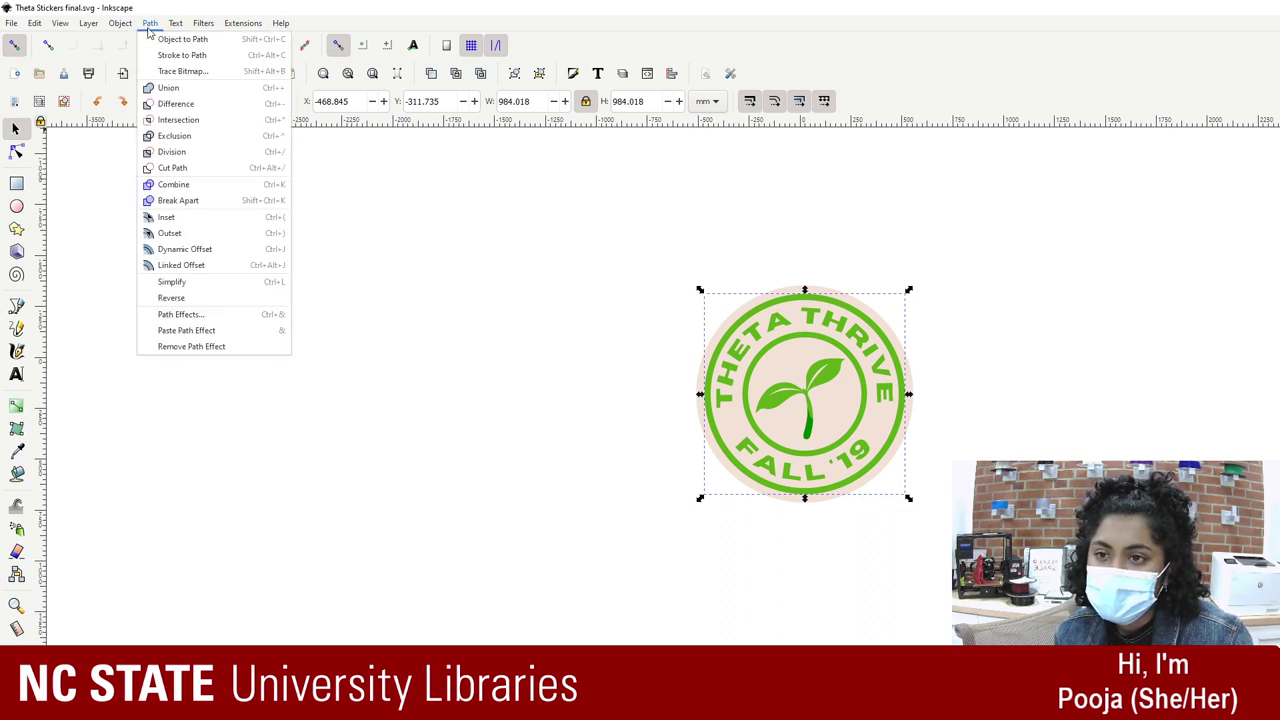
{"action": "left_click", "coordinate": [168, 111]}
{"action": "left_click", "coordinate": [151, 27]}
{"action": "left_click", "coordinate": [126, 33]}
{"action": "left_click", "coordinate": [126, 33]}
{"action": "mouse_move", "coordinate": [157, 27]}
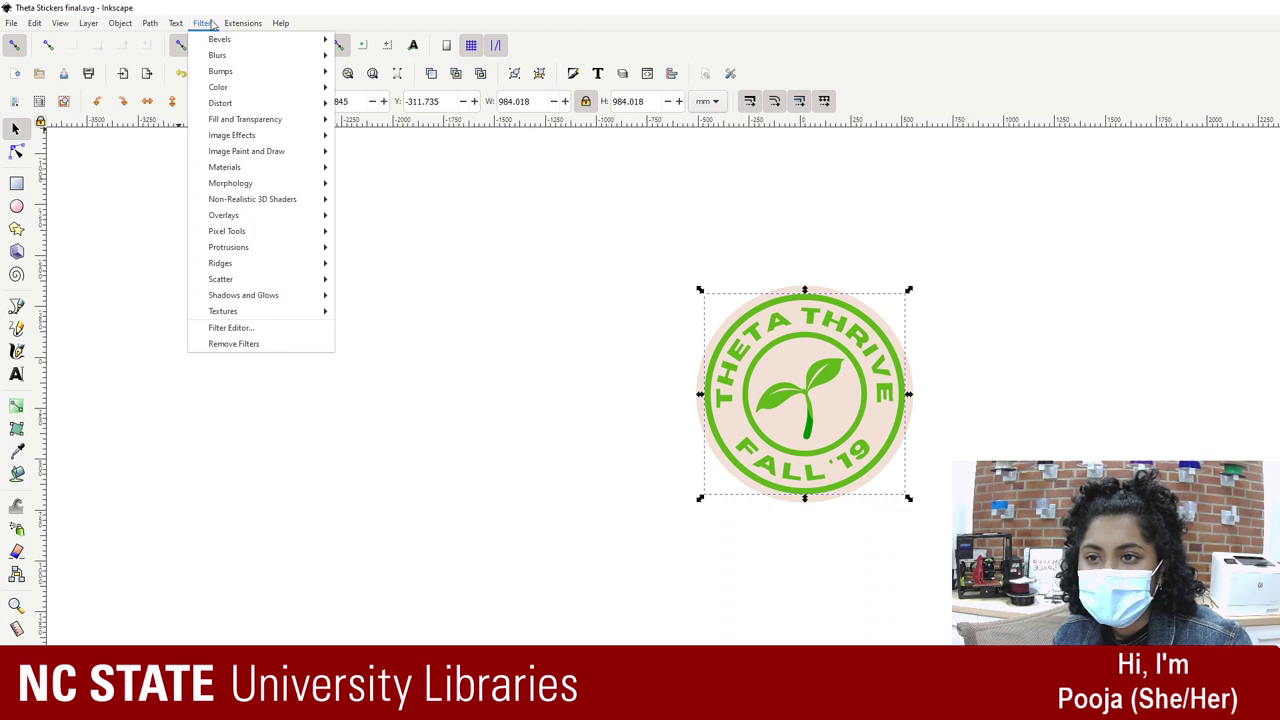
Step: Select all pieces of the badge, including the beige background circle and the green artwork
{"action": "left_click", "coordinate": [620, 271]}
{"action": "scroll", "coordinate": [620, 271], "scroll_direction": "down", "scroll_amount": 5}
{"action": "scroll", "coordinate": [1131, 251], "scroll_direction": "down", "scroll_amount": 8}
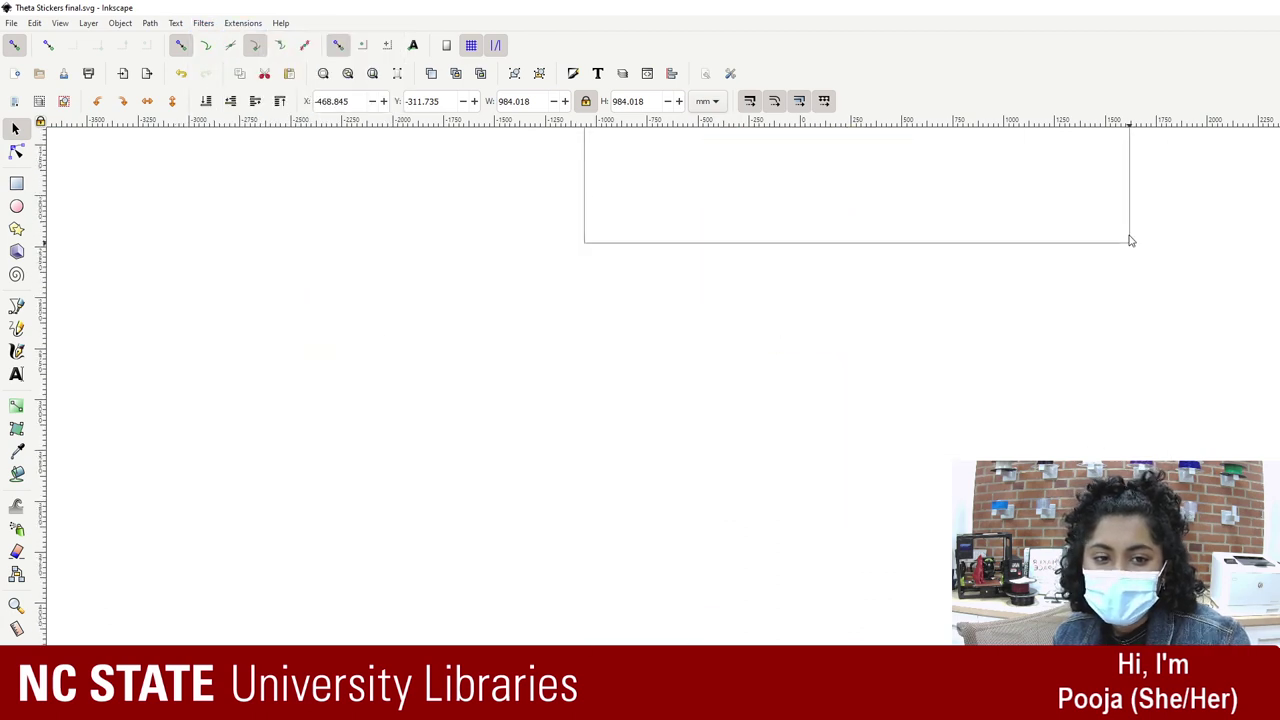
{"action": "scroll", "coordinate": [1100, 197], "scroll_direction": "up", "scroll_amount": 8}
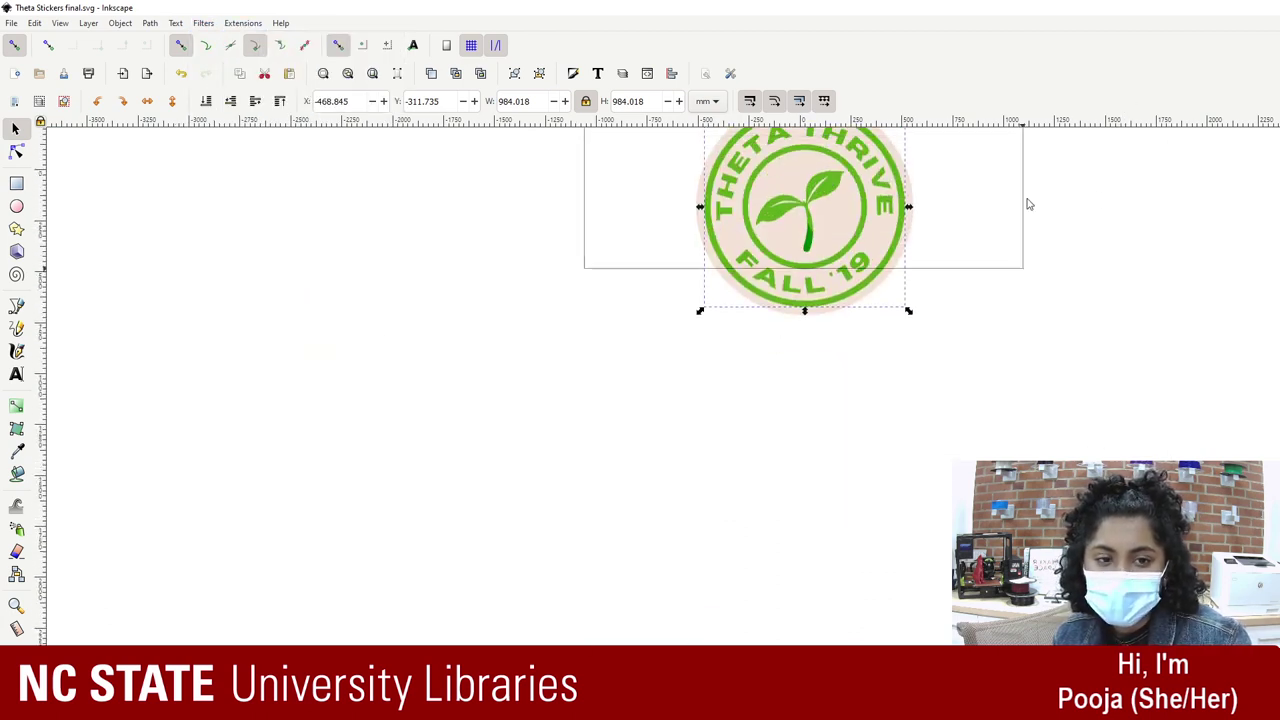
{"action": "scroll", "coordinate": [1020, 300], "scroll_direction": "up", "scroll_amount": 4}
{"action": "scroll", "coordinate": [1015, 320], "scroll_direction": "down", "scroll_amount": 5}
{"action": "scroll", "coordinate": [1011, 328], "scroll_direction": "up", "scroll_amount": 2}
{"action": "left_click", "coordinate": [702, 306]}
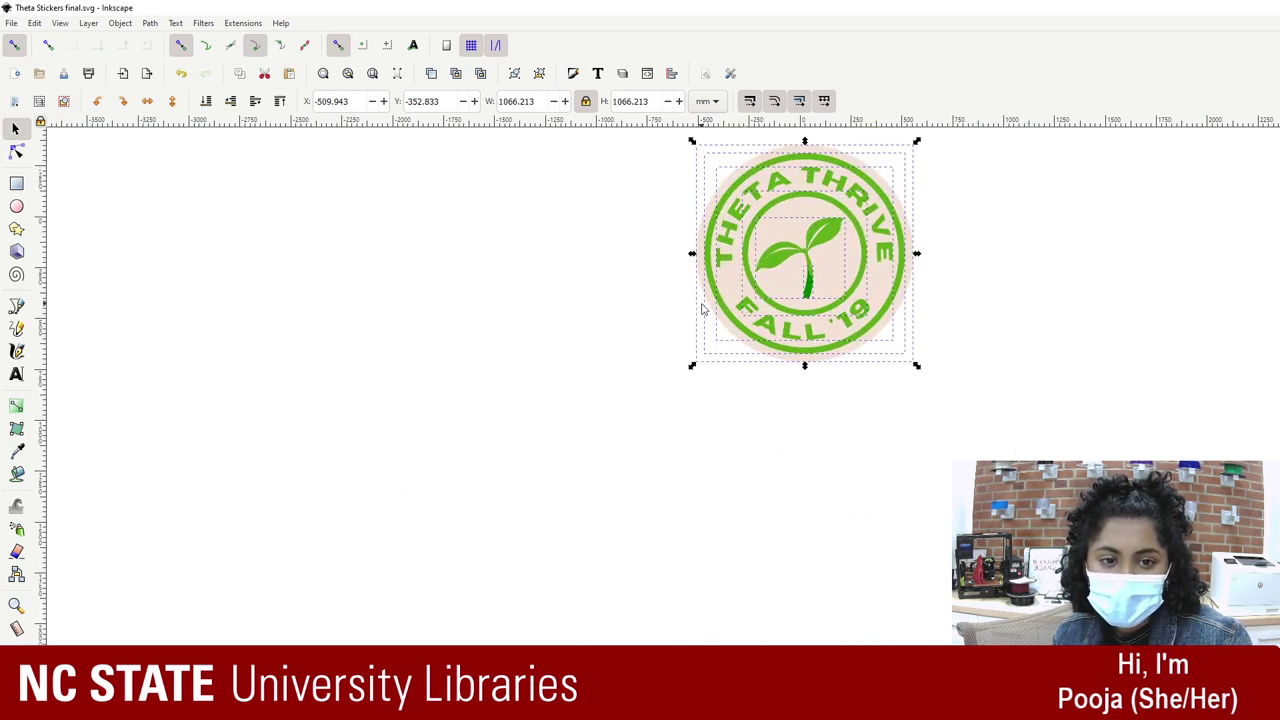
Step: Try Ungroup and Break Apart on the selected badge pieces and undo the Break Apart
{"action": "left_click", "coordinate": [120, 23]}
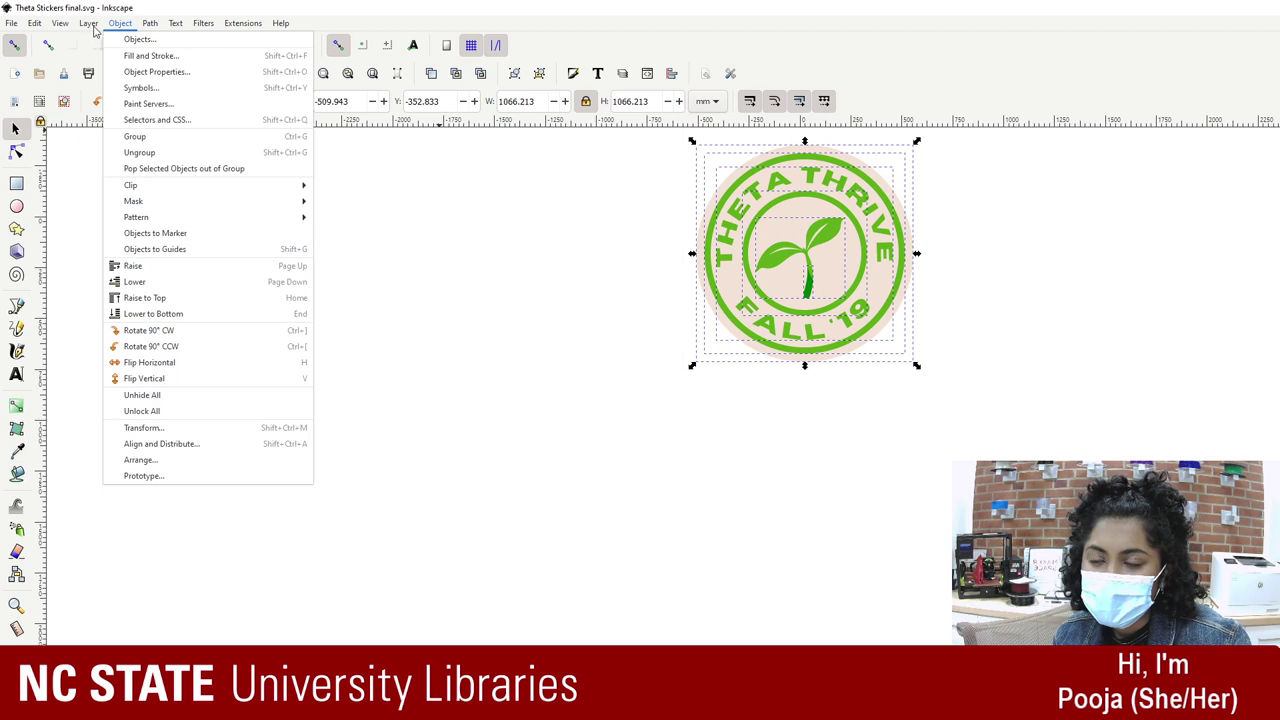
{"action": "left_click", "coordinate": [94, 28]}
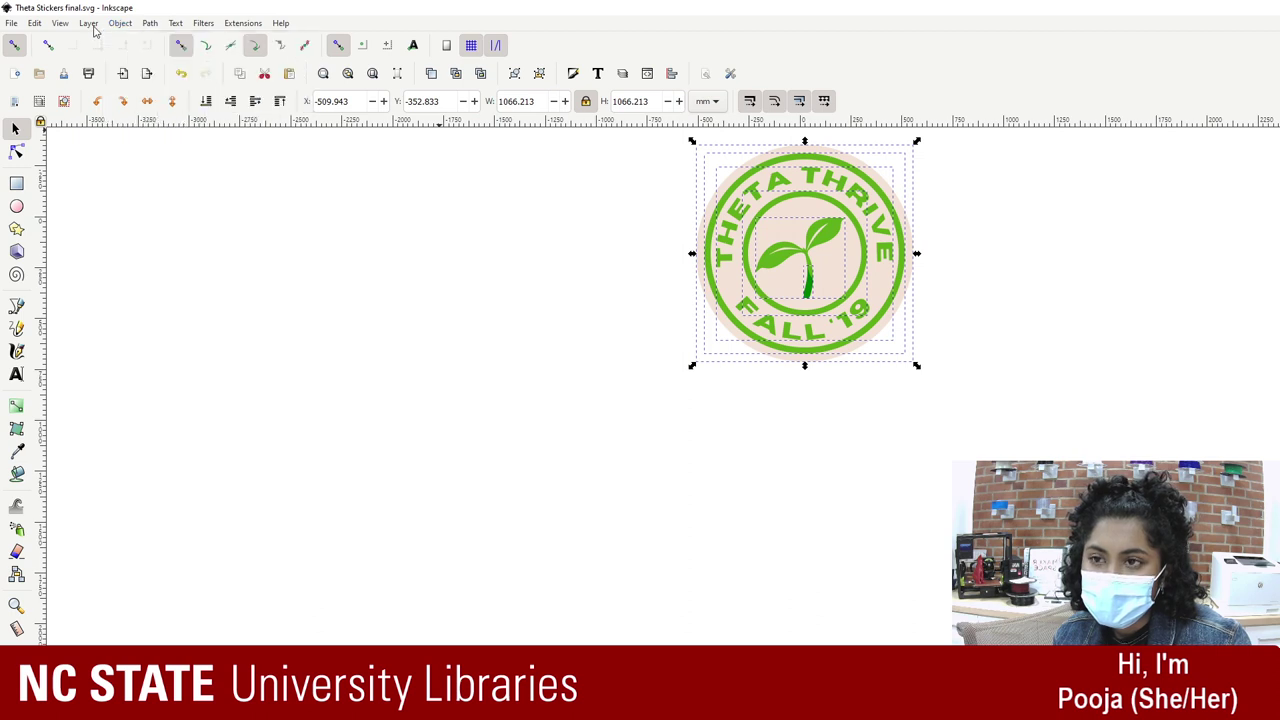
{"action": "left_click", "coordinate": [94, 28]}
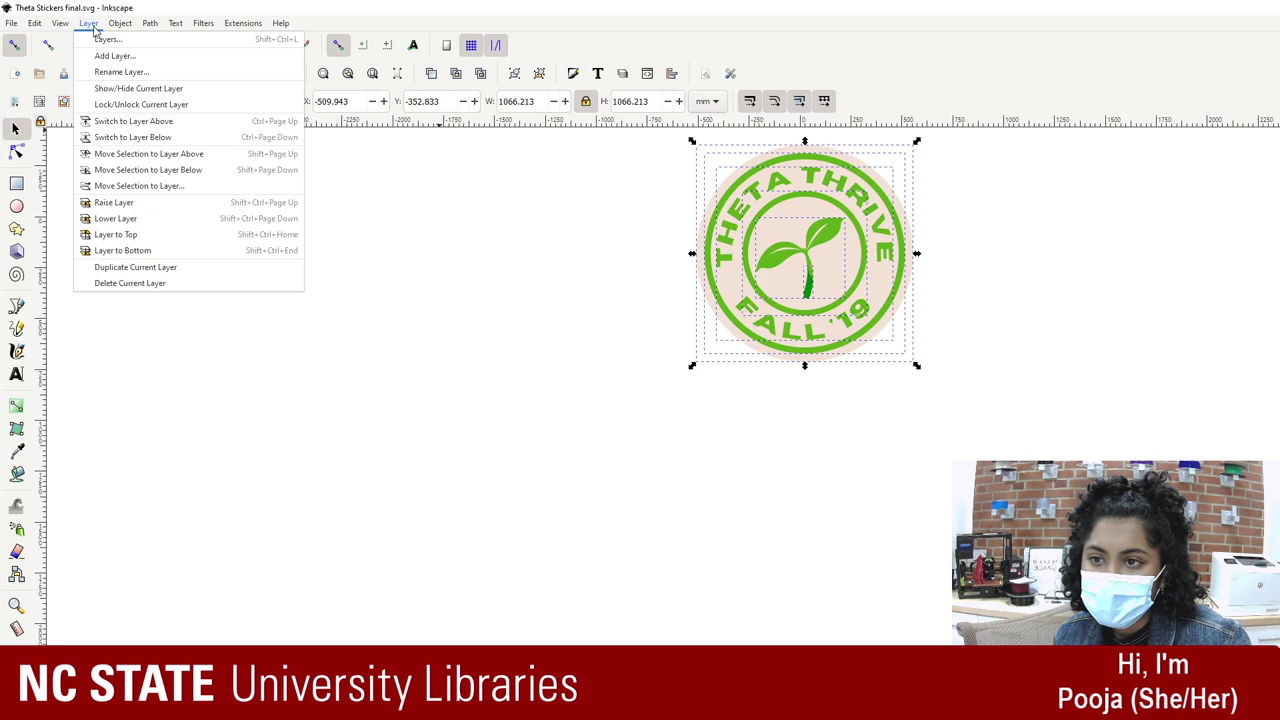
{"action": "mouse_move", "coordinate": [69, 32]}
{"action": "mouse_move", "coordinate": [108, 32]}
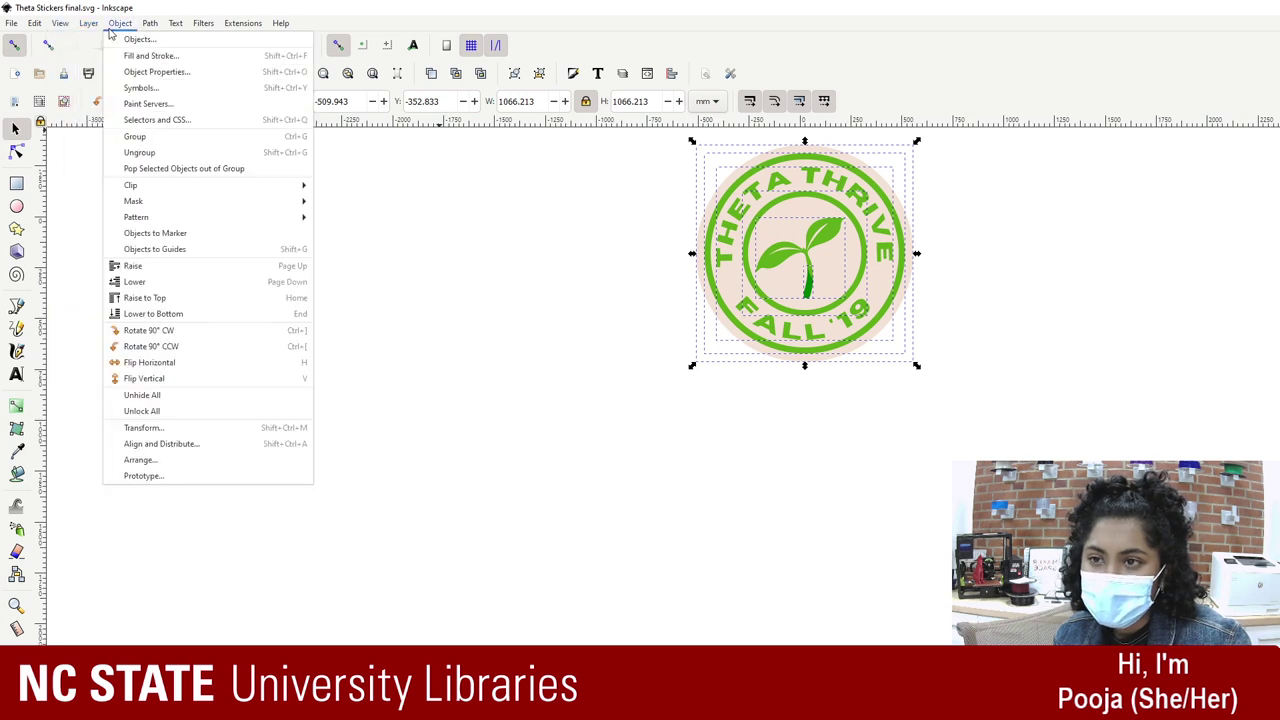
{"action": "left_click", "coordinate": [149, 158]}
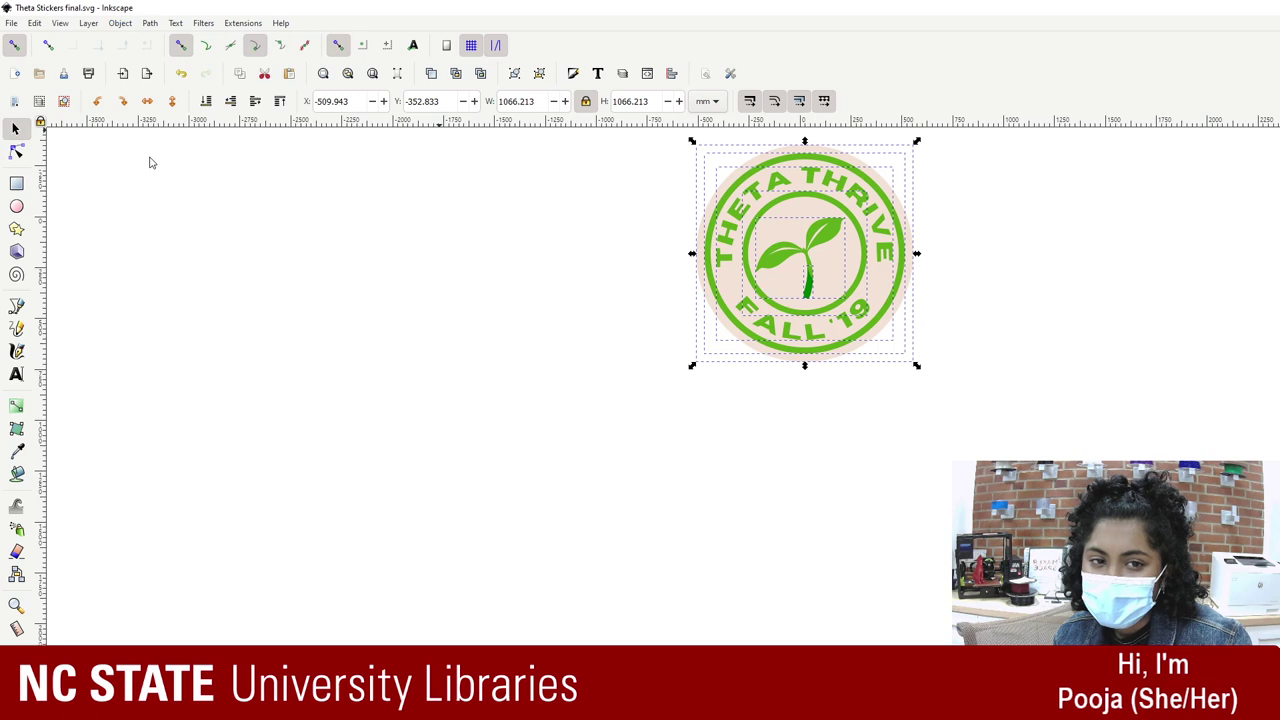
{"action": "left_click", "coordinate": [147, 30]}
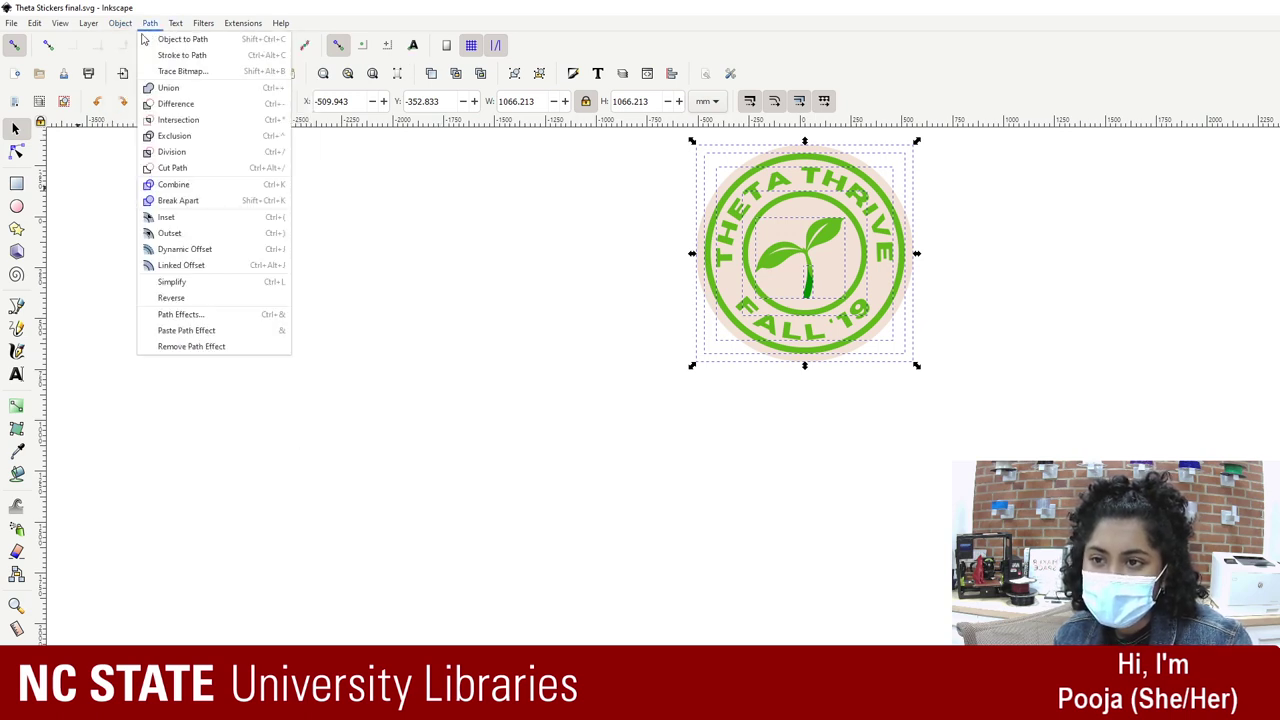
{"action": "left_click", "coordinate": [187, 199]}
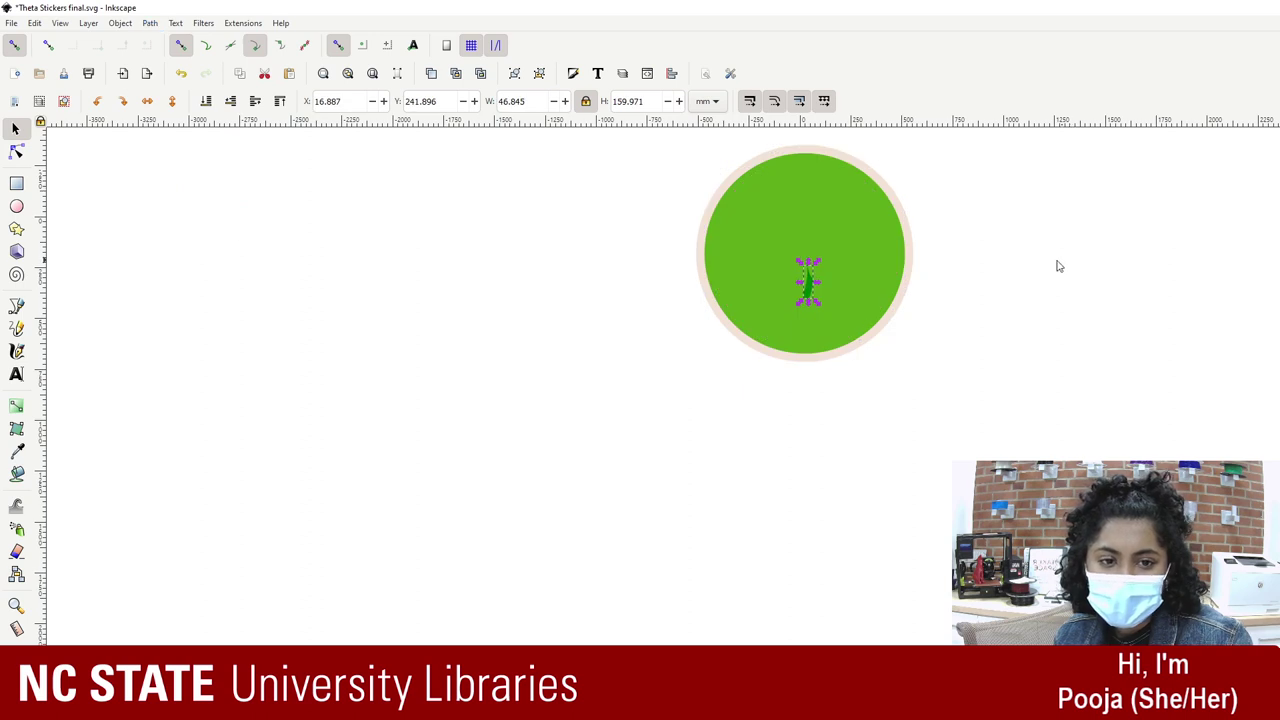
{"action": "key", "text": "ctrl+z"}
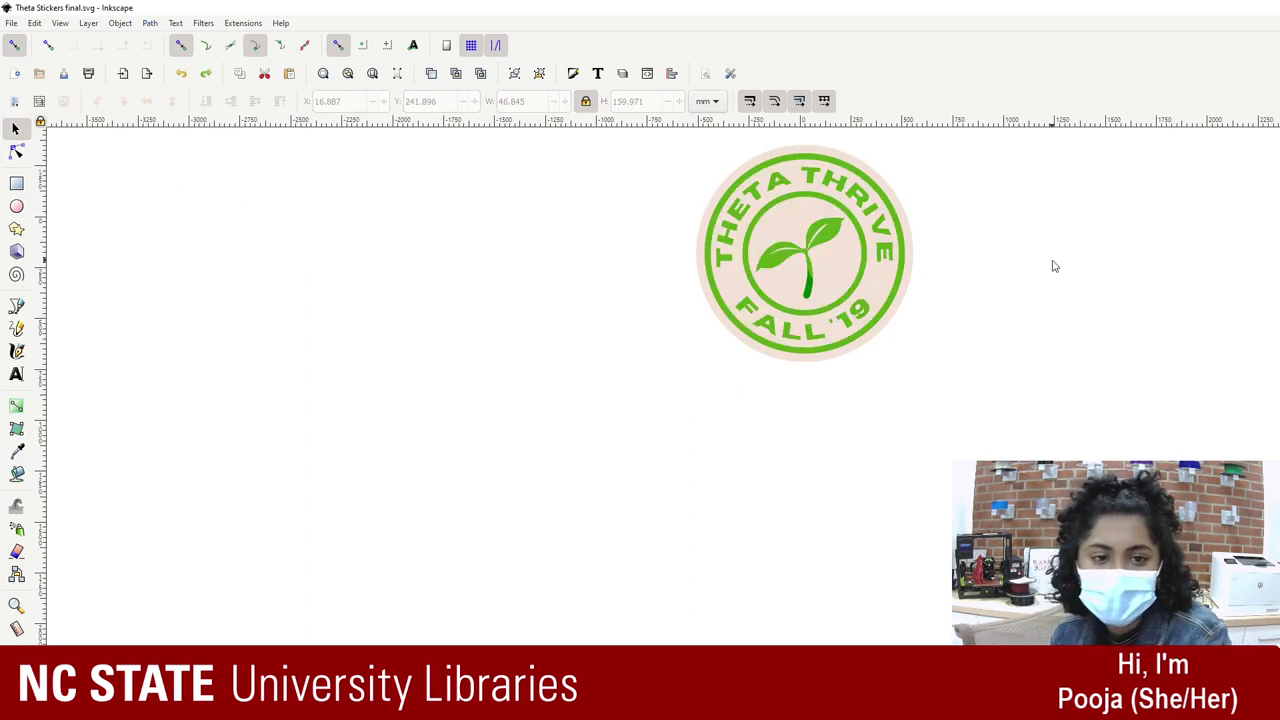
Step: Delete the beige background circle and the dark green shading on the sprout's stem
{"action": "left_click", "coordinate": [912, 252]}
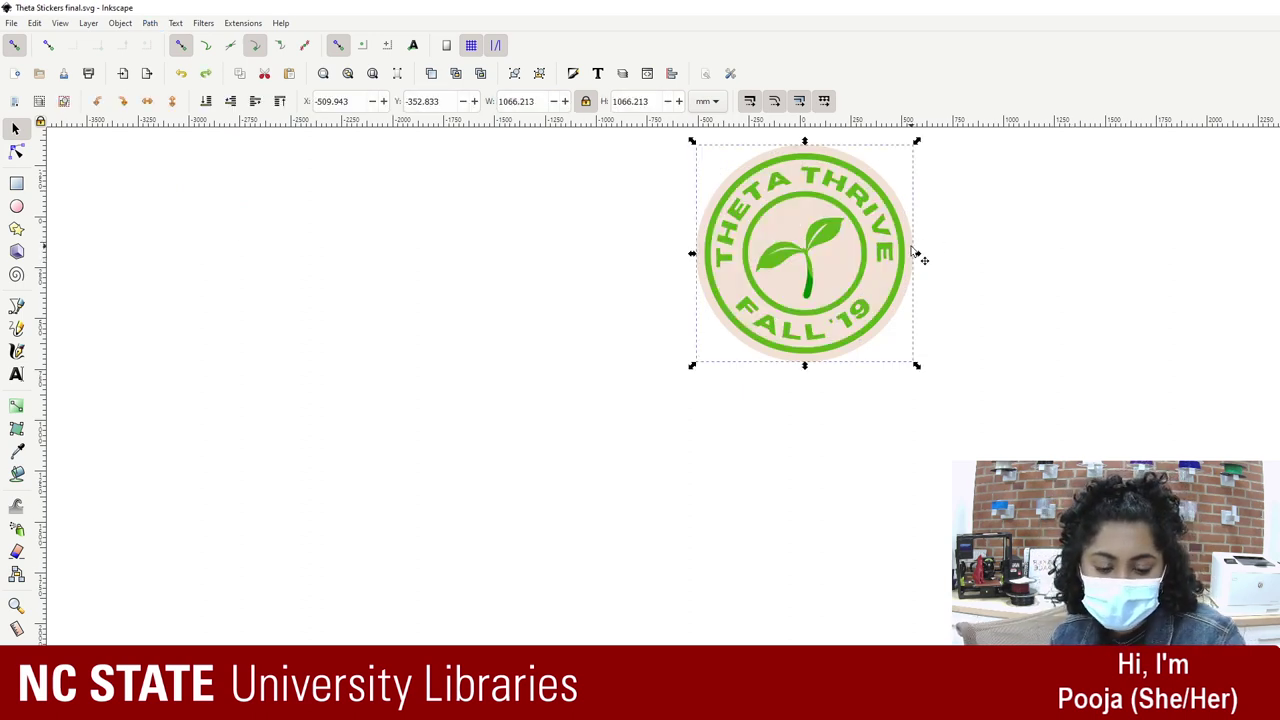
{"action": "key", "text": "Delete"}
{"action": "left_click", "coordinate": [805, 296]}
{"action": "key", "text": "Delete"}
Step: Select the remaining green artwork, apply Union and move it clear of the page on its left side
{"action": "left_click_drag", "start_coordinate": [688, 143], "coordinate": [968, 412]}
{"action": "left_click", "coordinate": [150, 23]}
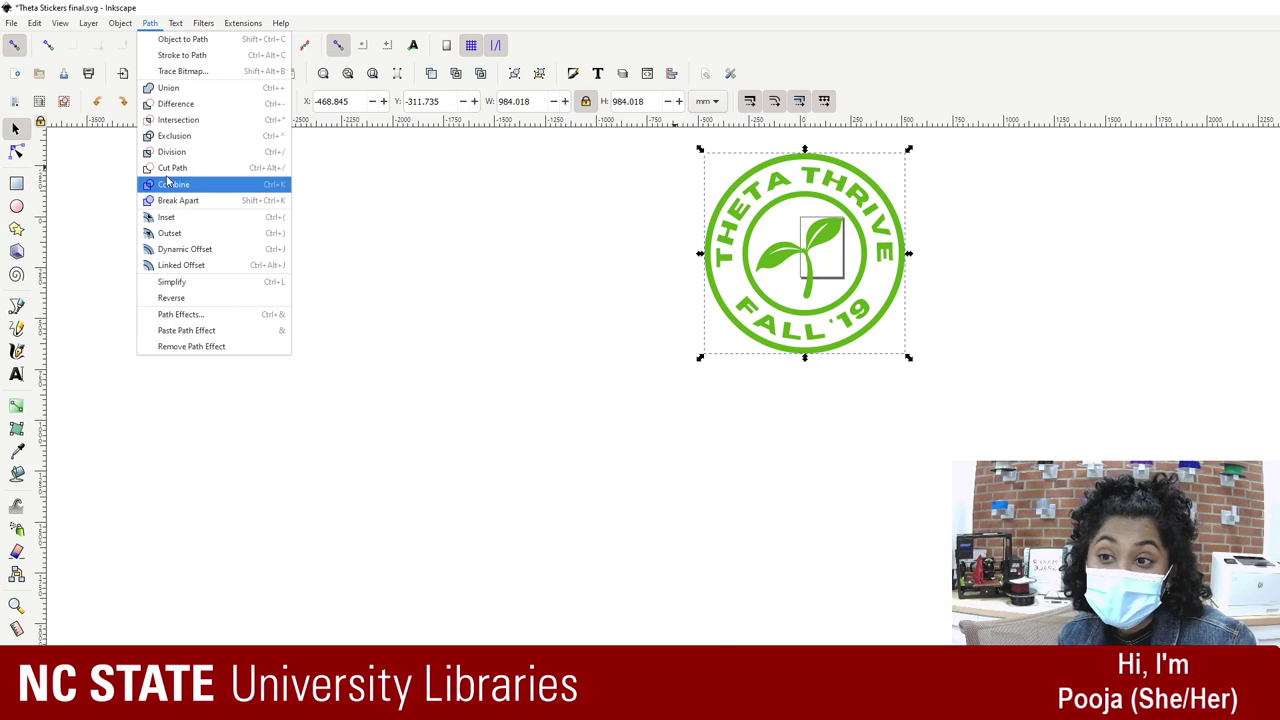
{"action": "left_click", "coordinate": [163, 88]}
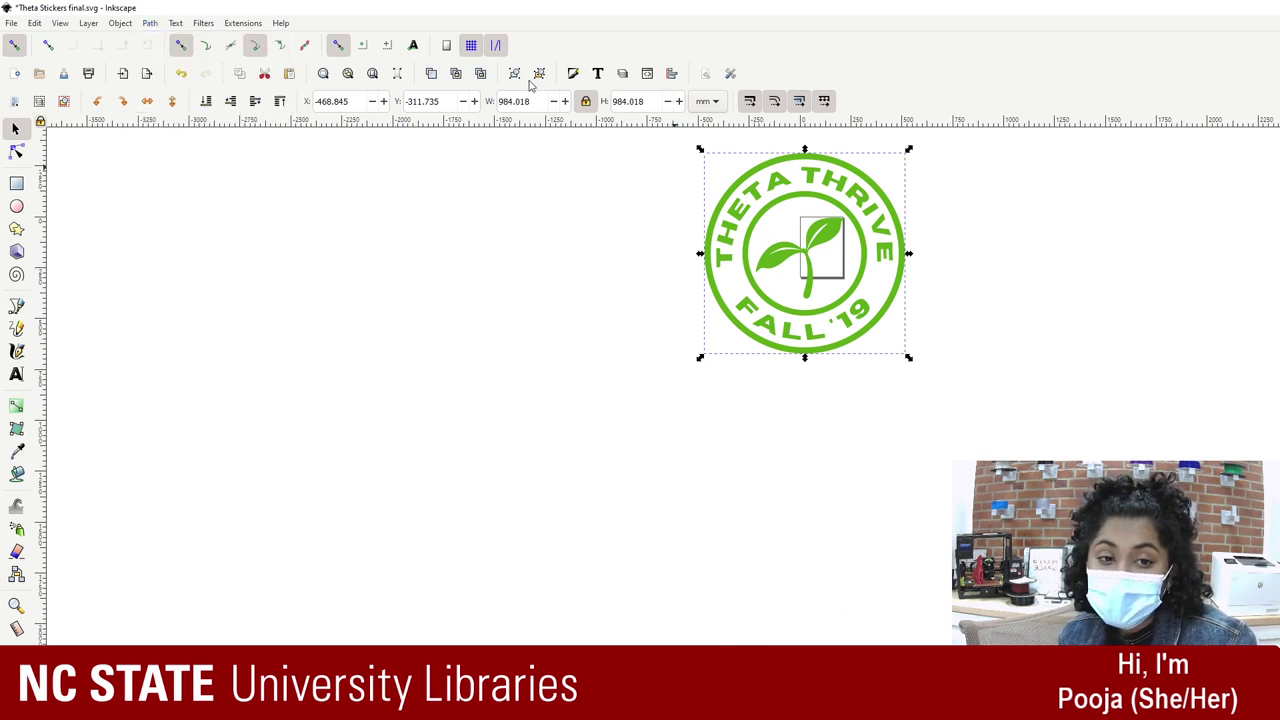
{"action": "left_click_drag", "start_coordinate": [775, 205], "coordinate": [577, 247]}
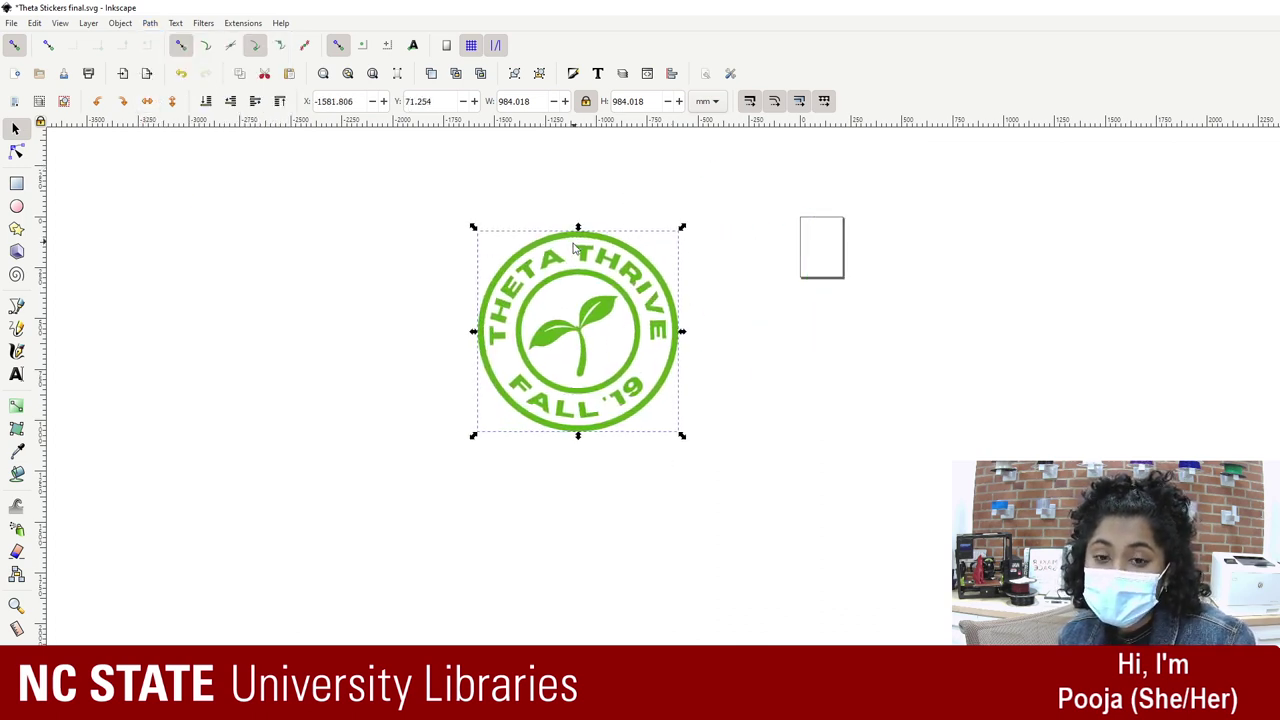
Step: Save the green-only artwork as a new Inkscape SVG named "Theta Stickers letters" in the stickers folder
{"action": "left_click", "coordinate": [8, 25]}
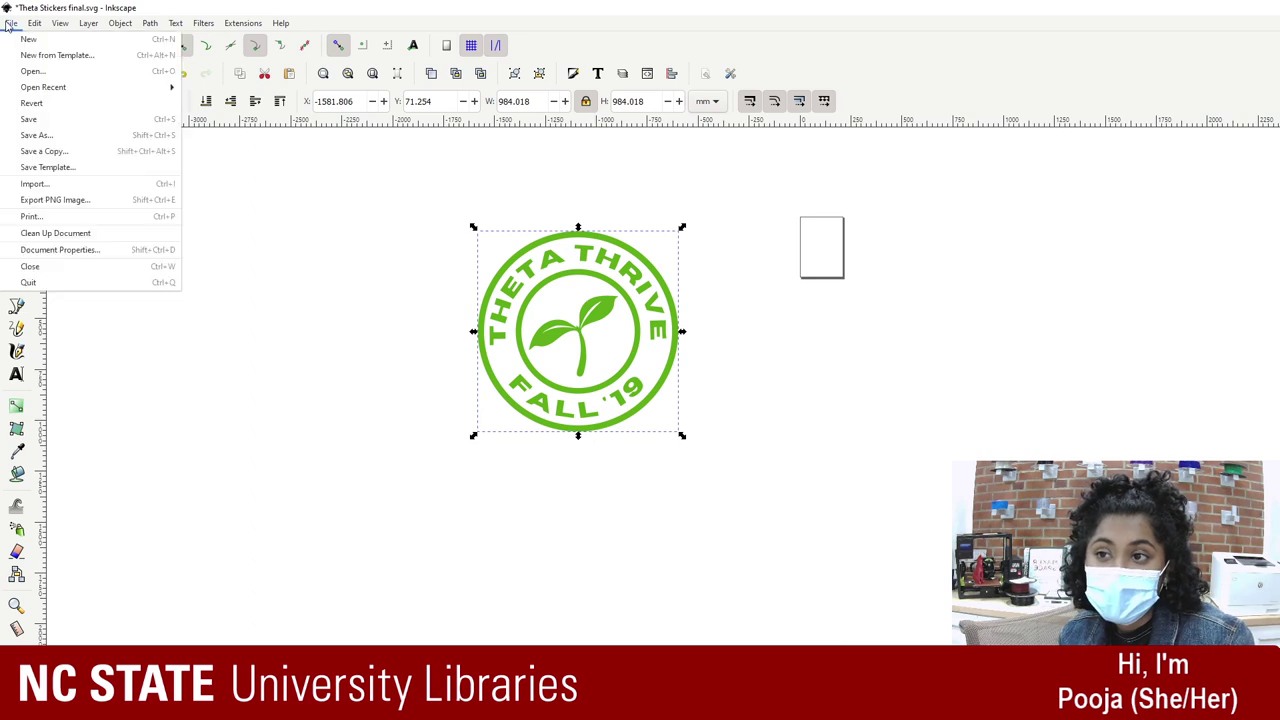
{"action": "left_click", "coordinate": [38, 136]}
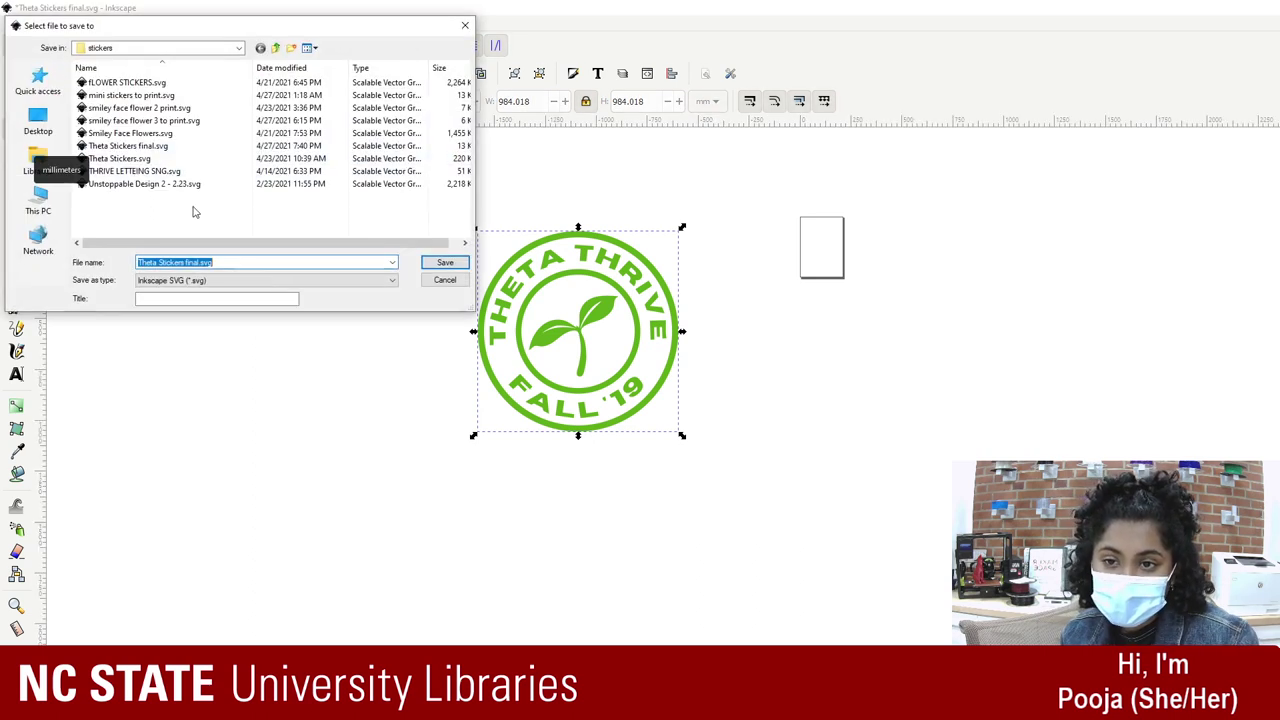
{"action": "double_click", "coordinate": [183, 262]}
{"action": "double_click", "coordinate": [185, 262]}
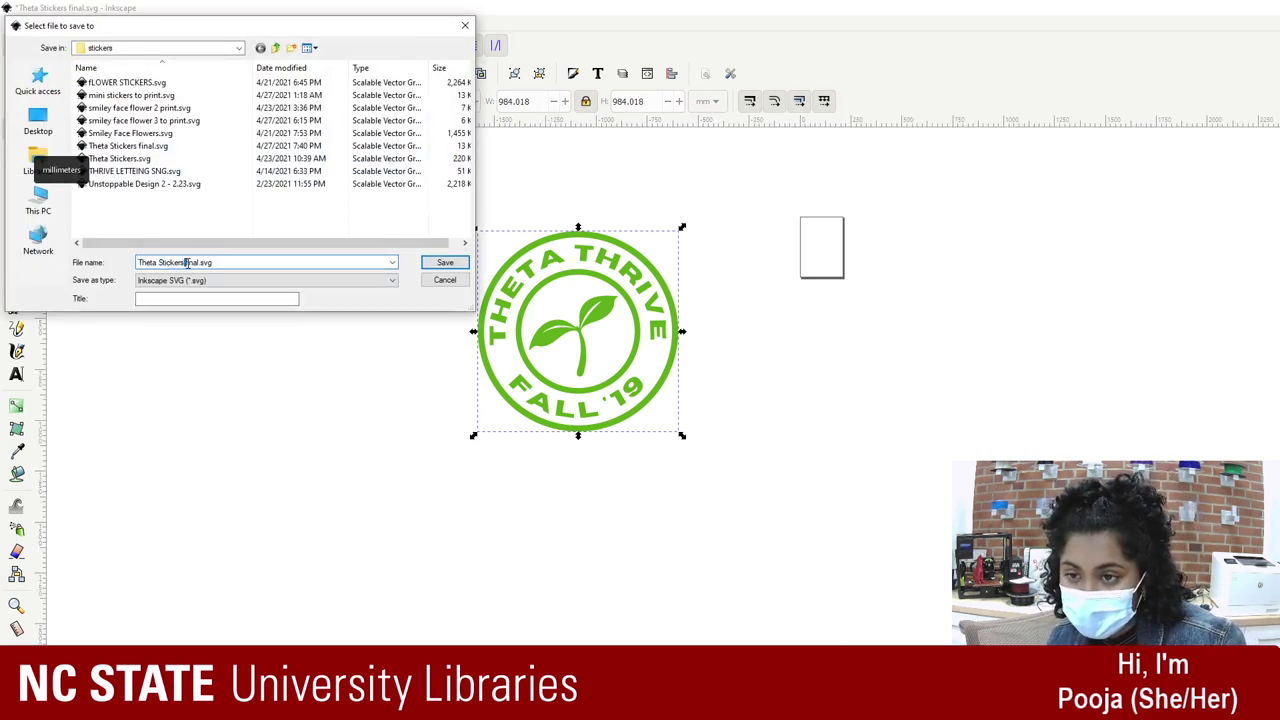
{"action": "double_click", "coordinate": [197, 263]}
{"action": "double_click", "coordinate": [192, 263]}
{"action": "type", "text": "letters"}
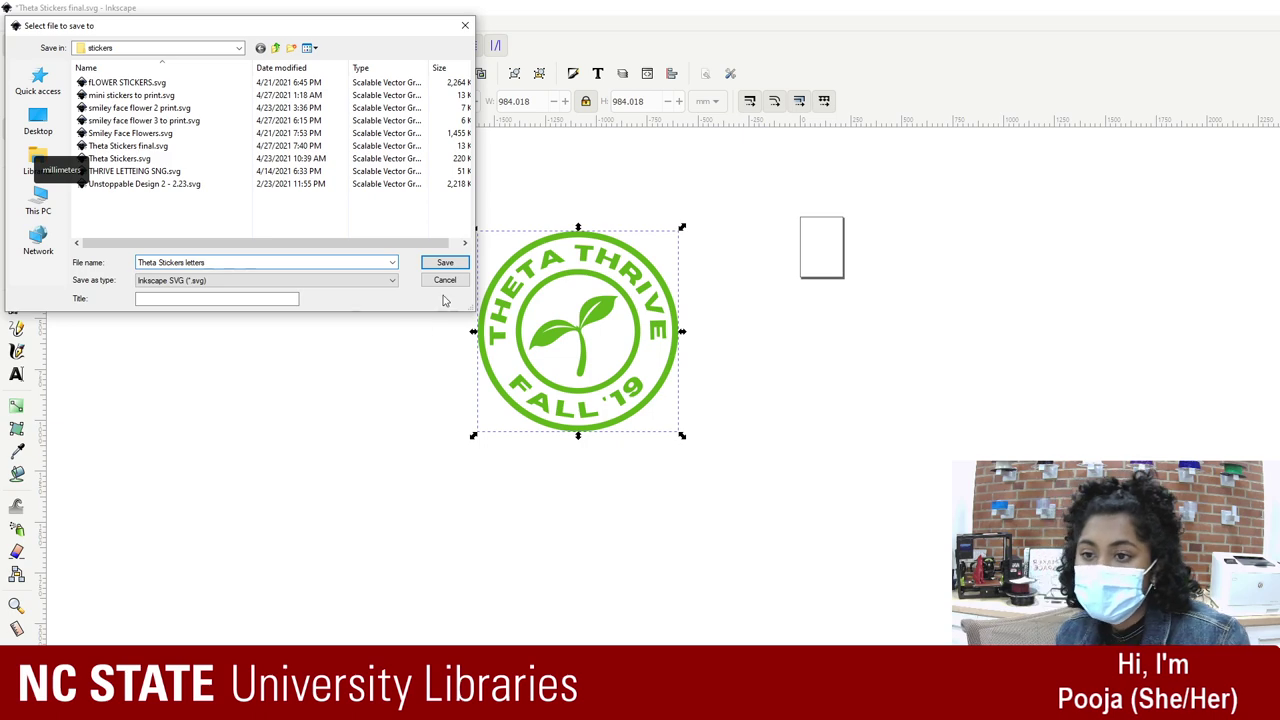
{"action": "left_click", "coordinate": [443, 263]}
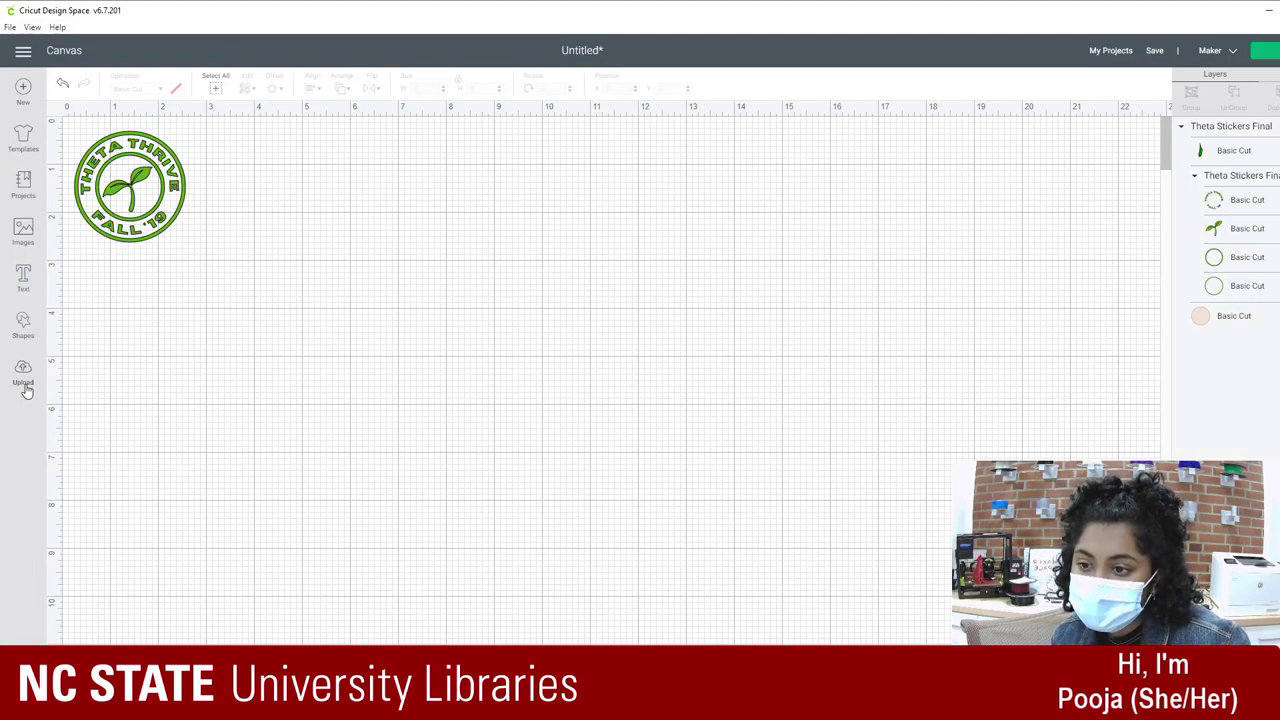
Step: Switch back to Cricut Design Space, upload "Theta Stickers letters.svg" from the stickers folder and add it to the canvas
{"action": "left_click", "coordinate": [20, 367]}
{"action": "left_click", "coordinate": [345, 356]}
{"action": "left_click", "coordinate": [674, 361]}
{"action": "left_click", "coordinate": [60, 284]}
{"action": "double_click", "coordinate": [150, 146]}
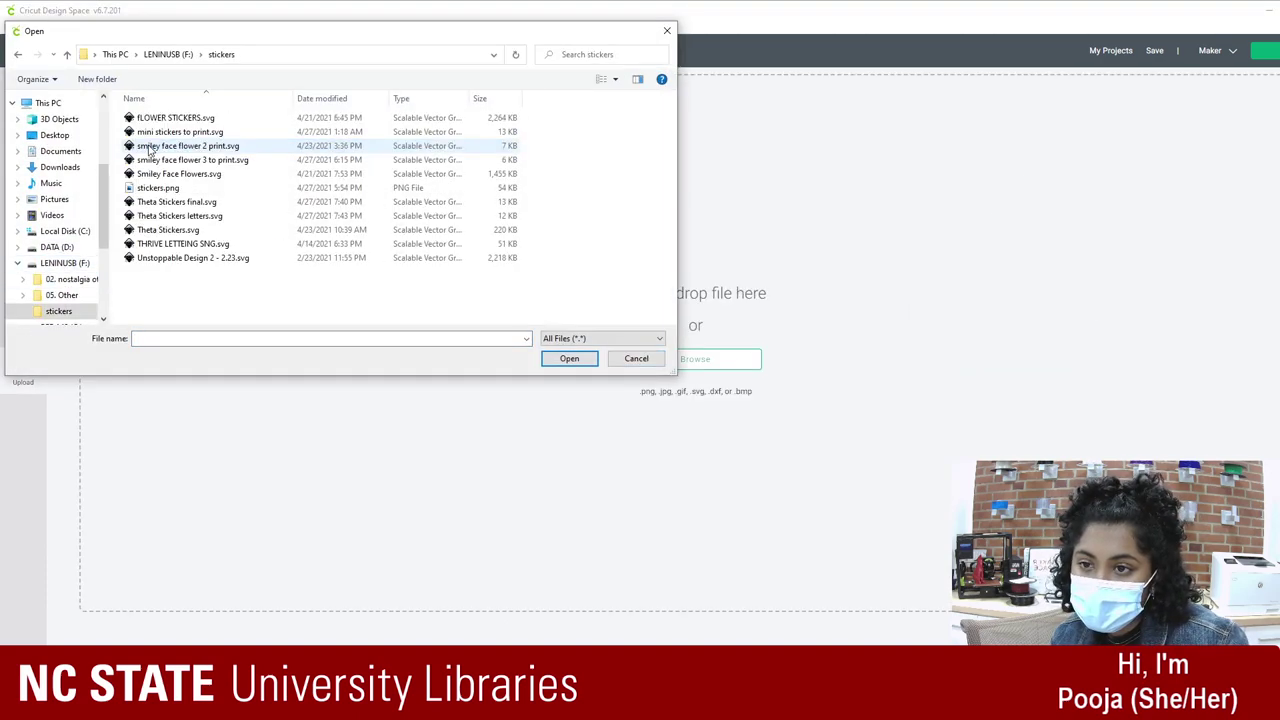
{"action": "double_click", "coordinate": [200, 216]}
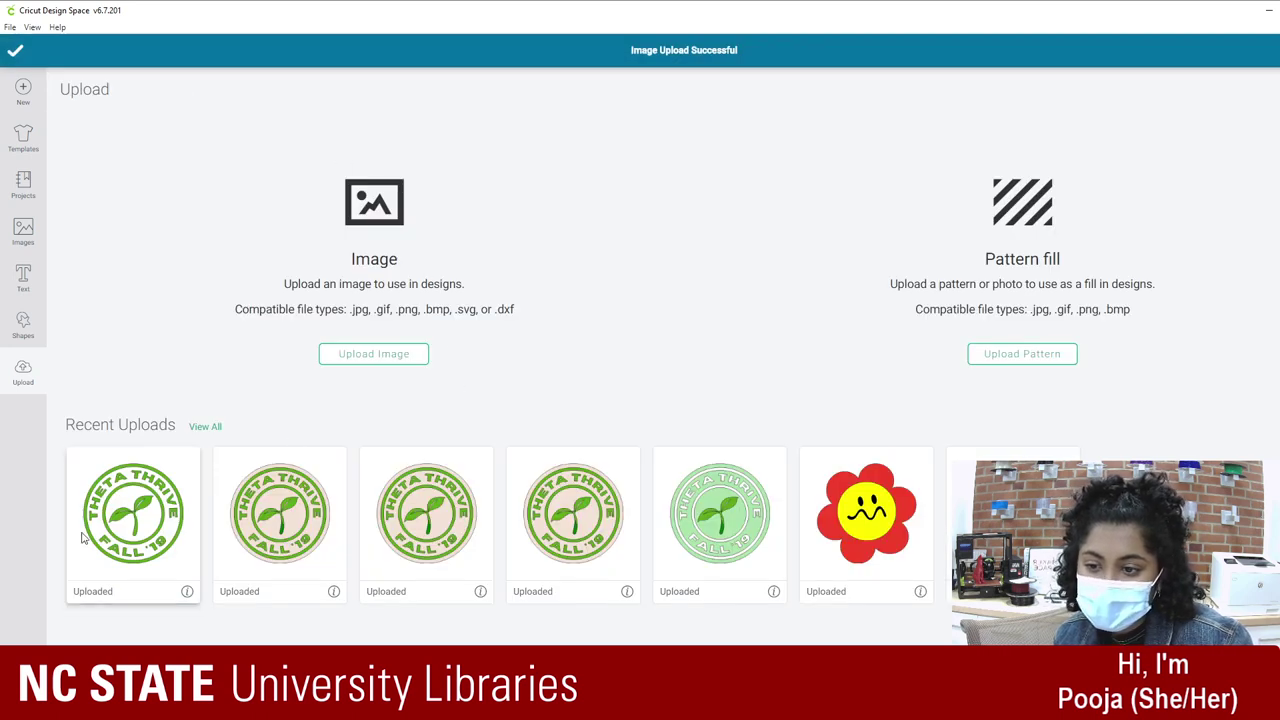
{"action": "left_click", "coordinate": [84, 538]}
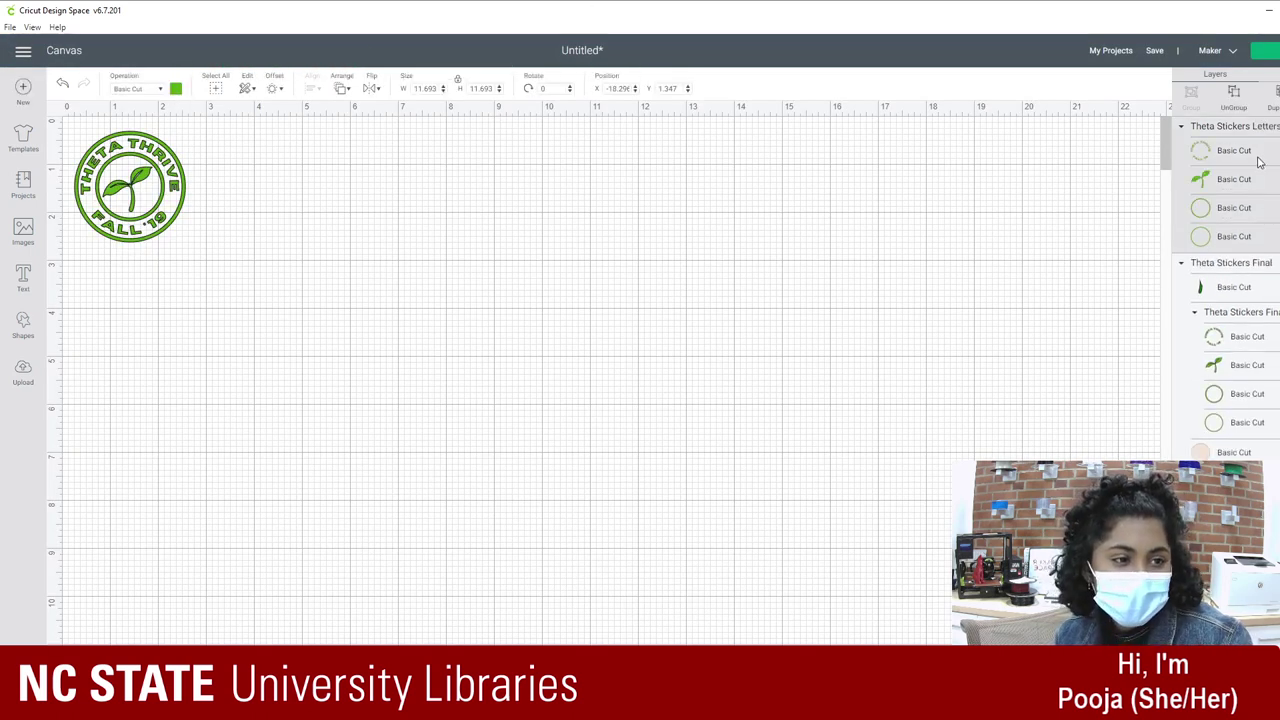
Step: Set the new green artwork's width to 2.5 inches and place it beside the original badge on the canvas
{"action": "scroll", "coordinate": [611, 380], "scroll_direction": "down", "scroll_amount": 1}
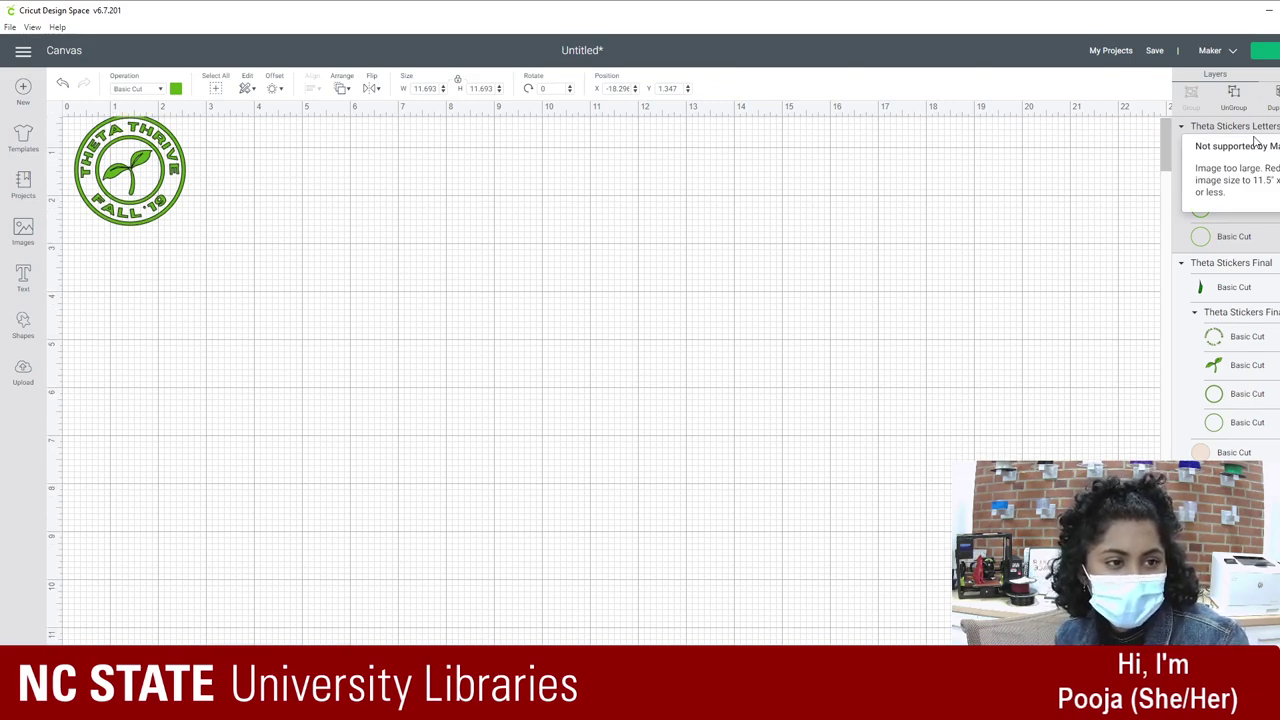
{"action": "left_click", "coordinate": [903, 163]}
{"action": "left_click", "coordinate": [1258, 133]}
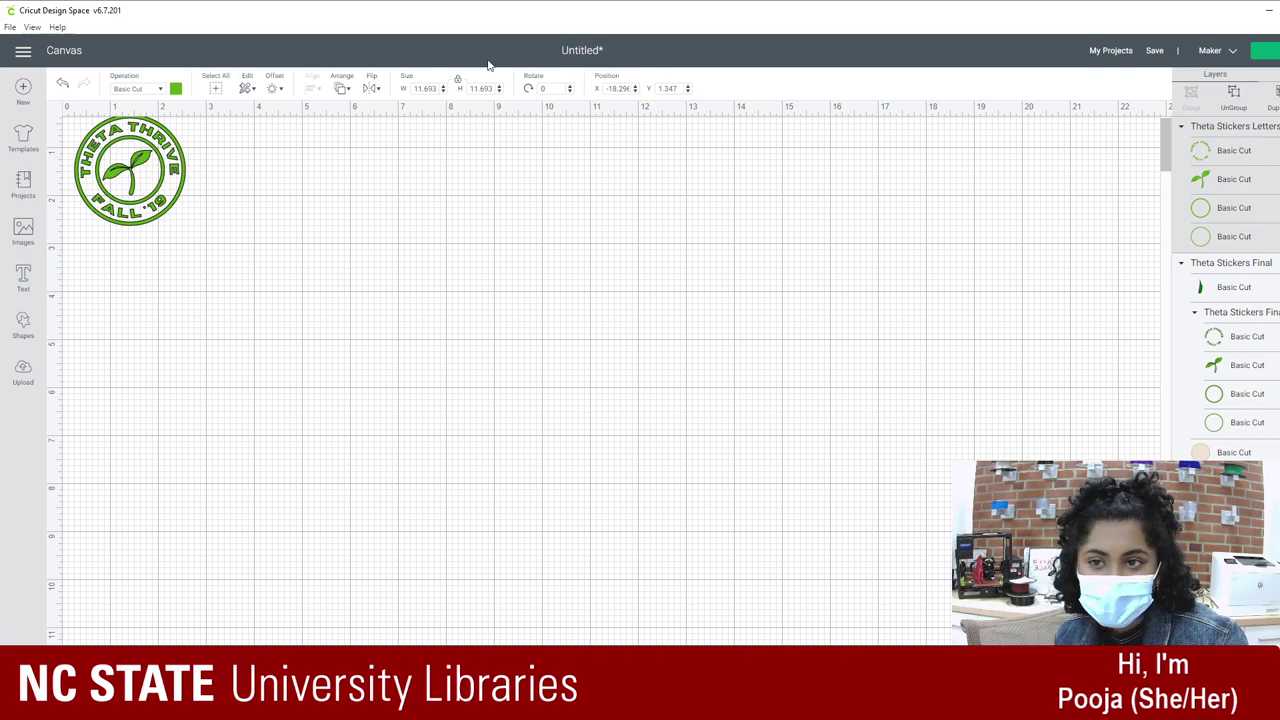
{"action": "left_click", "coordinate": [421, 89]}
{"action": "type", "text": "2.5"}
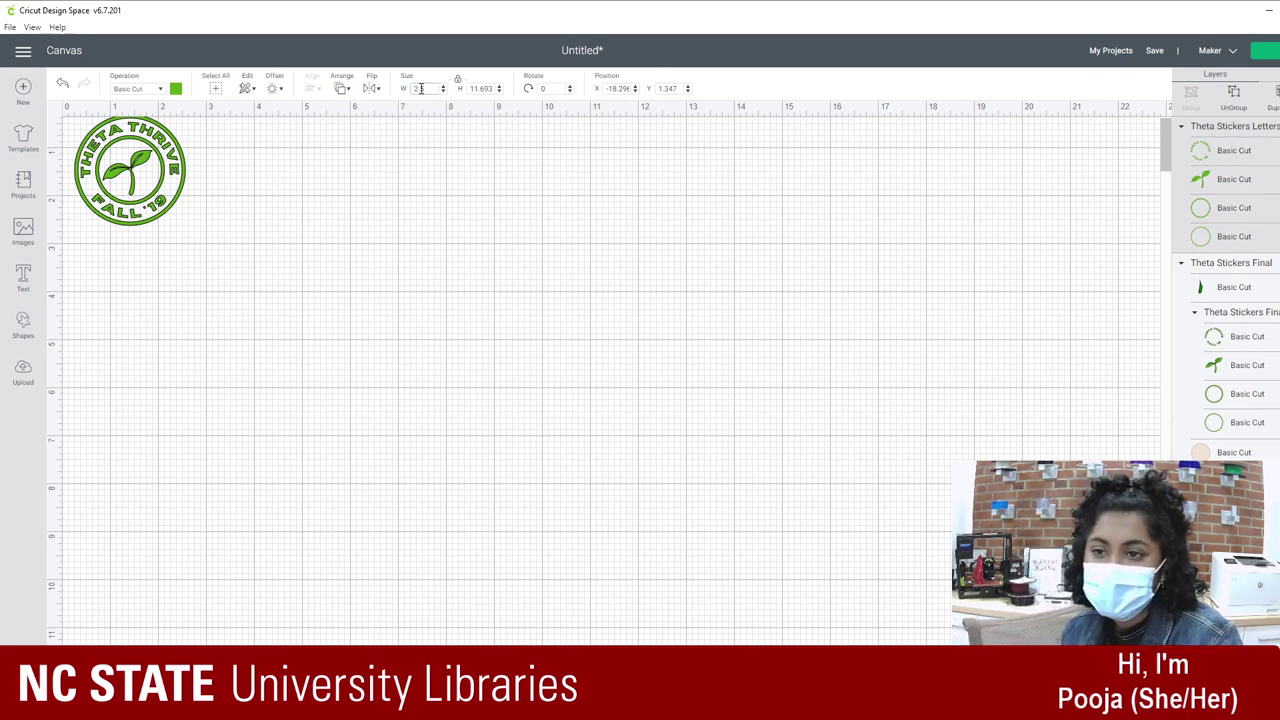
{"action": "key", "text": "Return"}
{"action": "left_click_drag", "start_coordinate": [176, 205], "coordinate": [312, 180]}
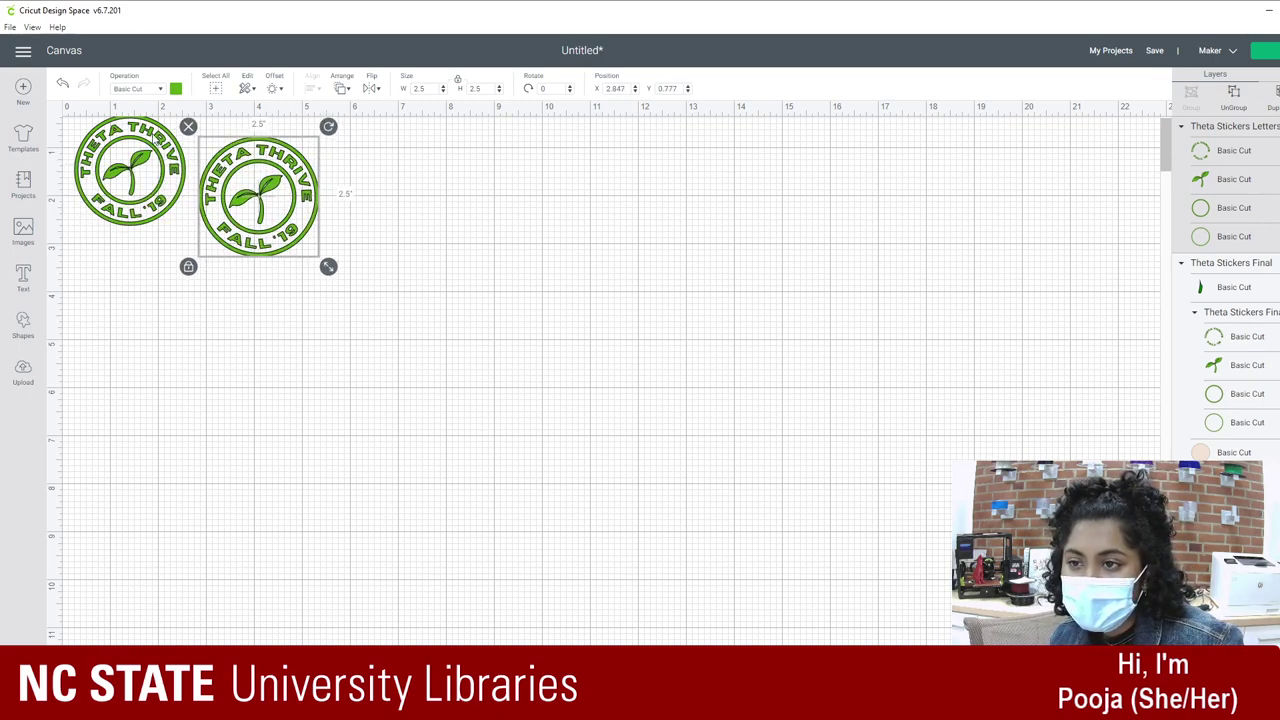
Step: Shrink the green artwork to 2.333 inches and align it exactly over the original badge
{"action": "left_click", "coordinate": [156, 150]}
{"action": "left_click_drag", "start_coordinate": [318, 198], "coordinate": [187, 170]}
{"action": "left_click_drag", "start_coordinate": [203, 240], "coordinate": [196, 234]}
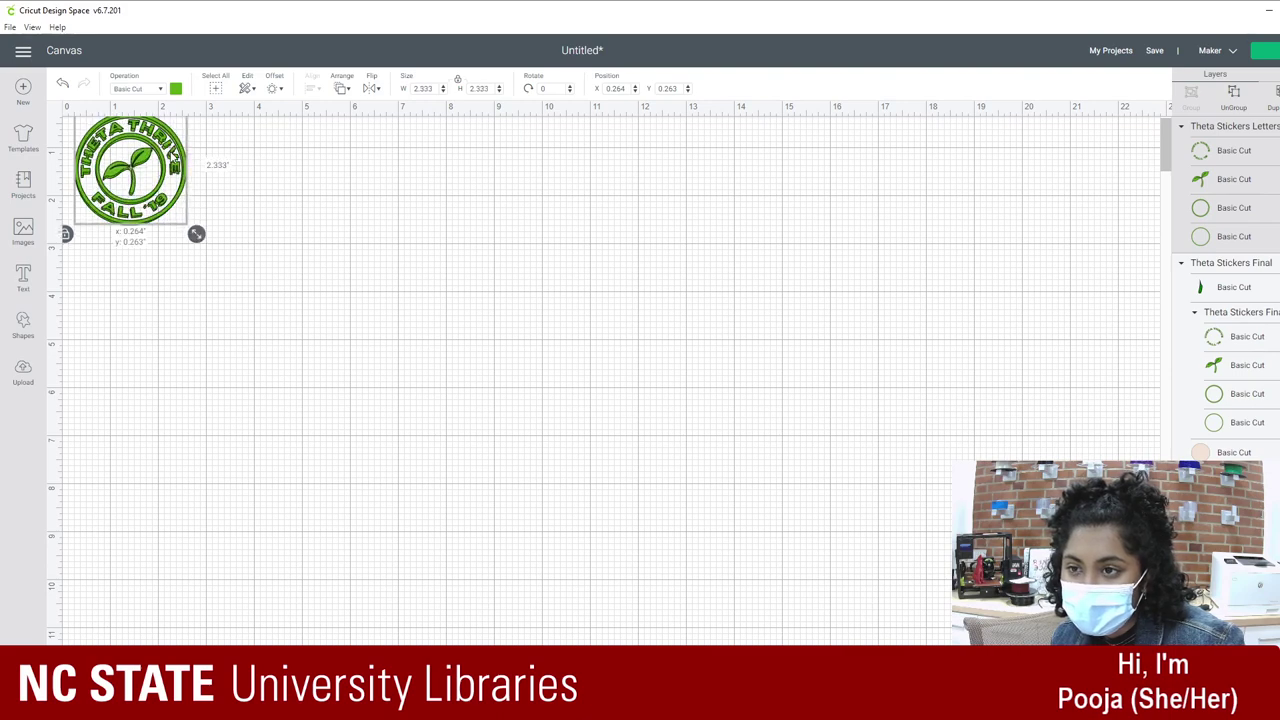
{"action": "left_click_drag", "start_coordinate": [131, 170], "coordinate": [130, 169]}
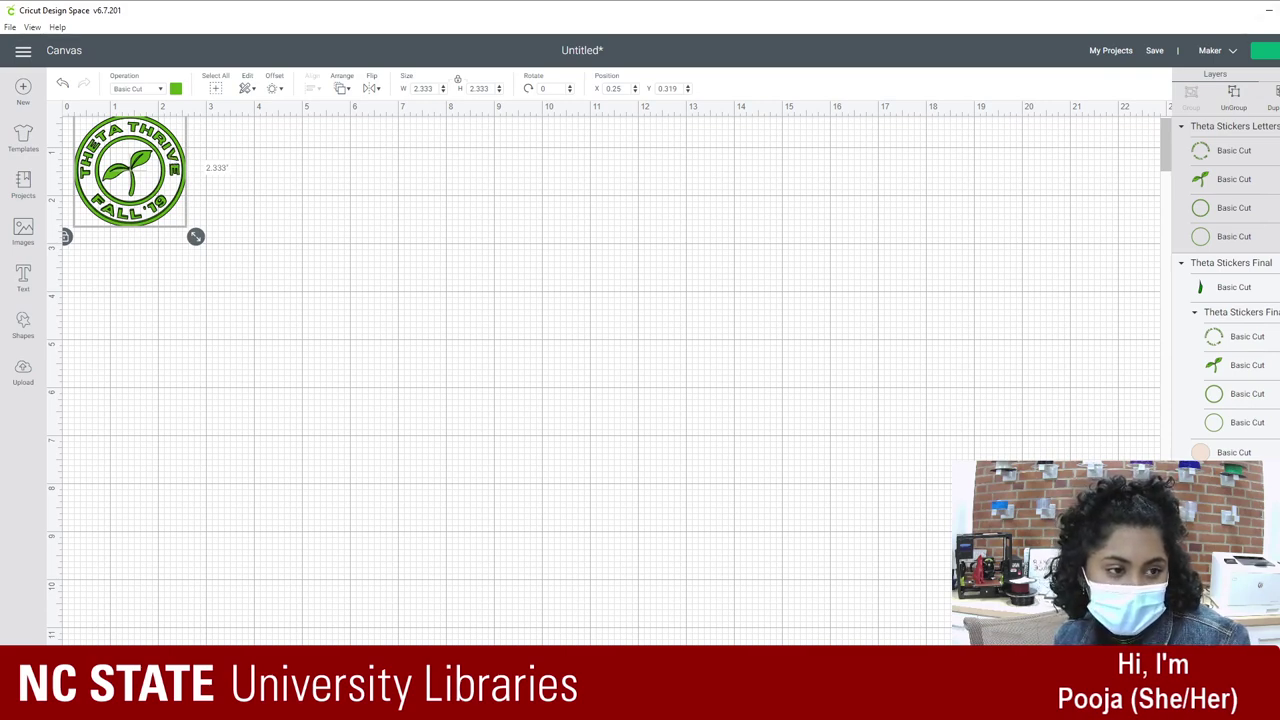
{"action": "key", "text": "Escape"}
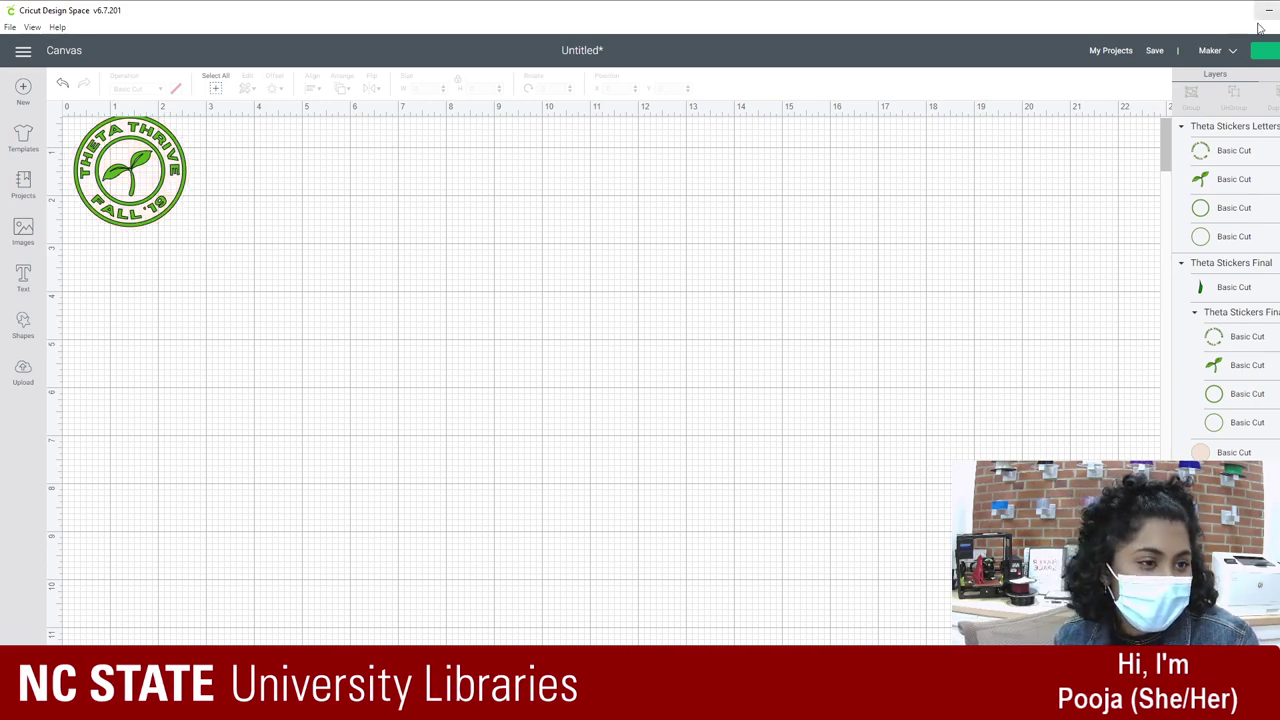
Step: Proceed to the mat preview and reassemble the badge by moving the lettering, inner ring and sprout inside the outer ring
{"action": "left_click", "coordinate": [1232, 129]}
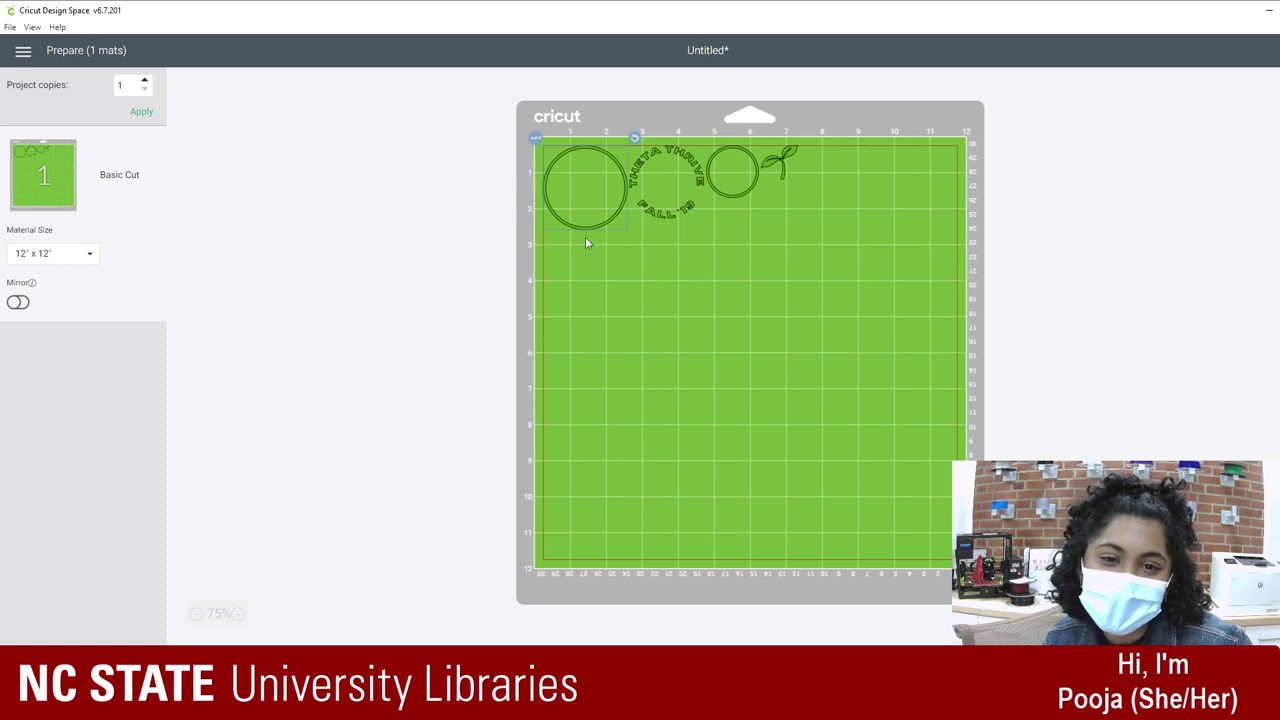
{"action": "left_click_drag", "start_coordinate": [637, 167], "coordinate": [587, 169]}
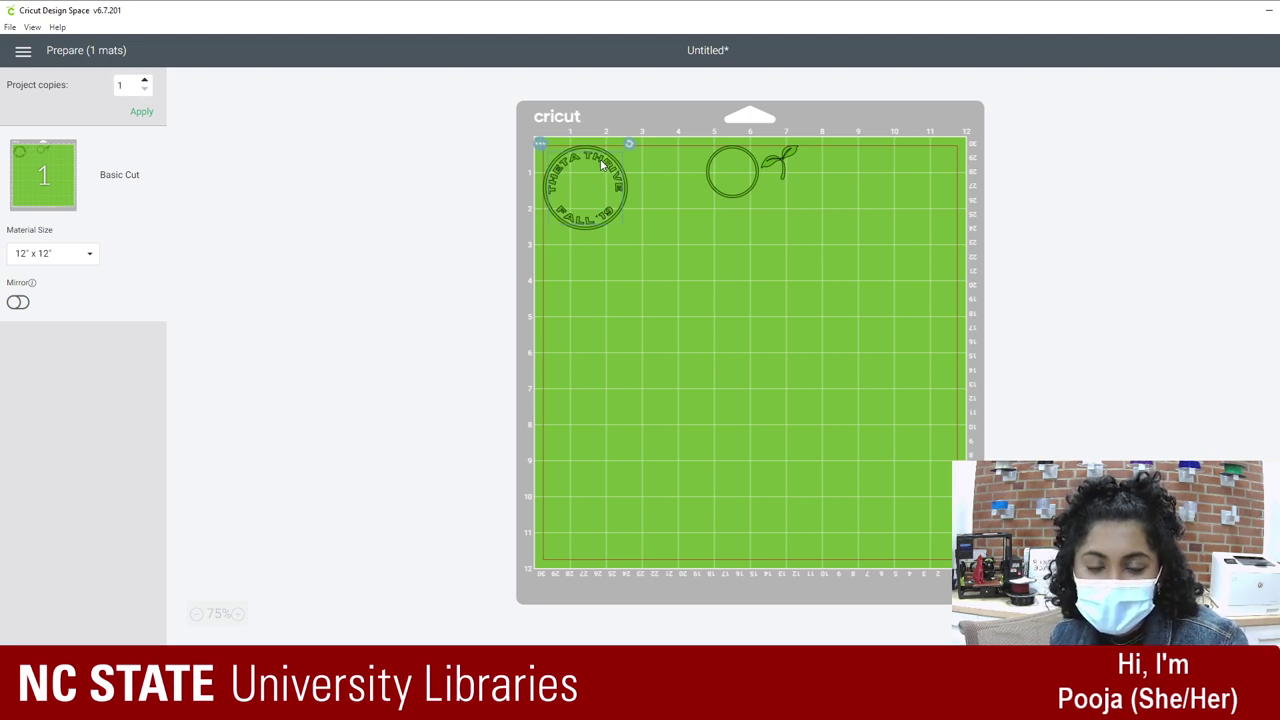
{"action": "left_click_drag", "start_coordinate": [726, 155], "coordinate": [672, 190]}
{"action": "left_click", "coordinate": [640, 160]}
{"action": "left_click", "coordinate": [700, 211]}
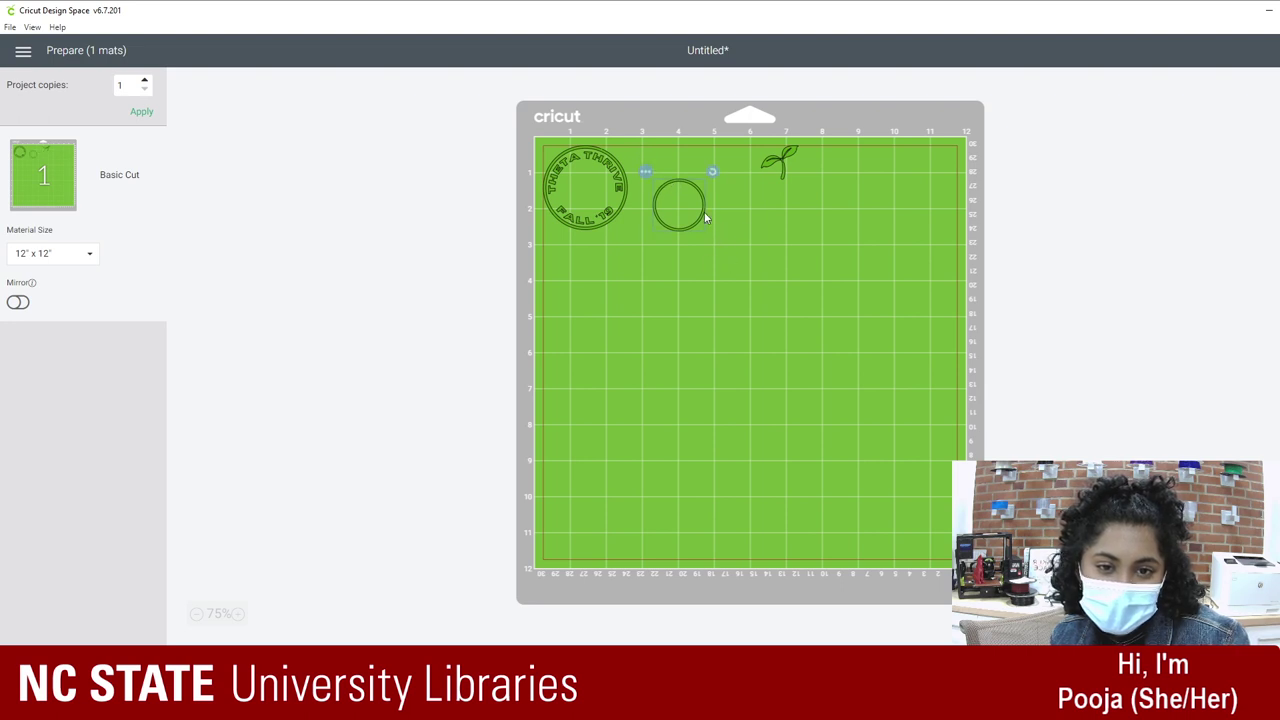
{"action": "left_click", "coordinate": [690, 236]}
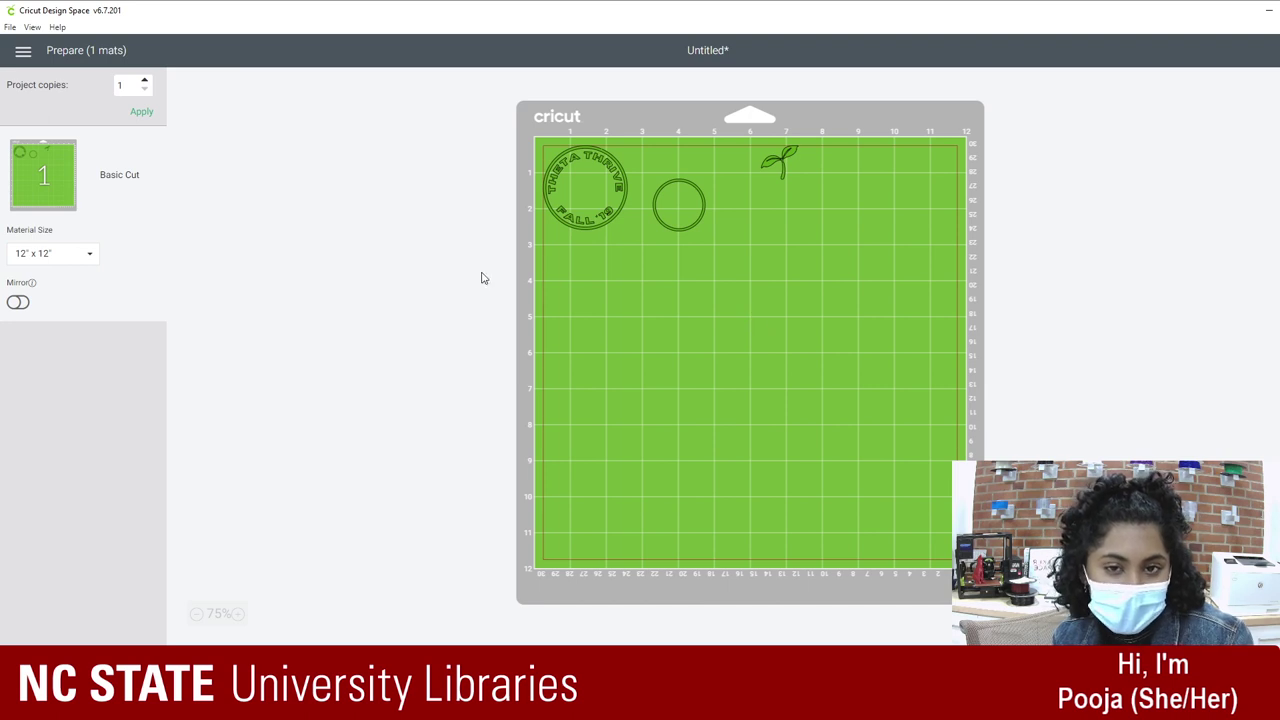
{"action": "left_click_drag", "start_coordinate": [688, 184], "coordinate": [592, 173]}
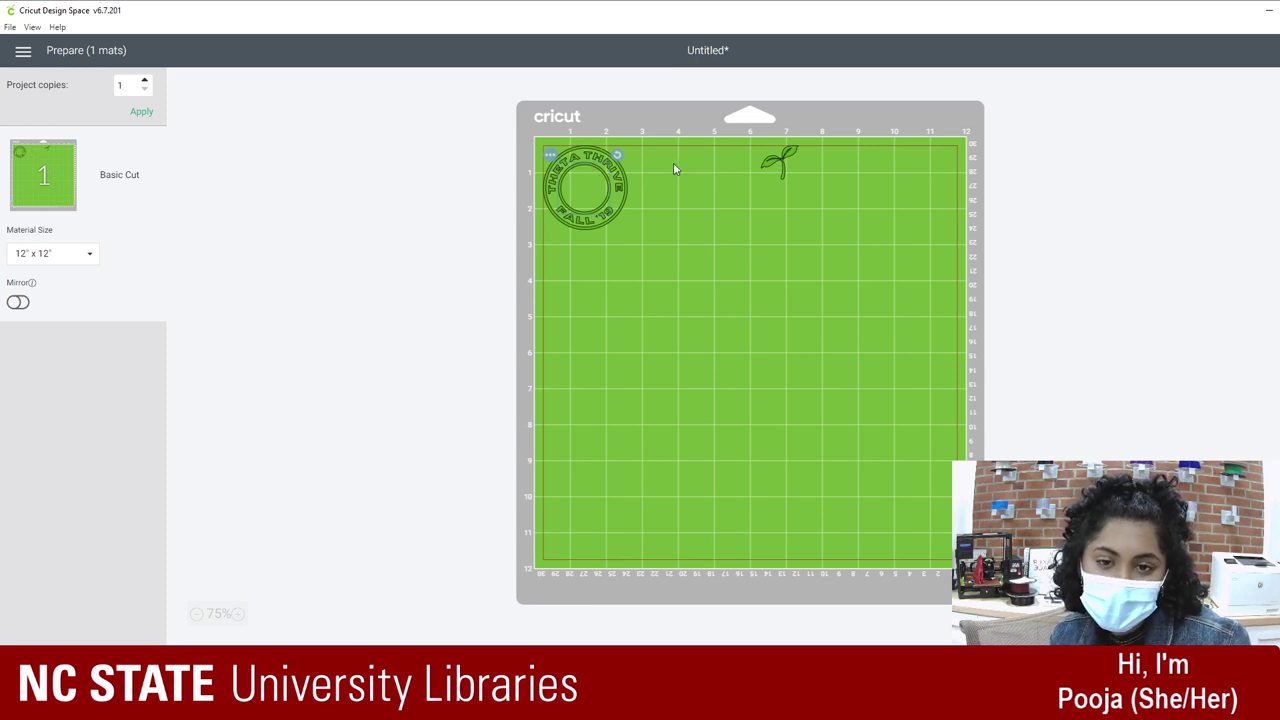
{"action": "left_click_drag", "start_coordinate": [778, 163], "coordinate": [586, 194]}
{"action": "left_click", "coordinate": [792, 280]}
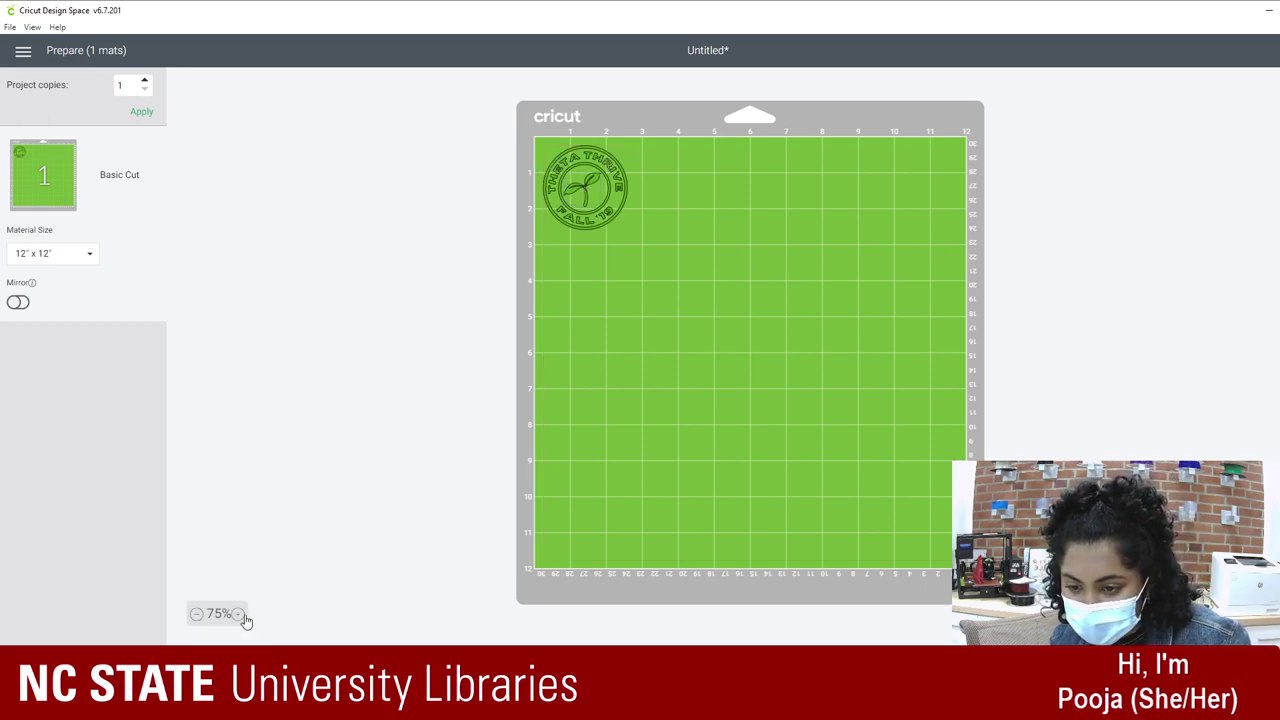
Step: Fine-tune the positions of the inner ring and the sprout so they sit centred within the badge on the mat
{"action": "left_click", "coordinate": [240, 614]}
{"action": "left_click", "coordinate": [240, 614]}
{"action": "left_click", "coordinate": [240, 614]}
{"action": "left_click", "coordinate": [240, 614]}
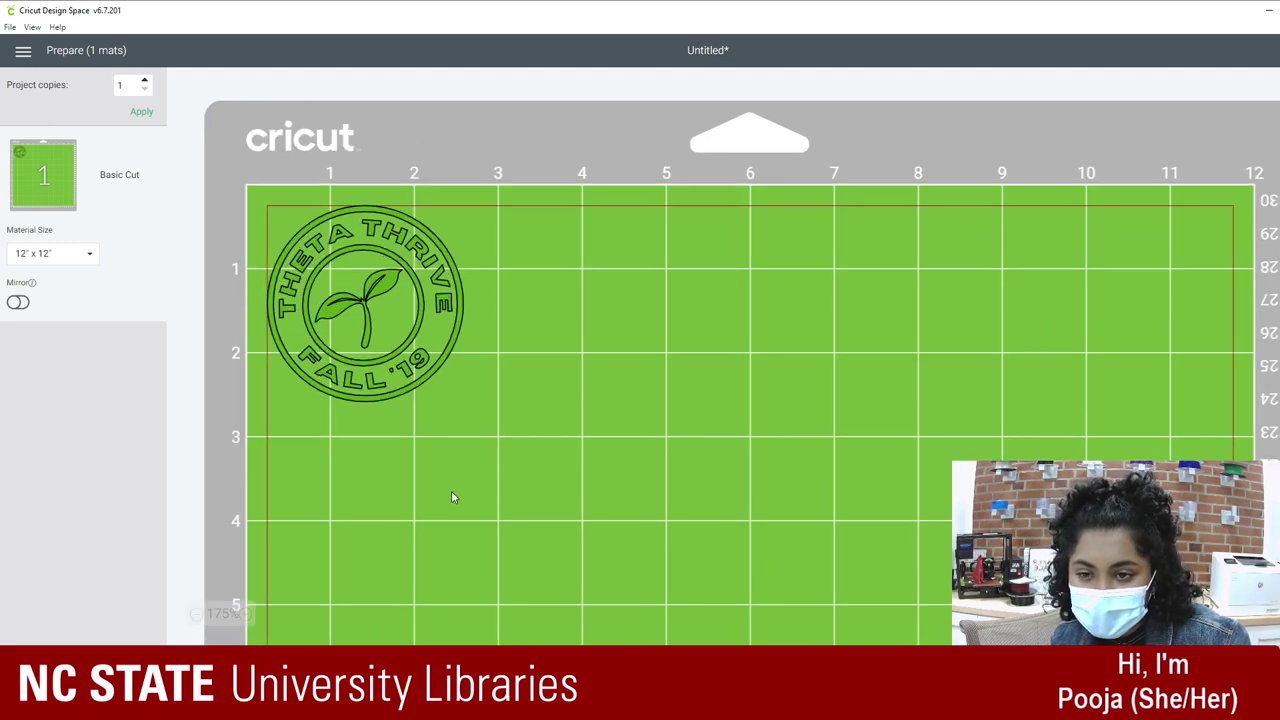
{"action": "left_click", "coordinate": [332, 219]}
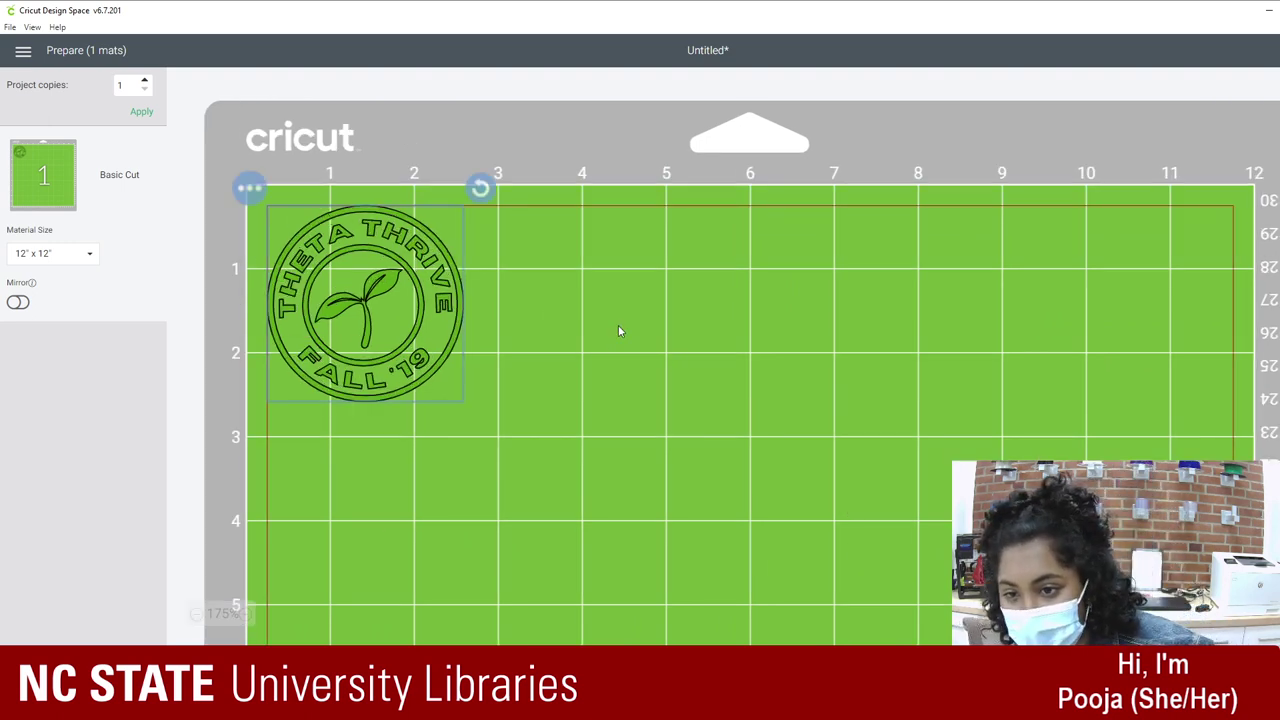
{"action": "left_click", "coordinate": [343, 250]}
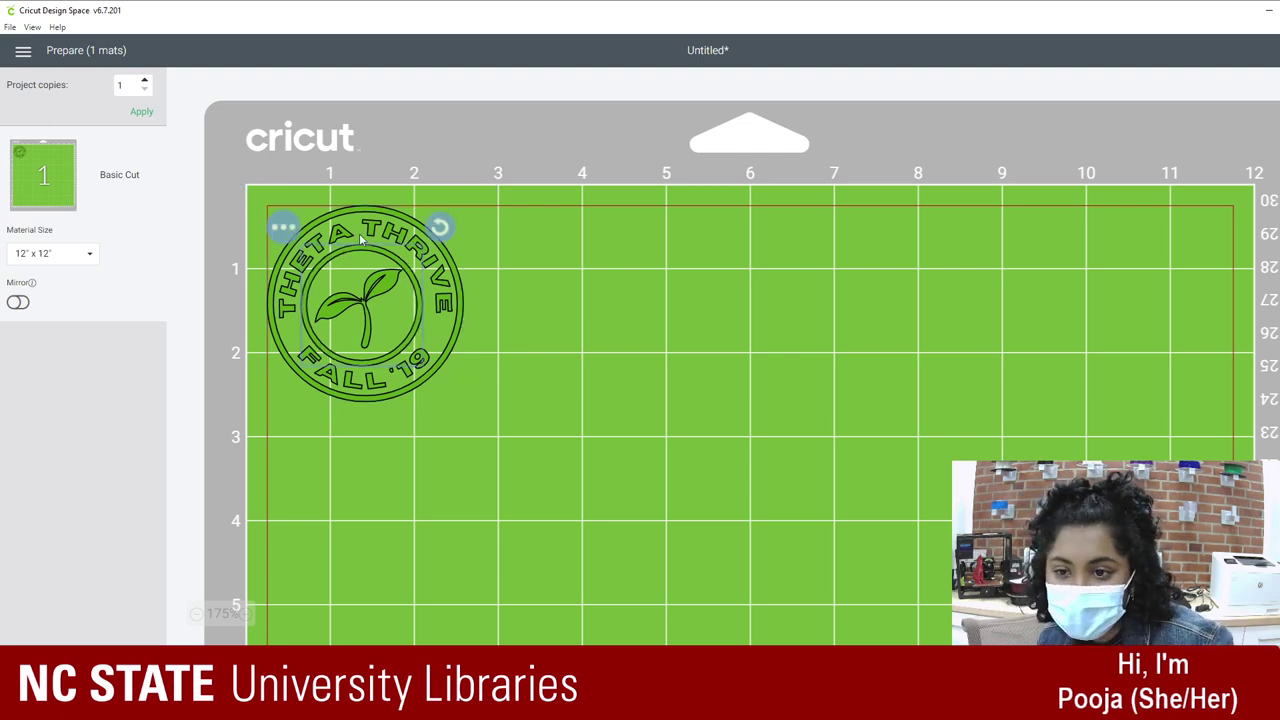
{"action": "left_click_drag", "start_coordinate": [355, 251], "coordinate": [382, 297]}
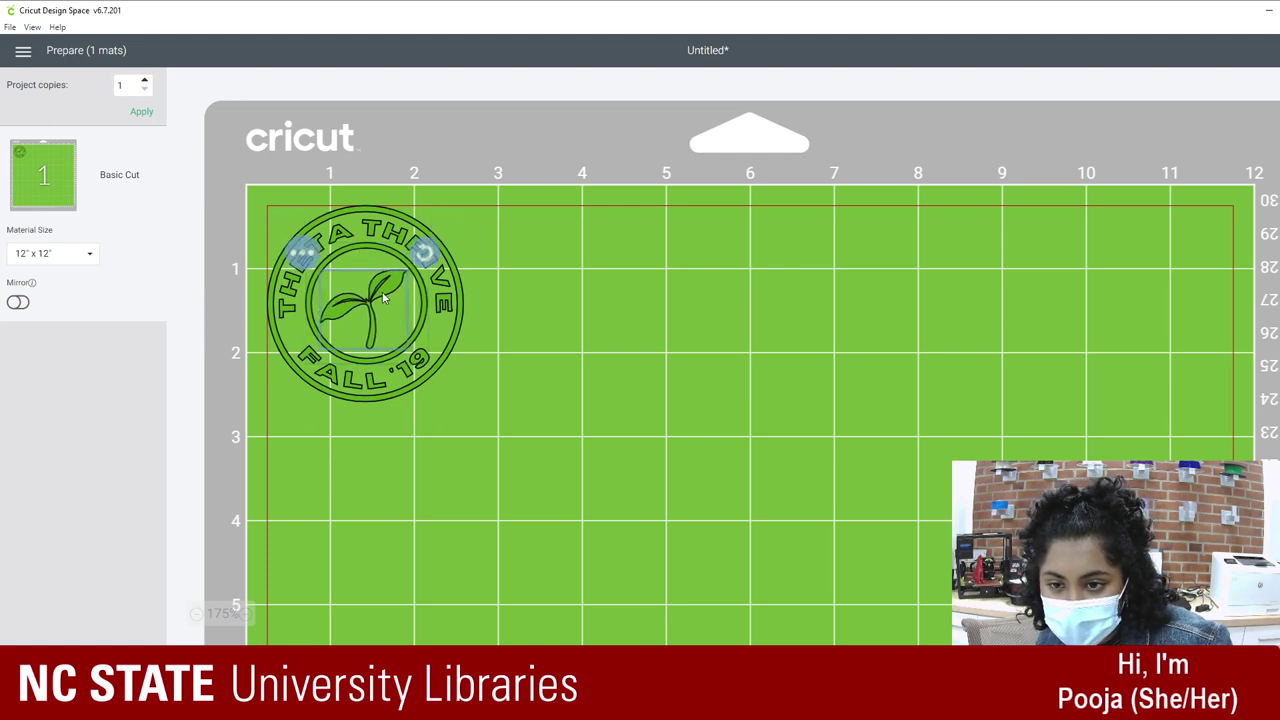
{"action": "left_click", "coordinate": [686, 225]}
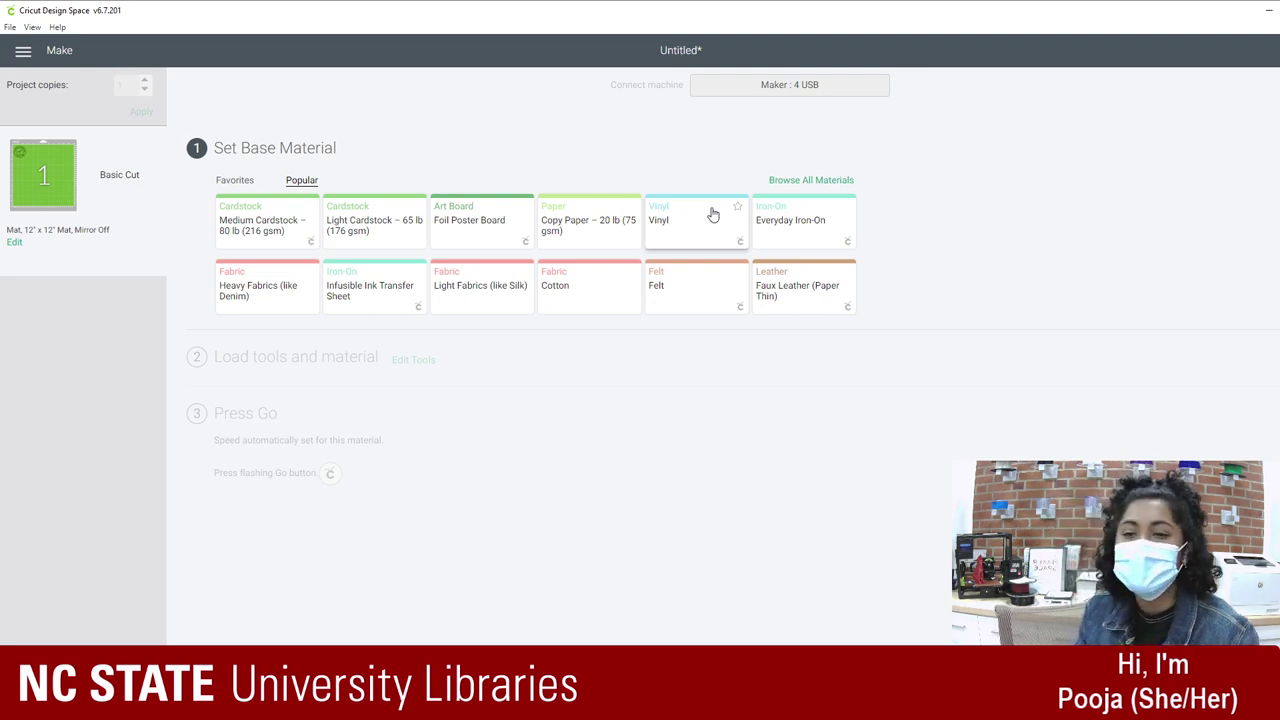
Step: Choose Vinyl as the base material, switch to OBS Studio and transition to the overhead camera scene
{"action": "left_click", "coordinate": [713, 215]}
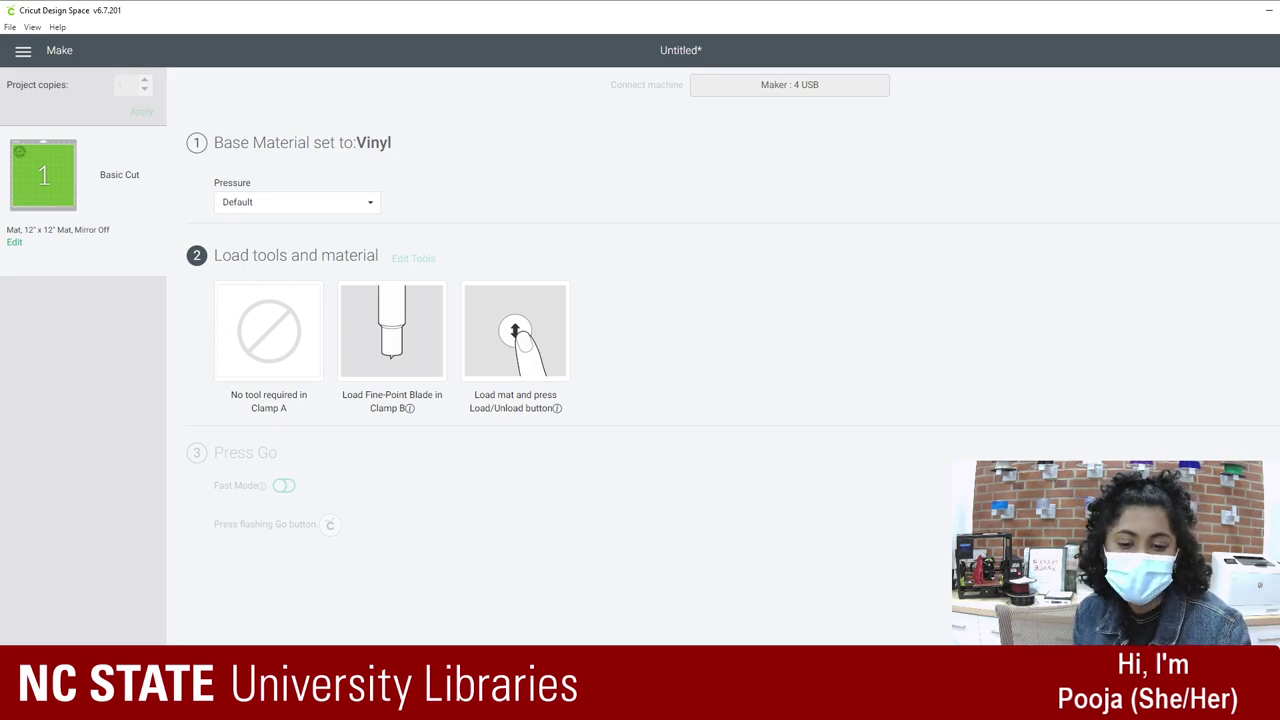
{"action": "left_click", "coordinate": [575, 705]}
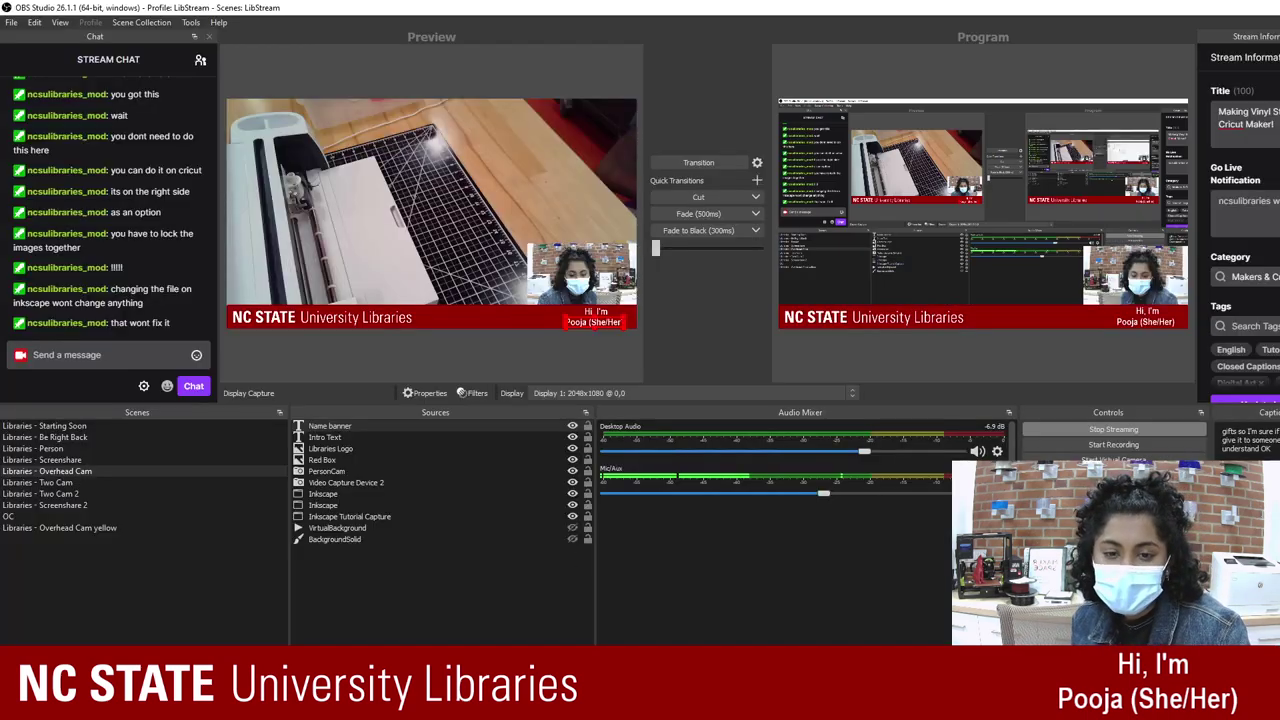
{"action": "left_click", "coordinate": [704, 165]}
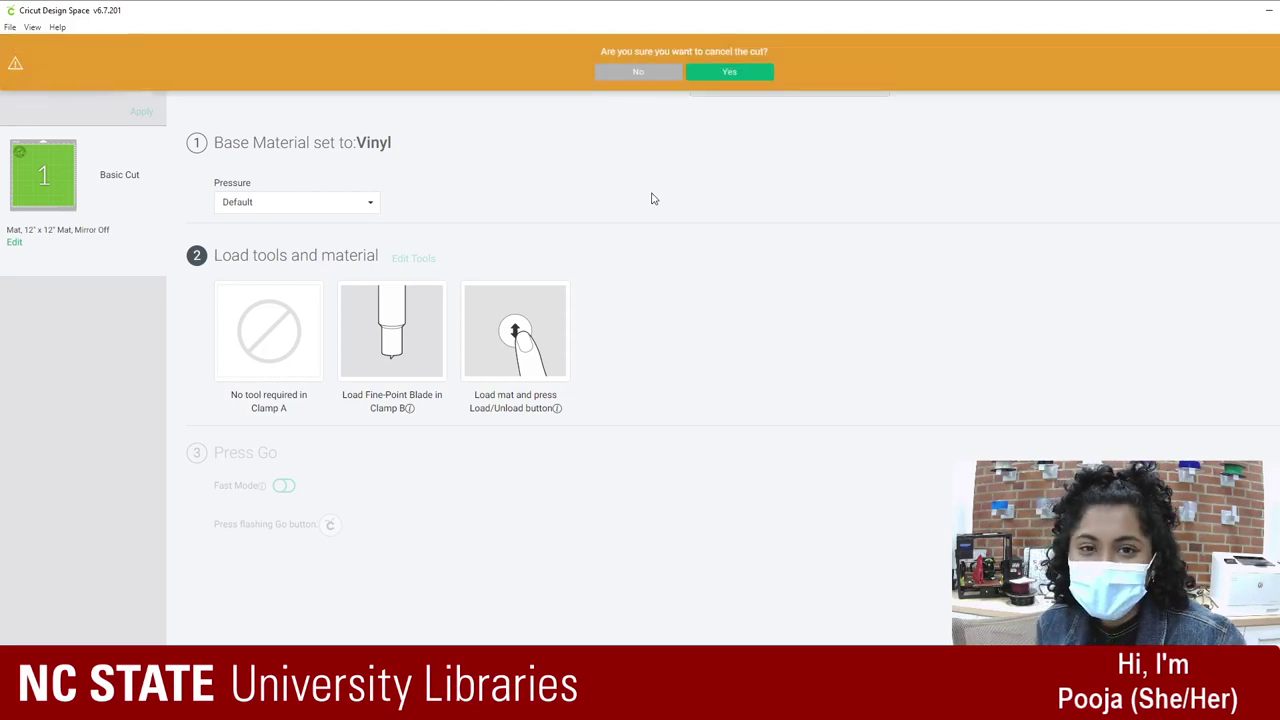
Step: Cancel the cut in Cricut Design Space to return to the canvas and select the green badge artwork
{"action": "left_click", "coordinate": [703, 74]}
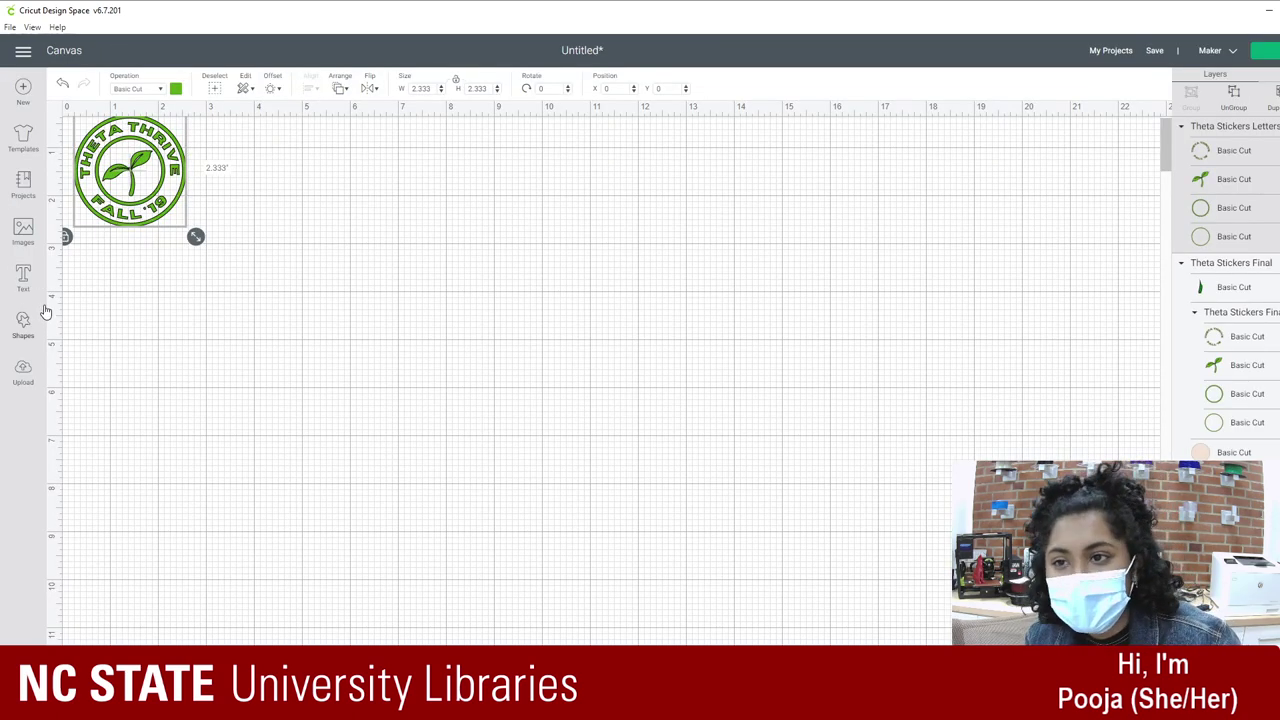
{"action": "left_click", "coordinate": [155, 279]}
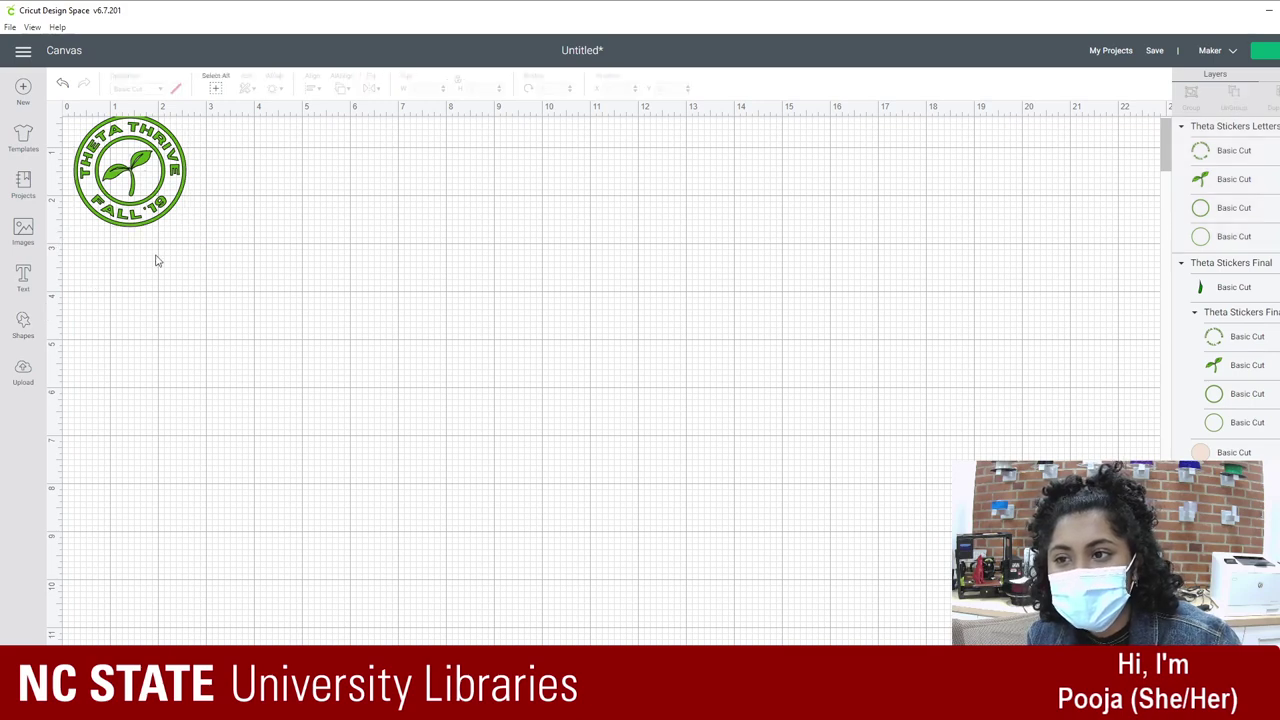
{"action": "left_click", "coordinate": [165, 227]}
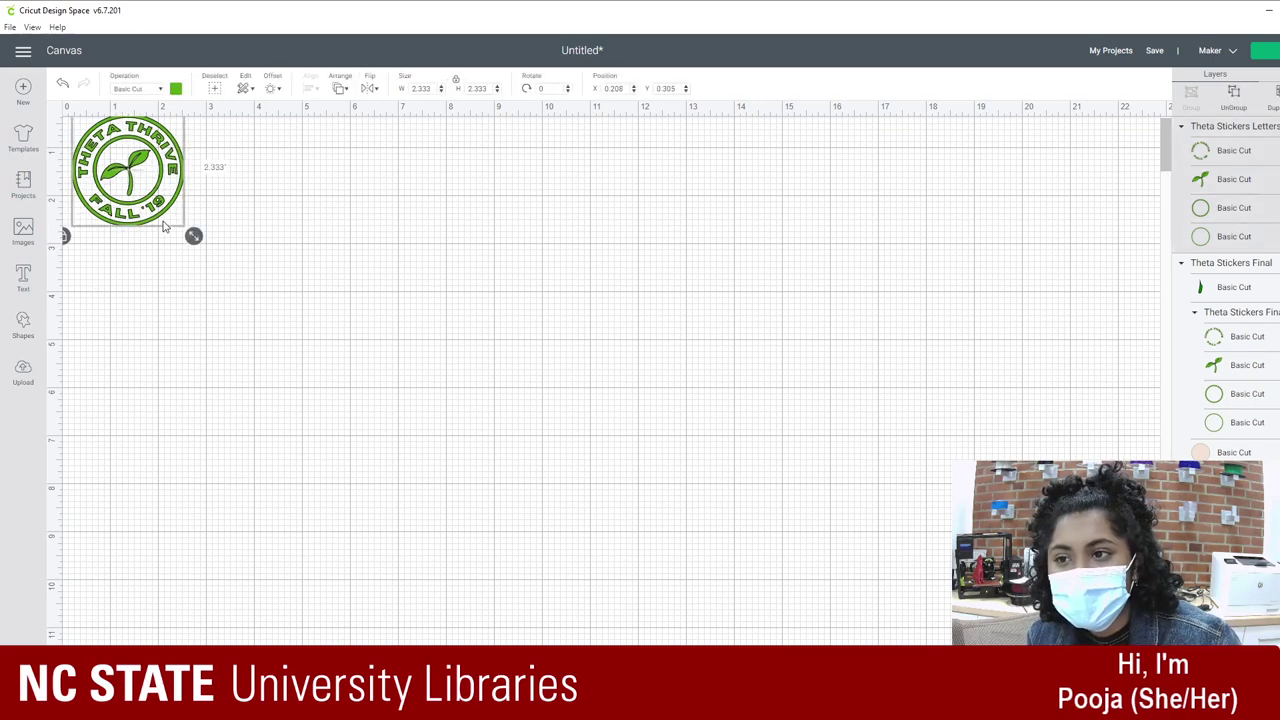
Step: Attach the parts of the Theta Stickers Letters group, inspect the attached layers and undo the attachment
{"action": "left_click", "coordinate": [160, 90]}
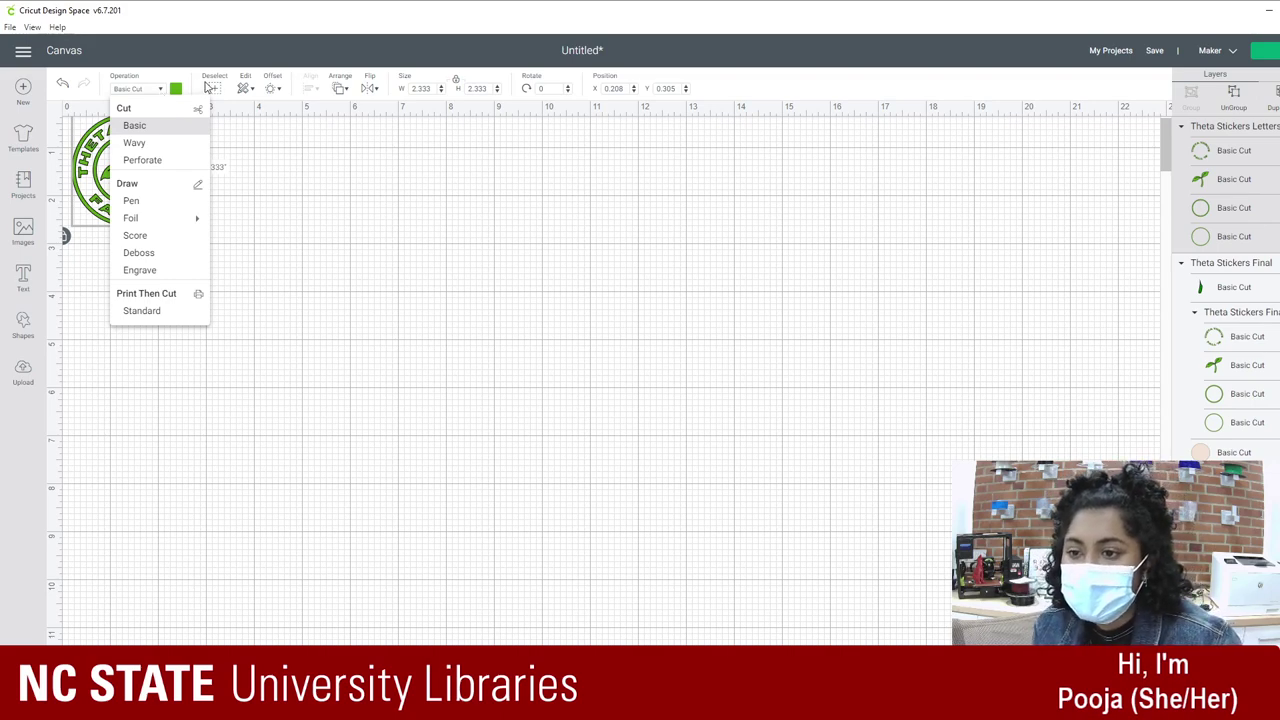
{"action": "left_click", "coordinate": [270, 87]}
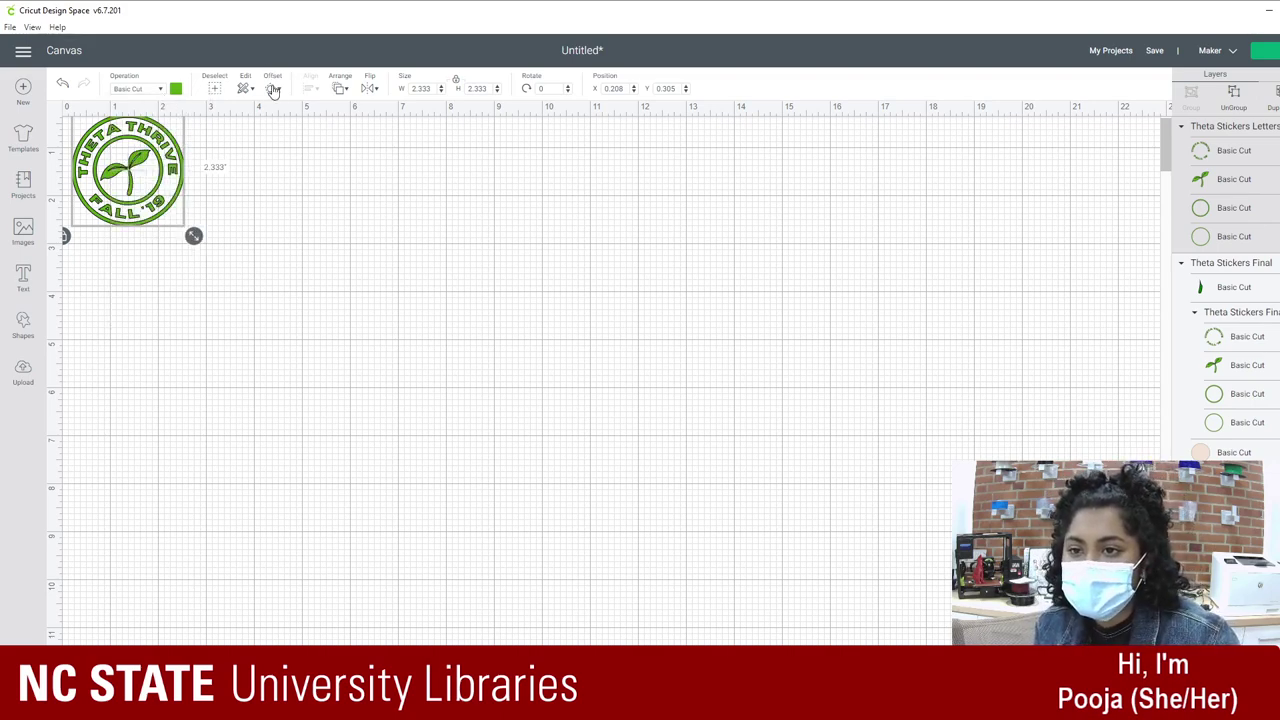
{"action": "left_click", "coordinate": [345, 90]}
{"action": "left_click", "coordinate": [346, 91]}
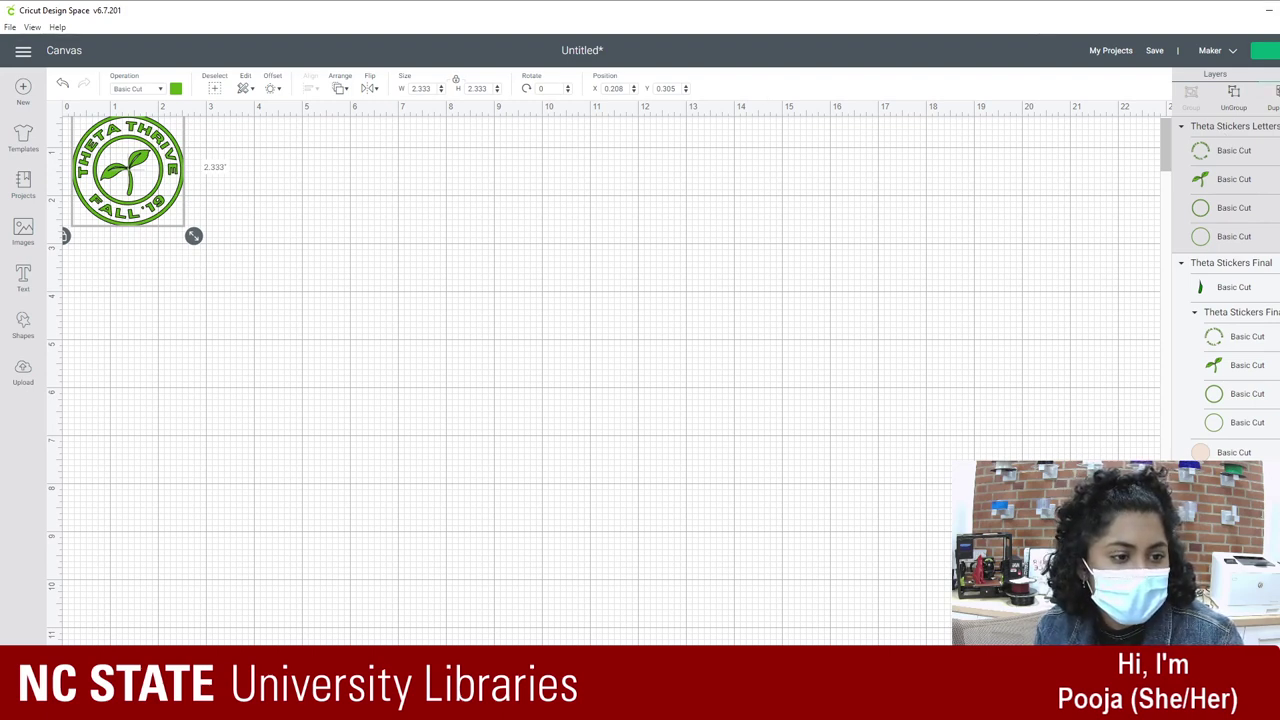
{"action": "right_click", "coordinate": [1184, 132]}
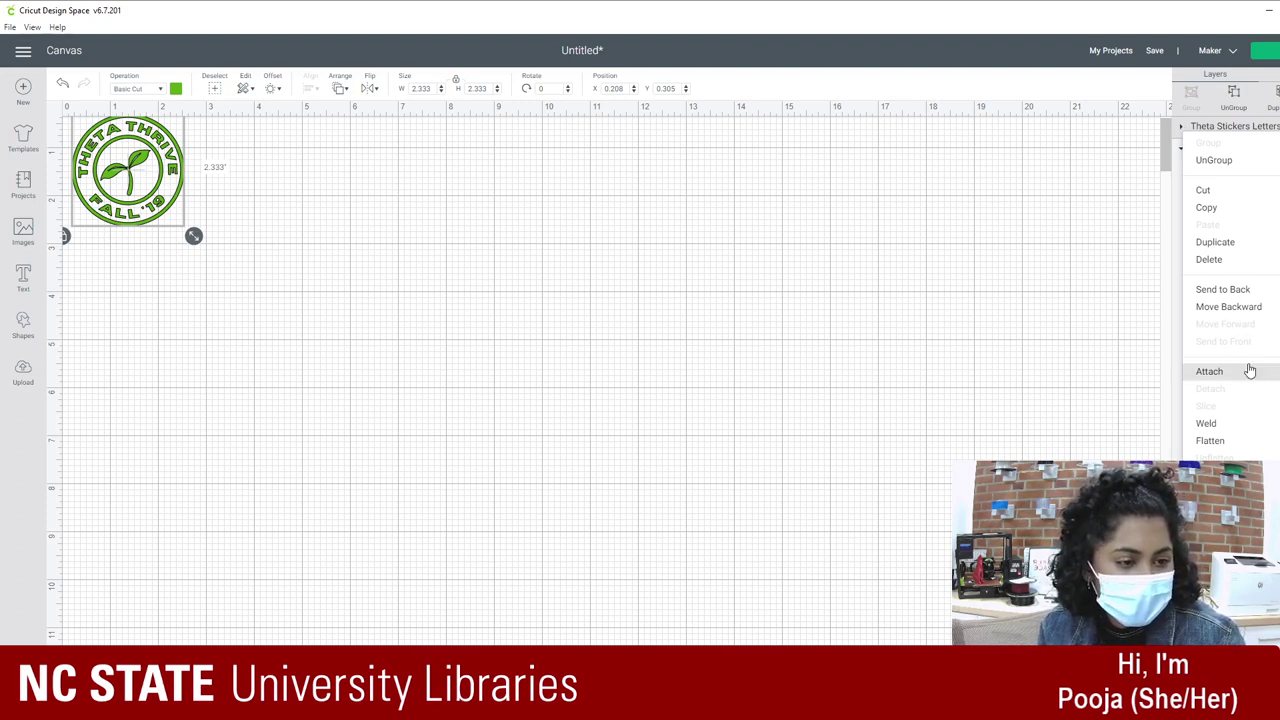
{"action": "left_click", "coordinate": [1209, 371]}
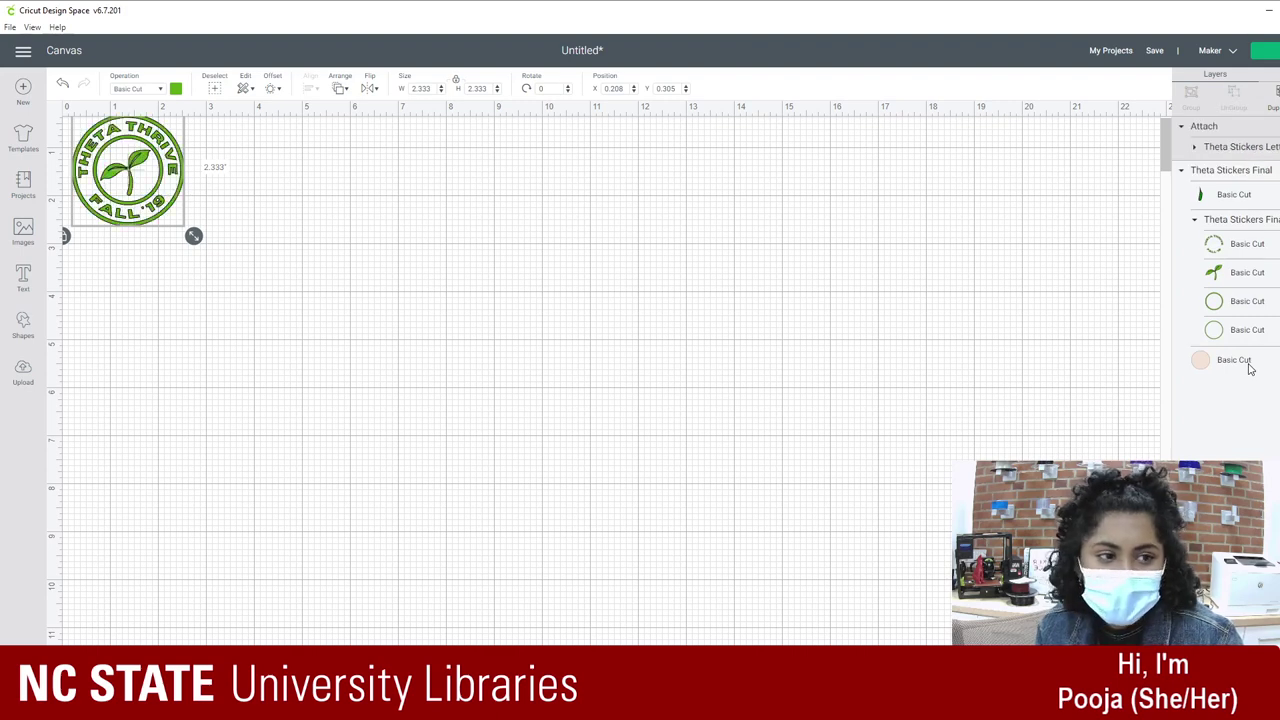
{"action": "left_click", "coordinate": [1195, 150]}
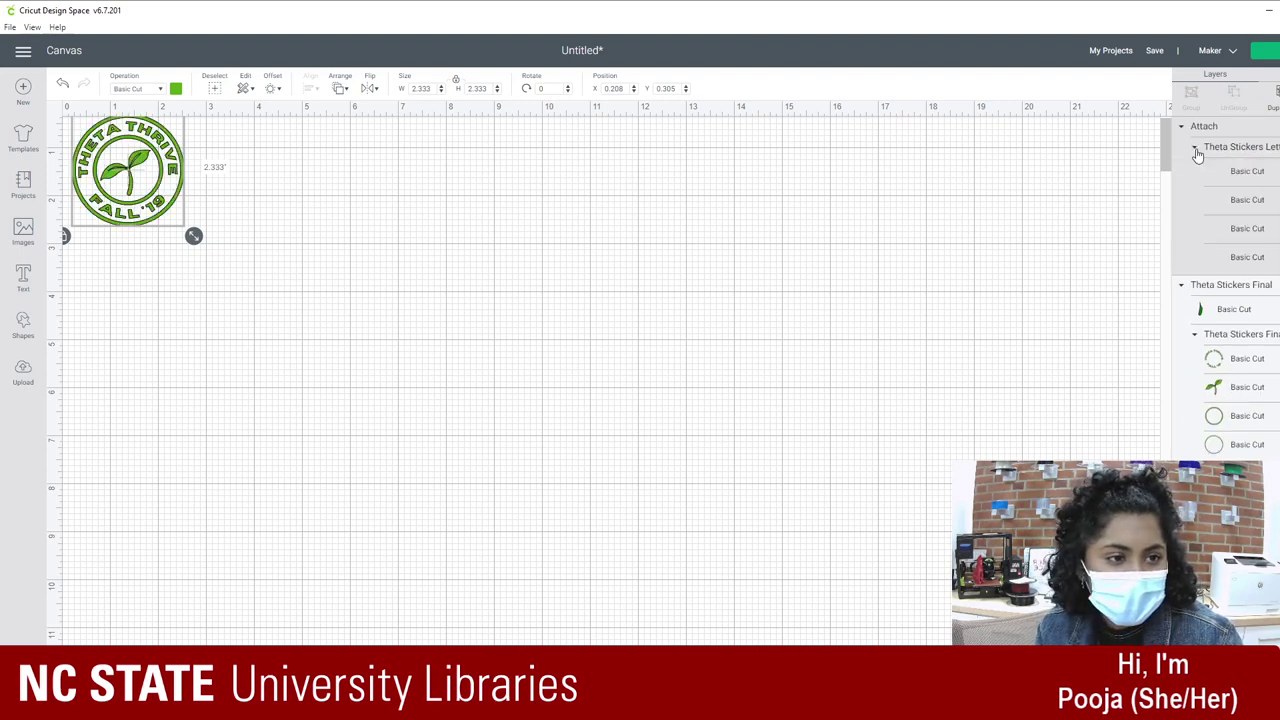
{"action": "left_click", "coordinate": [1195, 150]}
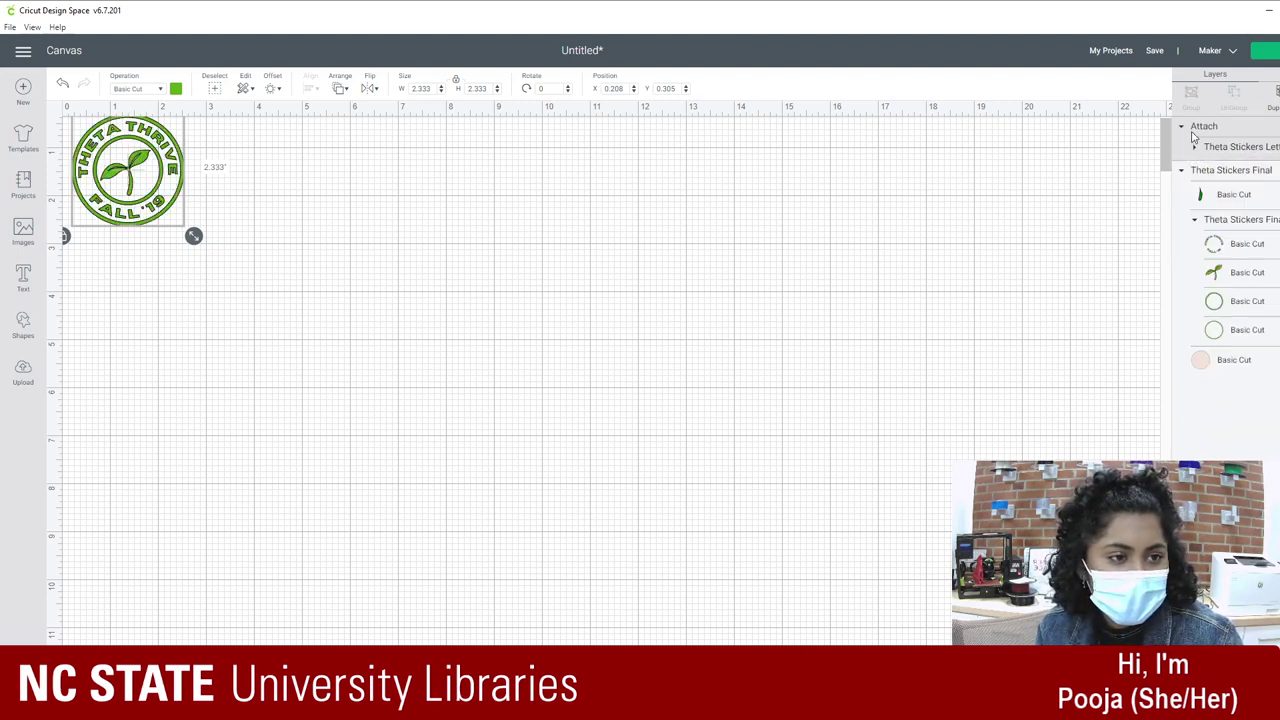
{"action": "key", "text": "ctrl+z"}
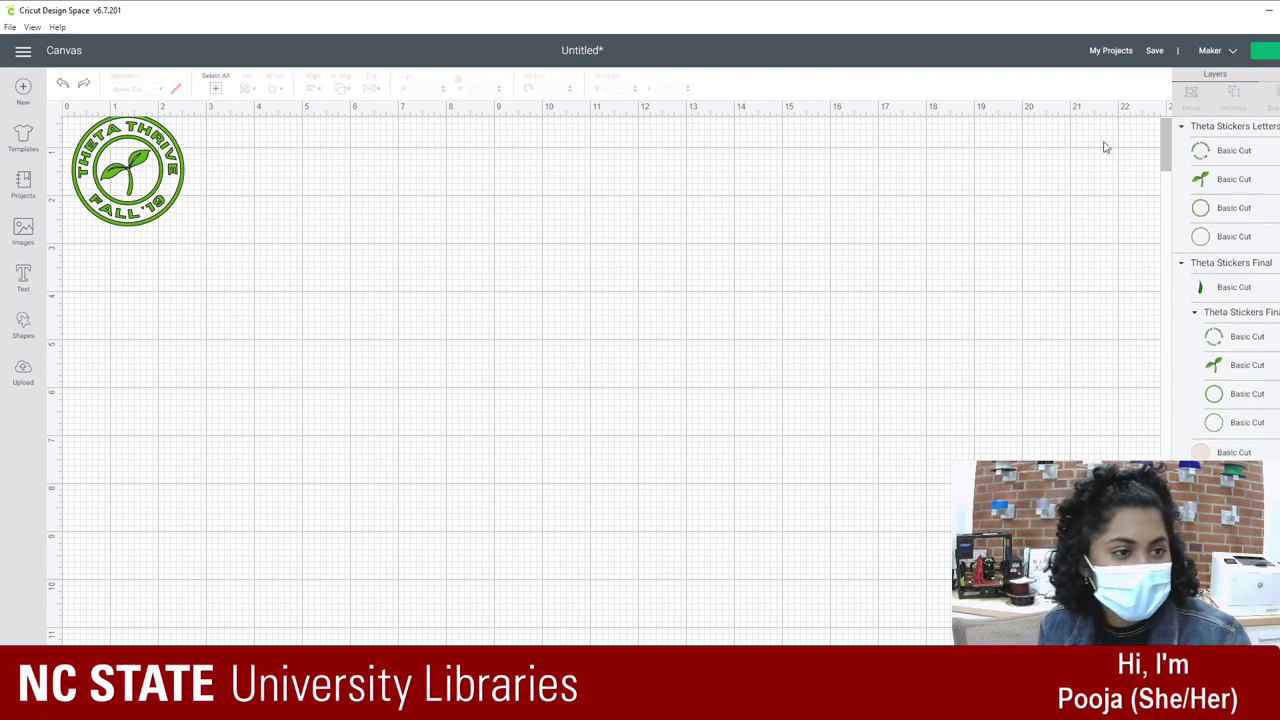